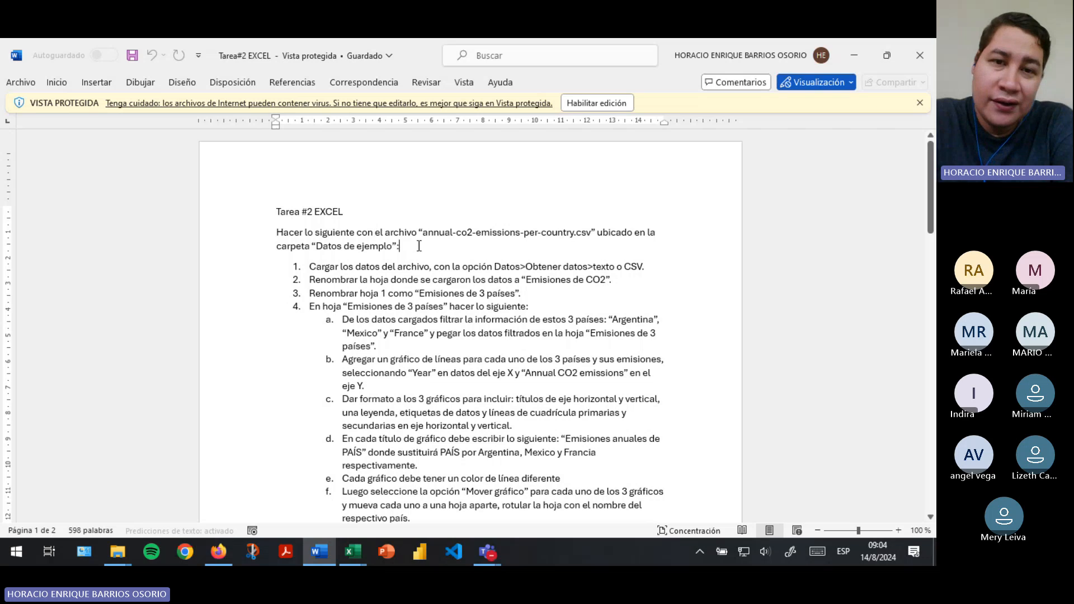
# Review the source file "annual-co2-emissions-per-country.csv" and instructions 1 to 3 on loading the data and renaming the sheets
pyautogui.moveTo(425, 232); pyautogui.dragTo(591, 233)
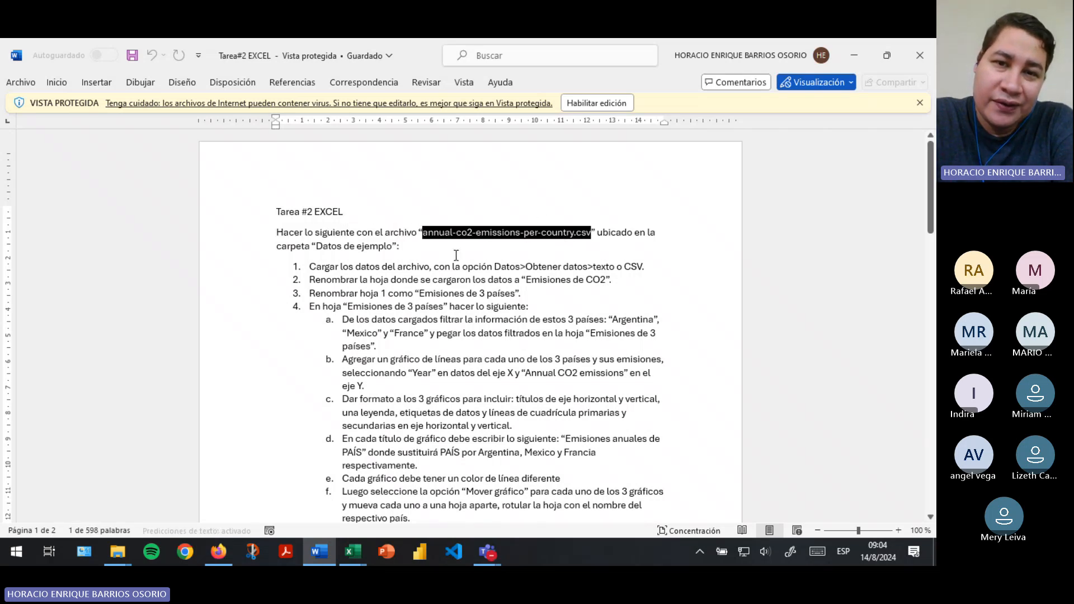
pyautogui.click(440, 241)
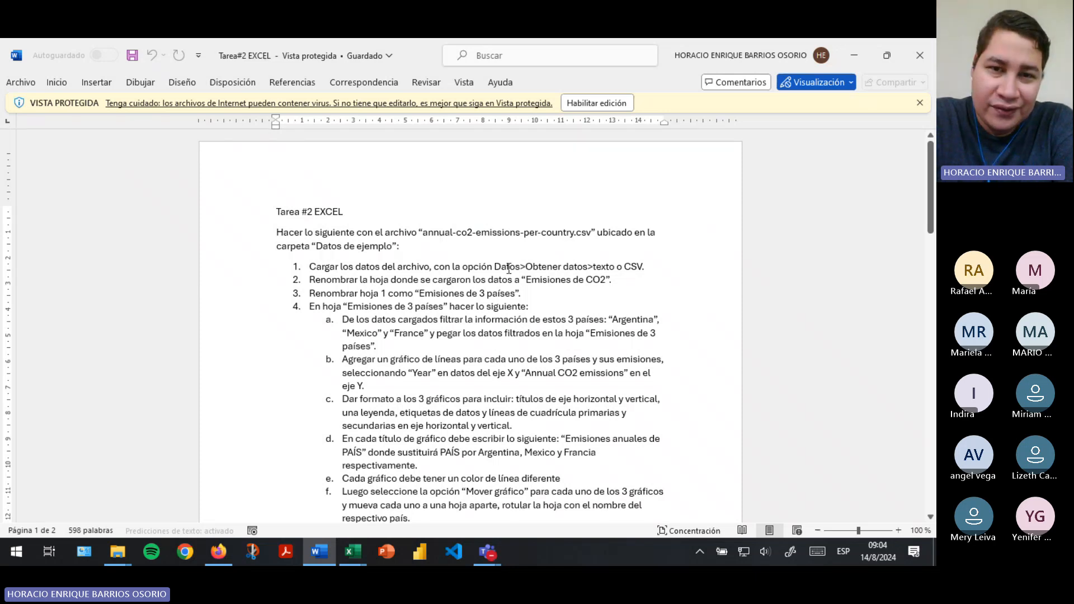
pyautogui.click(552, 265)
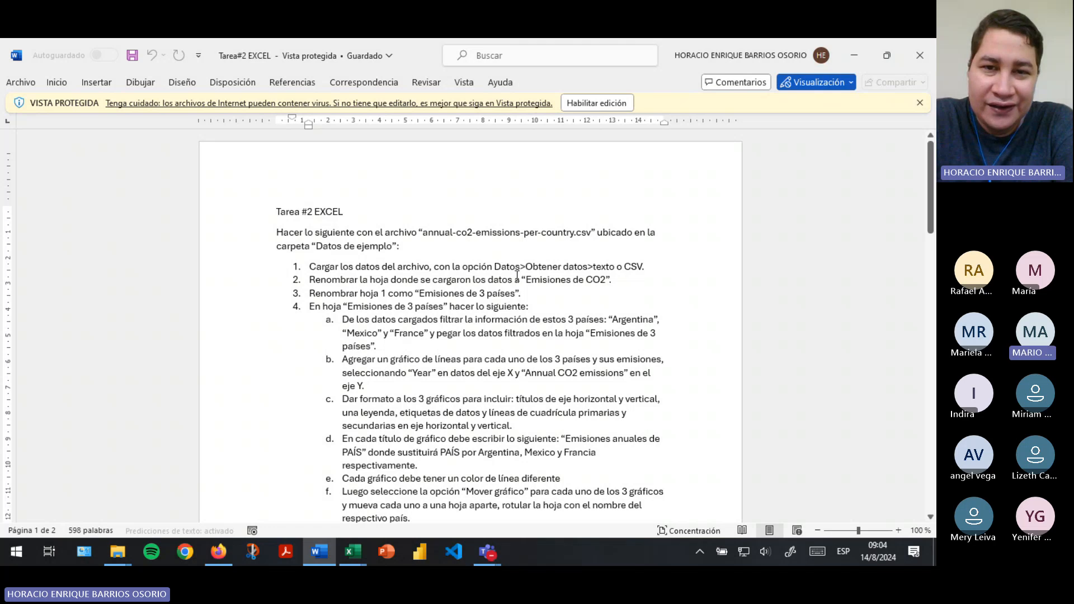
pyautogui.moveTo(614, 280); pyautogui.dragTo(306, 288)
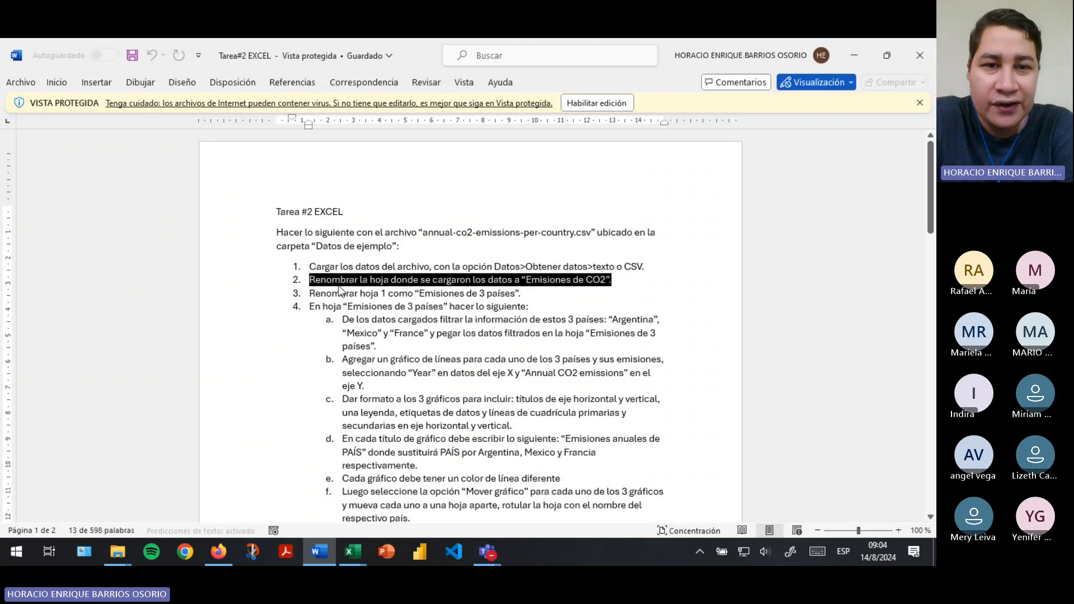
pyautogui.click(340, 280)
pyautogui.scroll(-1, 374, 257)
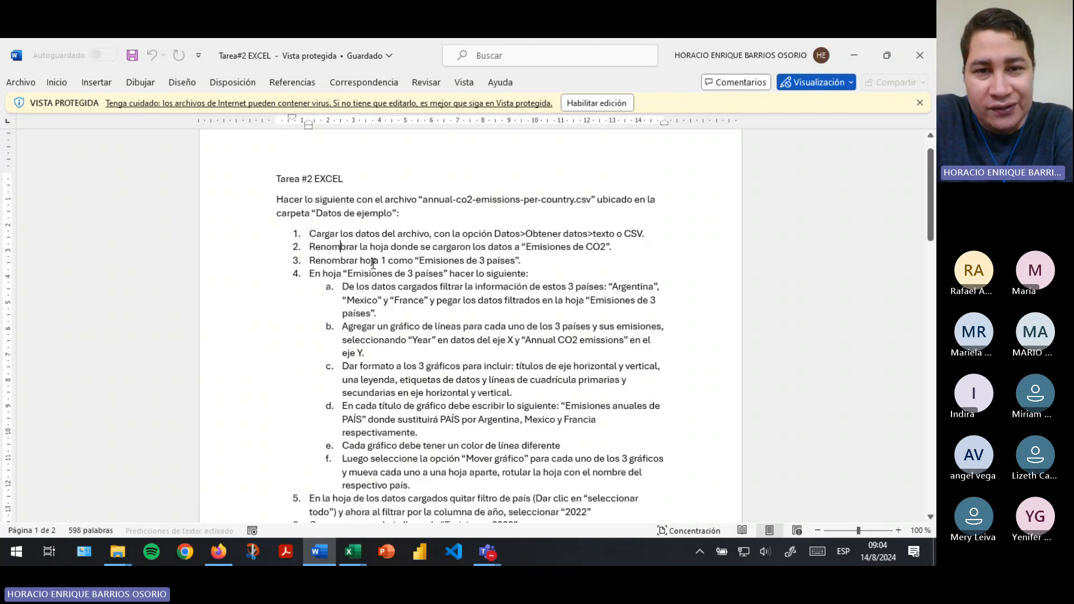
pyautogui.moveTo(420, 261); pyautogui.dragTo(516, 256)
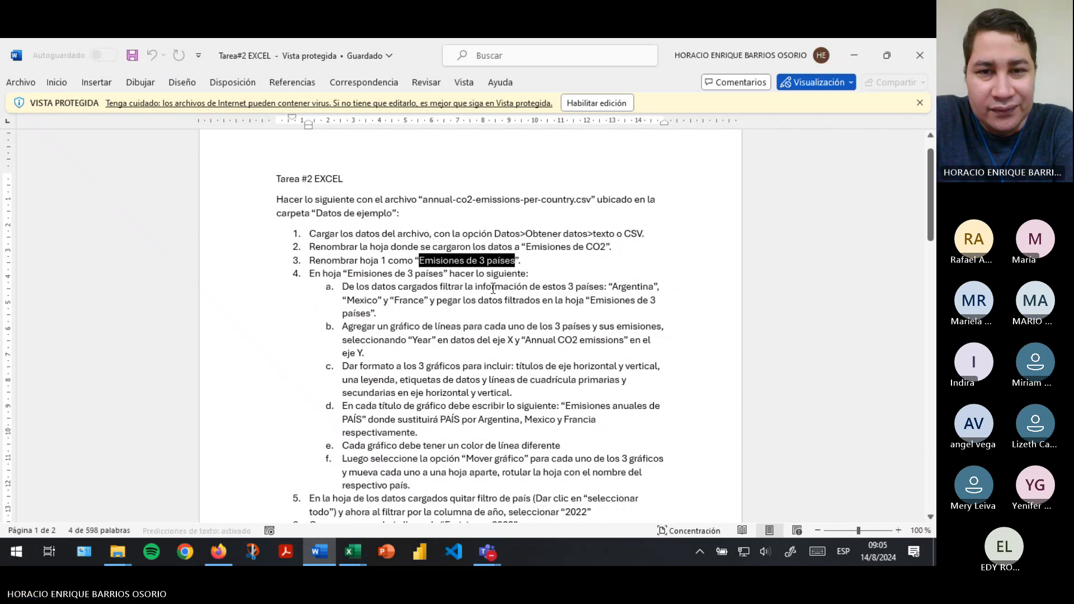
pyautogui.click(492, 289)
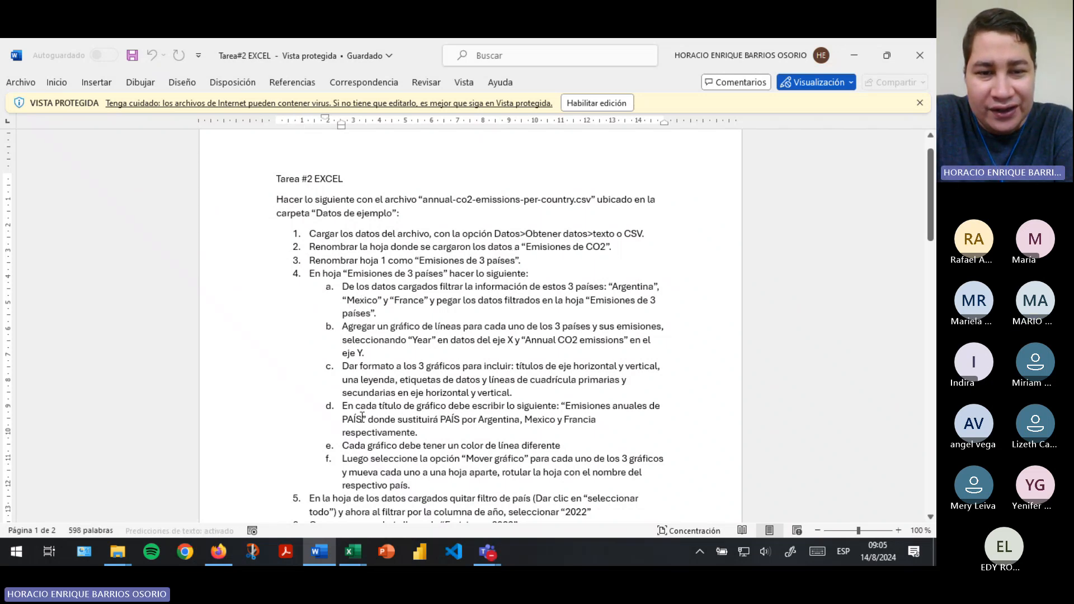
# Switch to the EXCEL_SEMANA4 workbook in Excel and examine the filter options of the Fecha column on the Previsiones sheet
pyautogui.moveTo(352, 552)
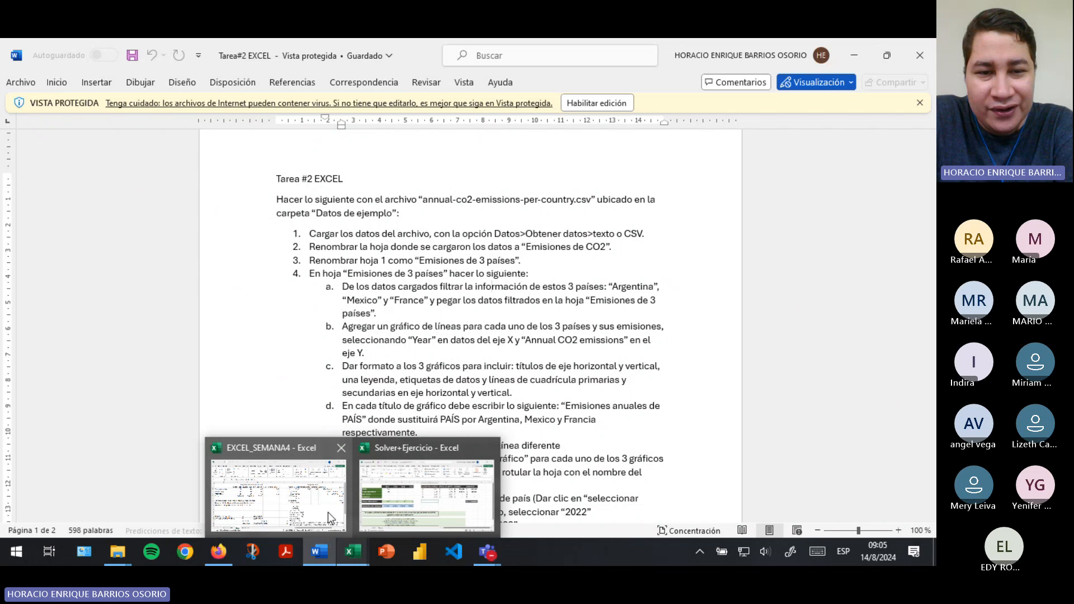
pyautogui.click(327, 512)
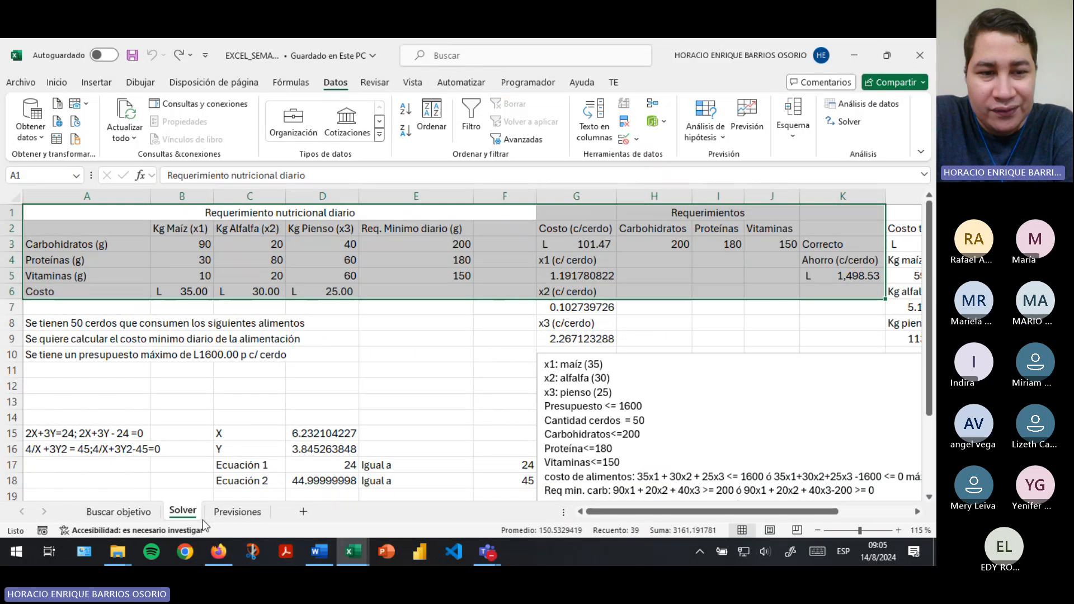
pyautogui.click(240, 512)
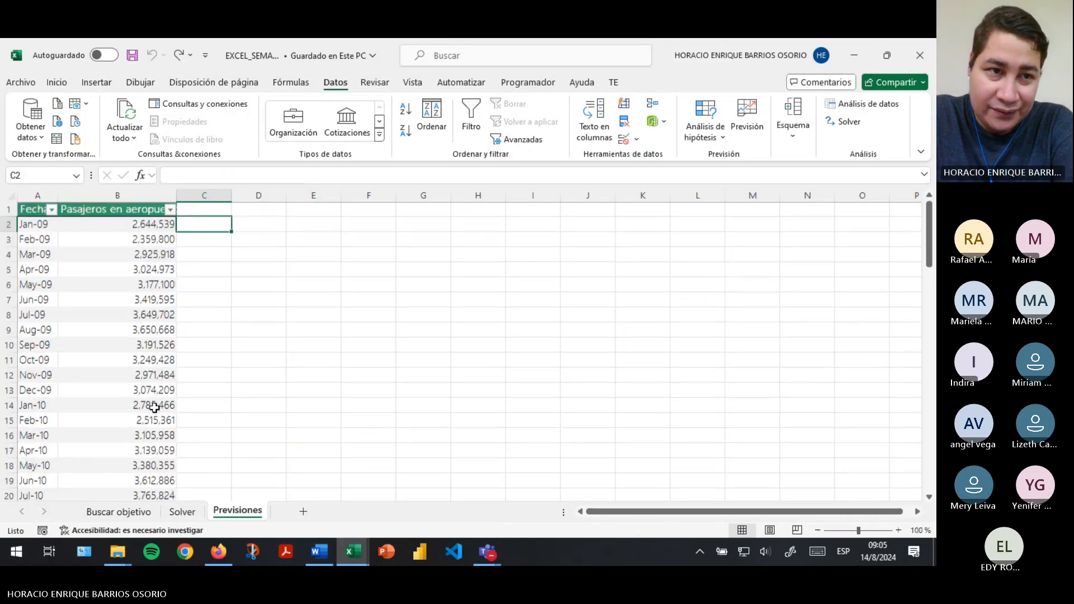
pyautogui.click(32, 209)
pyautogui.click(123, 214)
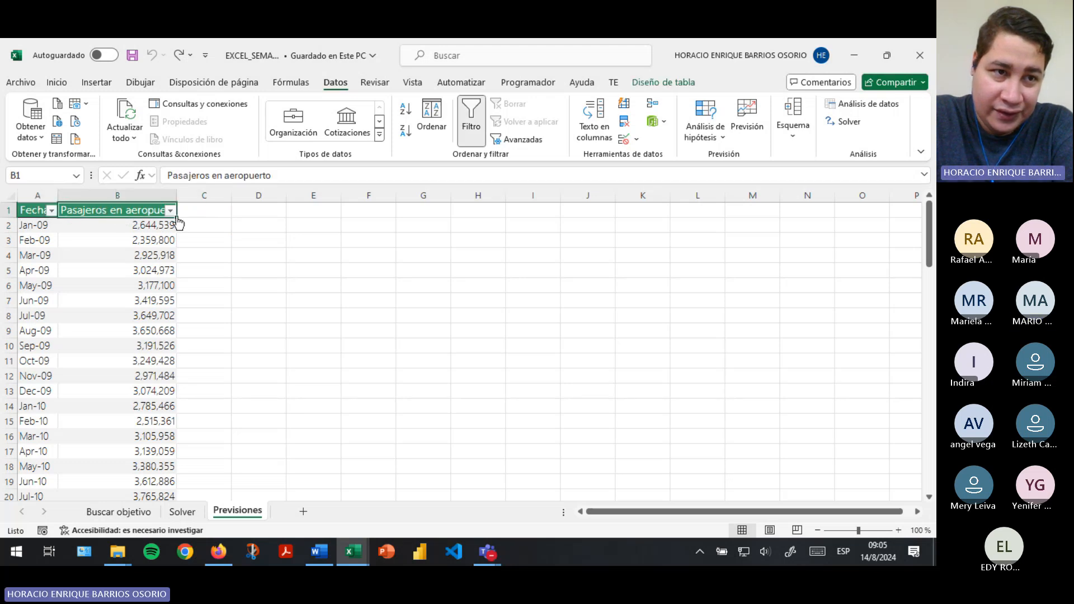
pyautogui.click(51, 210)
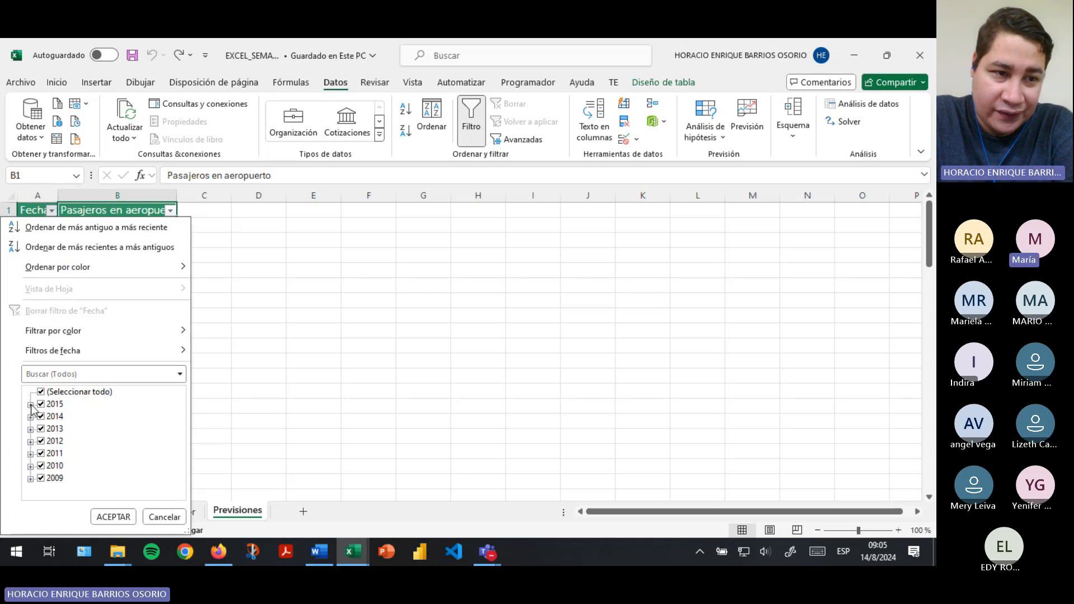
pyautogui.click(30, 405)
pyautogui.click(31, 405)
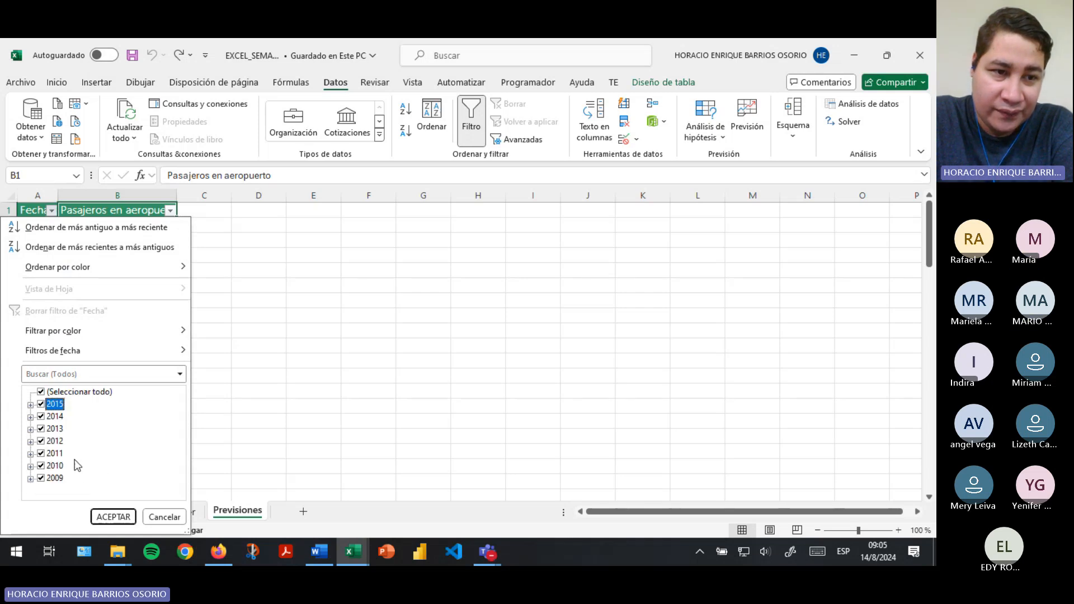
pyautogui.click(164, 517)
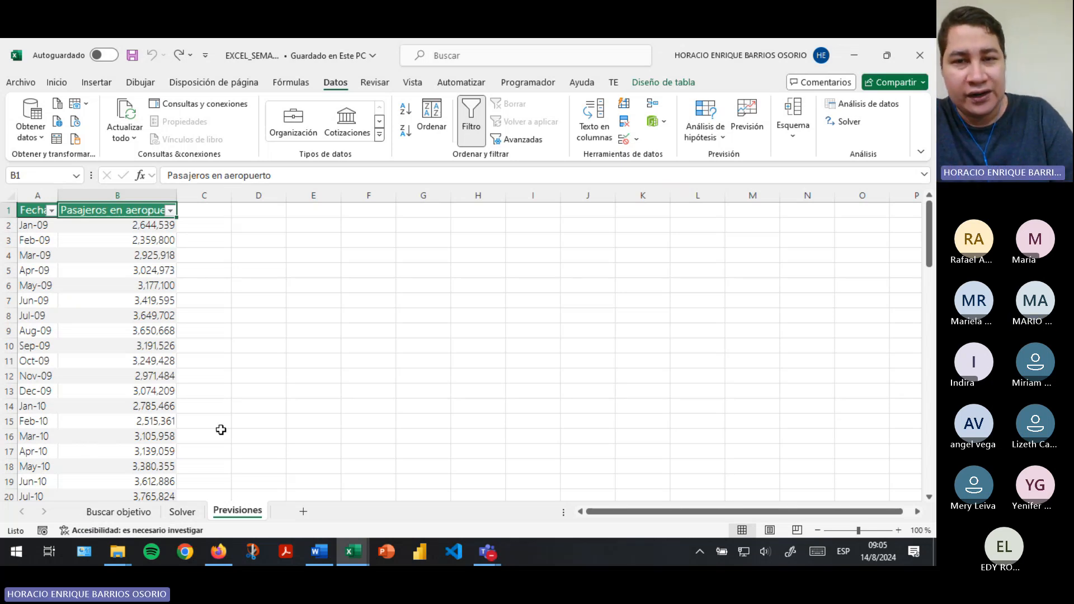
# Return to the Tarea#2 EXCEL document in Word and review item 4a on filtering Argentina, Mexico and France into "Emisiones de 3 países"
pyautogui.hotkey('alt', 'Tab')
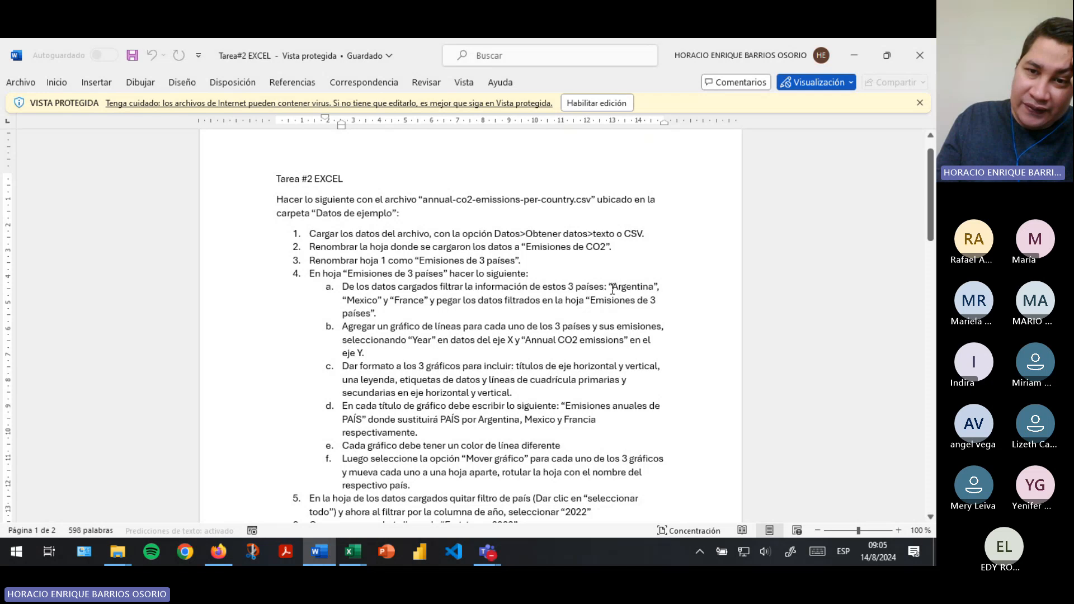
pyautogui.moveTo(612, 290); pyautogui.dragTo(650, 288)
pyautogui.click(481, 299)
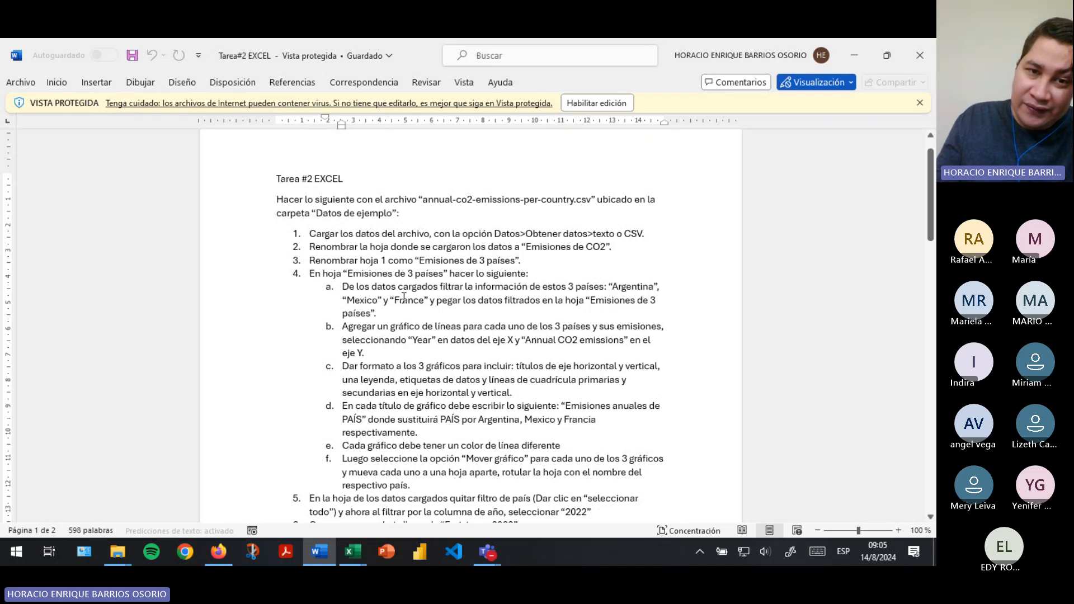
pyautogui.doubleClick(402, 302)
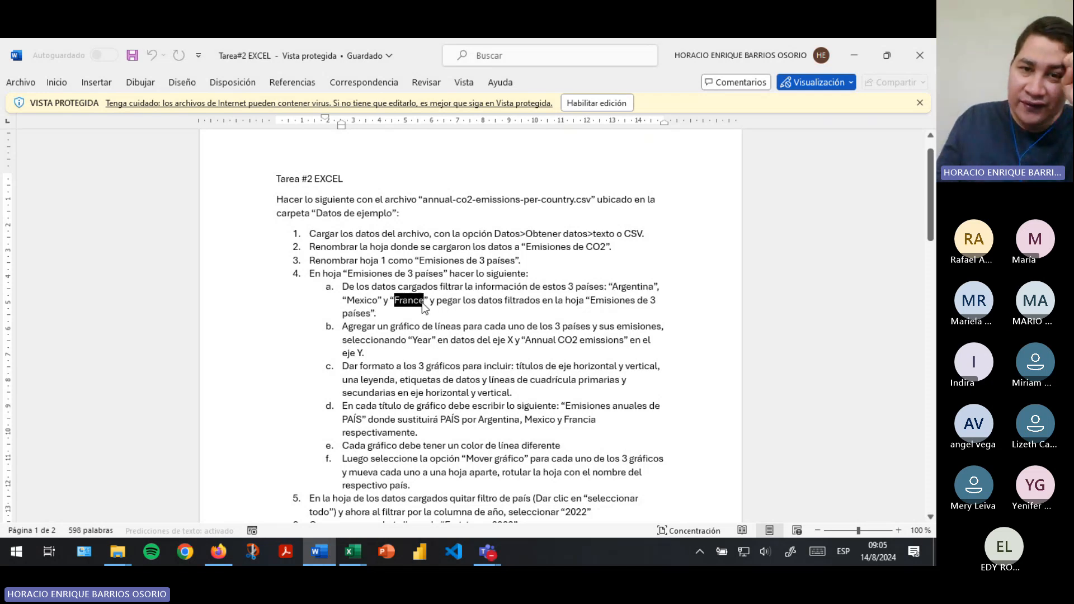
pyautogui.click(443, 300)
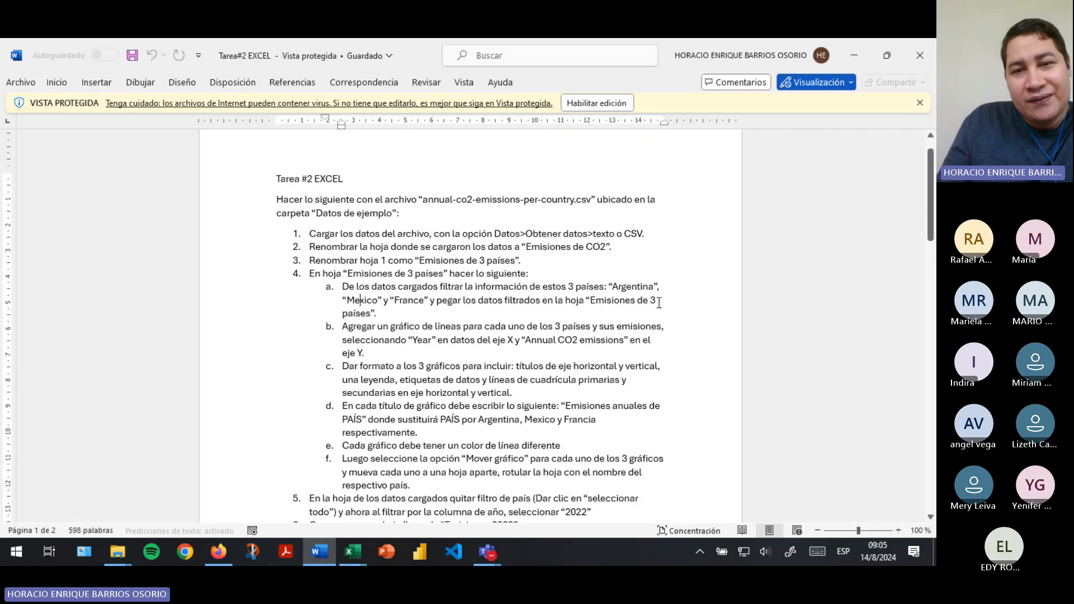
pyautogui.moveTo(591, 300); pyautogui.dragTo(649, 301)
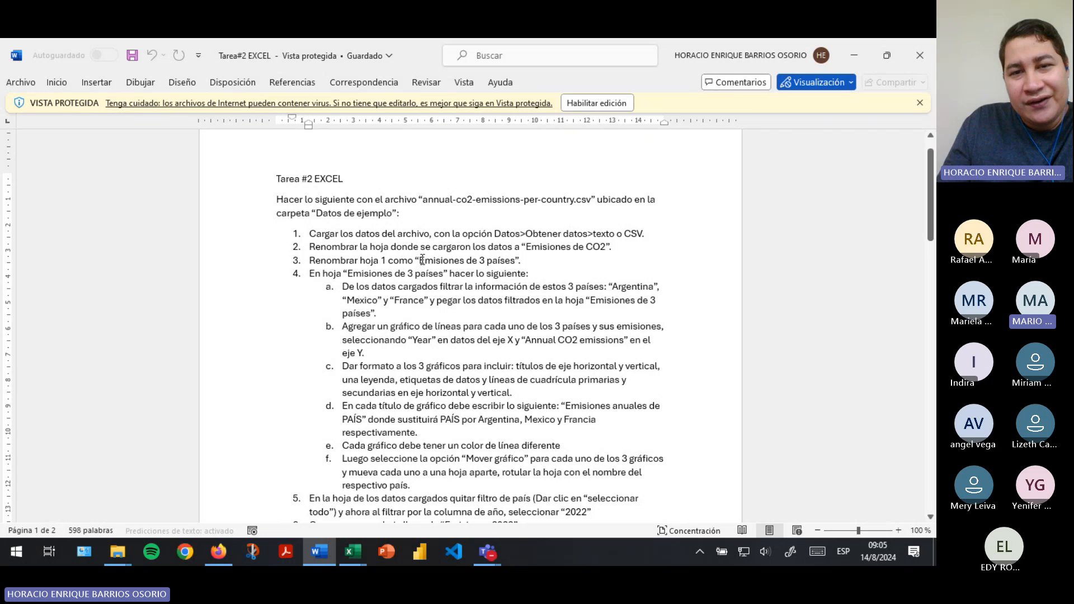
pyautogui.moveTo(419, 261); pyautogui.dragTo(509, 258)
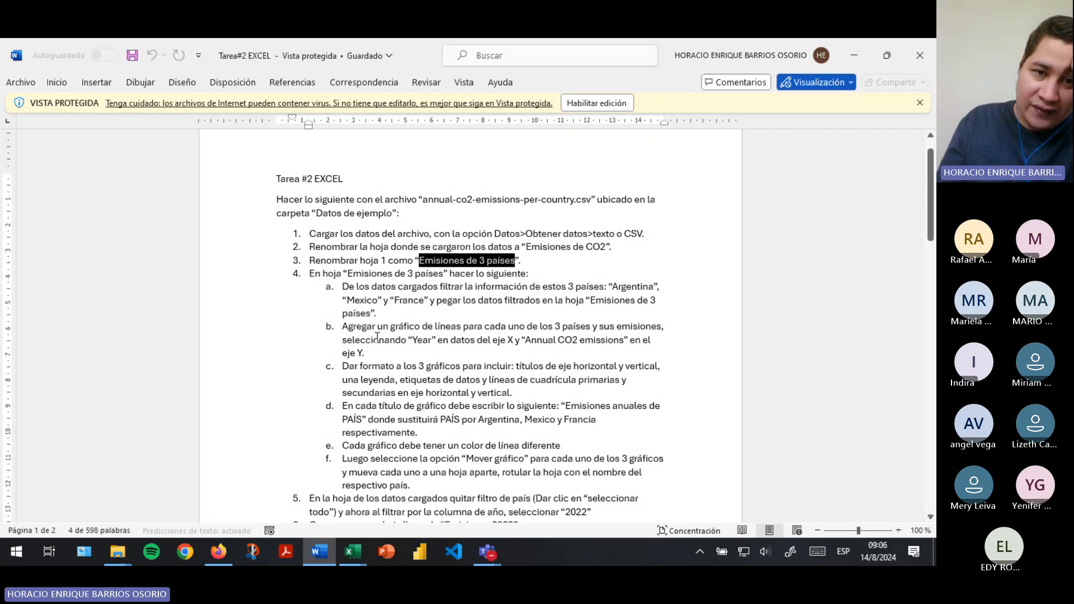
# Review items 4b and 4c on adding the three line charts and formatting their titles, legend, data labels and gridlines
pyautogui.moveTo(370, 353); pyautogui.dragTo(352, 330)
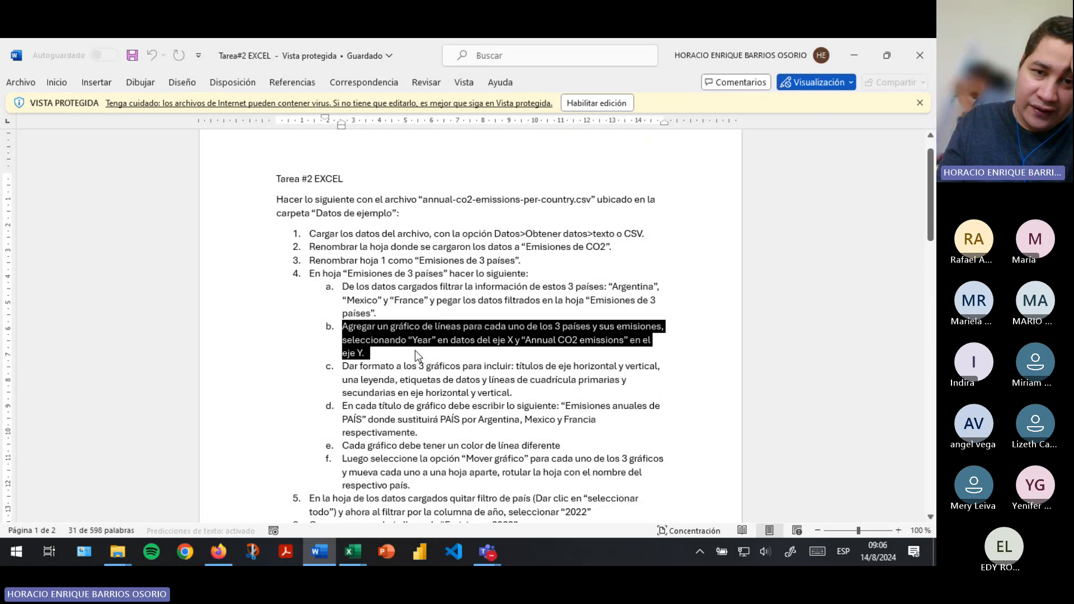
pyautogui.click(384, 359)
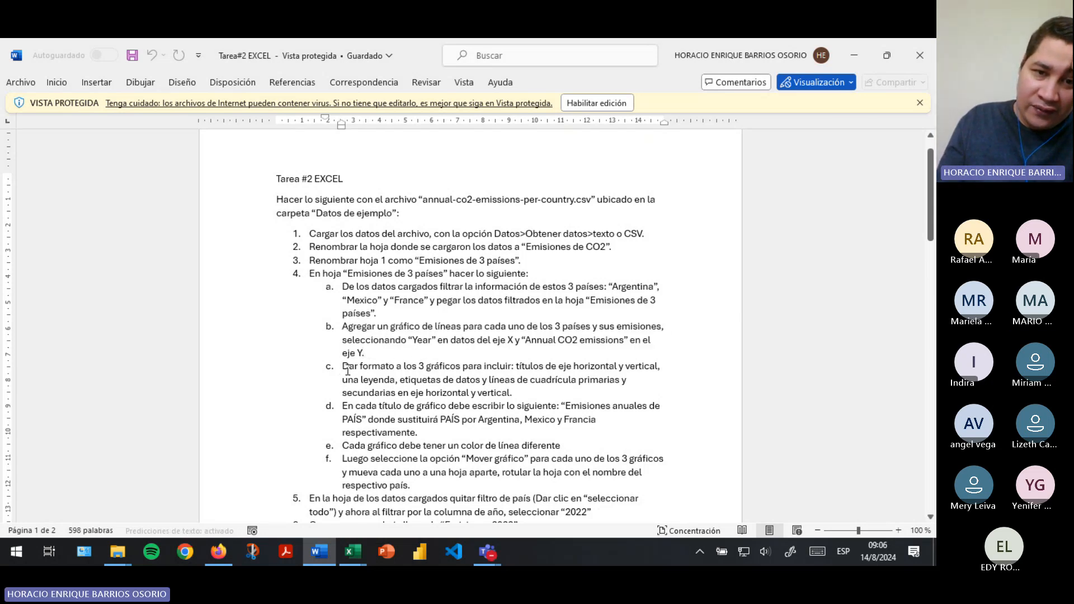
pyautogui.moveTo(347, 370); pyautogui.dragTo(419, 371)
pyautogui.click(477, 365)
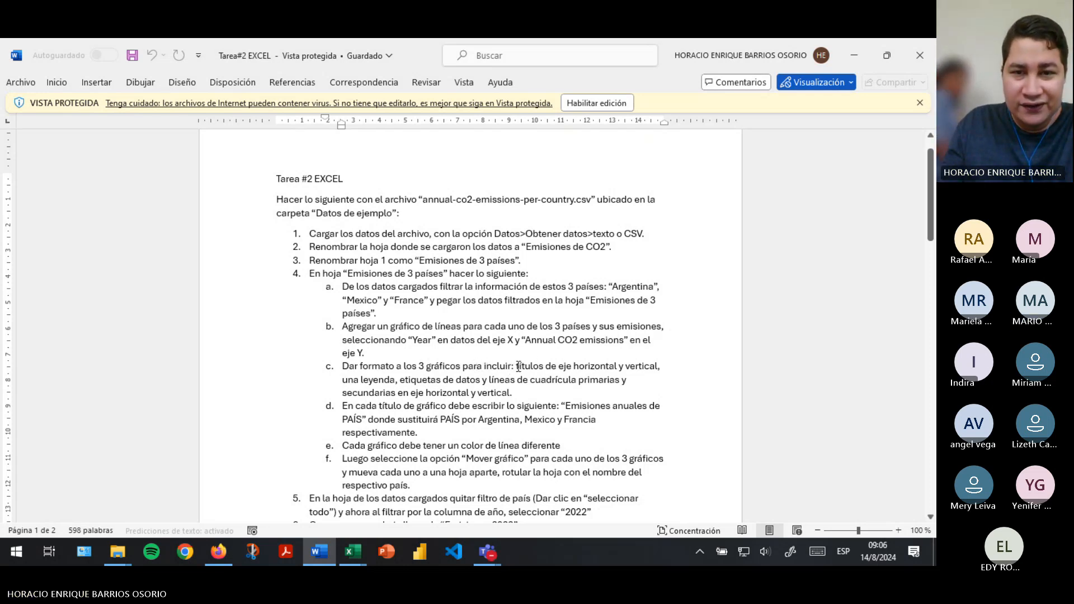
pyautogui.moveTo(518, 366); pyautogui.dragTo(423, 387)
pyautogui.click(469, 380)
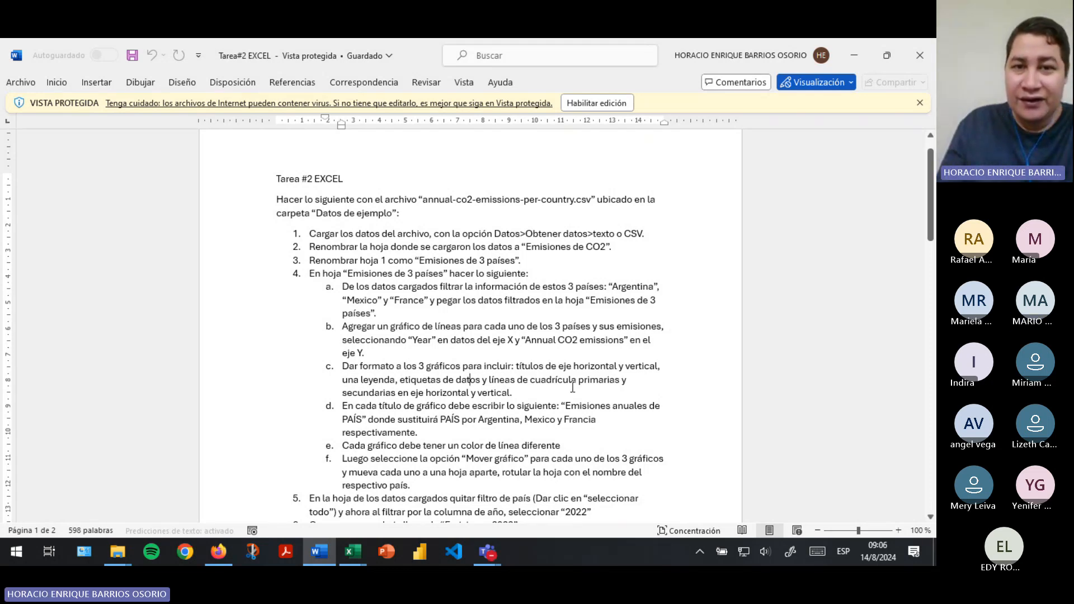
# Read on through the chart title, colour and move instructions to items 5 and 6 about the 2022 filter and the "Emisiones 2022" sheet
pyautogui.scroll(-2, 566, 309)
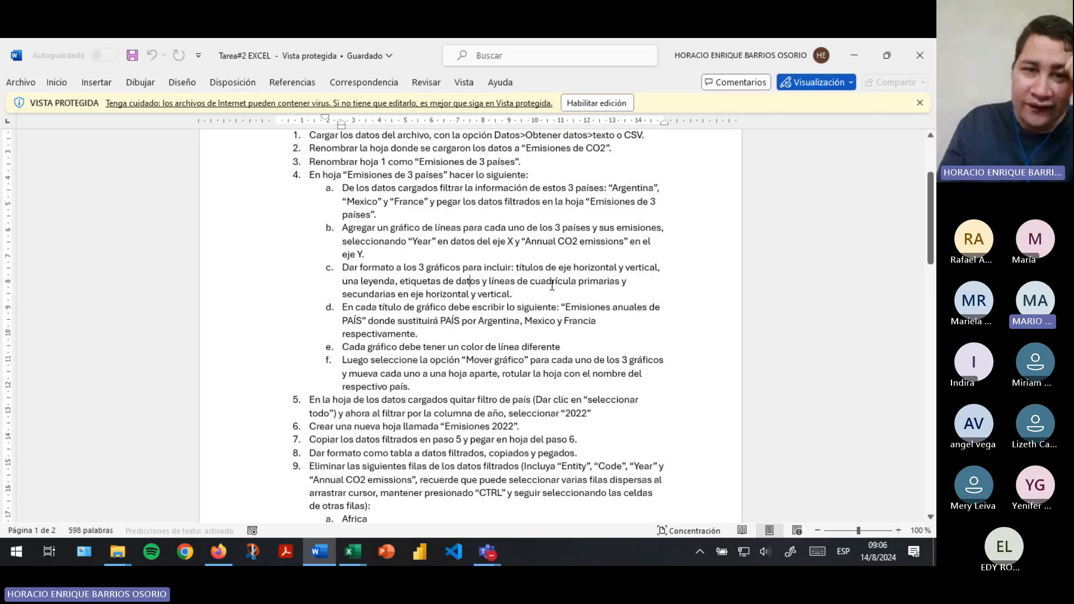
pyautogui.scroll(-1, 552, 285)
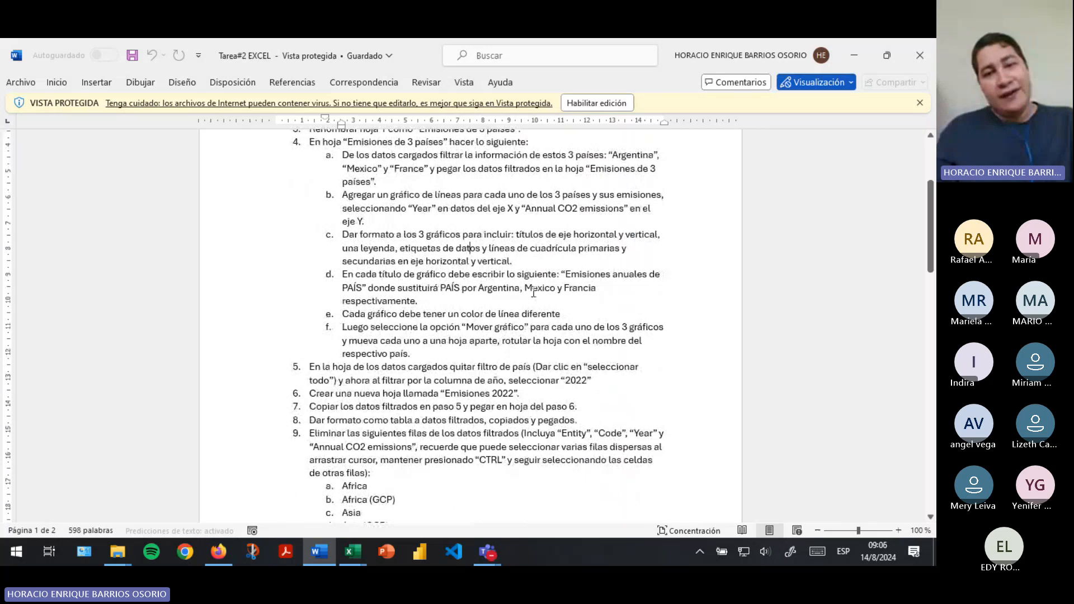
pyautogui.scroll(-2, 534, 313)
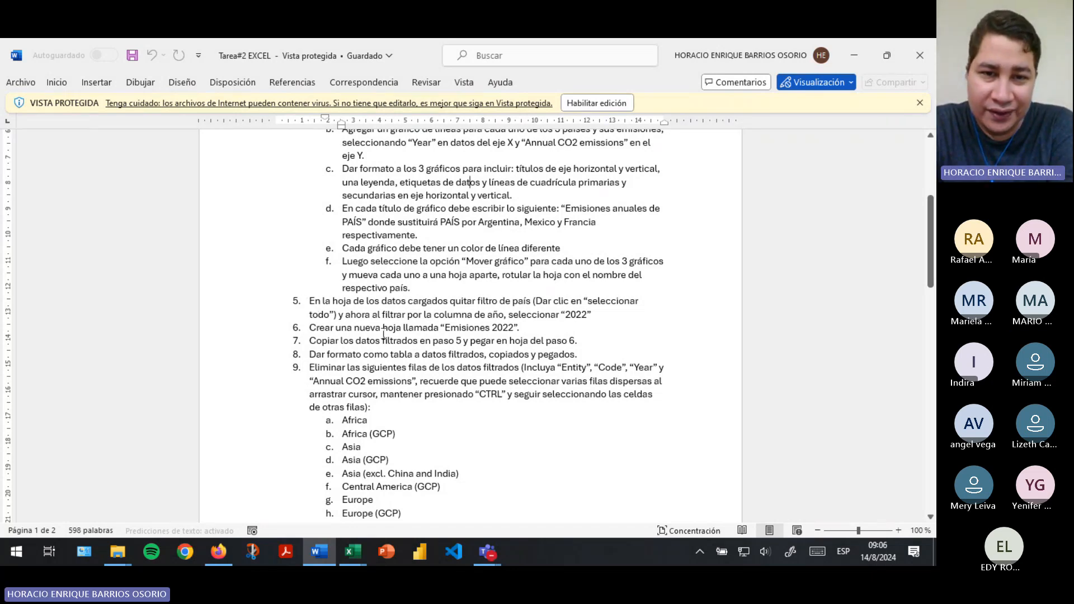
pyautogui.click(340, 327)
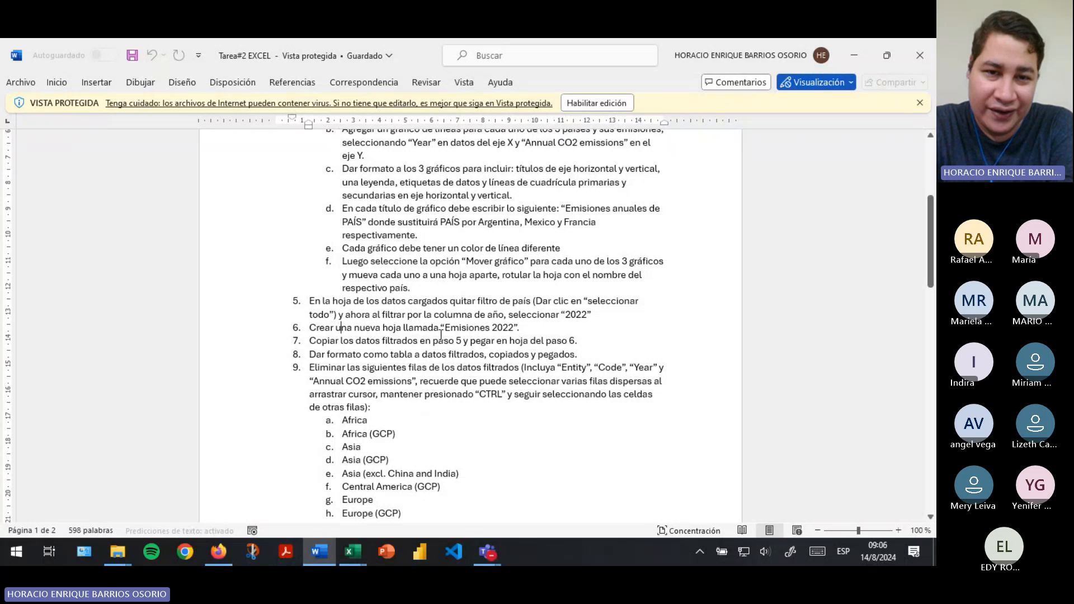
pyautogui.moveTo(441, 335); pyautogui.dragTo(514, 331)
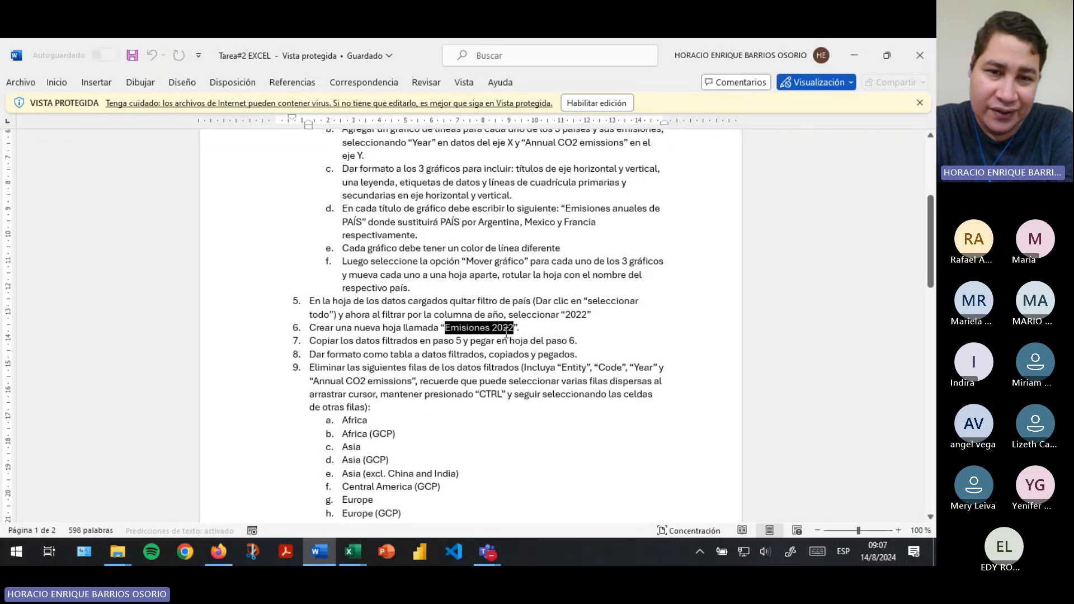
pyautogui.click(479, 296)
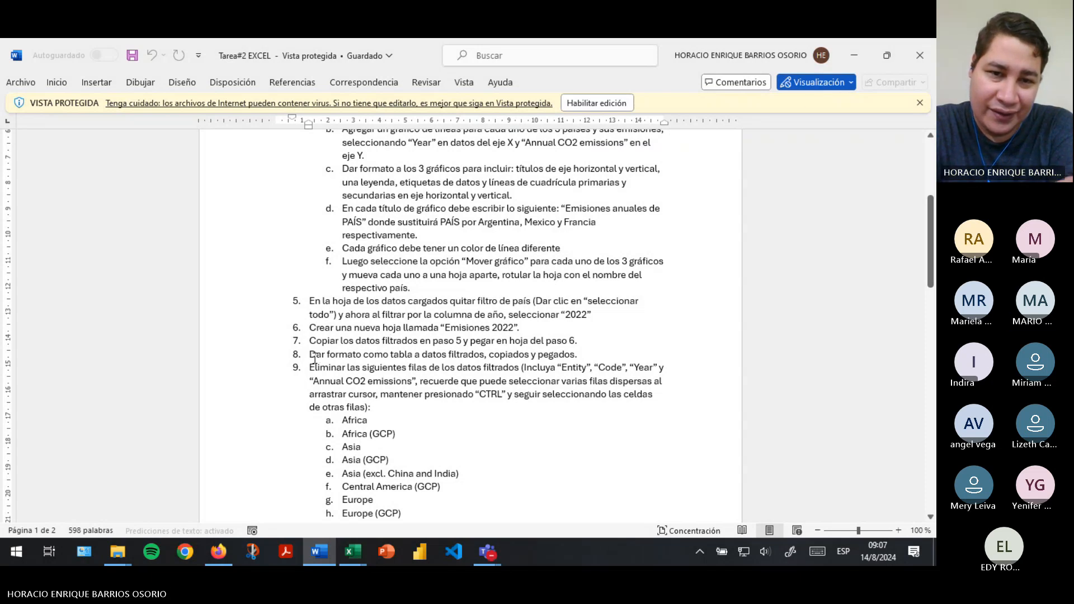
# Review items 7 to 9 on copying the filtered data, formatting it as a table and deleting the listed rows
pyautogui.scroll(-1, 404, 357)
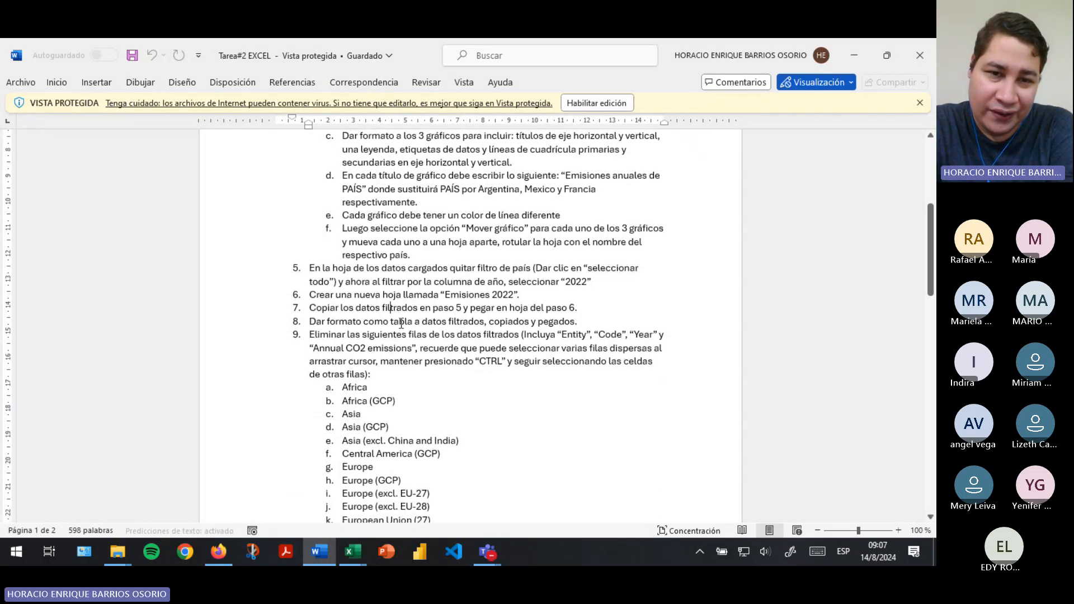
pyautogui.scroll(-1, 310, 294)
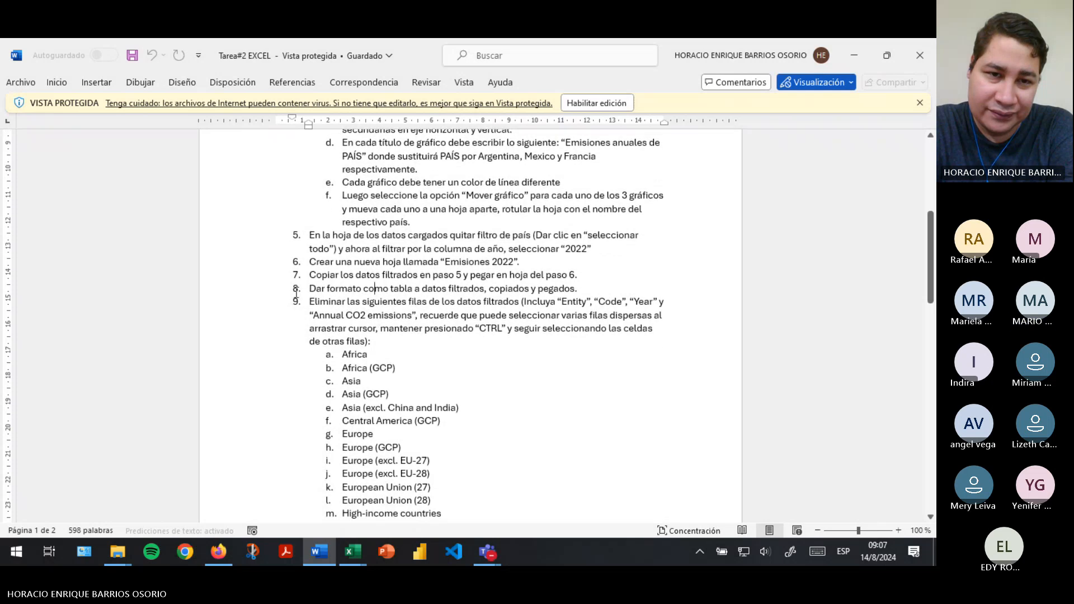
pyautogui.moveTo(309, 294); pyautogui.dragTo(555, 288)
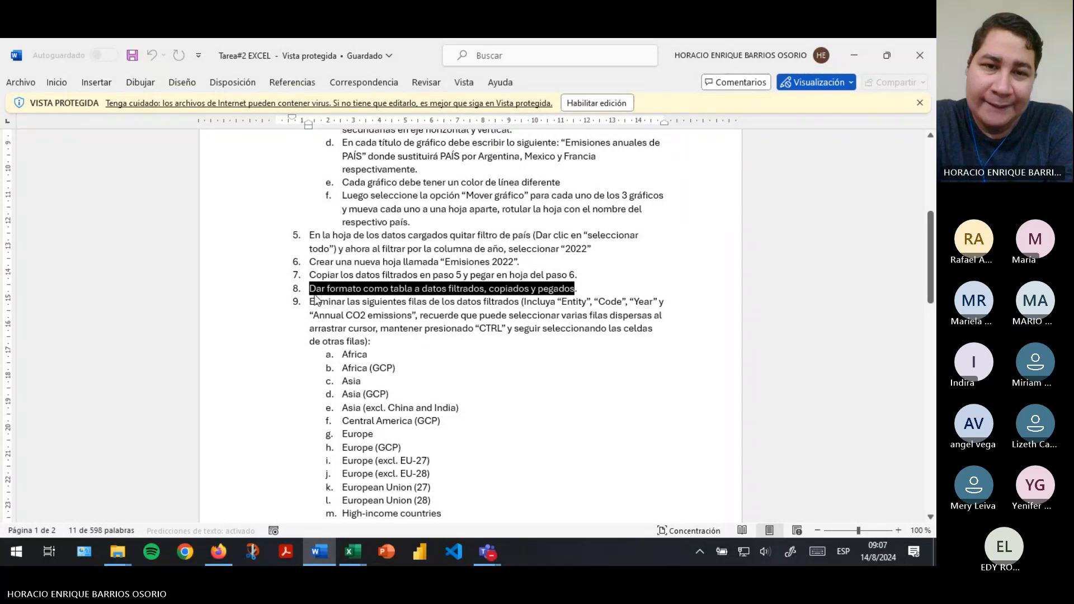
pyautogui.moveTo(315, 302); pyautogui.dragTo(424, 350)
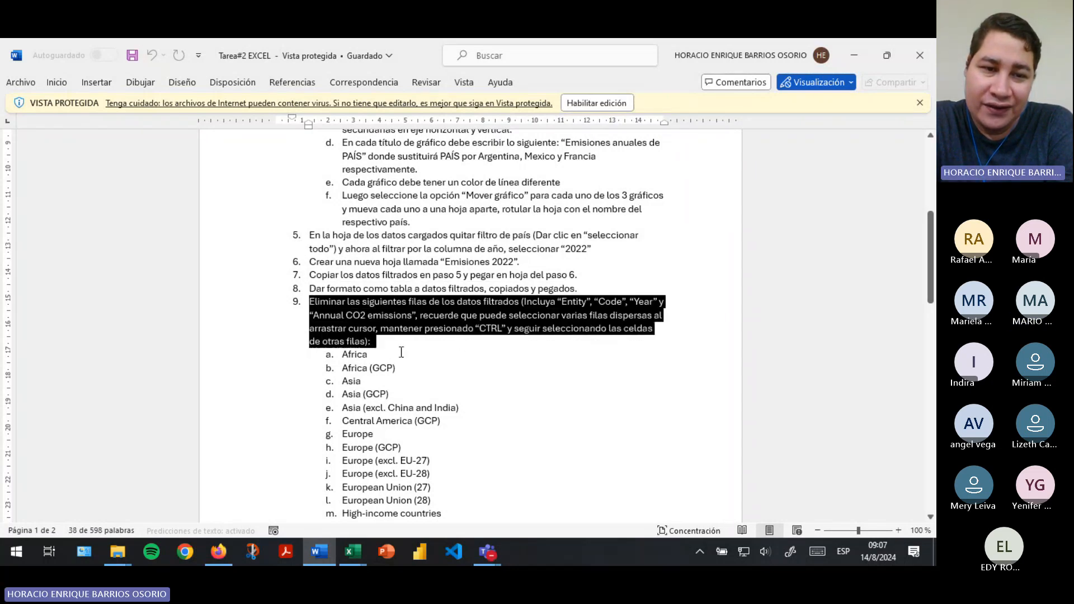
pyautogui.click(401, 351)
# Switch to the EXCEL_SEMANA4 workbook and select row 4's cells A4:D4 on the Previsiones sheet to illustrate selecting a row's cells
pyautogui.click(352, 551)
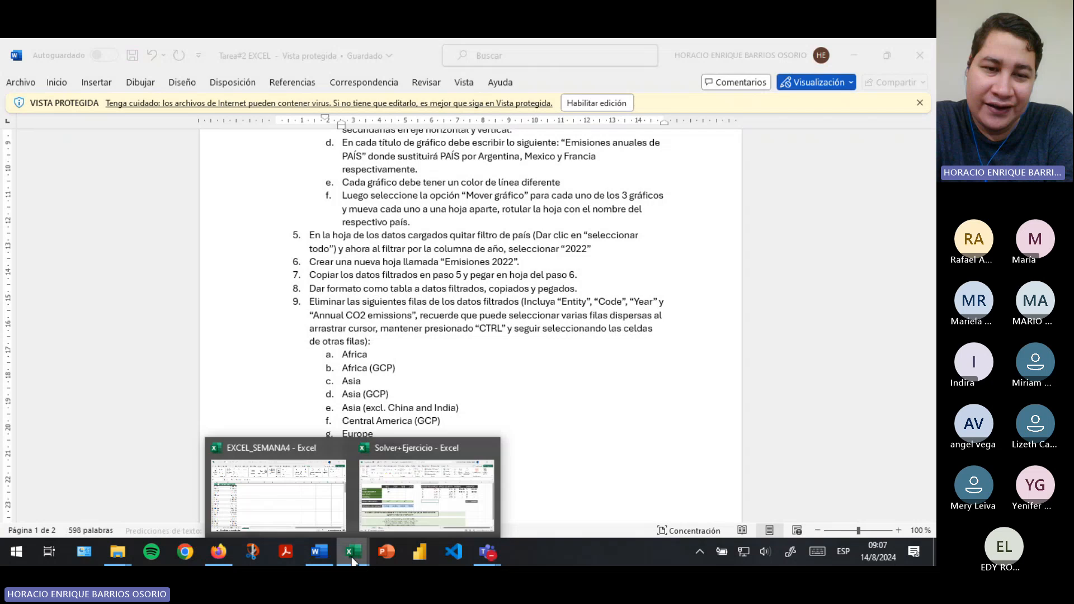
pyautogui.click(327, 498)
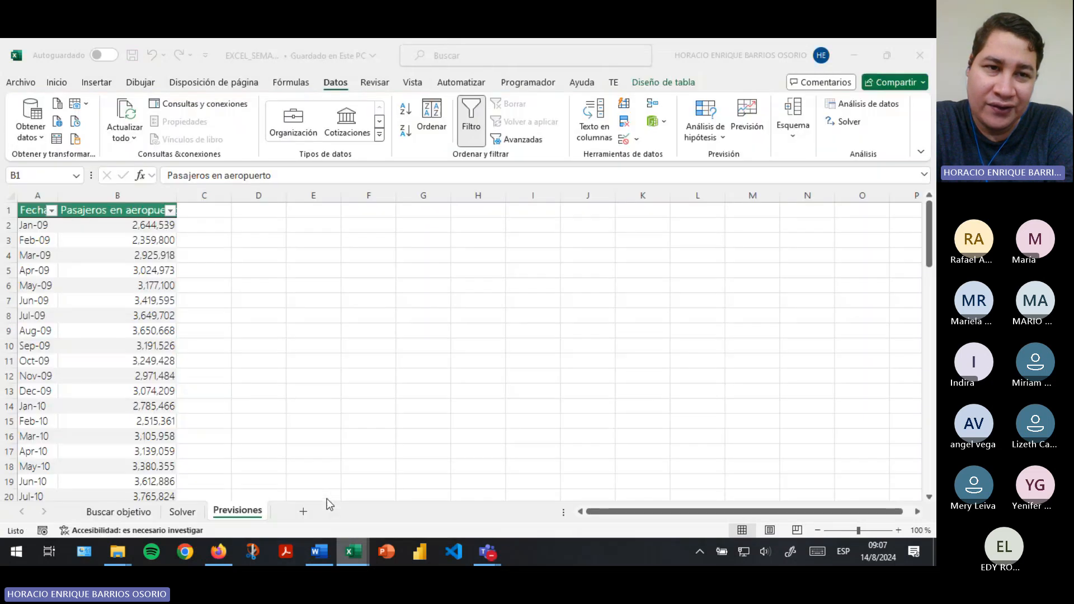
pyautogui.moveTo(204, 211); pyautogui.dragTo(250, 307)
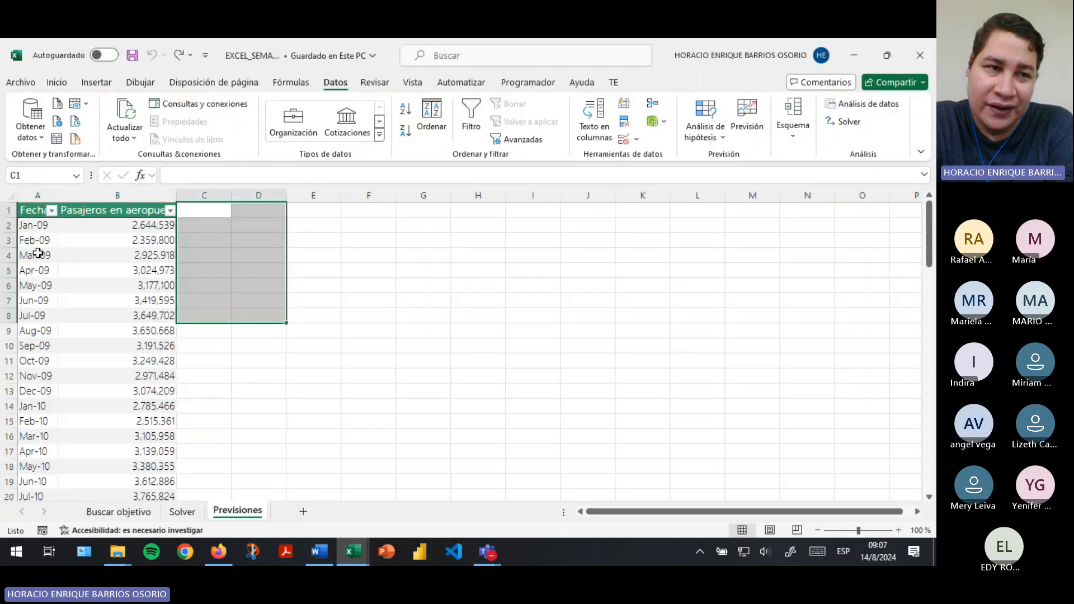
pyautogui.moveTo(38, 254); pyautogui.dragTo(251, 254)
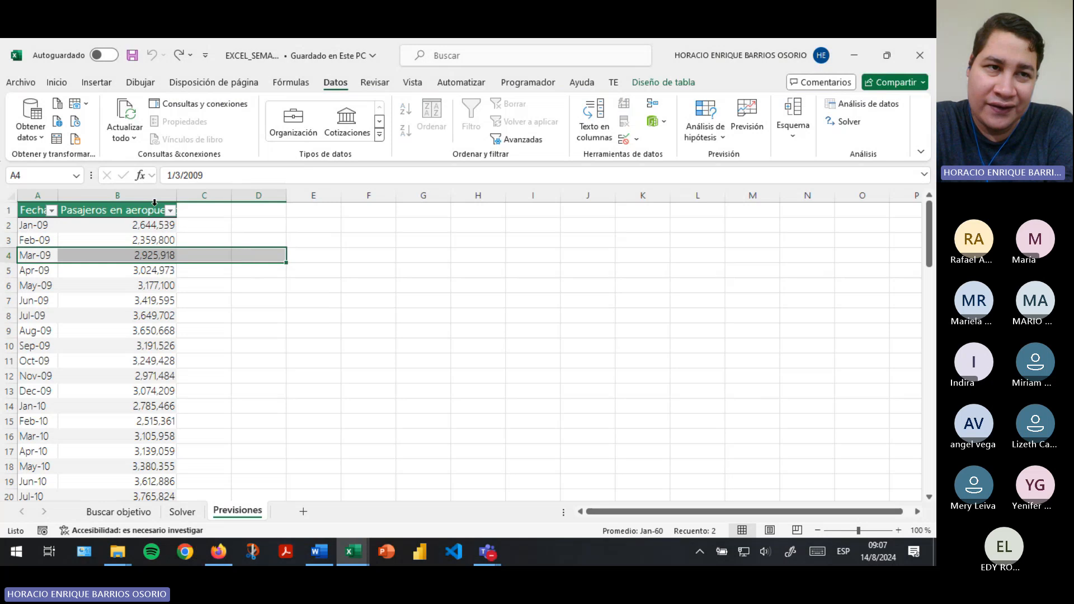
pyautogui.click(66, 84)
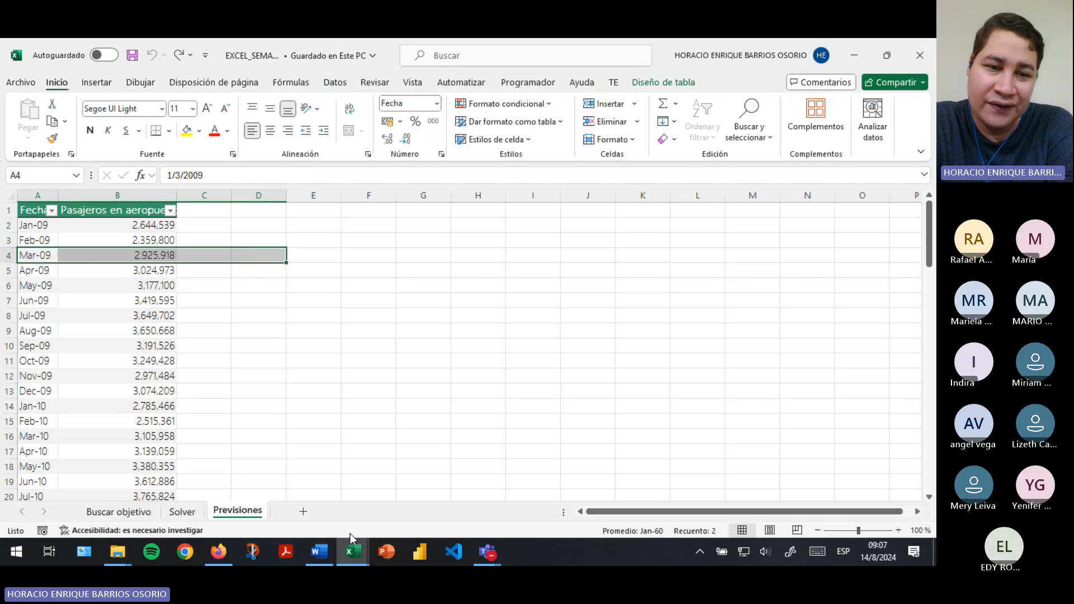
# Return to the Tarea#2 EXCEL document in Word and review item 9's list of rows to delete, starting from Africa
pyautogui.click(321, 550)
pyautogui.scroll(-2, 403, 335)
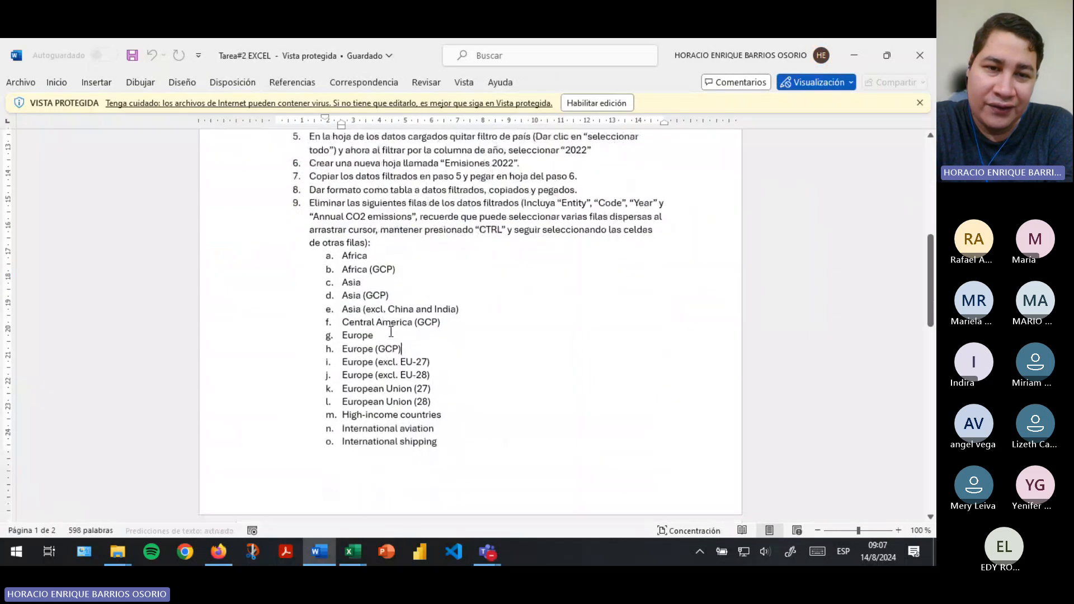
pyautogui.moveTo(344, 261); pyautogui.dragTo(446, 436)
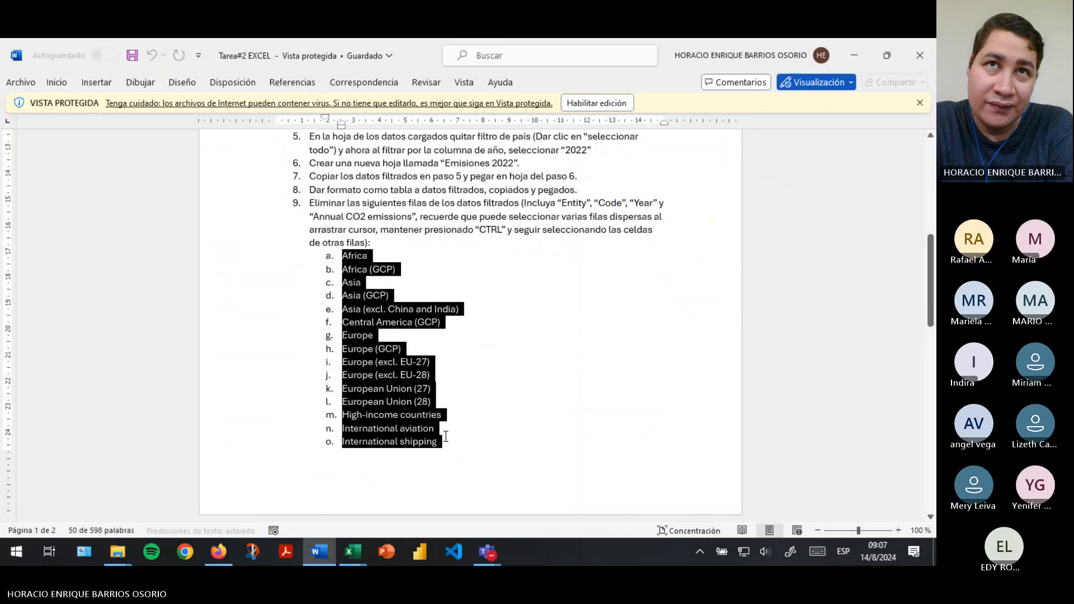
pyautogui.scroll(-2, 446, 436)
pyautogui.scroll(-5, 446, 436)
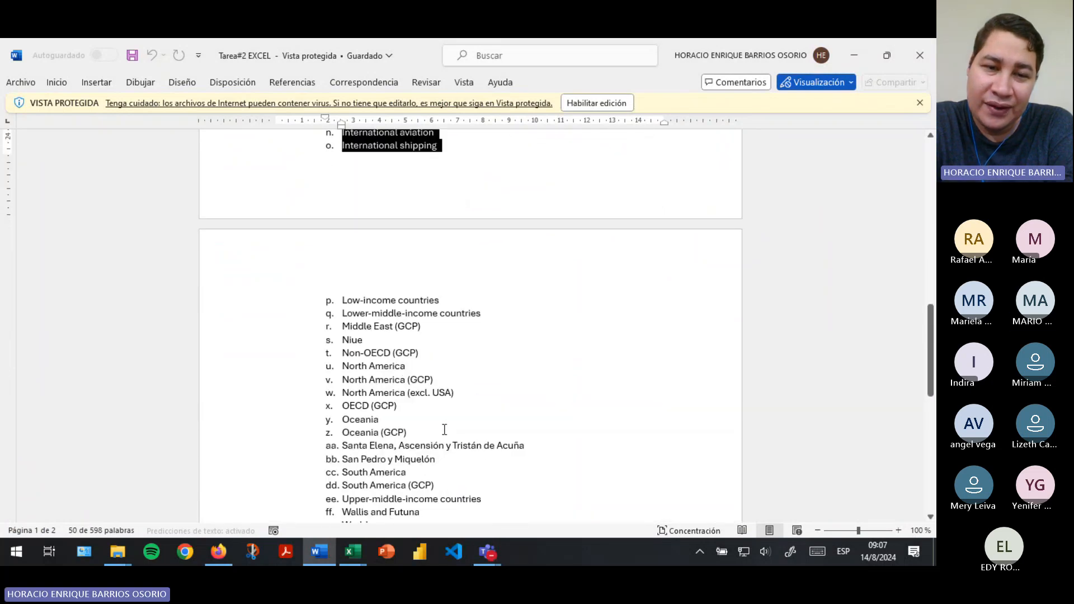
# Highlight the full list of rows to delete, reviewing the second-page entries from Low-income countries to World
pyautogui.moveTo(412, 395); pyautogui.dragTo(342, 190)
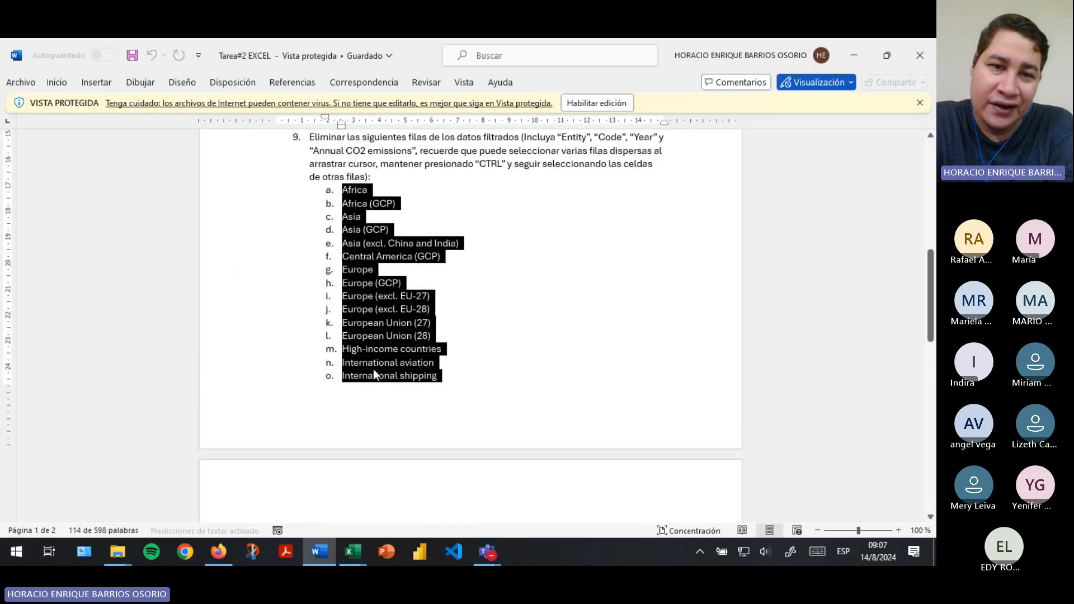
pyautogui.scroll(-6, 373, 368)
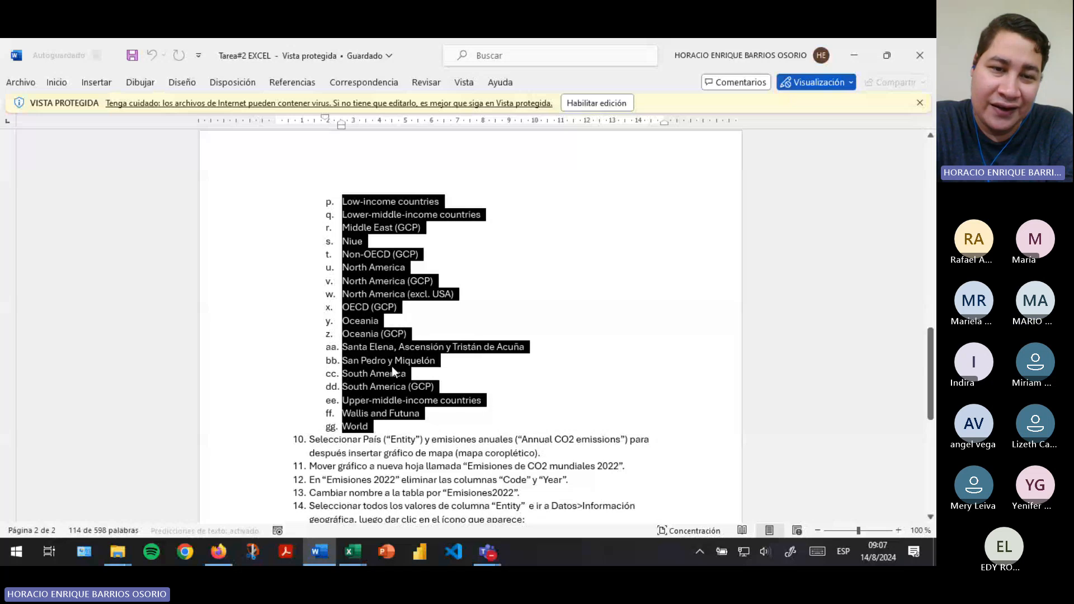
pyautogui.click(391, 422)
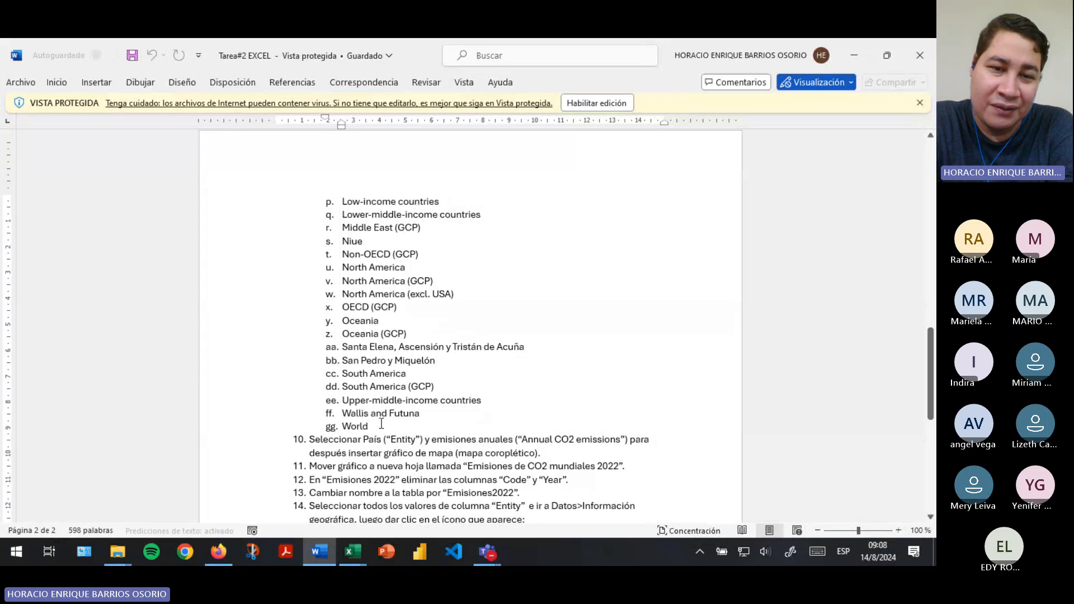
pyautogui.moveTo(391, 421); pyautogui.dragTo(347, 185)
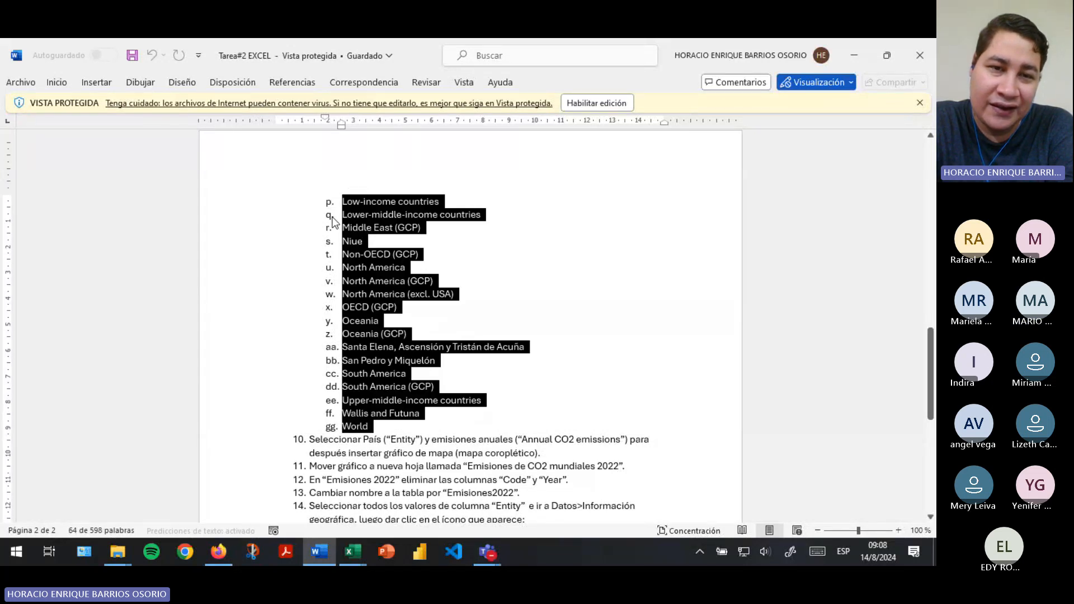
pyautogui.click(401, 309)
# Review item 10 on inserting a map chart from "Entity" and "Annual CO2 emissions", rechecking the list of rows to delete
pyautogui.scroll(-4, 369, 297)
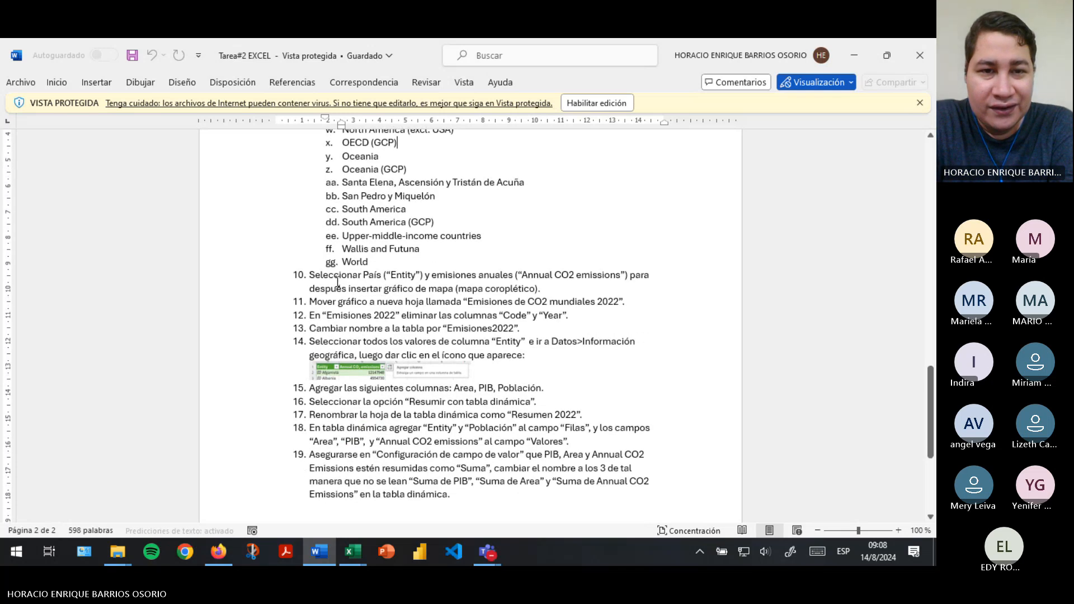
pyautogui.moveTo(318, 278); pyautogui.dragTo(503, 288)
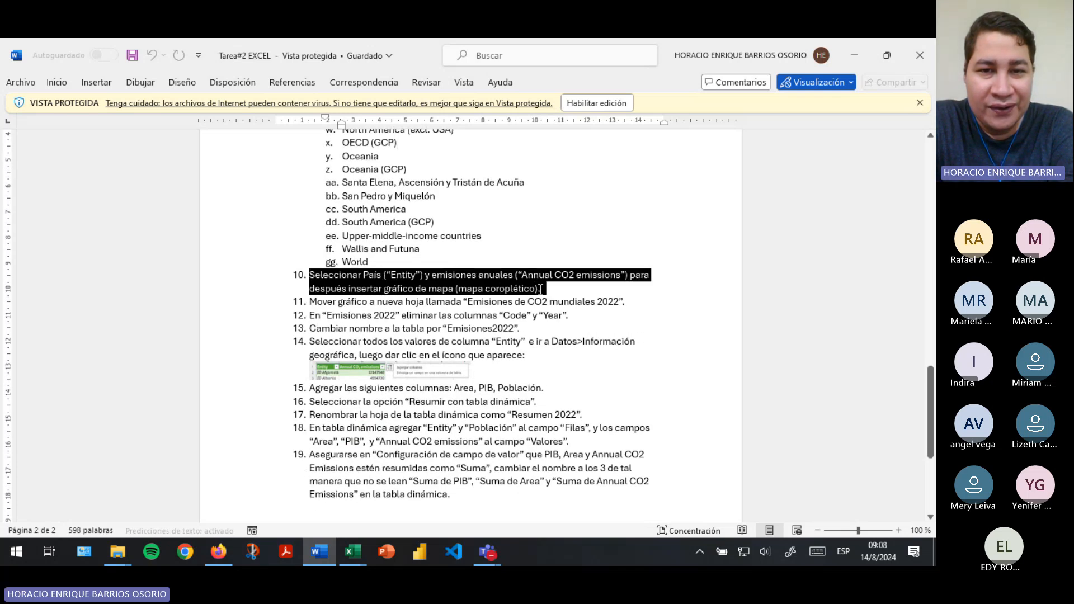
pyautogui.click(540, 288)
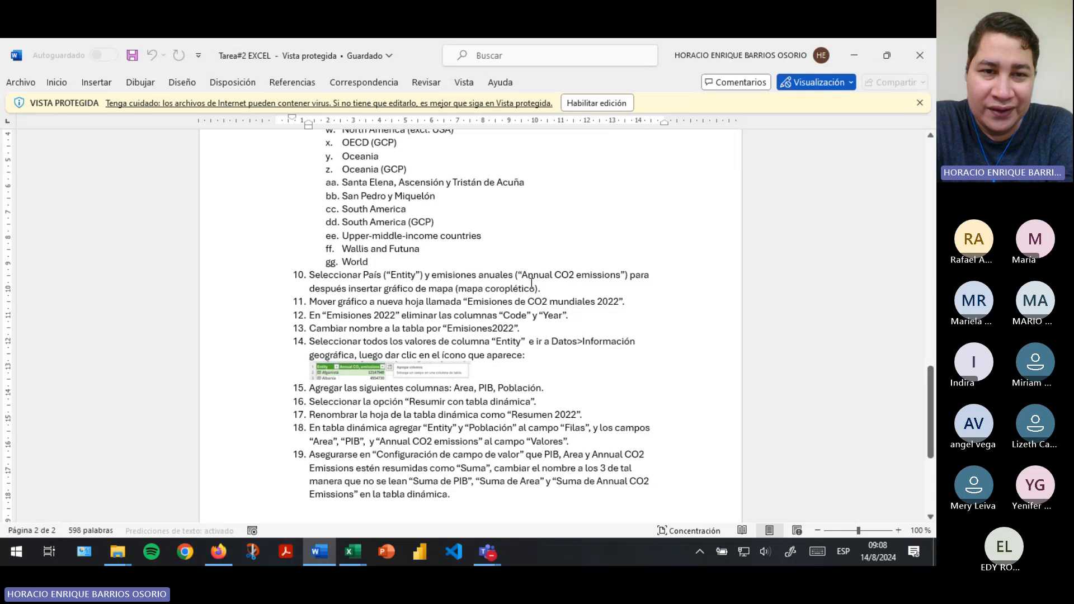
pyautogui.moveTo(531, 283); pyautogui.dragTo(283, 282)
pyautogui.scroll(4, 322, 324)
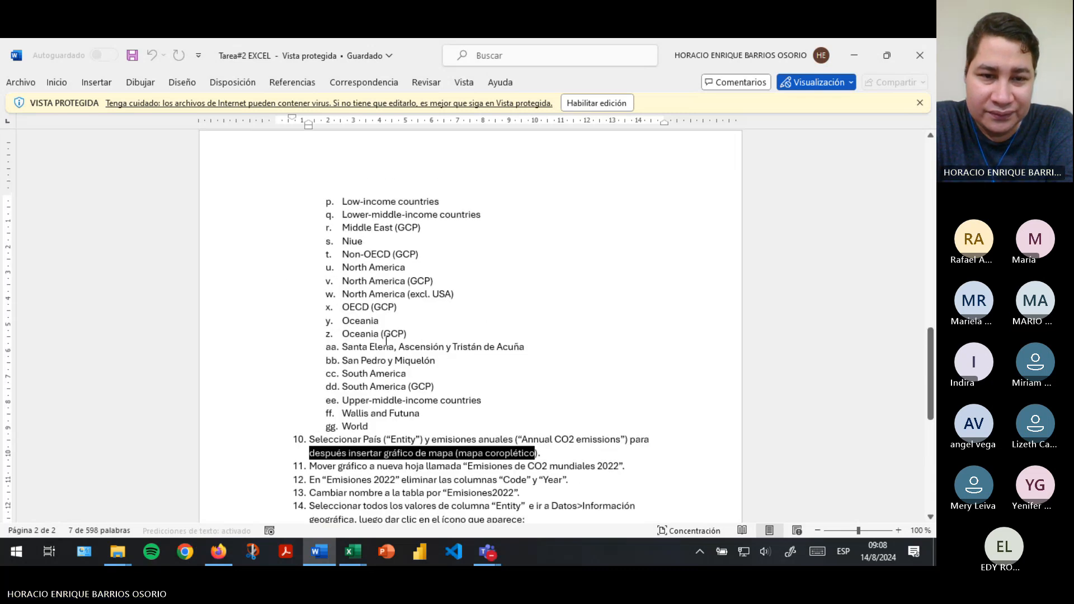
pyautogui.scroll(8, 386, 340)
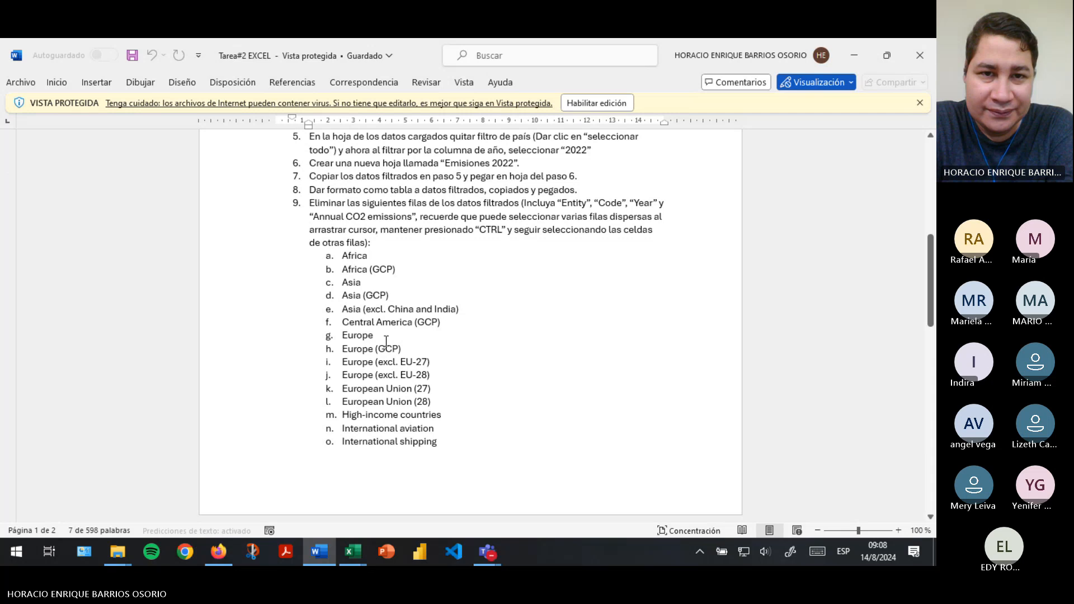
pyautogui.scroll(-10, 386, 340)
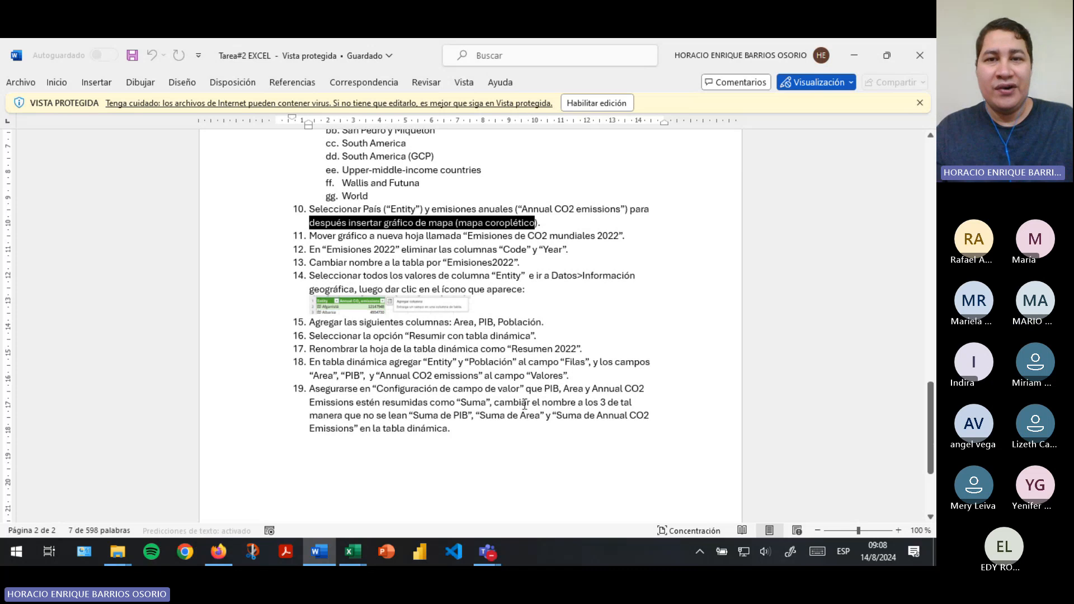
# Review items 11 to 14 on moving the chart, deleting "Code" and "Year", renaming the table and selecting the "Entity" values
pyautogui.click(450, 224)
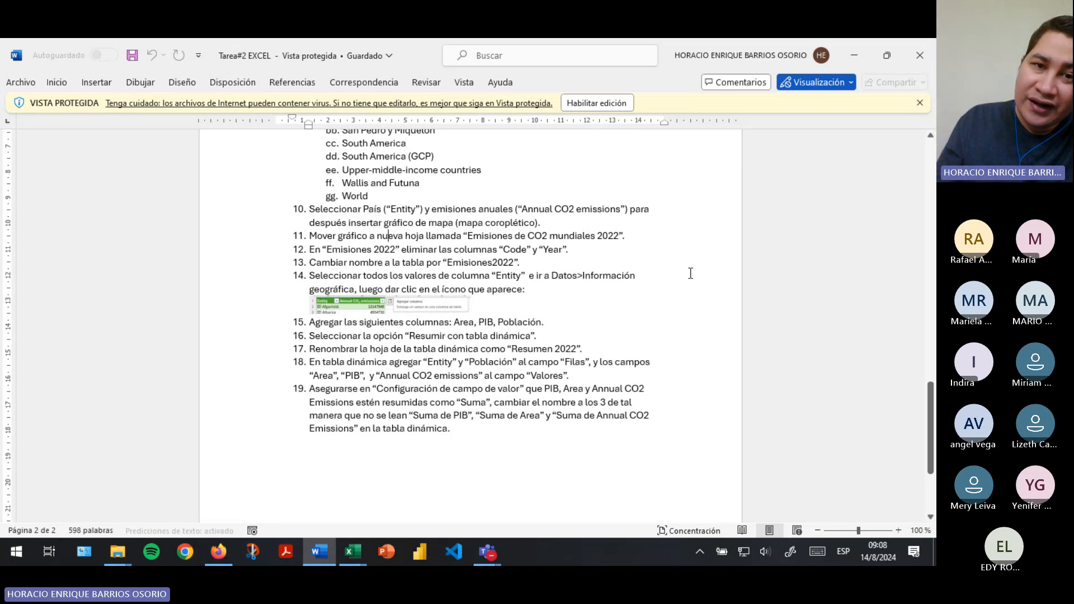
pyautogui.click(628, 238)
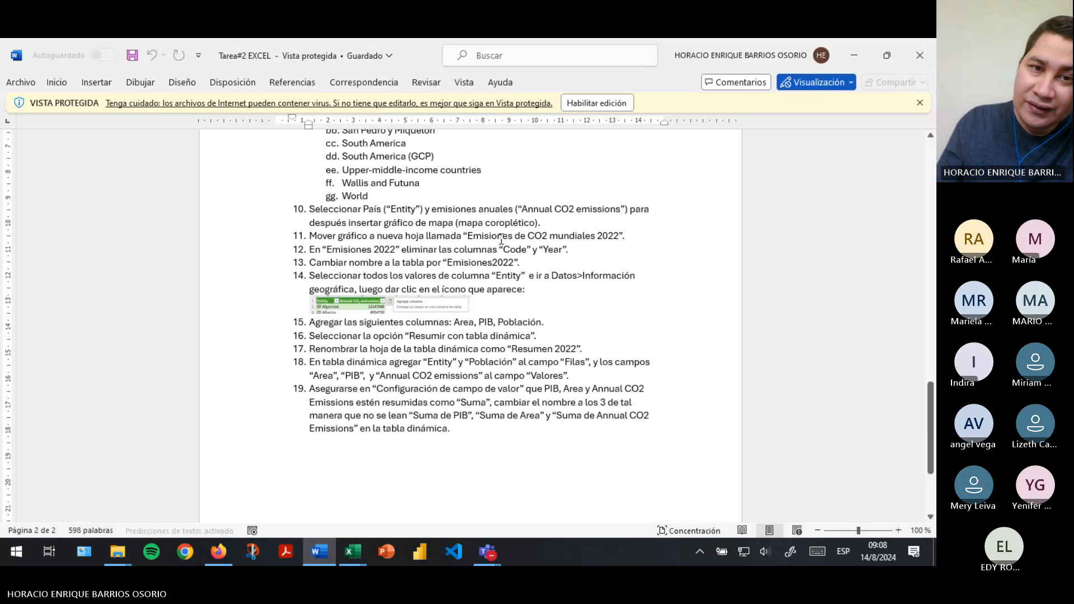
pyautogui.click(373, 249)
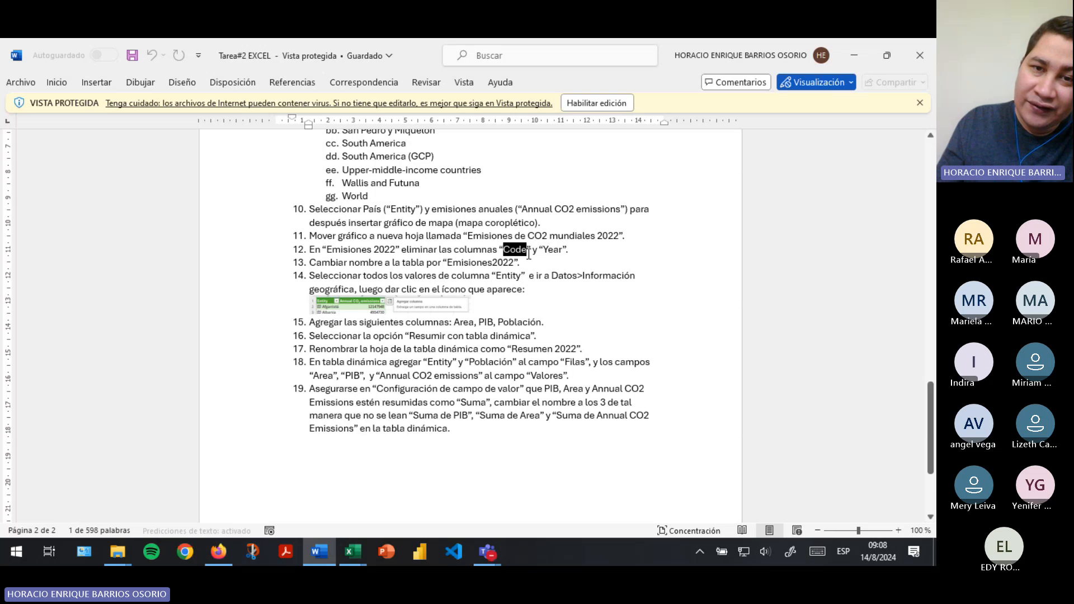
pyautogui.moveTo(546, 255); pyautogui.dragTo(565, 258)
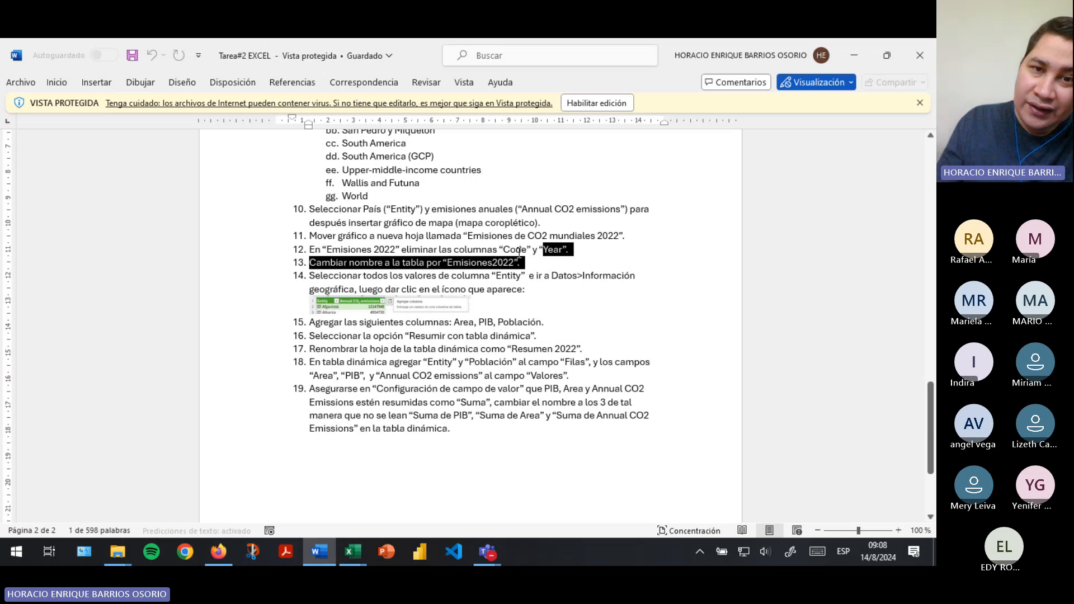
pyautogui.click(519, 253)
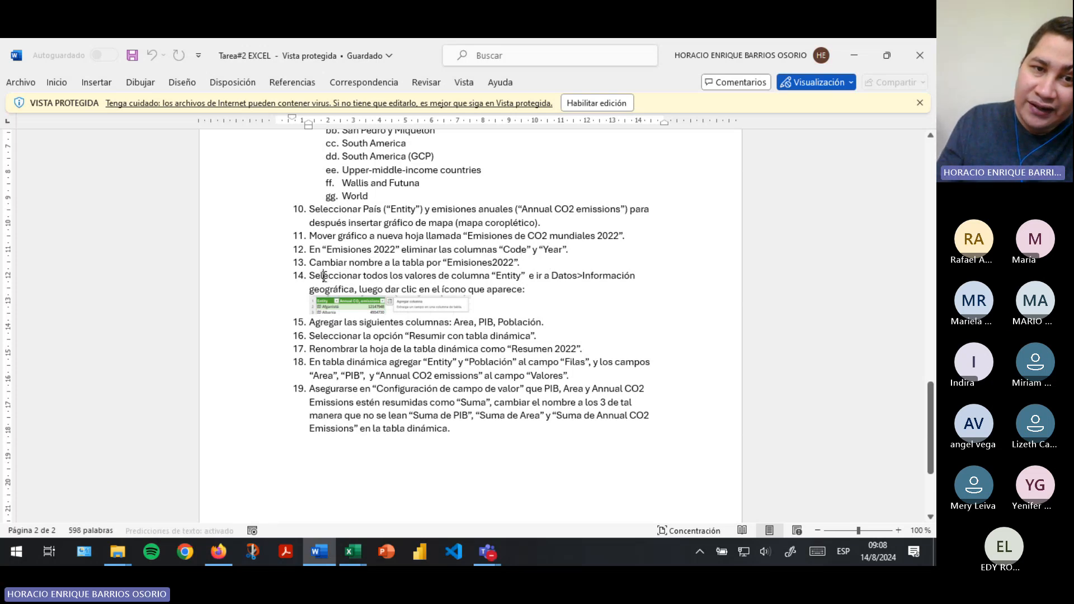
pyautogui.moveTo(324, 276); pyautogui.dragTo(637, 277)
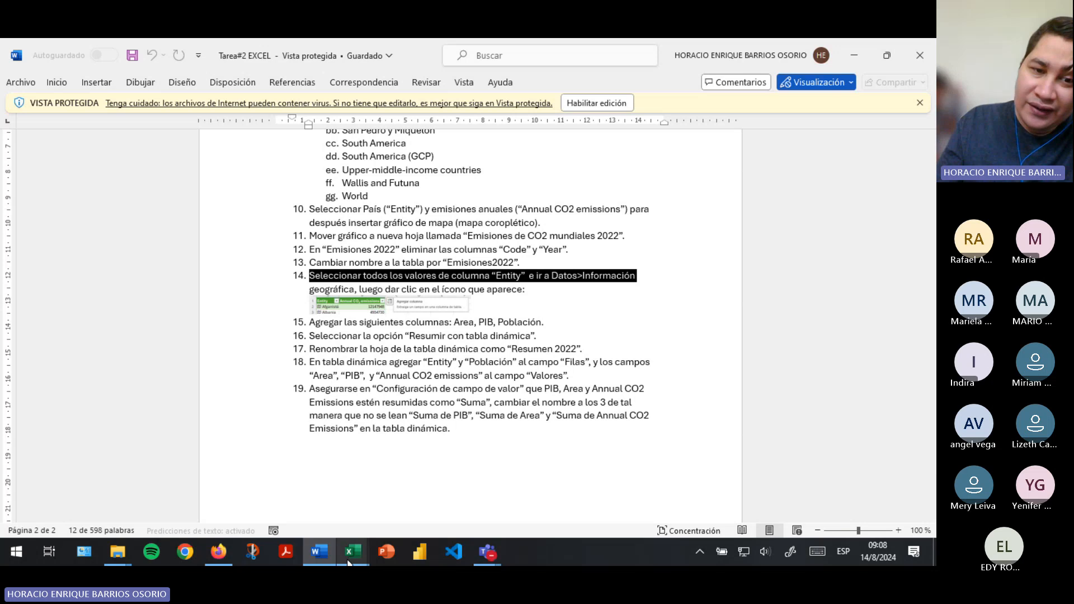
# Switch to the EXCEL_SEMANA4 workbook and select all Fecha values from A2 down to the end of the column
pyautogui.moveTo(348, 561)
pyautogui.click(274, 474)
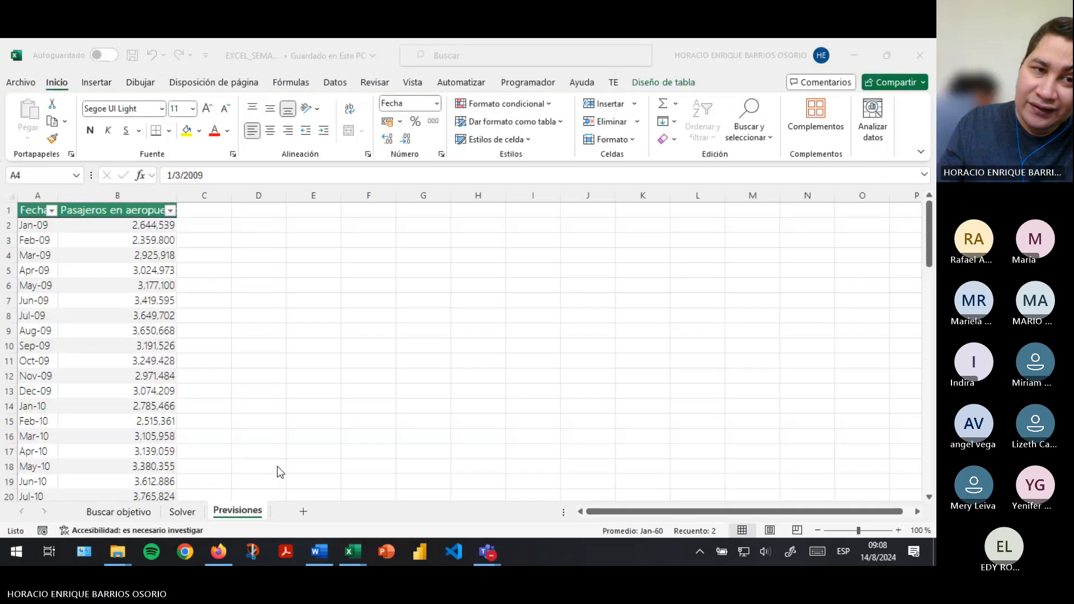
pyautogui.click(41, 223)
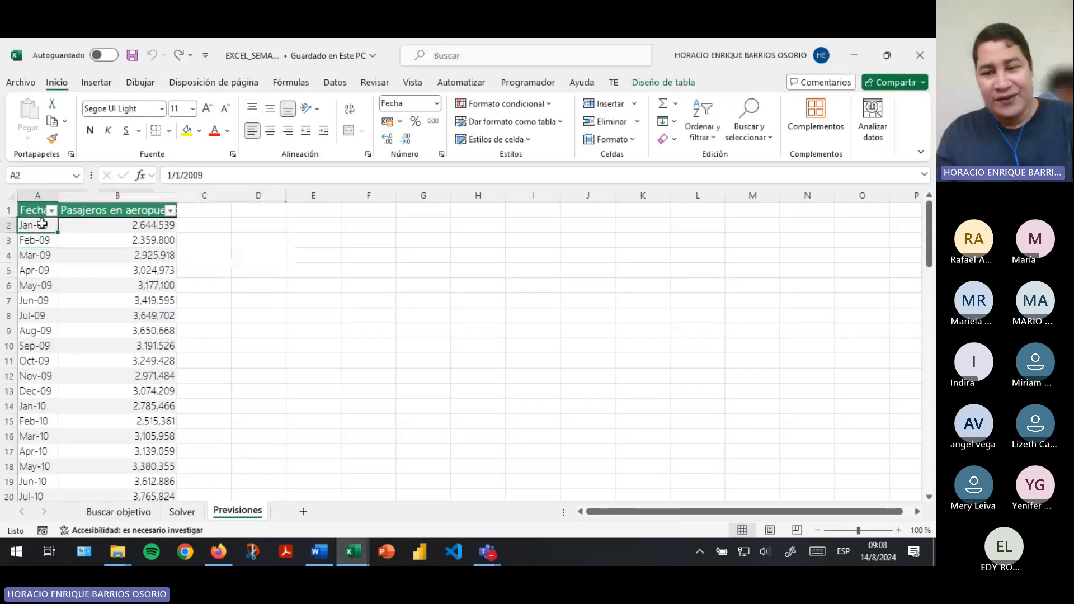
pyautogui.hotkey('ctrl', 'shift', 'Down')
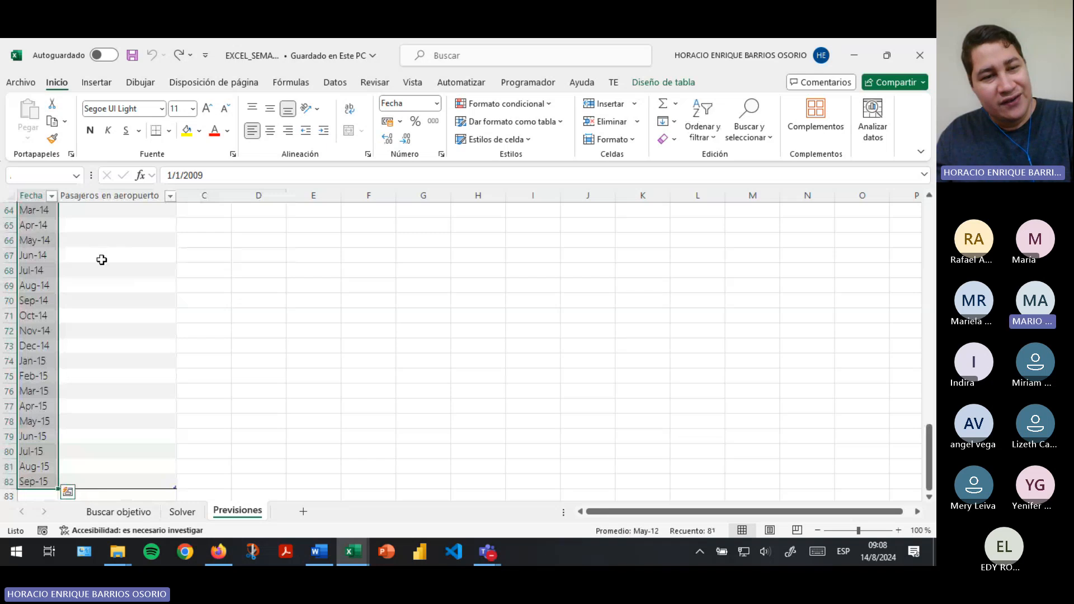
pyautogui.scroll(20, 72, 332)
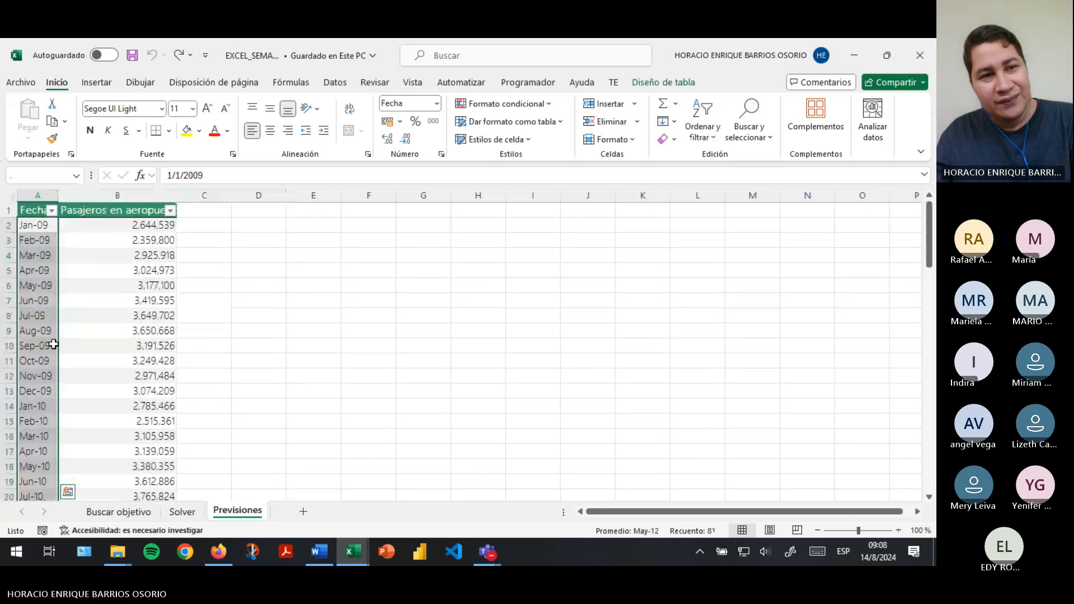
# Check items 14 and 15 in the Word document, and view the data types on offer for the Fecha values in EXCEL_SEMANA4
pyautogui.hotkey('alt', 'Tab')
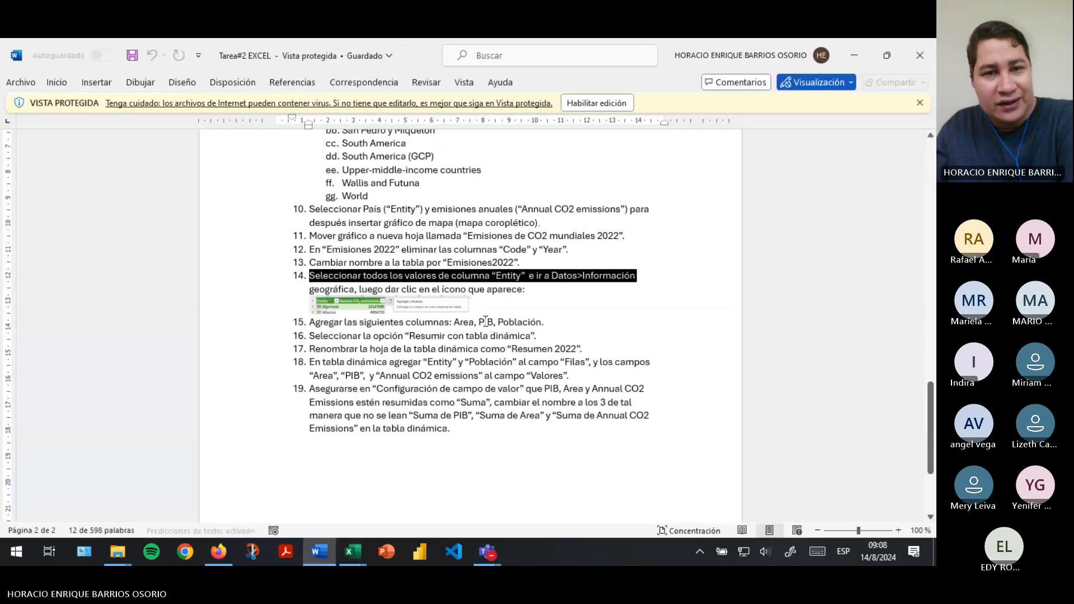
pyautogui.click(485, 323)
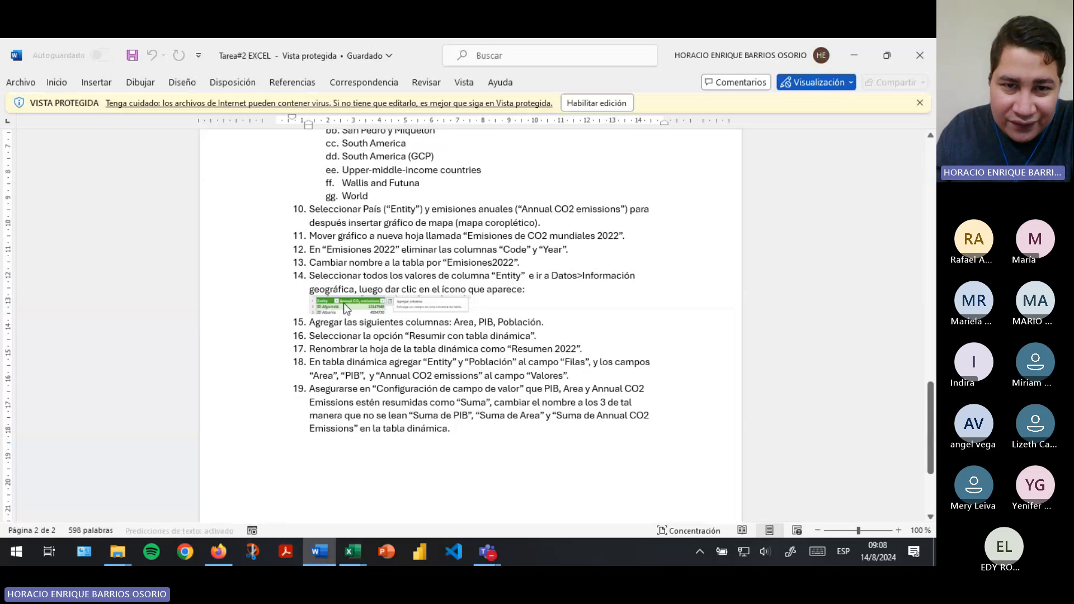
pyautogui.click(353, 552)
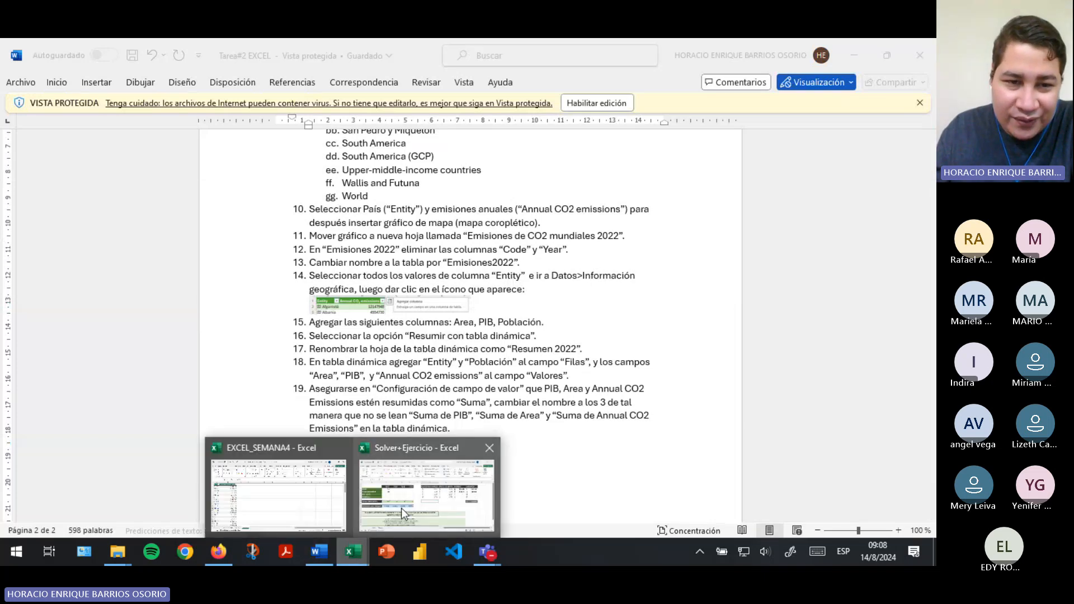
pyautogui.click(288, 492)
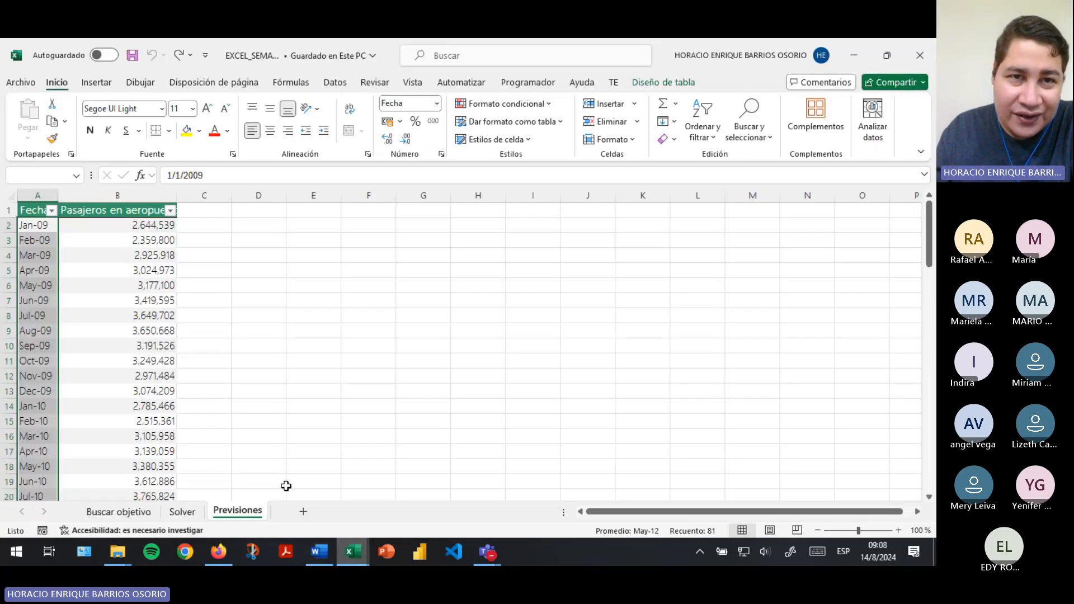
pyautogui.click(335, 82)
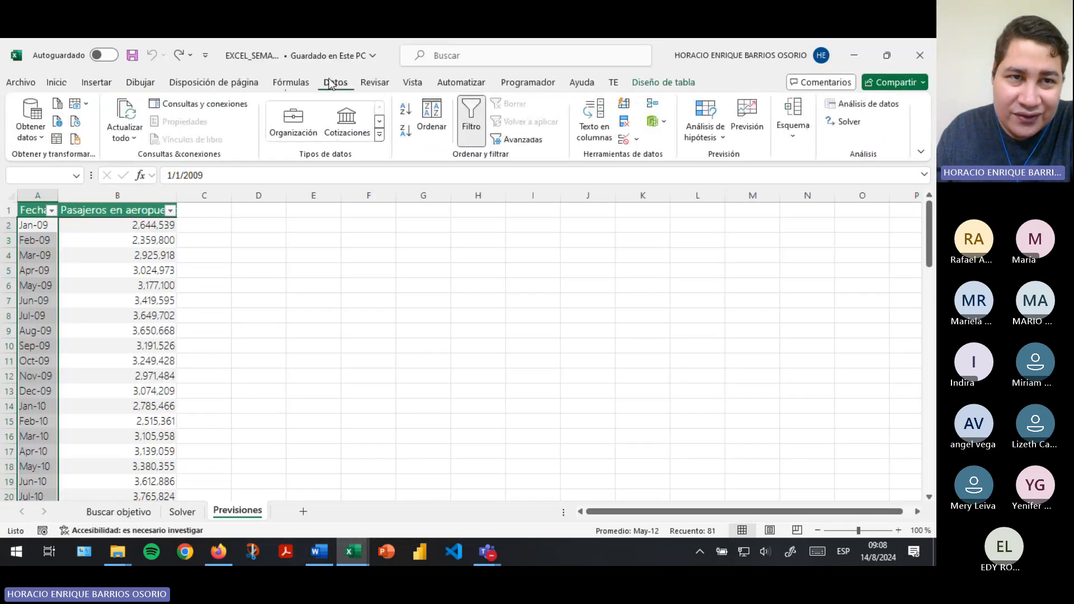
pyautogui.click(379, 135)
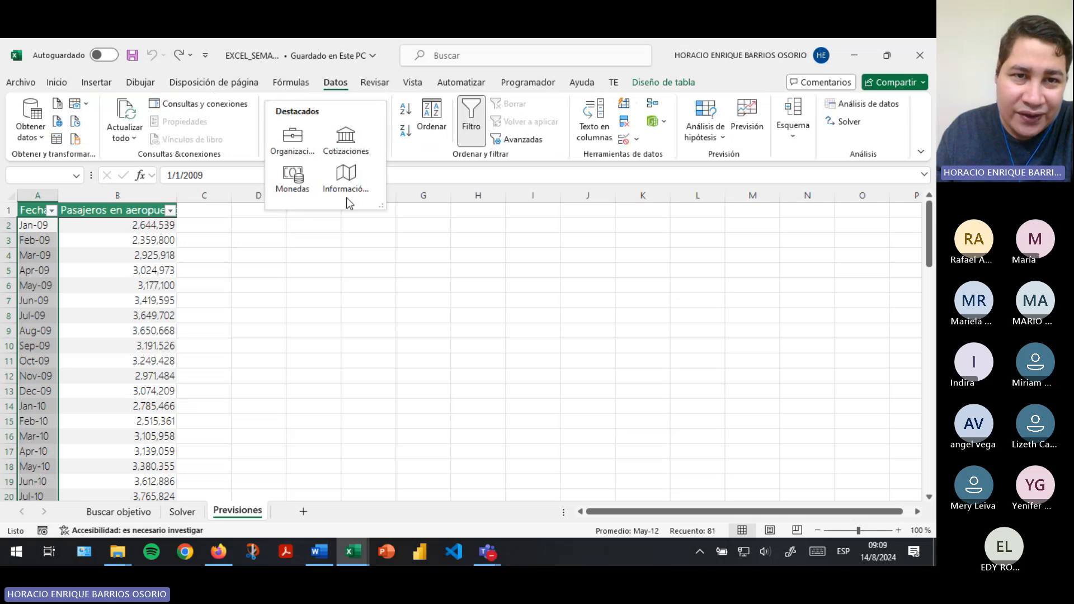
pyautogui.click(191, 267)
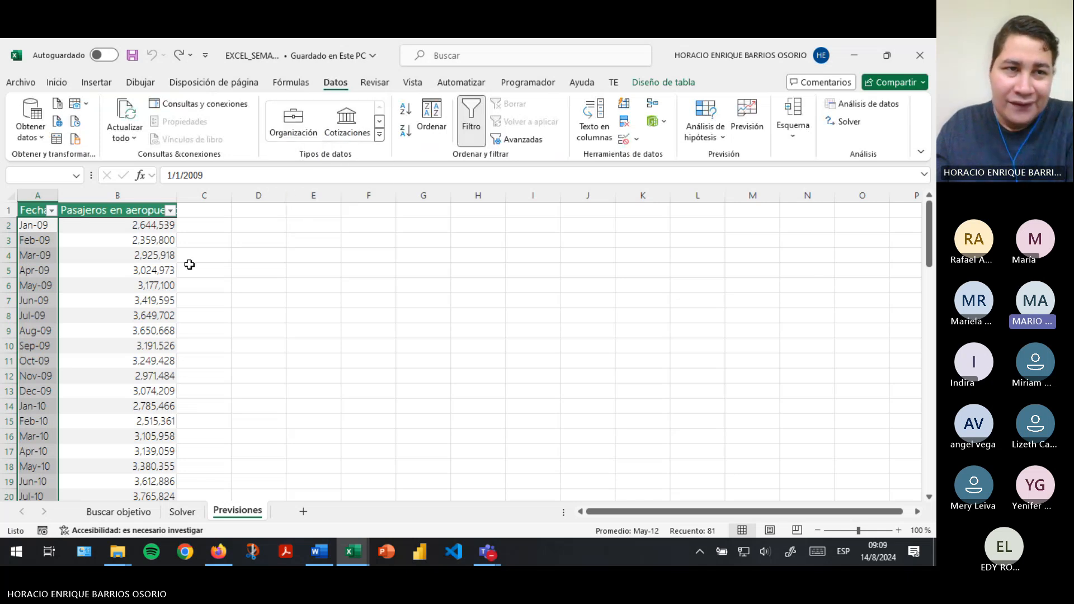
# Return to the Word document and review the item 14 picture and the item 15 columns Area, PIB and Población
pyautogui.hotkey('ctrl', '1')
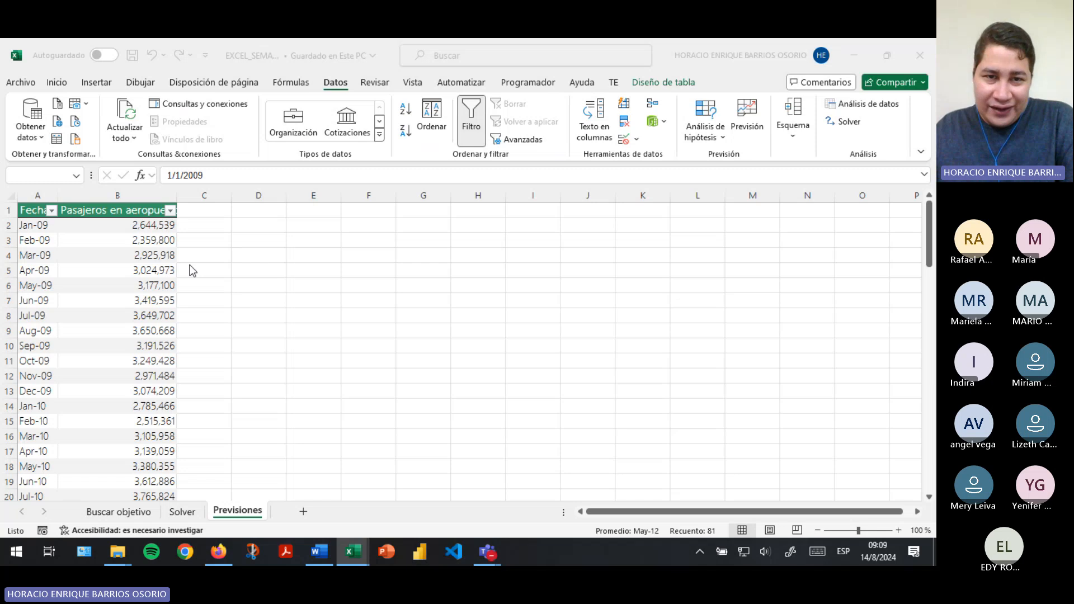
pyautogui.hotkey('alt', 'Tab')
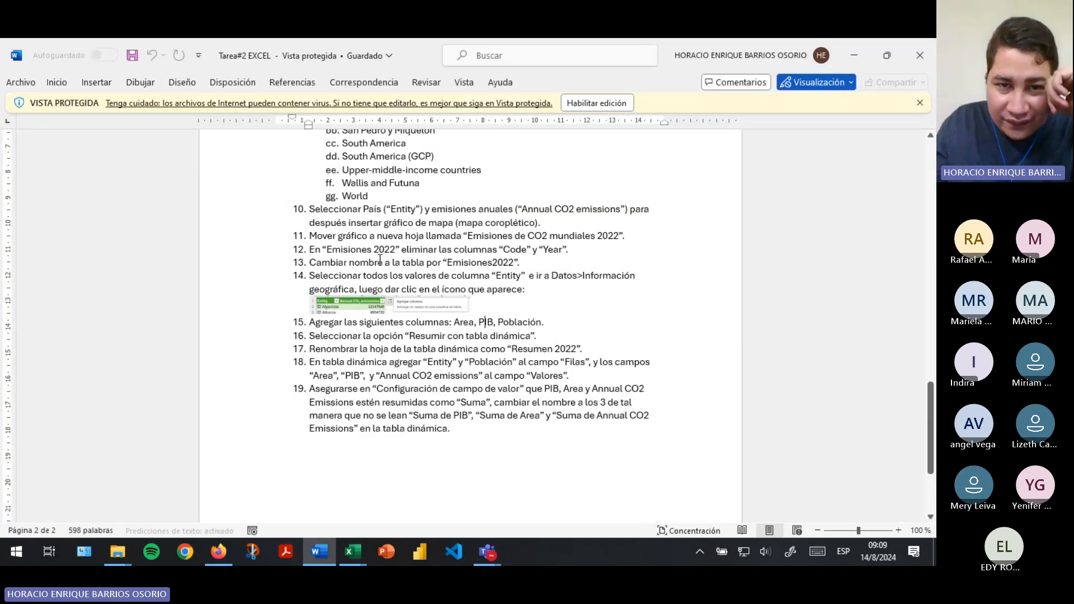
pyautogui.click(394, 309)
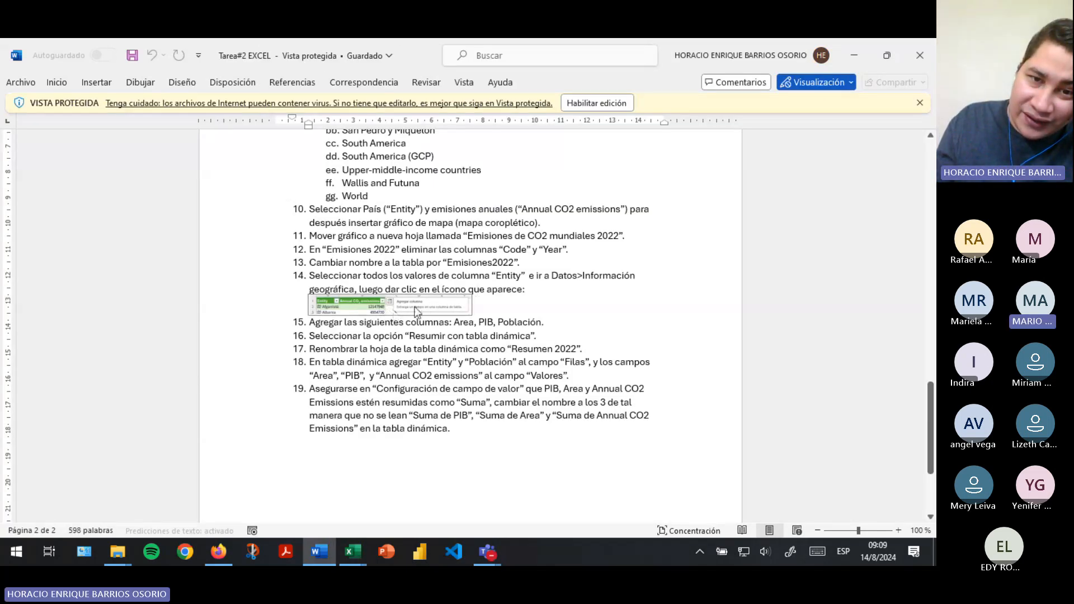
pyautogui.click(524, 321)
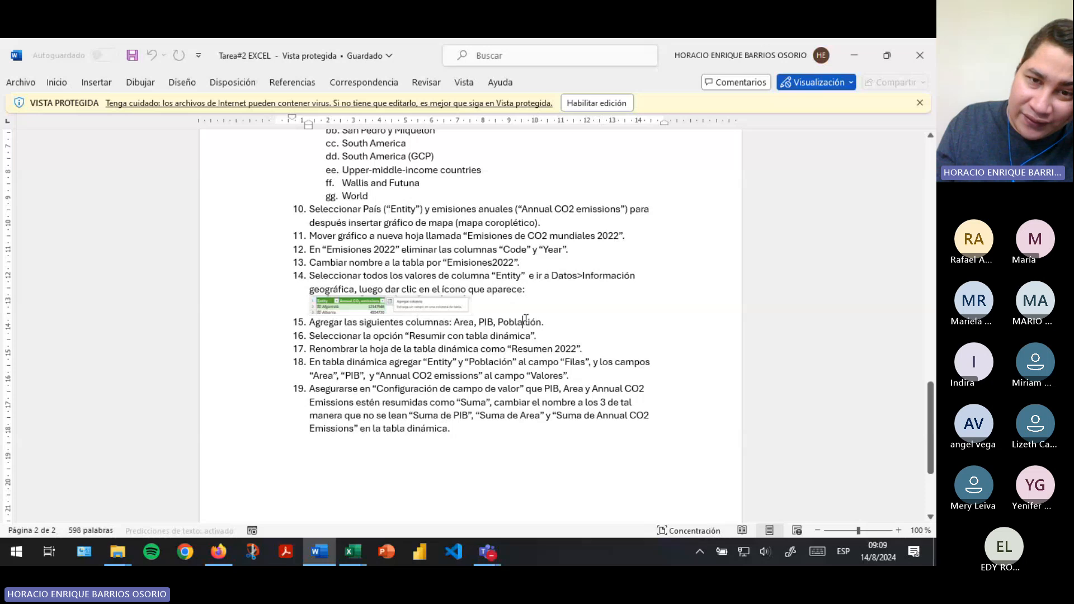
# Review items 16 to 19 on summarizing with a pivot table, naming its sheet "Resumen 2022" and configuring its fields
pyautogui.scroll(-2, 525, 319)
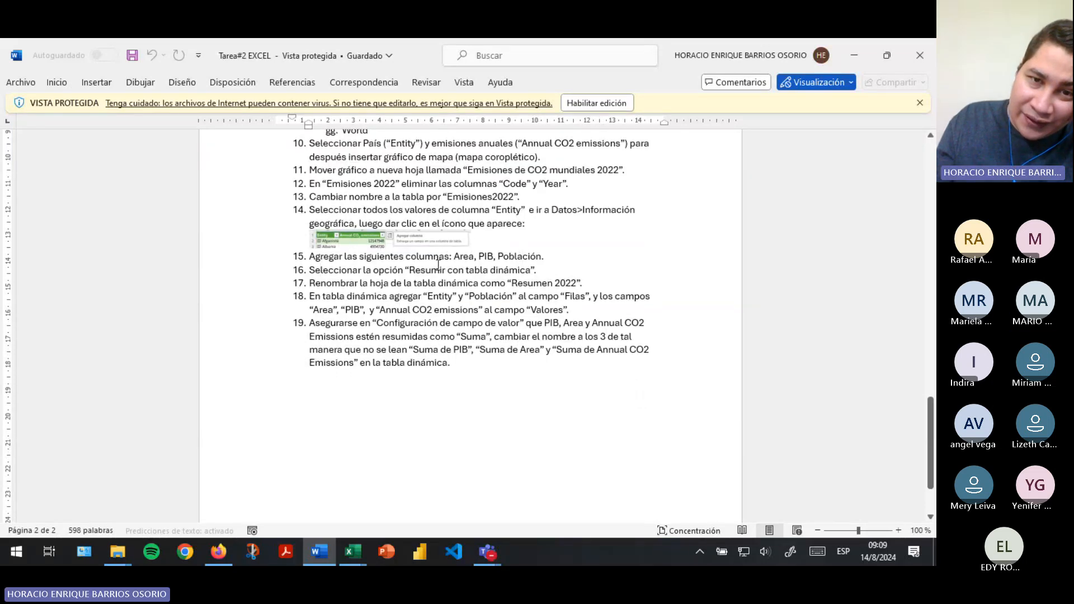
pyautogui.moveTo(410, 272); pyautogui.dragTo(504, 269)
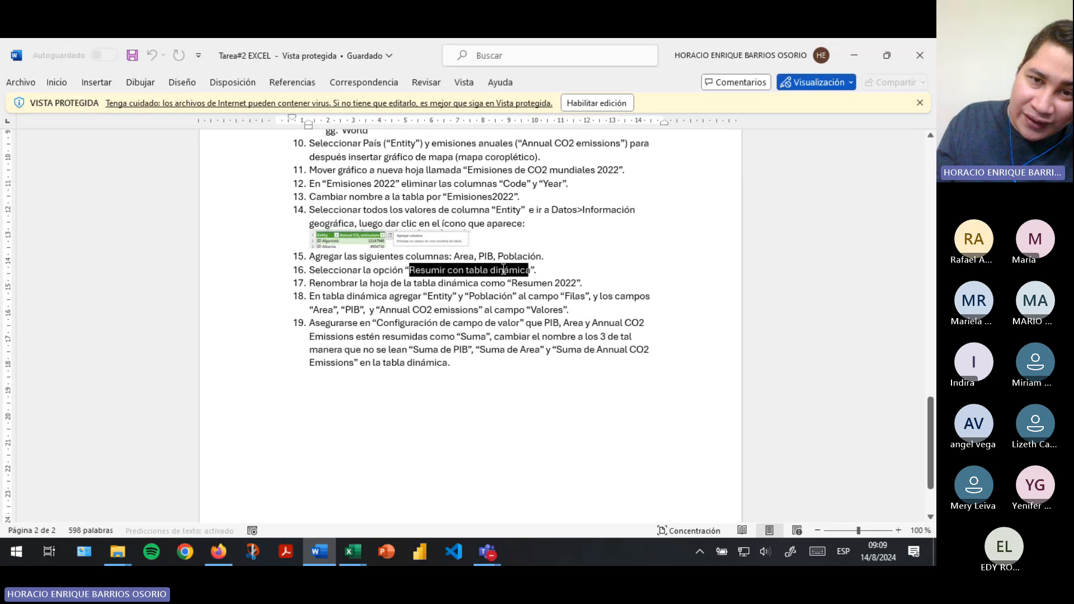
pyautogui.click(444, 283)
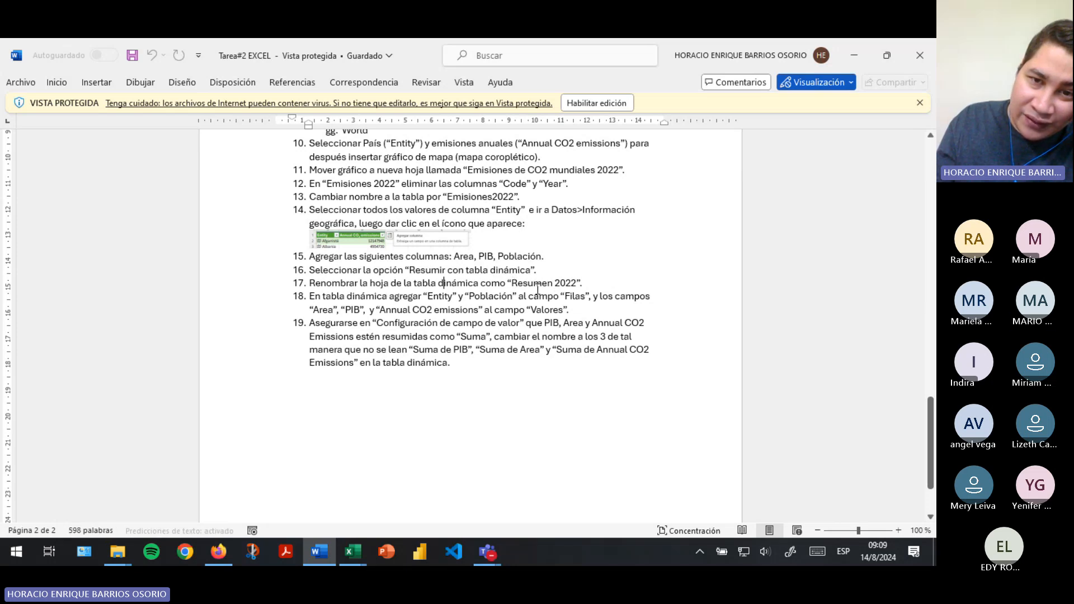
pyautogui.scroll(-2, 589, 285)
pyautogui.scroll(-2, 587, 289)
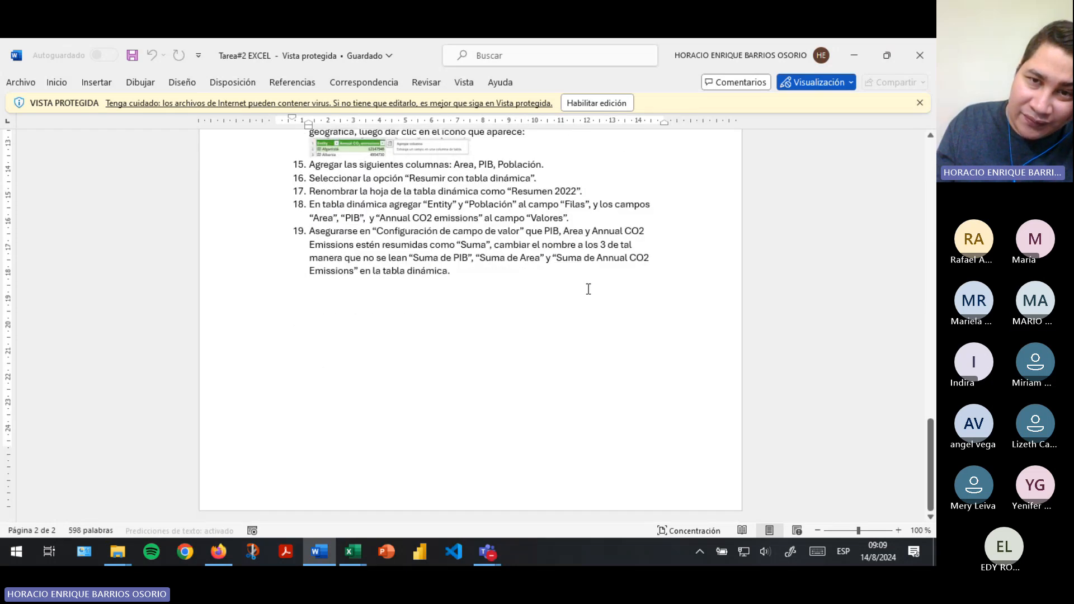
pyautogui.scroll(15, 587, 287)
# Open the EjemploTAREA2EXCEL workbook from the Ejercicios folder in File Explorer
pyautogui.hotkey('alt', 'Tab')
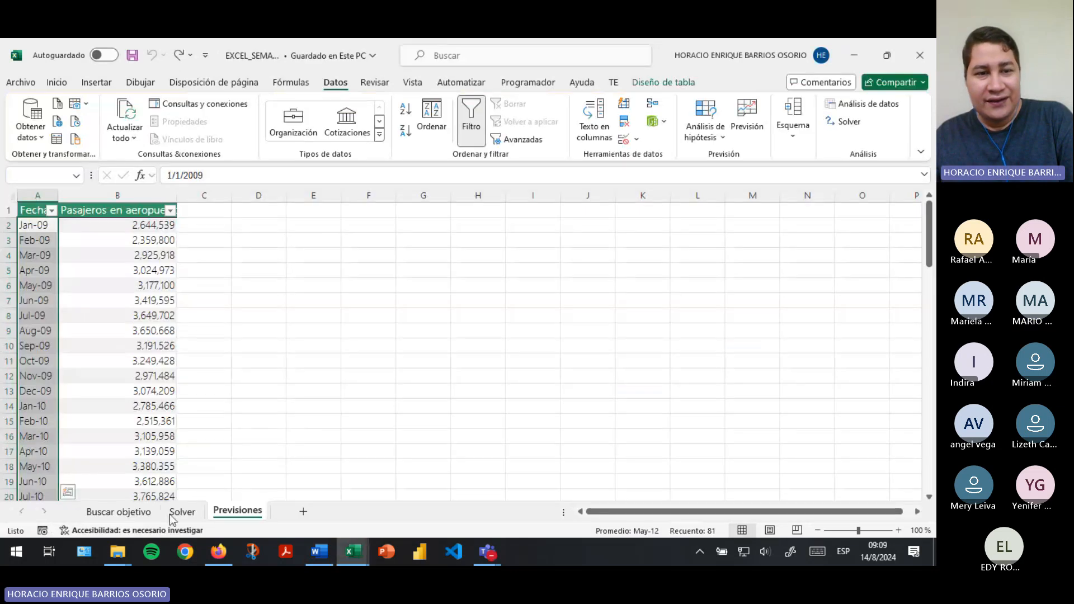
pyautogui.moveTo(118, 559)
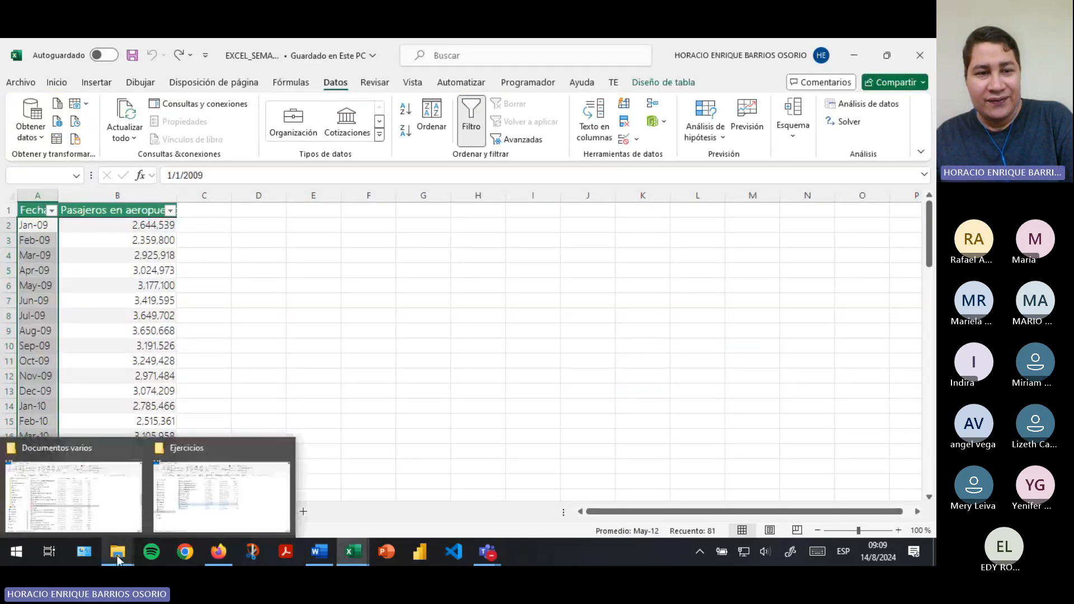
pyautogui.click(165, 527)
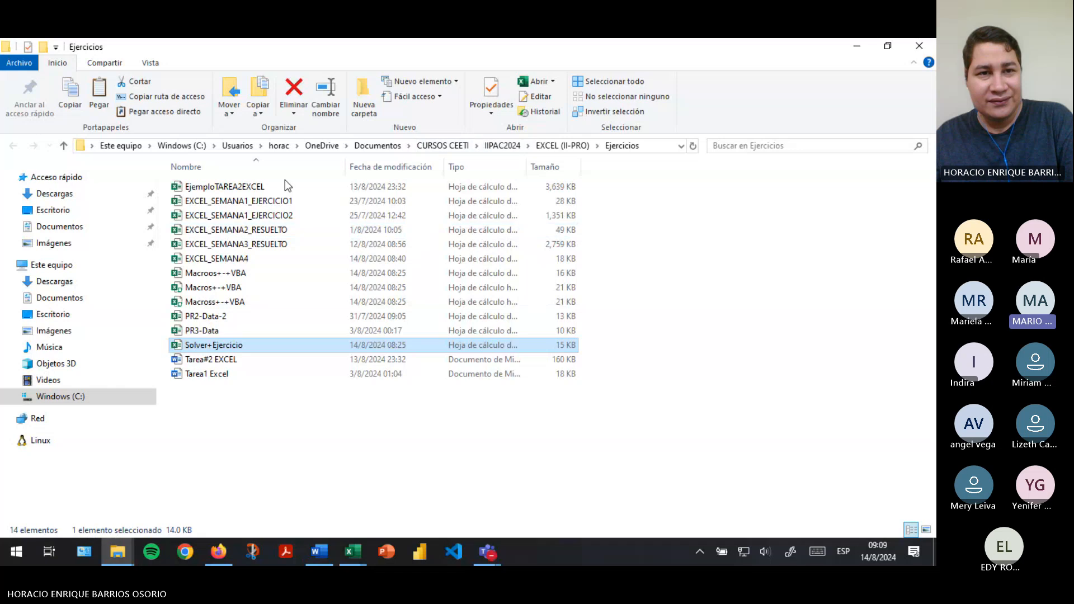
pyautogui.click(259, 193)
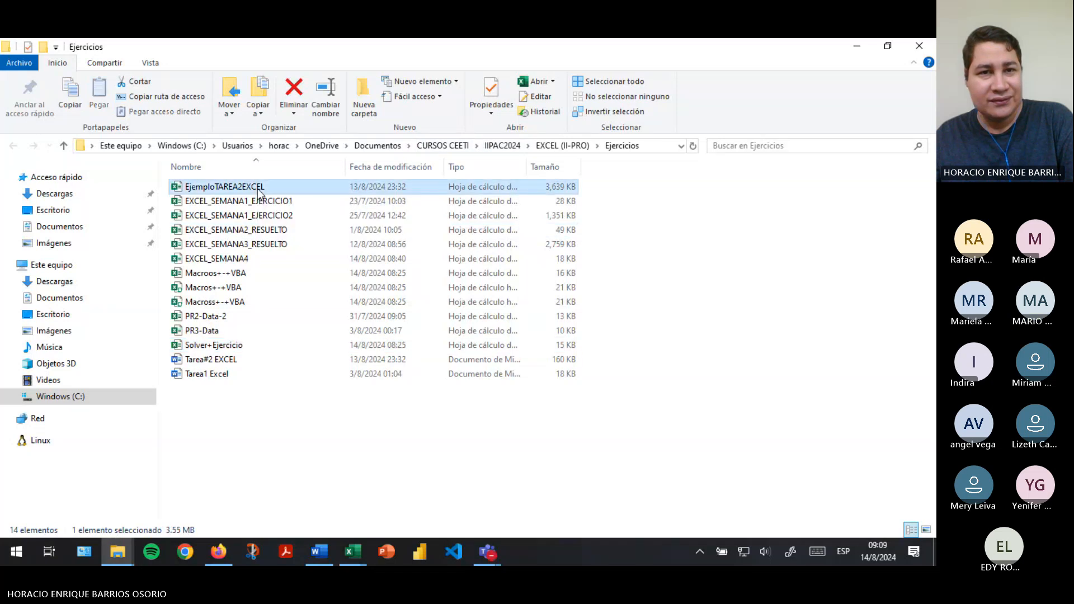
pyautogui.hotkey('alt', 'Tab')
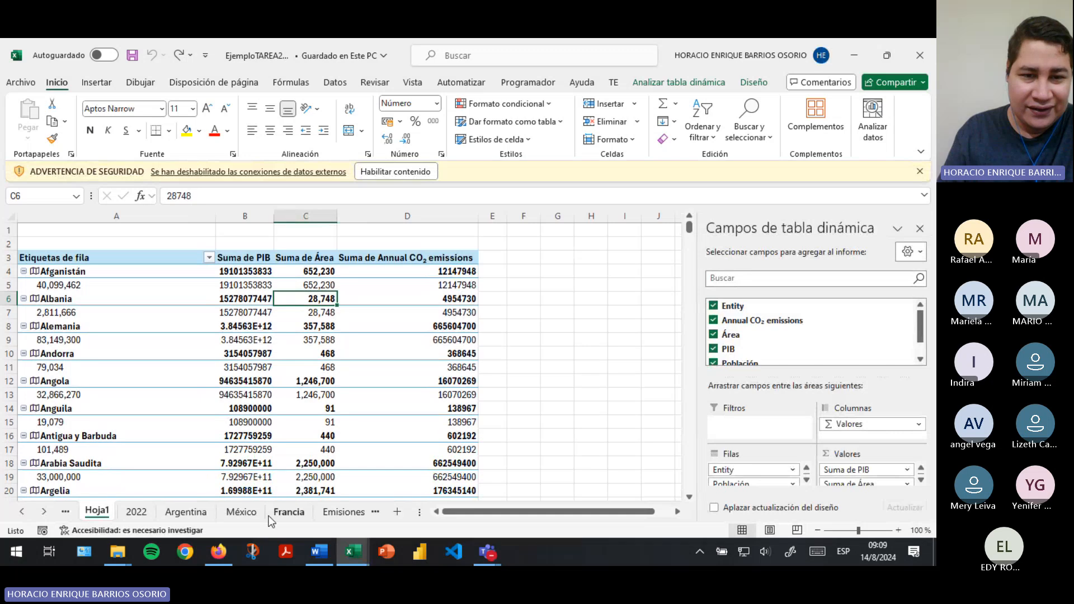
# Go to the annual-co2-emissions-per-countr sheet and examine the emissions table from its header row, ending on the Entity header
pyautogui.click(65, 513)
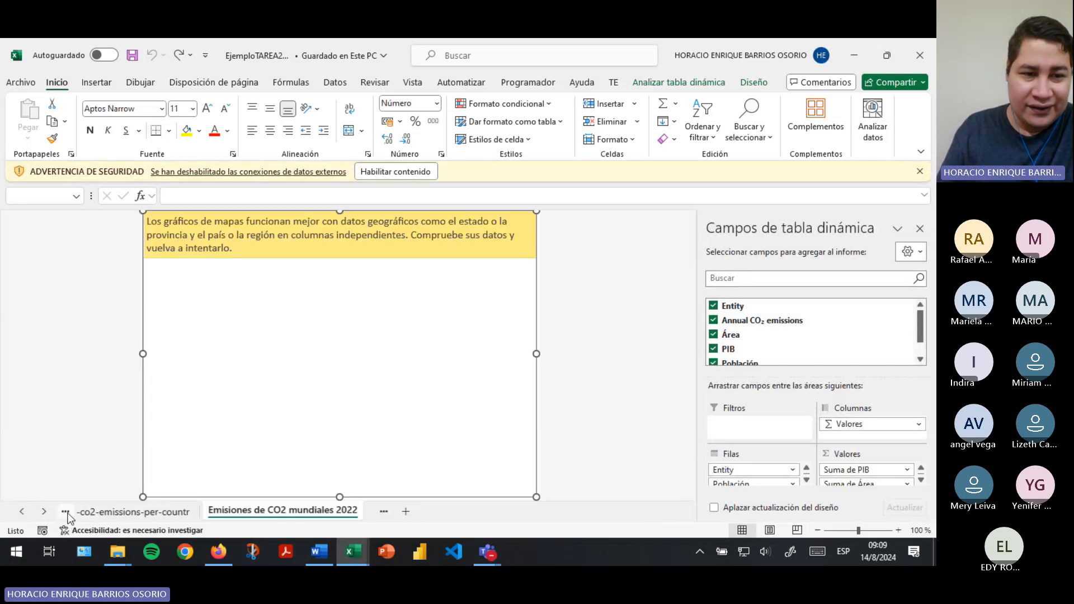
pyautogui.click(89, 514)
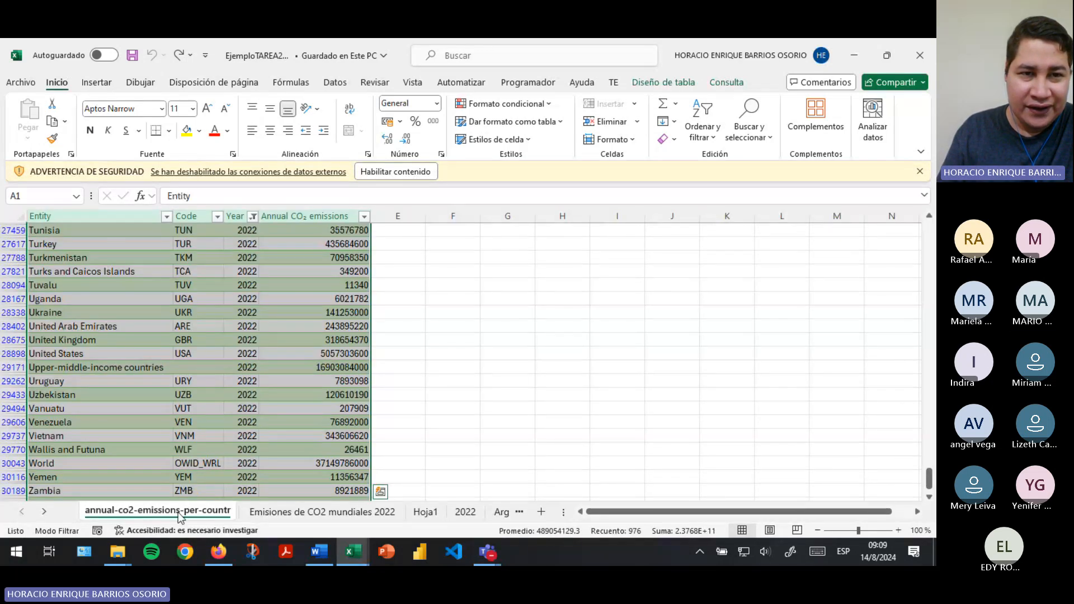
pyautogui.scroll(13, 165, 436)
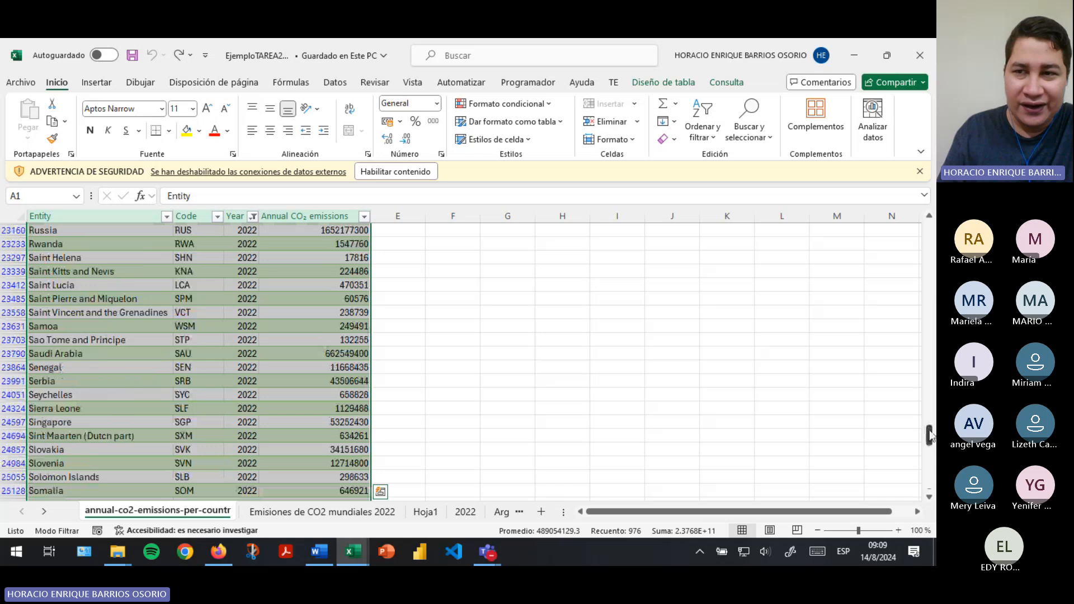
pyautogui.moveTo(929, 436); pyautogui.dragTo(929, 225)
pyautogui.click(336, 311)
pyautogui.click(59, 248)
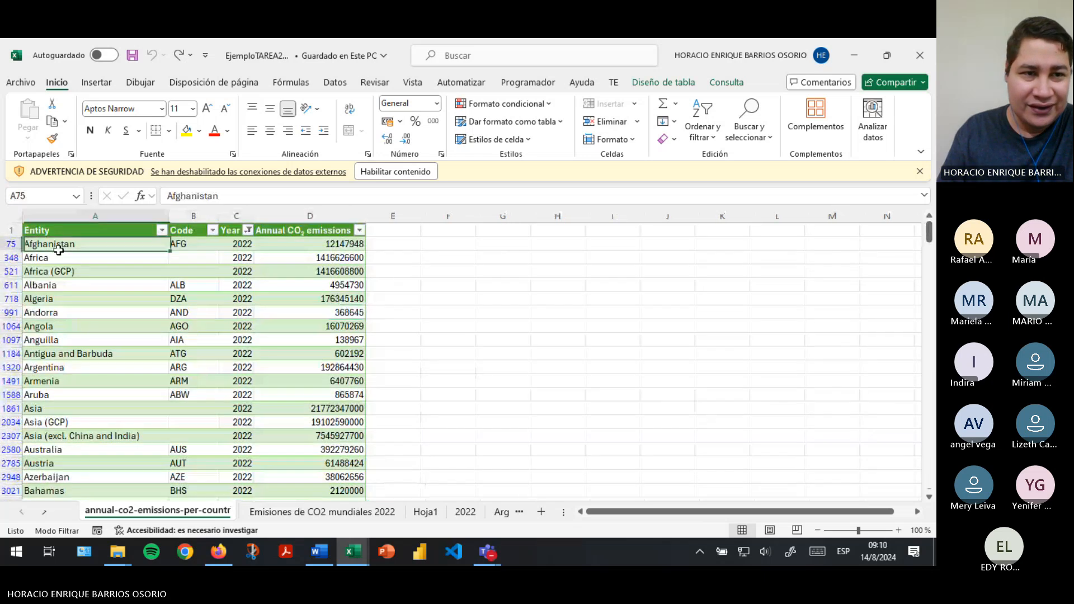
pyautogui.moveTo(62, 231); pyautogui.dragTo(280, 421)
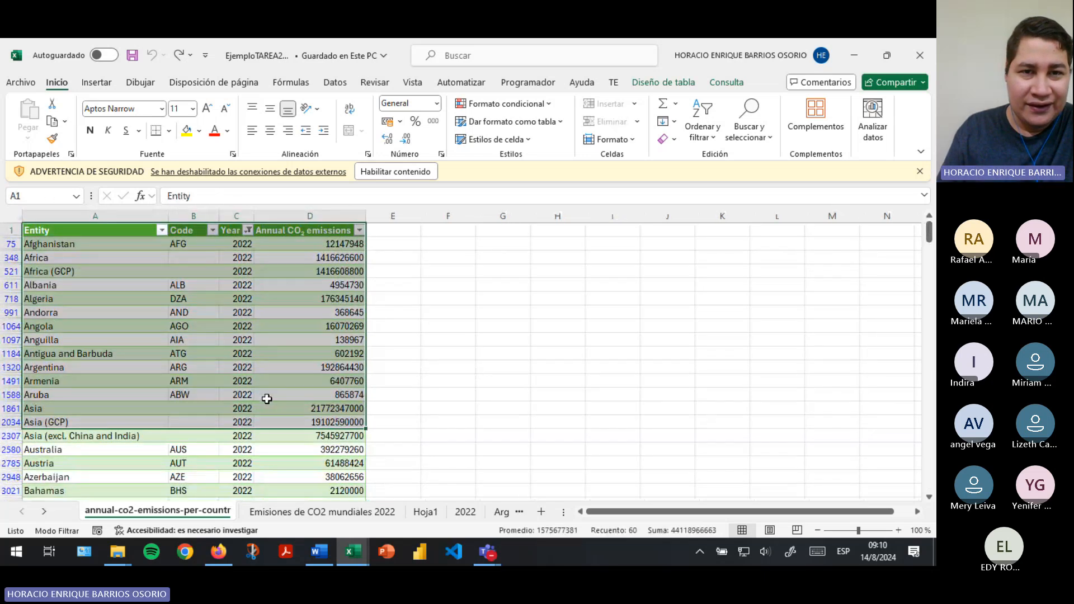
pyautogui.click(263, 367)
pyautogui.click(103, 233)
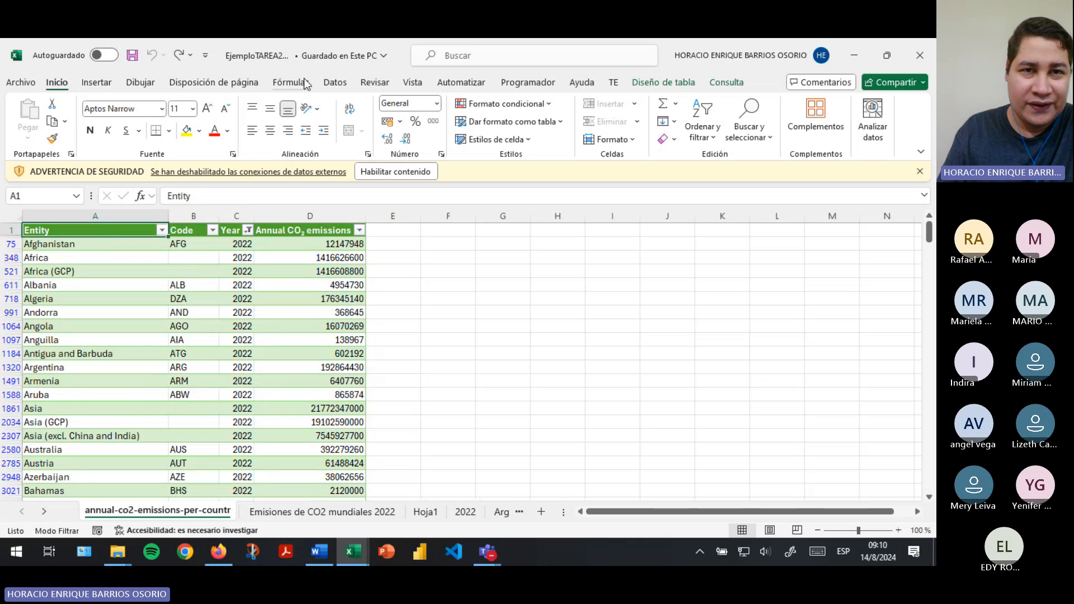
# View the dialog for importing data from a text file, accepting the external data notice, and leave without importing
pyautogui.click(335, 83)
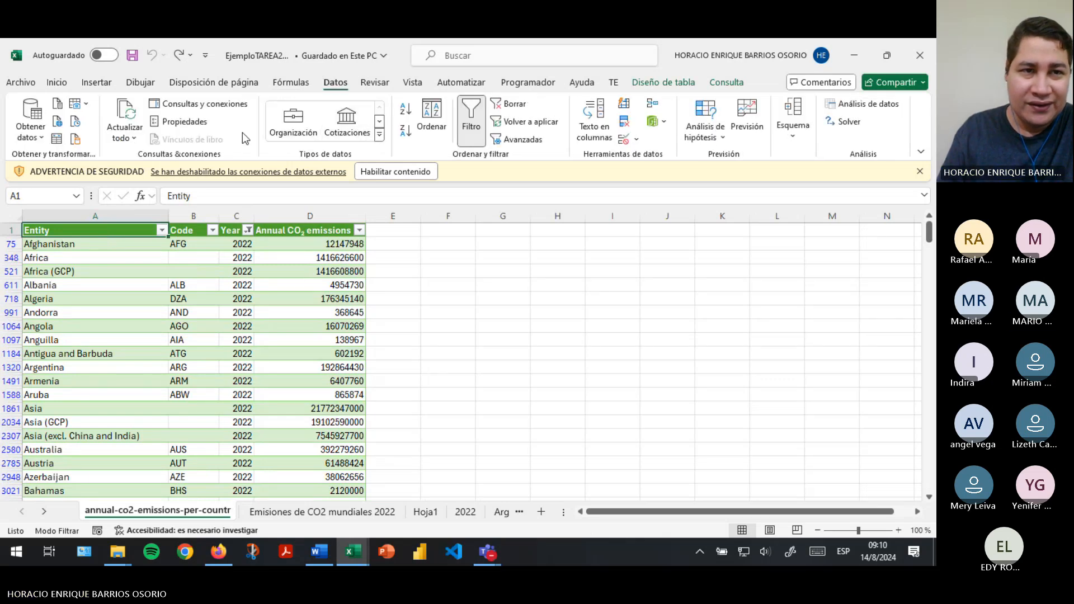
pyautogui.click(31, 139)
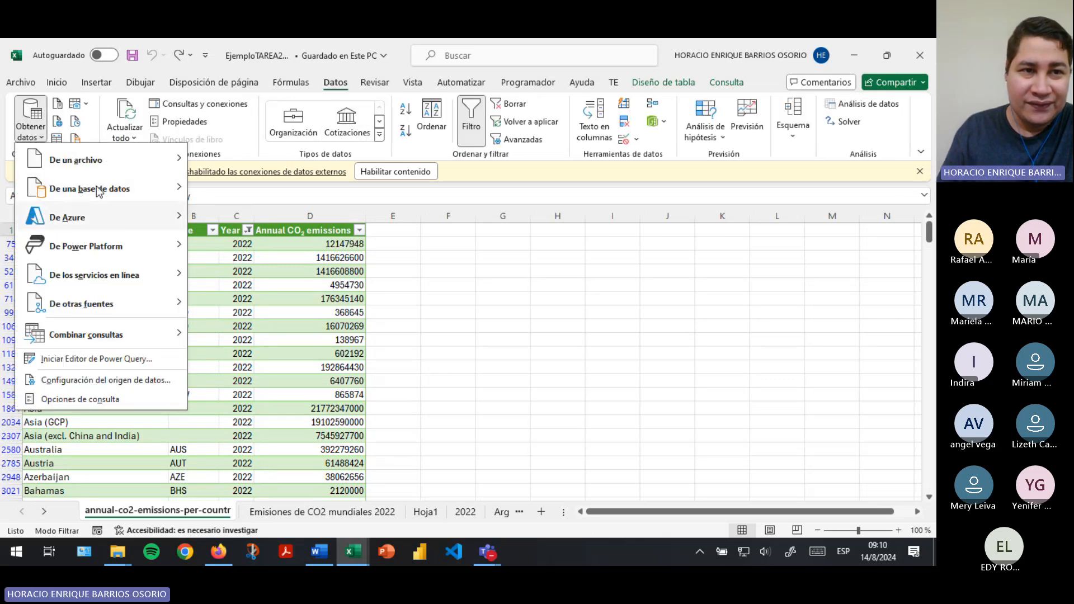
pyautogui.moveTo(130, 160)
pyautogui.click(246, 188)
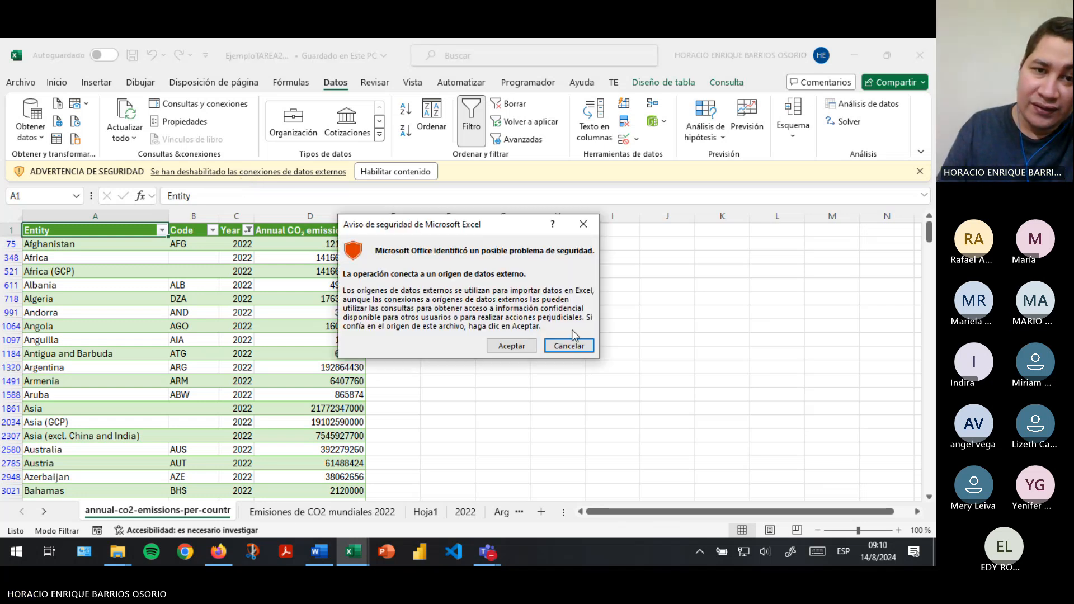
pyautogui.click(522, 349)
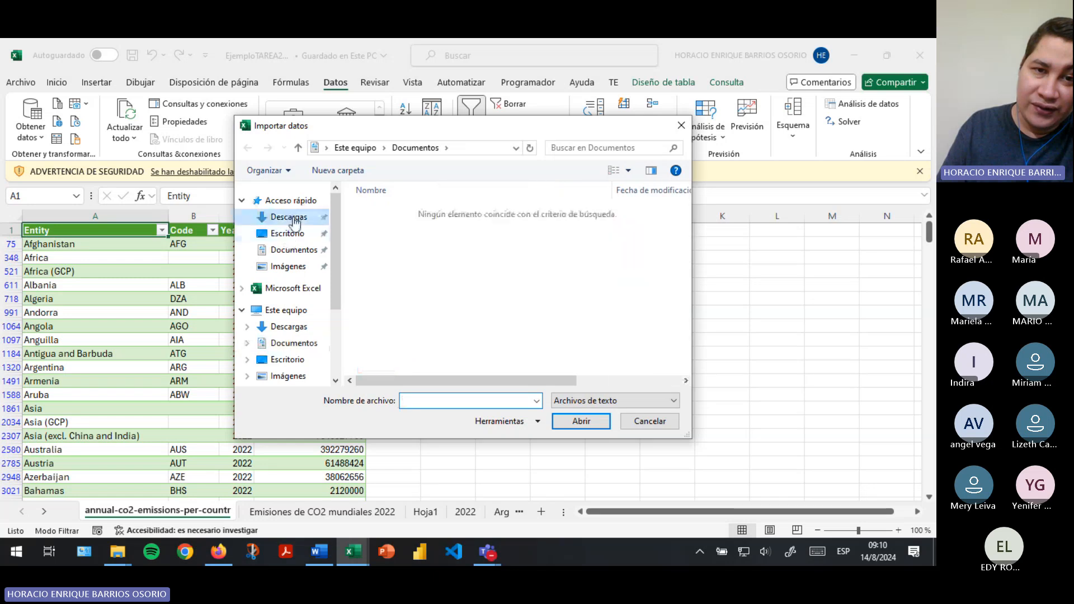
pyautogui.click(664, 427)
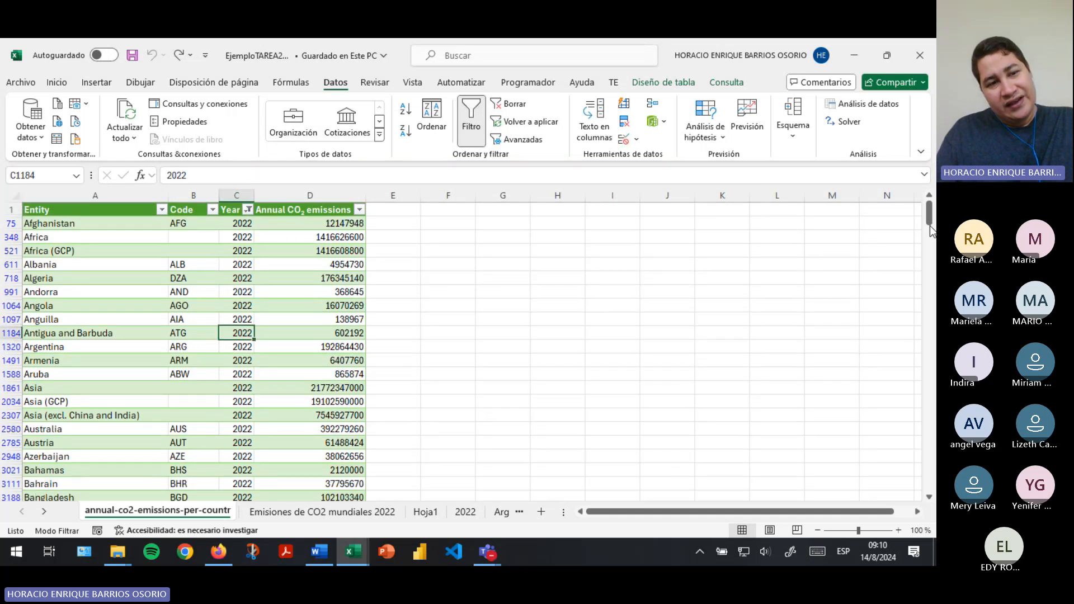
# Look through the 2022 rows and the Annual CO₂ emissions header, and view the "Emisiones de CO2 mundiales 2022" chart sheet
pyautogui.click(929, 227)
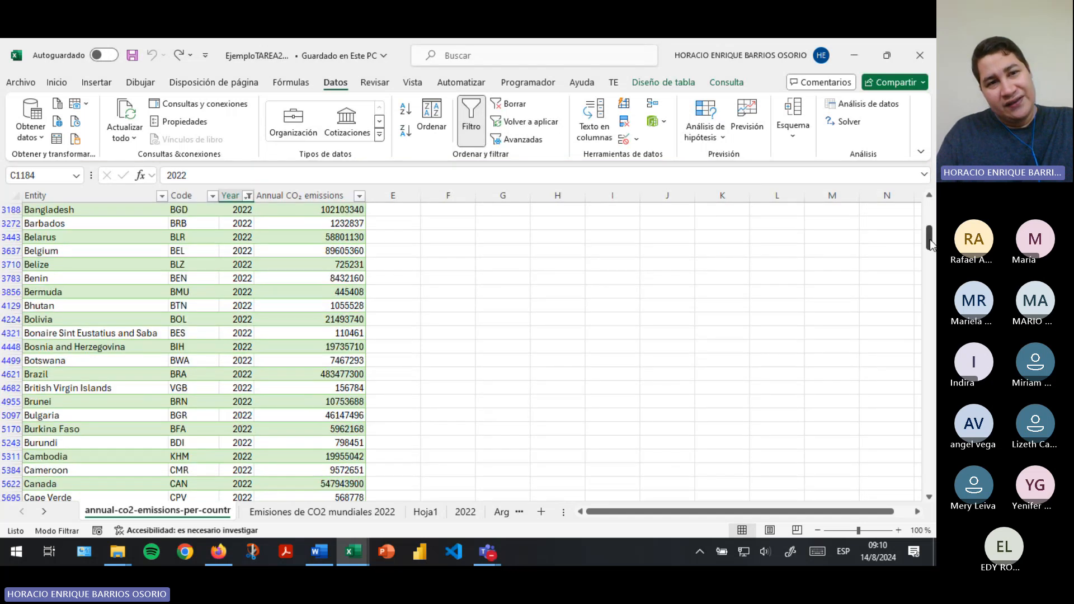
pyautogui.click(929, 216)
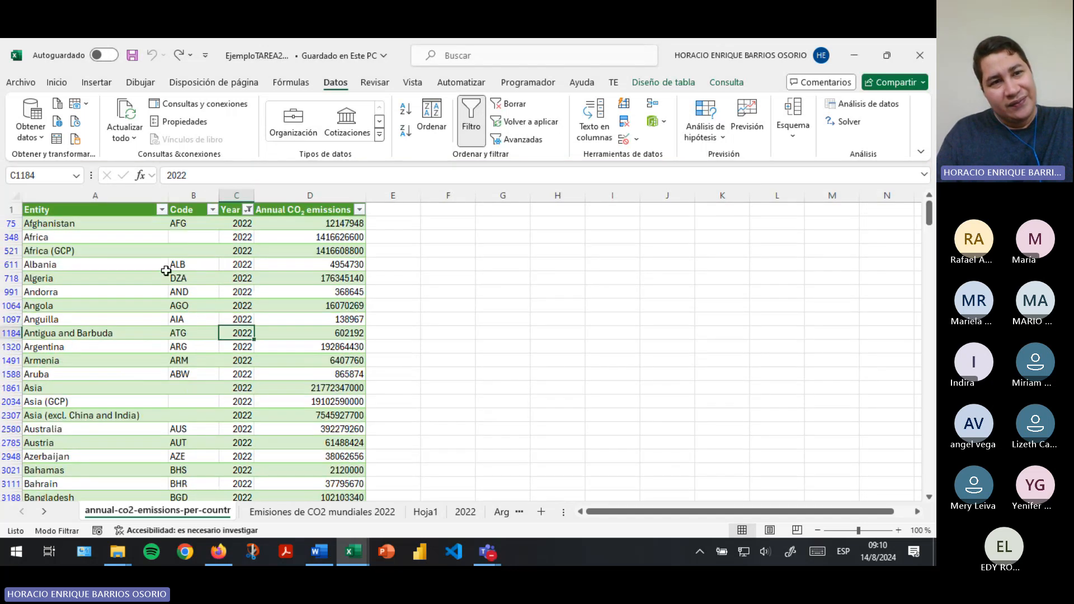
pyautogui.click(314, 215)
pyautogui.click(309, 515)
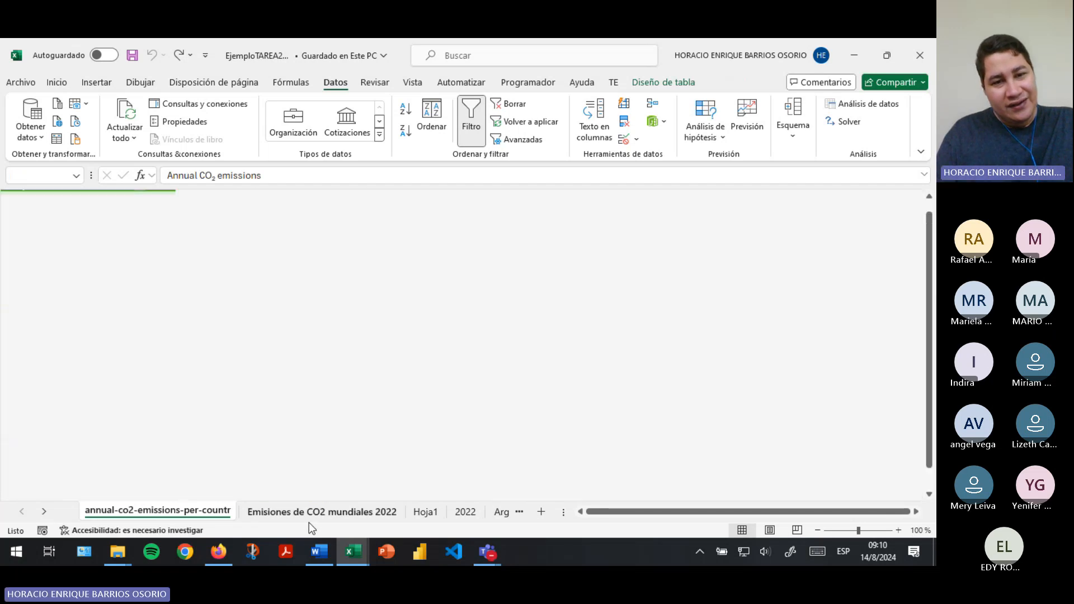
# Go to the "Emisiones de 3 países" sheet and examine the Argentina, Mexico and France tables side by side
pyautogui.click(495, 514)
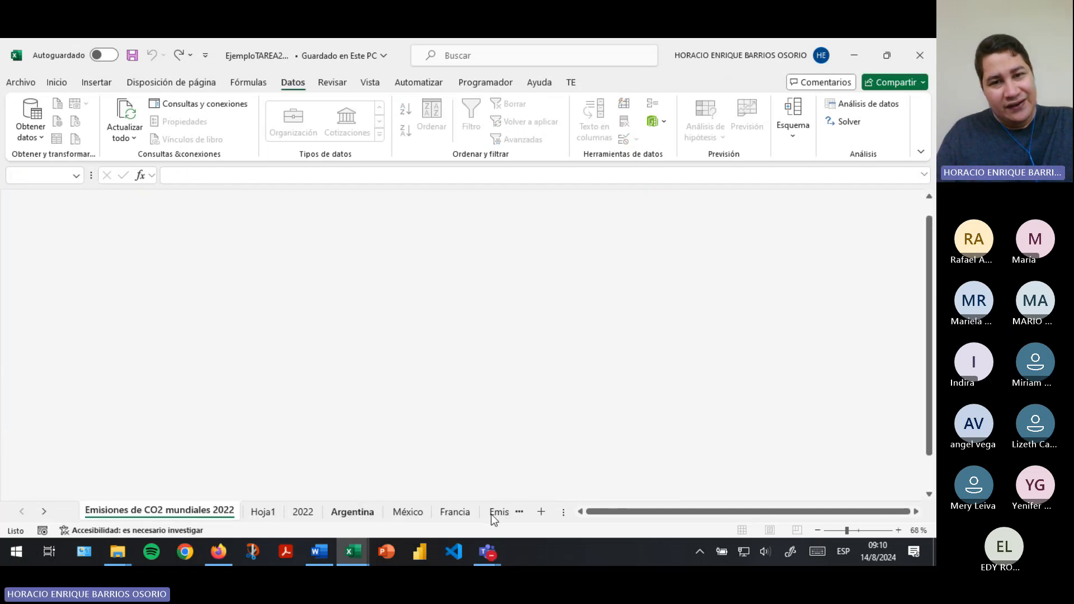
pyautogui.click(380, 511)
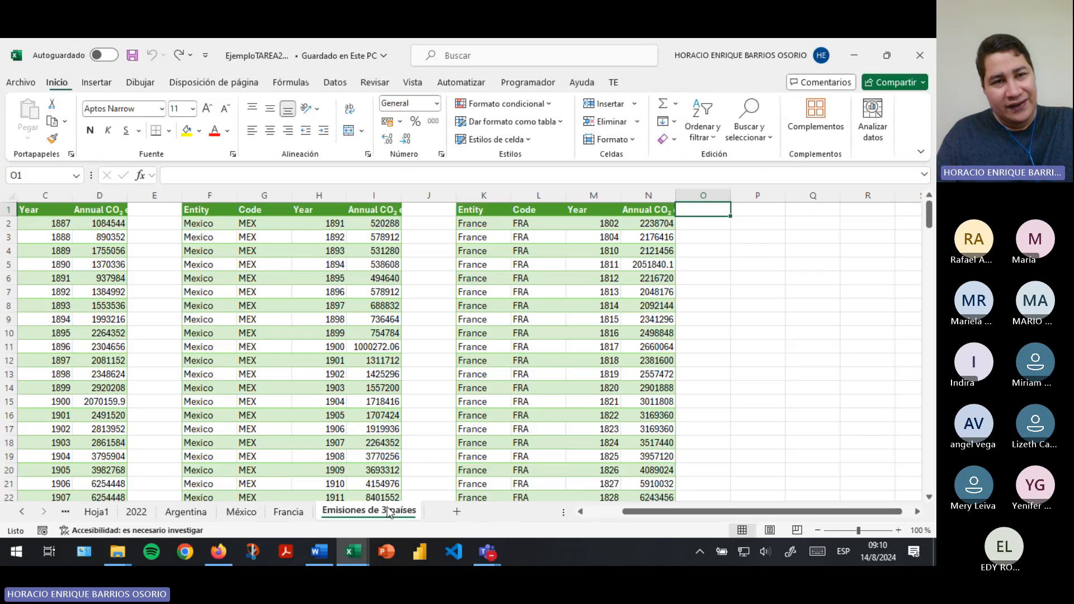
pyautogui.moveTo(670, 513); pyautogui.dragTo(497, 515)
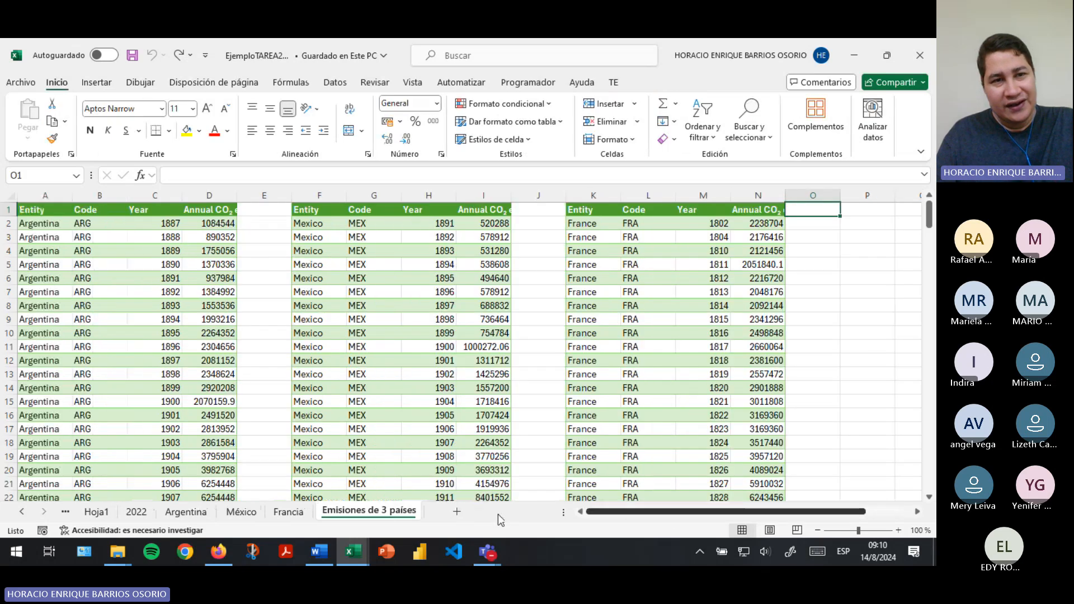
pyautogui.moveTo(42, 211); pyautogui.dragTo(180, 336)
pyautogui.click(328, 237)
pyautogui.click(441, 234)
pyautogui.click(683, 224)
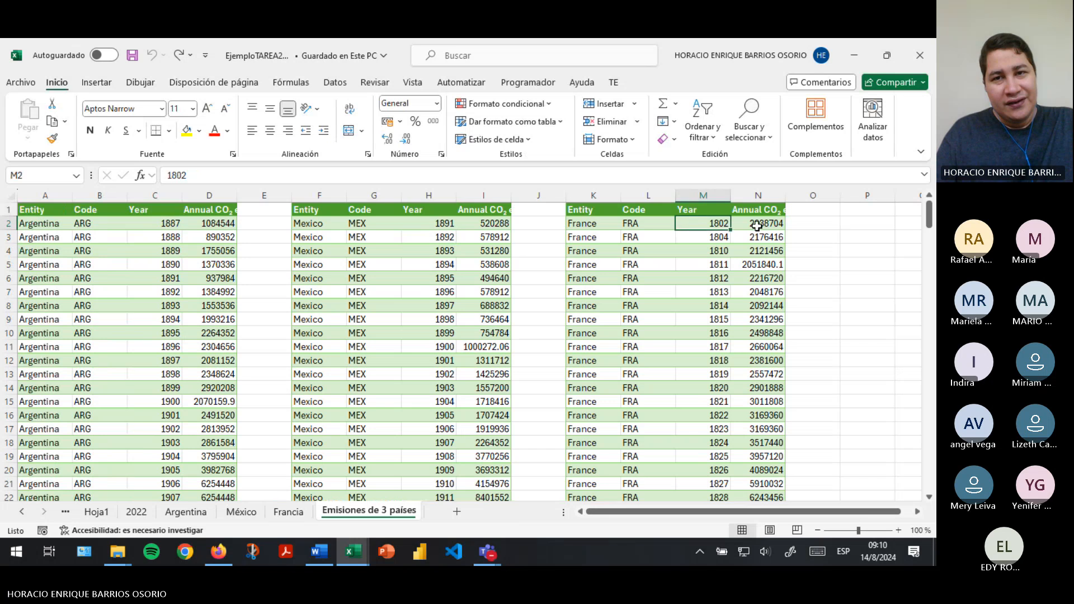
# Highlight Argentina's Year values and its Annual CO₂ emissions values in rows 2 to 19 as chart data
pyautogui.moveTo(173, 230); pyautogui.dragTo(224, 292)
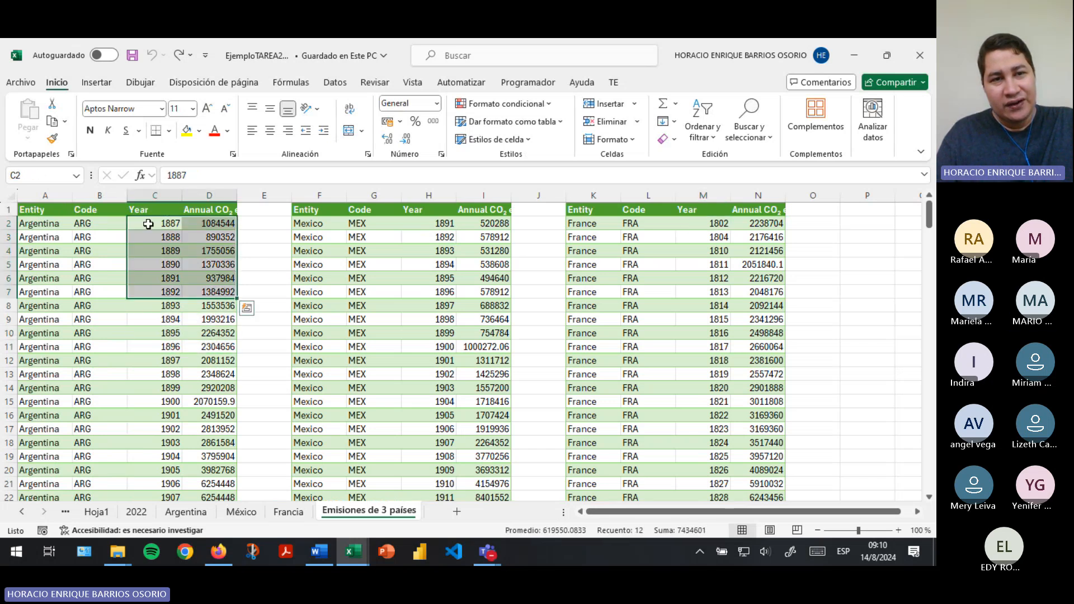
pyautogui.moveTo(148, 224); pyautogui.dragTo(221, 443)
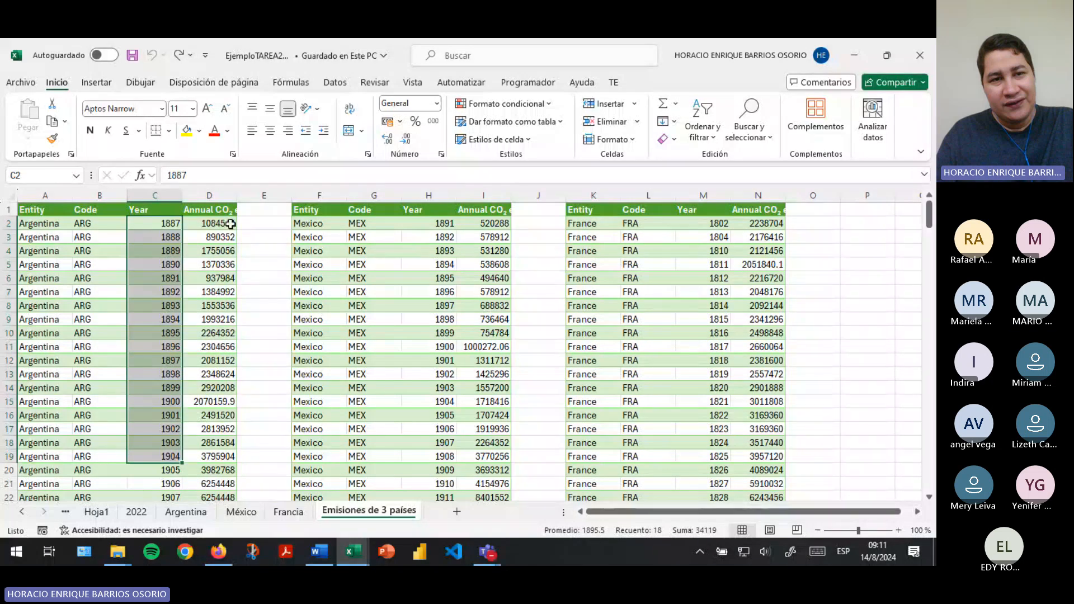
pyautogui.moveTo(224, 223); pyautogui.dragTo(223, 457)
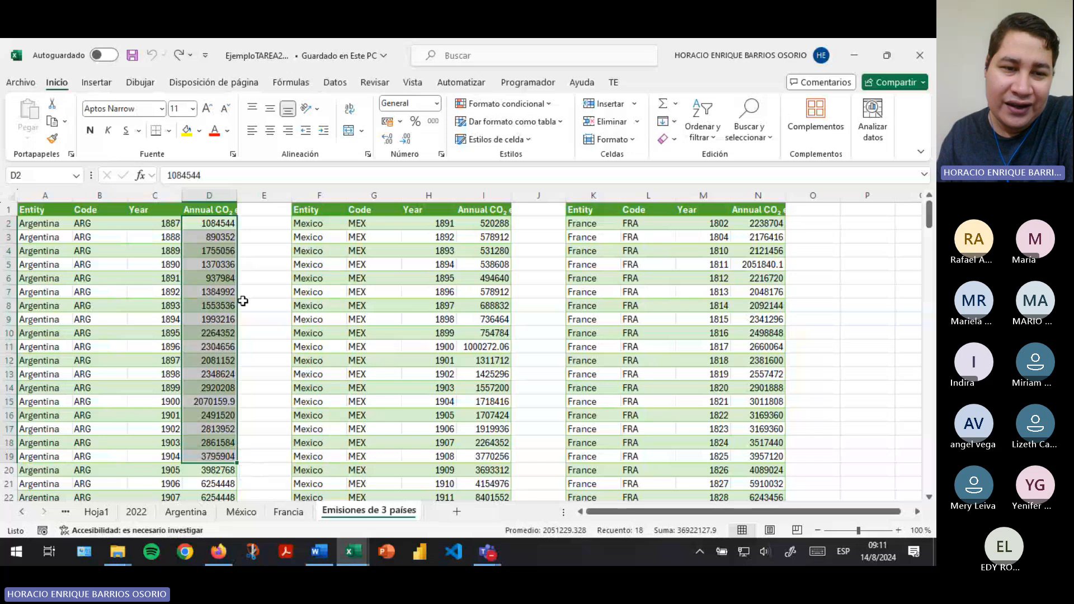
# View the Argentina, México and Francia chart sheets one after another
pyautogui.click(186, 511)
pyautogui.click(241, 512)
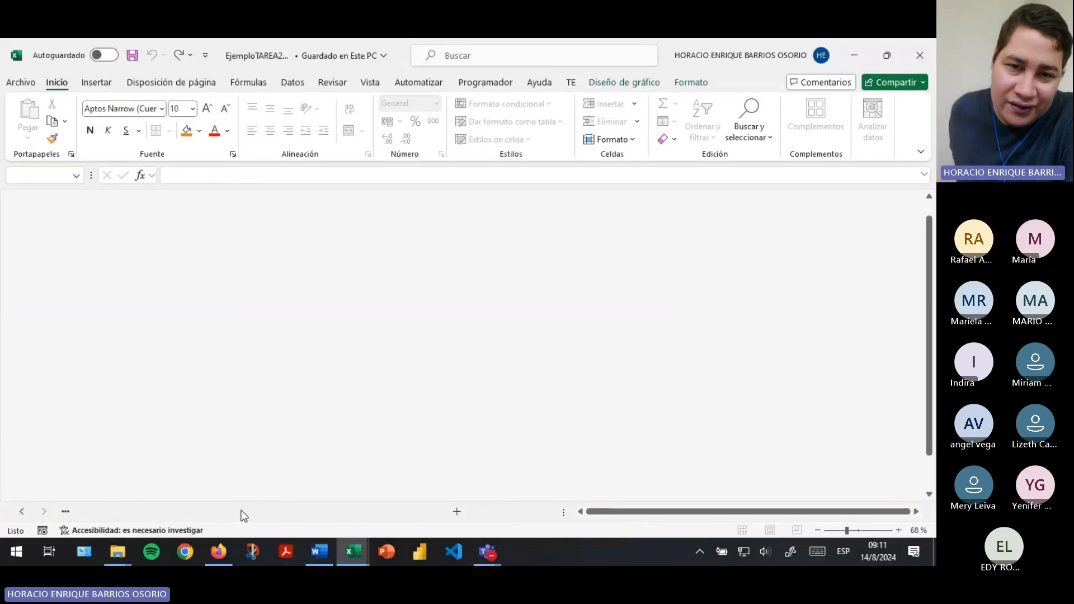
pyautogui.click(300, 509)
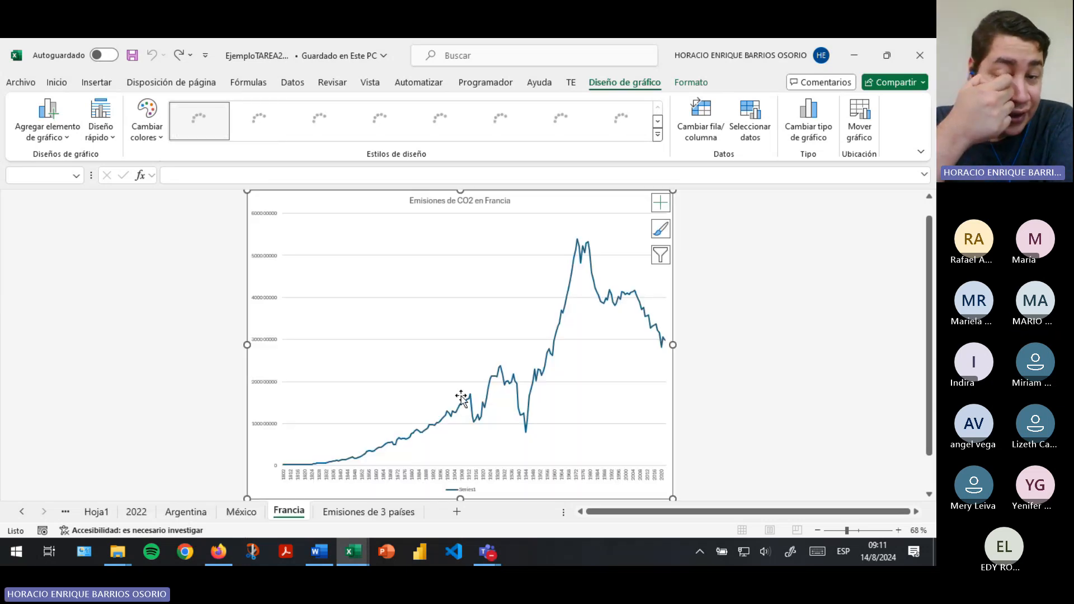
# Look through the quick layouts and the chart elements that can be added to the Francia chart, without applying any
pyautogui.click(96, 134)
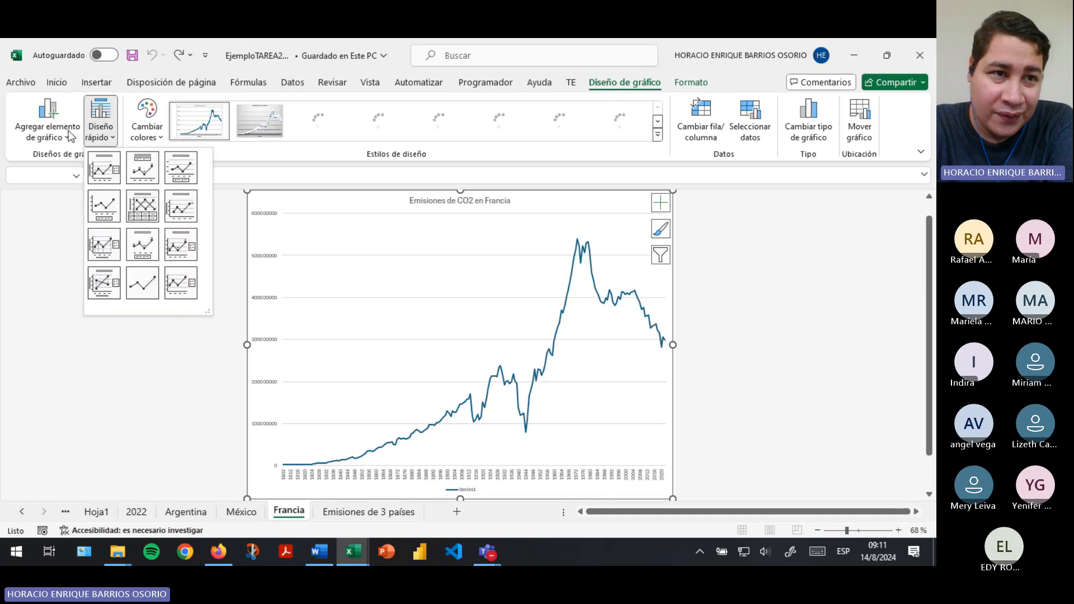
pyautogui.click(70, 136)
pyautogui.click(69, 136)
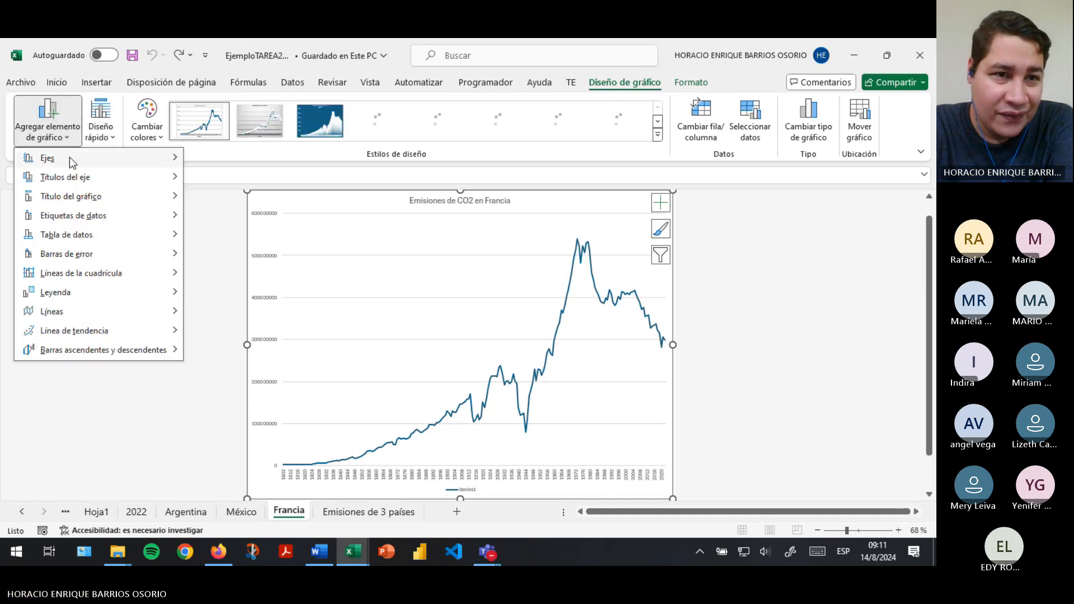
pyautogui.moveTo(71, 179)
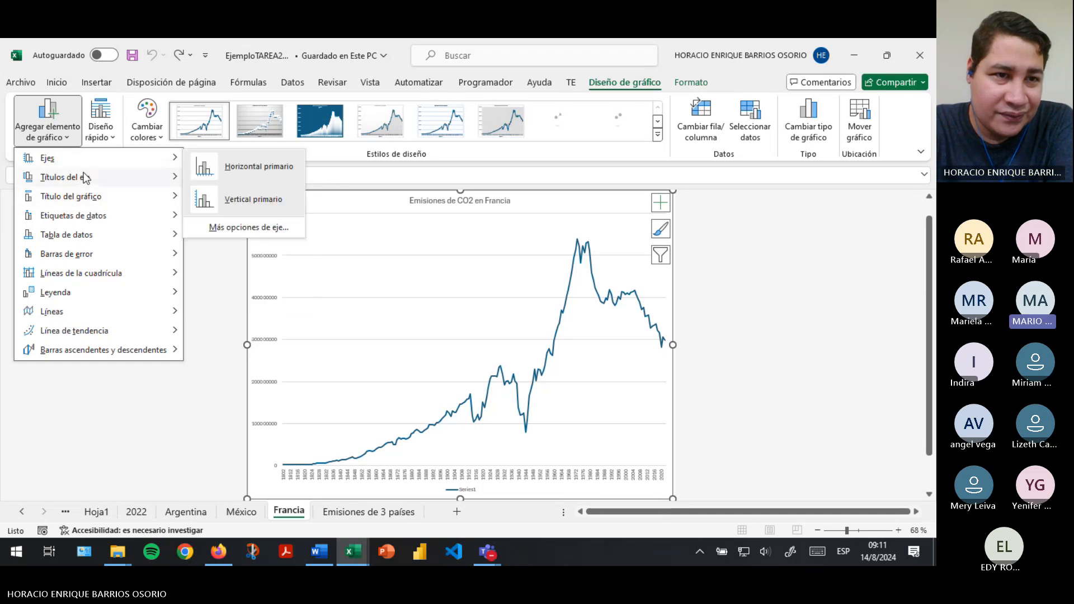
pyautogui.moveTo(92, 275)
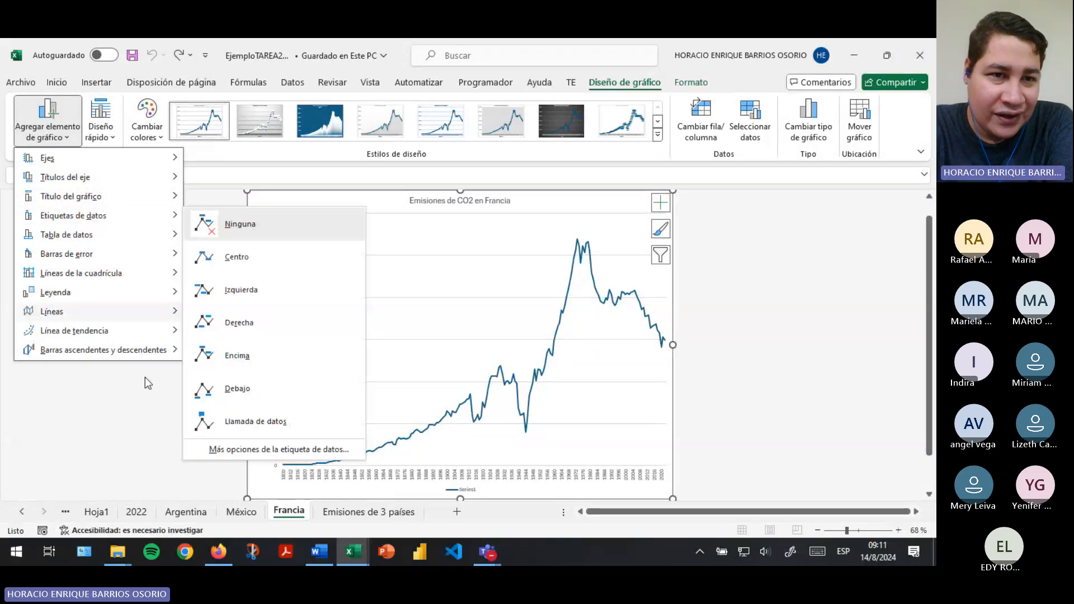
pyautogui.click(146, 398)
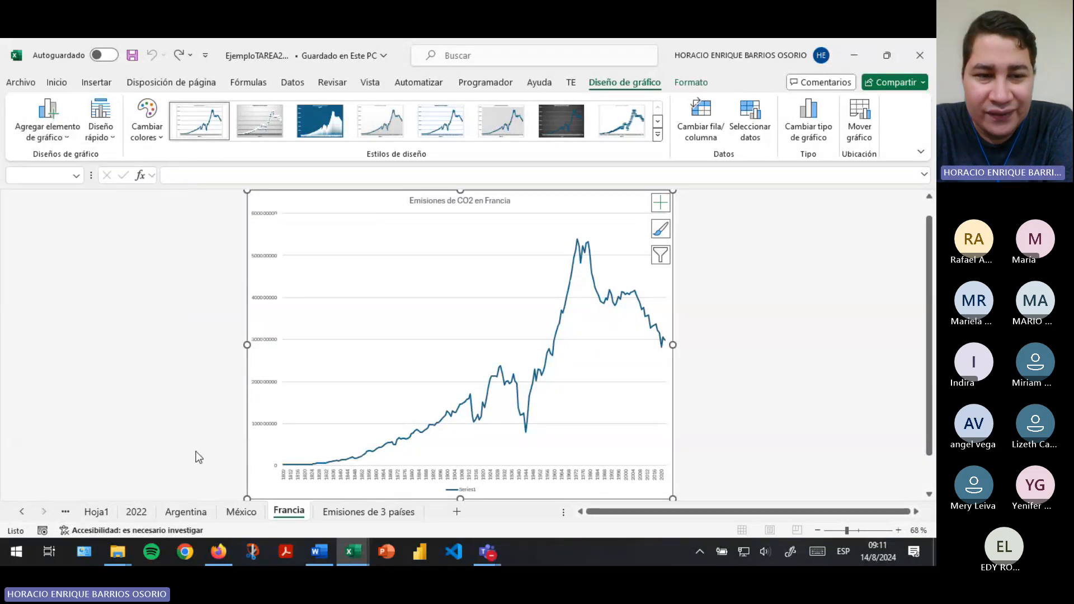
# Look at the México chart sheet again and return to the annual-co2-emissions-per-countr data sheet
pyautogui.click(239, 512)
pyautogui.click(199, 515)
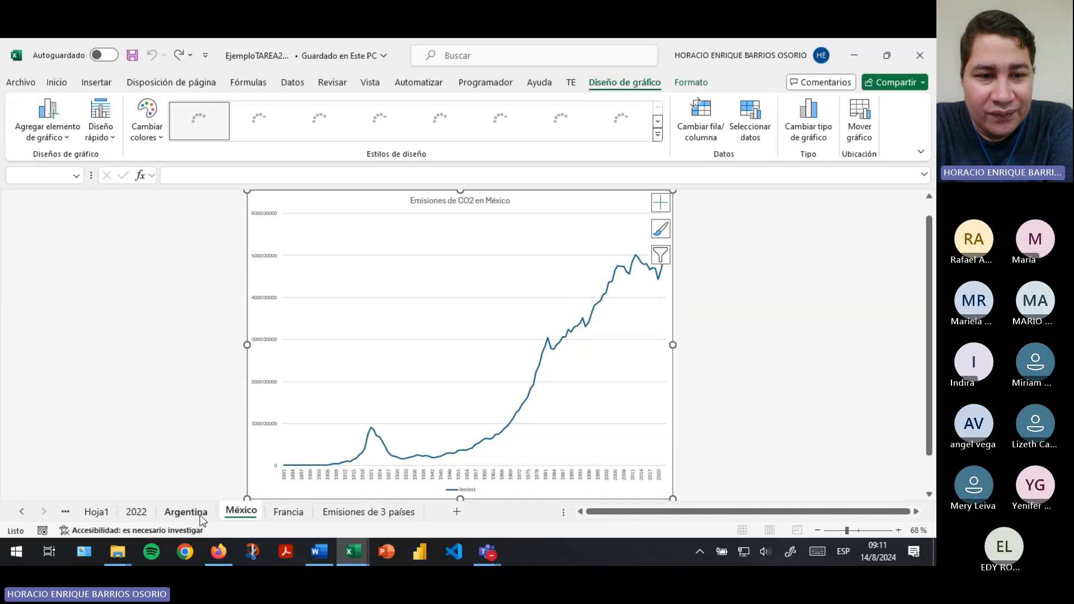
pyautogui.click(257, 516)
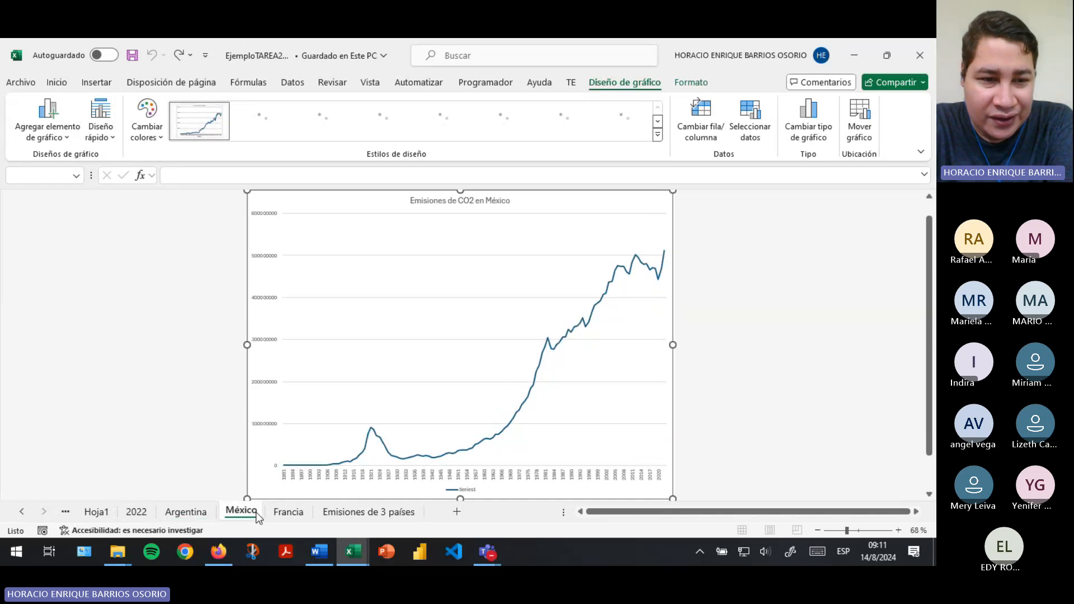
pyautogui.click(65, 512)
pyautogui.click(65, 513)
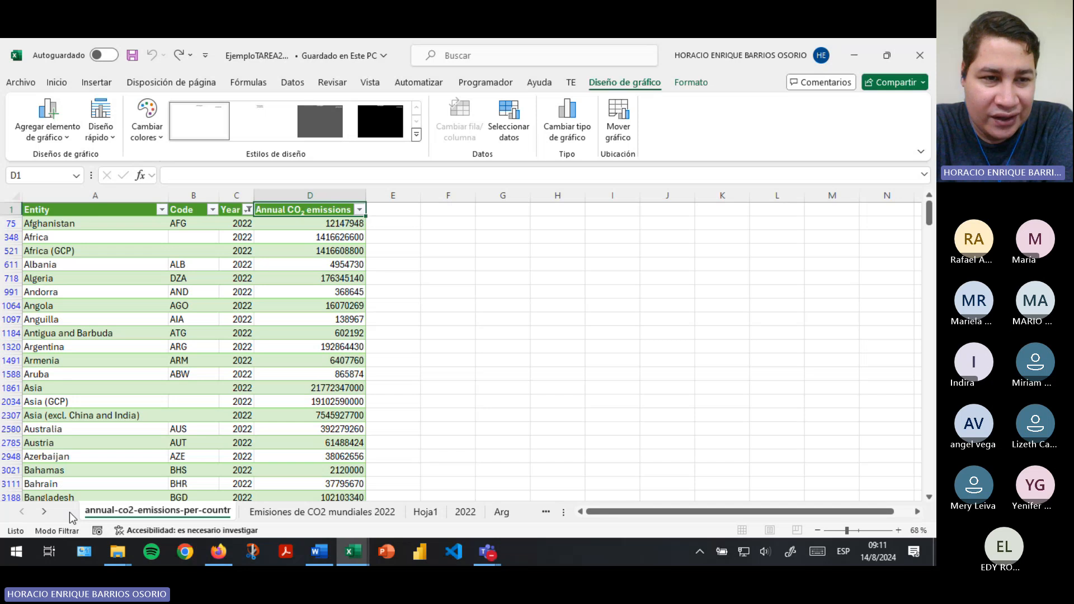
# Highlight the 2022 rows from Afghanistan to Australia and view the Year column's filter options without changing them
pyautogui.moveTo(94, 229); pyautogui.dragTo(414, 430)
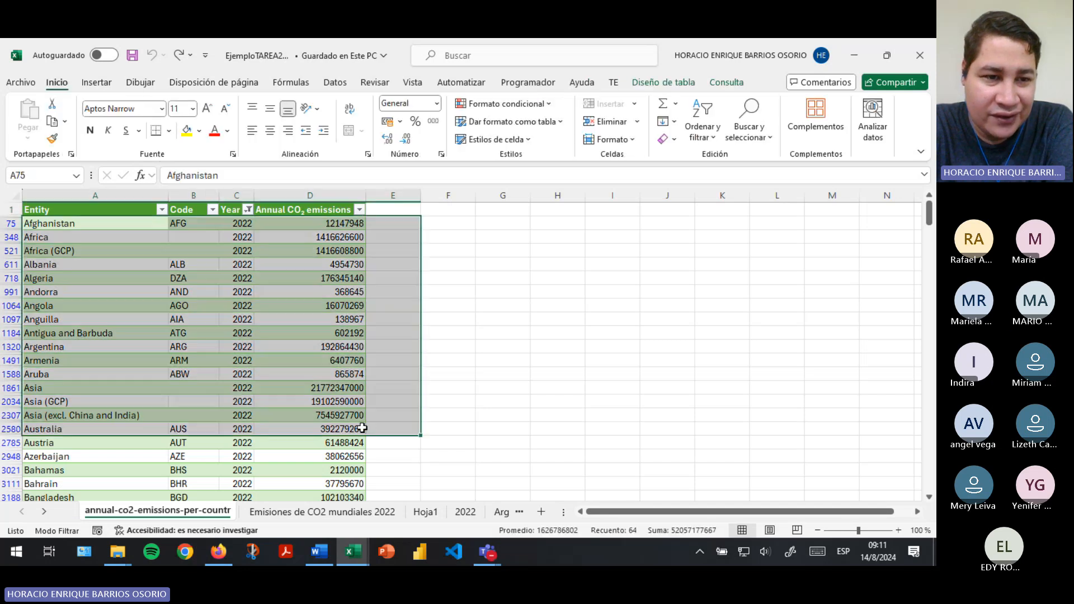
pyautogui.click(236, 373)
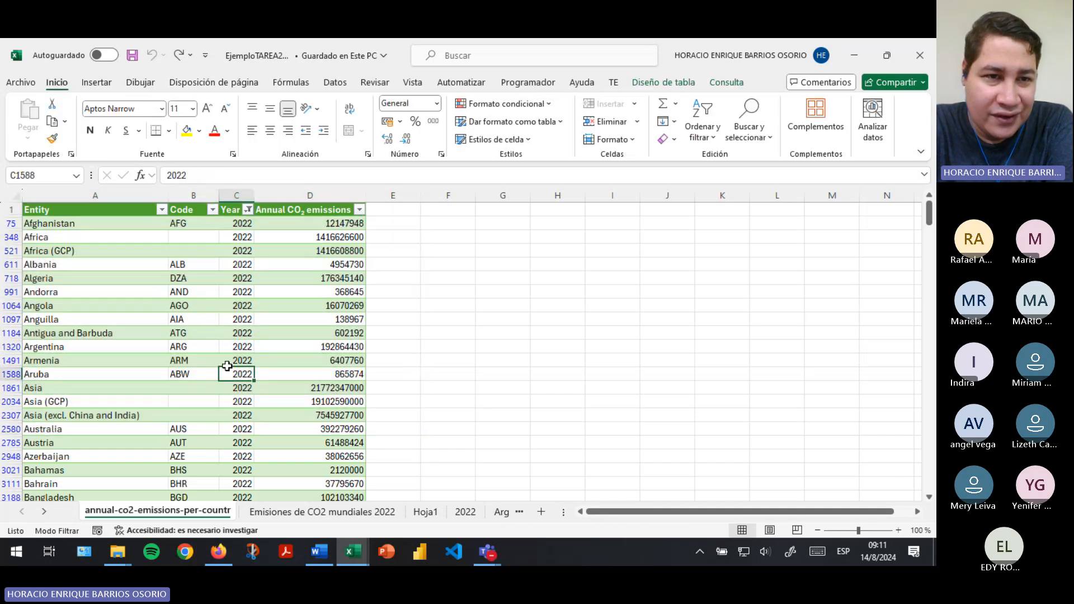
pyautogui.click(248, 210)
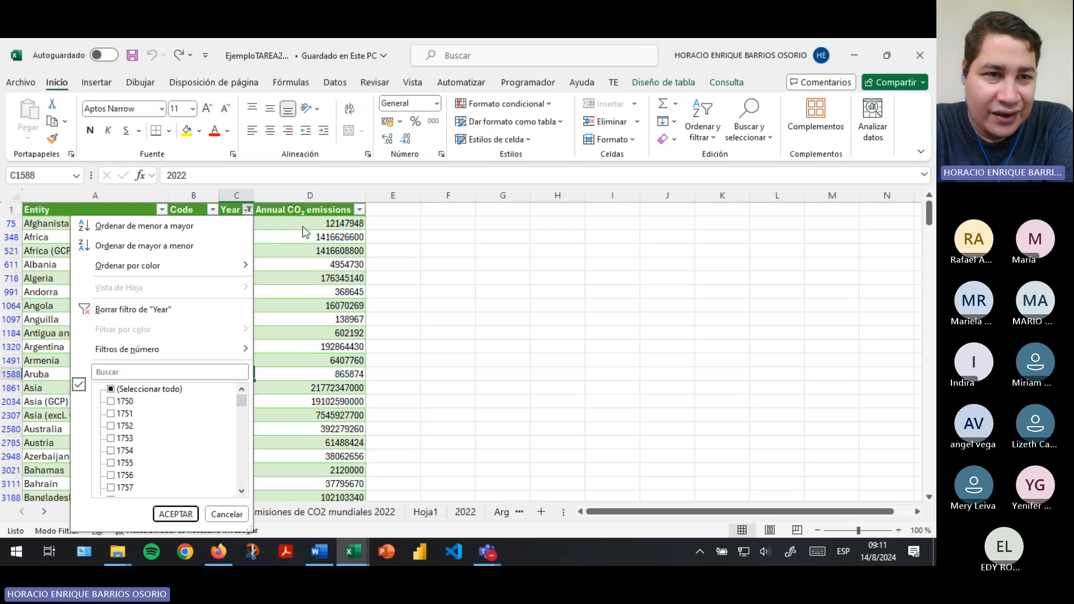
pyautogui.click(303, 225)
# Filter the Entity column to show only Argentina
pyautogui.click(162, 210)
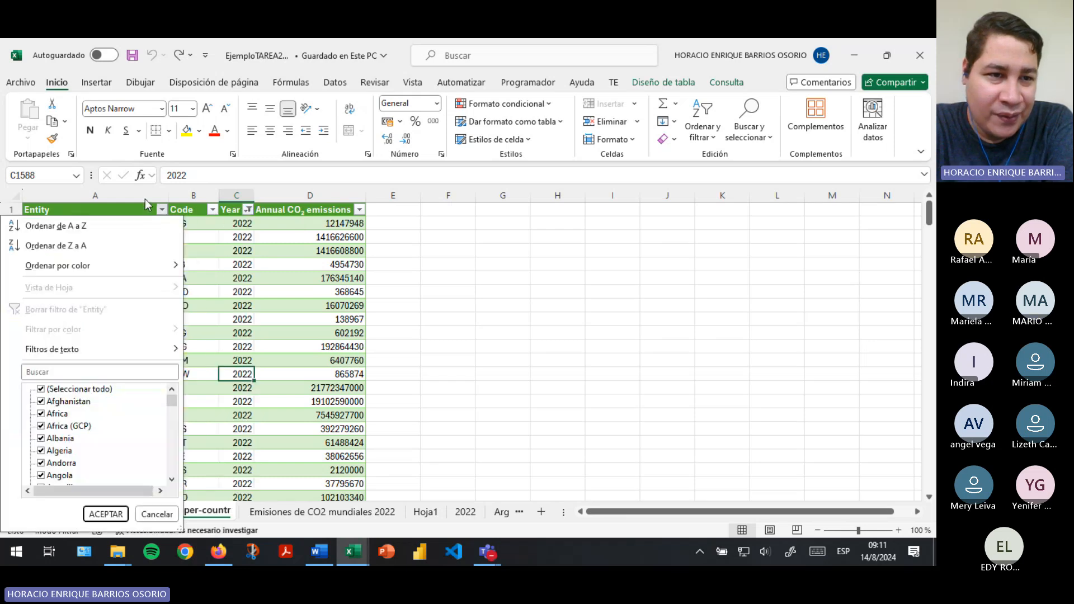
pyautogui.click(47, 389)
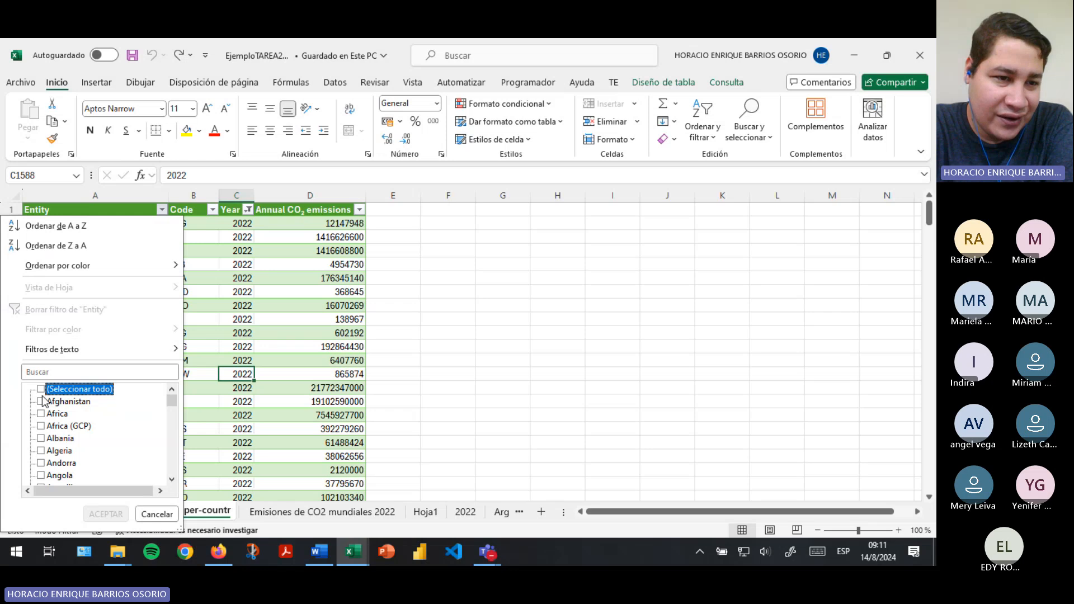
pyautogui.scroll(-2, 44, 401)
pyautogui.scroll(1, 43, 407)
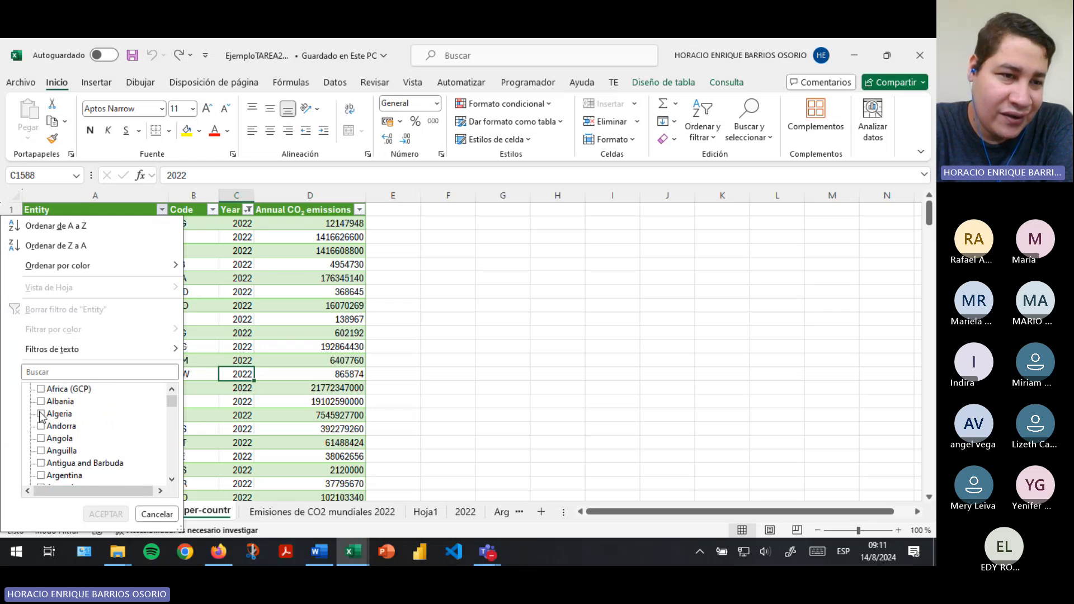
pyautogui.scroll(-1, 43, 425)
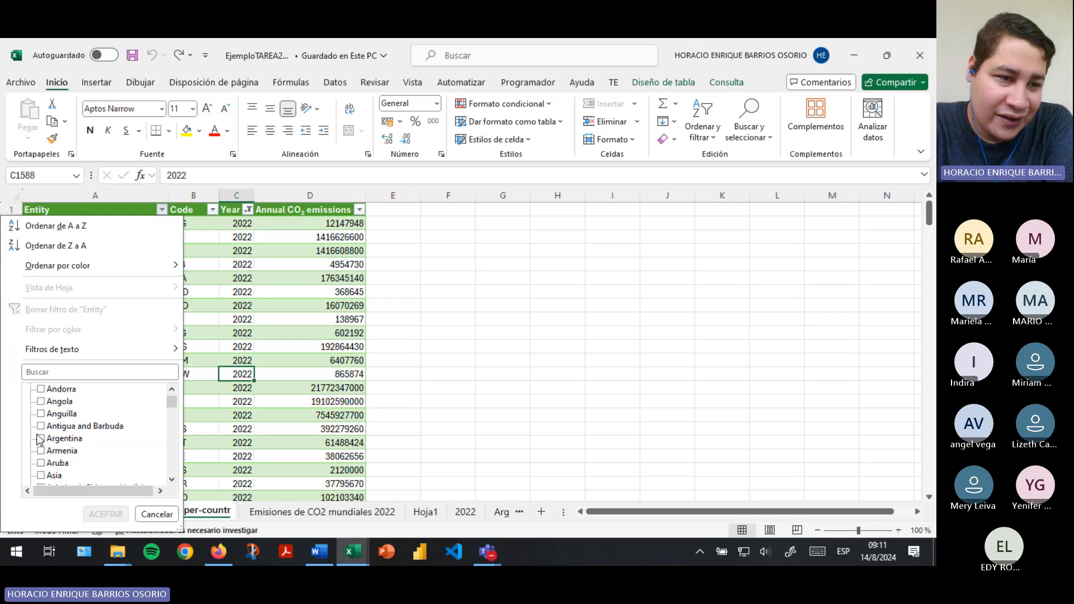
pyautogui.click(40, 439)
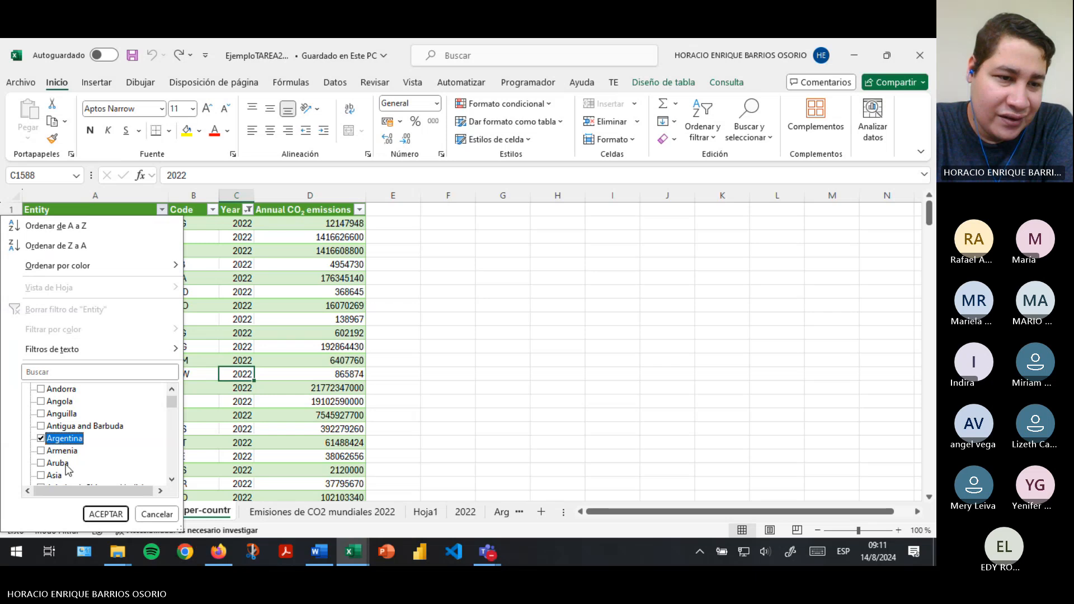
pyautogui.click(106, 514)
# Set the Year filter to include all years for Argentina
pyautogui.click(252, 210)
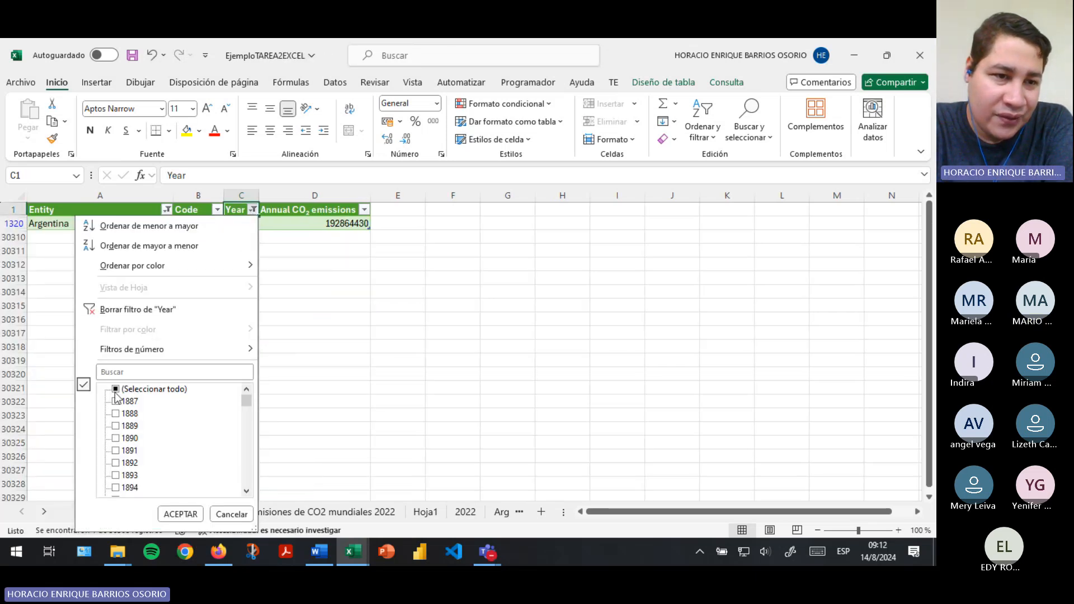
pyautogui.click(116, 390)
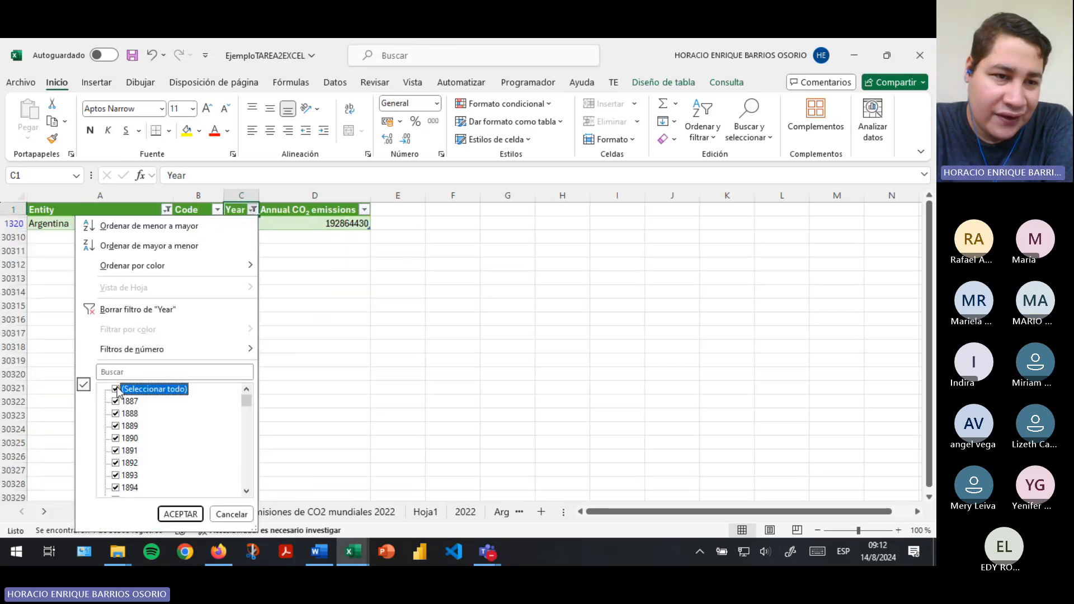
pyautogui.click(178, 514)
# Highlight all of Argentina's rows from 1887 to 2022 across the four columns, and return to the table's first rows
pyautogui.click(46, 224)
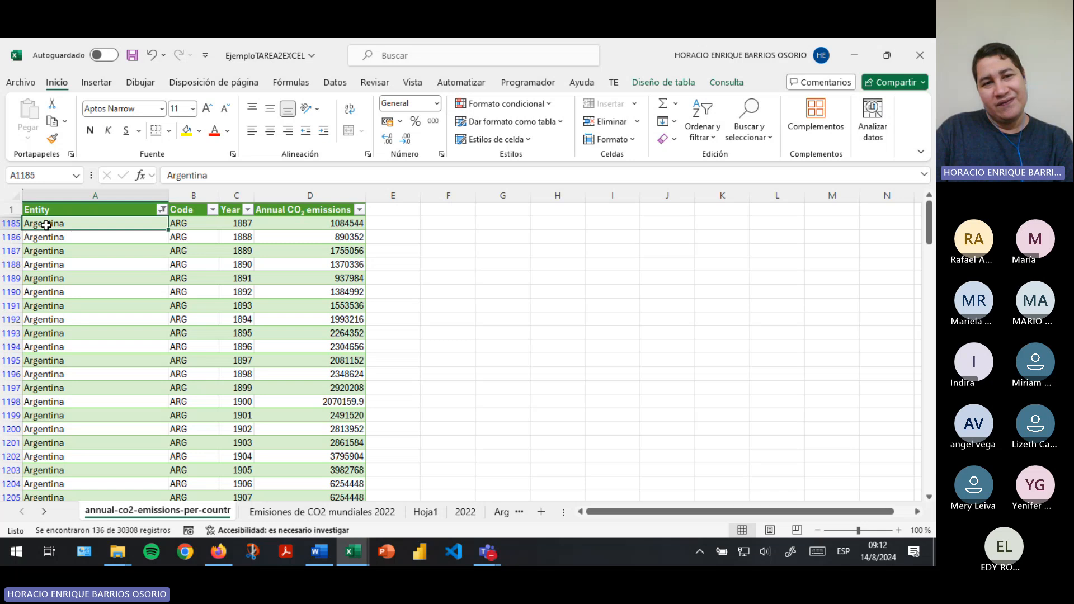
pyautogui.hotkey('ctrl', 'shift', 'Right')
pyautogui.hotkey('ctrl', 'shift', 'Down')
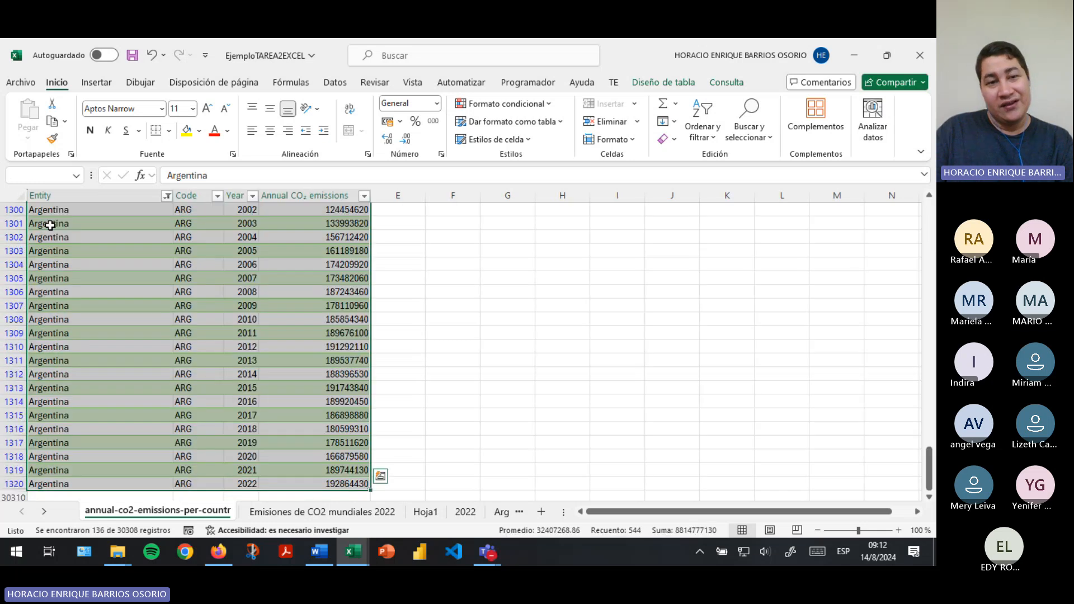
pyautogui.scroll(20, 50, 225)
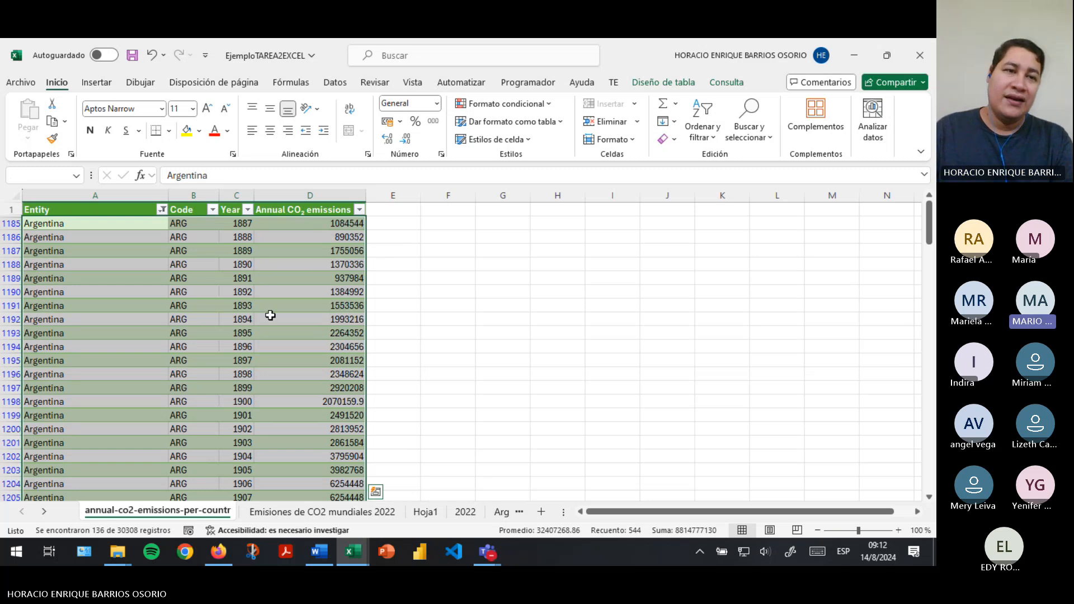
pyautogui.click(270, 318)
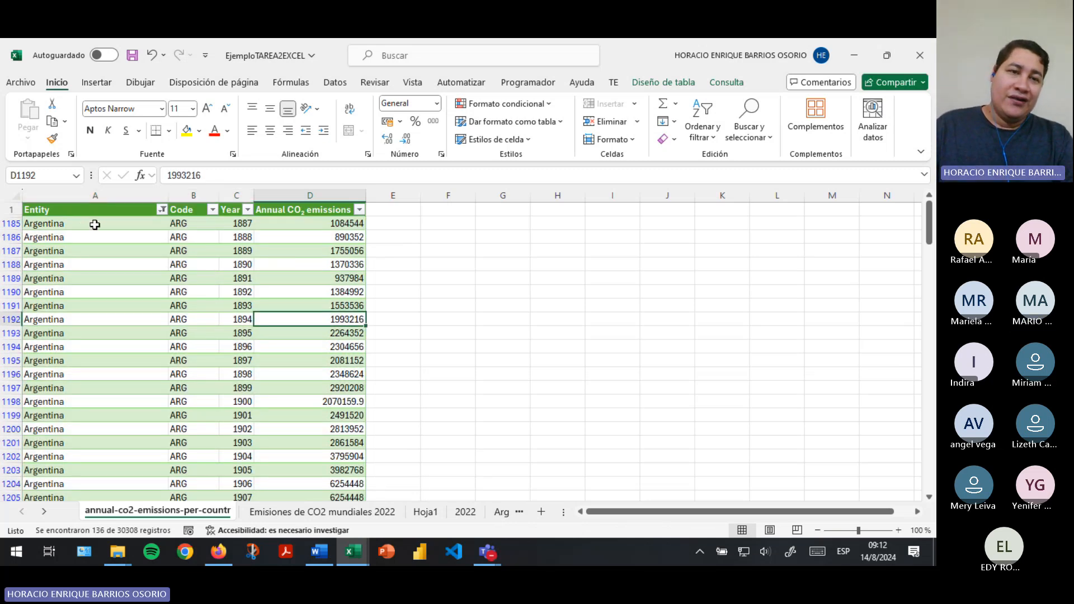
# Change the Entity filter to show only Mexico
pyautogui.click(163, 210)
pyautogui.click(41, 388)
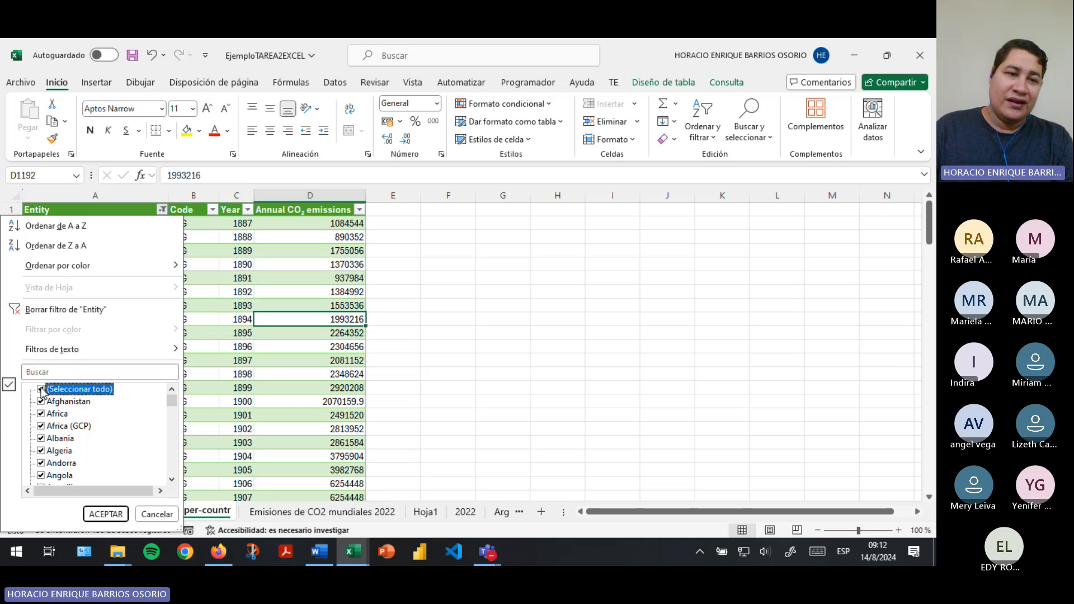
pyautogui.click(40, 388)
pyautogui.scroll(-9, 82, 413)
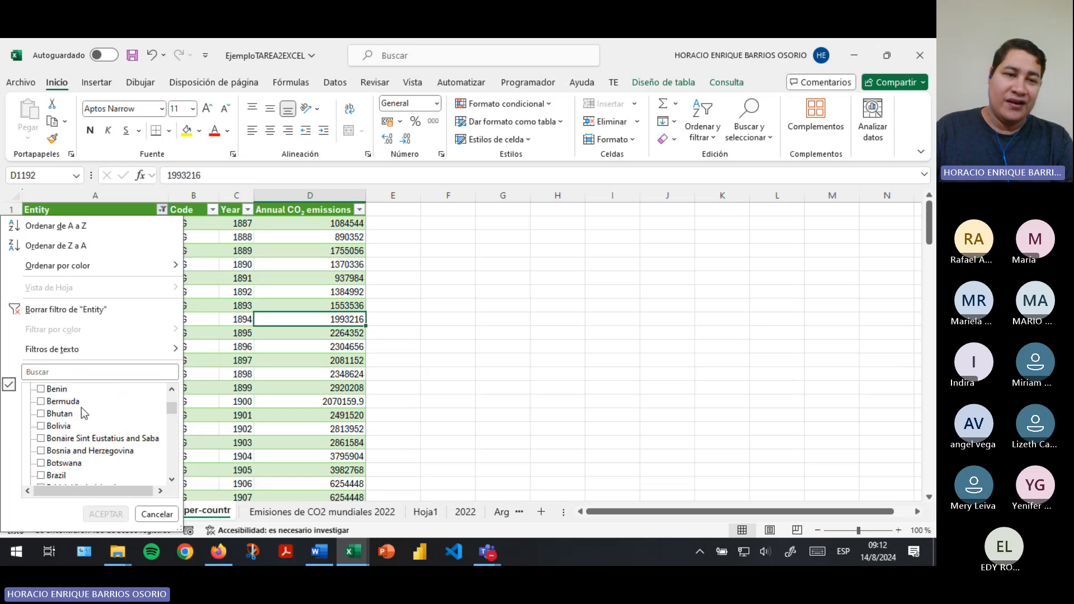
pyautogui.scroll(-20, 84, 414)
pyautogui.scroll(-11, 79, 451)
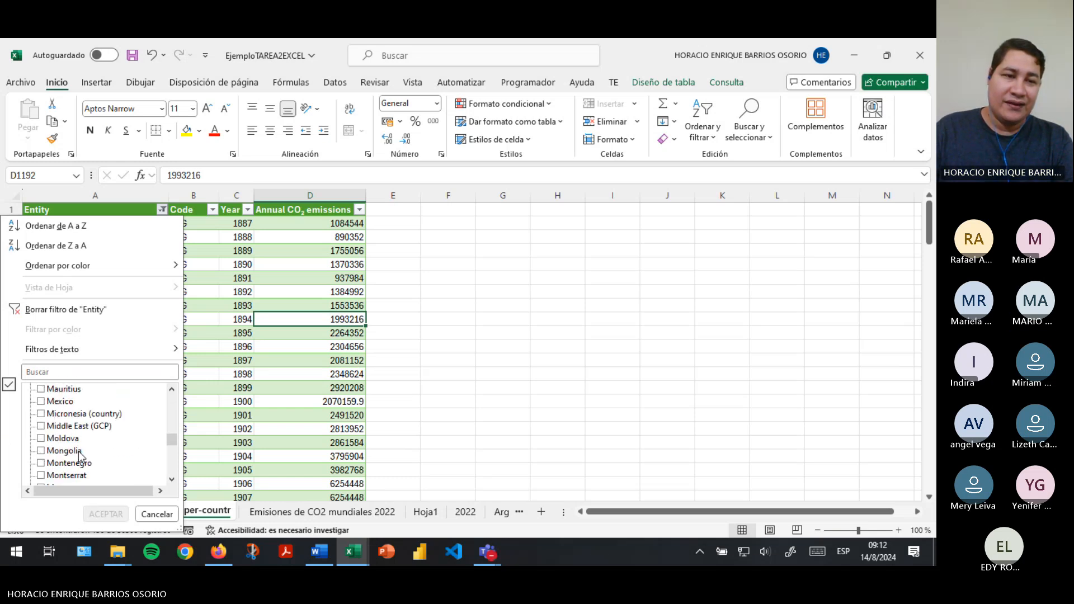
pyautogui.scroll(4, 54, 453)
pyautogui.scroll(2, 54, 453)
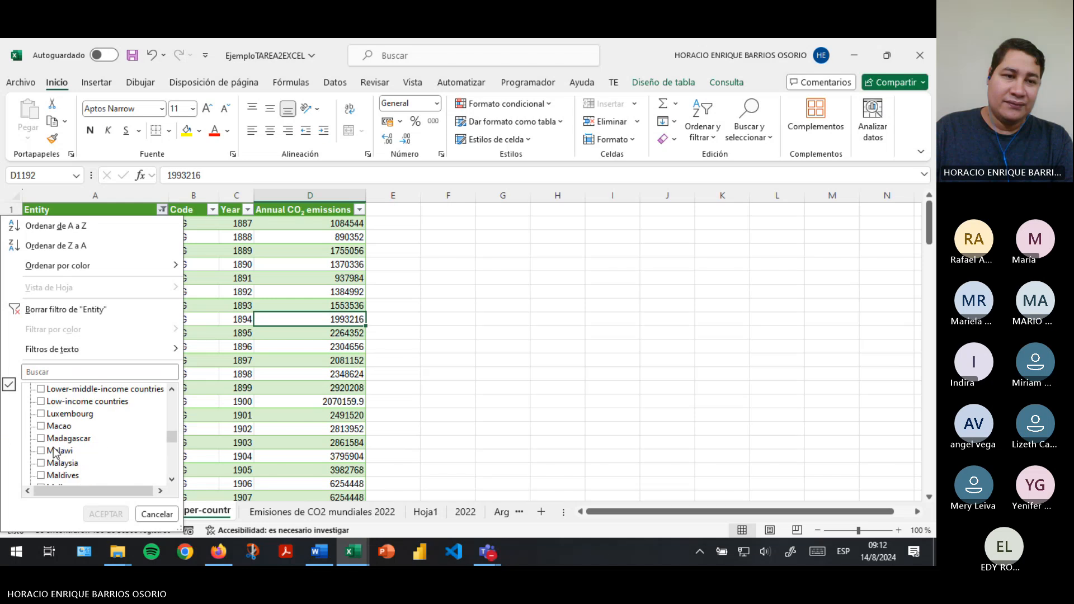
pyautogui.scroll(-2, 52, 451)
pyautogui.click(42, 476)
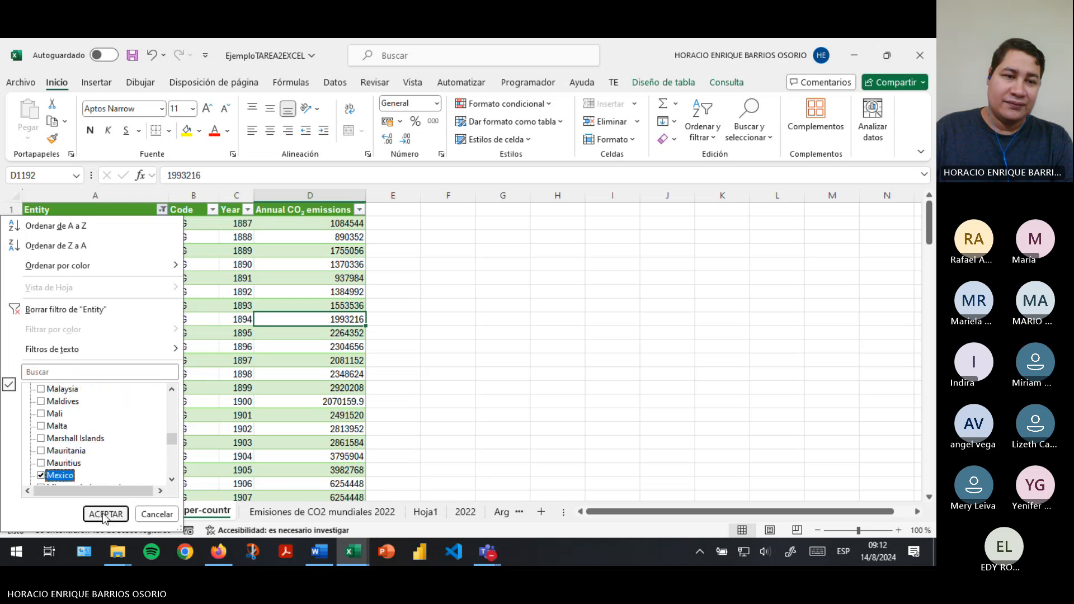
pyautogui.click(102, 512)
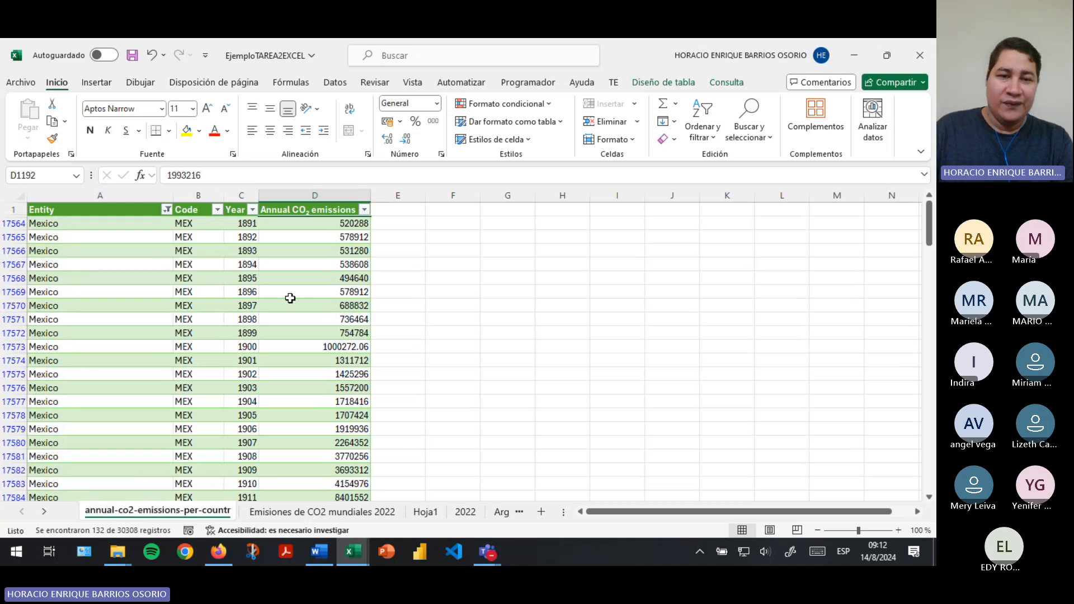
# View the options for moving the Francia chart without moving it, and look at the México and Argentina chart sheets
pyautogui.click(510, 511)
pyautogui.click(455, 511)
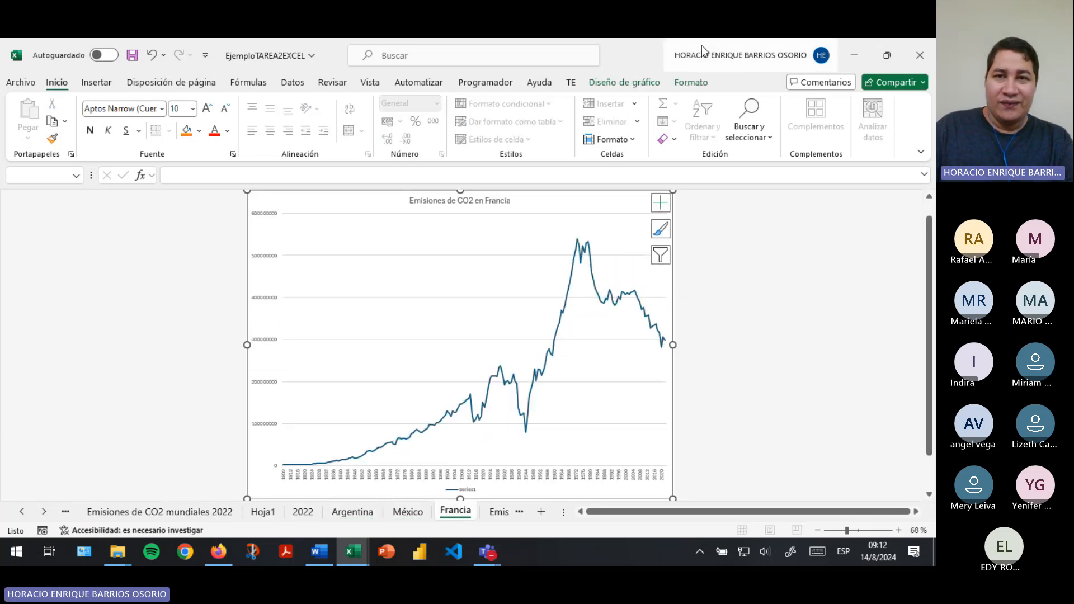
pyautogui.click(624, 82)
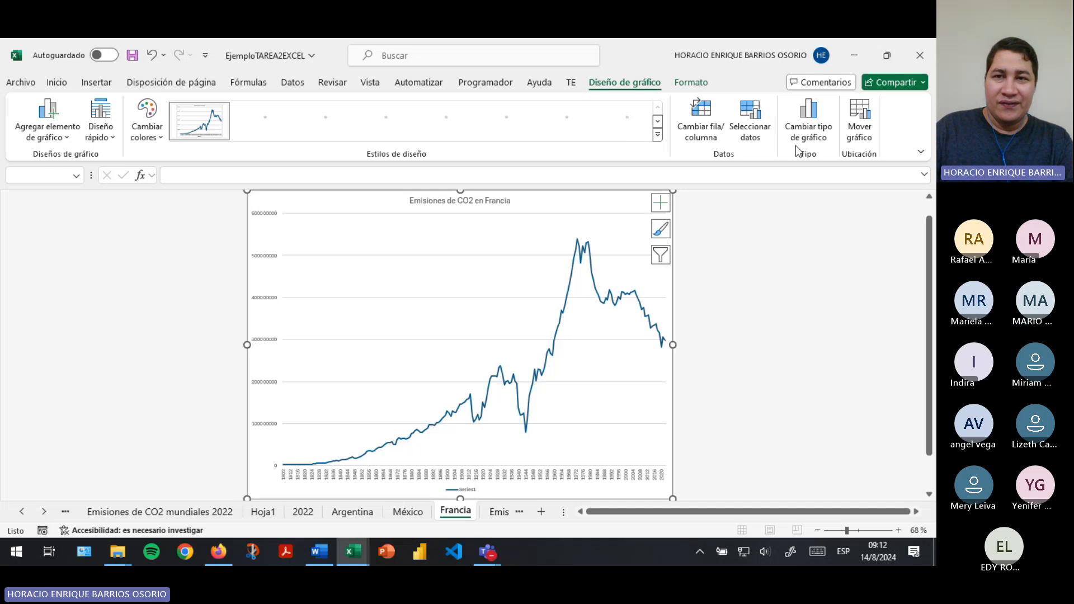
pyautogui.click(854, 130)
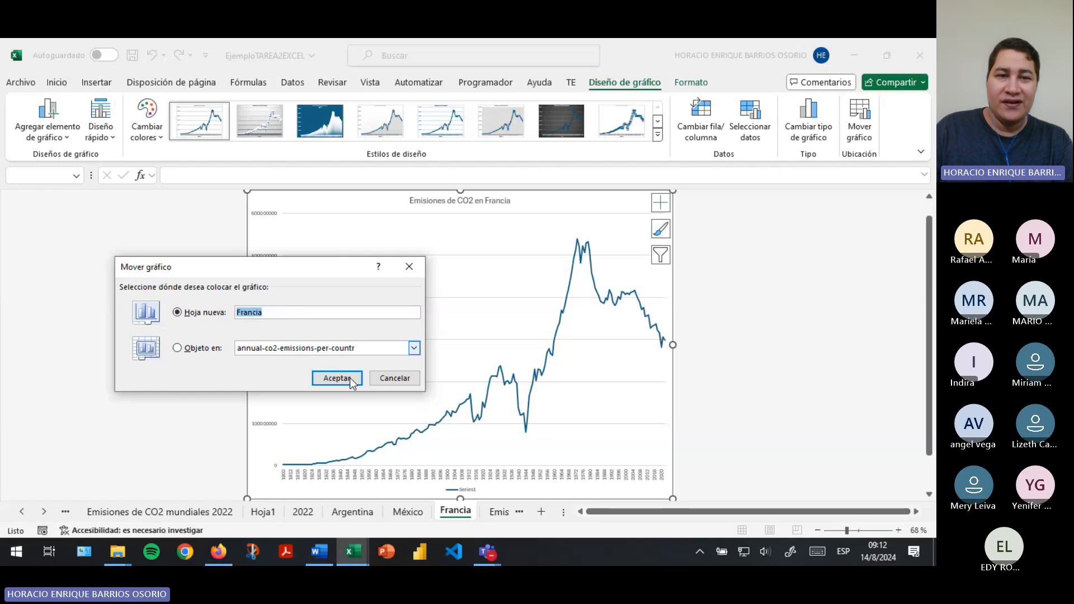
pyautogui.click(386, 377)
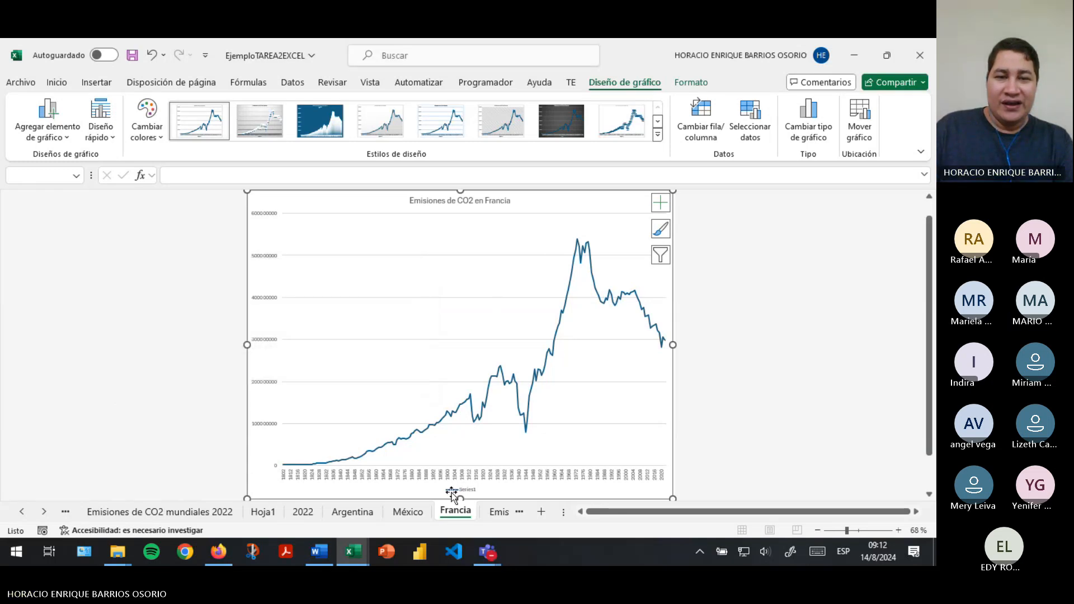
pyautogui.click(413, 513)
pyautogui.click(353, 512)
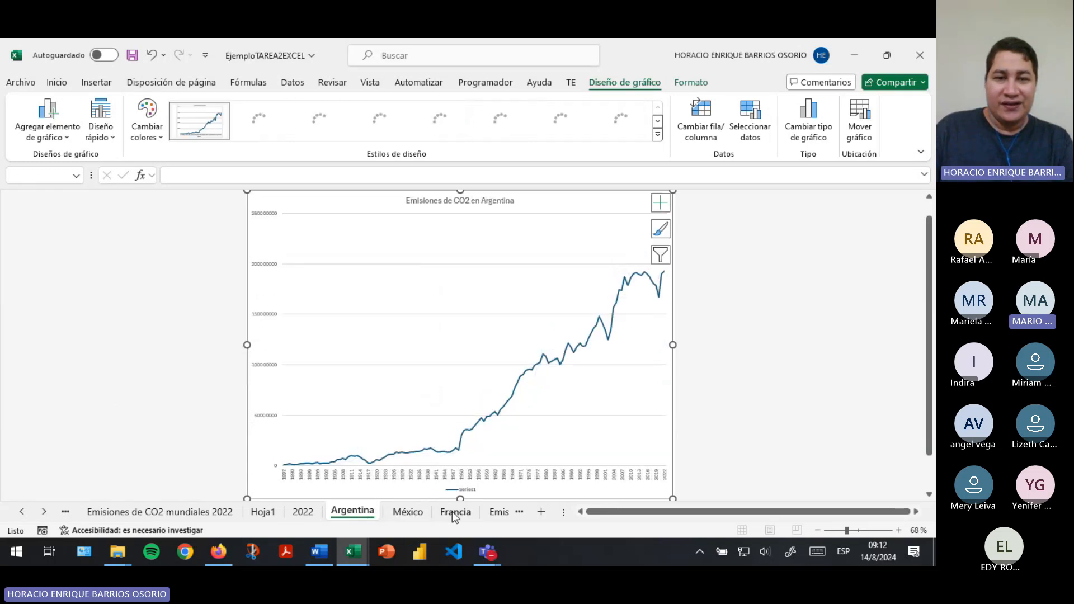
# Look through the Francia and México chart sheets and the Emisiones de CO2 mundiales 2022 map sheet
pyautogui.click(452, 511)
pyautogui.click(407, 511)
pyautogui.click(176, 513)
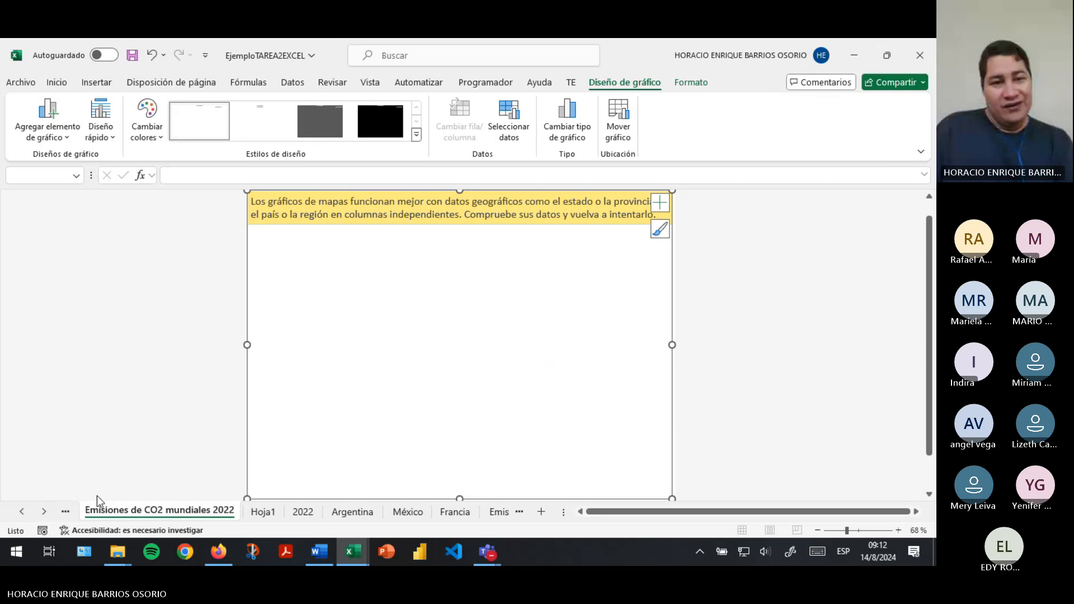
# Set the Entity filter on the annual-co2-emissions-per-countr sheet to include all entities
pyautogui.click(66, 512)
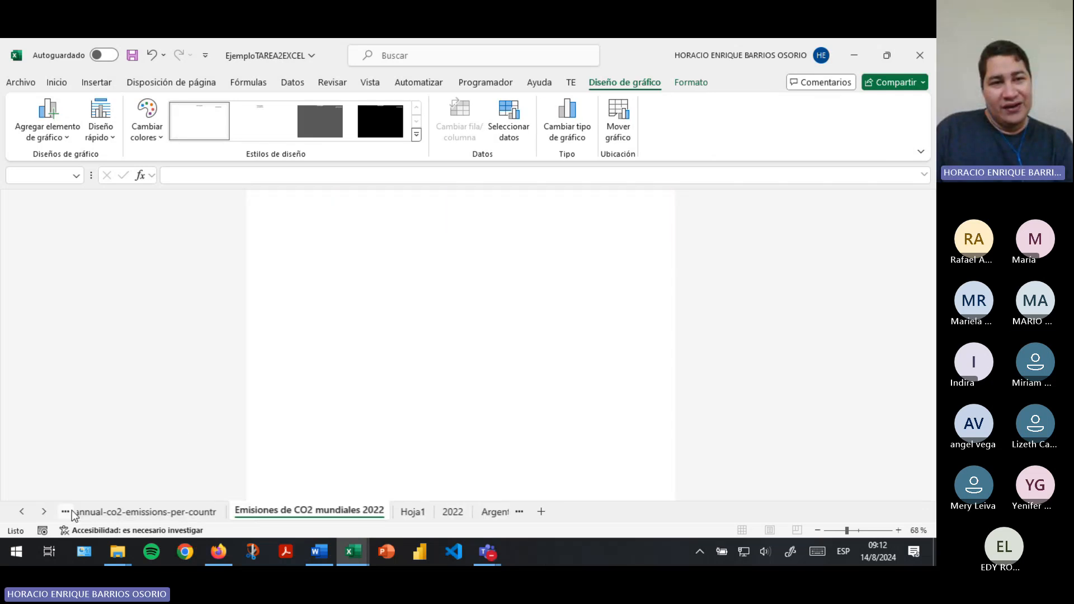
pyautogui.click(75, 512)
pyautogui.click(167, 209)
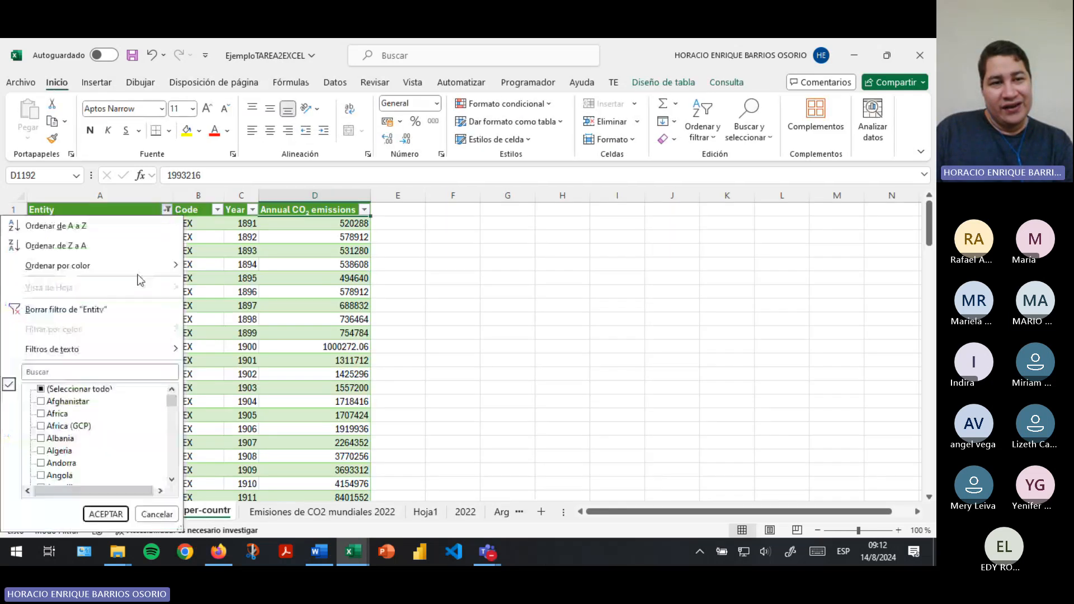
pyautogui.click(42, 390)
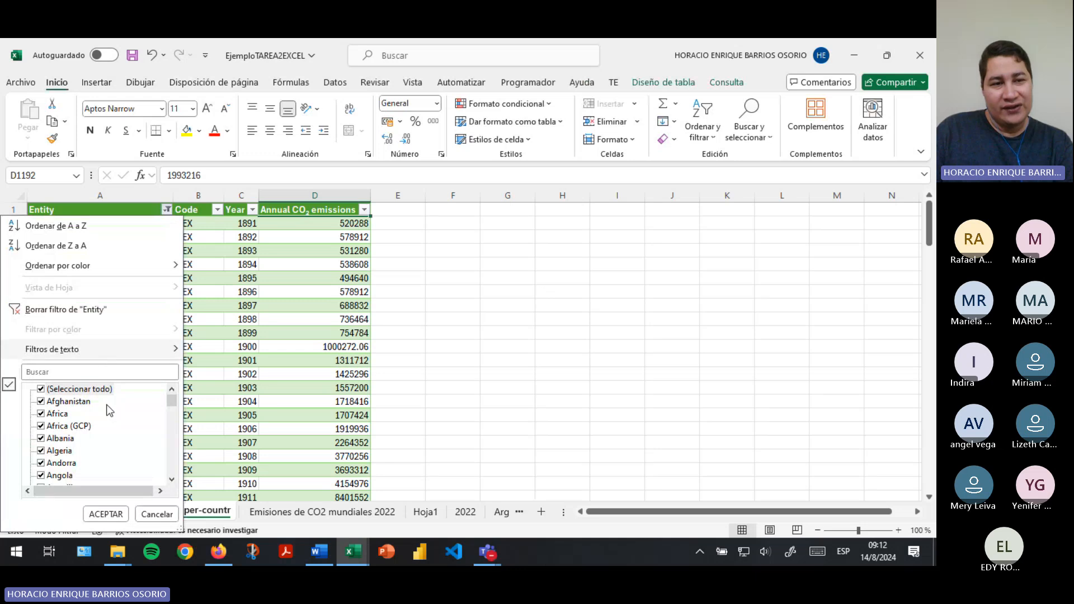
pyautogui.click(115, 516)
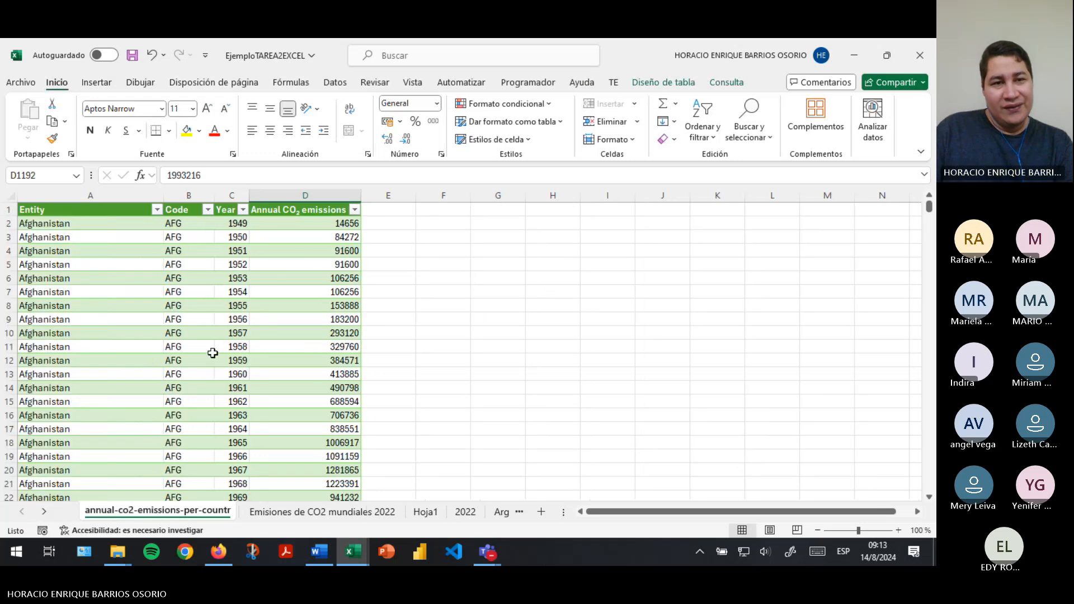
# Filter the Year column to show only 2022
pyautogui.click(242, 210)
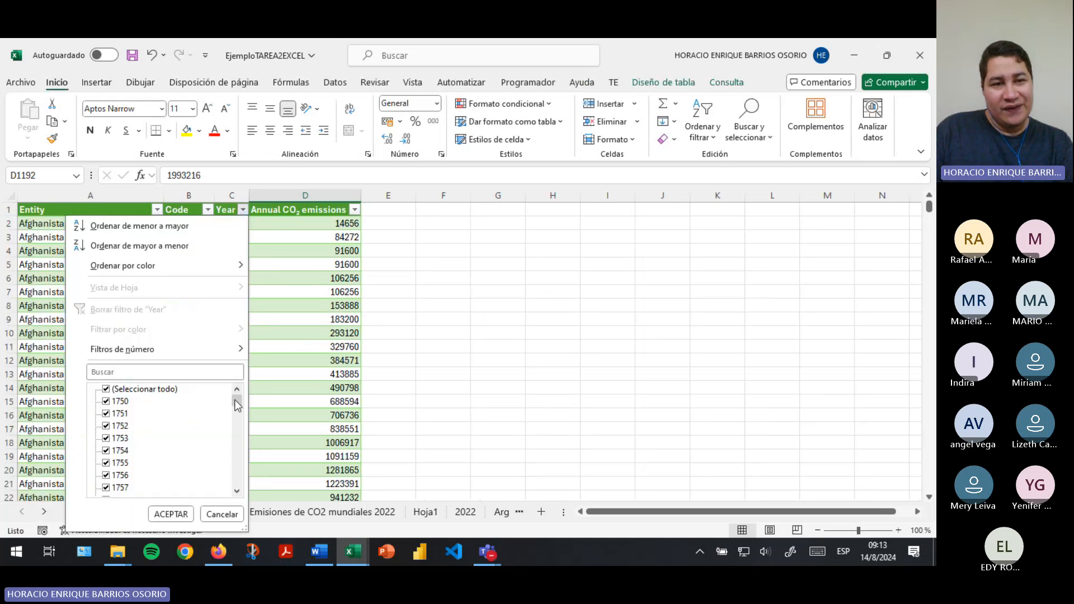
pyautogui.click(106, 389)
pyautogui.moveTo(237, 402); pyautogui.dragTo(237, 482)
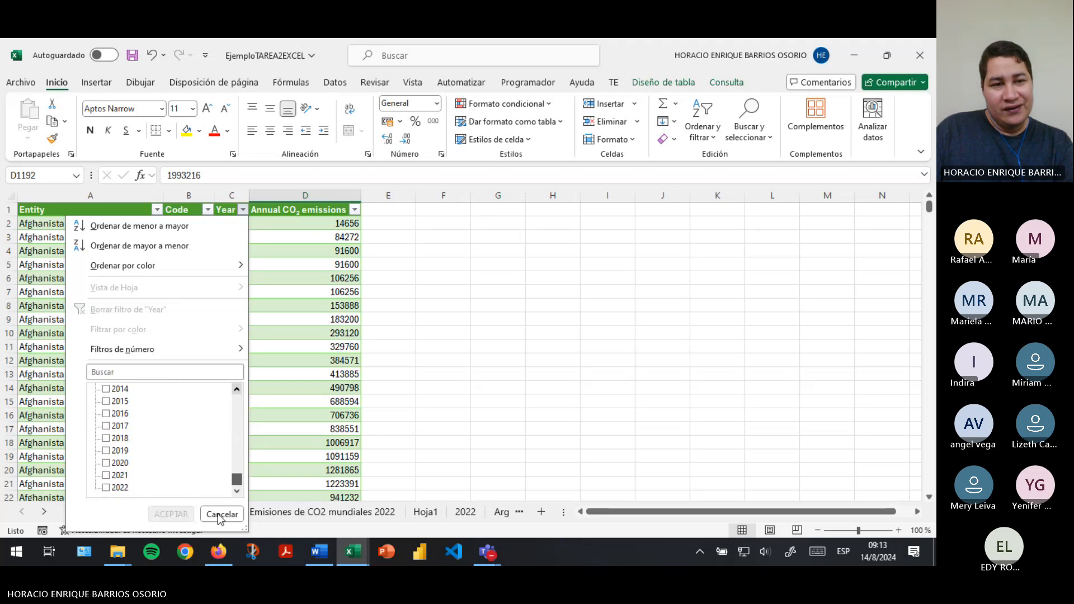
pyautogui.click(106, 487)
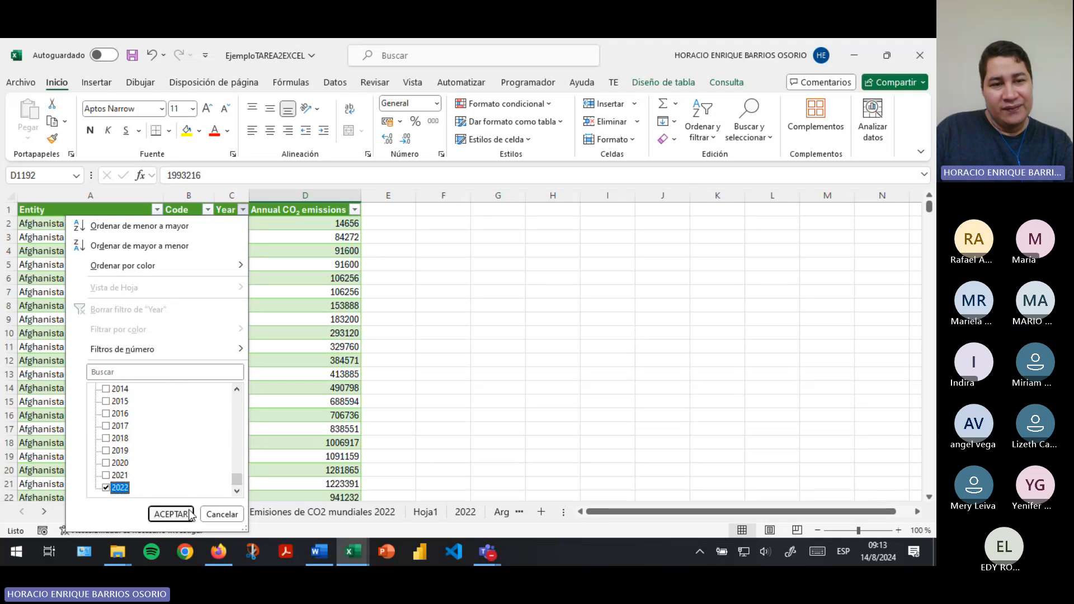
pyautogui.click(189, 514)
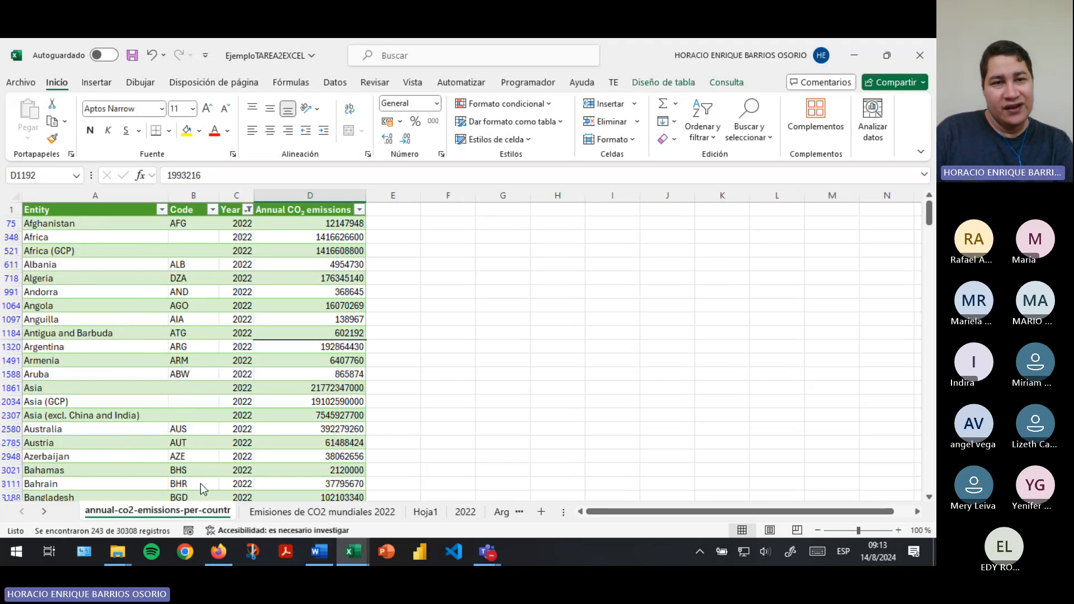
# Highlight all the filtered 2022 rows from Afghanistan to Zimbabwe across the four columns, and return to the table's first rows
pyautogui.click(108, 223)
pyautogui.hotkey('ctrl', 'shift', 'Right')
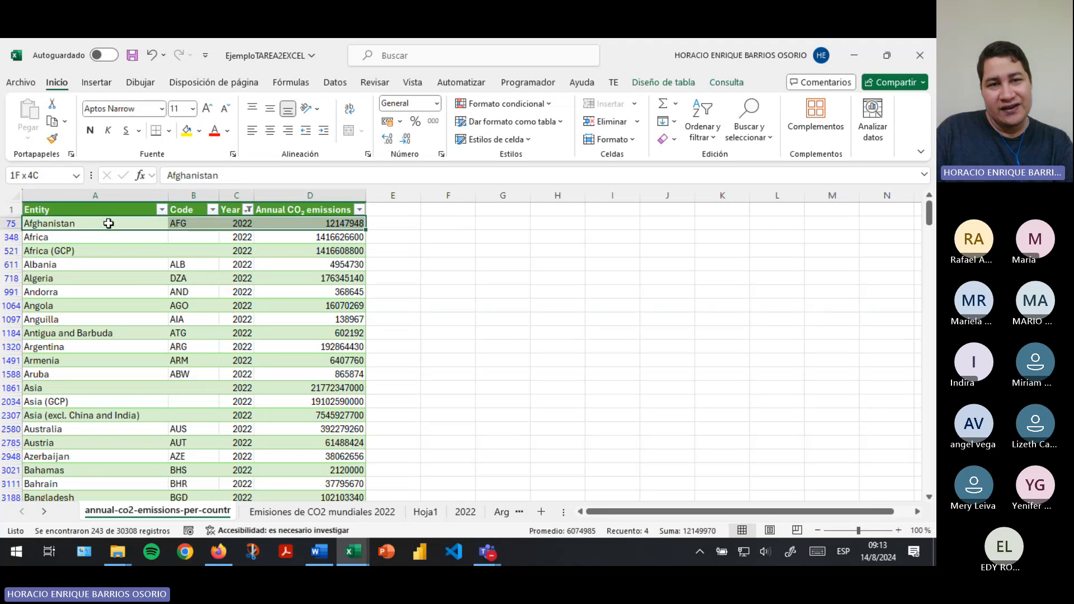
pyautogui.hotkey('ctrl', 'shift', 'Down')
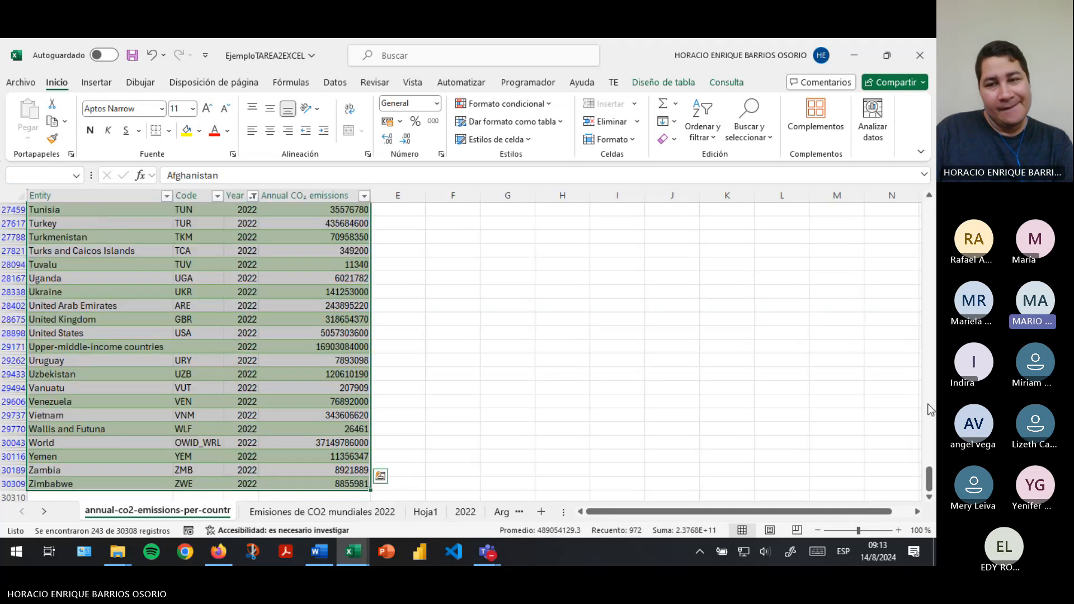
pyautogui.moveTo(929, 483); pyautogui.dragTo(929, 210)
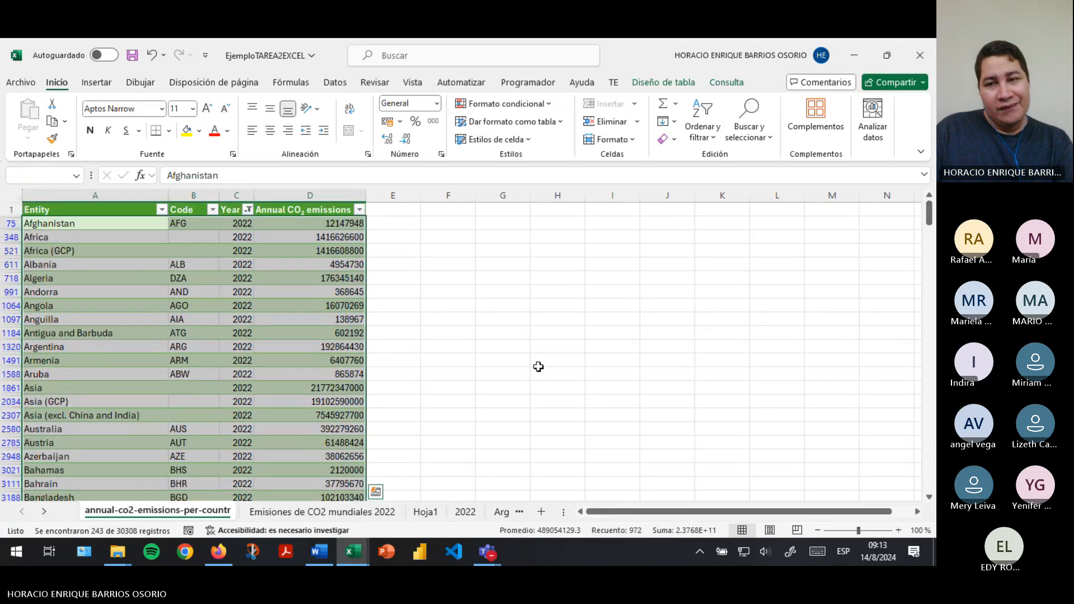
# Examine the 2022 sheet's table, checking its country entries, CO2 emissions values, Área and PIB formulas, and column headers
pyautogui.click(469, 512)
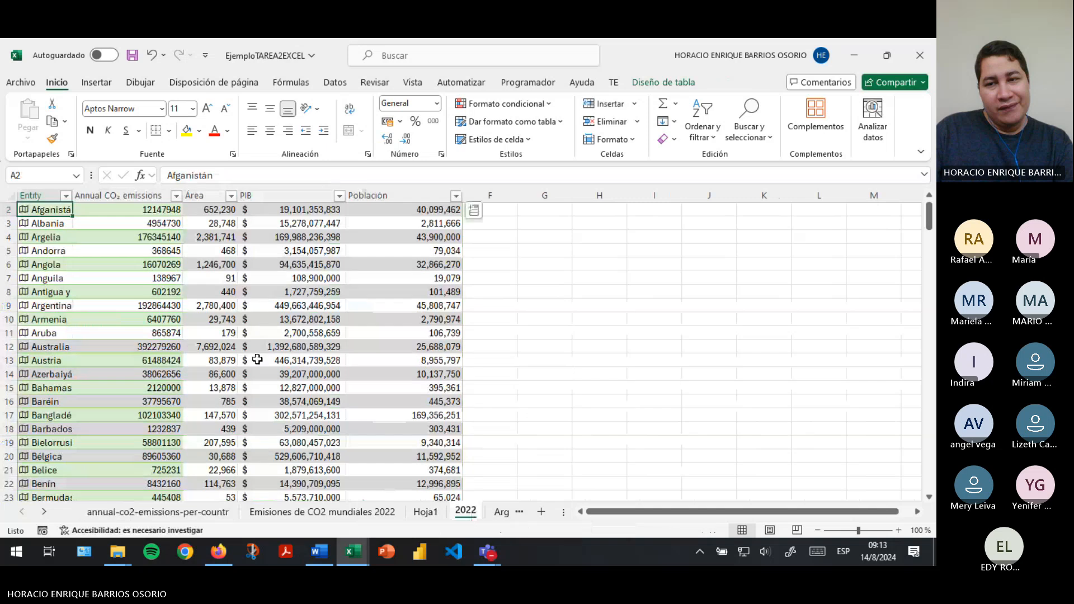
pyautogui.click(217, 223)
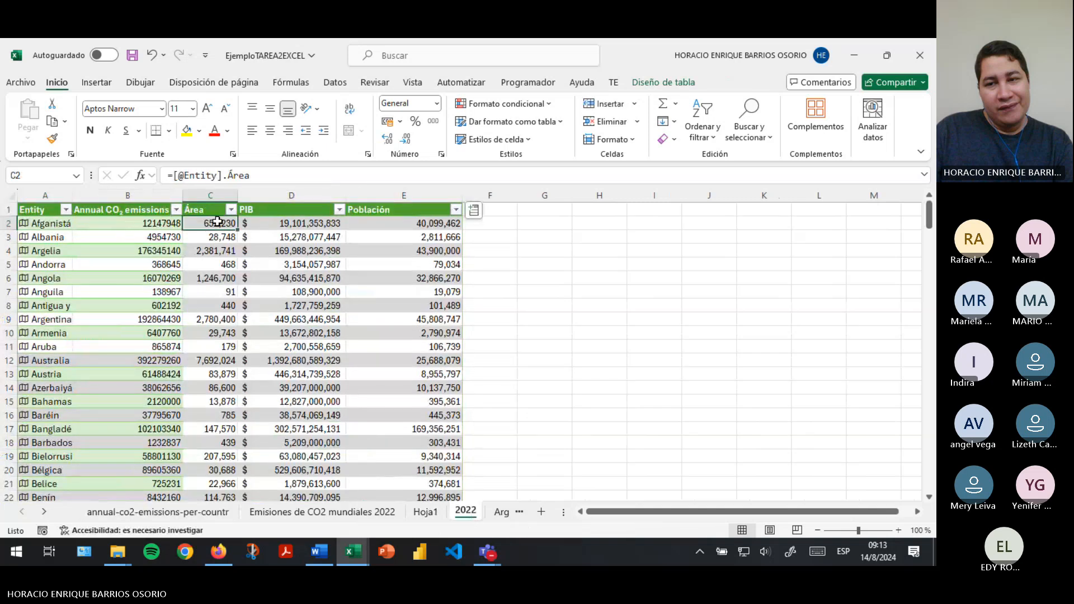
pyautogui.click(46, 226)
pyautogui.click(75, 262)
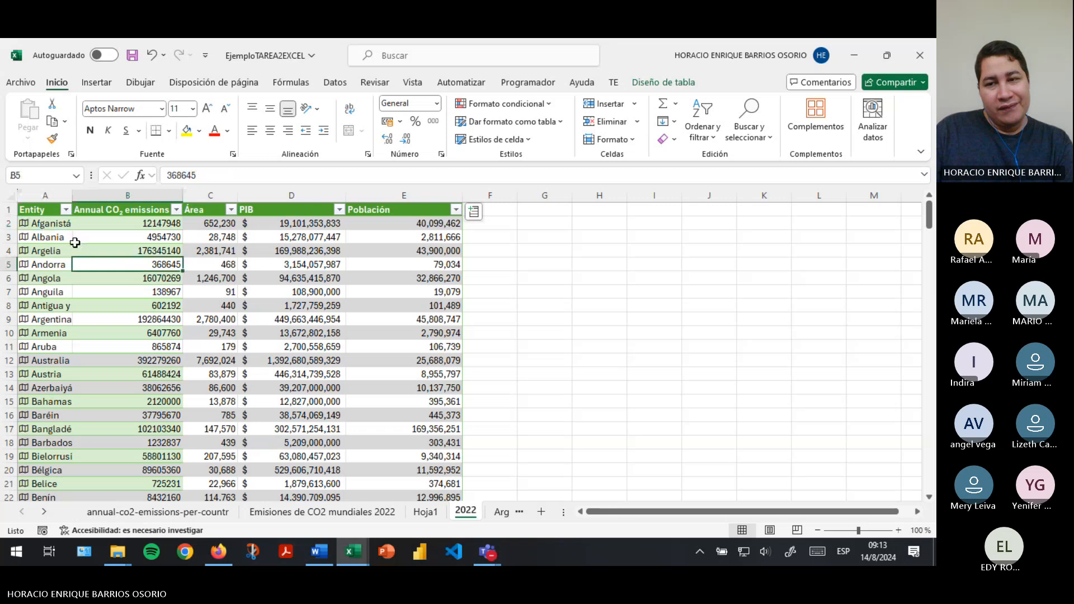
pyautogui.click(275, 235)
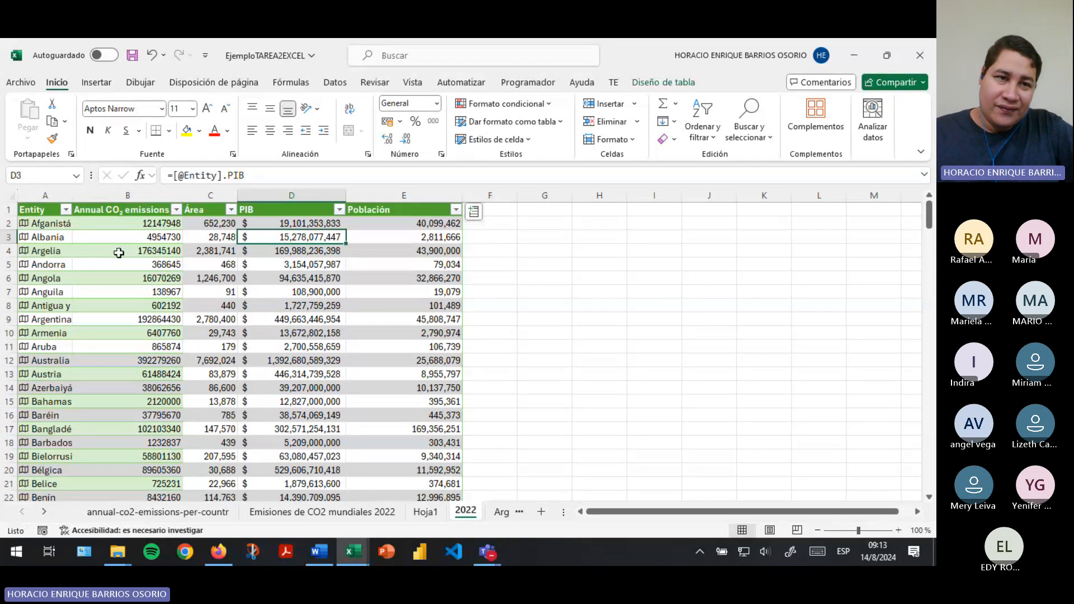
pyautogui.moveTo(45, 210); pyautogui.dragTo(314, 210)
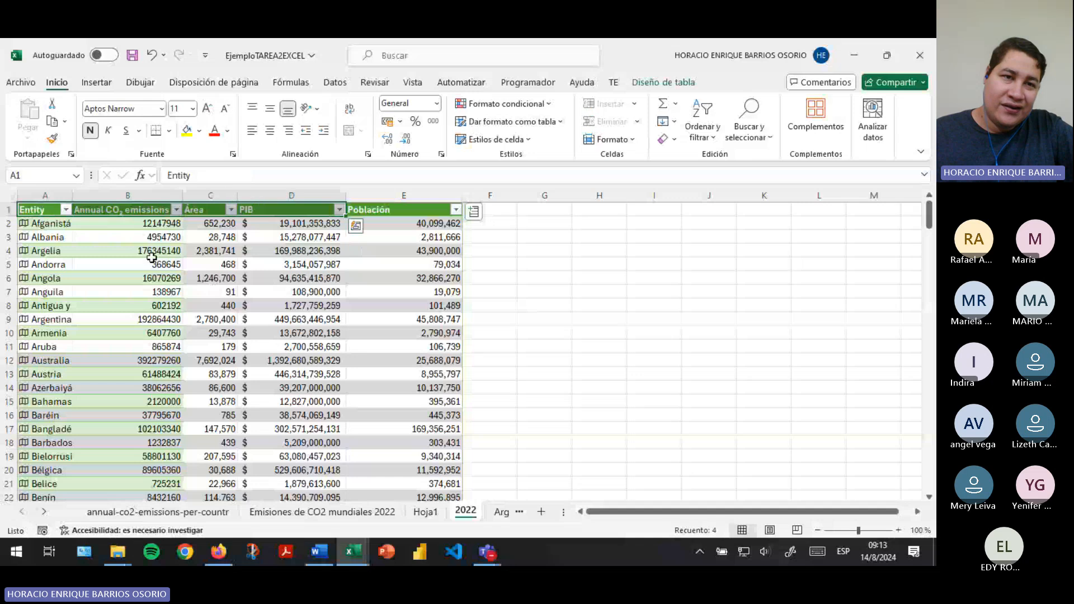
pyautogui.click(154, 263)
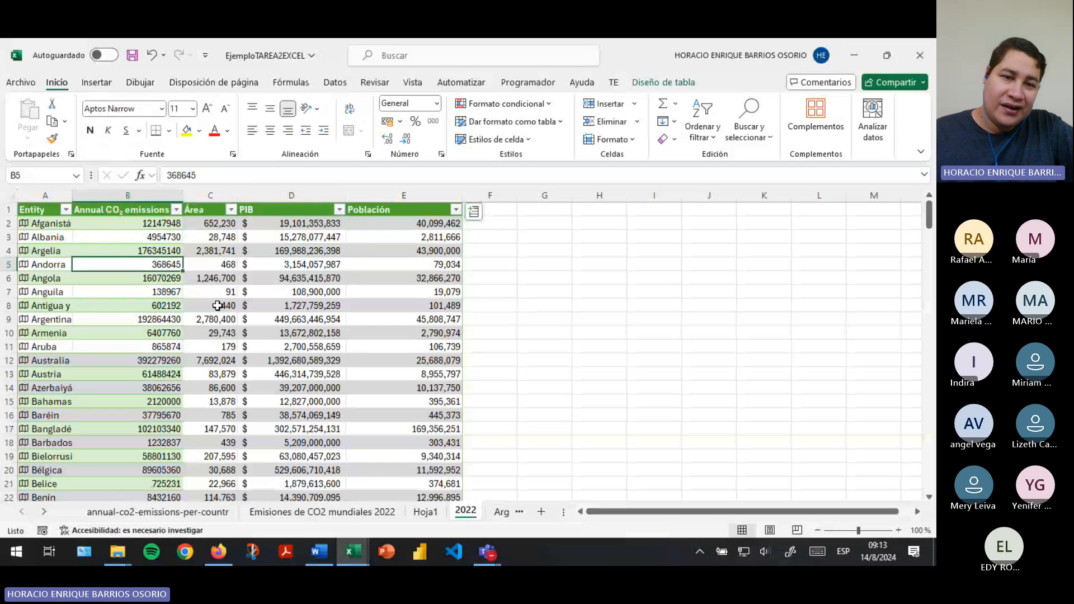
# Check the Code column in the annual-co2-emissions-per-countr table, and look at the Emisiones de CO2 mundiales 2022 sheet again
pyautogui.click(331, 517)
pyautogui.click(158, 511)
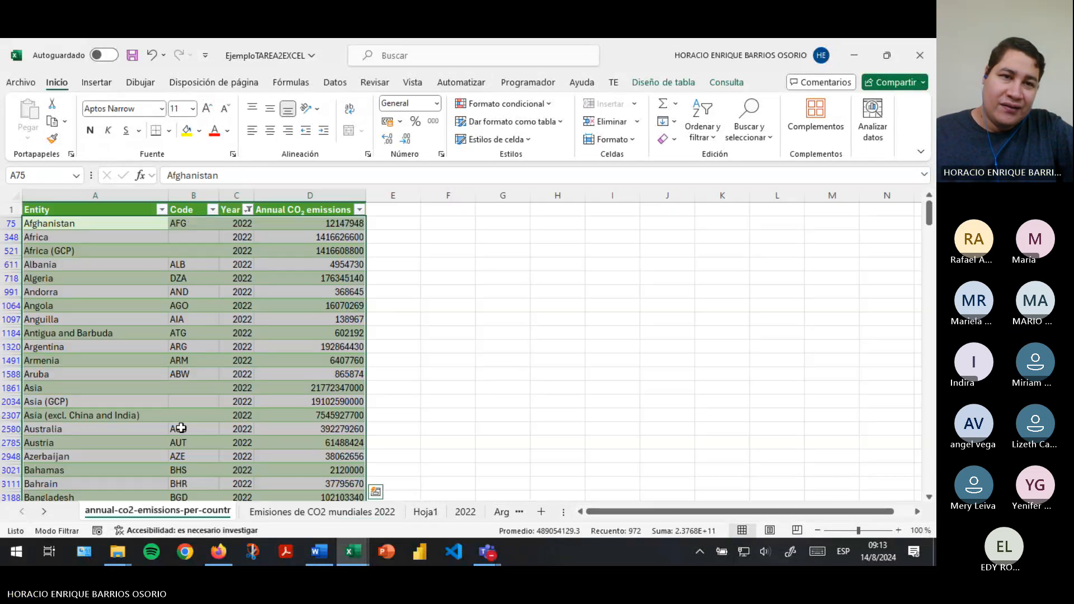
pyautogui.click(201, 210)
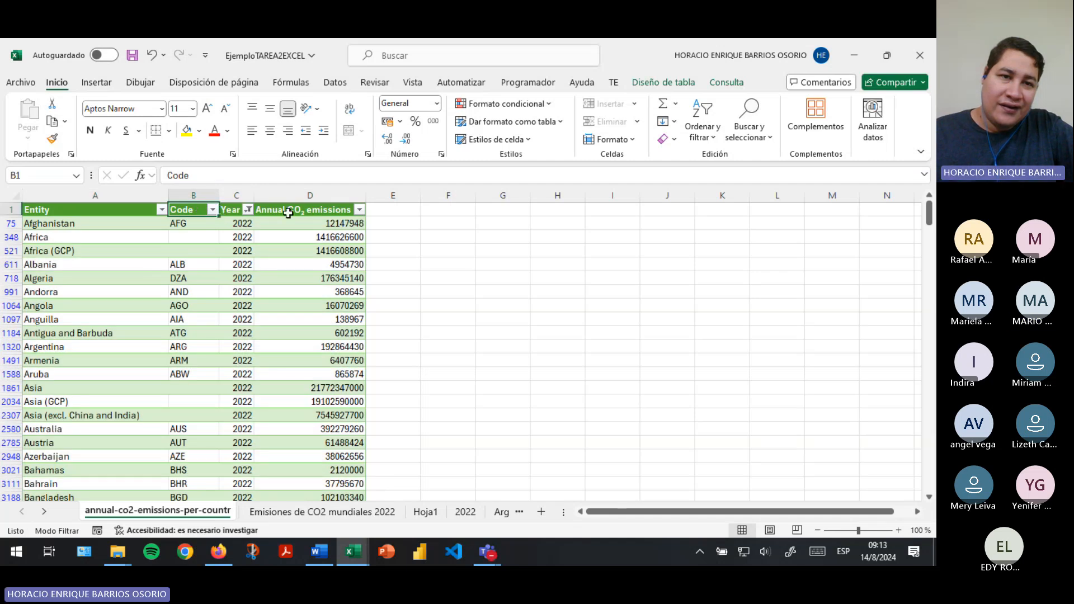
pyautogui.click(390, 513)
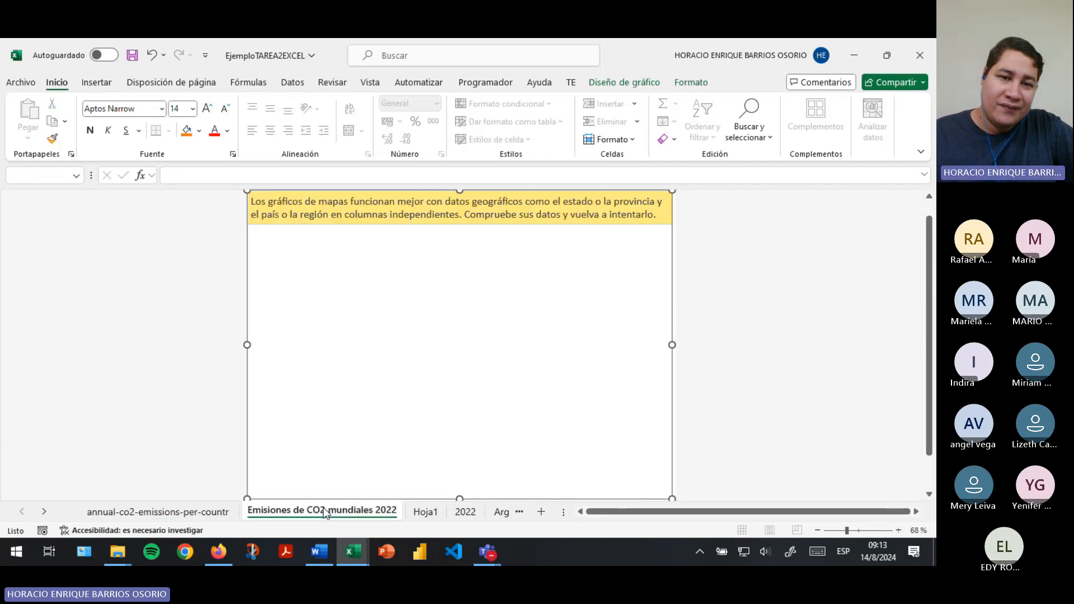
# Select all the countries in the 2022 sheet's Entity column and view the available data types without applying one
pyautogui.click(465, 512)
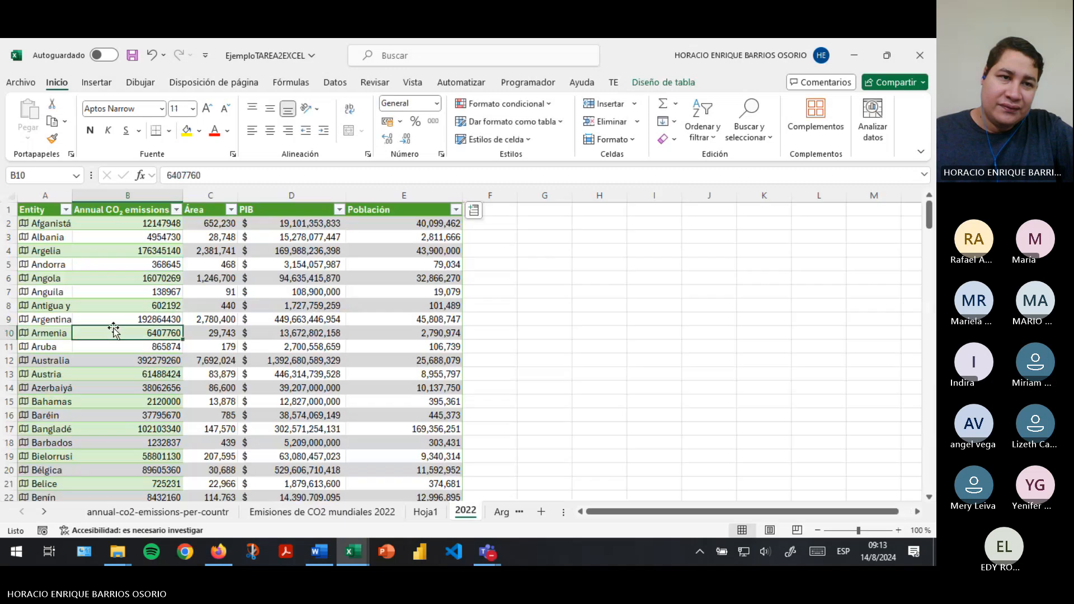
pyautogui.click(60, 222)
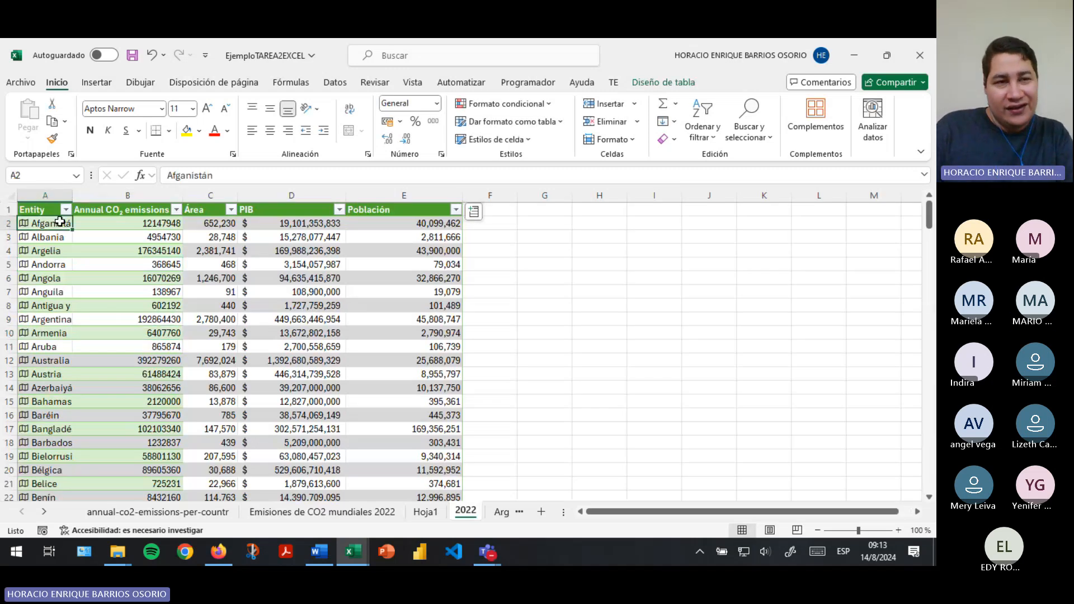
pyautogui.hotkey('ctrl', 'shift', 'Down')
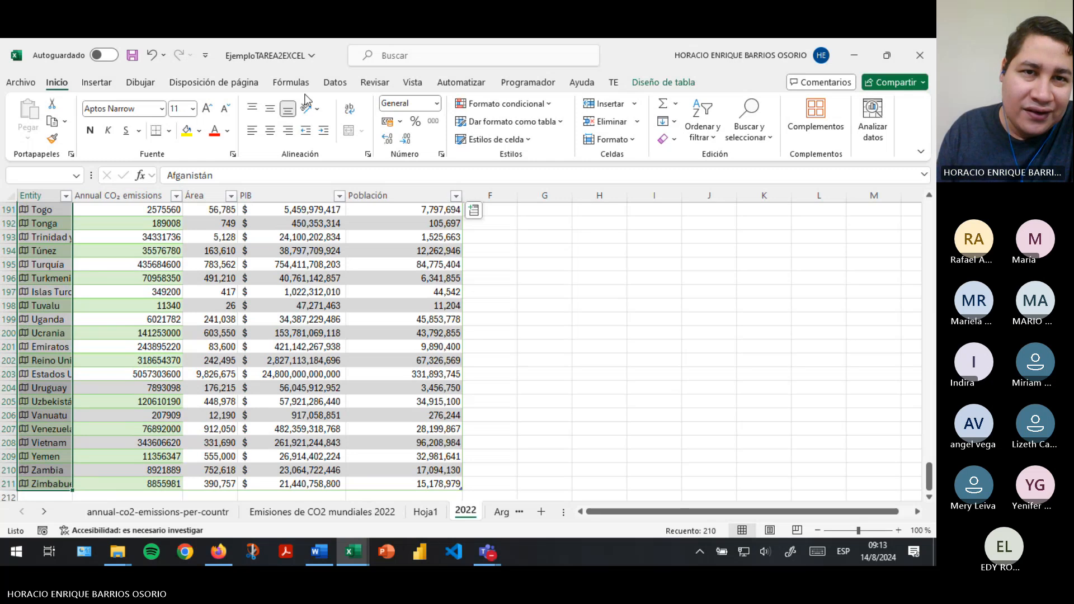
pyautogui.click(334, 83)
pyautogui.click(379, 134)
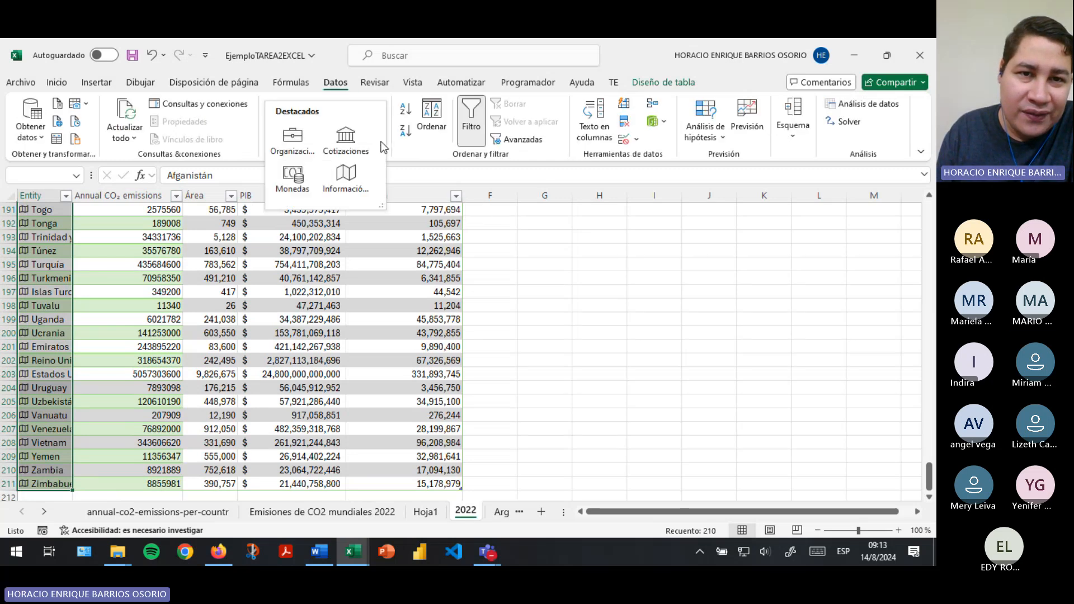
pyautogui.click(521, 280)
pyautogui.moveTo(929, 476); pyautogui.dragTo(929, 213)
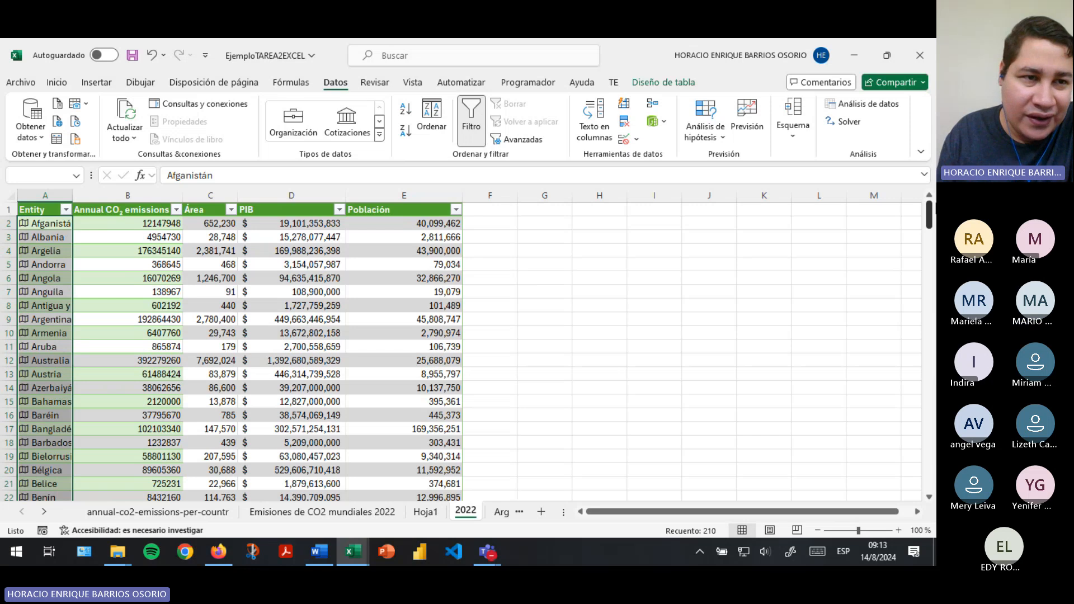
# View Argelia's data card and the list of geographic fields that can be extracted as table columns, without adding any
pyautogui.click(33, 249)
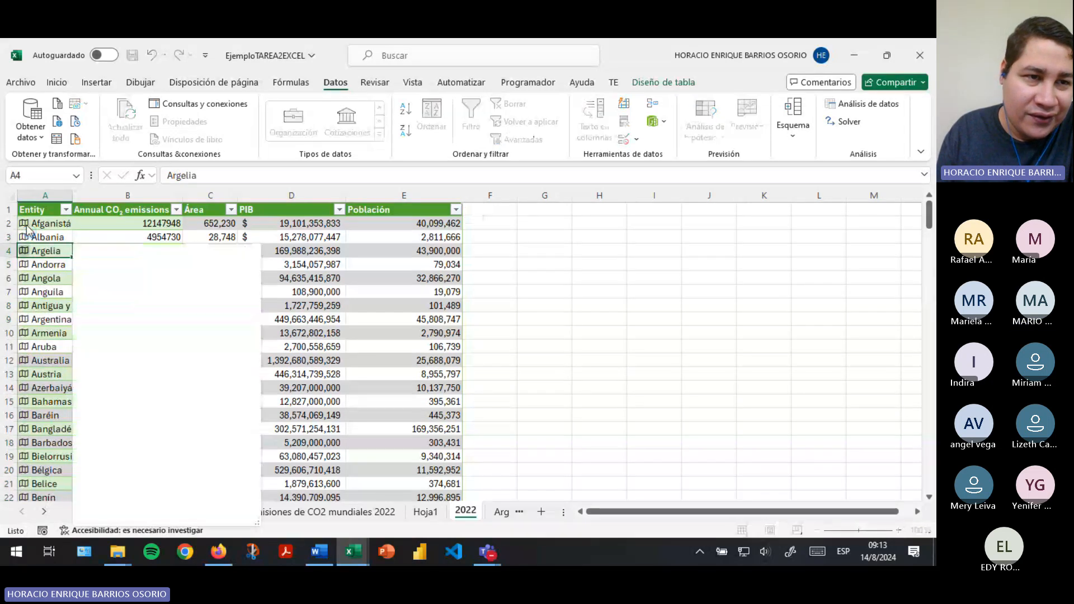
pyautogui.click(58, 226)
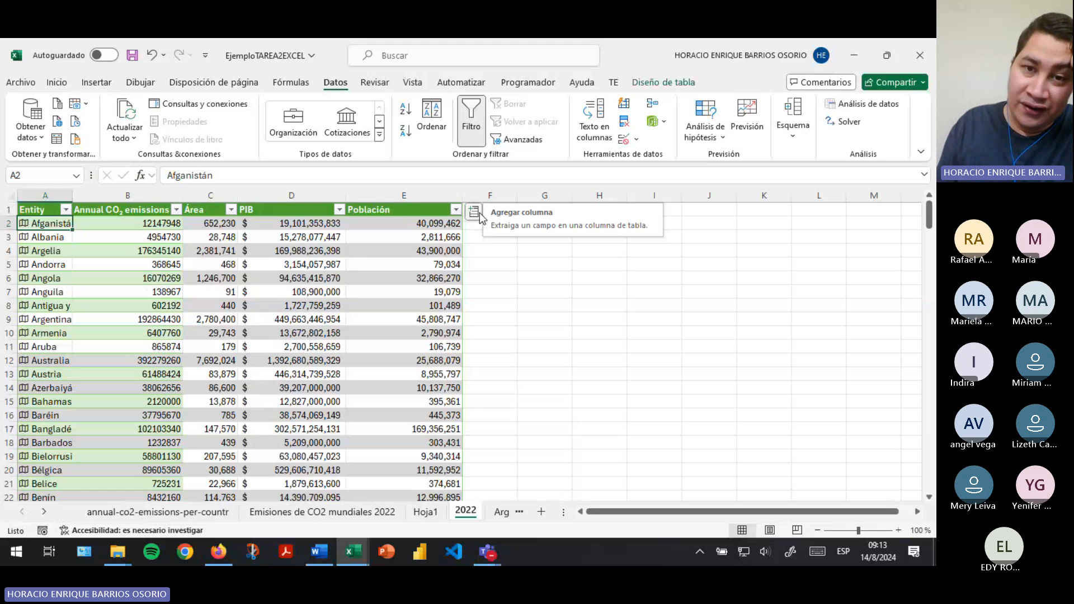
pyautogui.click(474, 212)
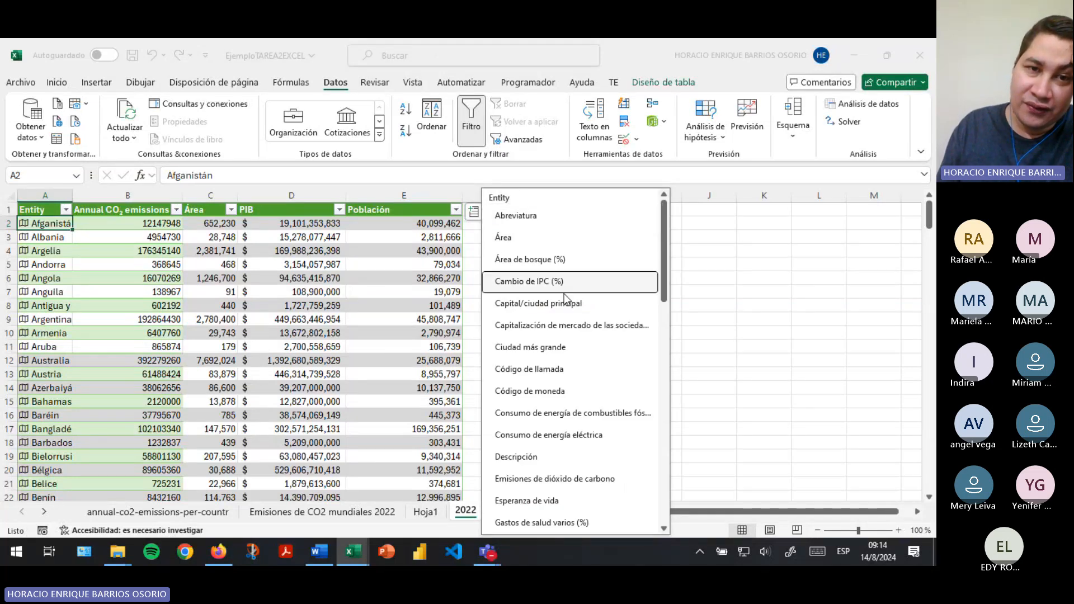
pyautogui.click(279, 374)
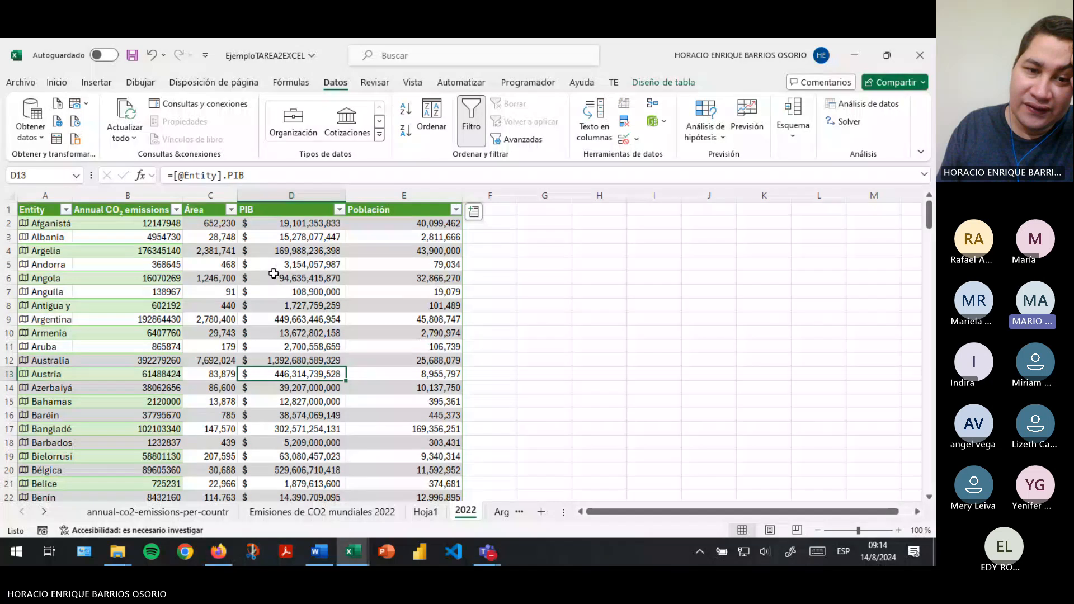
# View the 2022 table's design options, and look at the pivot table on the Hoja1 sheet
pyautogui.click(302, 278)
pyautogui.click(638, 85)
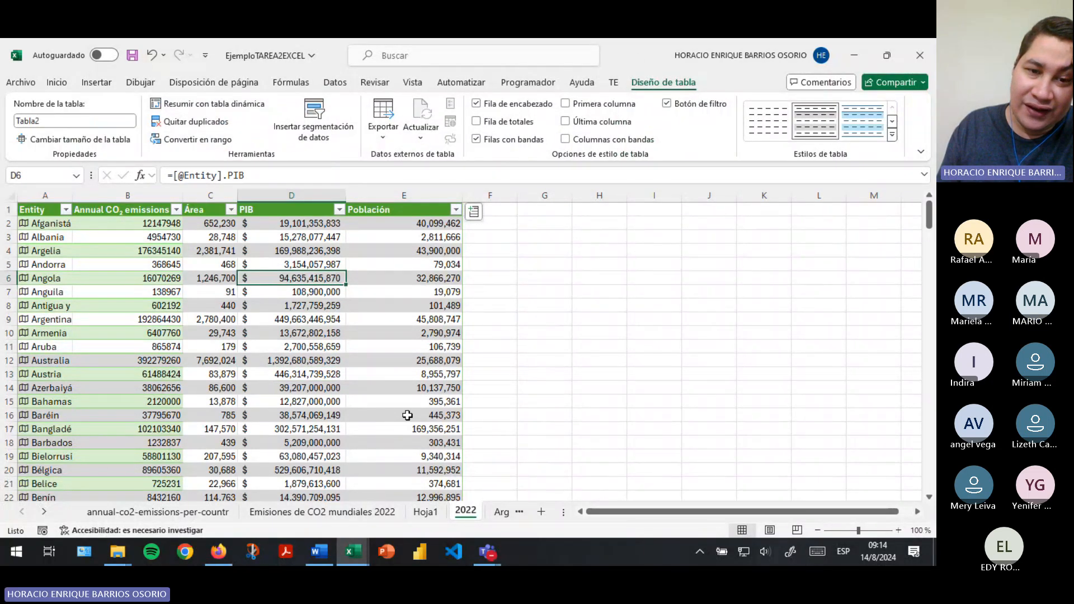
pyautogui.click(422, 515)
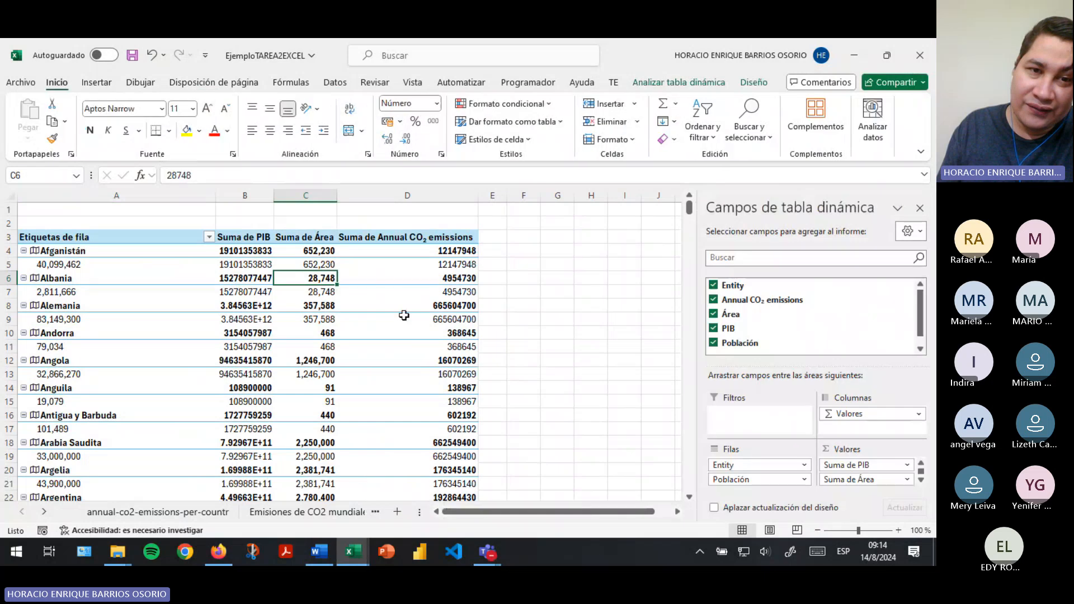
pyautogui.click(404, 315)
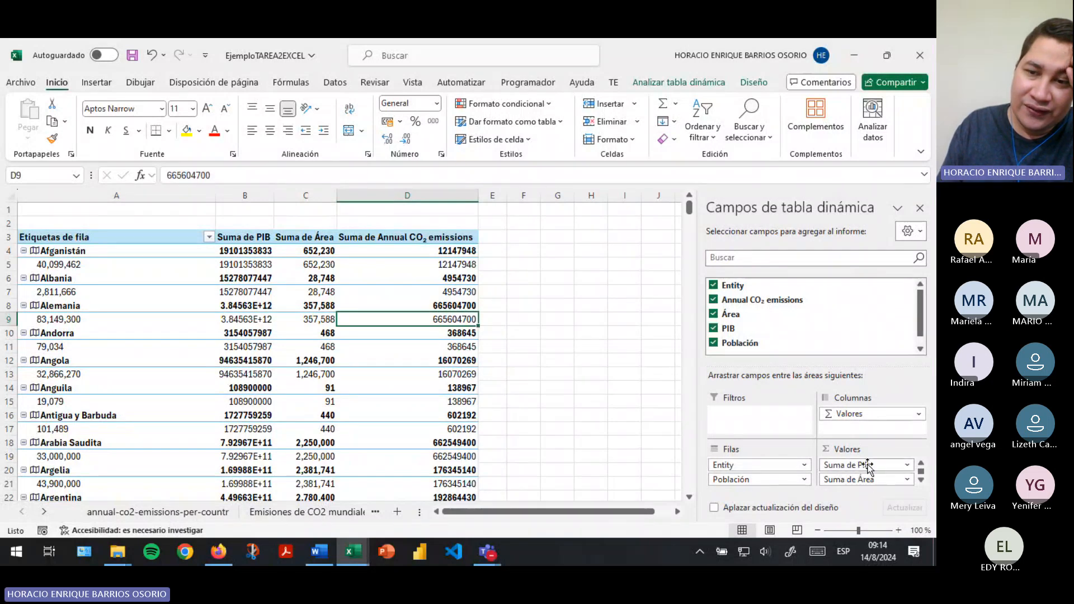
# View the value field settings of Suma de PIB in the pivot table without changing its calculation type
pyautogui.click(907, 465)
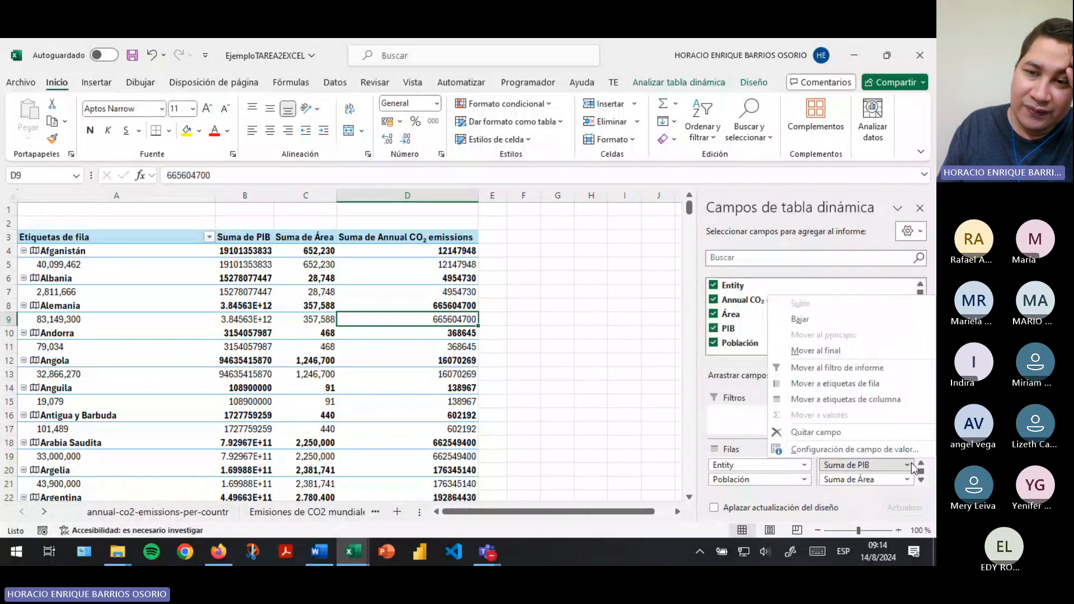
pyautogui.click(852, 447)
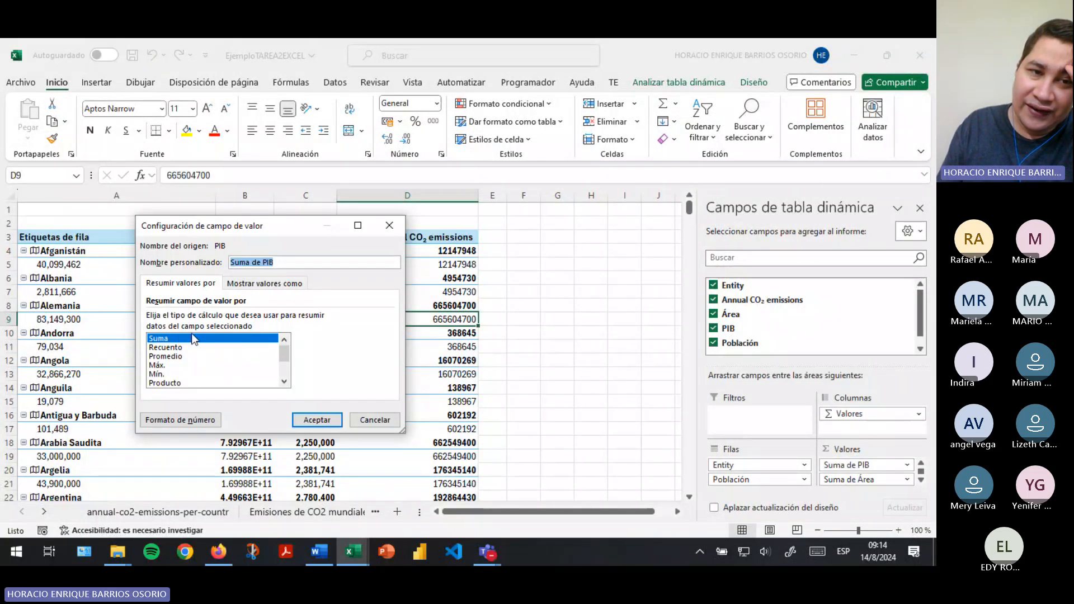
pyautogui.click(375, 419)
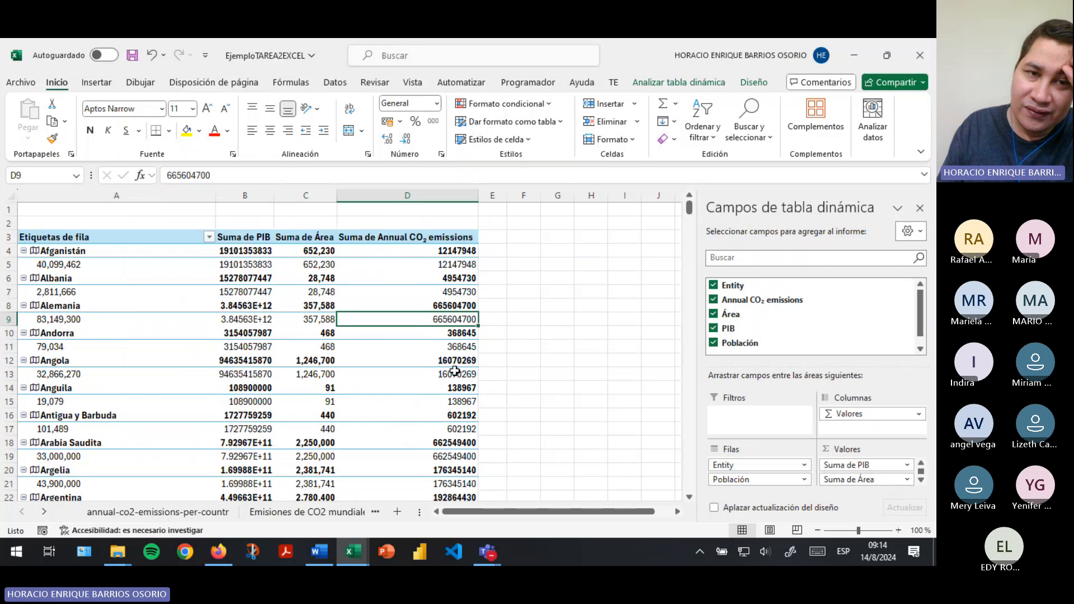
pyautogui.click(491, 333)
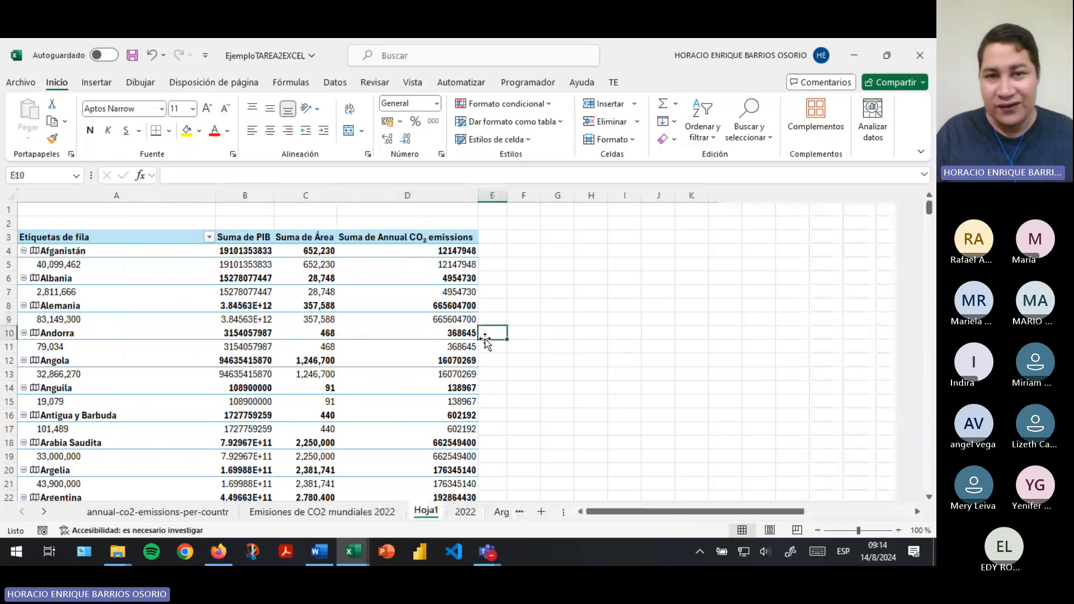
# Look through the pivot table's CO2 emissions column and save the EjemploTAREA2EXCEL workbook
pyautogui.click(425, 352)
pyautogui.scroll(-4, 425, 351)
pyautogui.click(432, 369)
pyautogui.scroll(4, 432, 369)
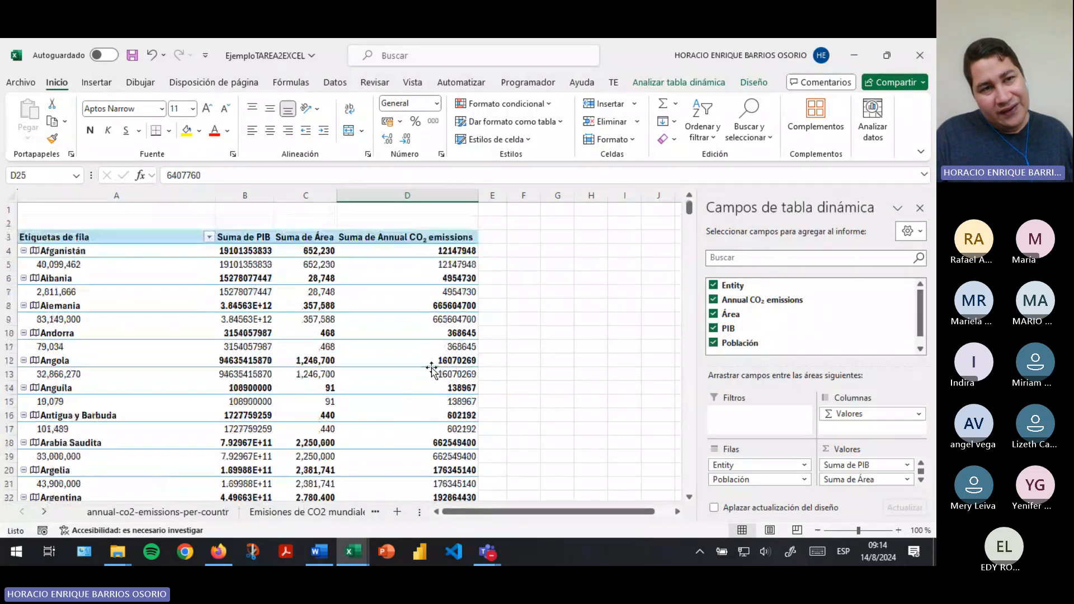
pyautogui.click(133, 55)
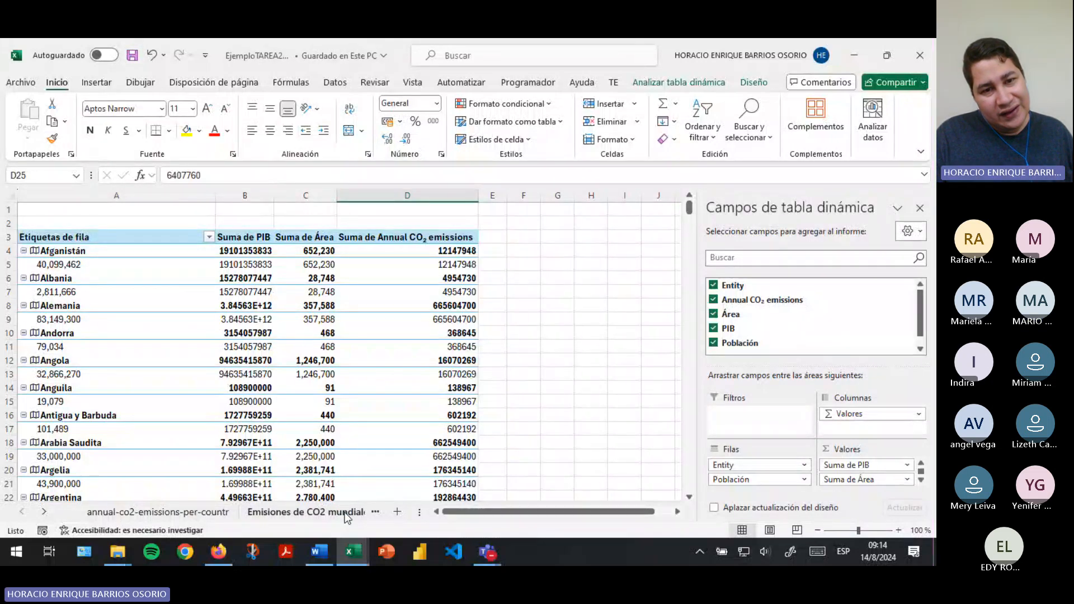
# Look at the Emisiones de CO2 mundiales 2022 and Emisiones de 3 países sheets, and close the workbook
pyautogui.click(345, 513)
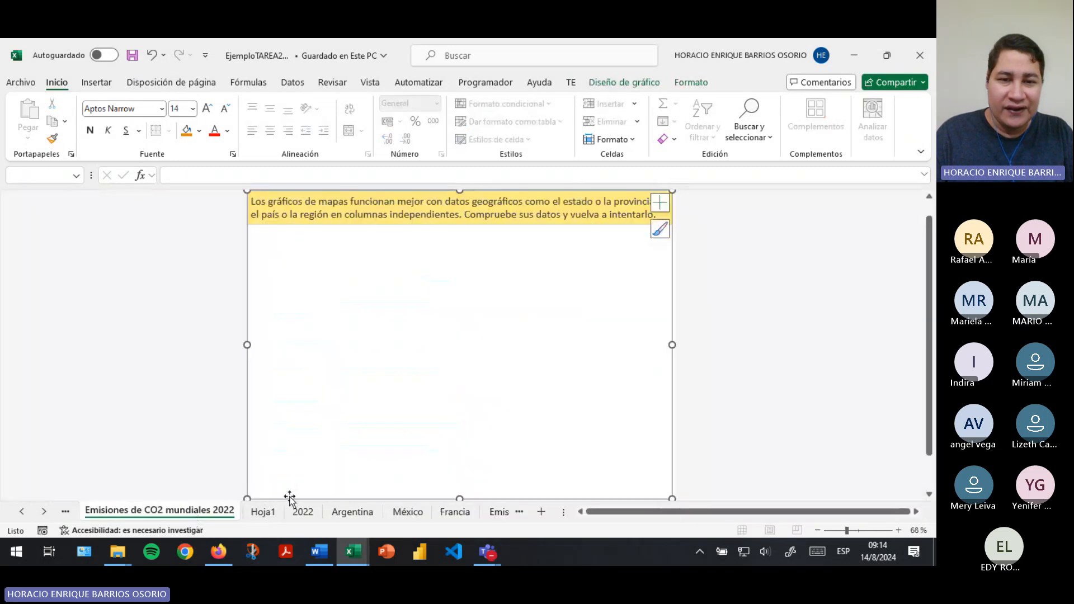
pyautogui.click(494, 511)
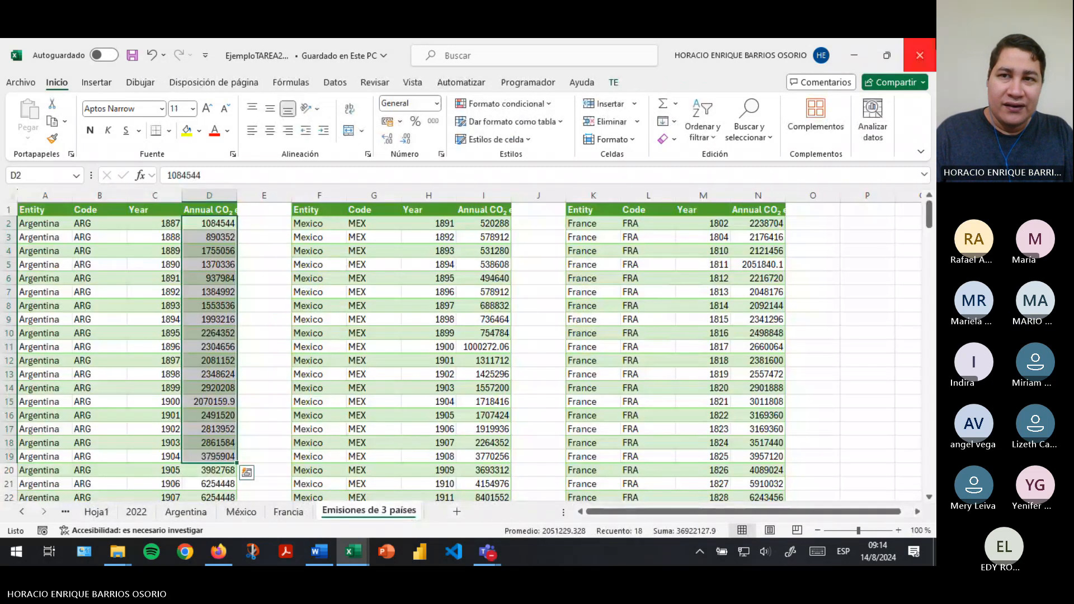
pyautogui.click(930, 47)
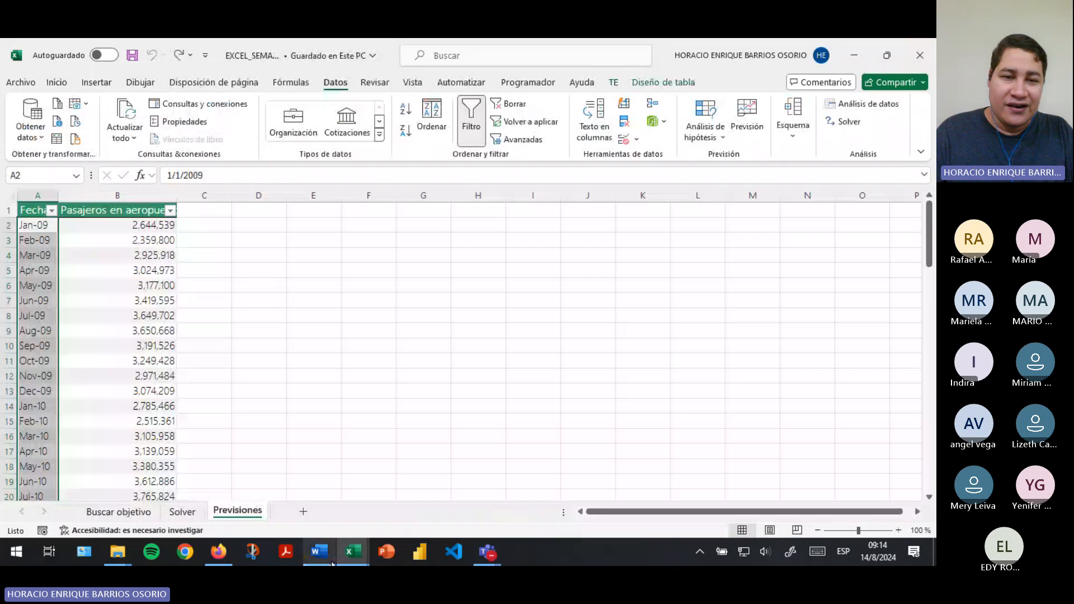
# Examine the Previsiones sheet's airport data, selecting the recorded passenger figures from Jan-09 down and returning to the start of the table
pyautogui.moveTo(333, 564)
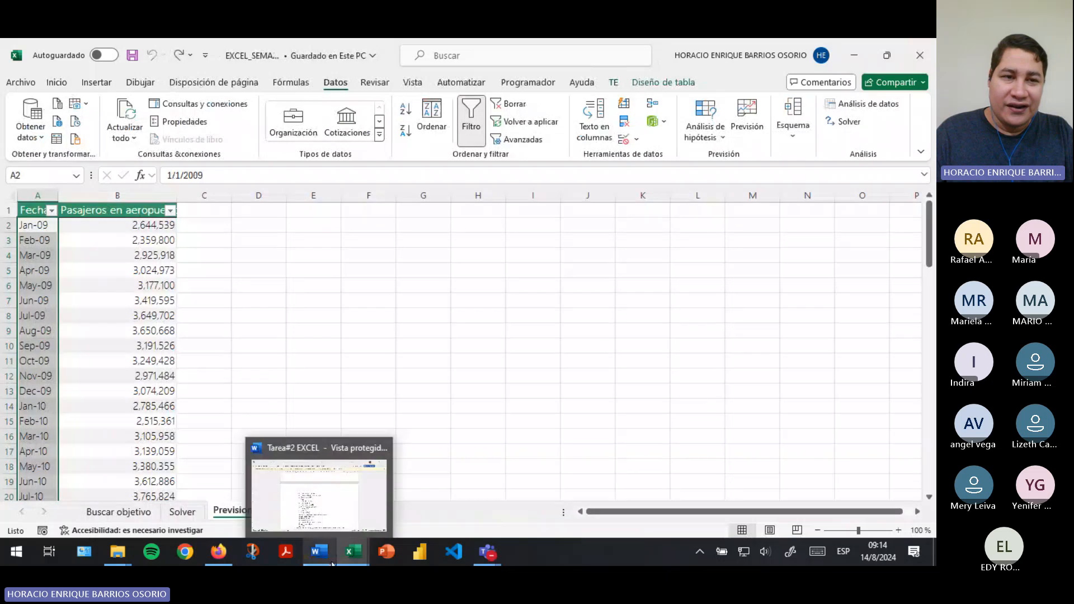
pyautogui.click(118, 330)
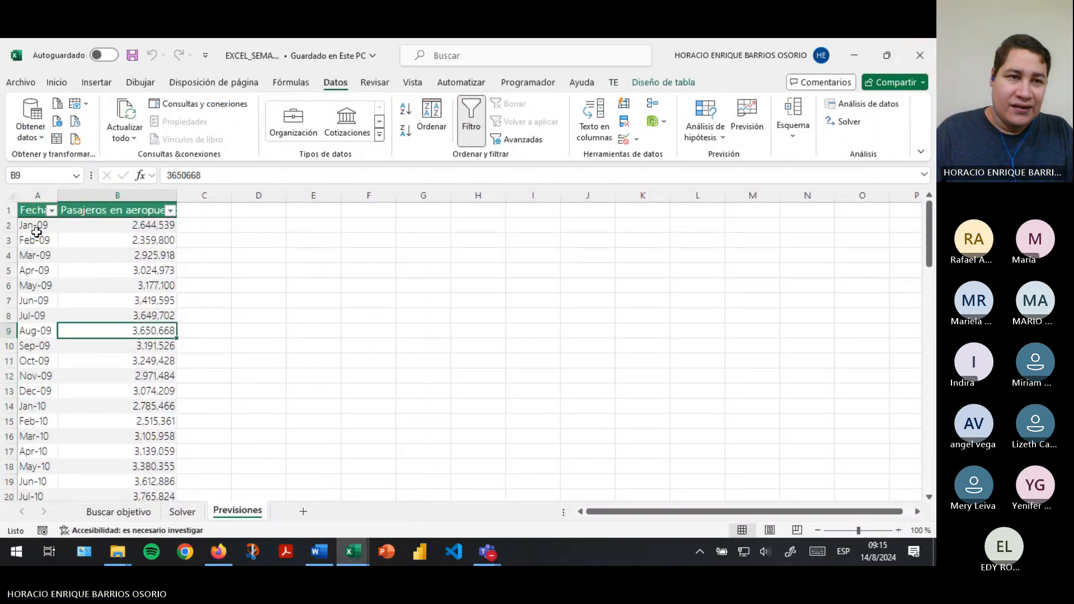
pyautogui.click(127, 223)
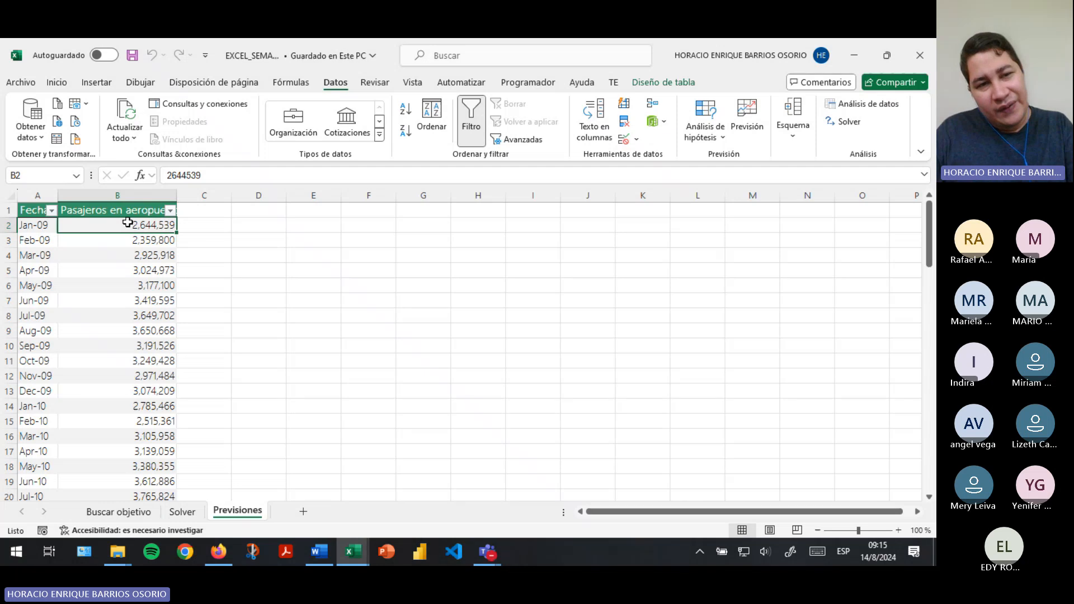
pyautogui.hotkey('ctrl', 'shift', 'Down')
pyautogui.scroll(4, 60, 228)
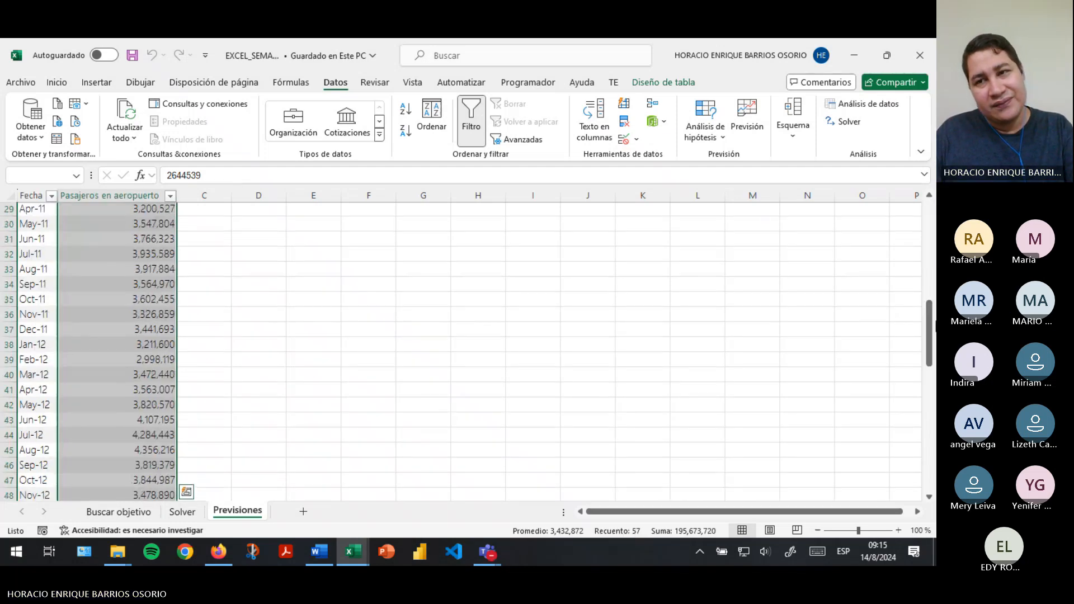
pyautogui.moveTo(930, 323); pyautogui.dragTo(930, 221)
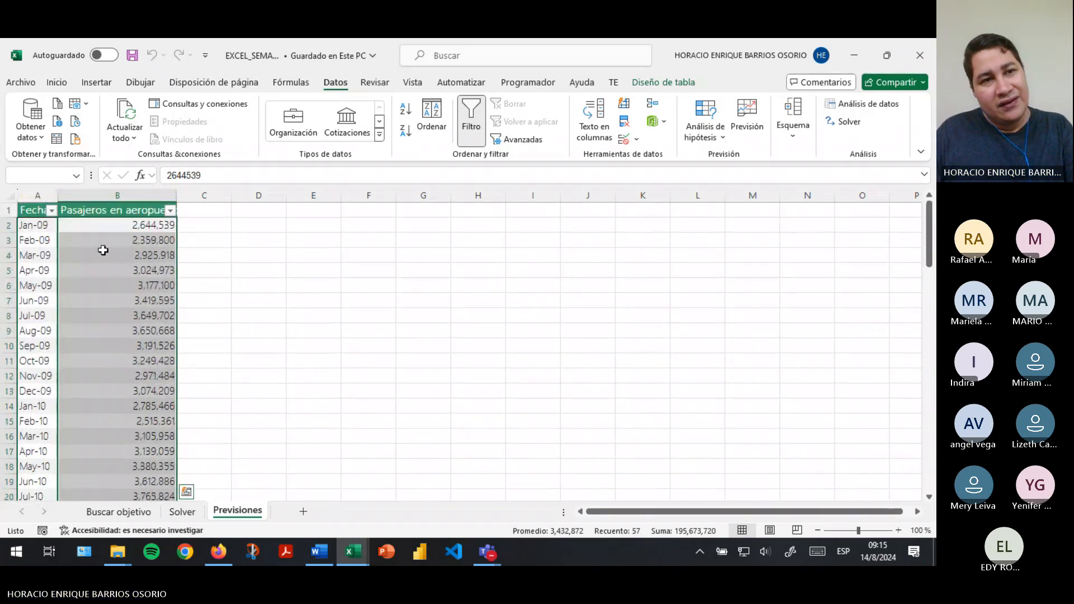
pyautogui.click(35, 228)
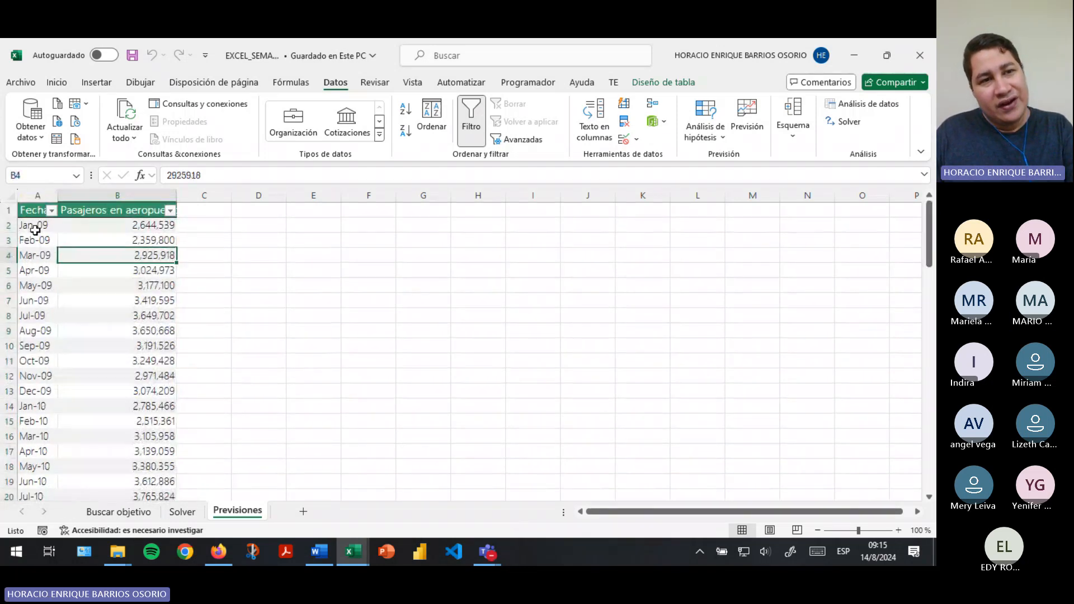
# Review the Solver sheet's nutritional requirements, cost results and constraint notes, and return to the Previsiones sheet
pyautogui.click(182, 511)
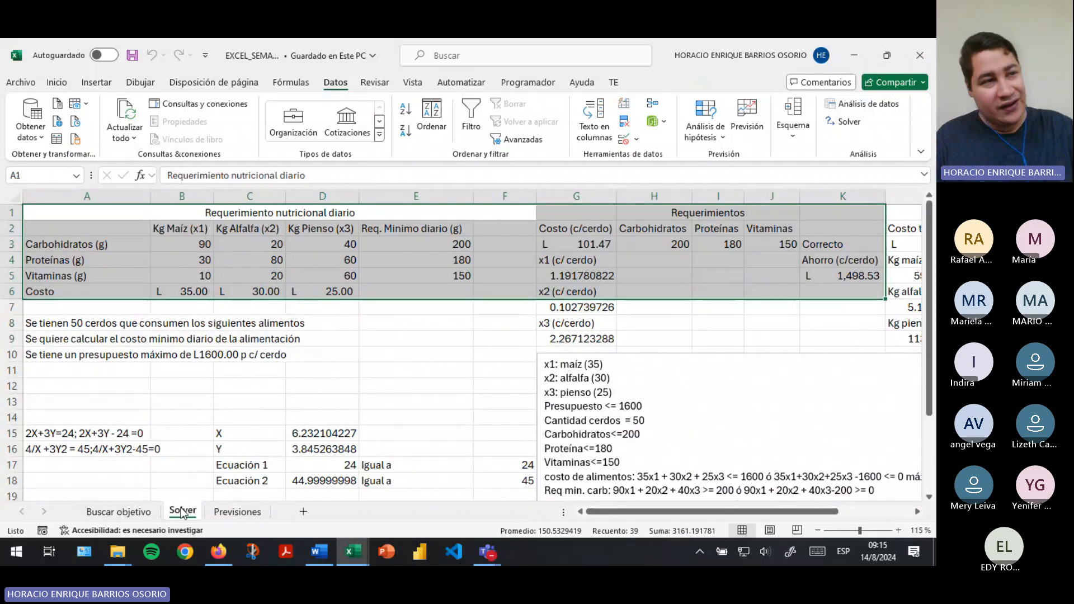
pyautogui.click(319, 408)
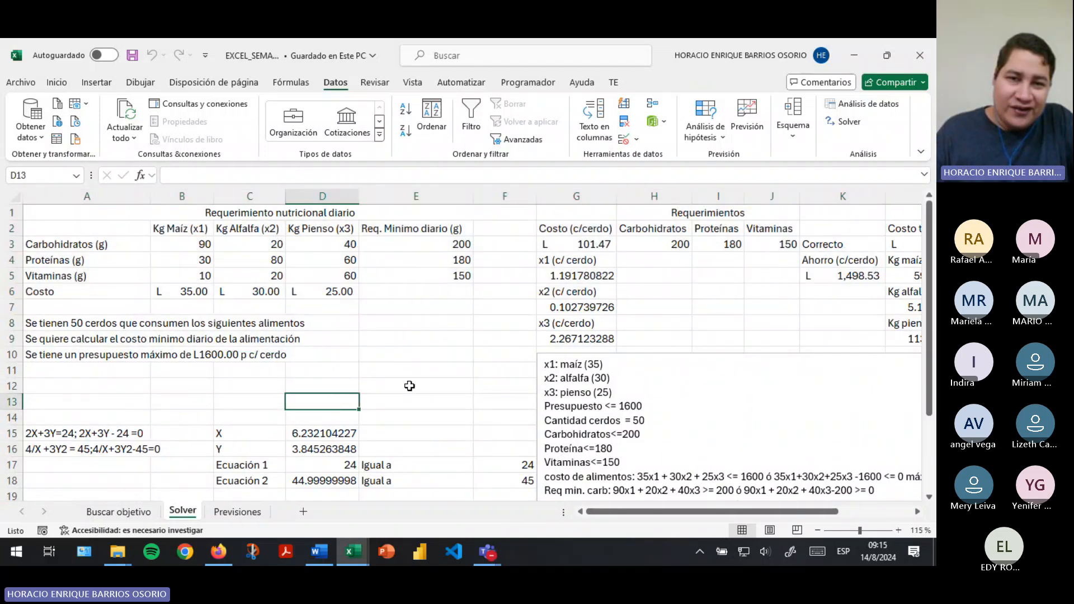
pyautogui.scroll(-3, 409, 386)
pyautogui.scroll(3, 409, 385)
pyautogui.moveTo(675, 511); pyautogui.dragTo(710, 512)
pyautogui.click(358, 231)
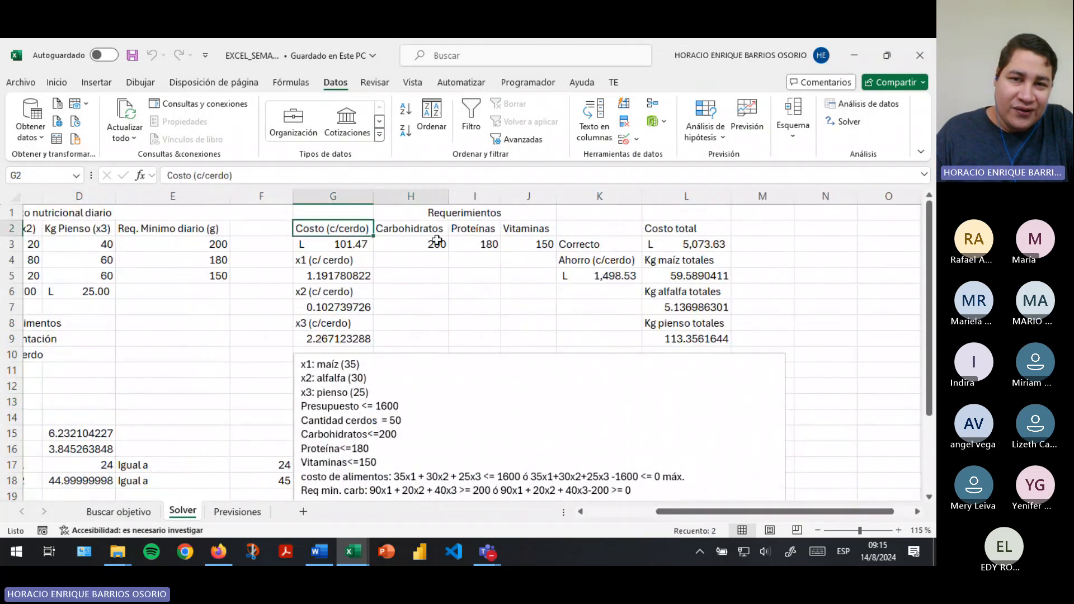
pyautogui.moveTo(437, 241); pyautogui.dragTo(695, 336)
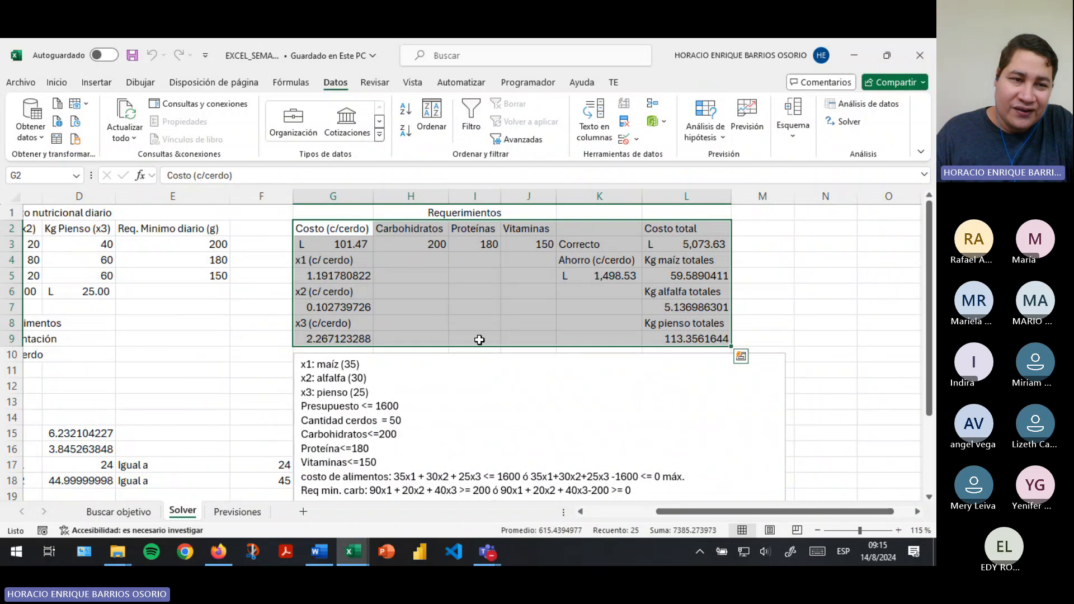
pyautogui.click(229, 512)
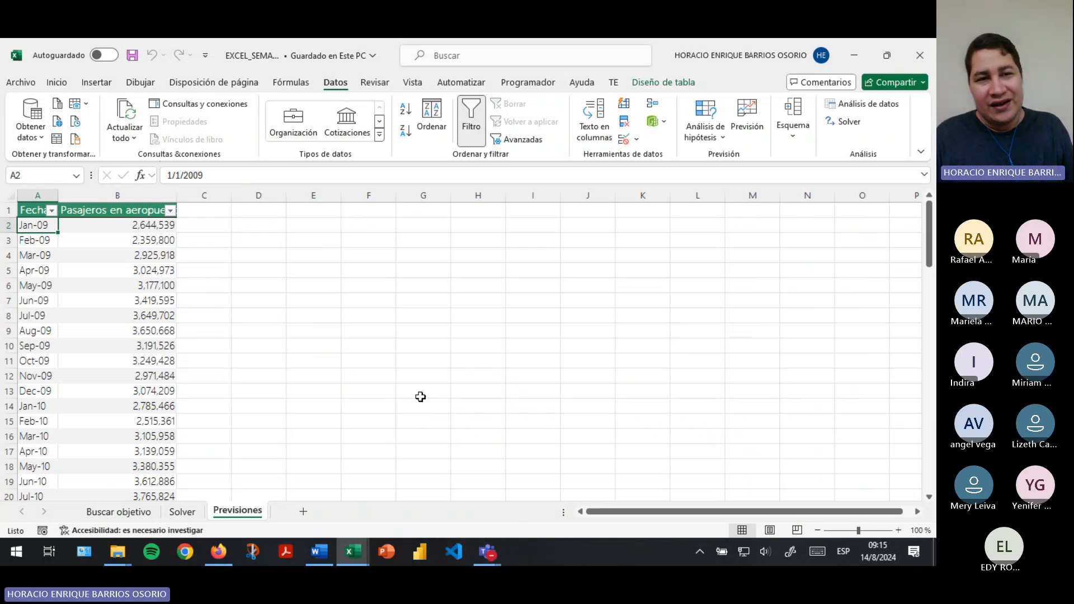
pyautogui.click(325, 354)
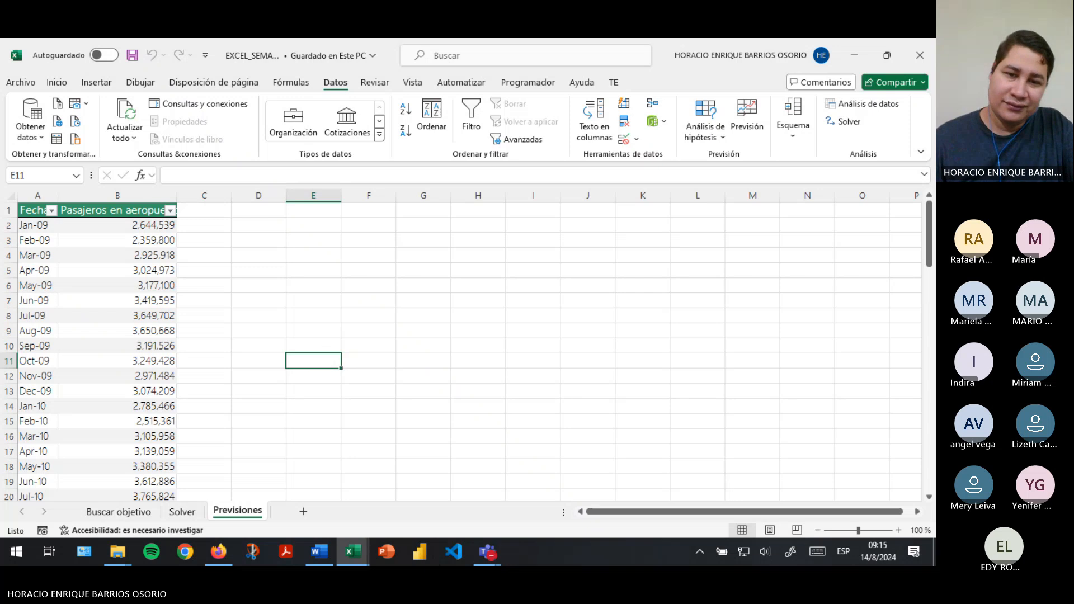
# Switch to the Teams meeting window to check the participants, and return to the EXCEL_SEMANA4 workbook
pyautogui.moveTo(487, 551)
pyautogui.click(528, 507)
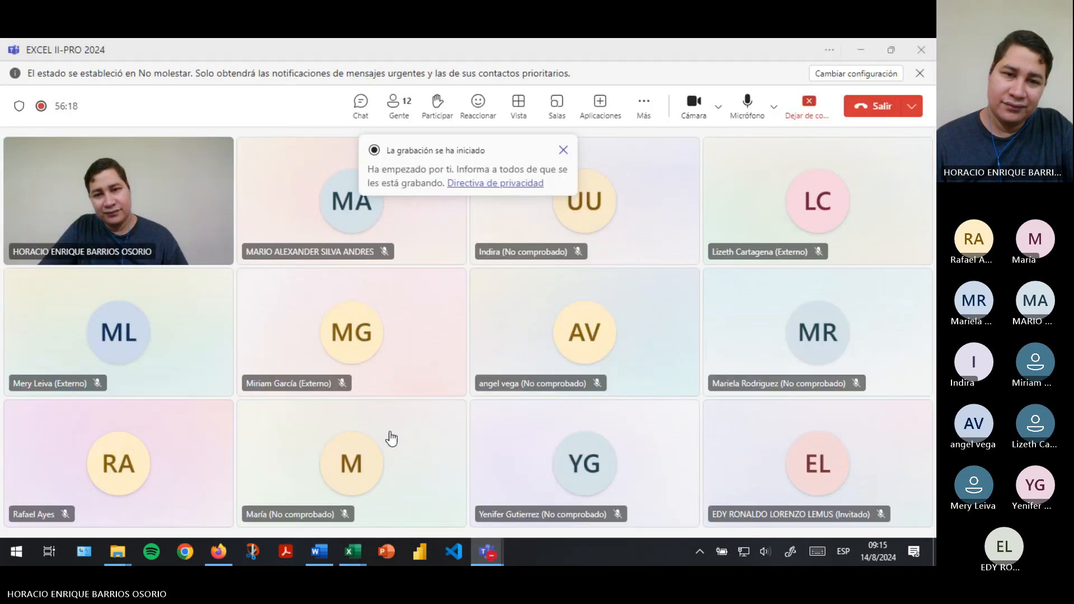
pyautogui.moveTo(356, 552)
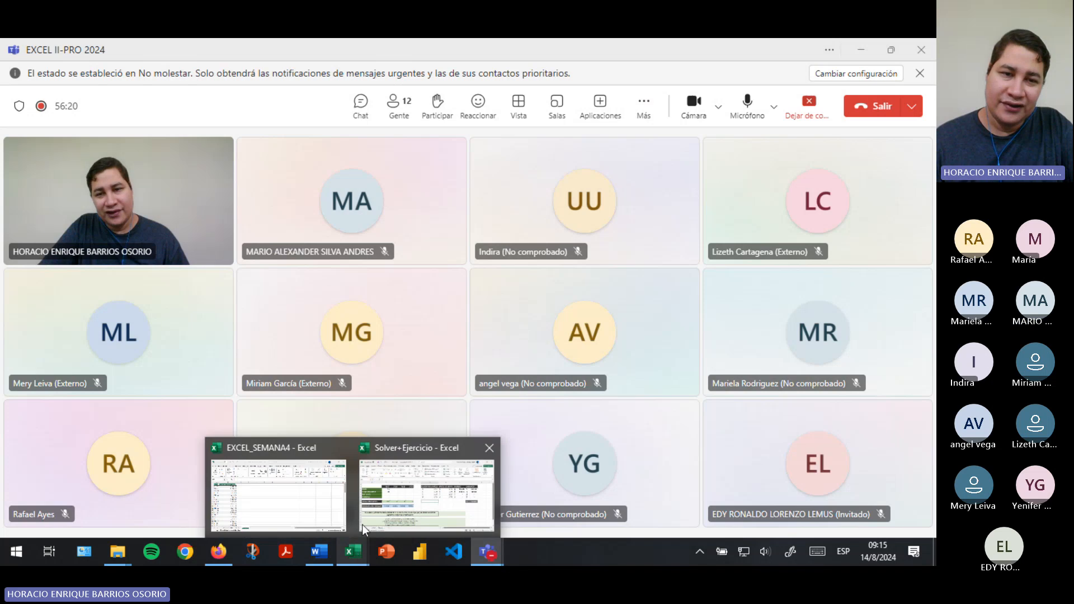
pyautogui.click(310, 510)
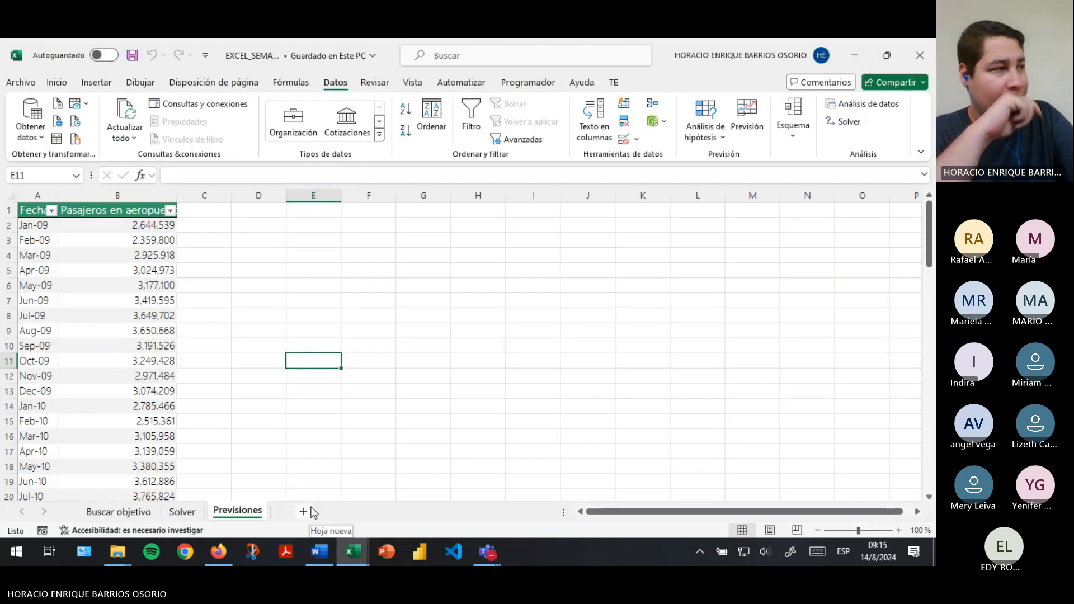
# Examine the Fecha column on the Previsiones sheet from Jan-09, including the months Oct-13 to Mar-15 that lack passenger figures
pyautogui.click(182, 315)
pyautogui.click(35, 296)
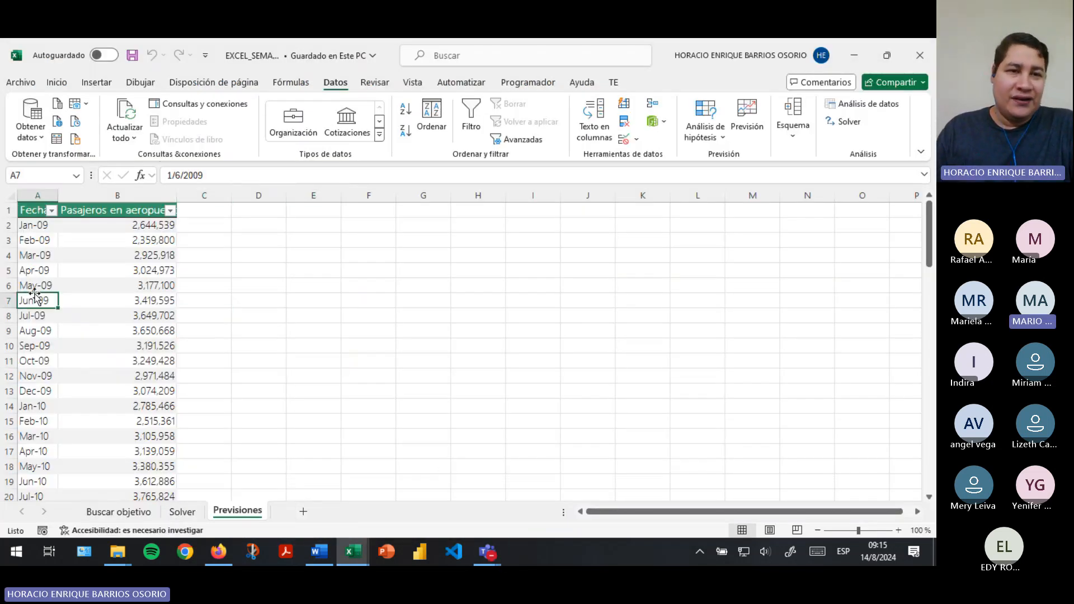
pyautogui.click(40, 237)
pyautogui.click(38, 227)
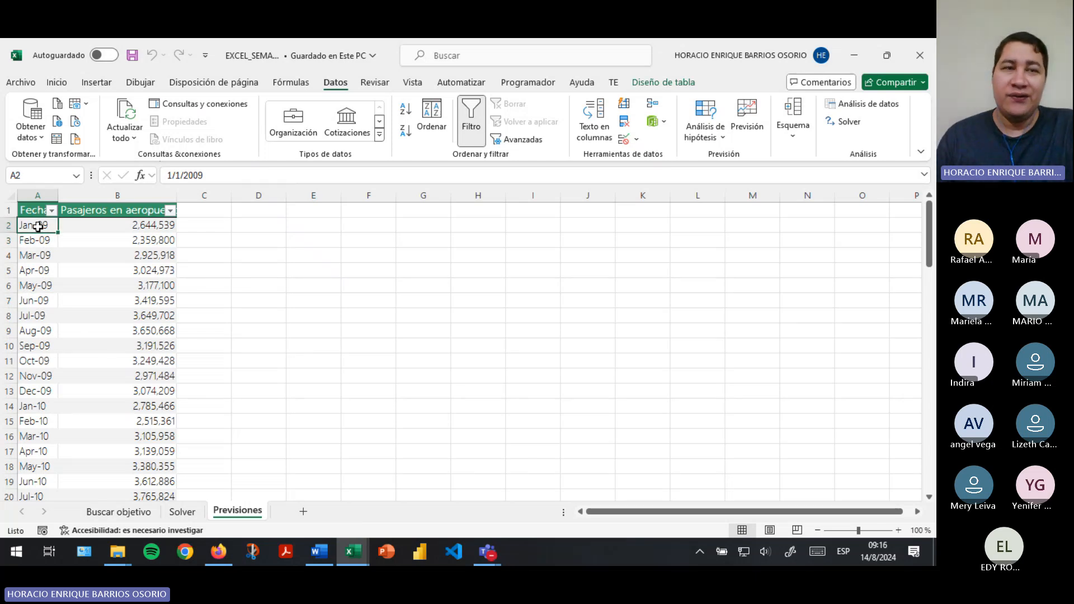
pyautogui.moveTo(38, 224); pyautogui.dragTo(20, 395)
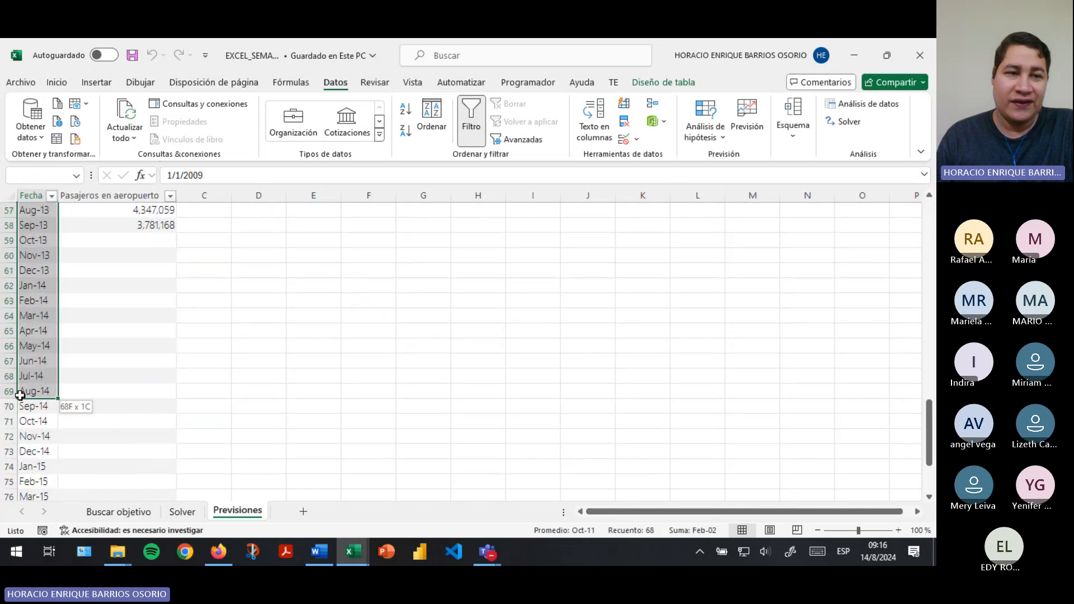
pyautogui.moveTo(40, 240); pyautogui.dragTo(56, 495)
pyautogui.scroll(19, 69, 432)
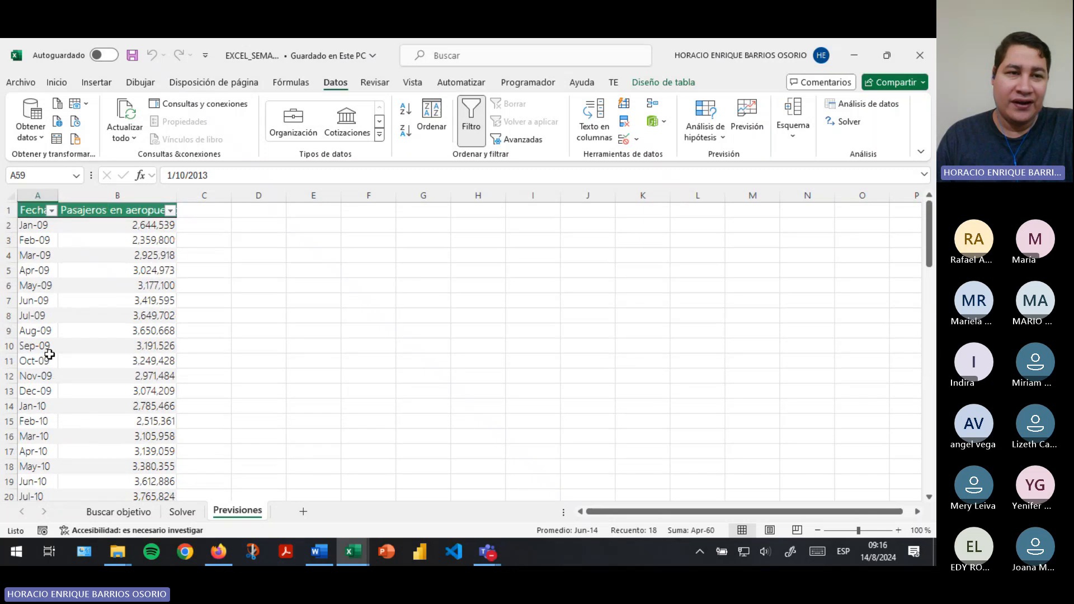
# Autofit the widths of the Fecha and Pasajeros en aeropuerto columns on the Previsiones sheet to their headers
pyautogui.moveTo(40, 215); pyautogui.dragTo(112, 211)
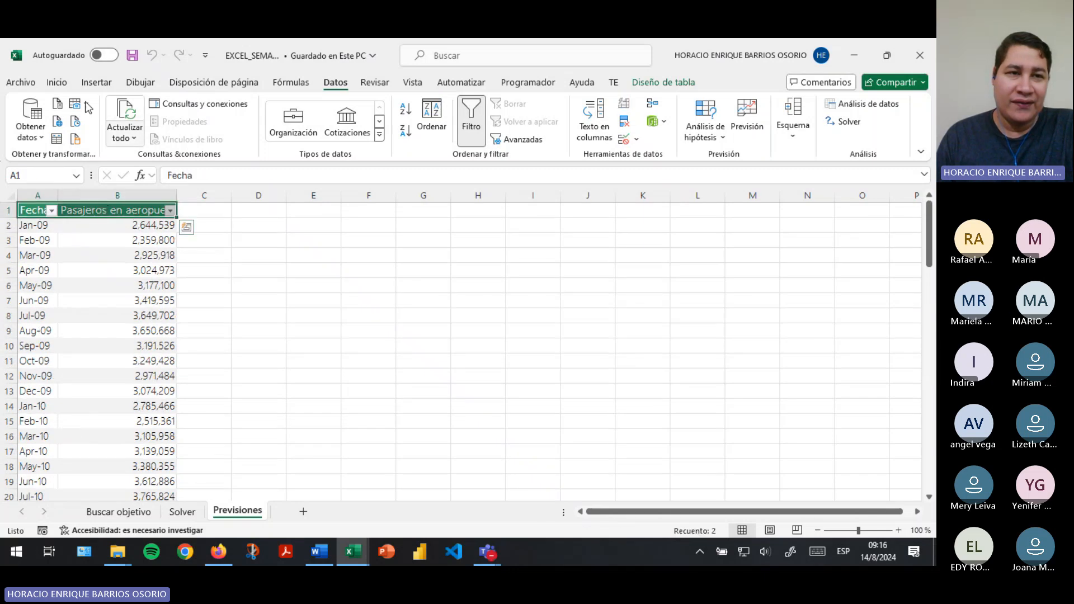
pyautogui.click(57, 82)
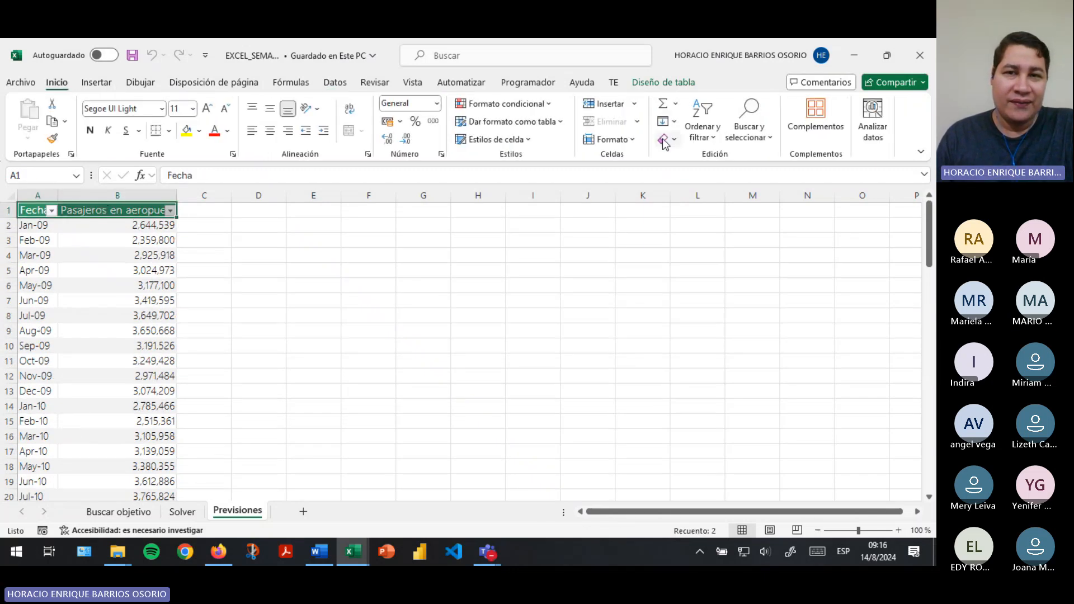
pyautogui.click(611, 139)
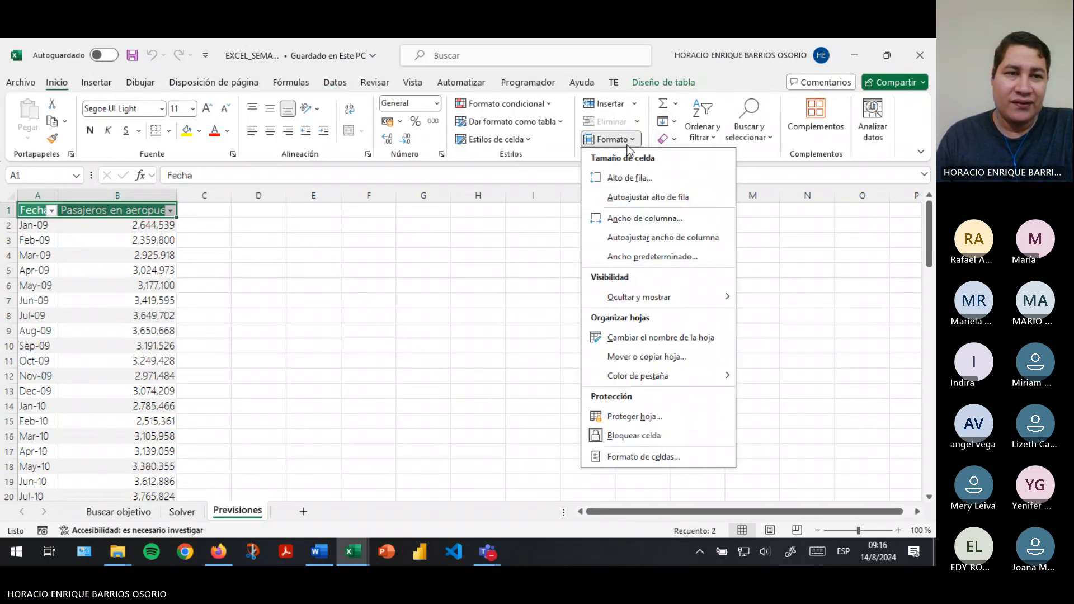
pyautogui.click(677, 237)
pyautogui.click(45, 224)
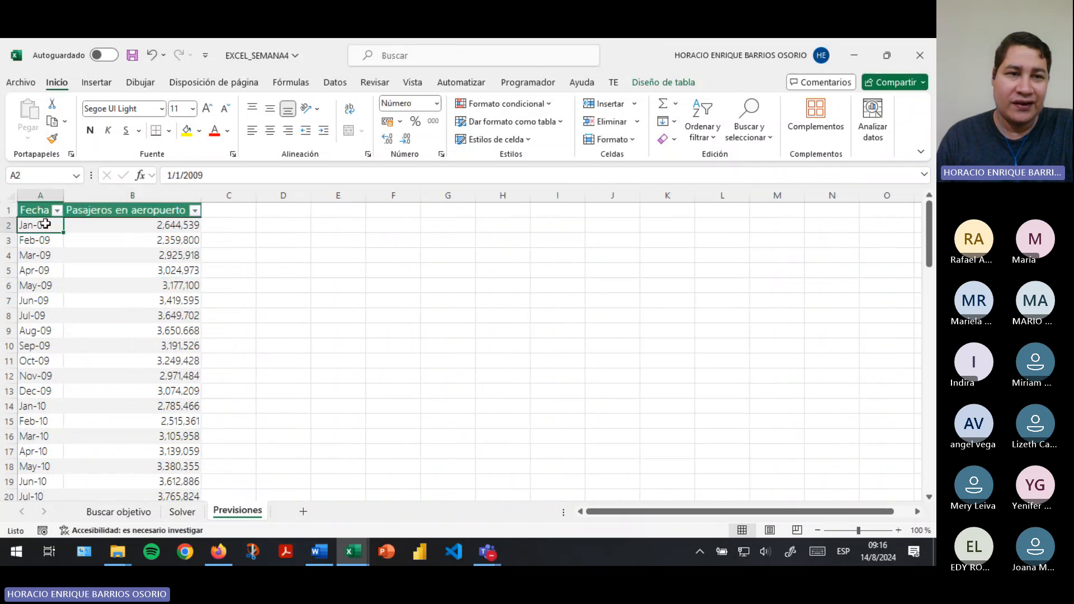
# Inspect the full date values stored behind the Fecha cells from Jan-09 to Apr-09 on the Previsiones sheet
pyautogui.click(40, 241)
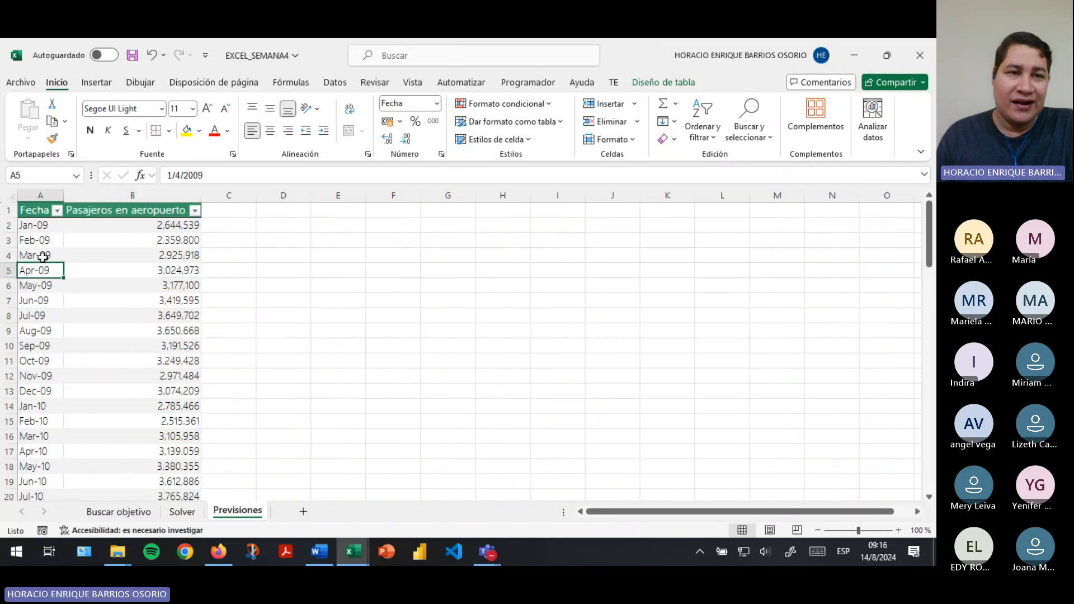
pyautogui.click(47, 226)
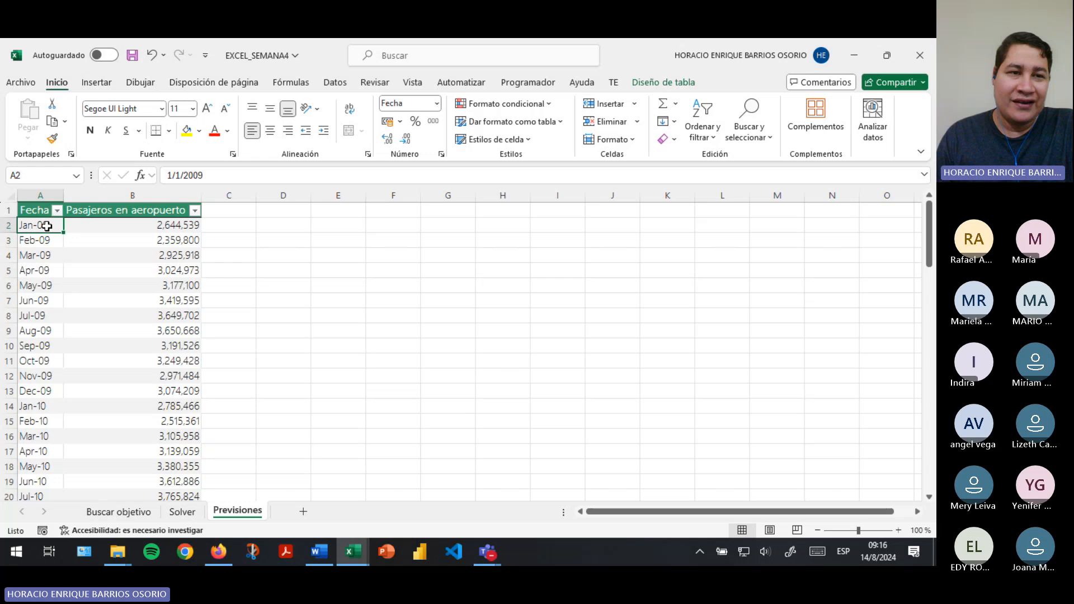
pyautogui.click(44, 255)
pyautogui.click(52, 271)
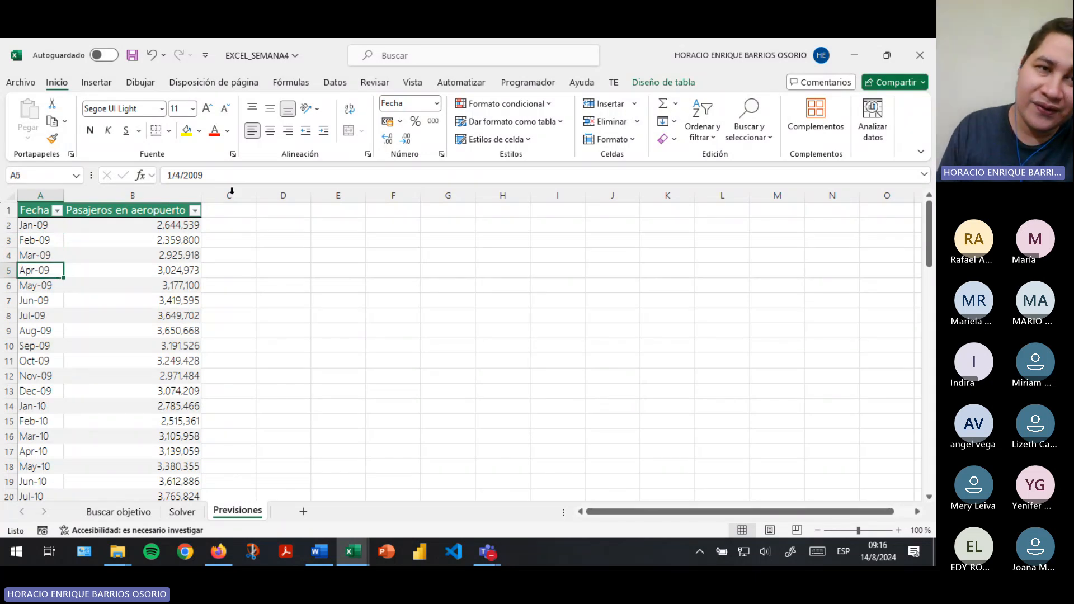
pyautogui.click(259, 178)
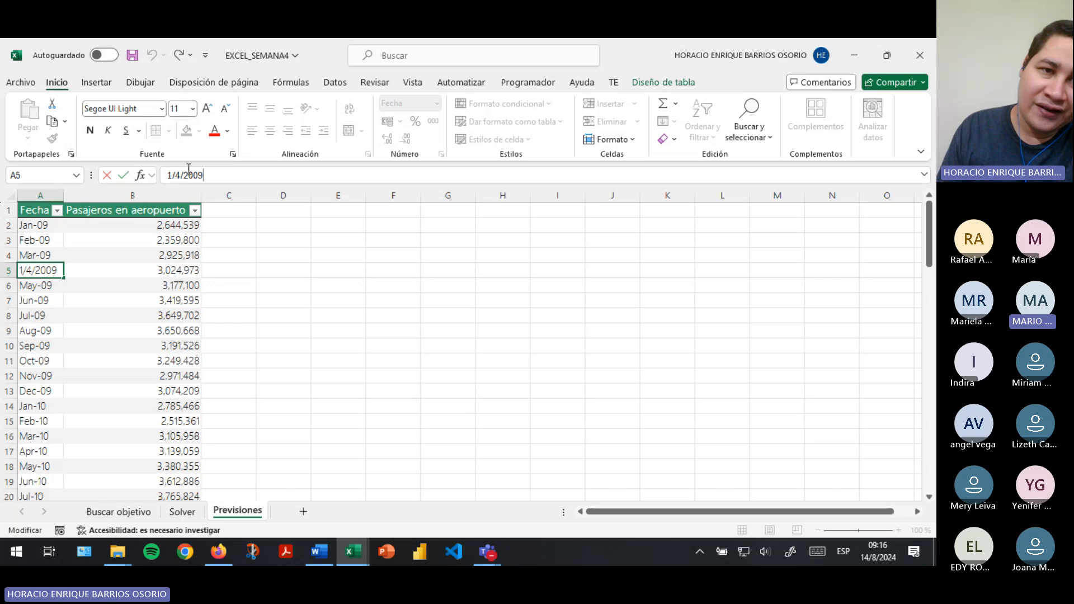
pyautogui.press('Return')
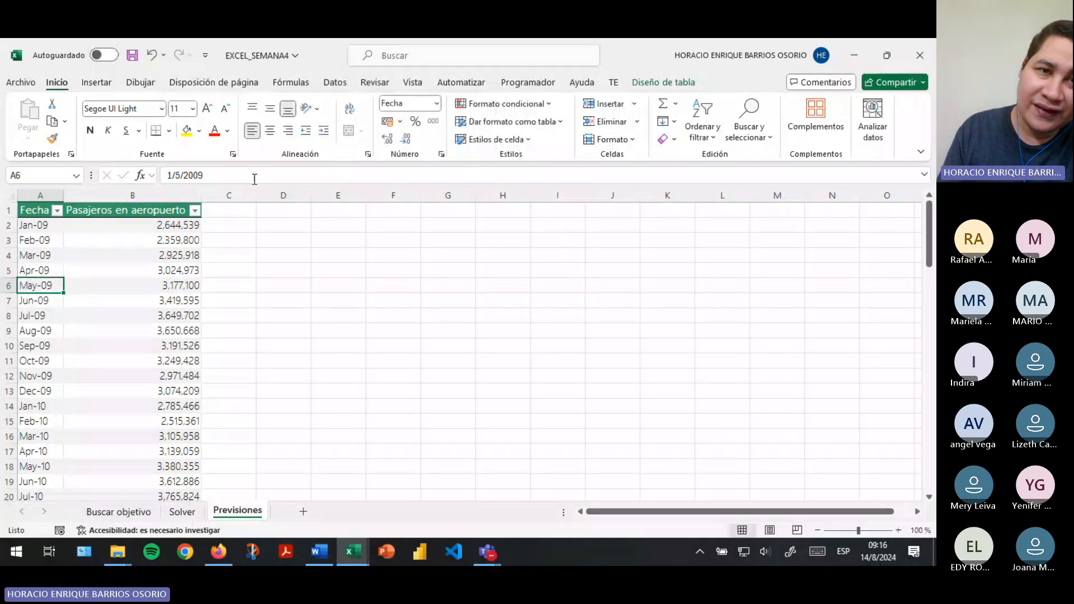
# Select all the Fecha dates from Jan-09 down to Sep-15 and return to the start of the table
pyautogui.moveTo(28, 224)
pyautogui.mouseDown()
pyautogui.moveTo(33, 384)
pyautogui.moveTo(30, 226)
pyautogui.mouseUp()
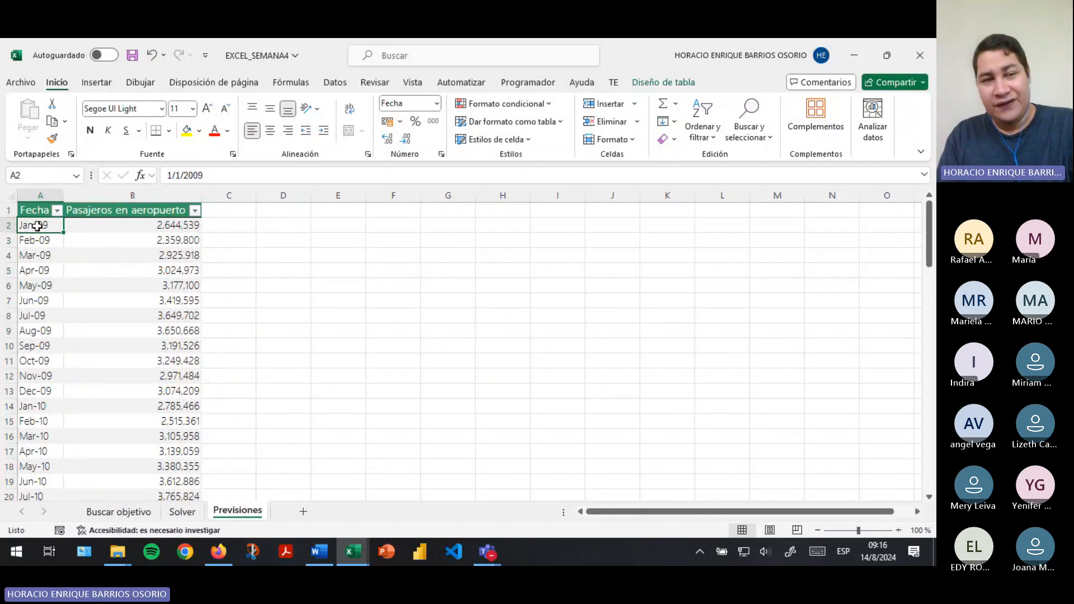
pyautogui.hotkey('ctrl', 'shift', 'Down')
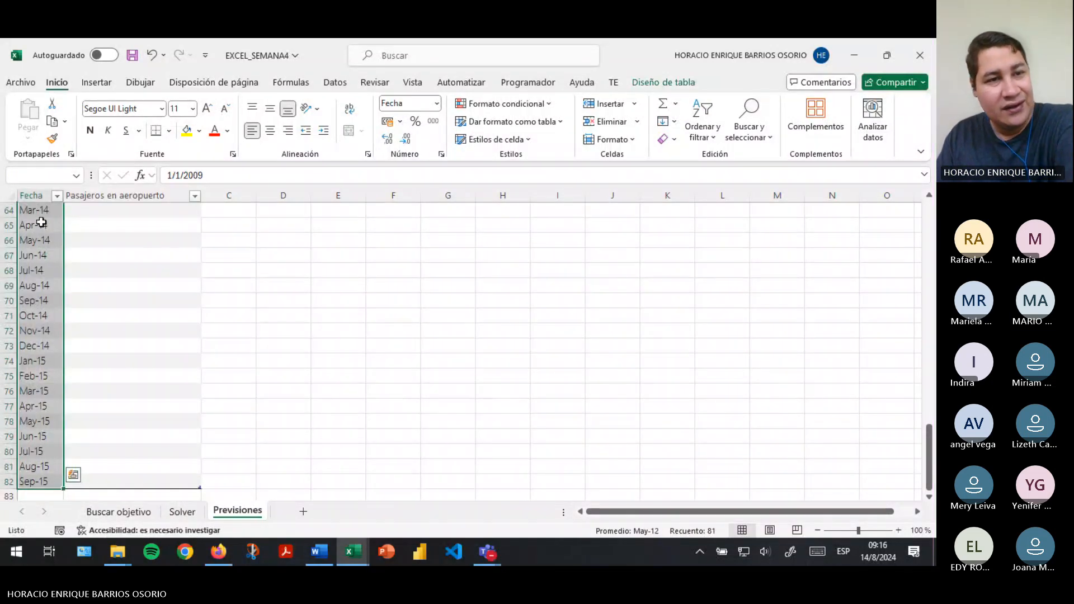
pyautogui.scroll(8, 112, 289)
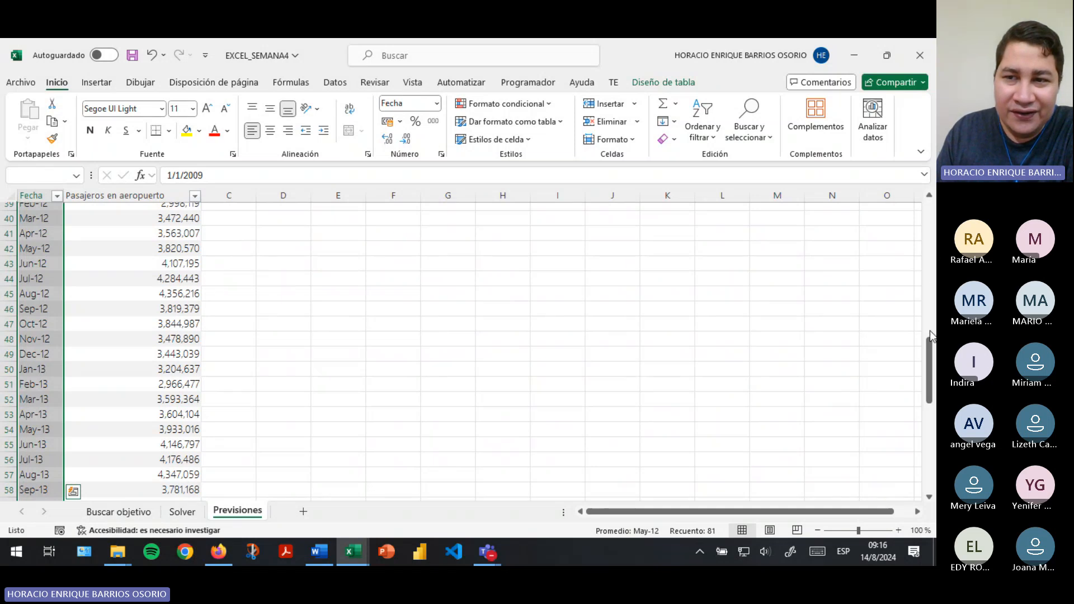
pyautogui.moveTo(932, 335); pyautogui.dragTo(930, 212)
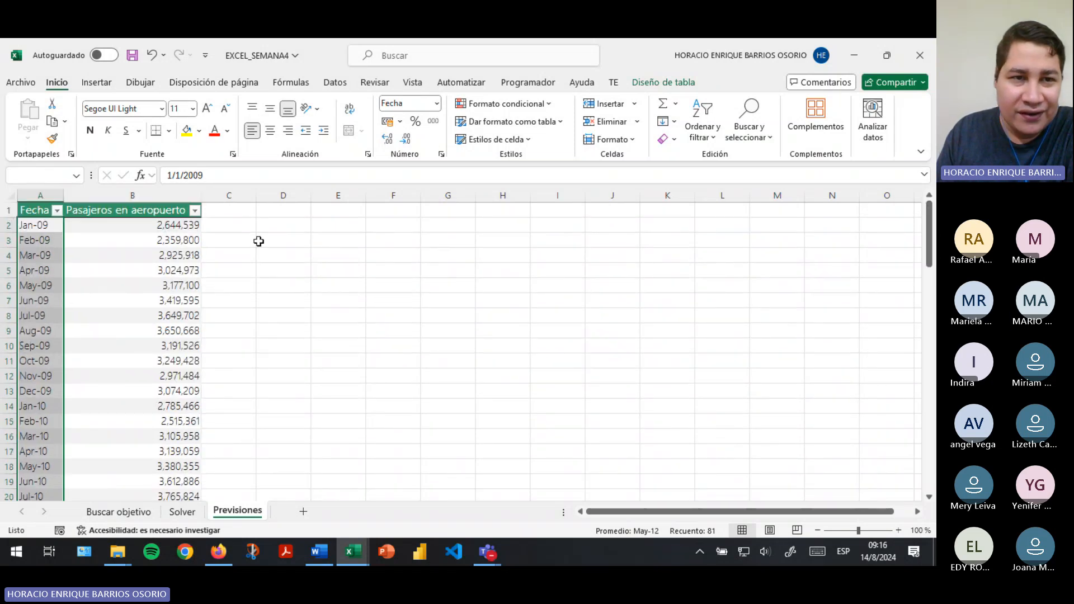
# Select the Pasajeros en aeropuerto column from Jan-09 downwards and check where its recorded figures end
pyautogui.click(133, 224)
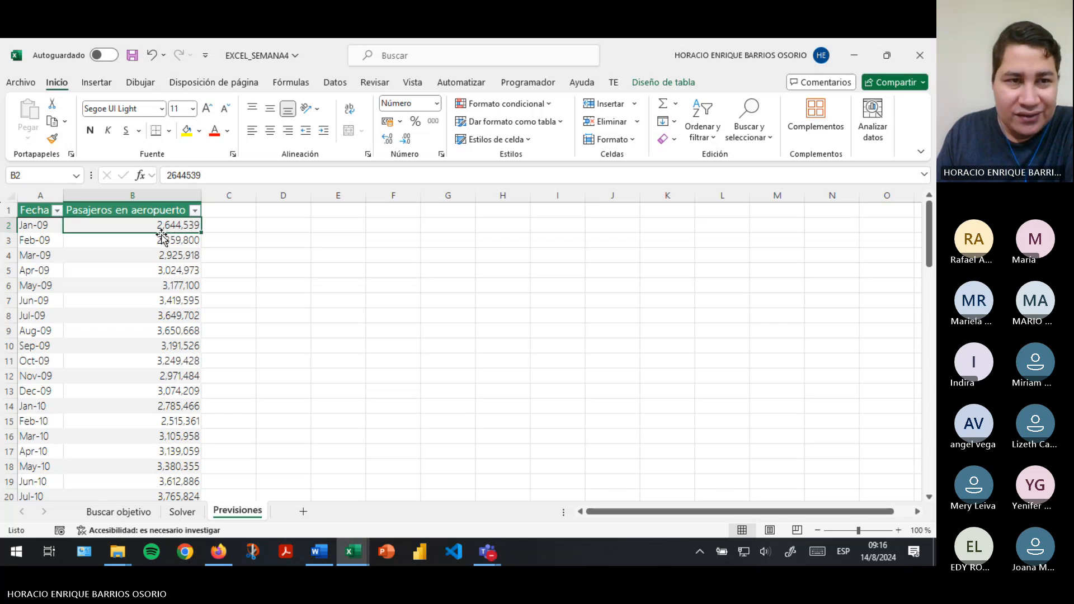
pyautogui.moveTo(179, 220); pyautogui.dragTo(132, 383)
pyautogui.scroll(4, 137, 395)
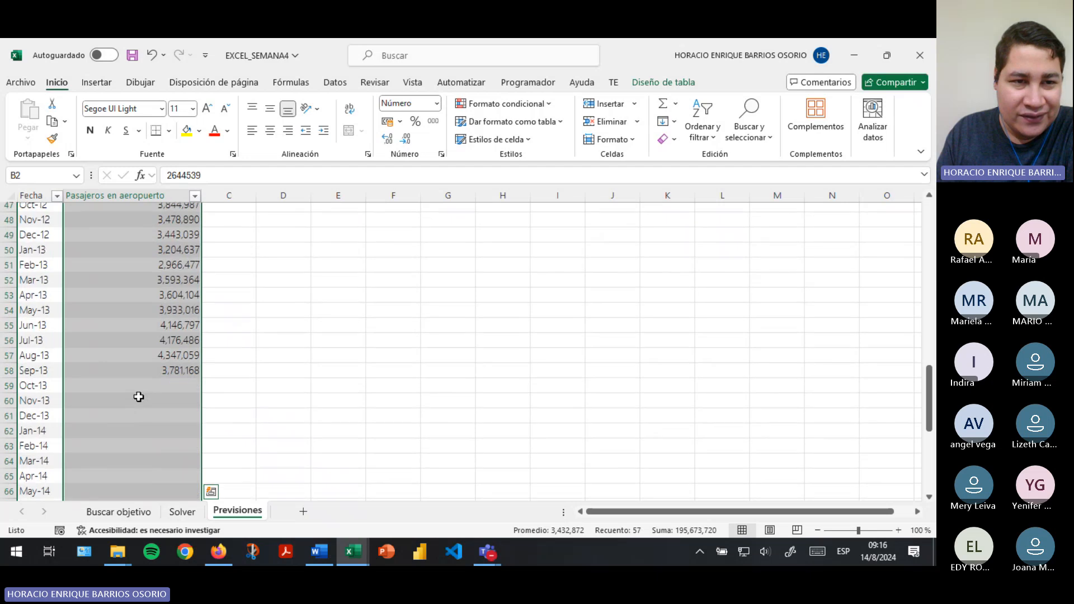
pyautogui.click(143, 356)
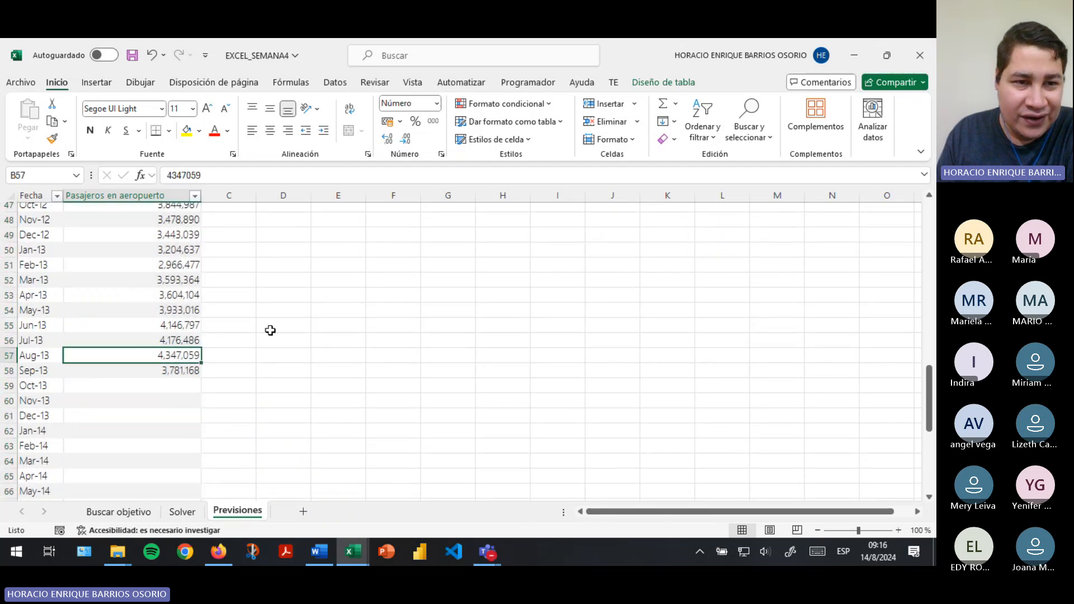
# Load Google Drive in Chrome and return to the EXCEL_SEMANA4 workbook
pyautogui.click(218, 551)
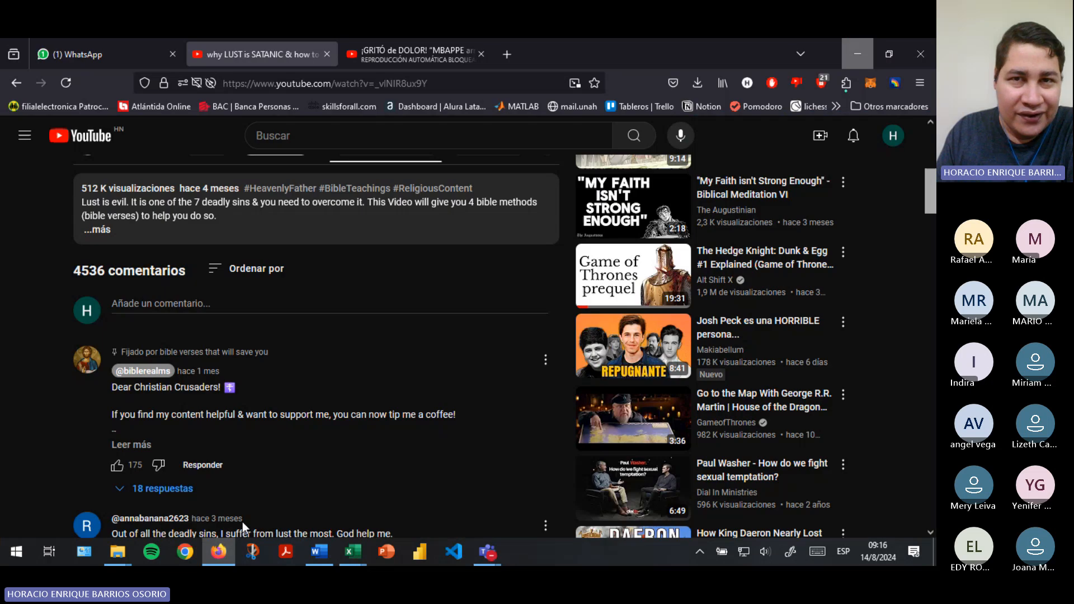
pyautogui.click(844, 49)
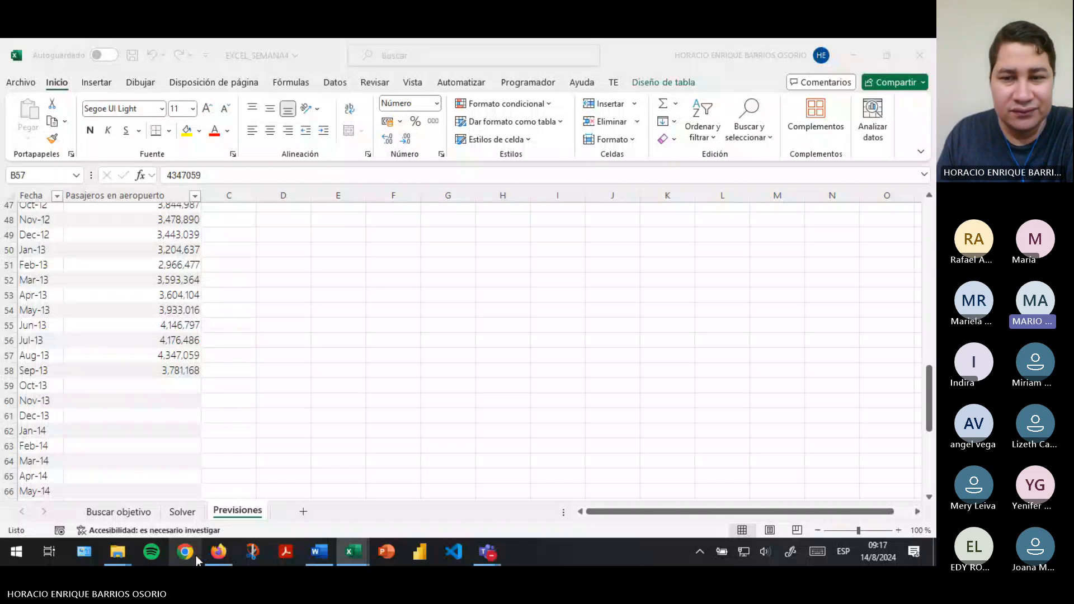
pyautogui.click(185, 552)
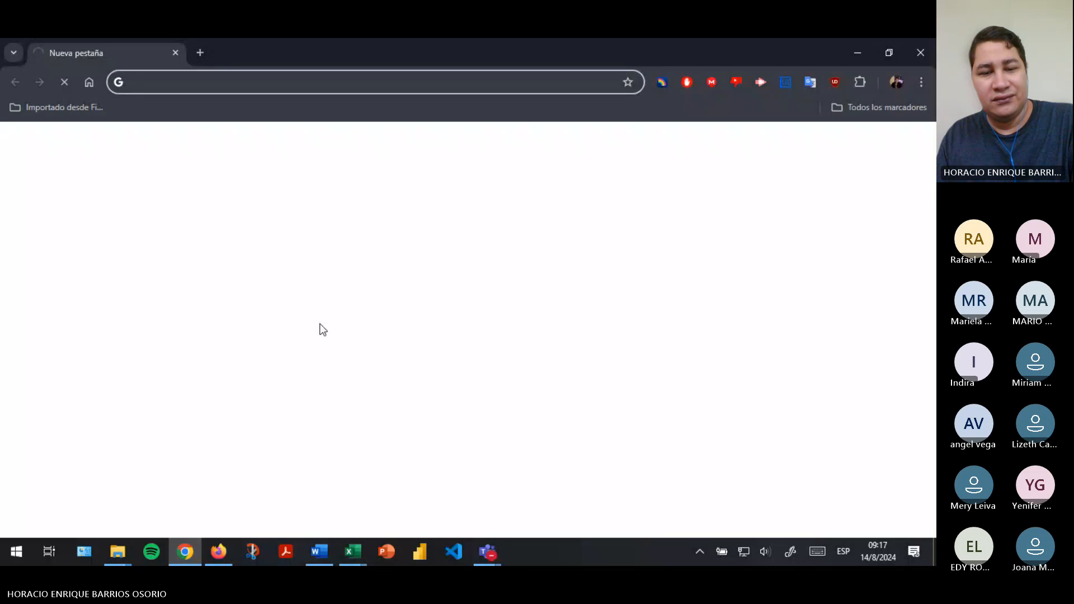
pyautogui.write('dr')
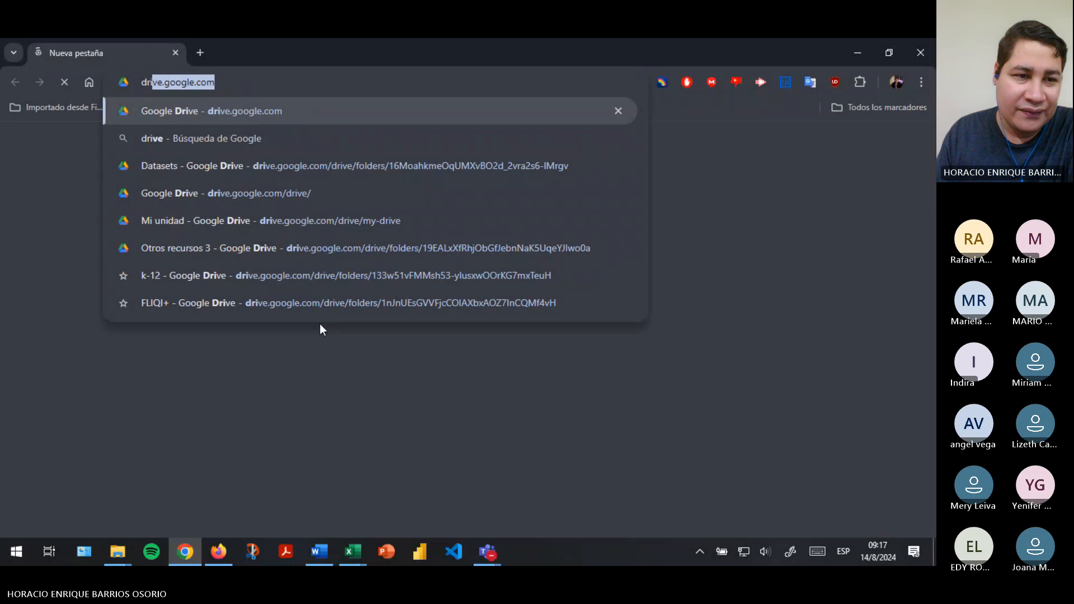
pyautogui.press('Return')
pyautogui.click(196, 554)
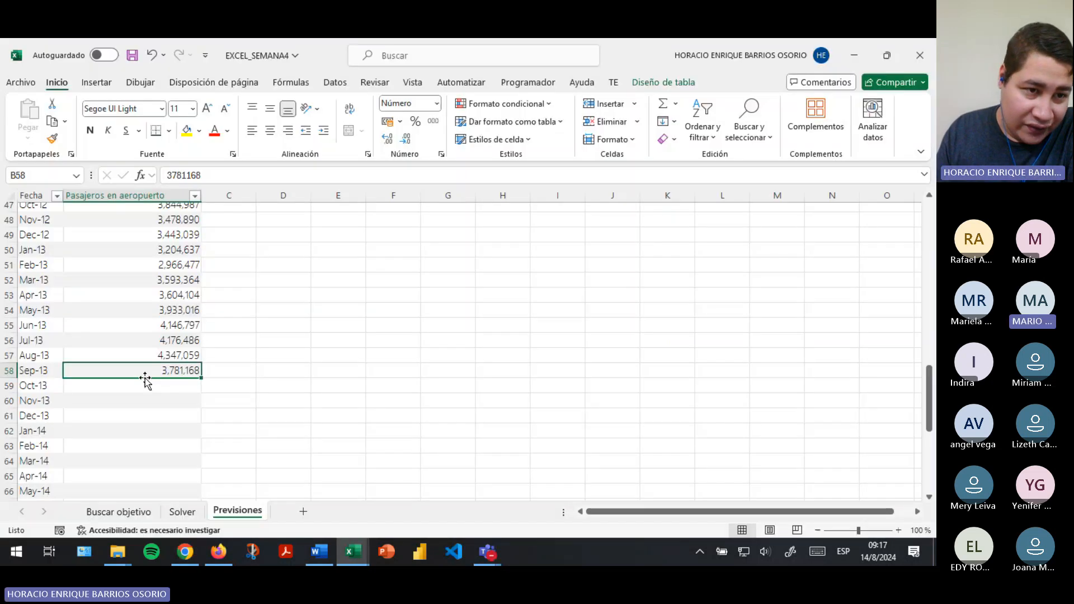
# Review the Sep-13 passenger record and the blank passenger cells from Oct-13 to Sep-15
pyautogui.click(42, 371)
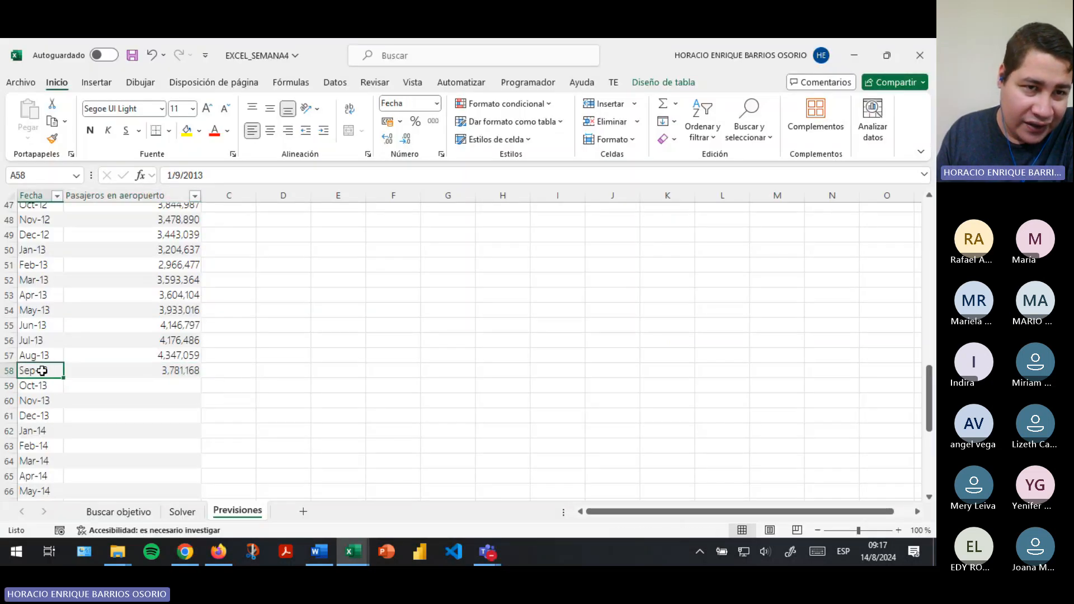
pyautogui.click(161, 369)
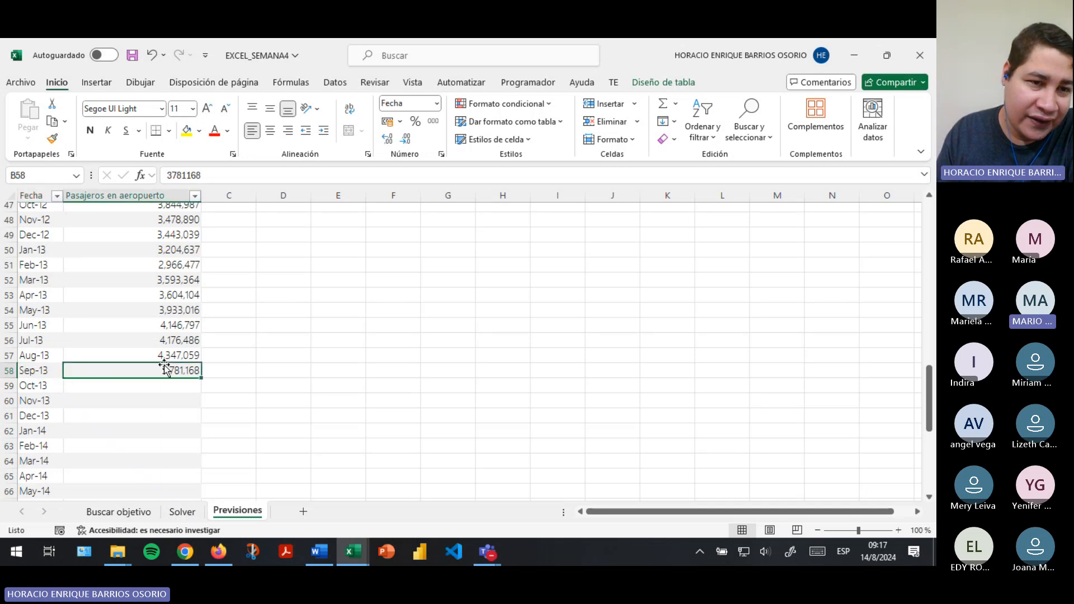
pyautogui.click(173, 385)
pyautogui.moveTo(173, 386); pyautogui.dragTo(125, 461)
pyautogui.click(124, 461)
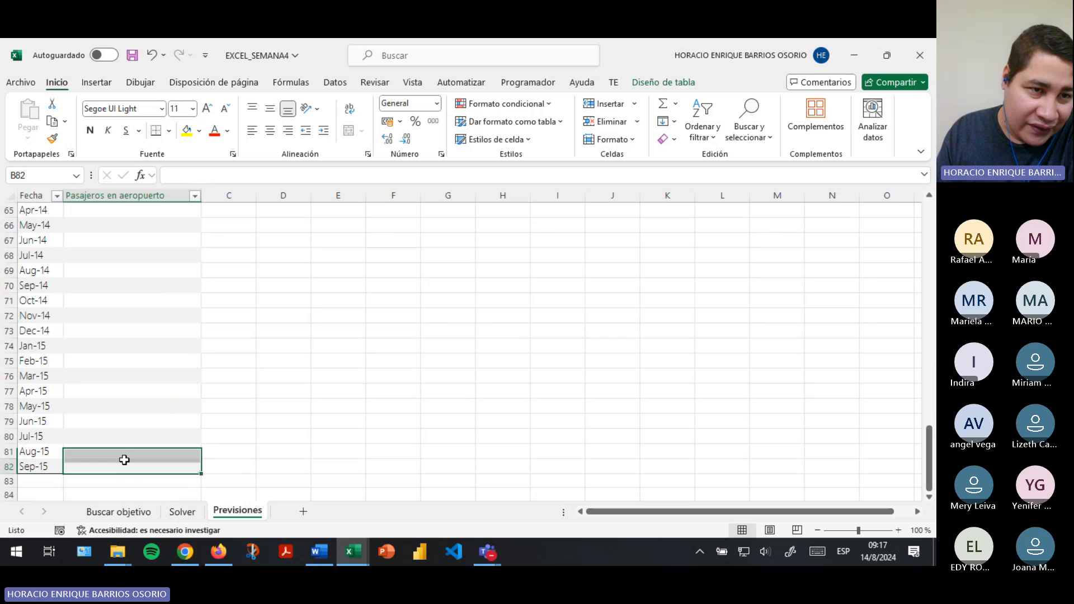
pyautogui.scroll(7, 124, 460)
pyautogui.click(107, 449)
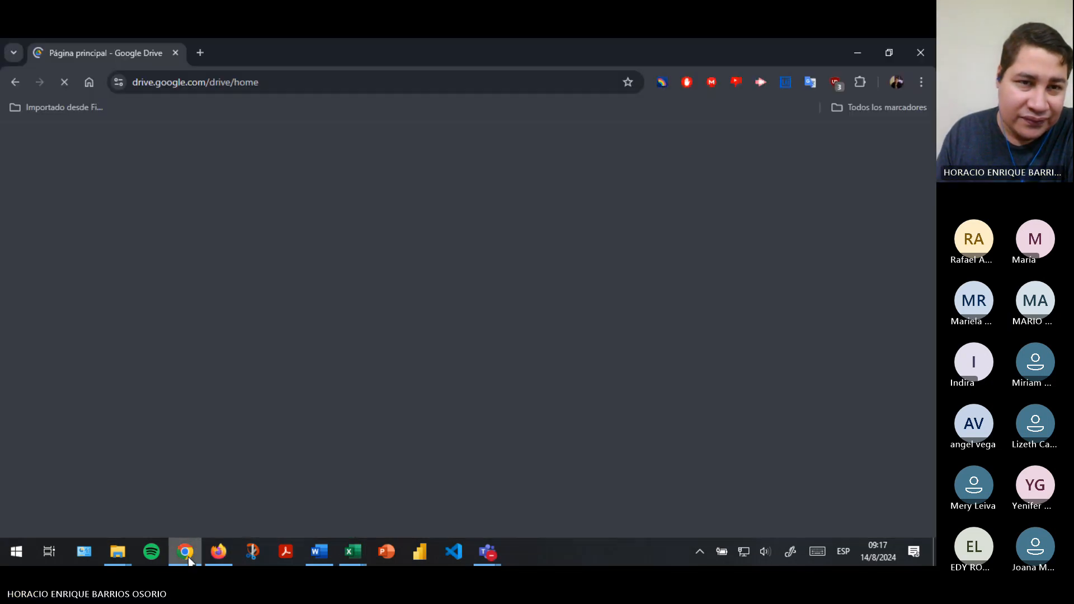
# Switch to Google Drive in Chrome and locate annual-co2-emissions-per-country.csv in the Datos de ejemplo folder of EXCEL II-PRO 2024
pyautogui.click(186, 552)
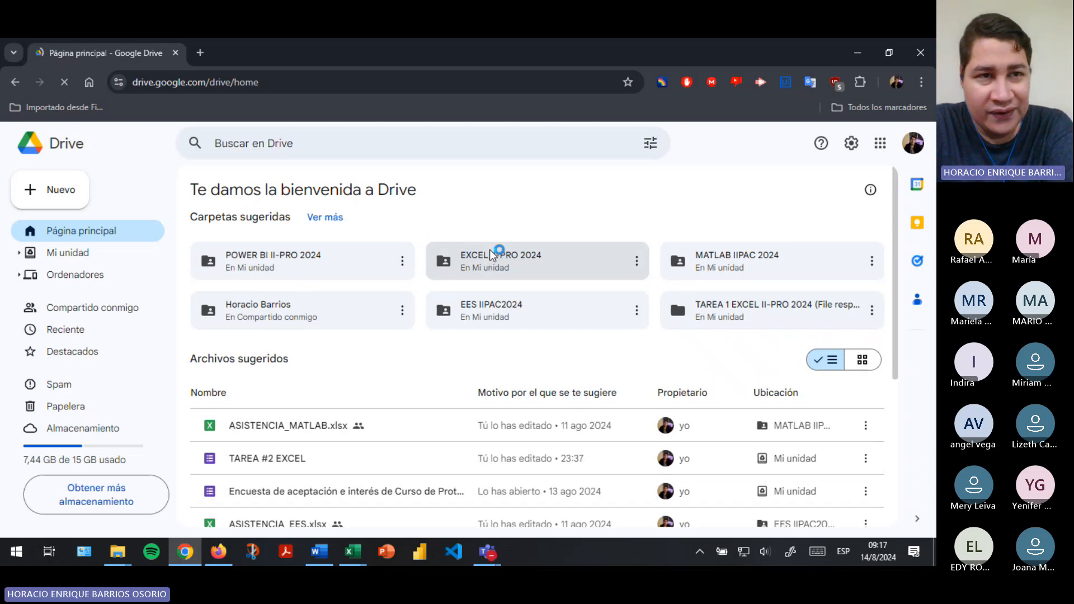
pyautogui.click(492, 256)
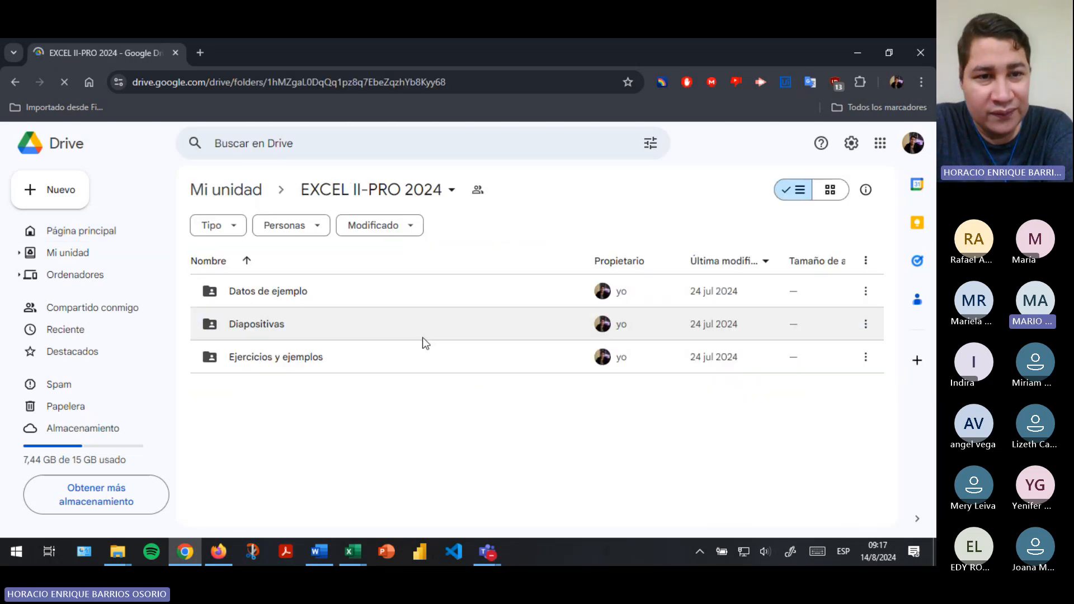
pyautogui.doubleClick(285, 301)
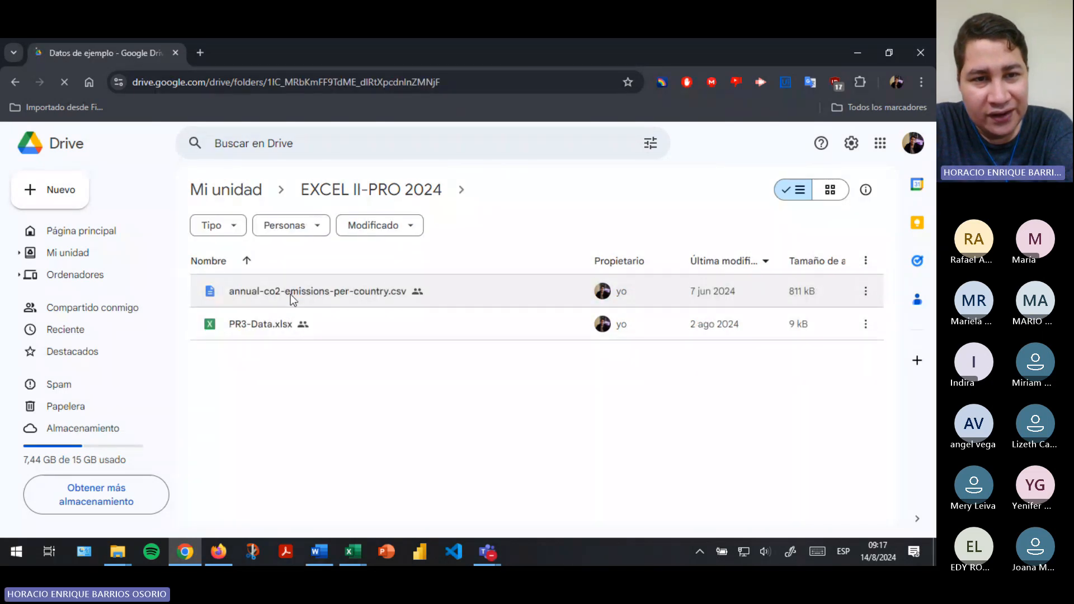
pyautogui.click(290, 294)
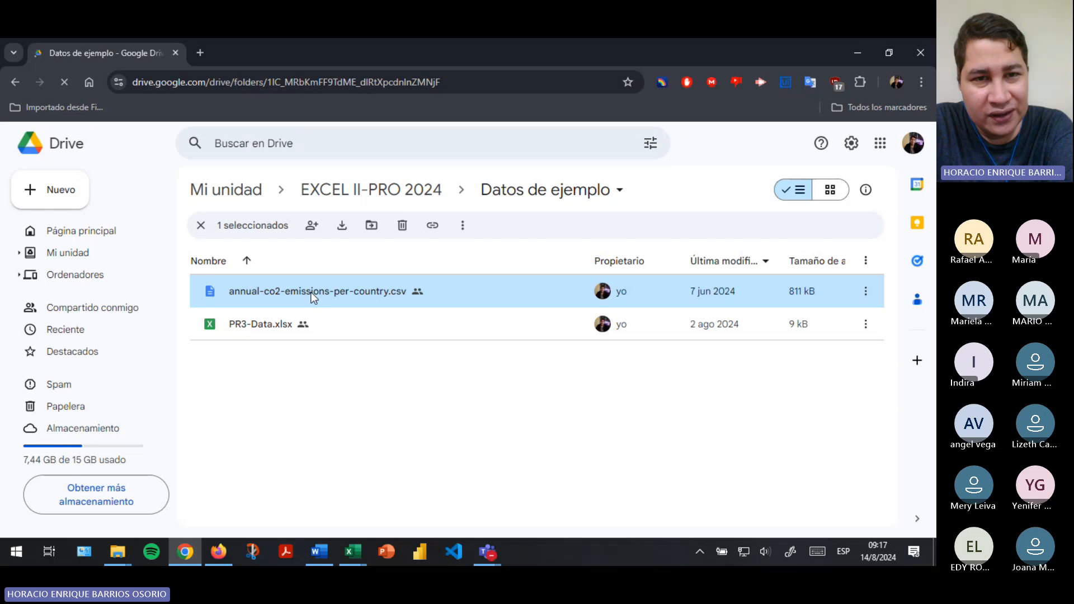
# Locate EXCEL_SEMANA4.xlsx in the Ejercicios y ejemplos folder of EXCEL II-PRO 2024, and close the Drive page
pyautogui.click(358, 193)
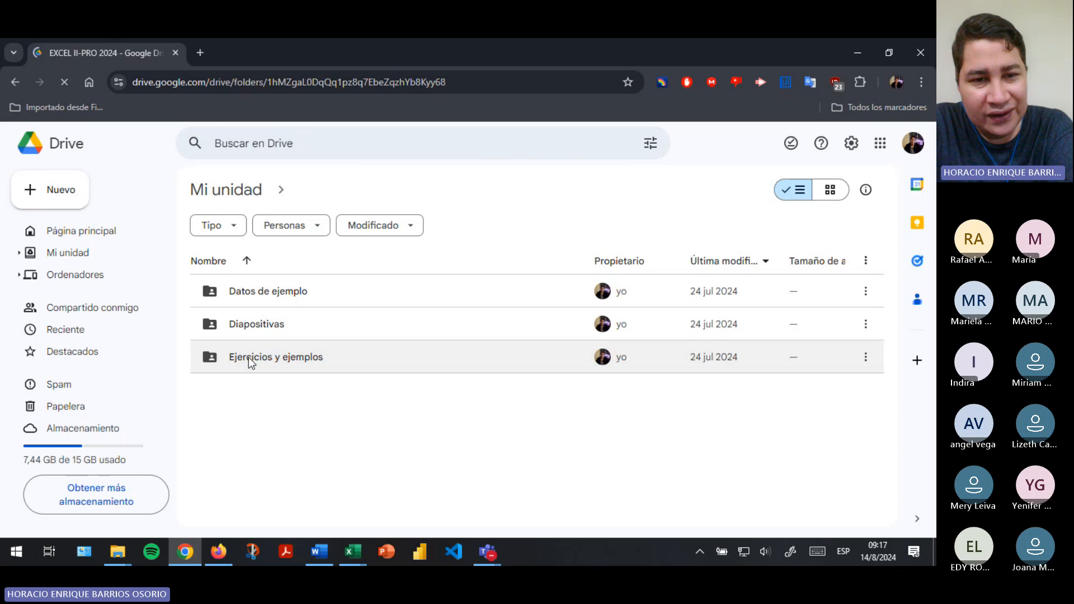
pyautogui.doubleClick(250, 362)
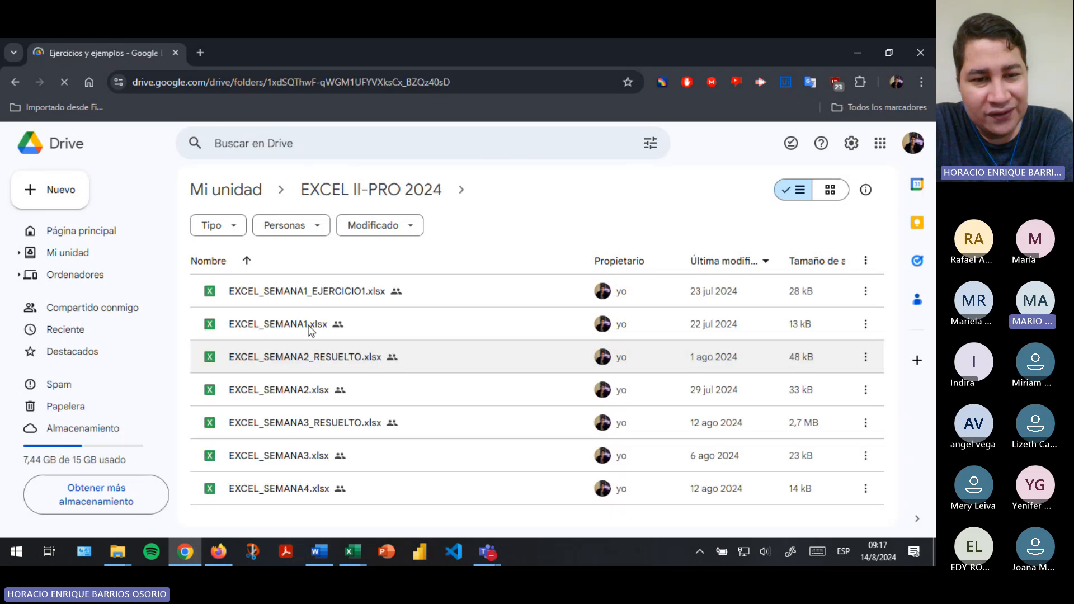
pyautogui.click(319, 493)
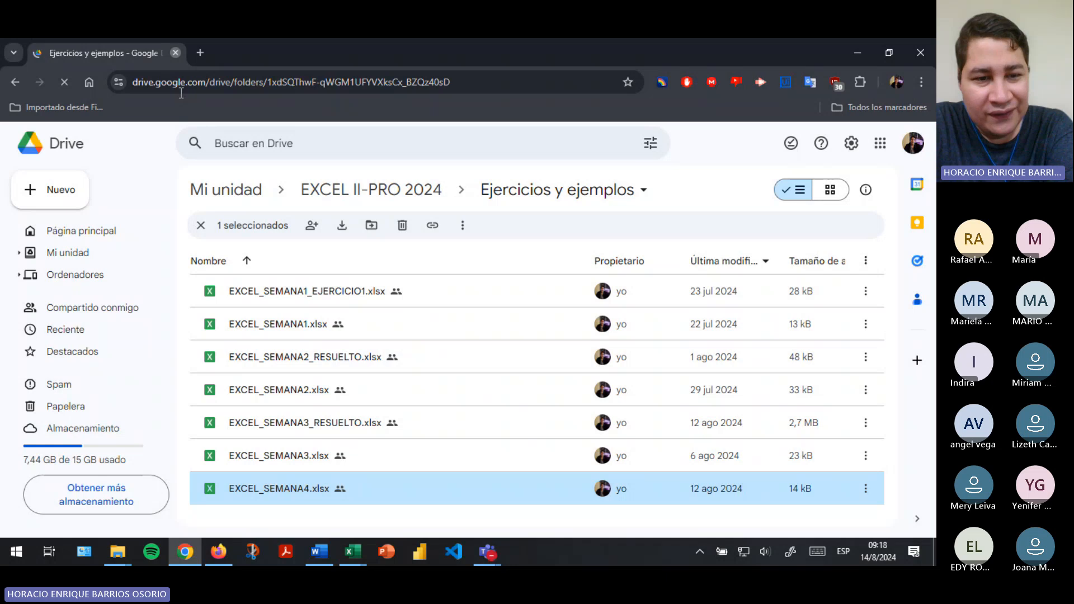
pyautogui.click(175, 53)
# Show the Buscar objetivo and Solver sheets of the EXCEL_SEMANA4 workbook and return to the Previsiones sheet
pyautogui.click(185, 514)
pyautogui.click(125, 514)
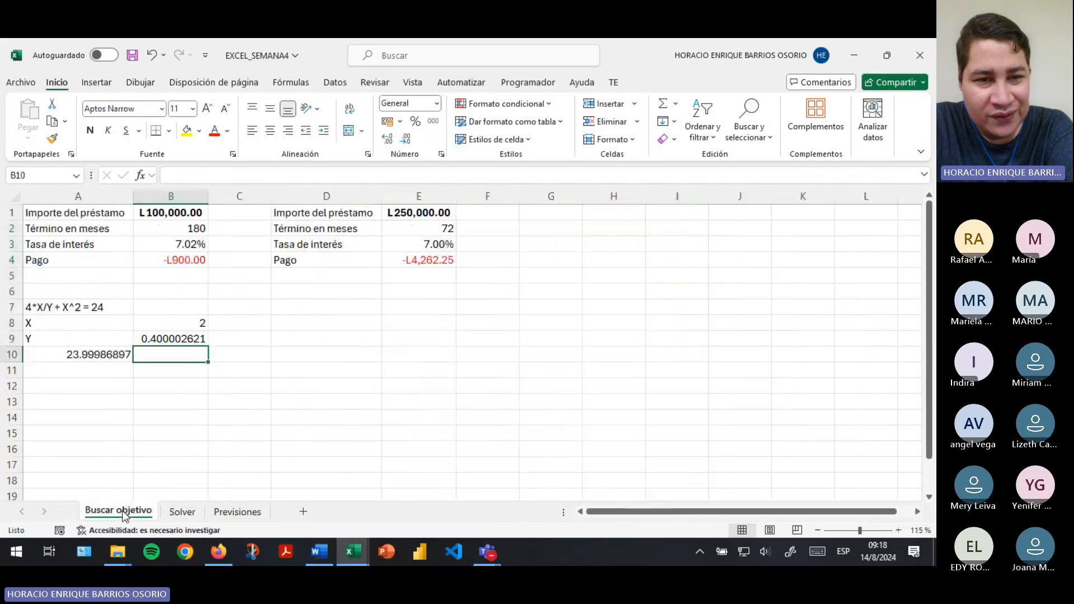
pyautogui.click(195, 513)
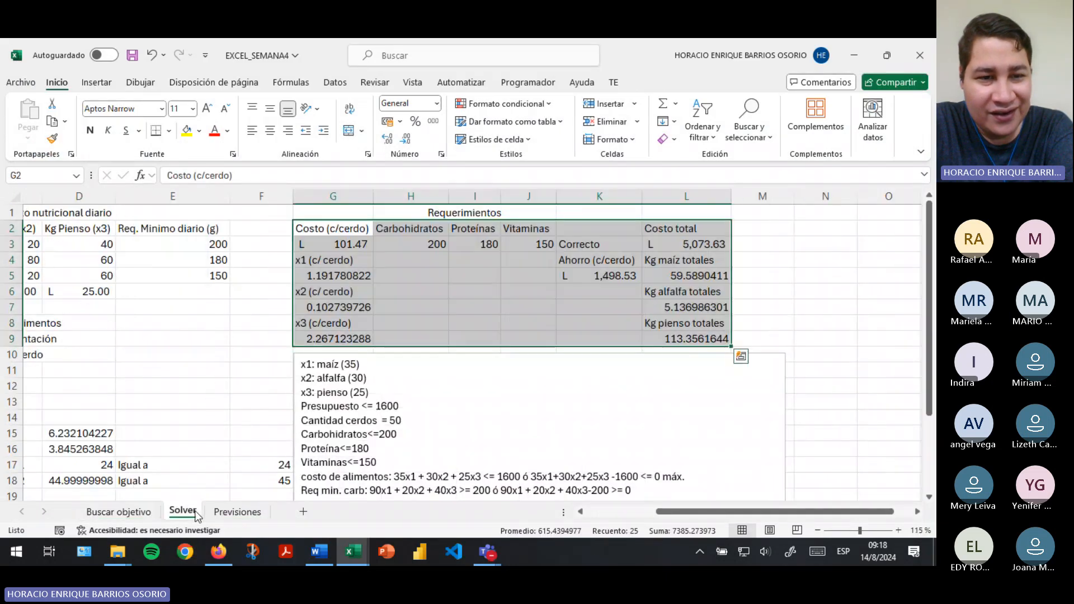
pyautogui.click(227, 514)
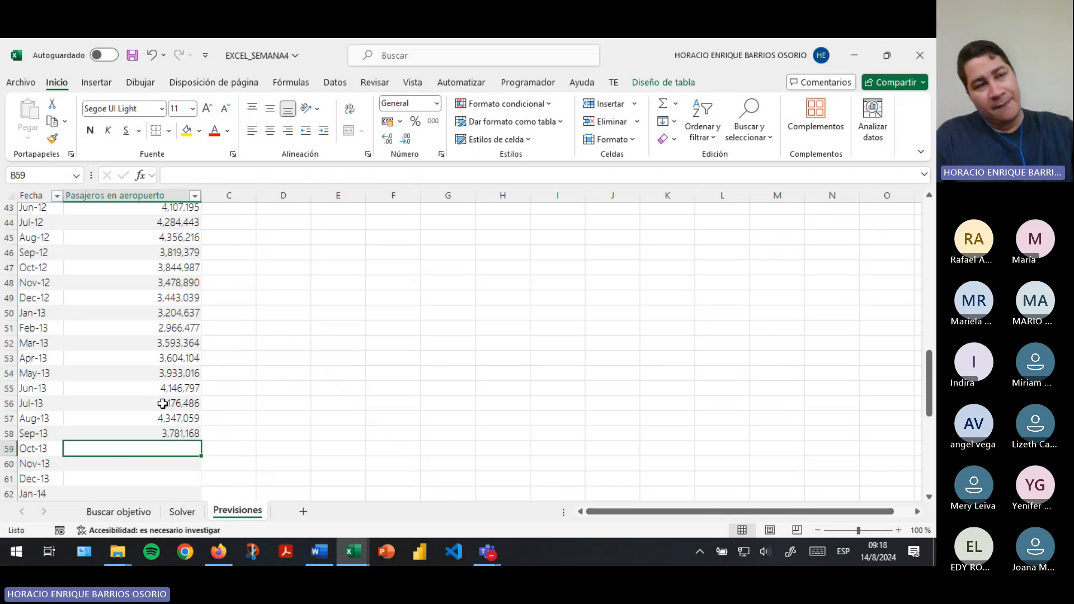
# Examine the known passenger figures up to Sep-13 and the empty cells from Oct-13 onwards that need forecasting
pyautogui.click(149, 383)
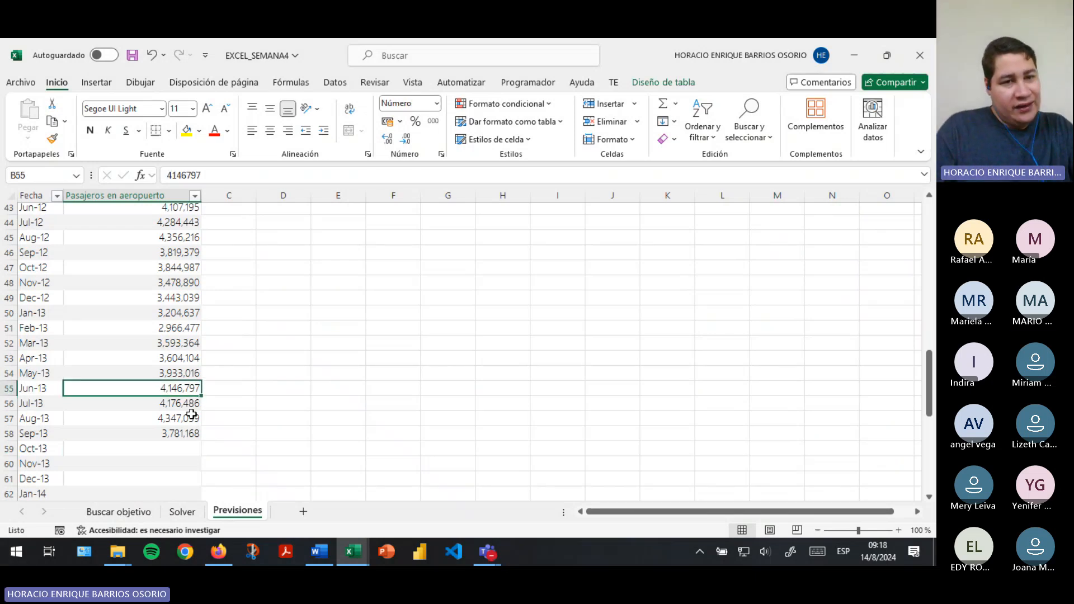
pyautogui.click(173, 434)
pyautogui.scroll(-4, 124, 297)
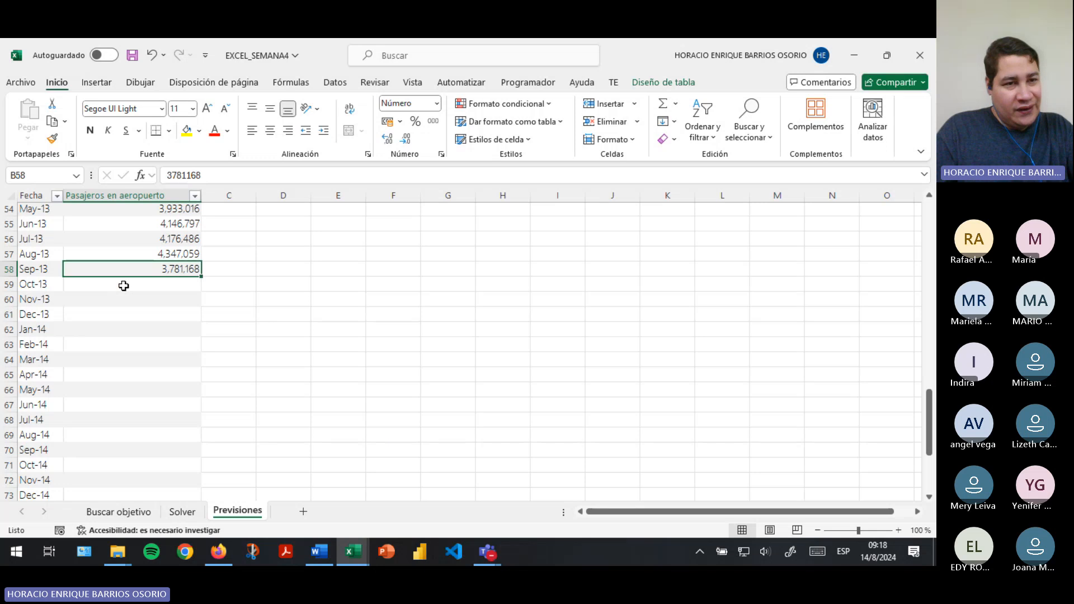
pyautogui.click(50, 279)
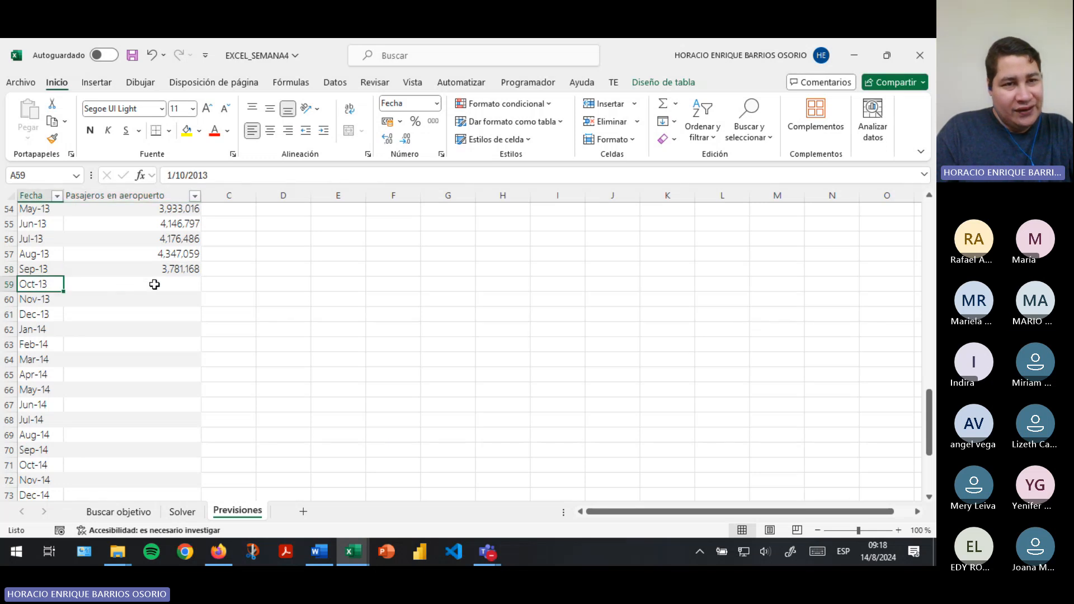
pyautogui.moveTo(155, 284); pyautogui.dragTo(168, 469)
pyautogui.scroll(11, 167, 391)
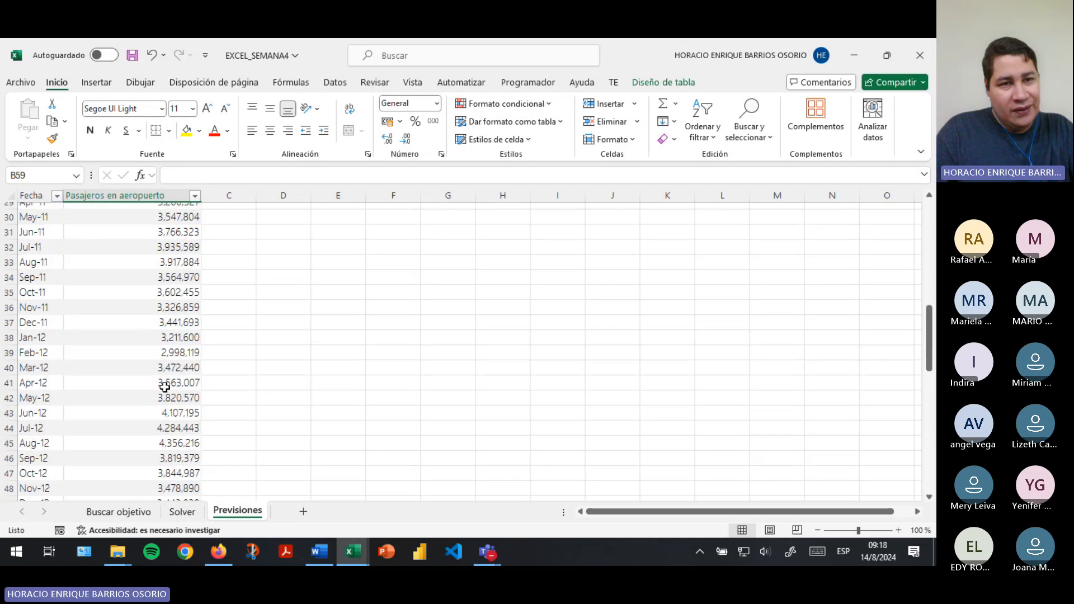
# Open the arguments of the statistical function PRONOSTICO.ETS for the Oct-13 passengers in cell B59, keeping the table columns uncovered
pyautogui.scroll(10, 147, 360)
pyautogui.scroll(-20, 114, 345)
pyautogui.scroll(6, 146, 338)
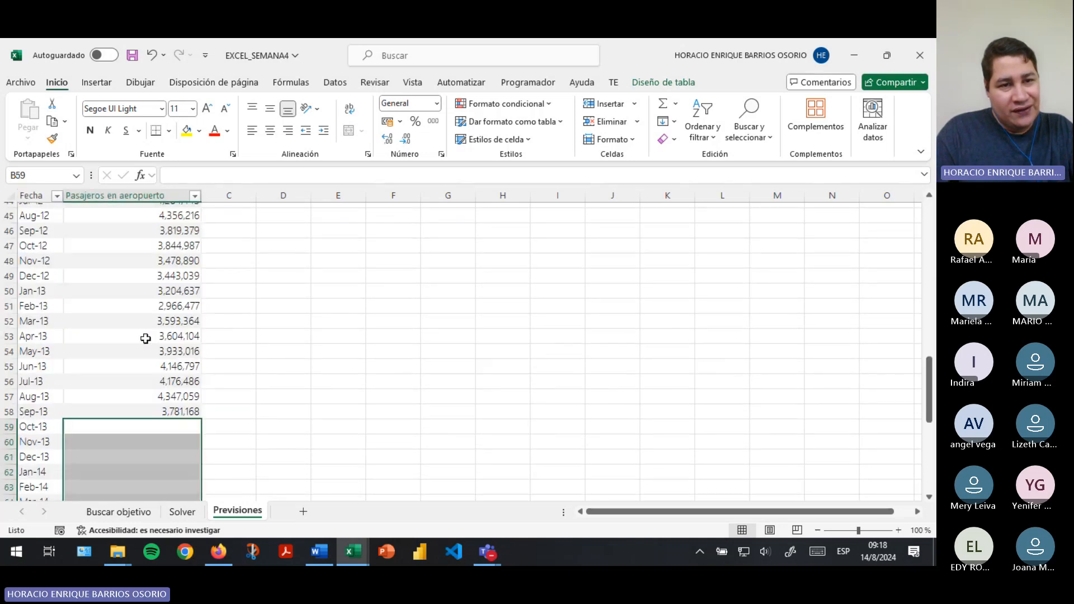
pyautogui.click(169, 428)
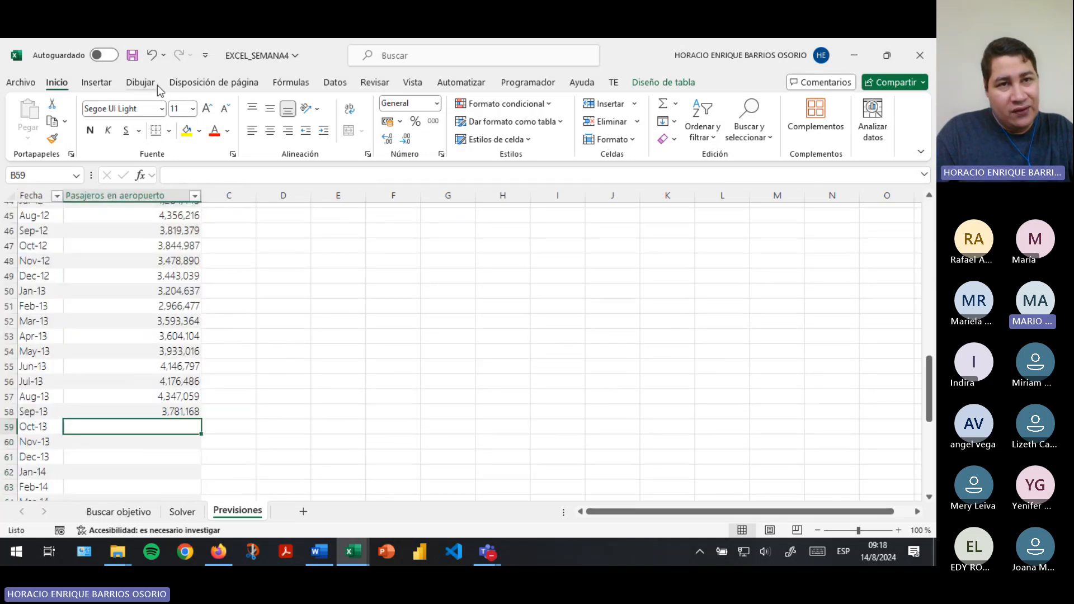
pyautogui.click(289, 82)
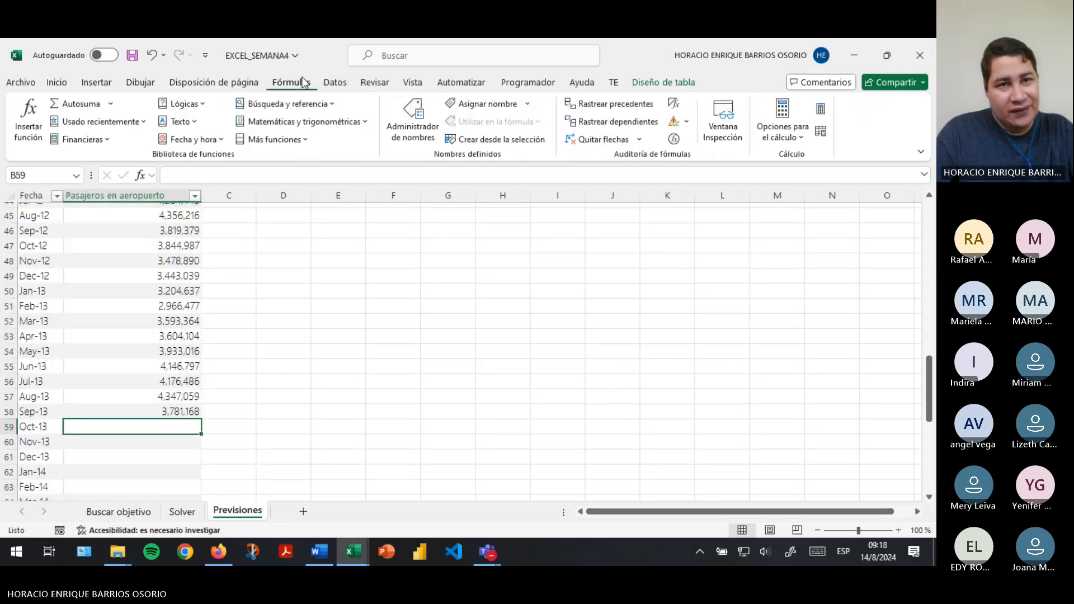
pyautogui.click(271, 139)
pyautogui.moveTo(296, 169)
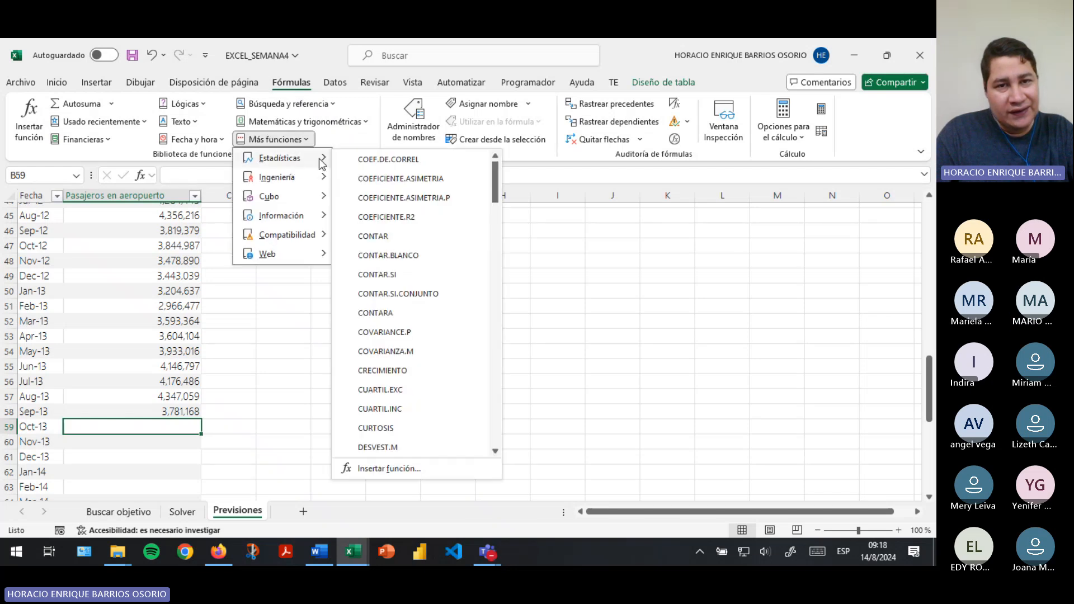
pyautogui.scroll(-15, 427, 389)
pyautogui.scroll(-10, 427, 387)
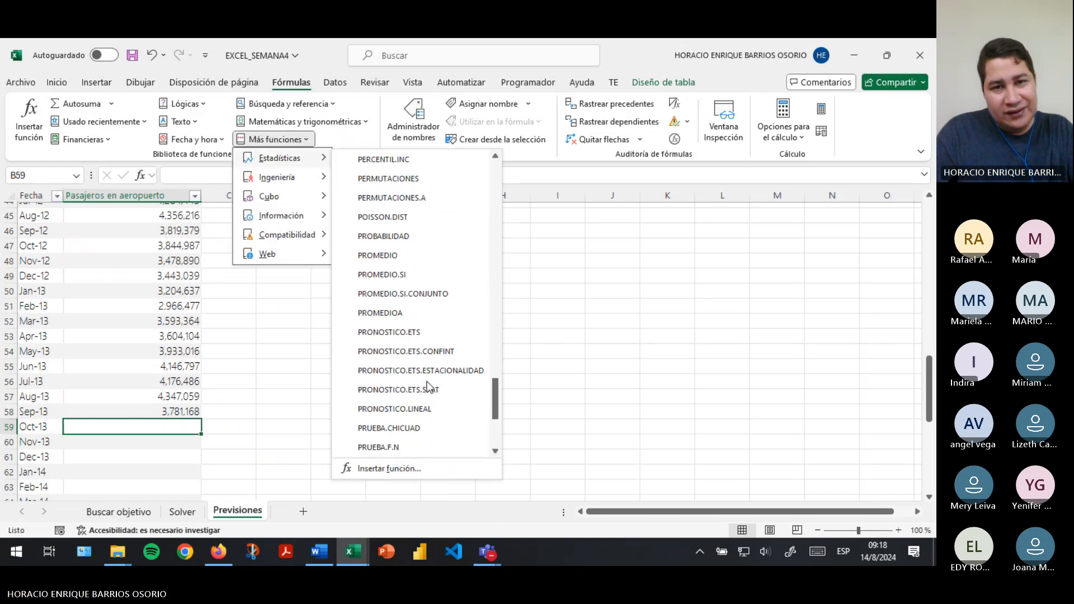
pyautogui.scroll(4, 427, 387)
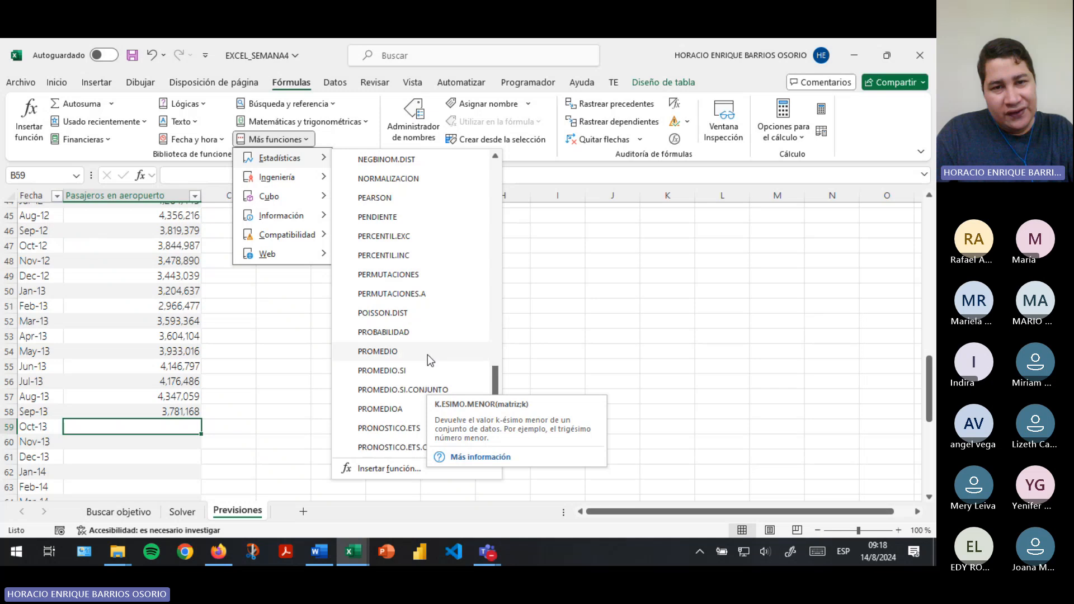
pyautogui.scroll(-1, 392, 438)
pyautogui.scroll(-1, 391, 438)
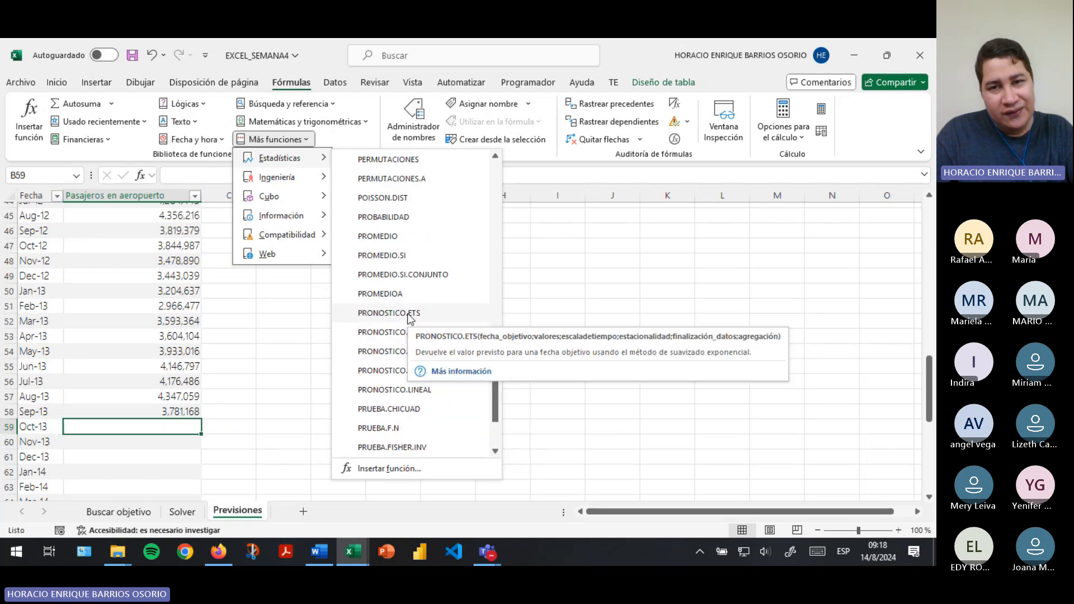
pyautogui.click(409, 314)
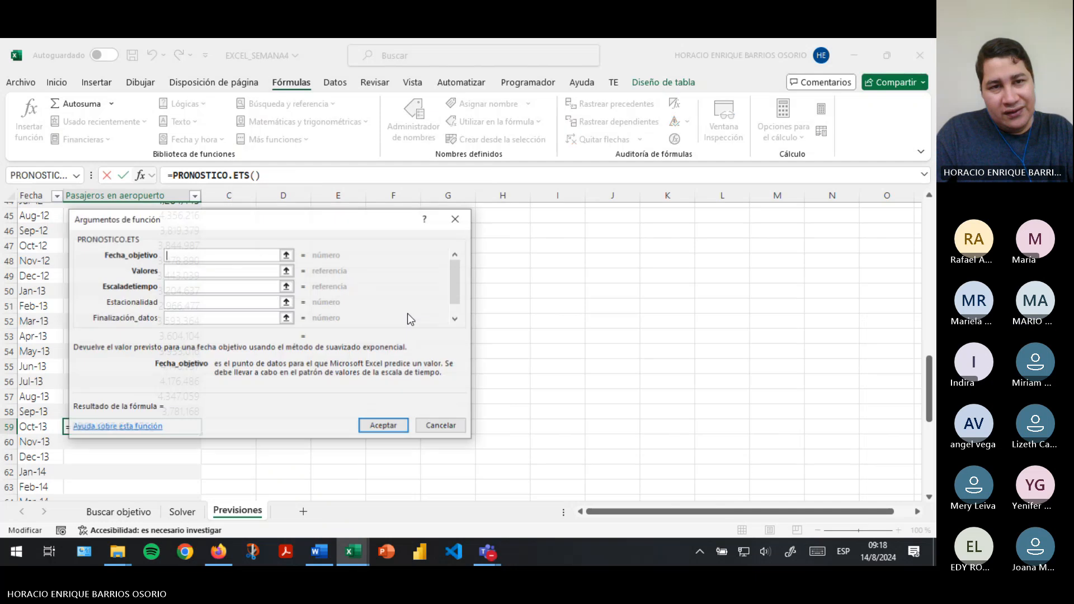
pyautogui.moveTo(361, 220); pyautogui.dragTo(558, 209)
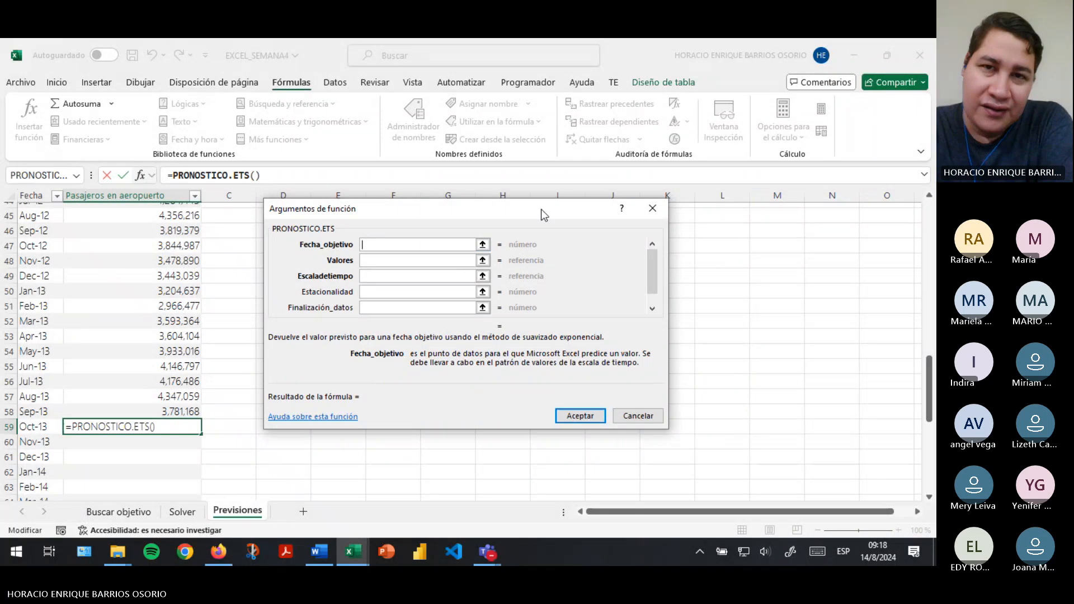
# Examine the Fecha_objetivo, Valores and Escaladetiempo arguments of PRONOSTICO.ETS against the table's dates and passenger figures
pyautogui.click(386, 262)
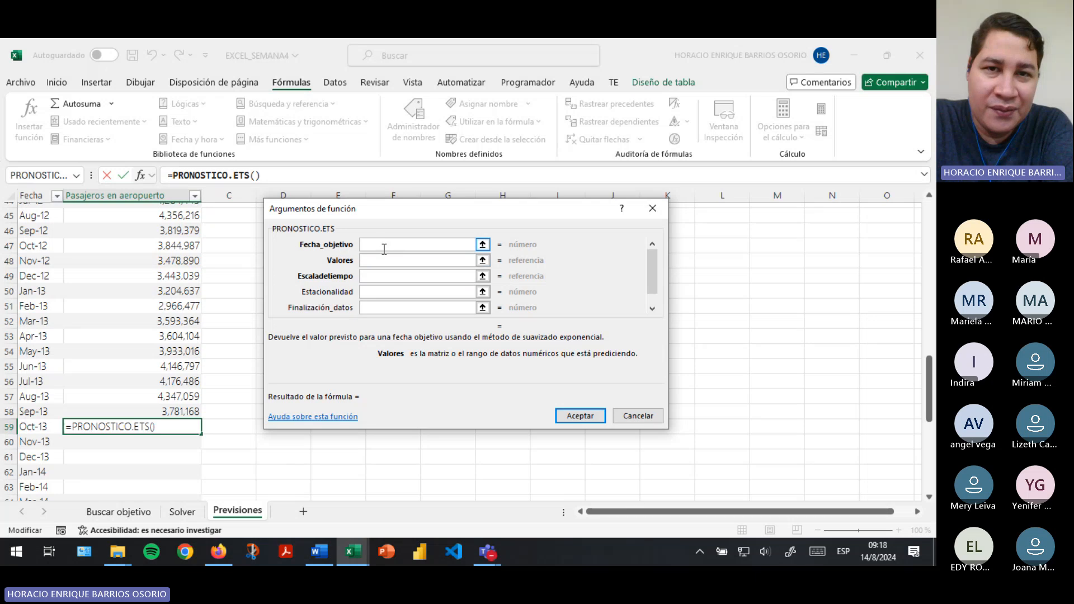
pyautogui.click(383, 244)
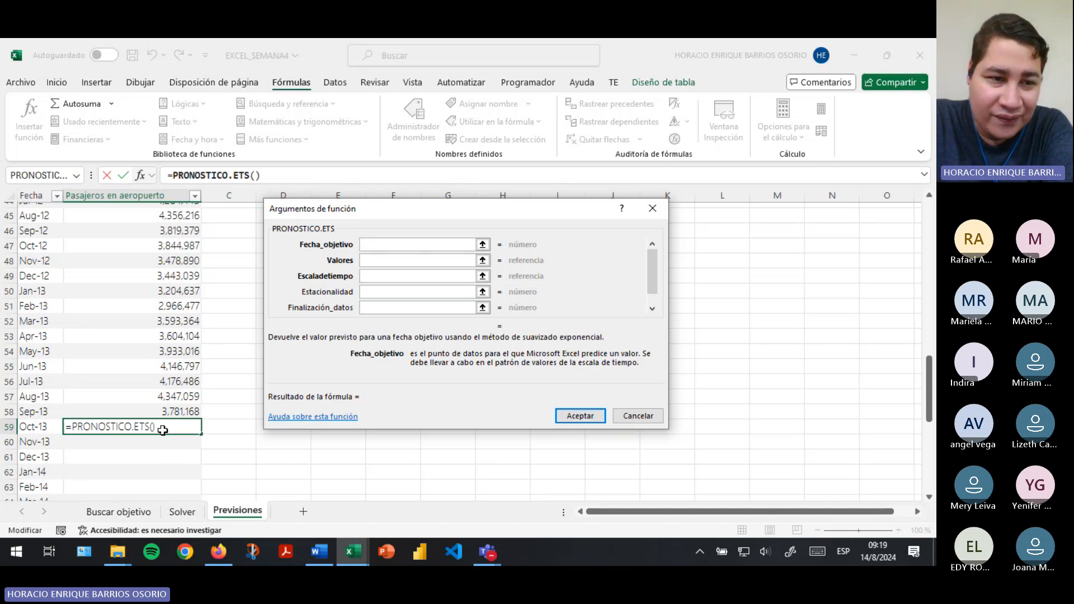
pyautogui.scroll(-3, 137, 401)
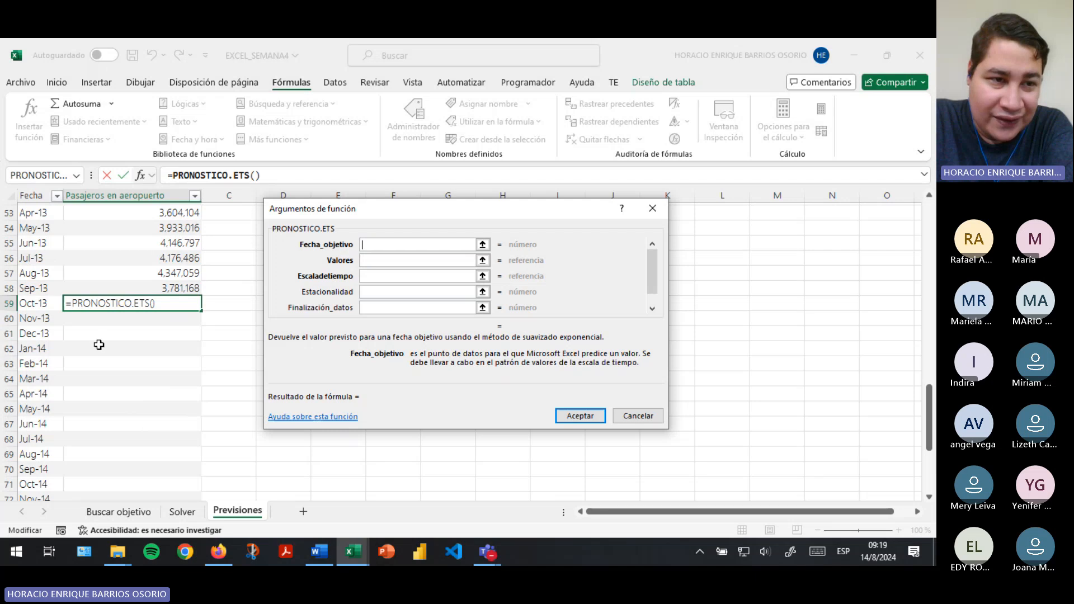
pyautogui.scroll(-5, 99, 344)
pyautogui.scroll(5, 153, 347)
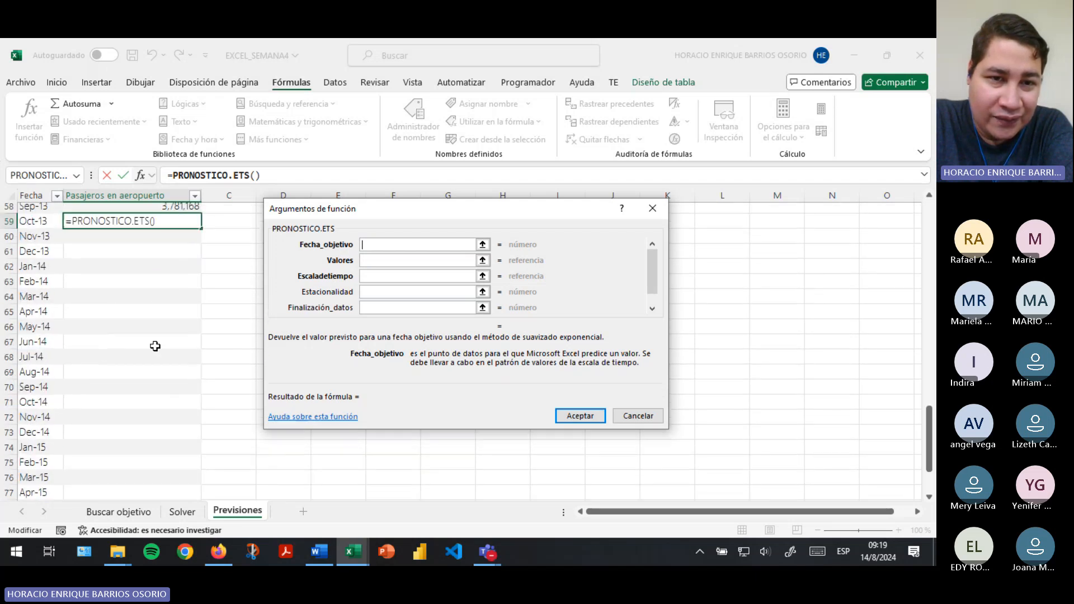
pyautogui.click(386, 259)
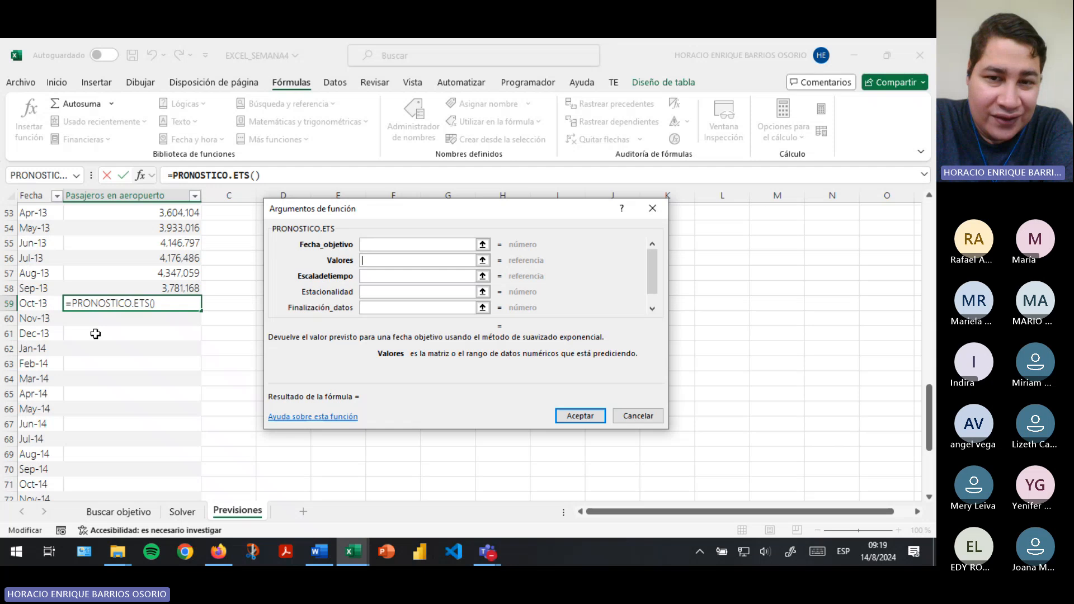
pyautogui.scroll(6, 153, 293)
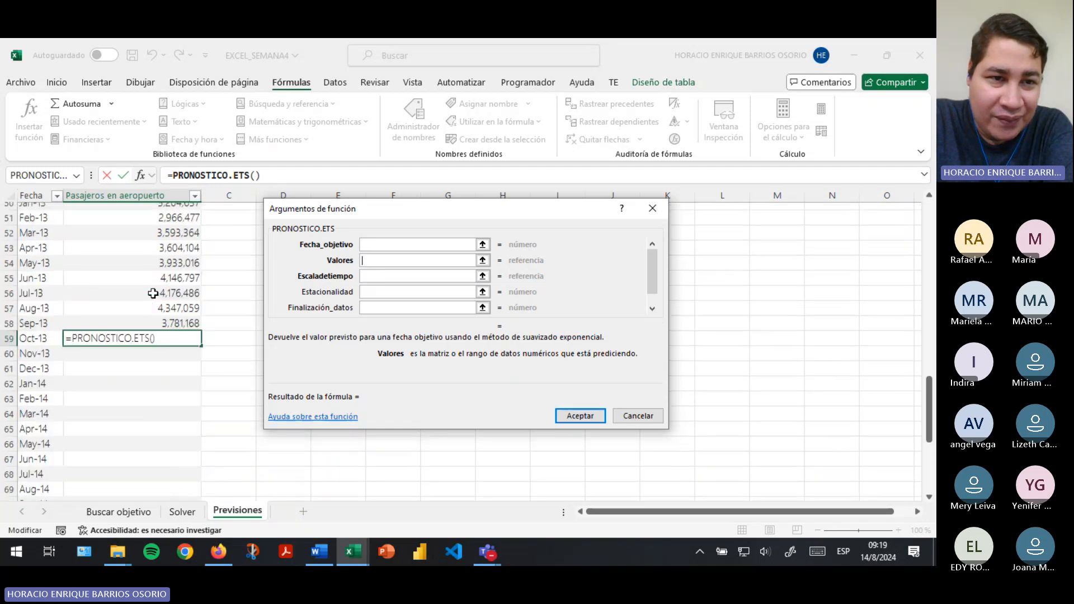
pyautogui.click(389, 278)
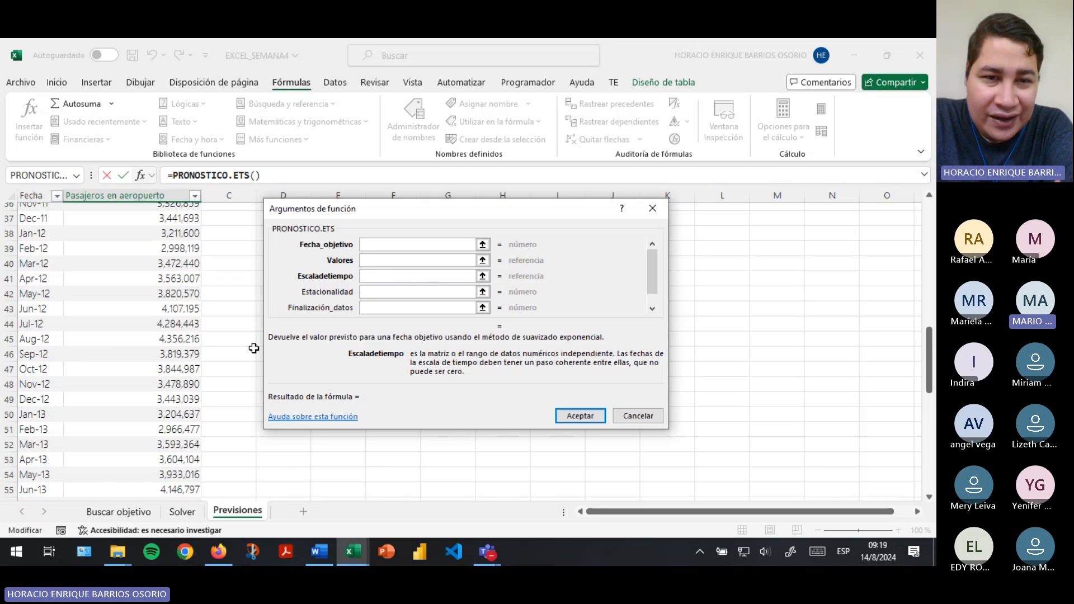
pyautogui.scroll(12, 65, 371)
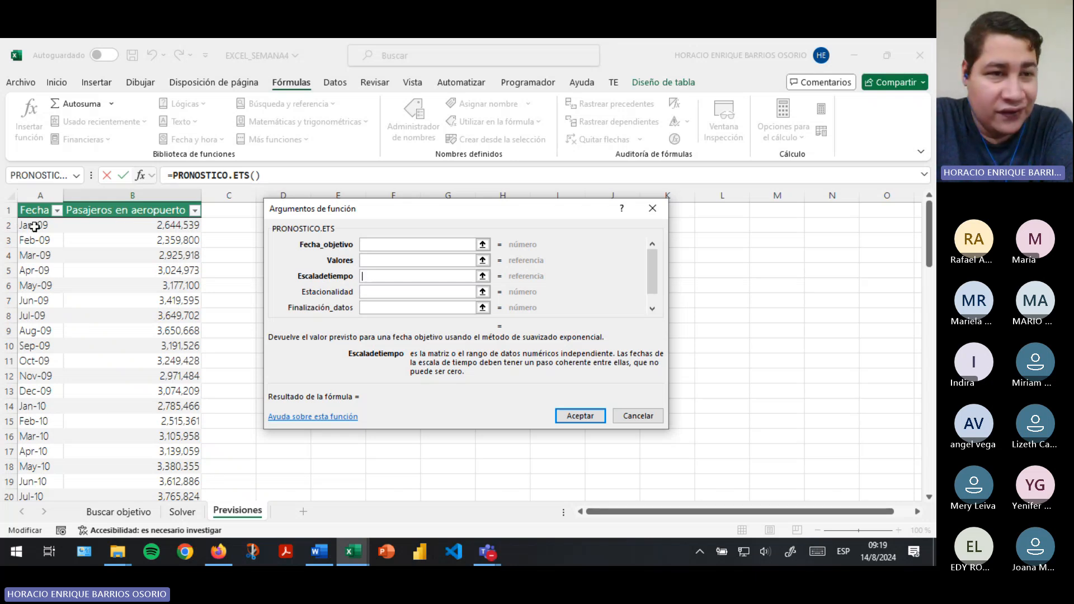
pyautogui.scroll(-17, 34, 361)
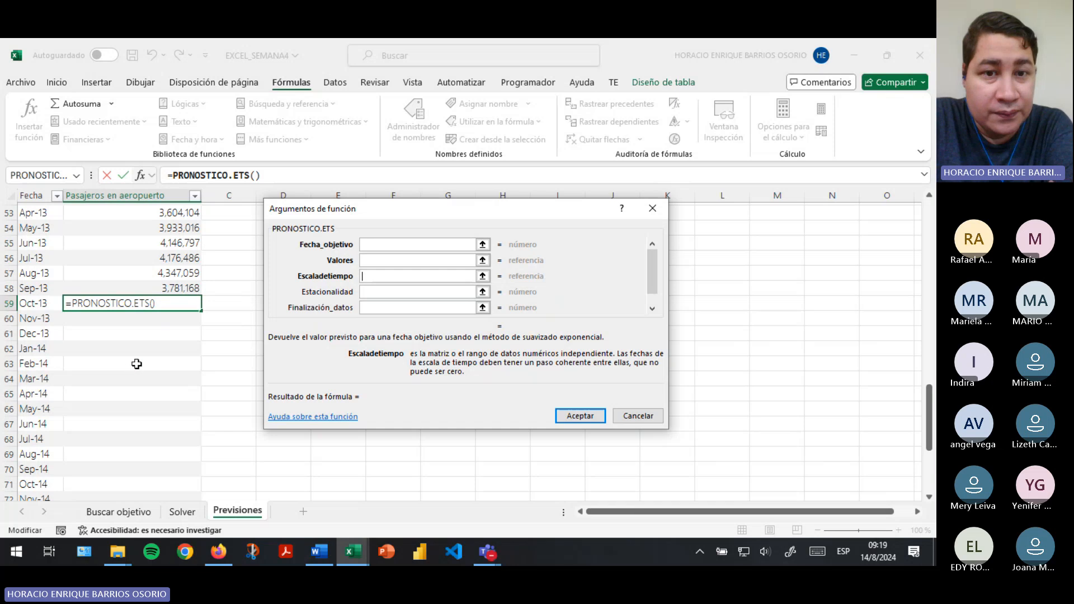
# Read the descriptions of the optional Estacionalidad and Finalización_datos arguments, and cancel the function
pyautogui.click(366, 294)
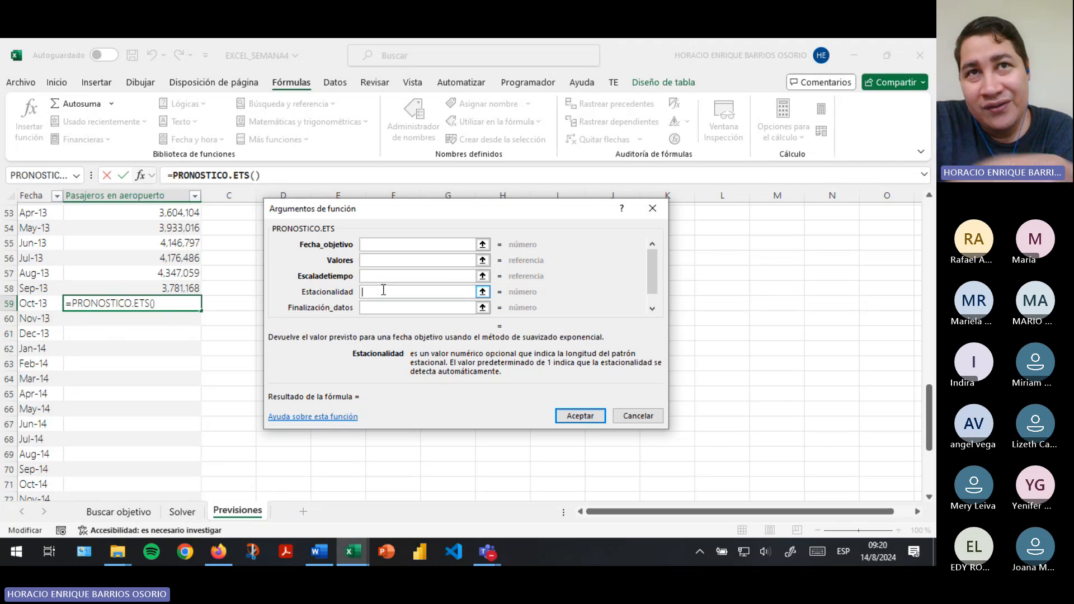
pyautogui.click(391, 307)
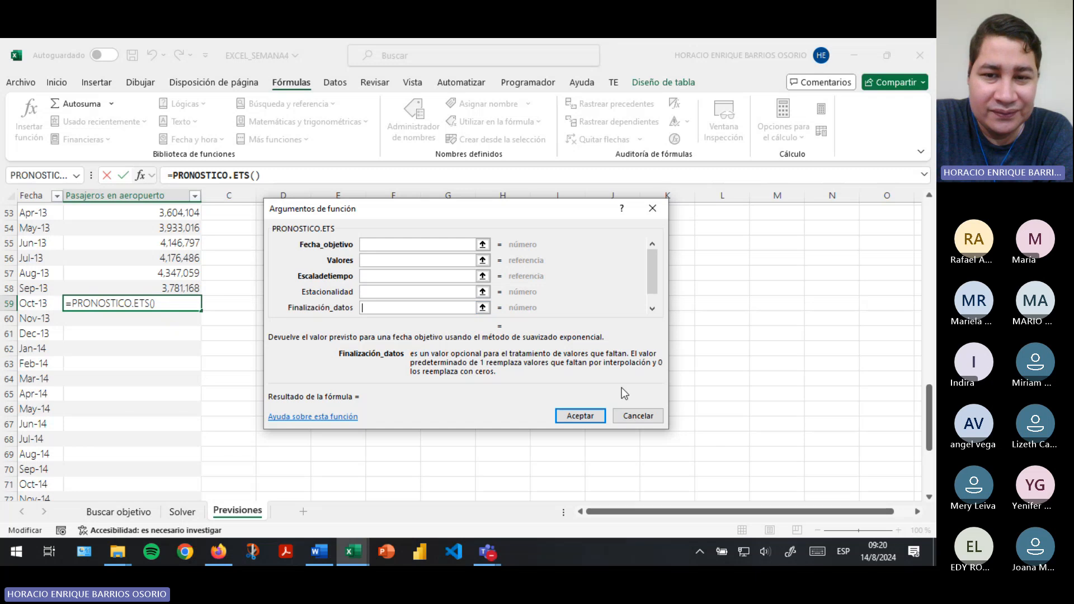
pyautogui.click(624, 414)
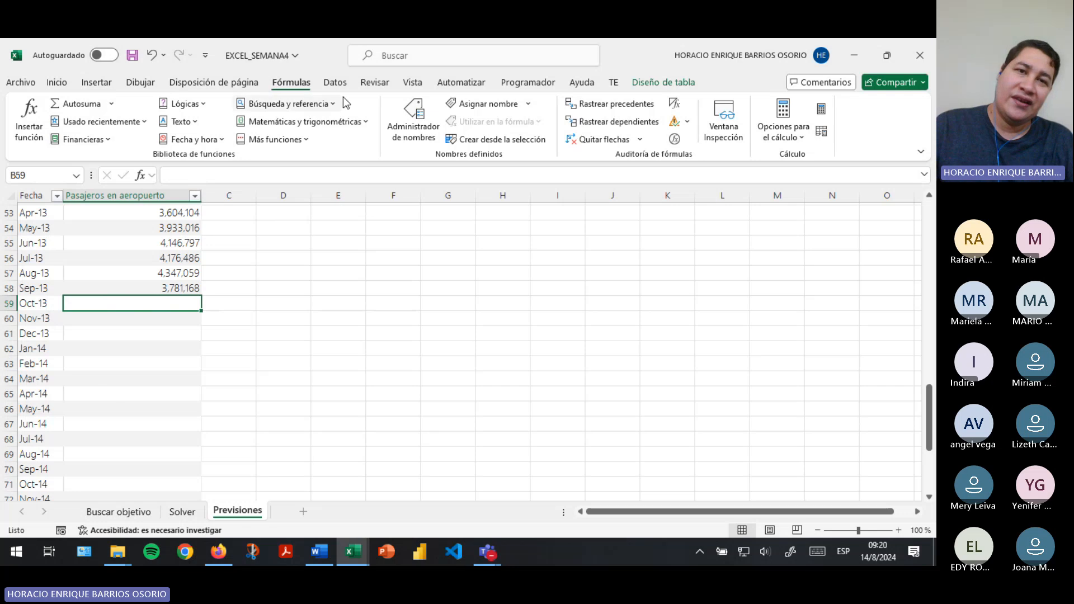
# Bring up the data tools and review the Fecha and Pasajeros en aeropuerto columns from the start of the table
pyautogui.click(339, 83)
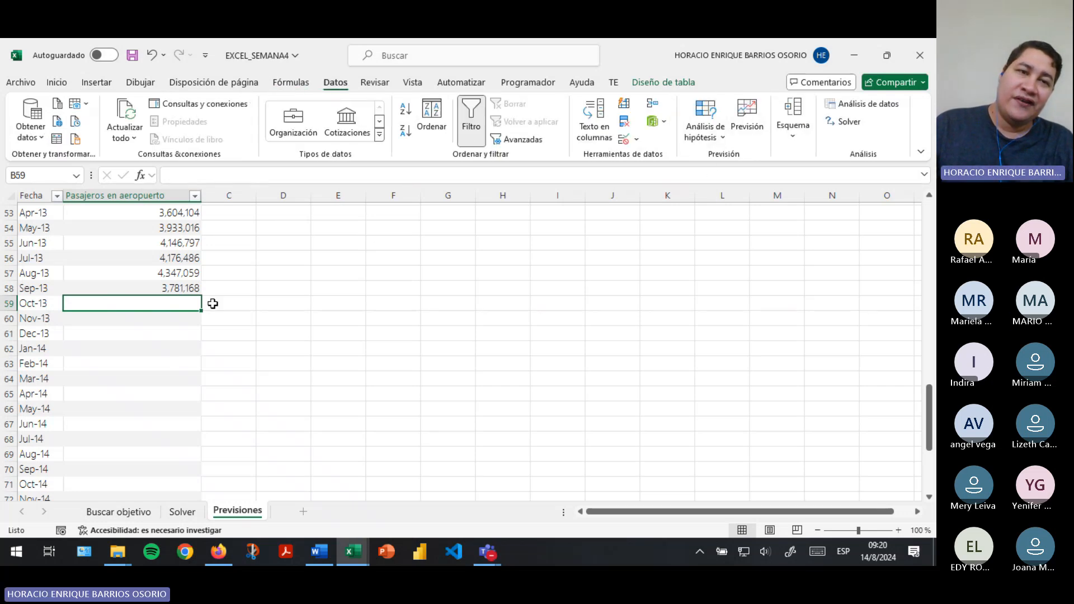
pyautogui.scroll(17, 157, 321)
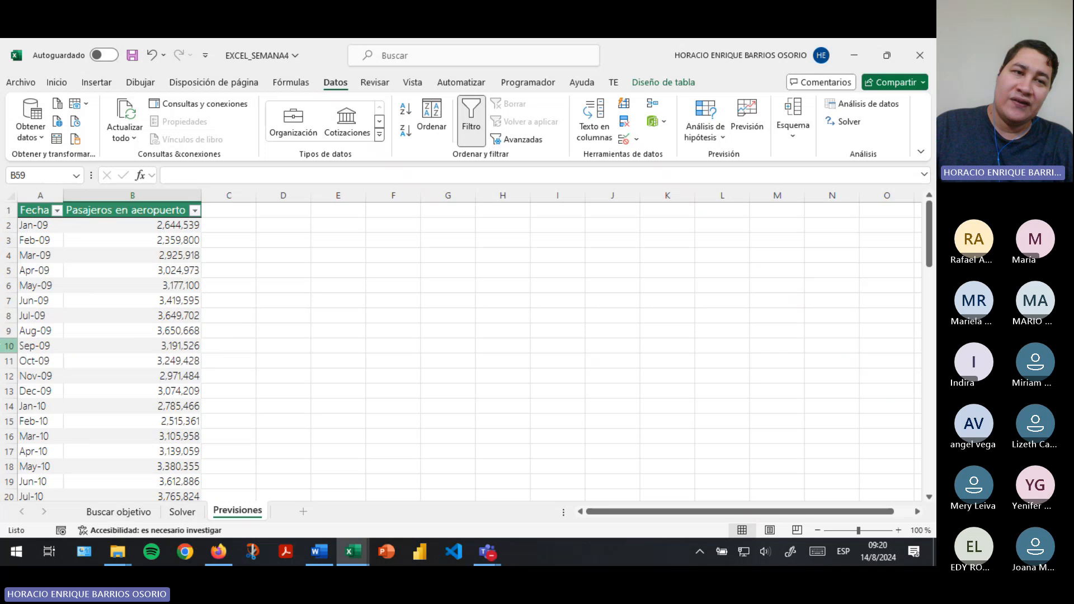
pyautogui.moveTo(35, 211); pyautogui.dragTo(139, 214)
pyautogui.click(144, 284)
pyautogui.click(37, 229)
pyautogui.click(139, 285)
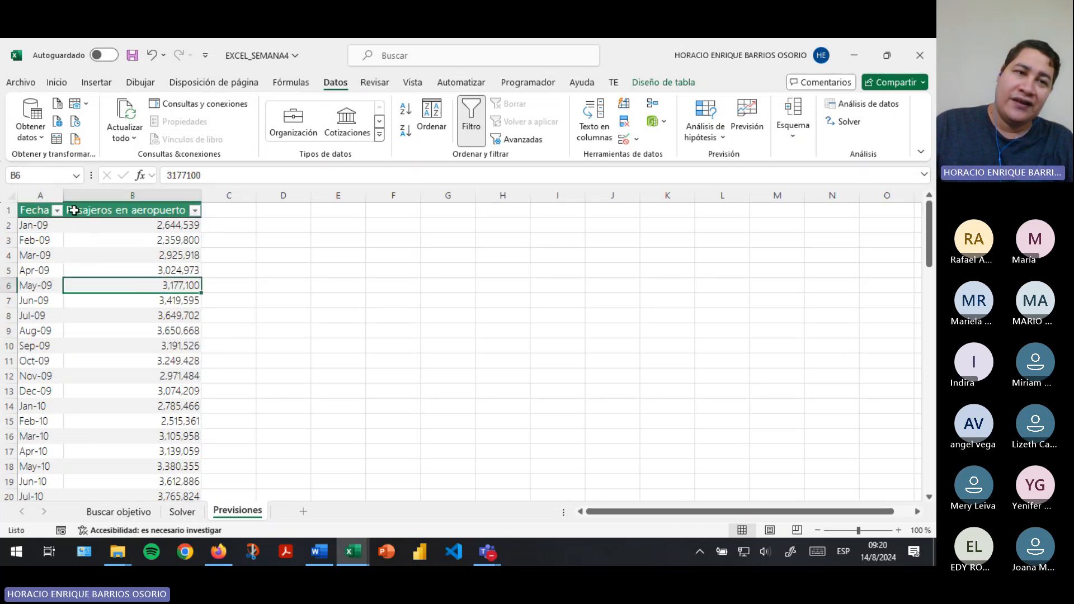
# Show the filter options of the Fecha and Pasajeros en aeropuerto columns without applying any, and point out the 2009 rows
pyautogui.click(63, 211)
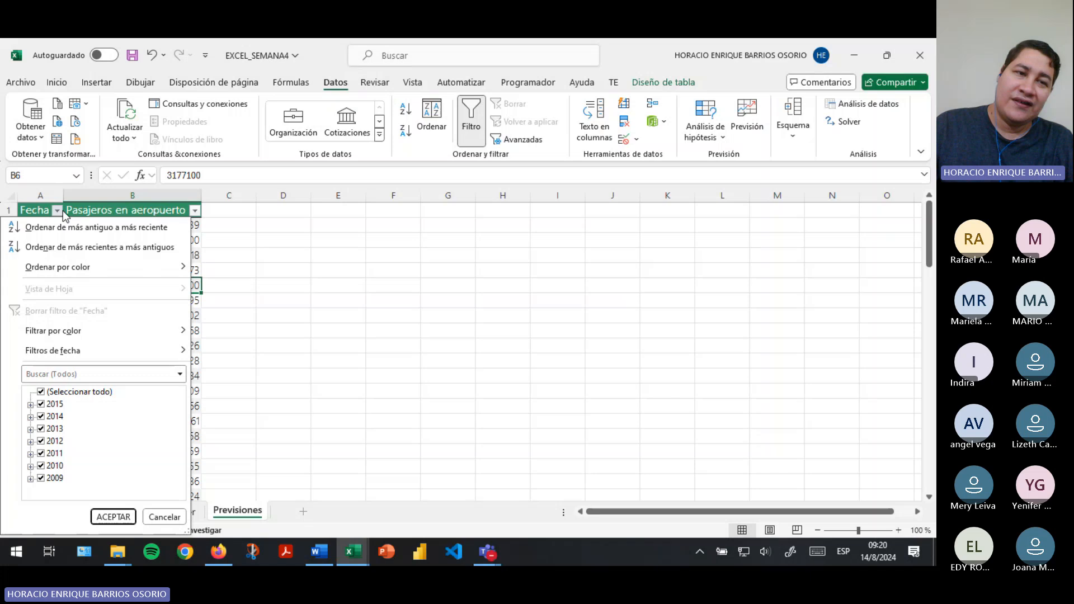
pyautogui.click(216, 213)
pyautogui.click(194, 210)
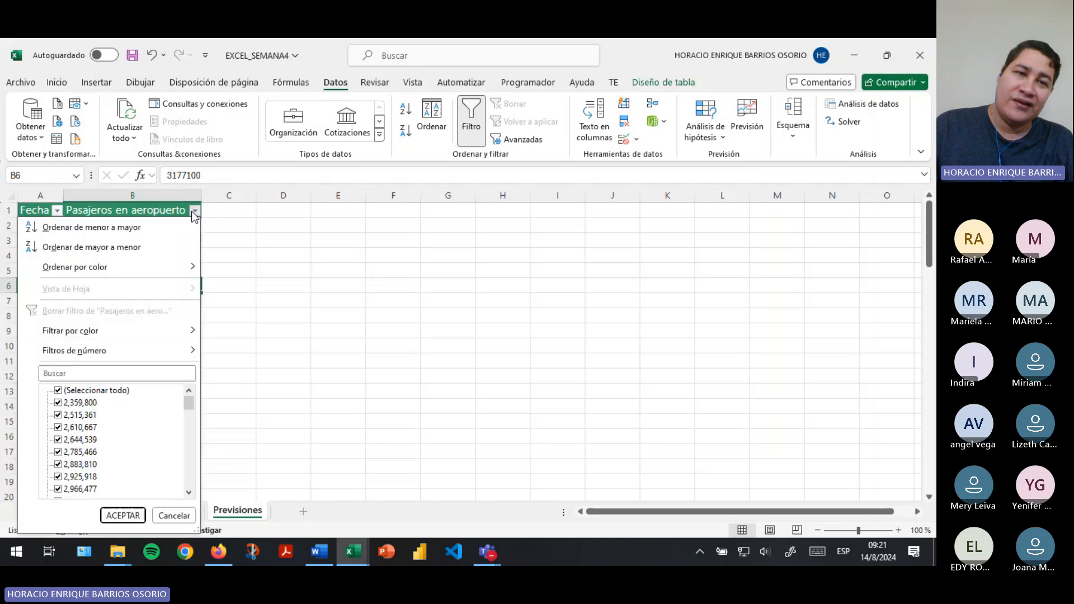
pyautogui.click(194, 210)
pyautogui.click(52, 320)
pyautogui.click(105, 387)
pyautogui.click(119, 282)
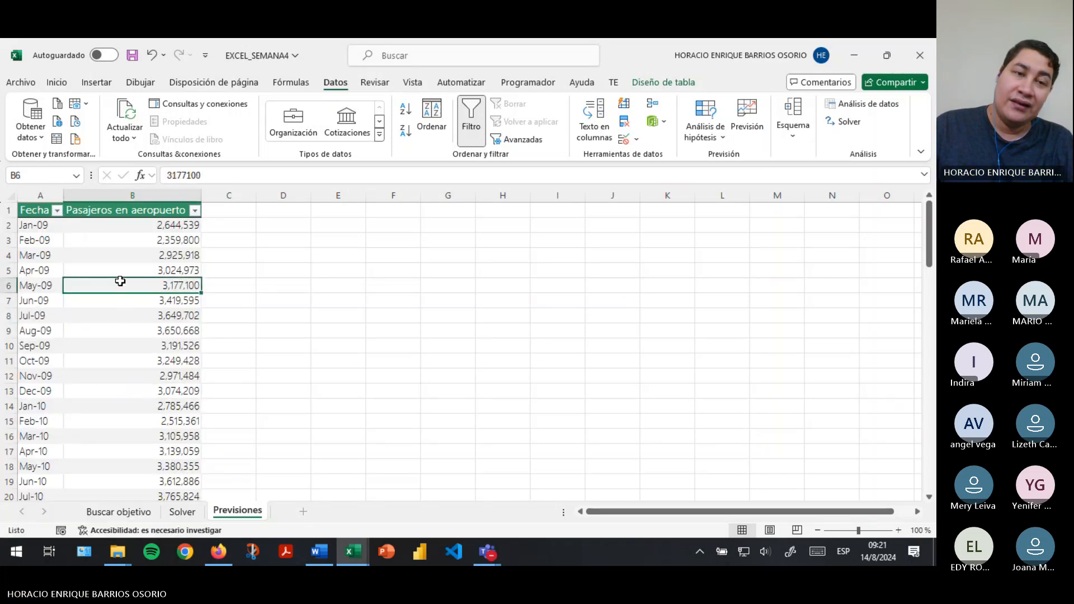
pyautogui.click(59, 241)
pyautogui.click(86, 330)
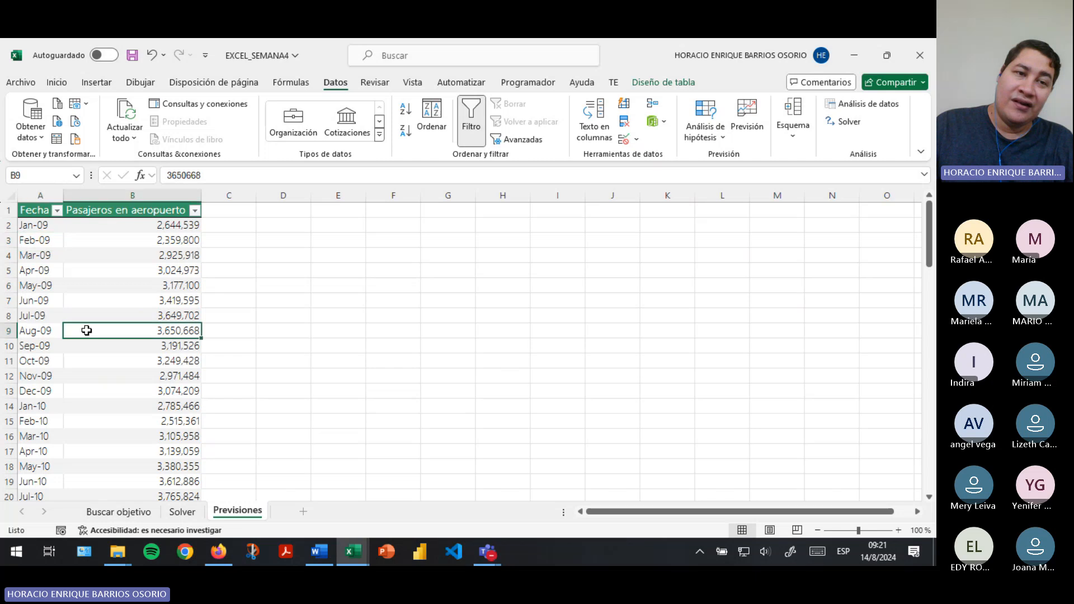
pyautogui.click(70, 286)
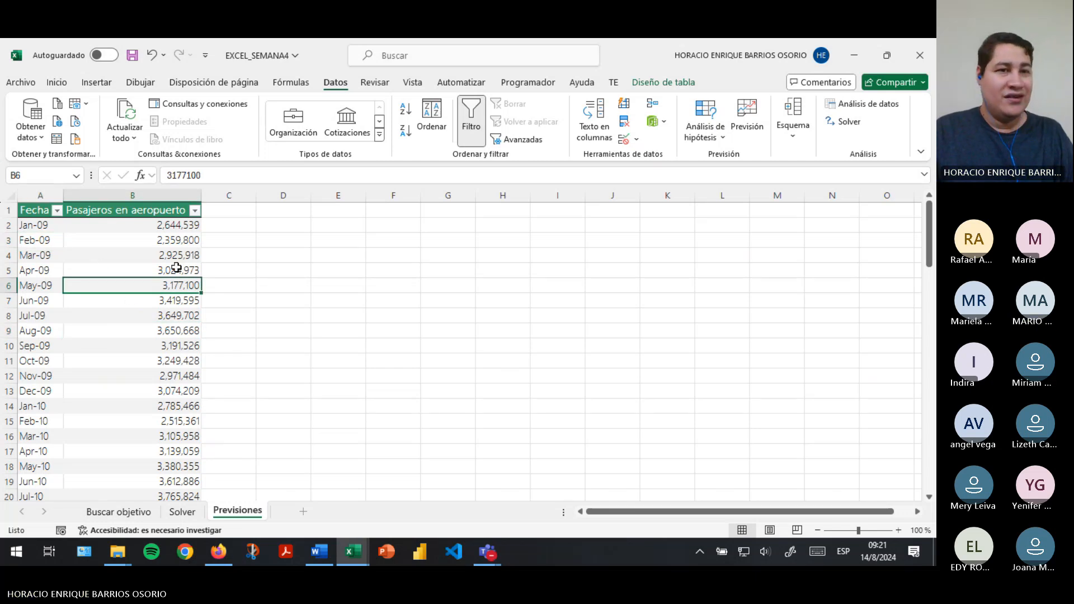
# Review the monthly passenger rows down to the dates without figures, and start a forecast worksheet (Previsión) from the table
pyautogui.click(42, 316)
pyautogui.click(152, 392)
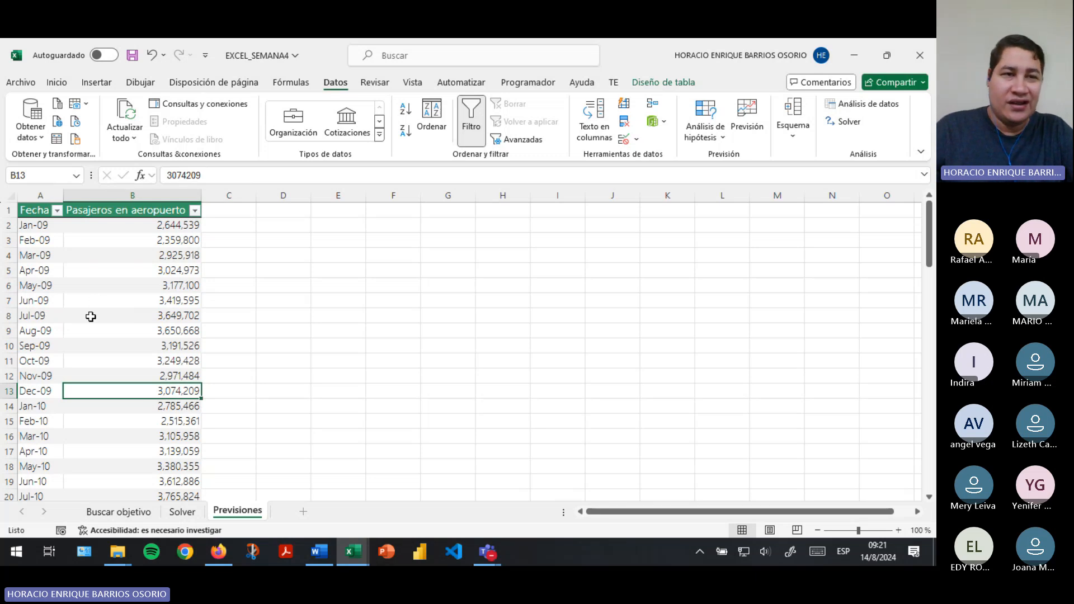
pyautogui.scroll(-16, 147, 368)
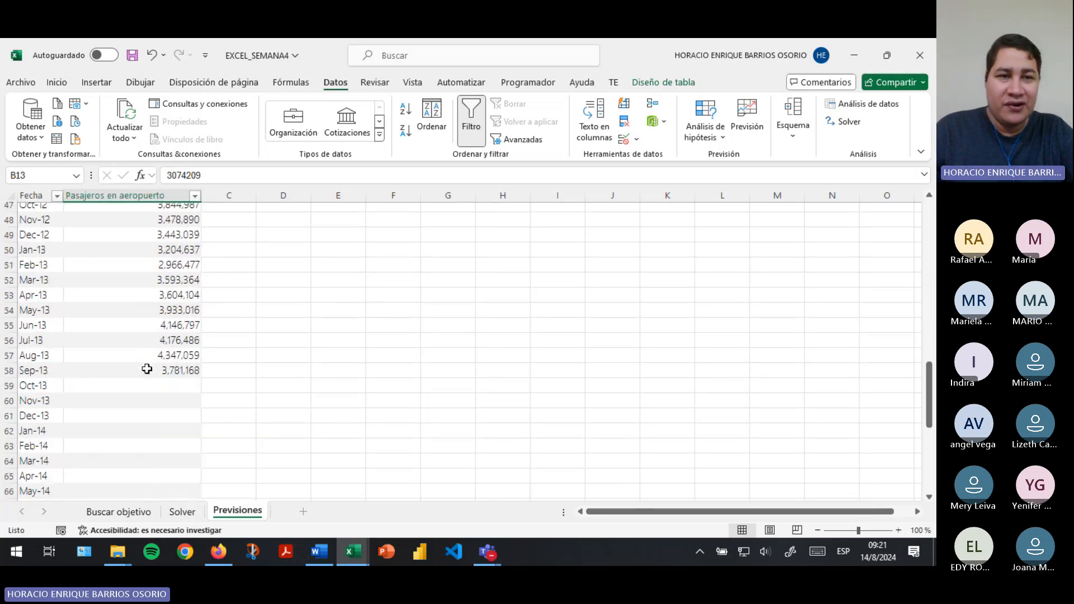
pyautogui.scroll(-2, 147, 368)
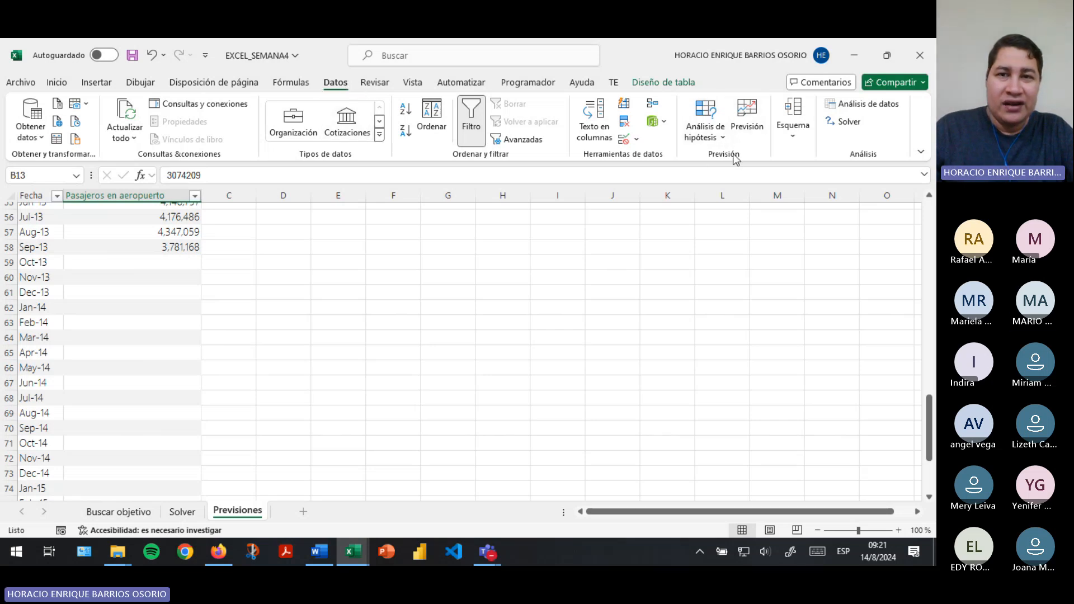
pyautogui.click(747, 116)
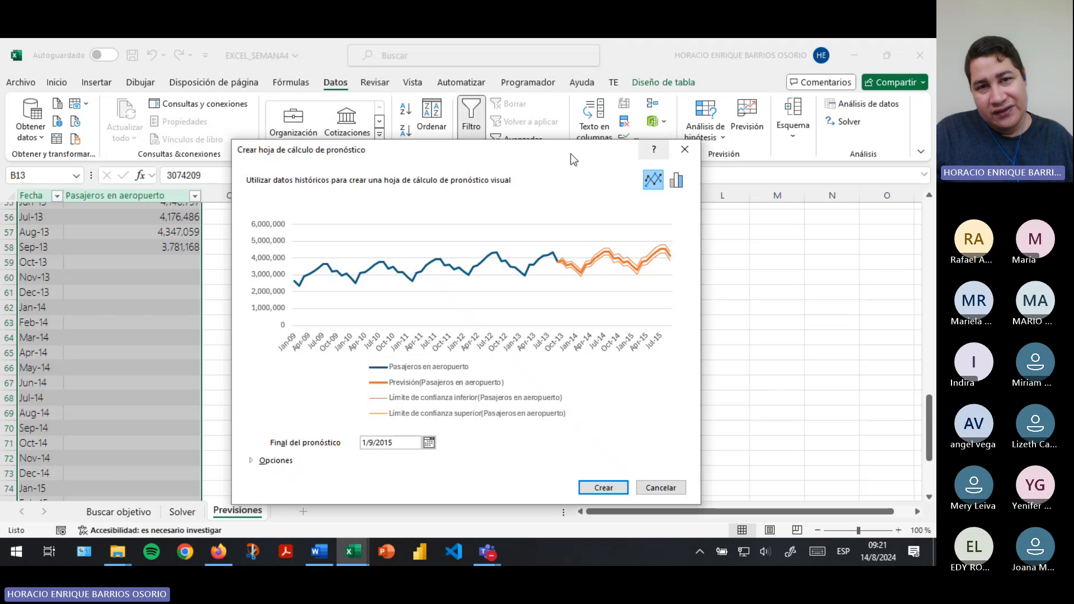
pyautogui.moveTo(556, 153); pyautogui.dragTo(505, 116)
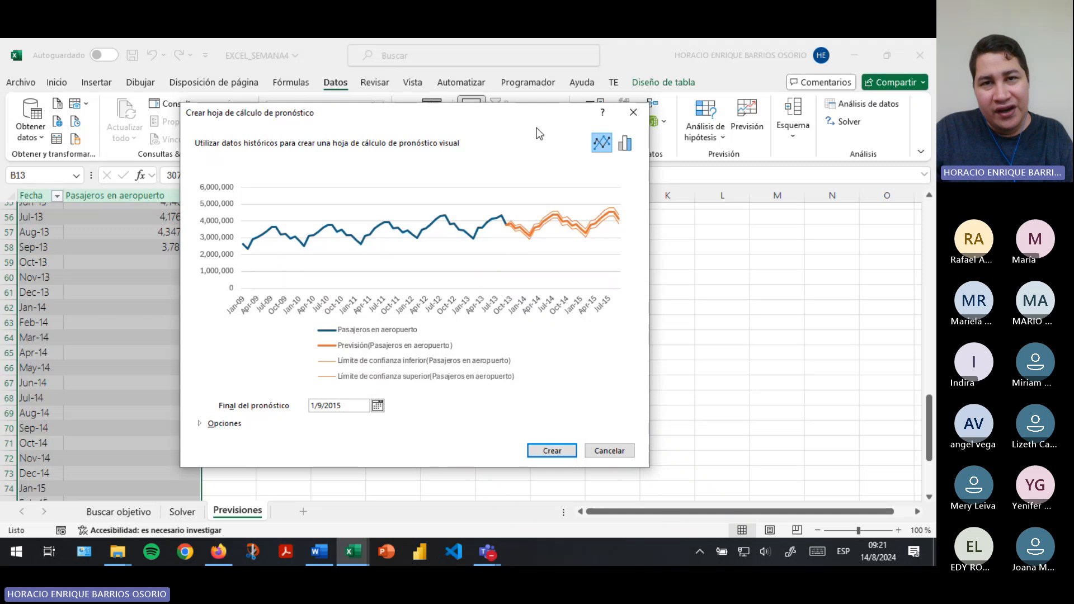
pyautogui.moveTo(536, 128); pyautogui.dragTo(523, 143)
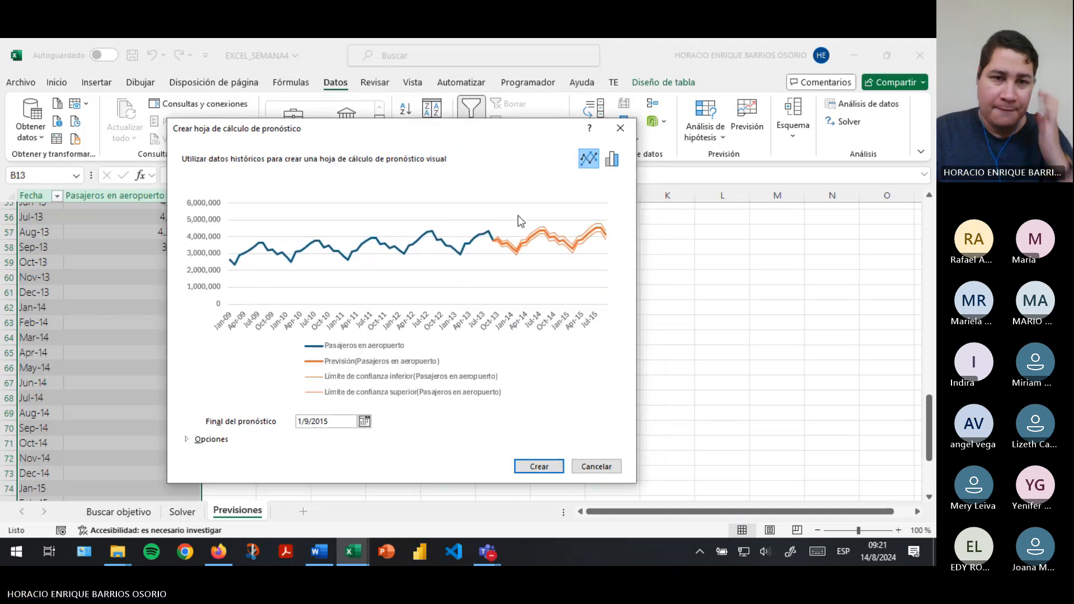
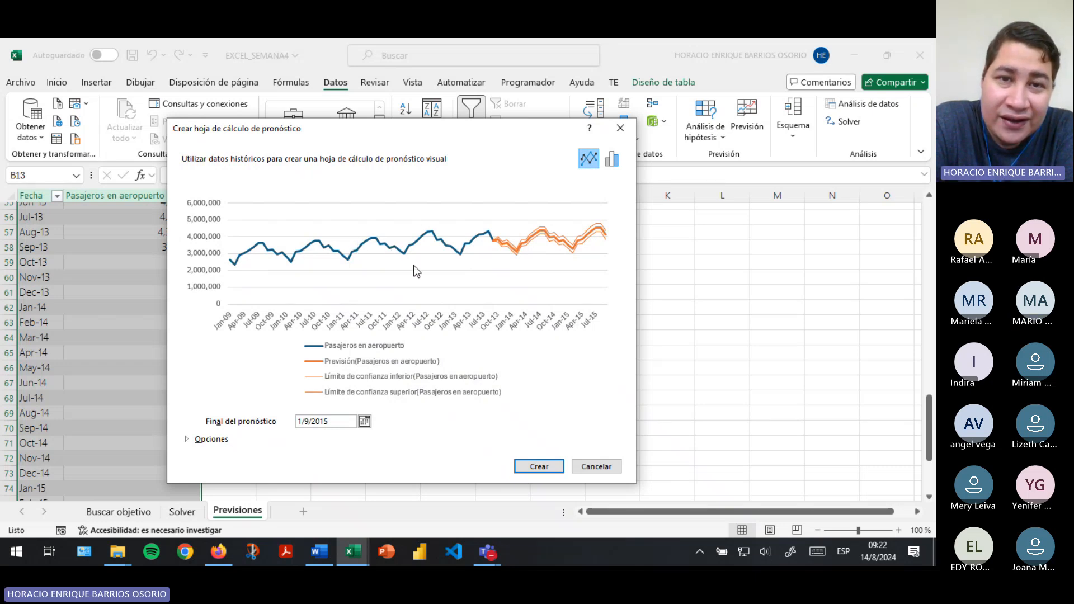
# Compare the forecast preview as a column chart and as a line chart, leaving it on the line chart
pyautogui.click(609, 161)
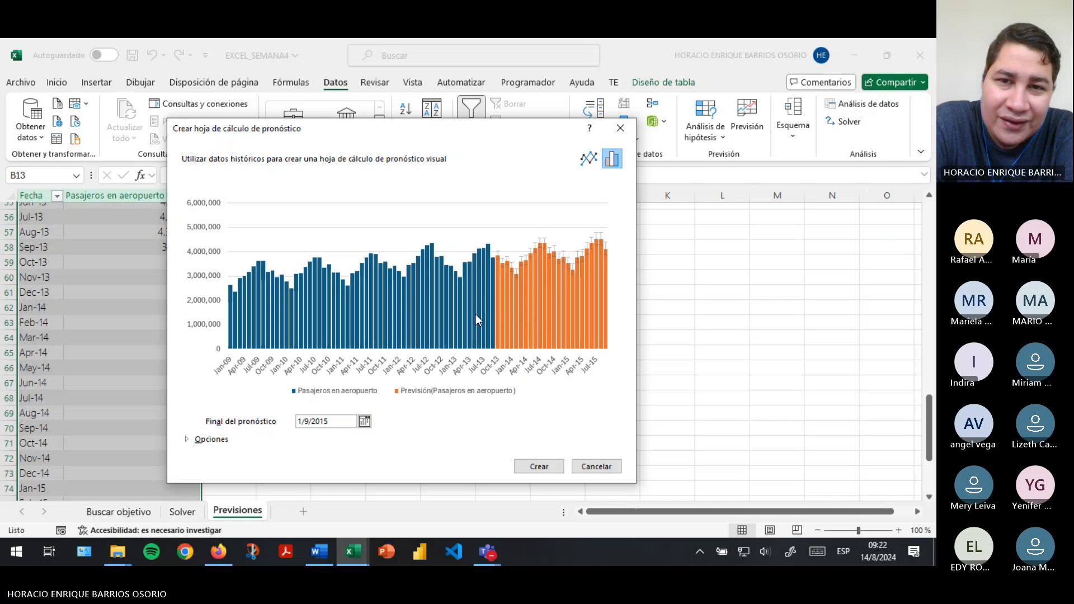
pyautogui.click(595, 158)
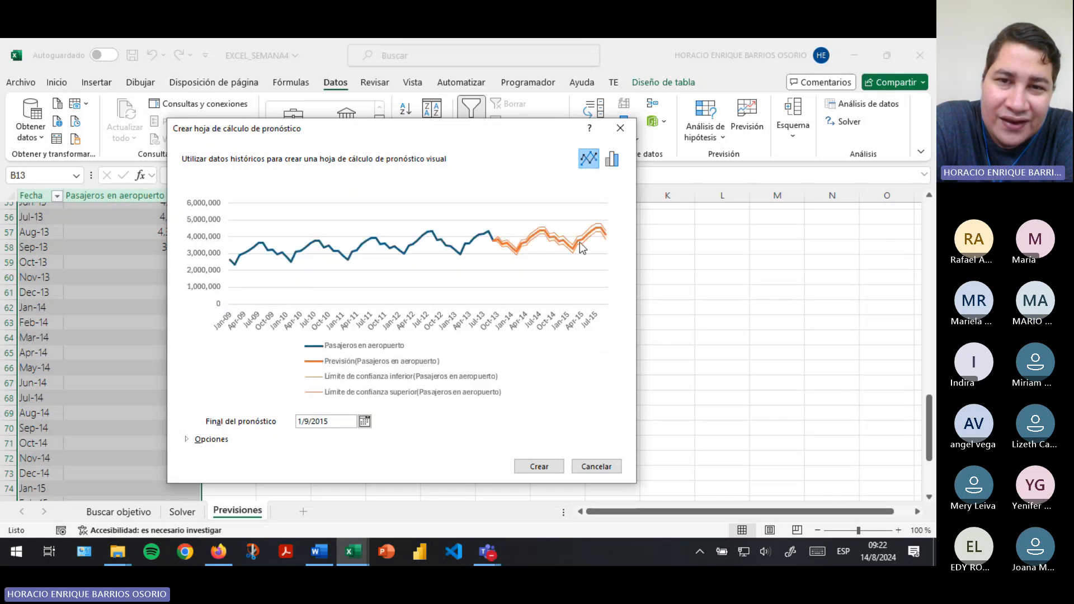
pyautogui.click(612, 160)
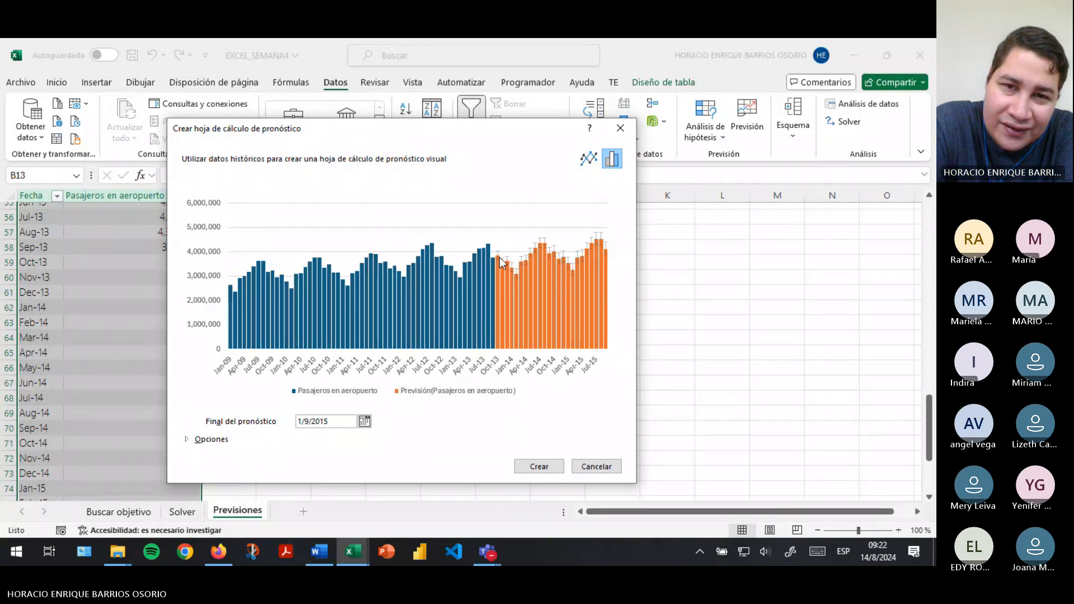
pyautogui.click(582, 165)
pyautogui.moveTo(531, 139); pyautogui.dragTo(525, 73)
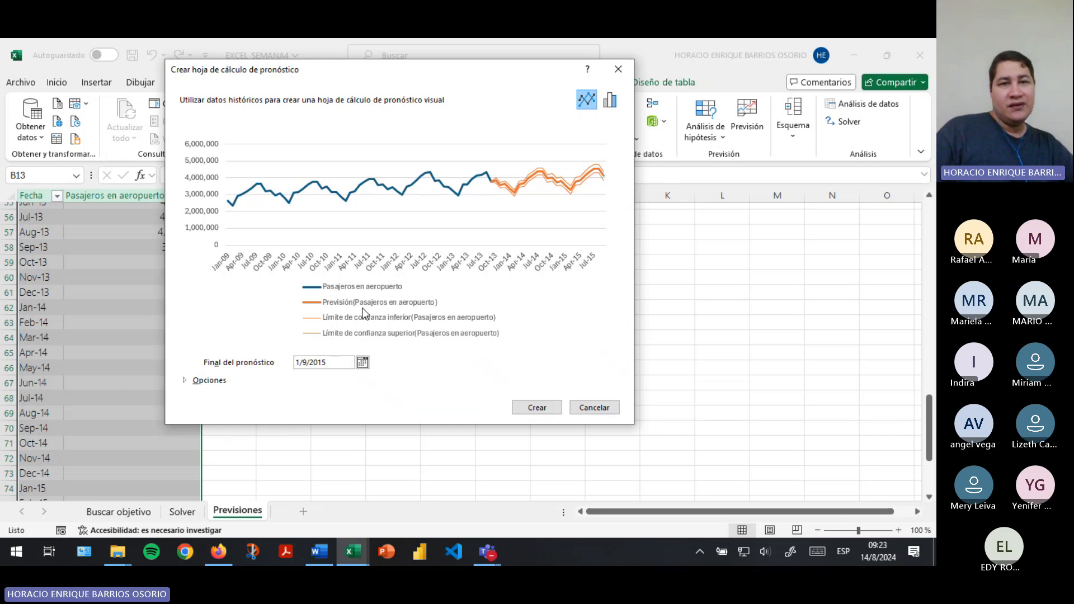
# Browse the Final del pronóstico calendar forward into 2016 and close it without choosing another date
pyautogui.click(352, 364)
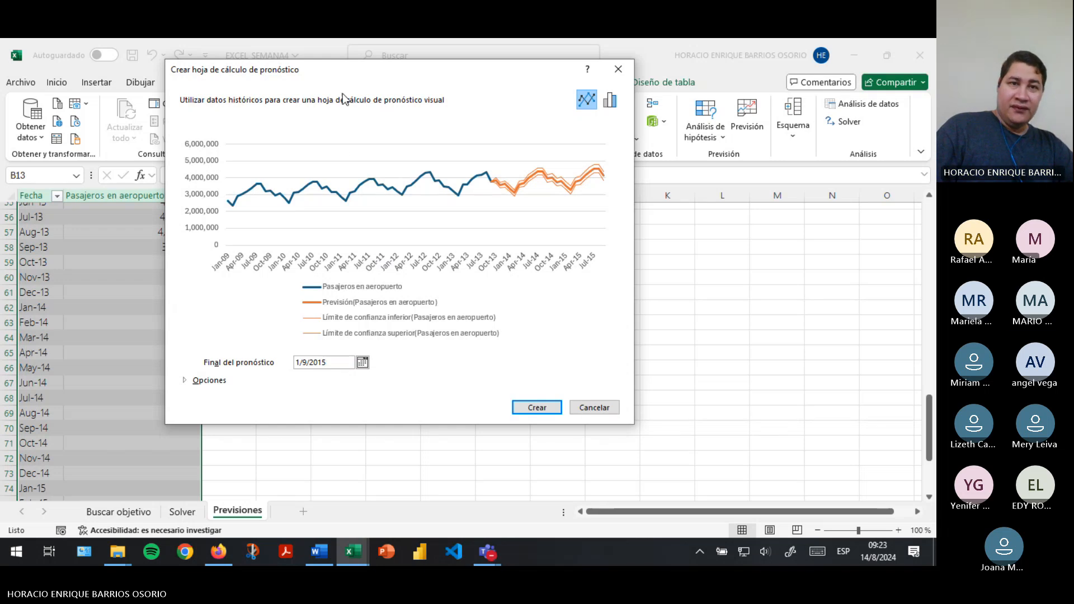
pyautogui.moveTo(341, 66); pyautogui.dragTo(435, 84)
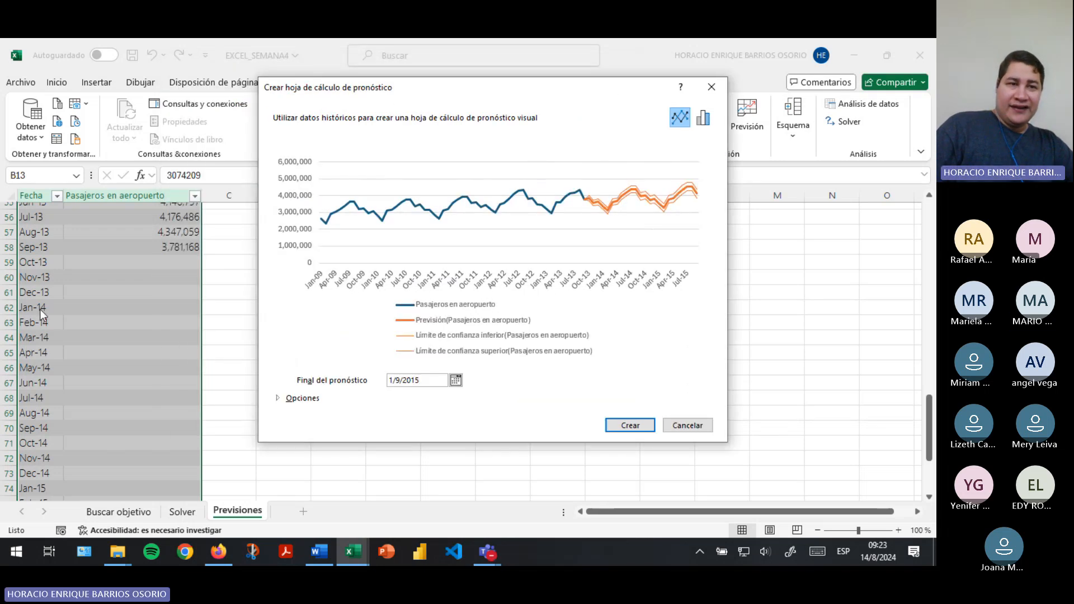
pyautogui.click(455, 380)
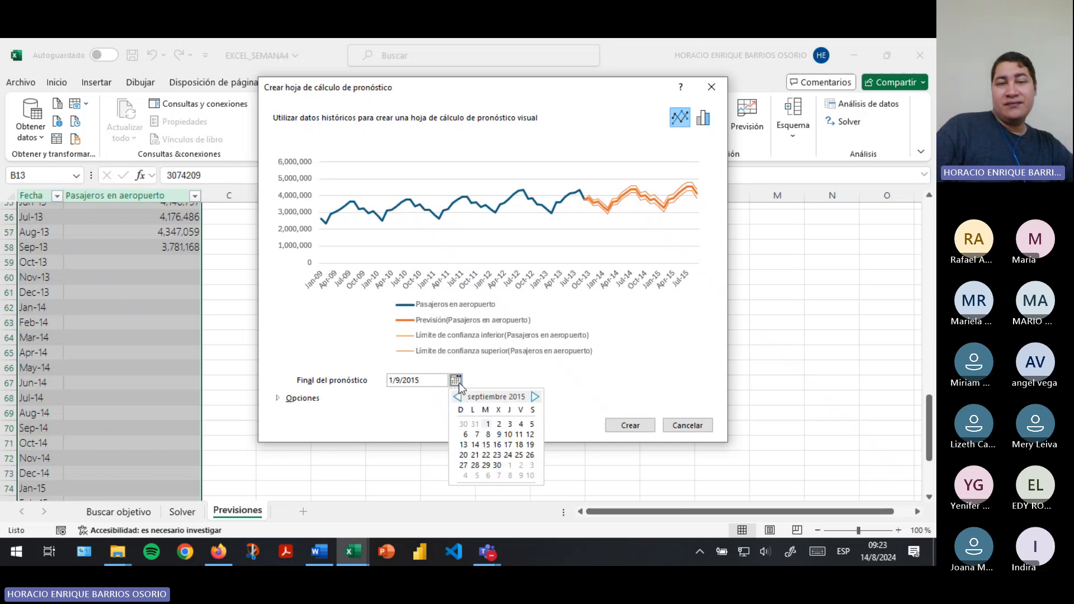
pyautogui.click(535, 397)
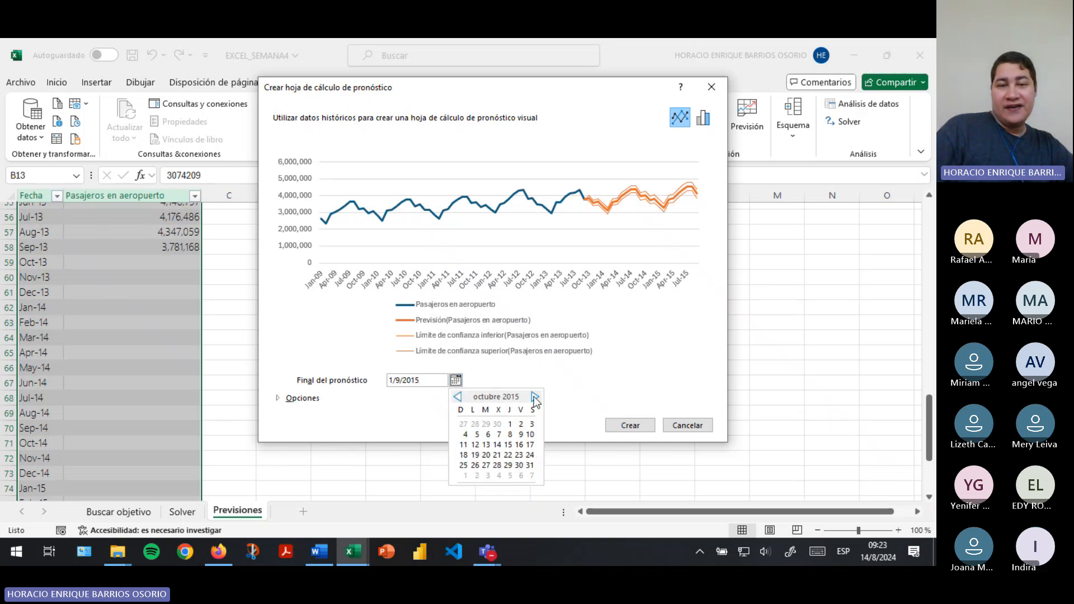
pyautogui.click(535, 396)
pyautogui.click(535, 396)
pyautogui.click(535, 397)
pyautogui.click(536, 396)
pyautogui.click(535, 396)
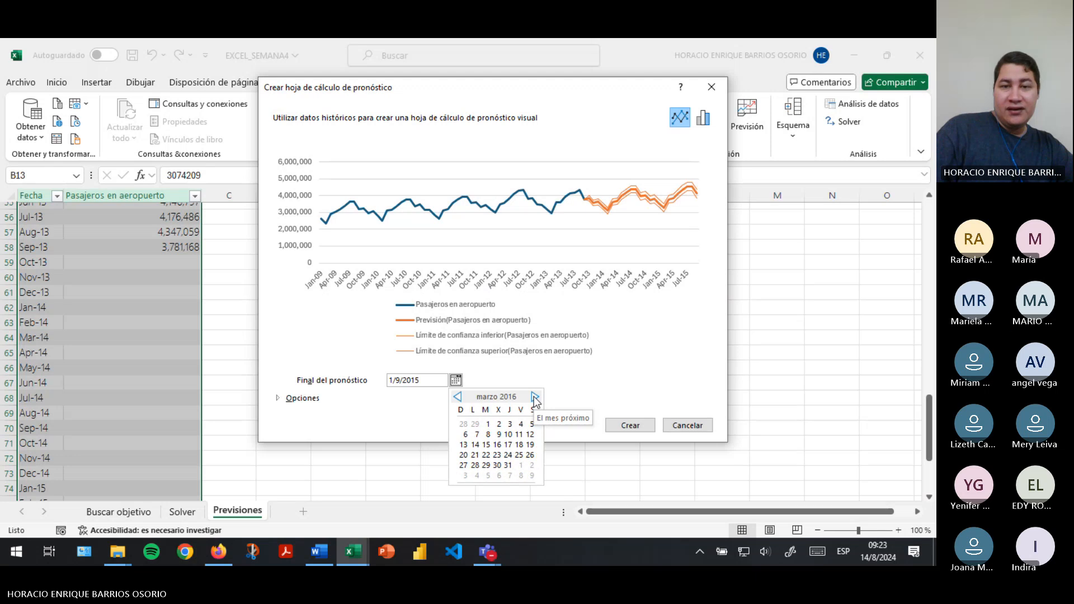
pyautogui.click(536, 397)
pyautogui.click(535, 397)
pyautogui.click(535, 397)
pyautogui.click(535, 397)
pyautogui.click(482, 362)
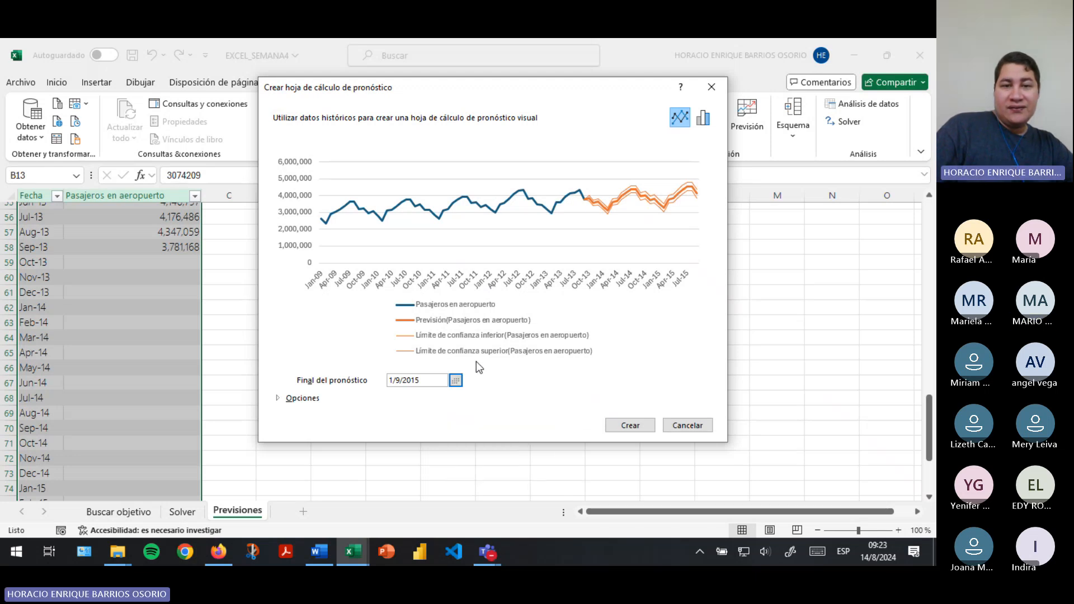
# Expand the forecast options and point out the Inicio del pronóstico date without changing it
pyautogui.click(279, 397)
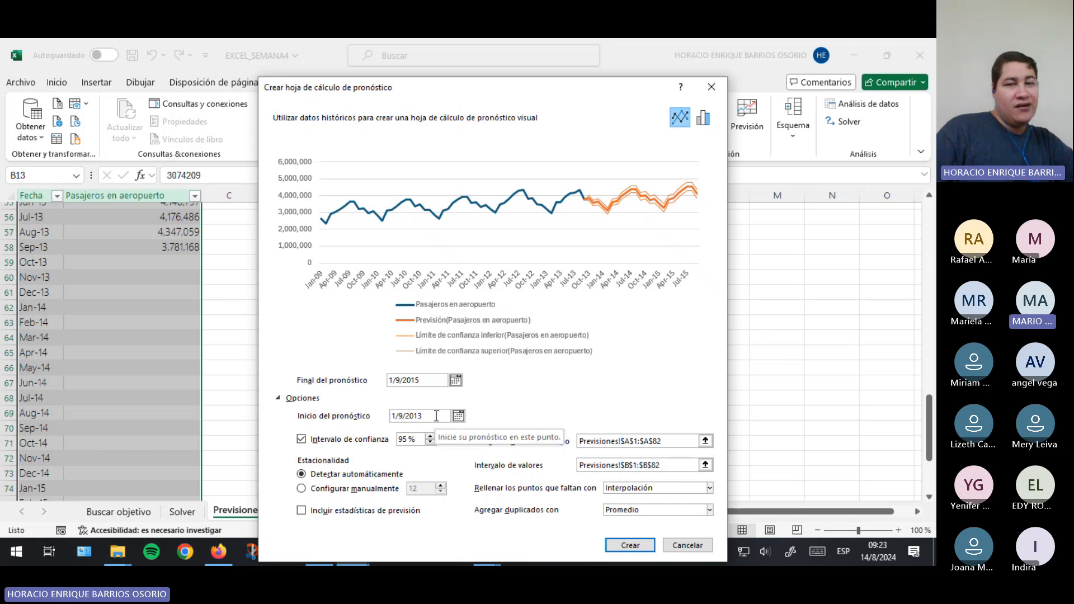
pyautogui.moveTo(424, 416); pyautogui.dragTo(386, 419)
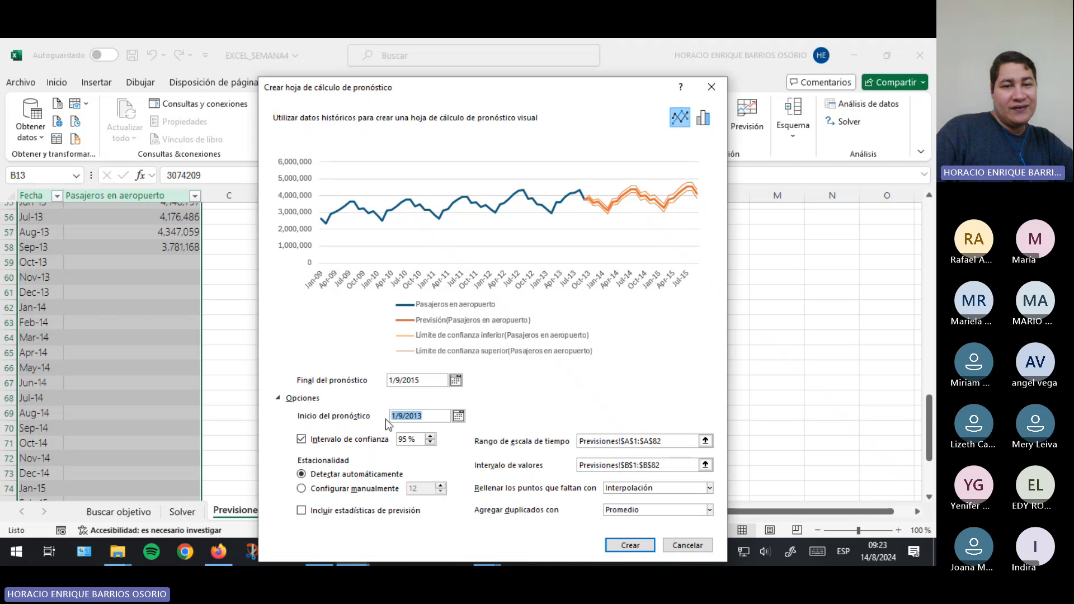
pyautogui.click(442, 415)
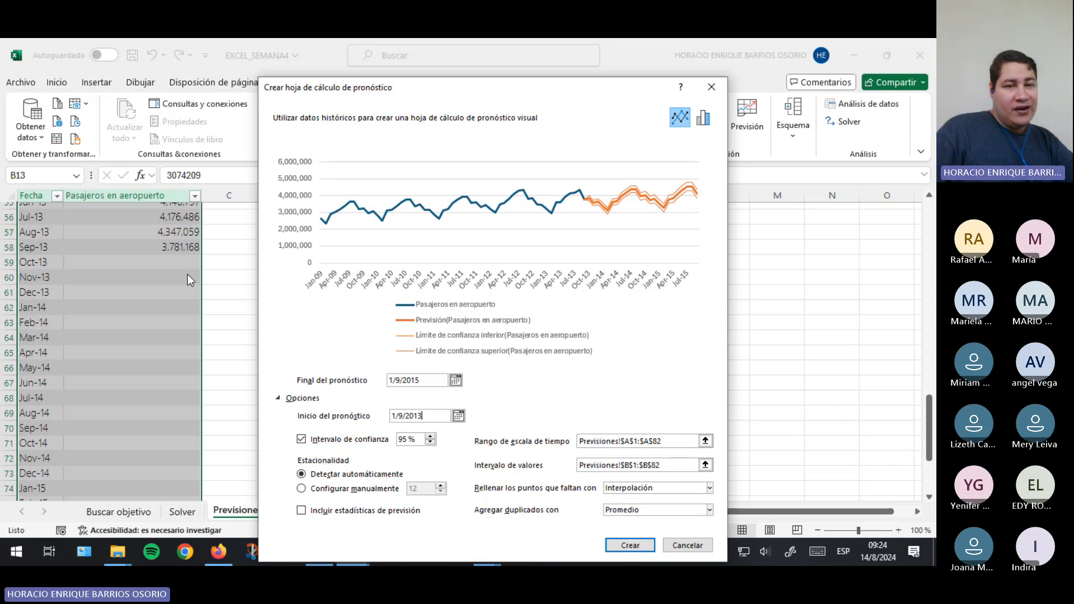
# Try the forecast without Intervalo de confianza and with the interval at 99.99 %, and restore it to 95 %
pyautogui.click(301, 440)
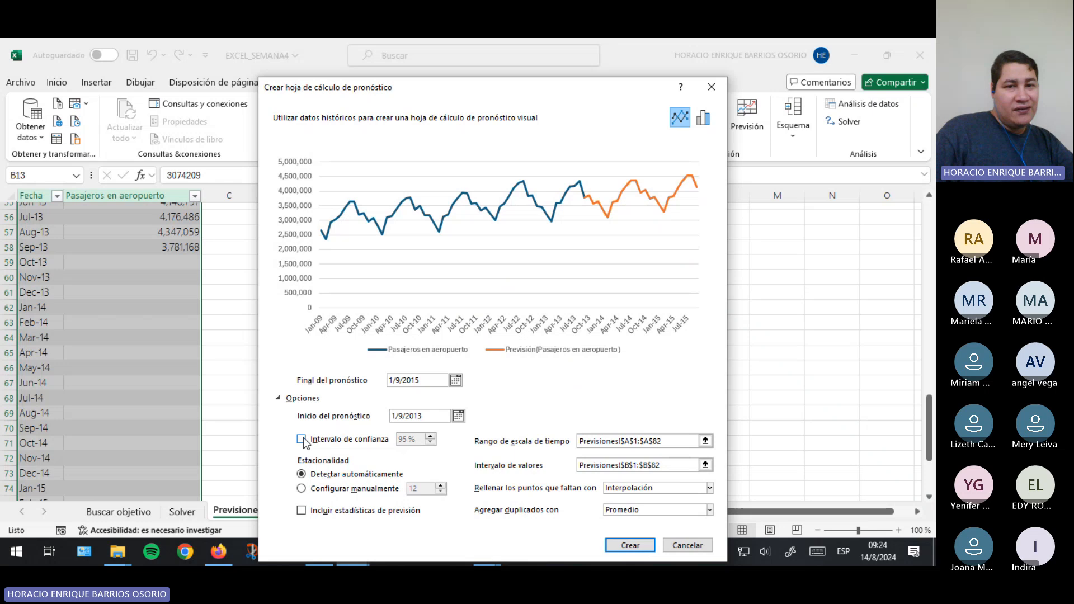
pyautogui.click(301, 440)
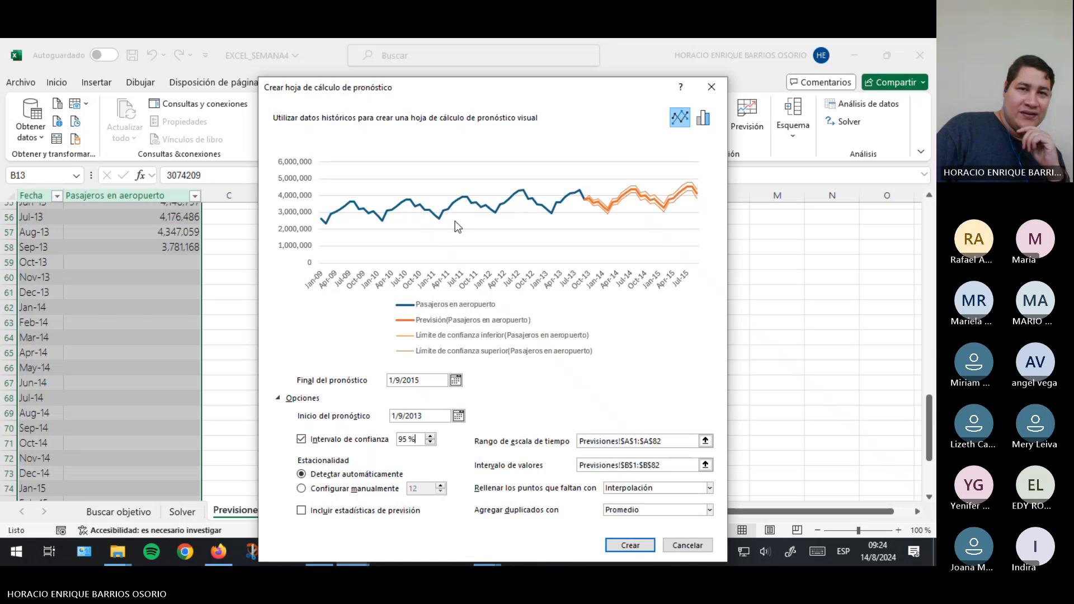
pyautogui.moveTo(486, 96); pyautogui.dragTo(465, 75)
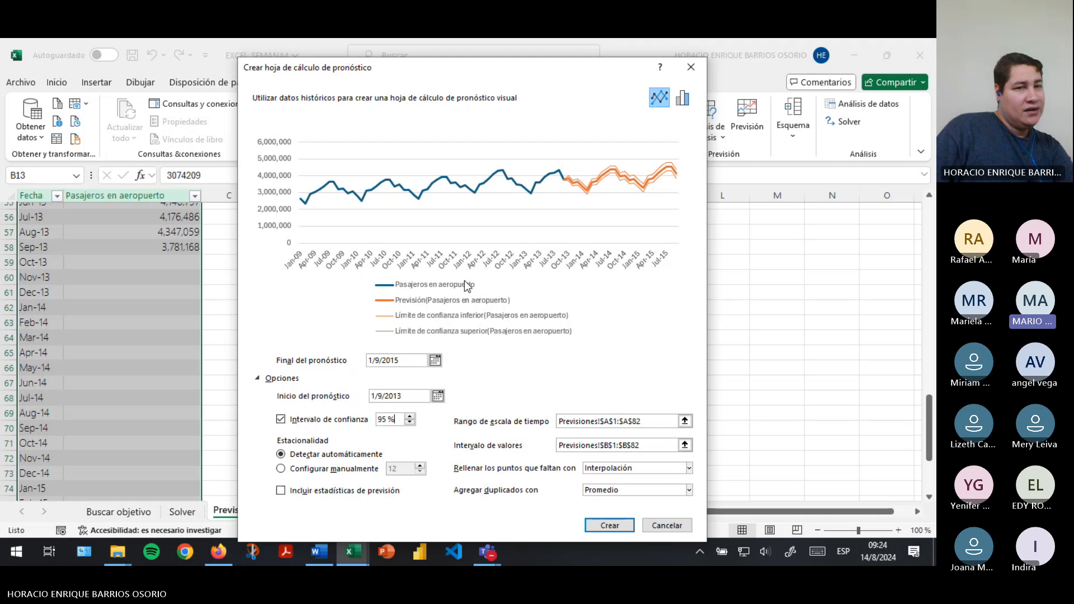
pyautogui.click(410, 417)
pyautogui.click(410, 417)
pyautogui.click(410, 416)
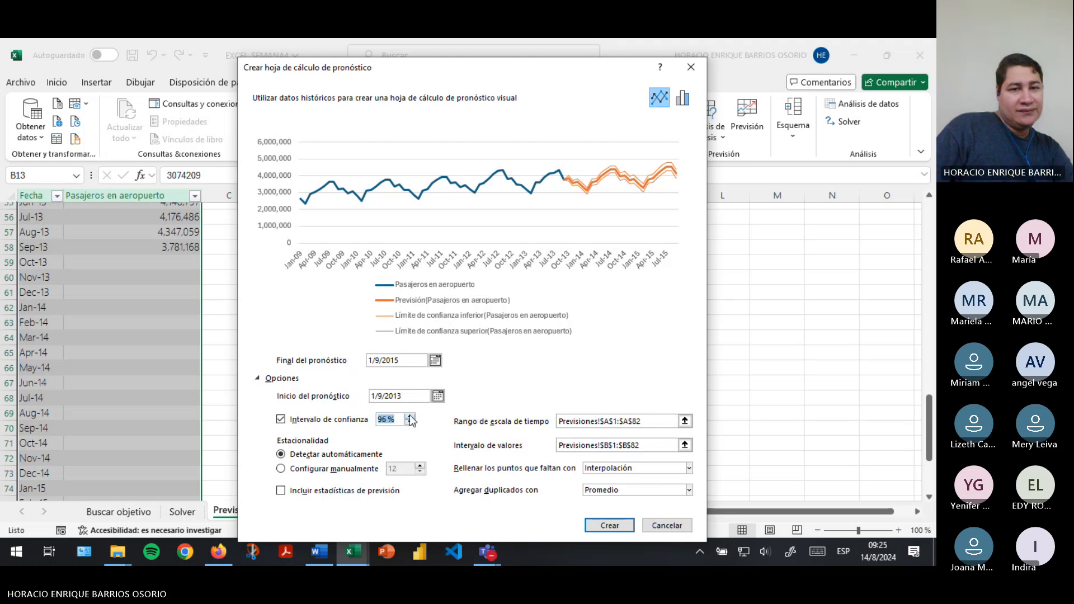
pyautogui.click(410, 417)
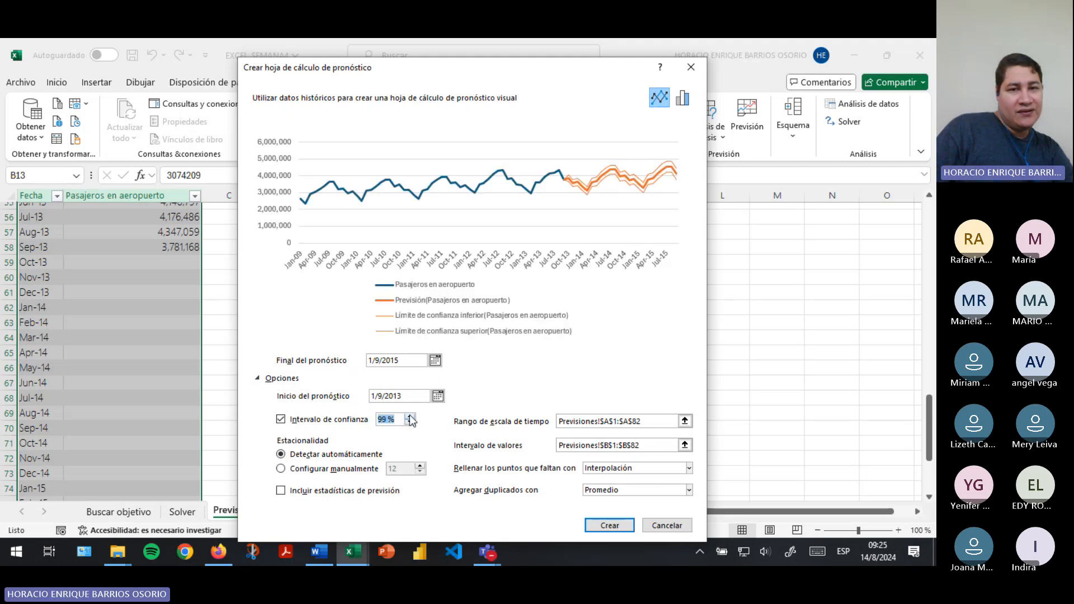
pyautogui.click(410, 417)
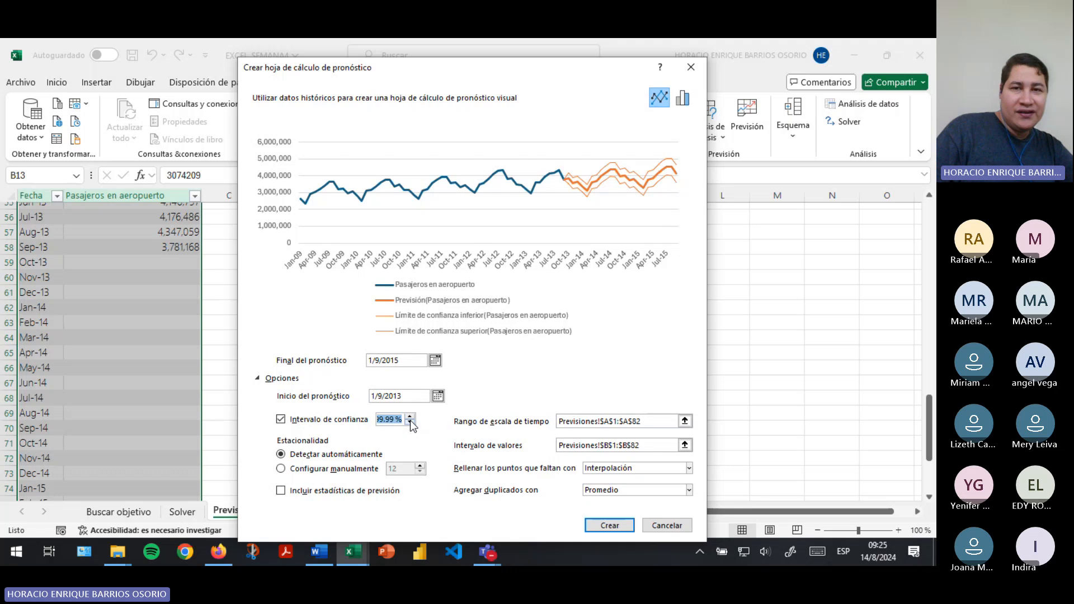
pyautogui.click(411, 421)
pyautogui.click(410, 422)
pyautogui.click(410, 422)
pyautogui.click(410, 422)
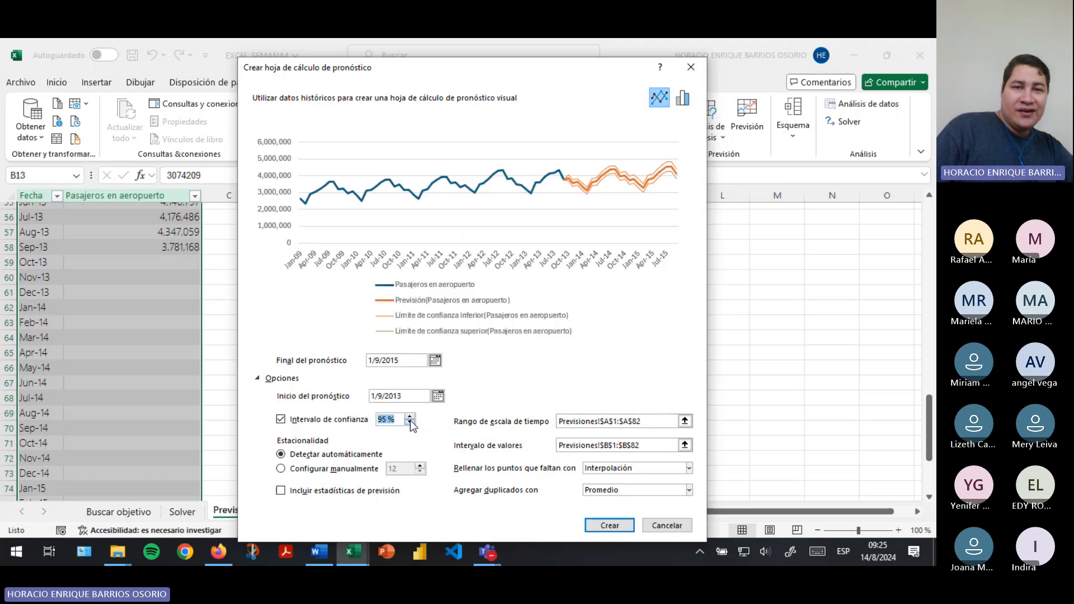
pyautogui.click(410, 417)
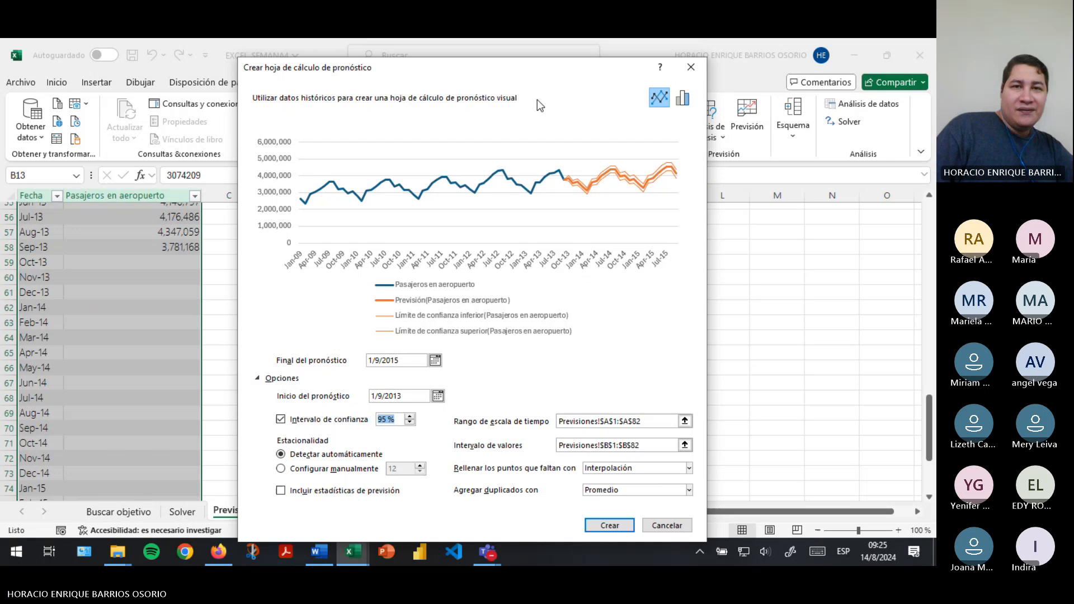
# Try the manual Estacionalidad setting, return it to automatic detection, and include the forecast statistics
pyautogui.moveTo(531, 76); pyautogui.dragTo(528, 66)
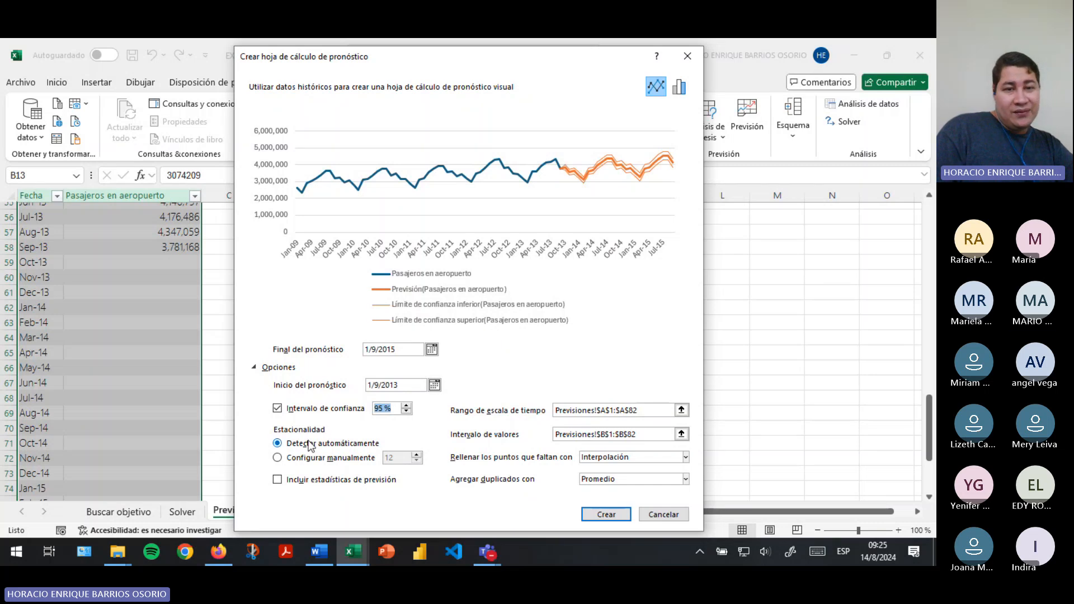
pyautogui.click(297, 444)
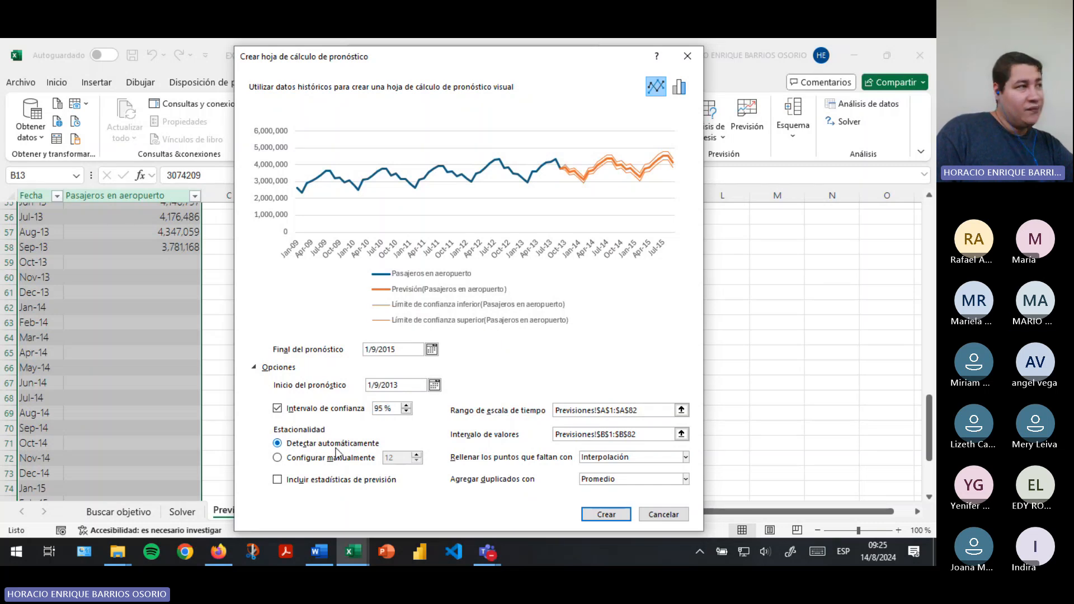
pyautogui.click(292, 458)
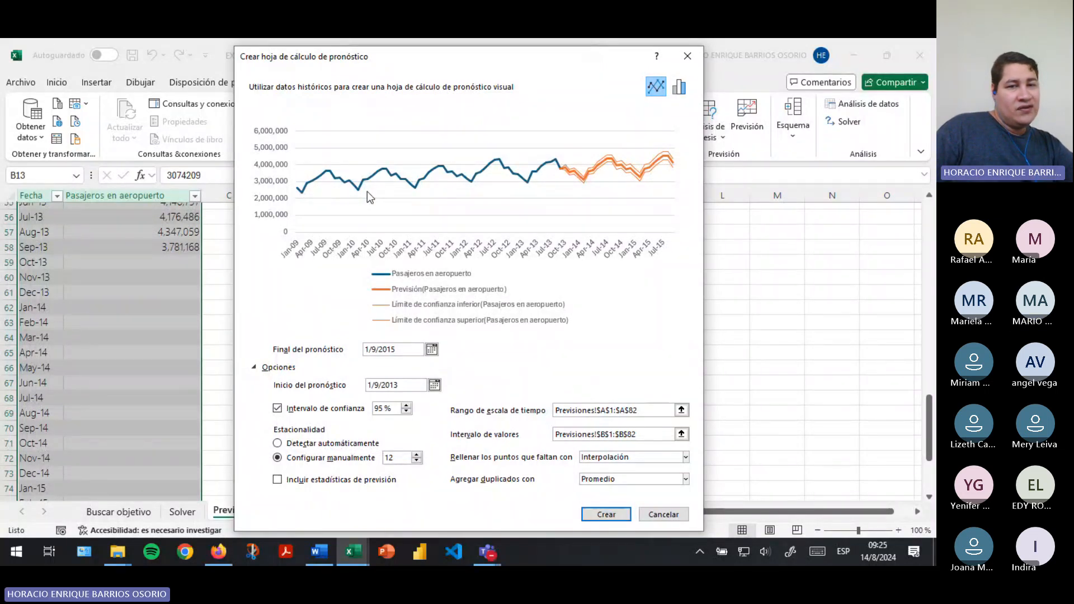
pyautogui.click(278, 444)
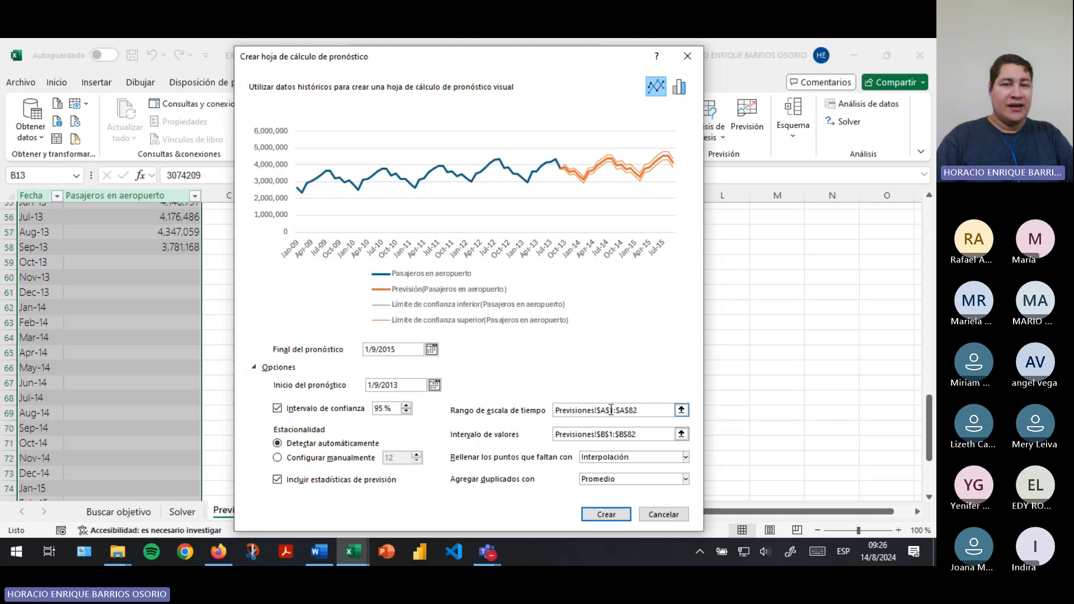
# Check the Rango de escala de tiempo and Intervalo de valores ranges against the Fecha and Pasajeros en aeropuerto columns
pyautogui.click(581, 410)
pyautogui.scroll(7, 140, 392)
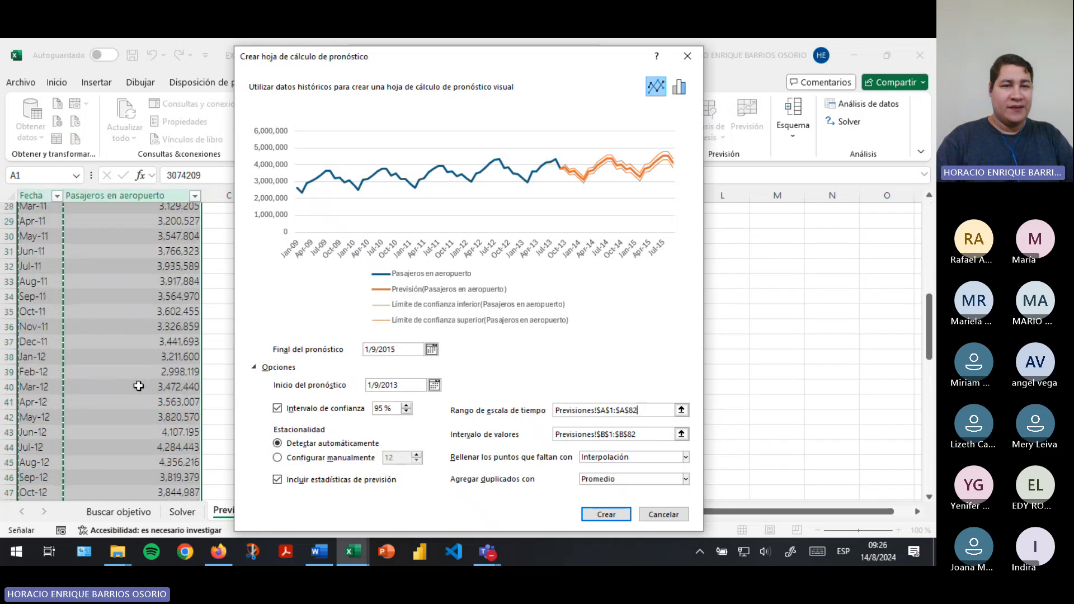
pyautogui.scroll(-20, 139, 386)
pyautogui.scroll(10, 78, 233)
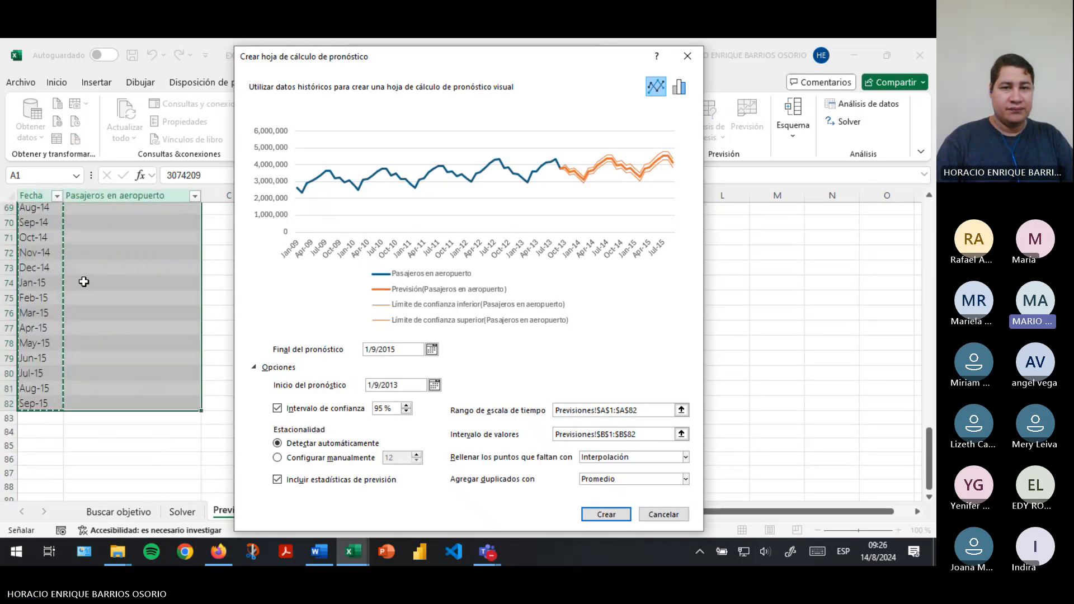
pyautogui.scroll(20, 150, 296)
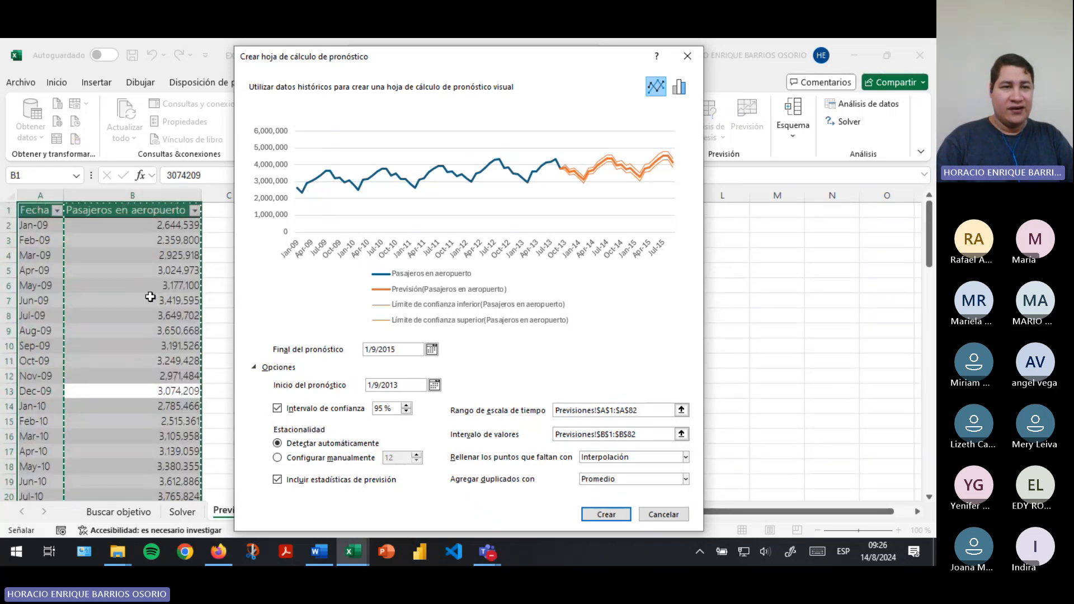
# Try filling the forecast's missing points with Ceros, and restore Interpolación
pyautogui.scroll(-20, 150, 297)
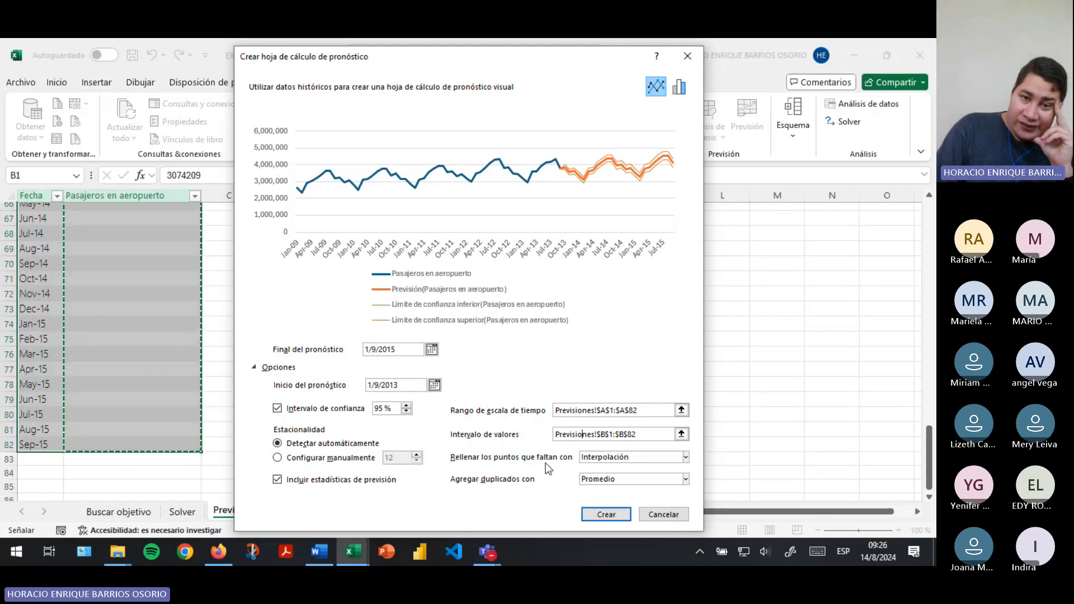
pyautogui.click(636, 455)
pyautogui.click(623, 456)
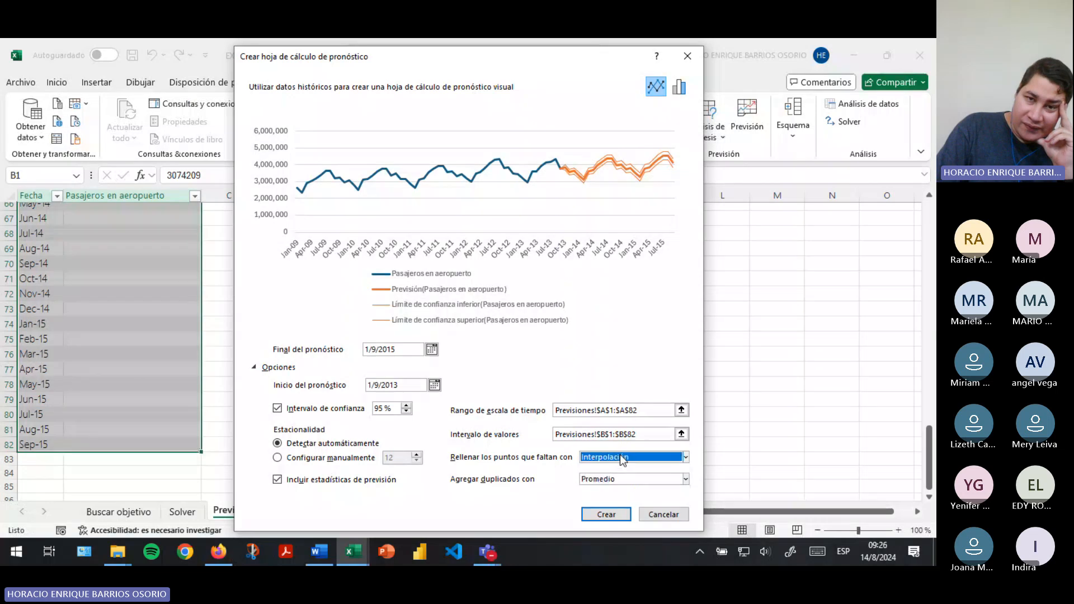
pyautogui.click(621, 456)
pyautogui.click(602, 470)
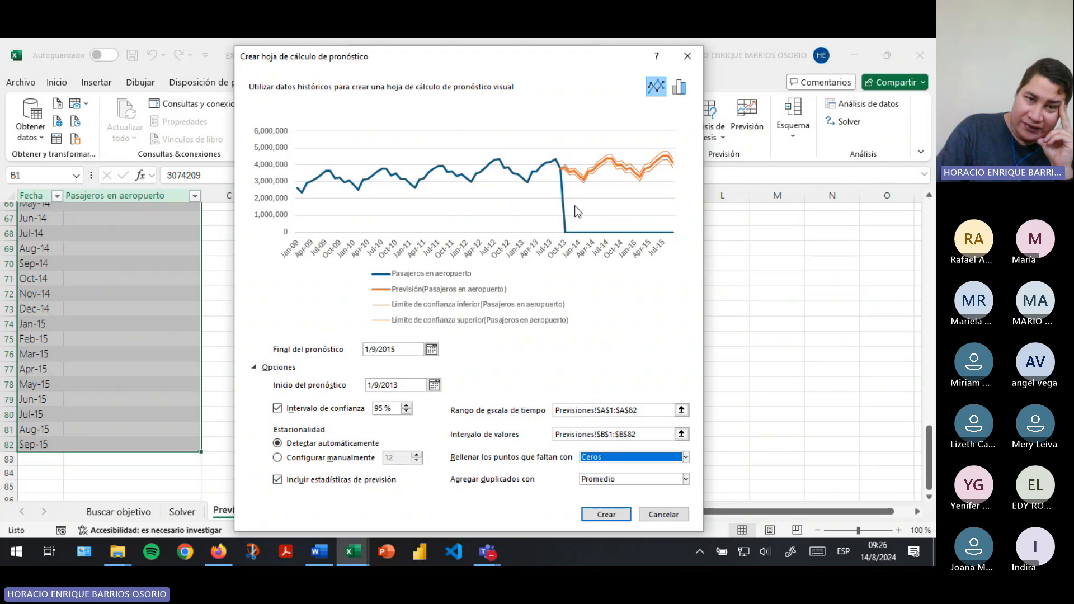
pyautogui.click(589, 459)
pyautogui.click(598, 482)
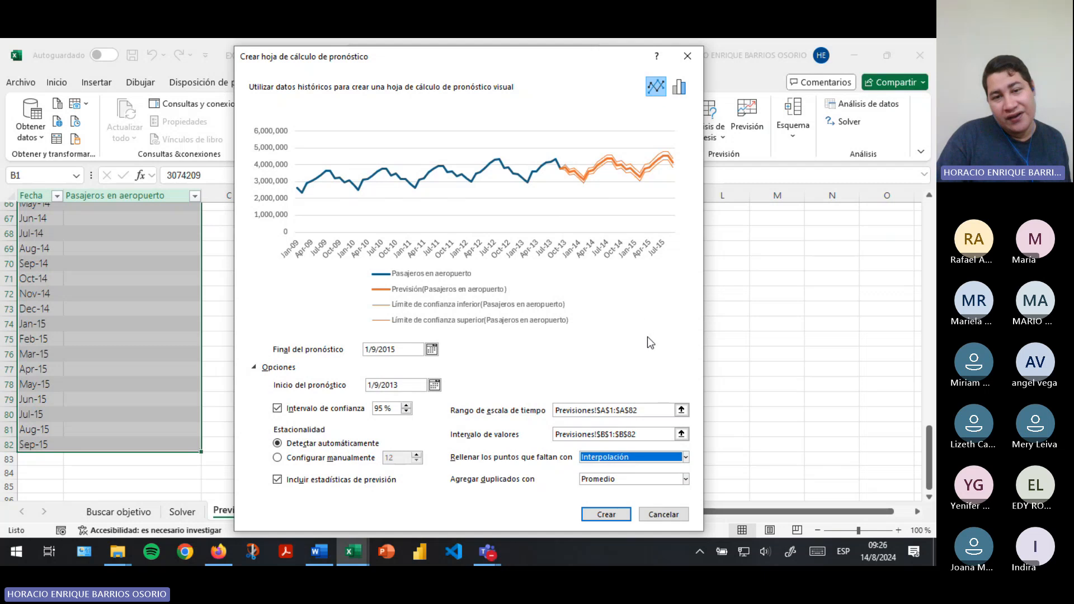
# Review the Agregar duplicados con choices, keep Promedio, and create the forecast worksheet
pyautogui.click(684, 480)
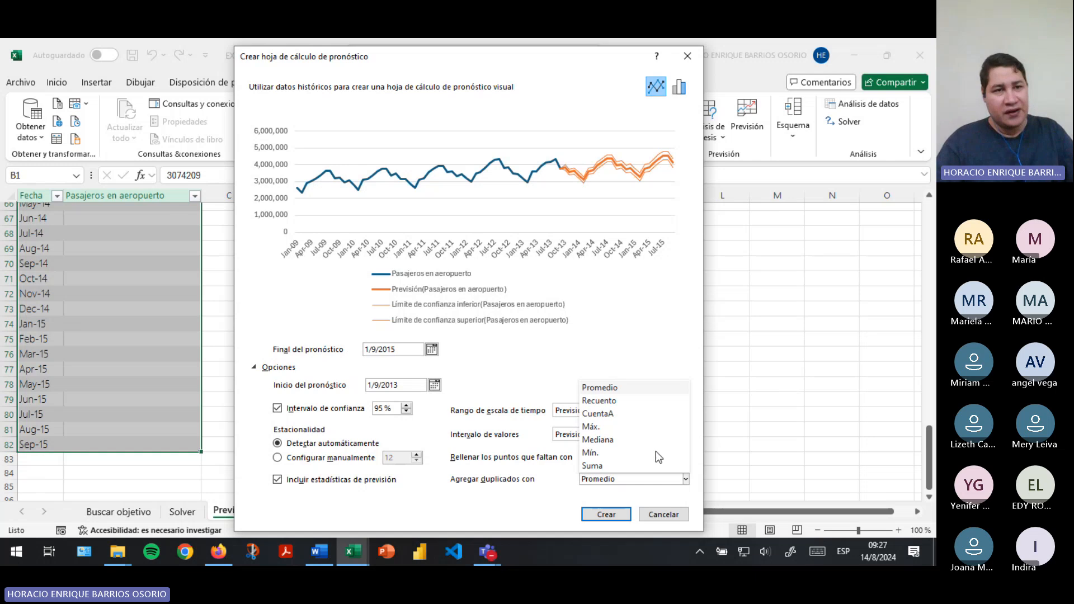
pyautogui.click(677, 484)
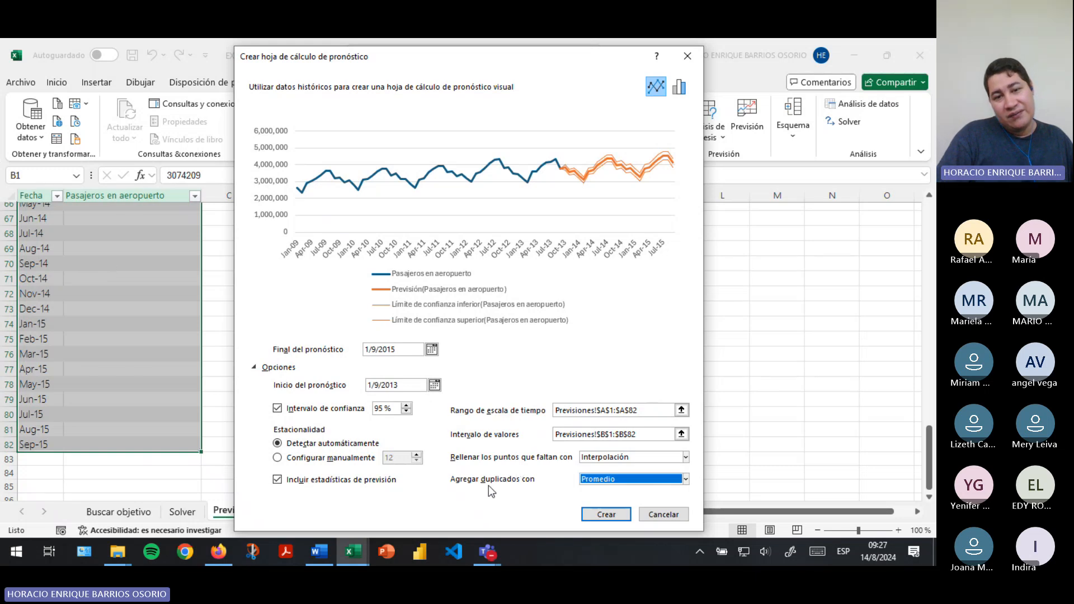
pyautogui.click(601, 482)
pyautogui.click(601, 482)
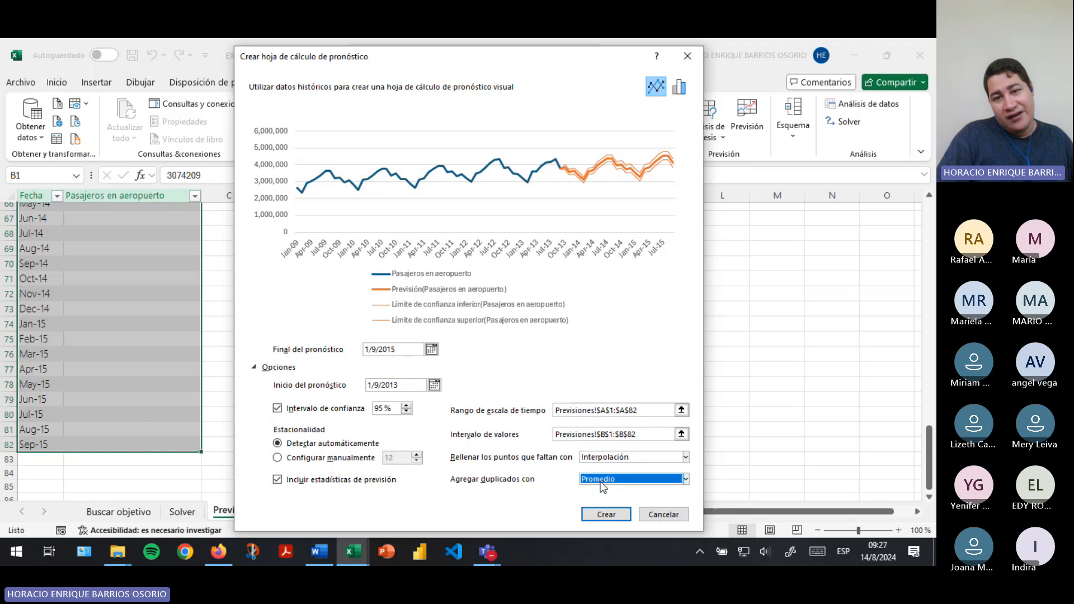
pyautogui.click(601, 483)
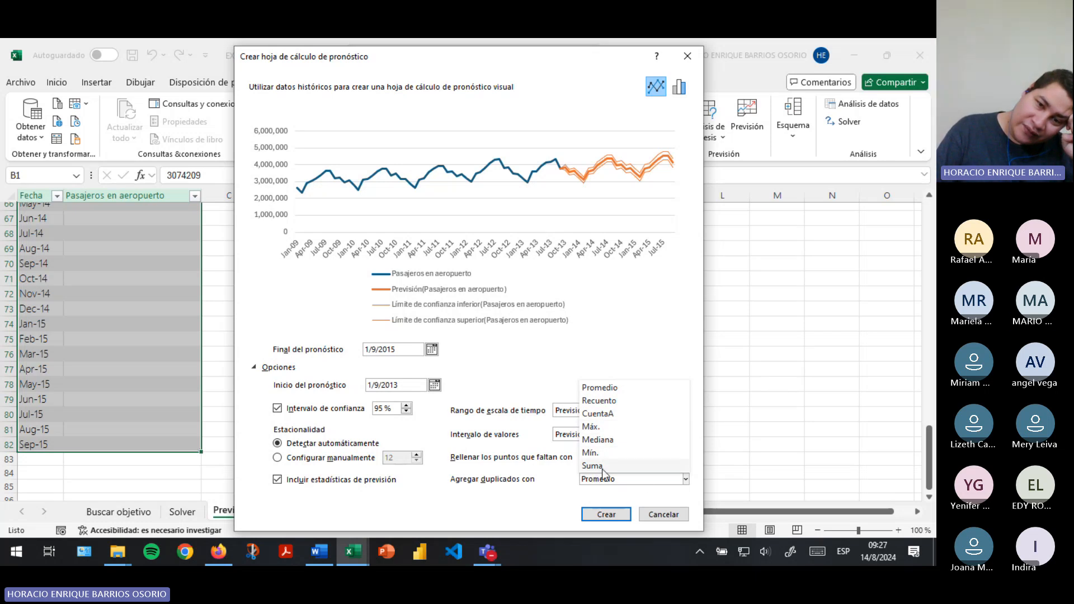
pyautogui.click(622, 478)
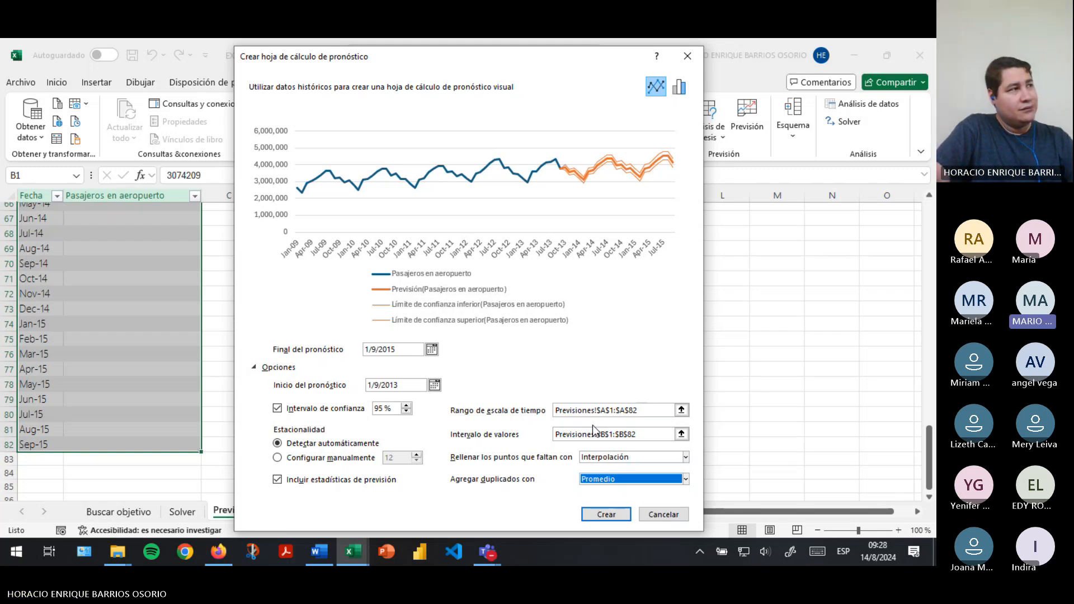
pyautogui.click(606, 514)
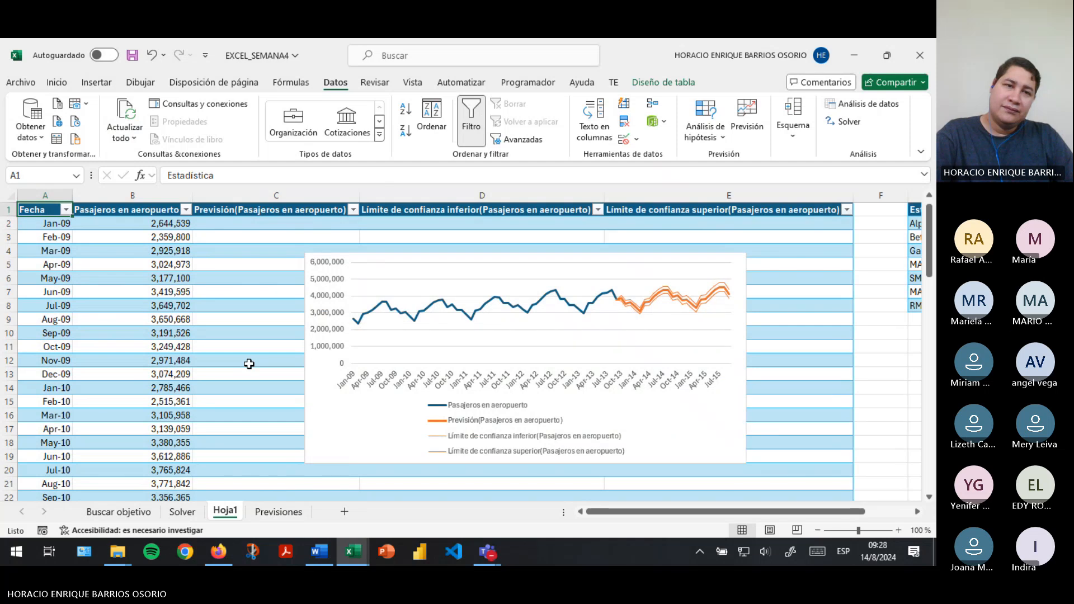
# Examine the generated table's date, passenger, forecast and confidence limit columns, including the historical rows up to Aug-13
pyautogui.click(56, 224)
pyautogui.click(141, 223)
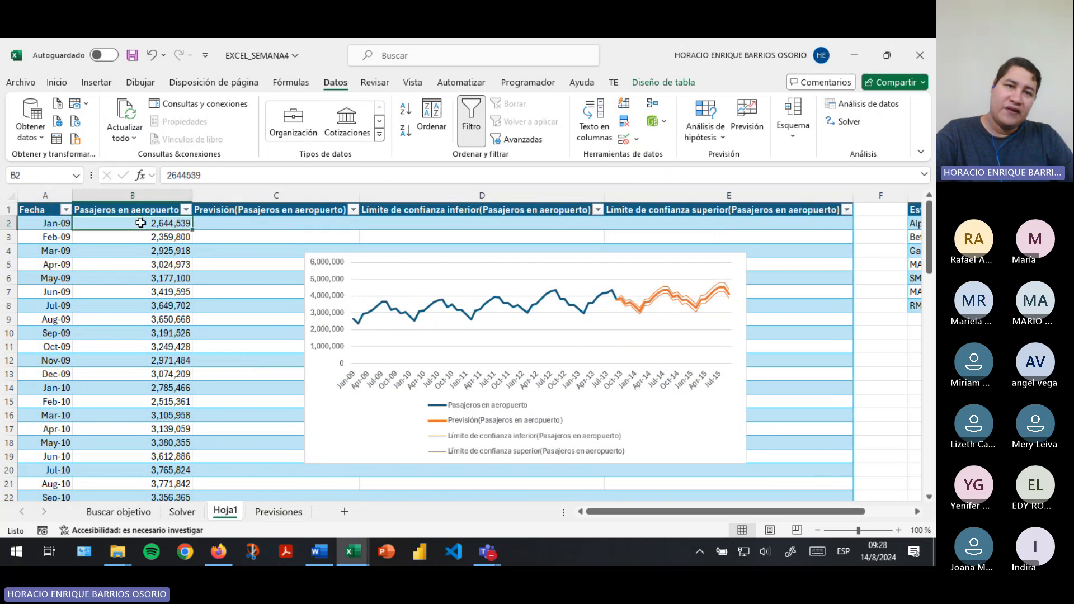
pyautogui.click(229, 224)
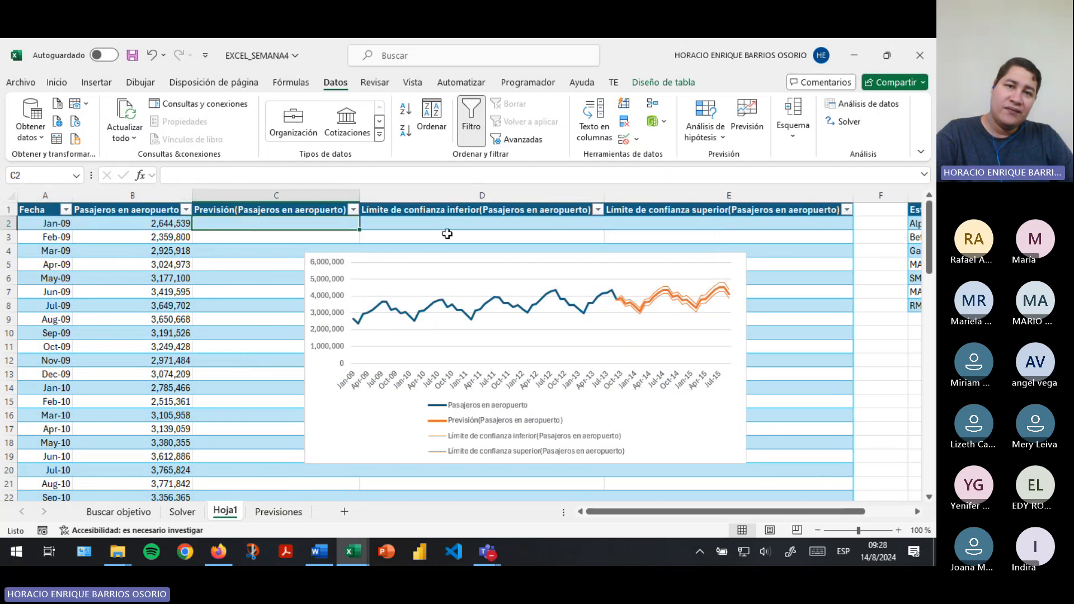
pyautogui.moveTo(503, 223); pyautogui.dragTo(728, 224)
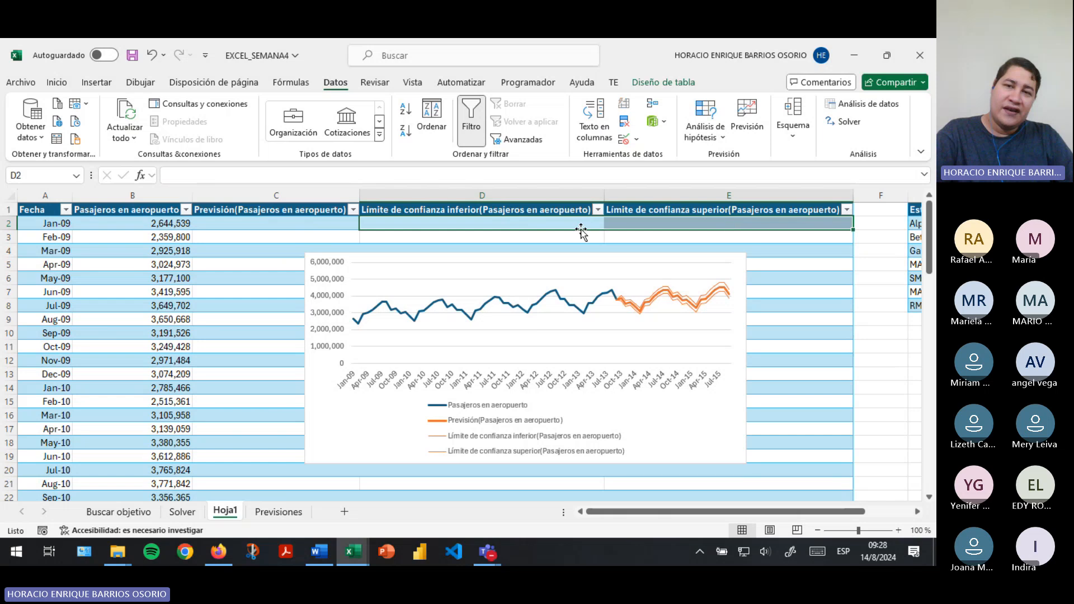
pyautogui.moveTo(629, 222); pyautogui.dragTo(556, 225)
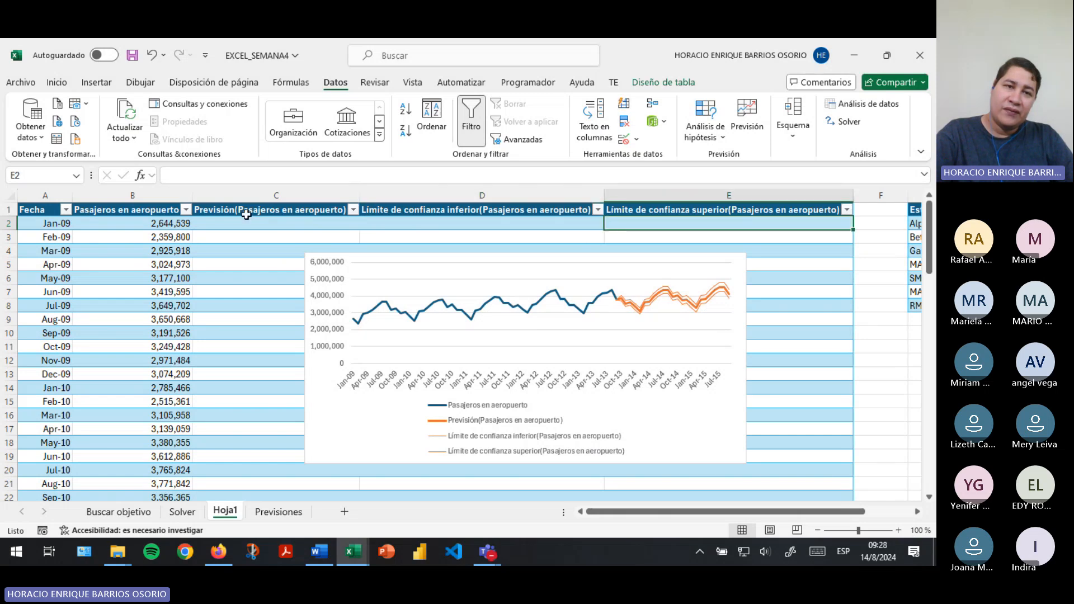
pyautogui.moveTo(246, 224); pyautogui.dragTo(781, 398)
pyautogui.moveTo(185, 402); pyautogui.dragTo(44, 212)
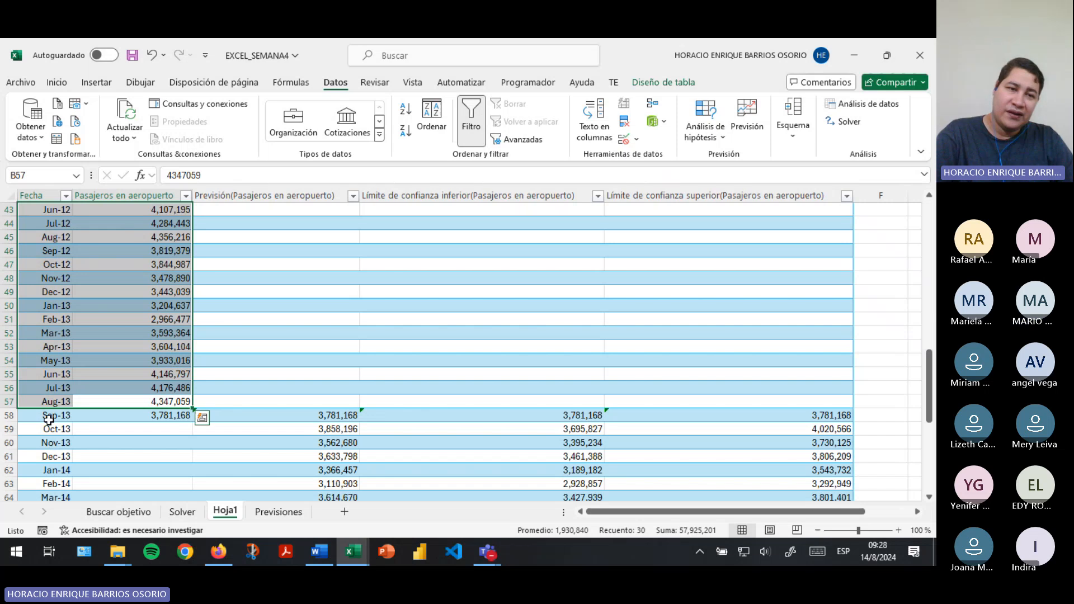
# Examine the forecast and its lower and upper confidence limits in the rows from Sep-13 to Sep-15
pyautogui.moveTo(48, 416); pyautogui.dragTo(752, 430)
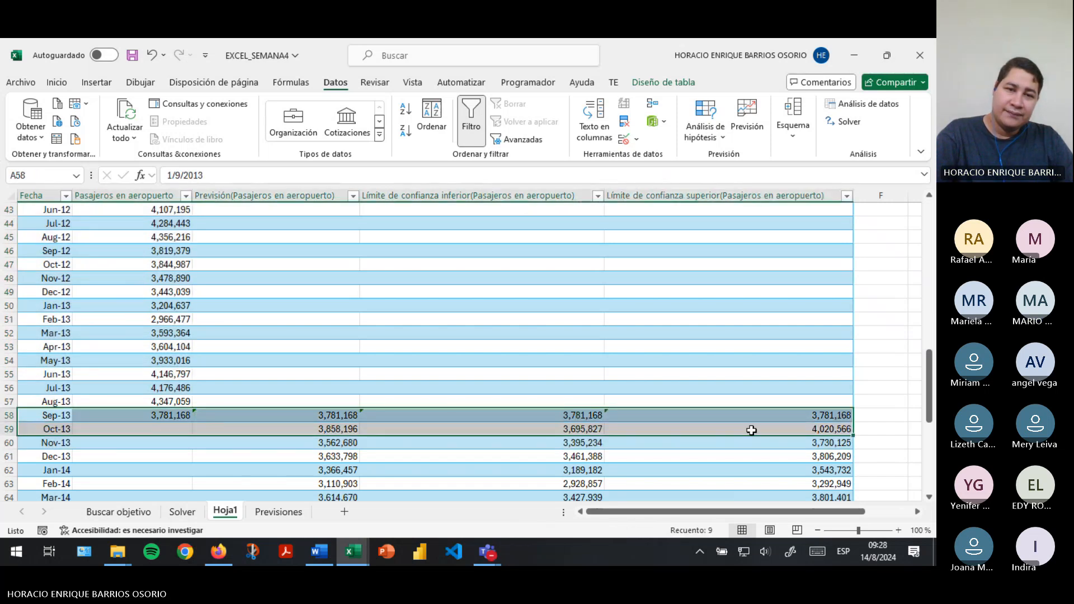
pyautogui.click(312, 415)
pyautogui.scroll(-4, 312, 415)
pyautogui.scroll(-4, 312, 414)
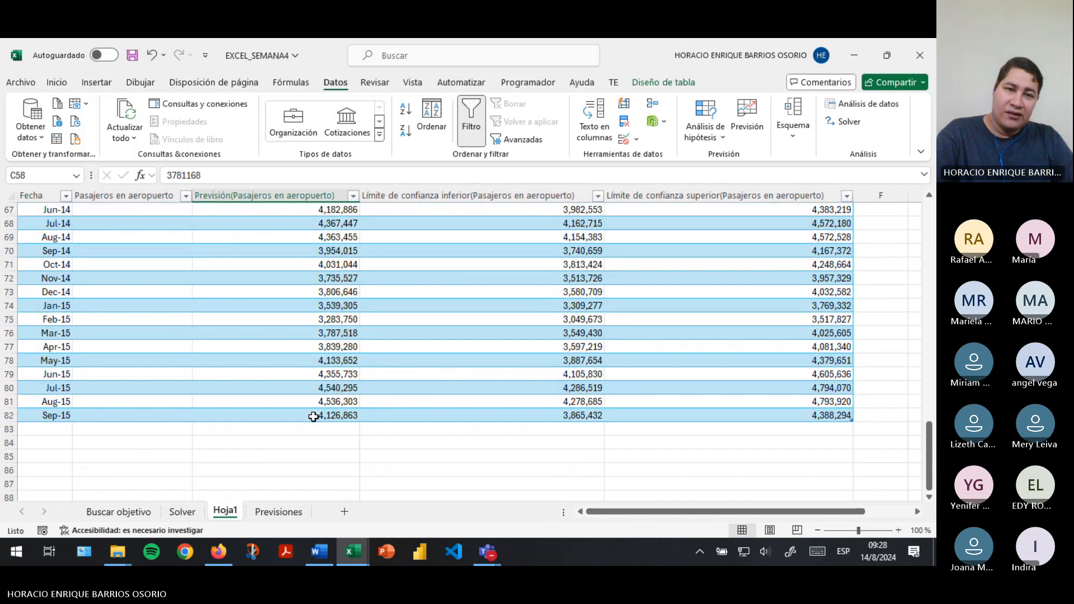
pyautogui.scroll(3, 318, 376)
pyautogui.click(517, 222)
pyautogui.click(803, 249)
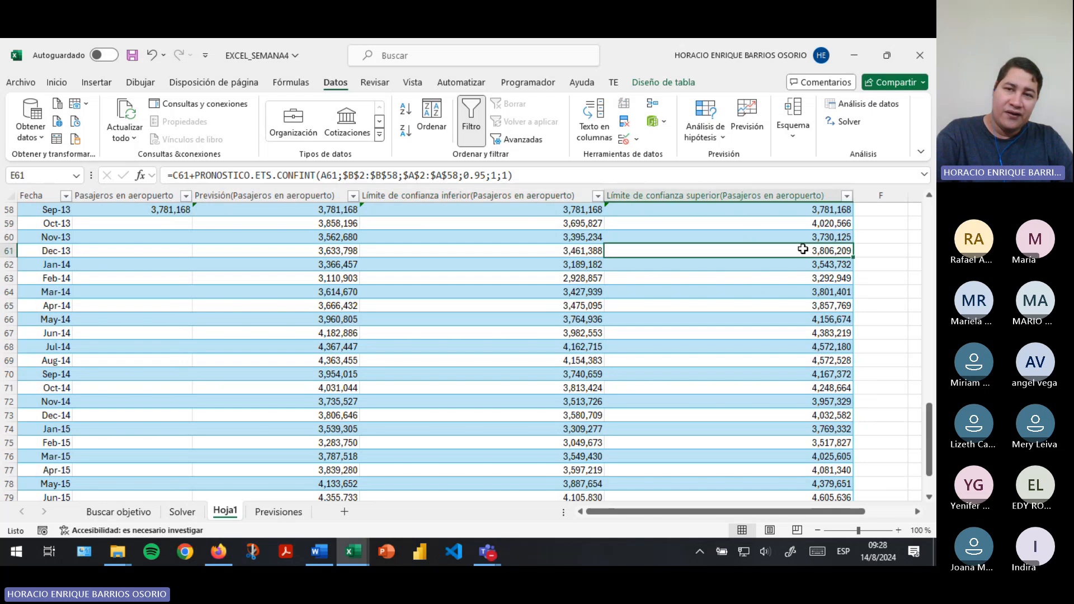
pyautogui.click(713, 219)
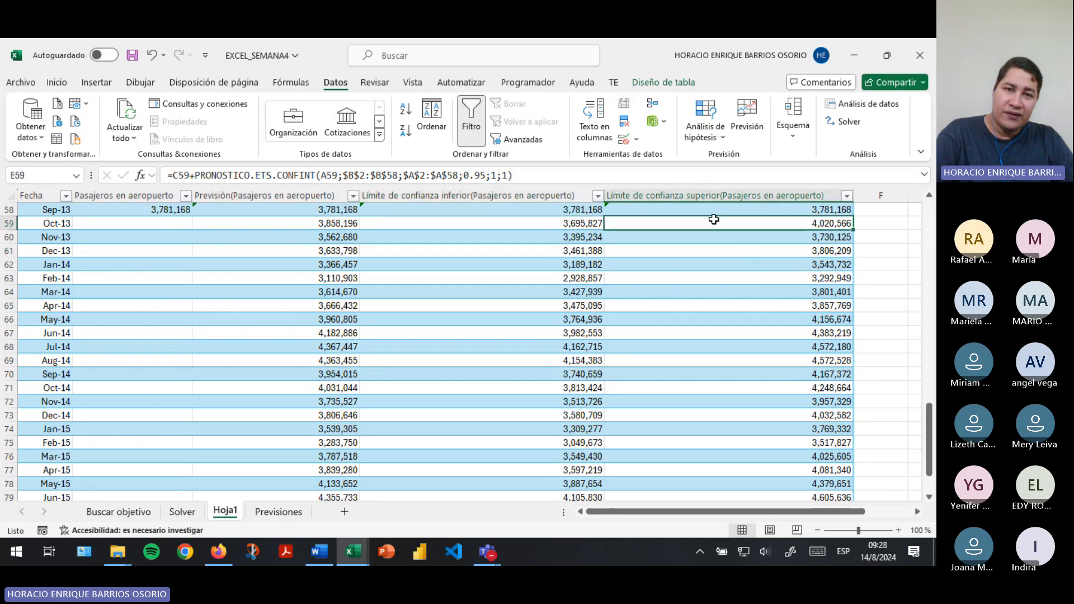
pyautogui.click(319, 224)
# Inspect the formulas behind the upper confidence limit for Sep-14 and the PRONOSTICO.ETS forecast for Oct-13
pyautogui.scroll(3, 604, 424)
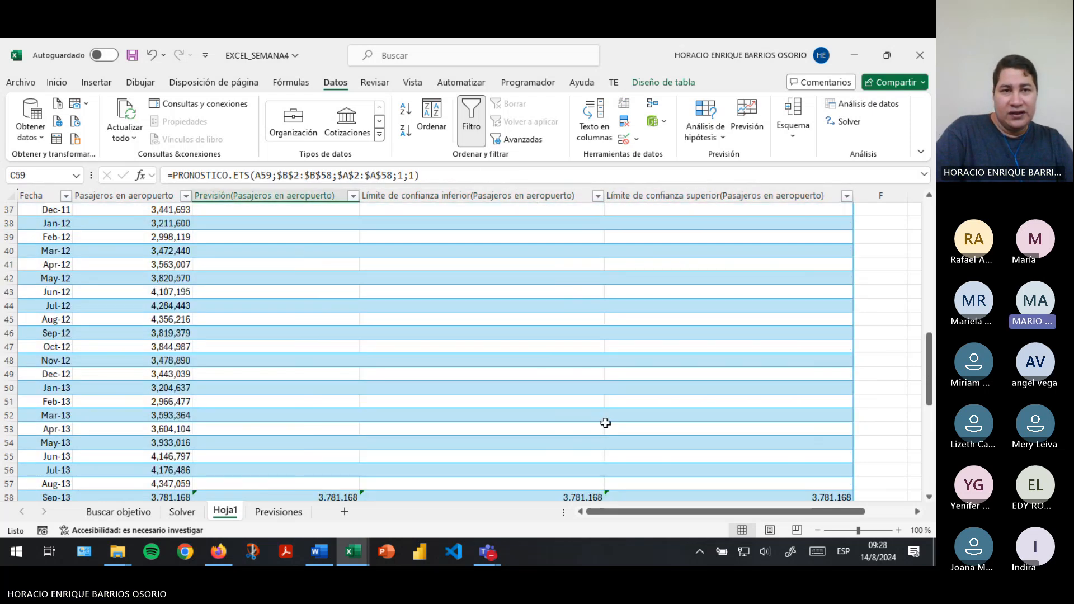
pyautogui.scroll(-4, 568, 374)
pyautogui.click(693, 331)
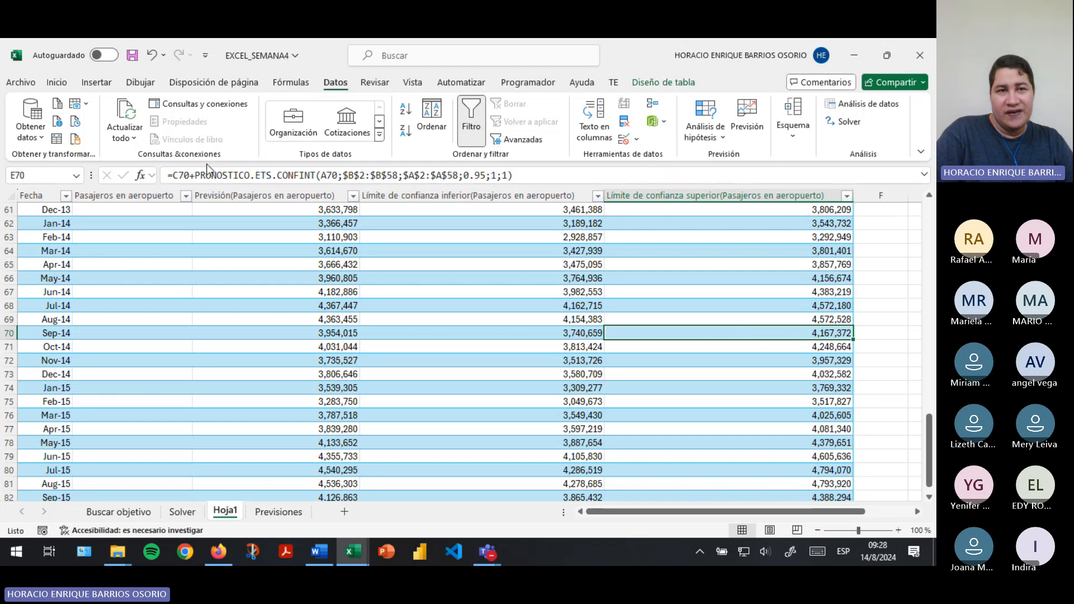
pyautogui.scroll(5, 318, 303)
pyautogui.click(301, 385)
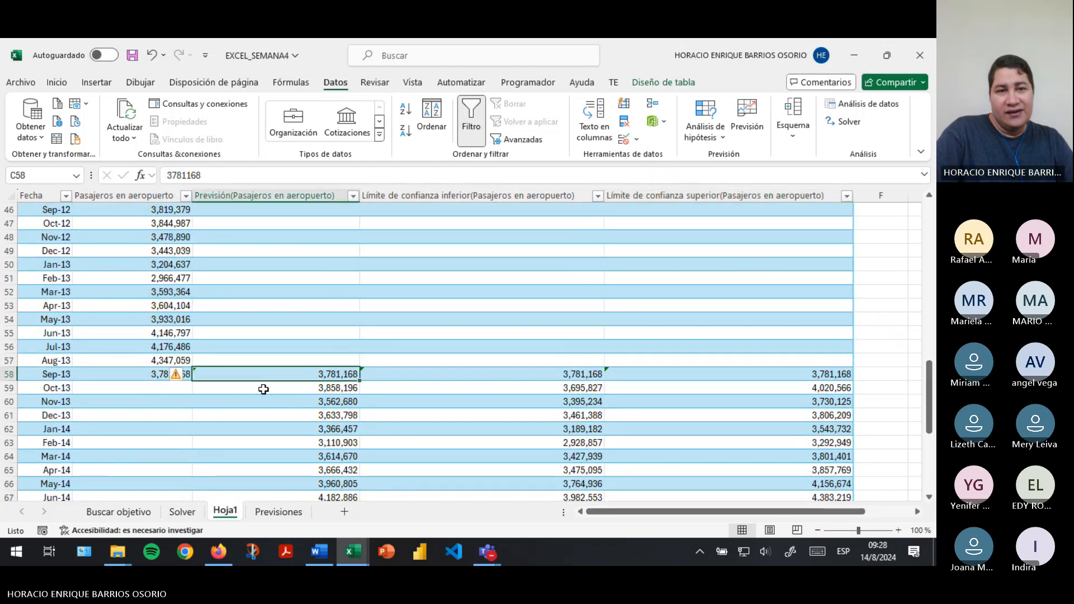
pyautogui.click(240, 377)
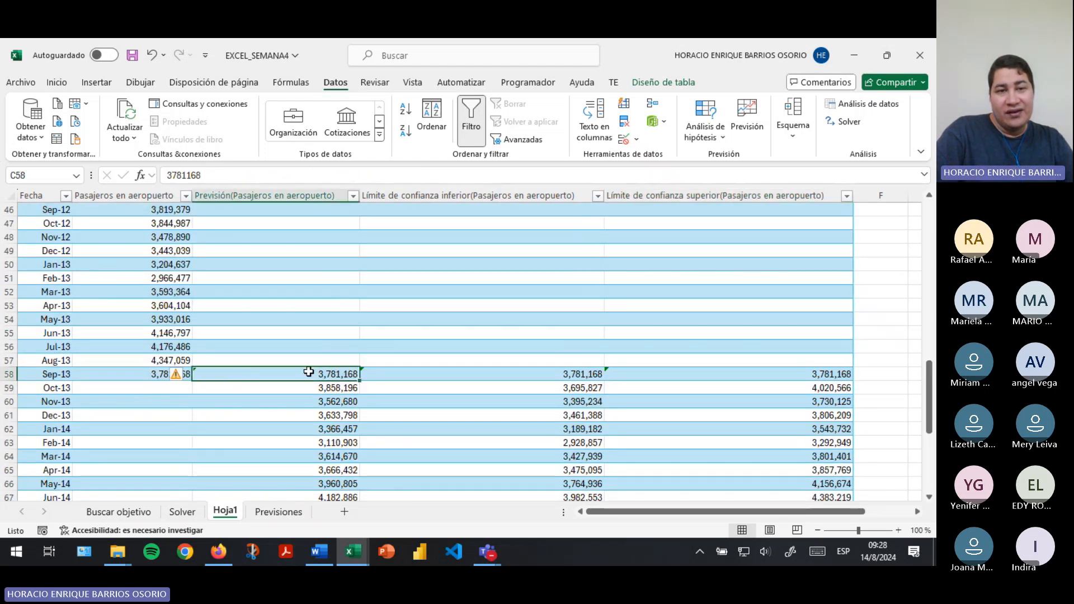
pyautogui.click(300, 387)
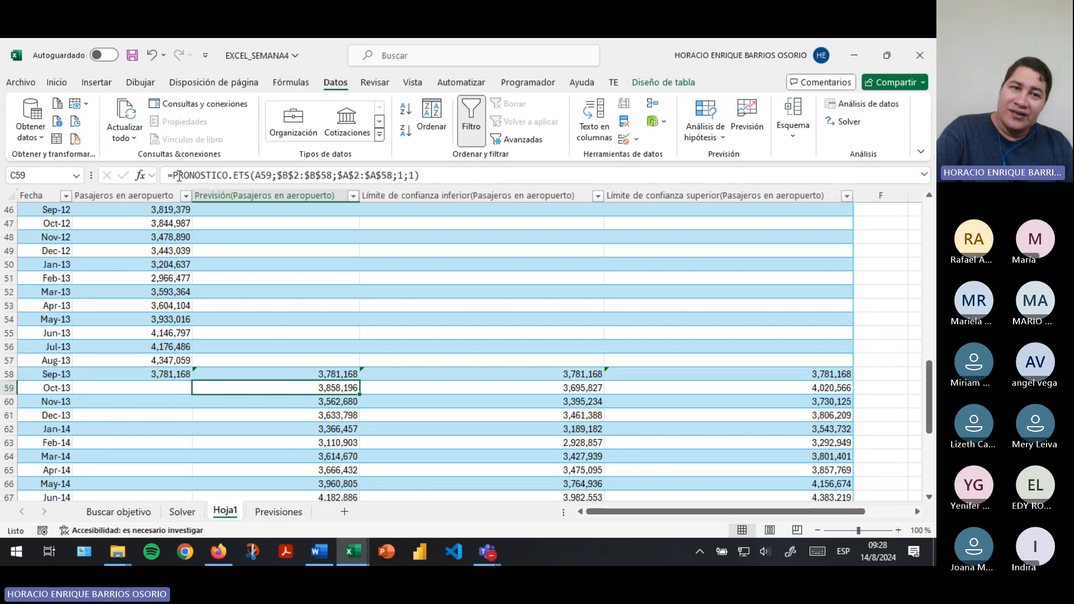
pyautogui.moveTo(175, 176); pyautogui.dragTo(446, 173)
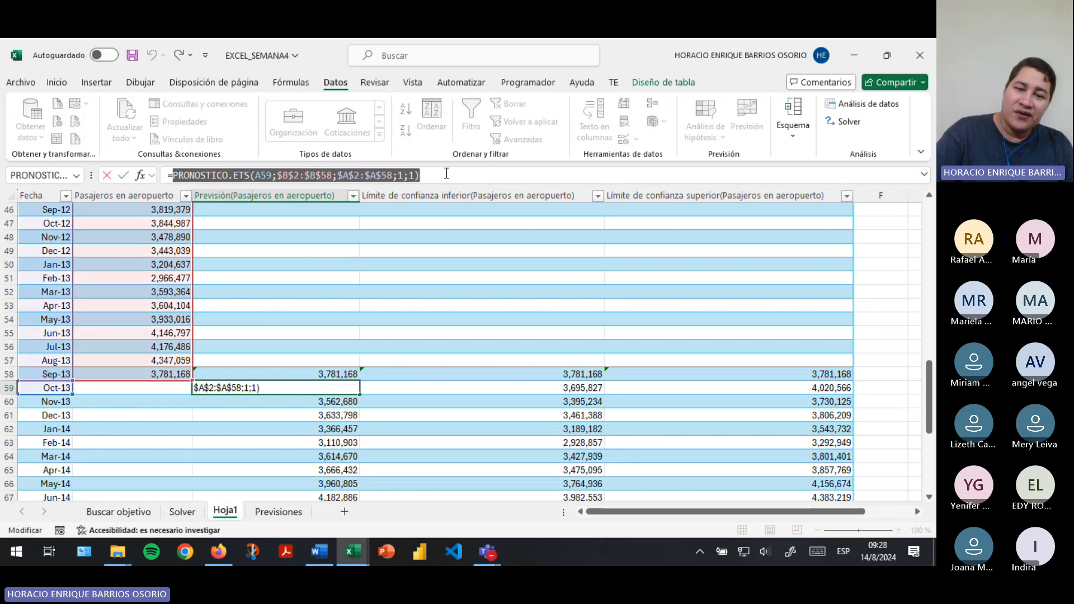
pyautogui.press('Return')
# Autofit the Valor column of the forecast statistics table and point out the Gamma and MASE rows
pyautogui.scroll(-6, 514, 291)
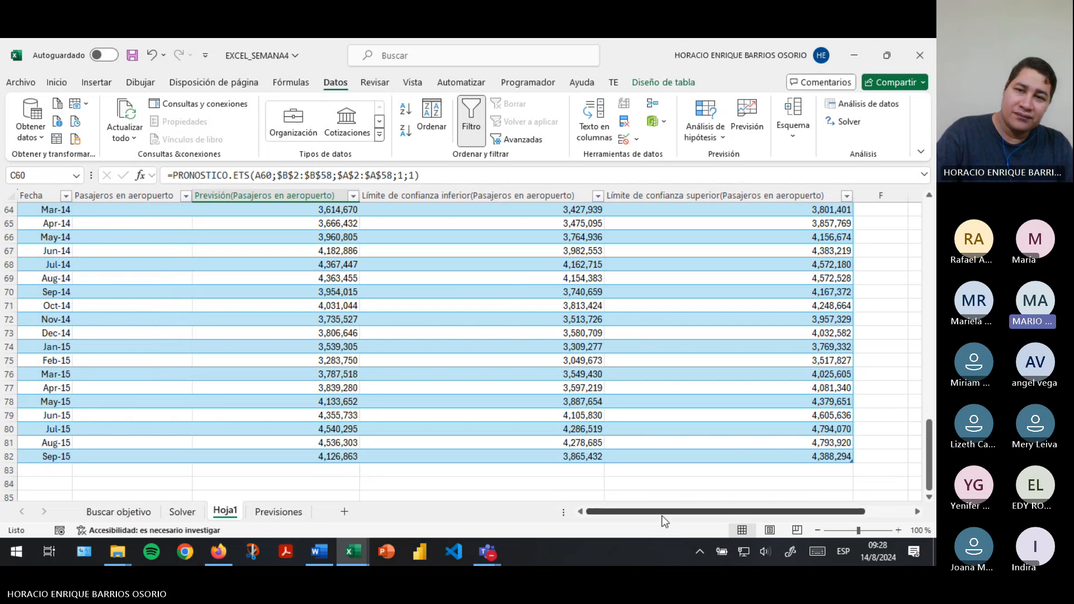
pyautogui.moveTo(663, 514); pyautogui.dragTo(710, 513)
pyautogui.scroll(20, 822, 435)
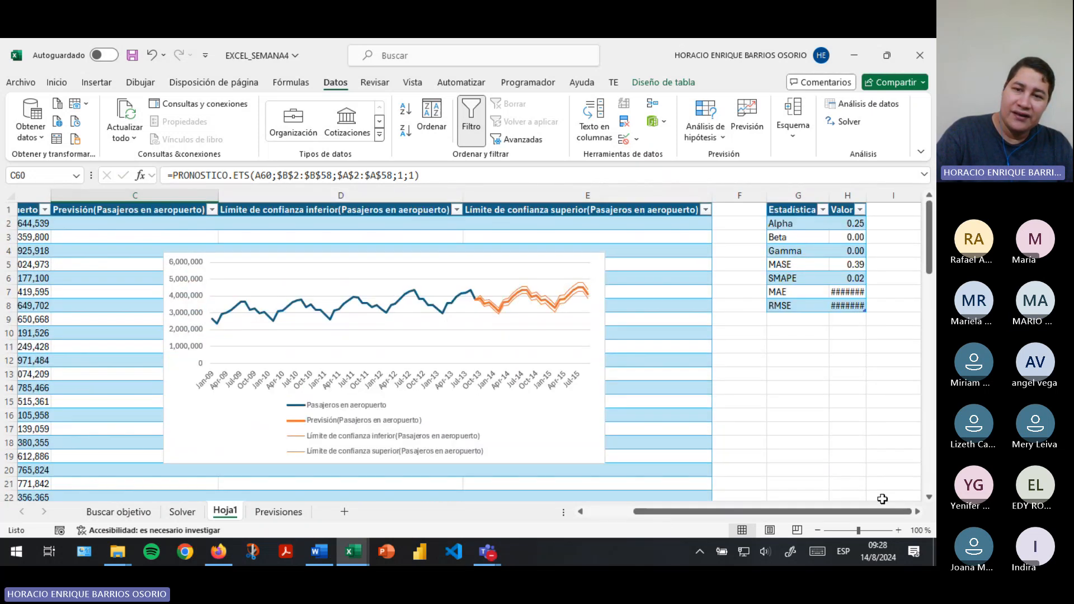
pyautogui.hscroll(3, 918, 512)
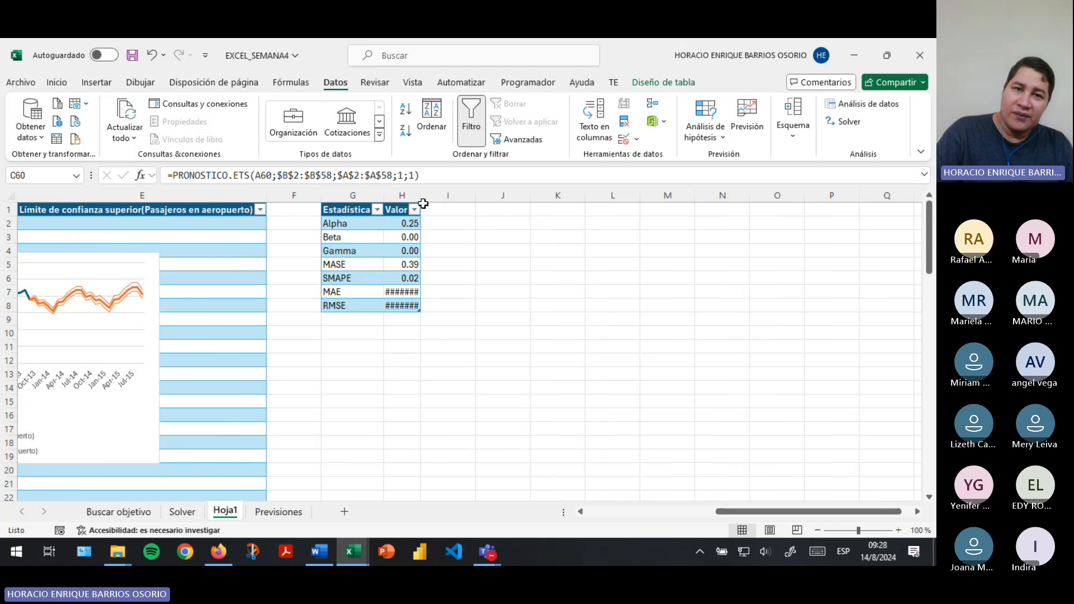
pyautogui.doubleClick(417, 201)
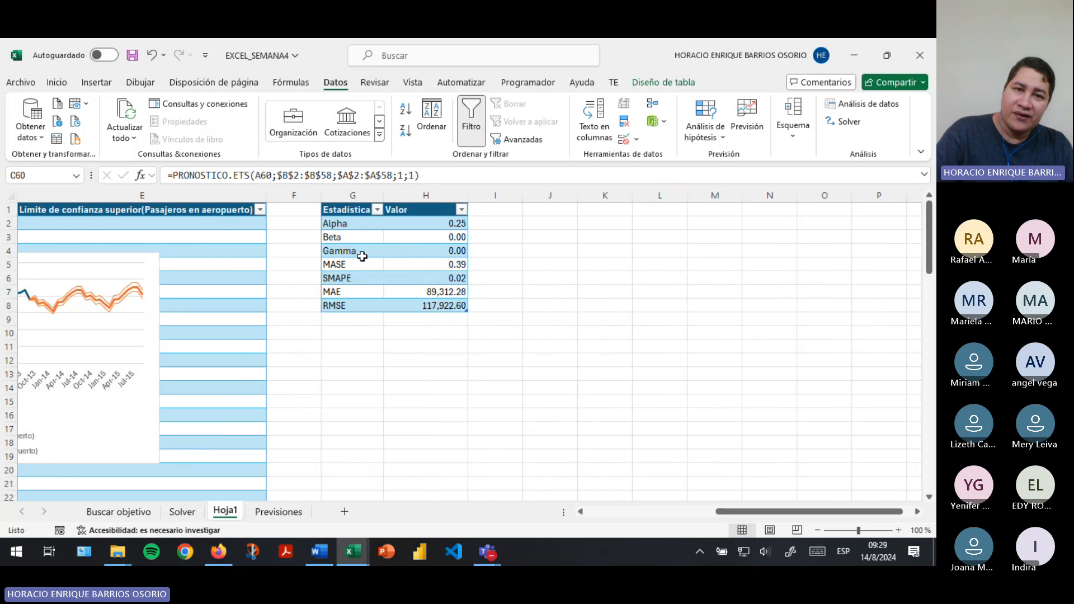
pyautogui.click(362, 251)
pyautogui.click(352, 268)
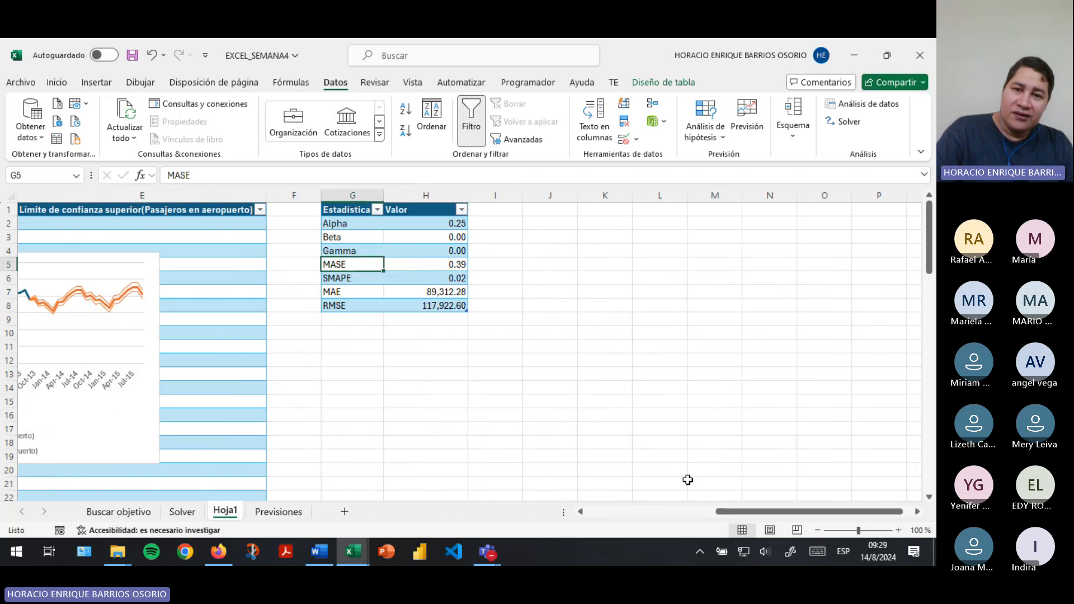
# Enlarge the forecast chart from its lower corner, extending it across most of the upper confidence limit column
pyautogui.moveTo(736, 512); pyautogui.dragTo(622, 512)
pyautogui.click(456, 397)
pyautogui.moveTo(640, 463); pyautogui.dragTo(710, 485)
pyautogui.scroll(-2, 618, 388)
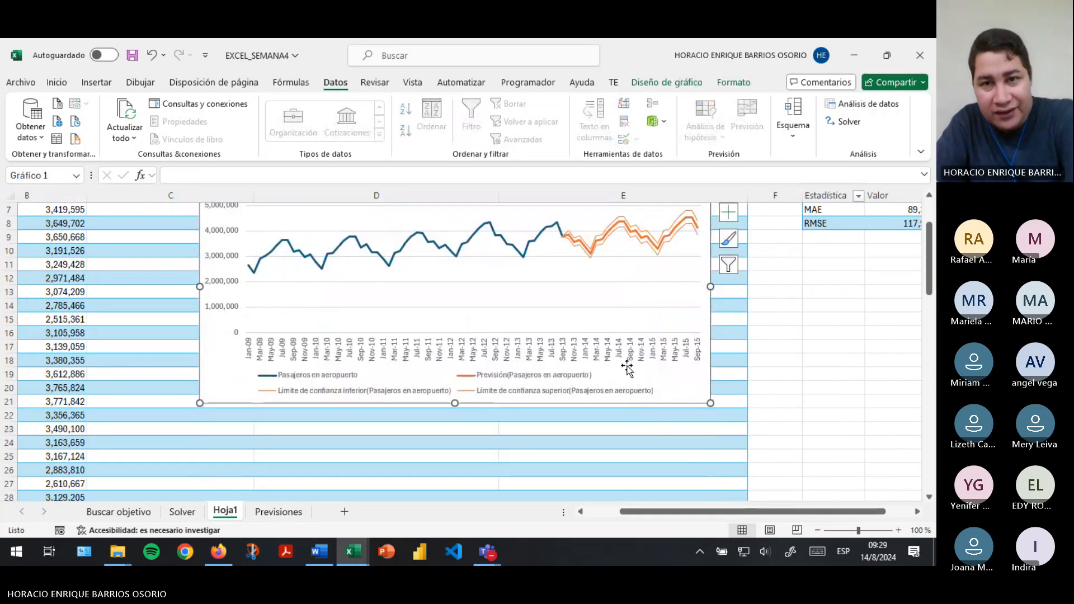
pyautogui.scroll(2, 606, 371)
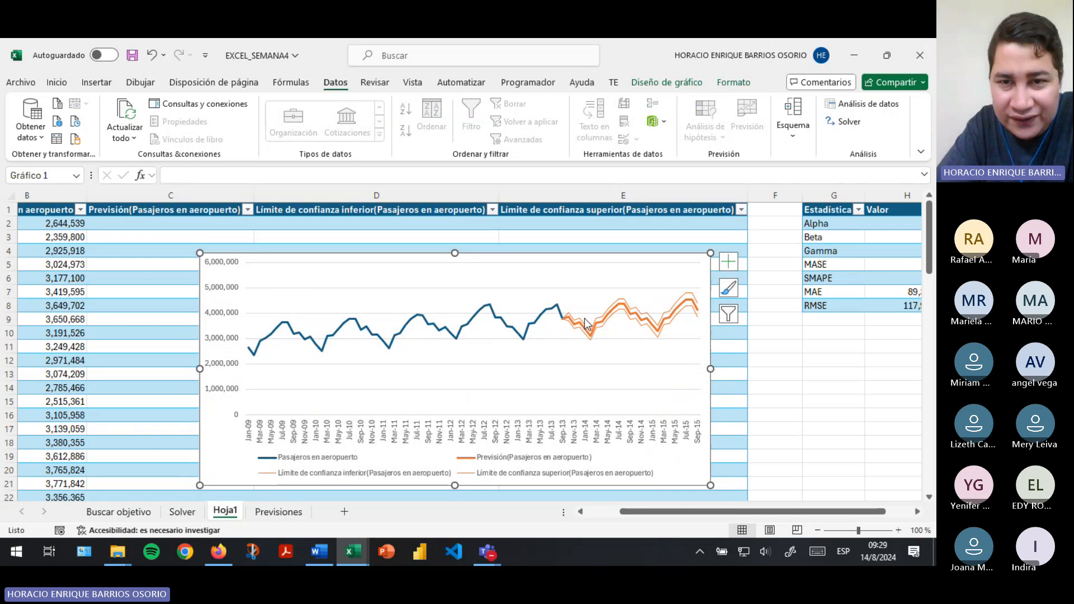
# Review the Previsión column from Sep-13 down to Sep-15 and save the workbook
pyautogui.moveTo(665, 511); pyautogui.dragTo(632, 511)
pyautogui.scroll(-17, 212, 276)
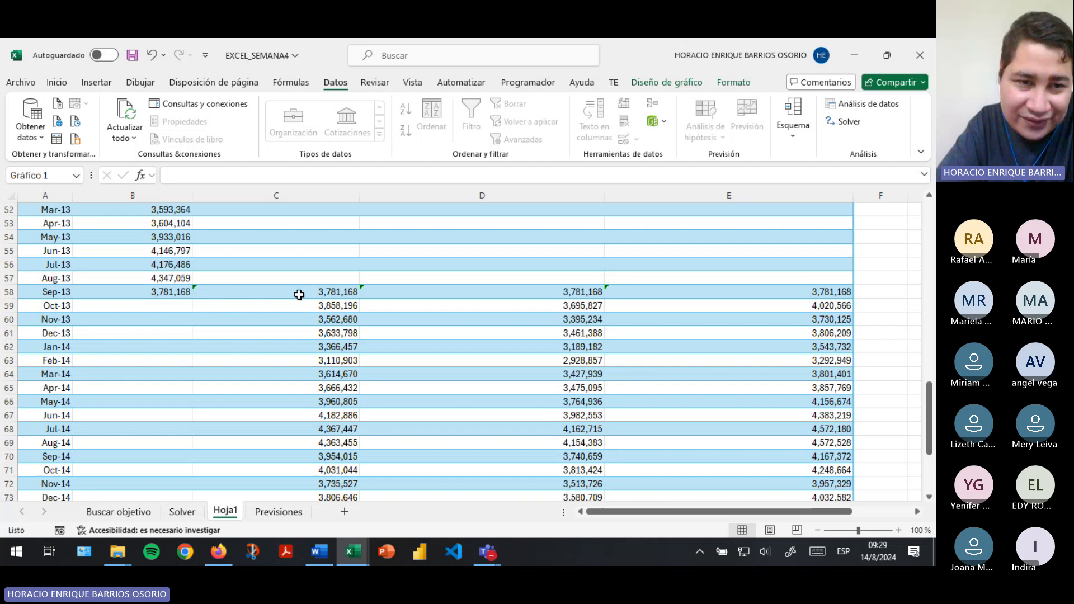
pyautogui.moveTo(299, 294); pyautogui.dragTo(278, 467)
pyautogui.click(279, 469)
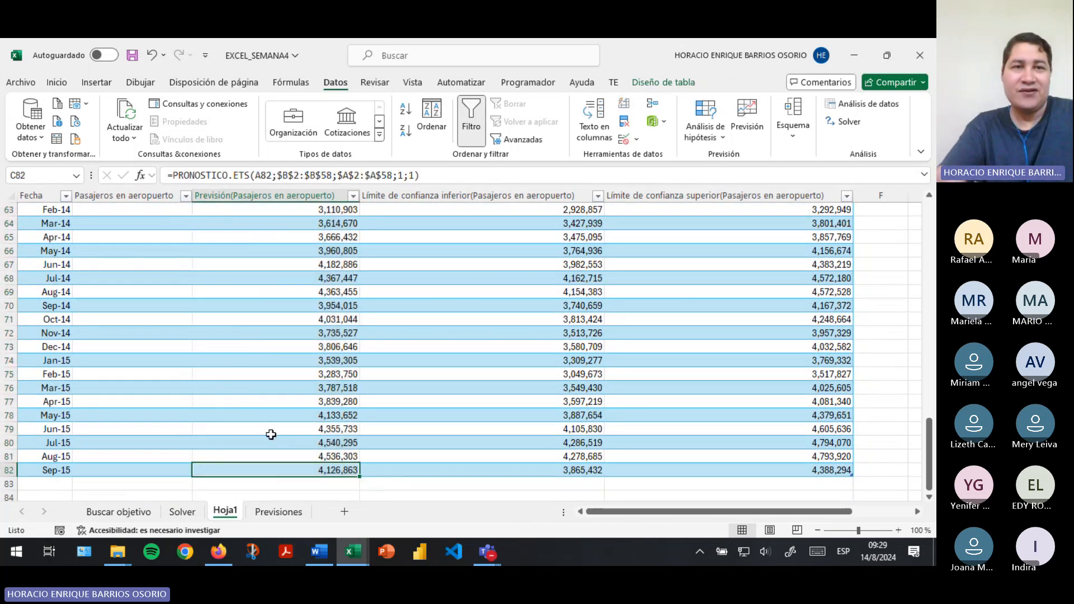
pyautogui.click(133, 55)
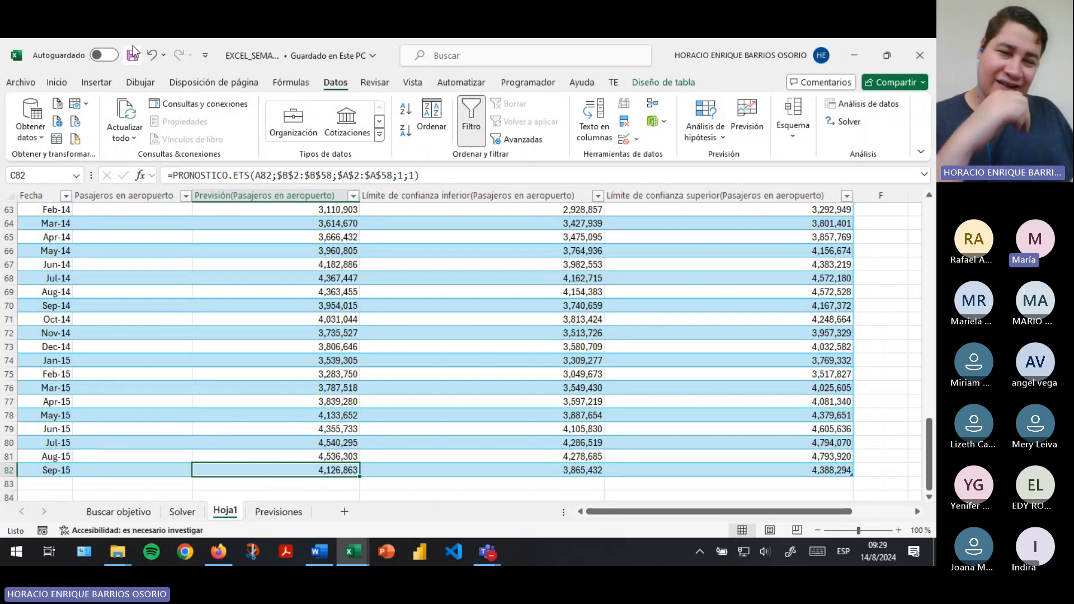
# Review the forecast and confidence limit values in the last rows of the table, from Sep-15 back to Jun-15
pyautogui.press('Right')
pyautogui.press('Right')
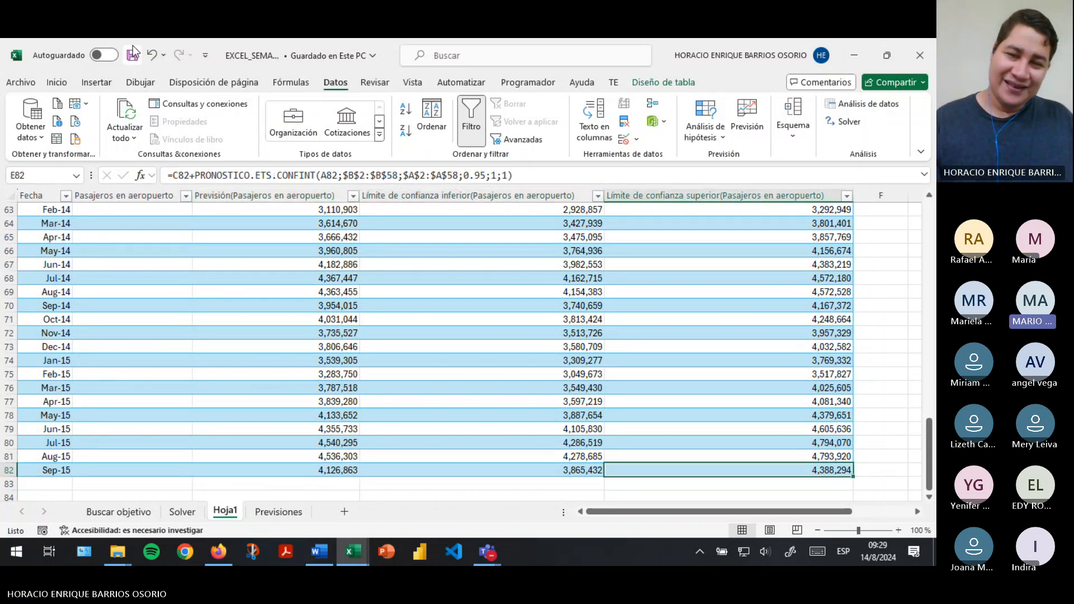
pyautogui.press('Right')
pyautogui.press('Left')
pyautogui.press('Left')
pyautogui.press('Left')
pyautogui.press('Left')
pyautogui.press('Left')
pyautogui.press('Up')
pyautogui.press('Right')
pyautogui.press('Right')
pyautogui.press('Right')
pyautogui.press('Right')
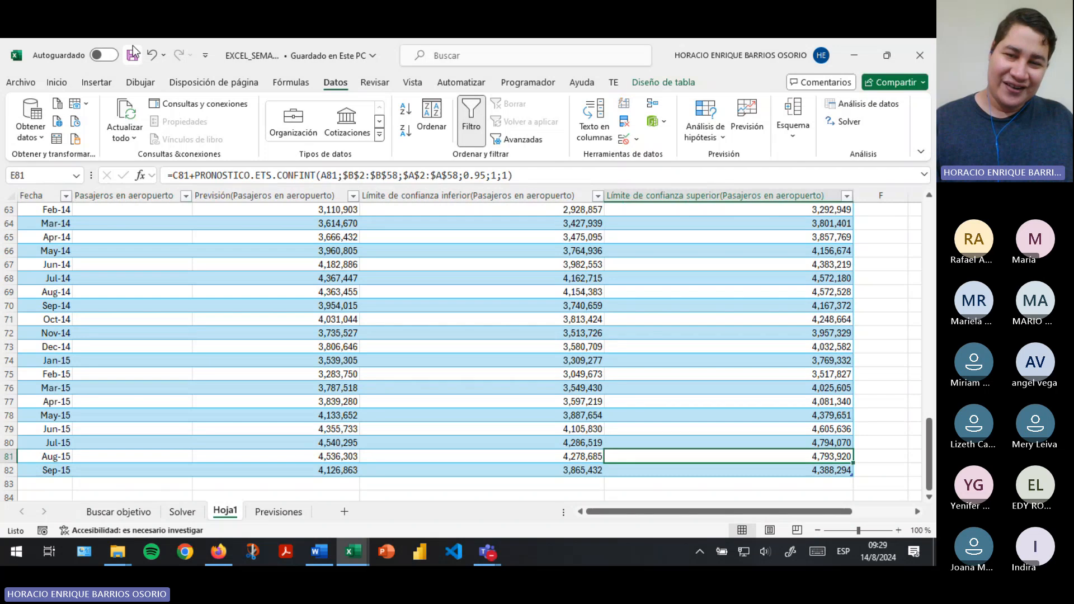
pyautogui.press('Up')
pyautogui.press('Left')
pyautogui.press('Left')
pyautogui.press('Up')
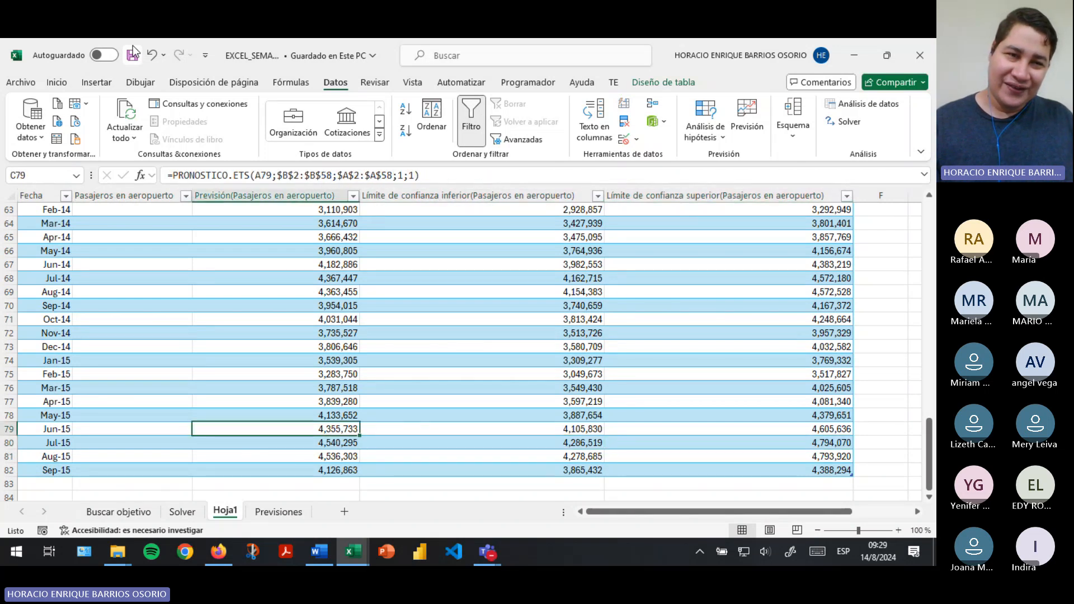
# Examine where the historical passenger data ends and the forecast begins, around the Sep-13 and Oct-13 rows
pyautogui.press('Up')
pyautogui.press('Up')
pyautogui.press('Up')
pyautogui.press('Up')
pyautogui.press('Up')
pyautogui.press('Up')
pyautogui.press('Up')
pyautogui.press('Up')
pyautogui.press('Up')
pyautogui.press('Up')
pyautogui.press('Up')
pyautogui.press('Up')
pyautogui.press('Up')
pyautogui.press('Up')
pyautogui.press('Up')
pyautogui.press('Up')
pyautogui.press('Up')
pyautogui.press('Up')
pyautogui.press('Up')
pyautogui.press('Up')
pyautogui.press('Down')
pyautogui.press('Down')
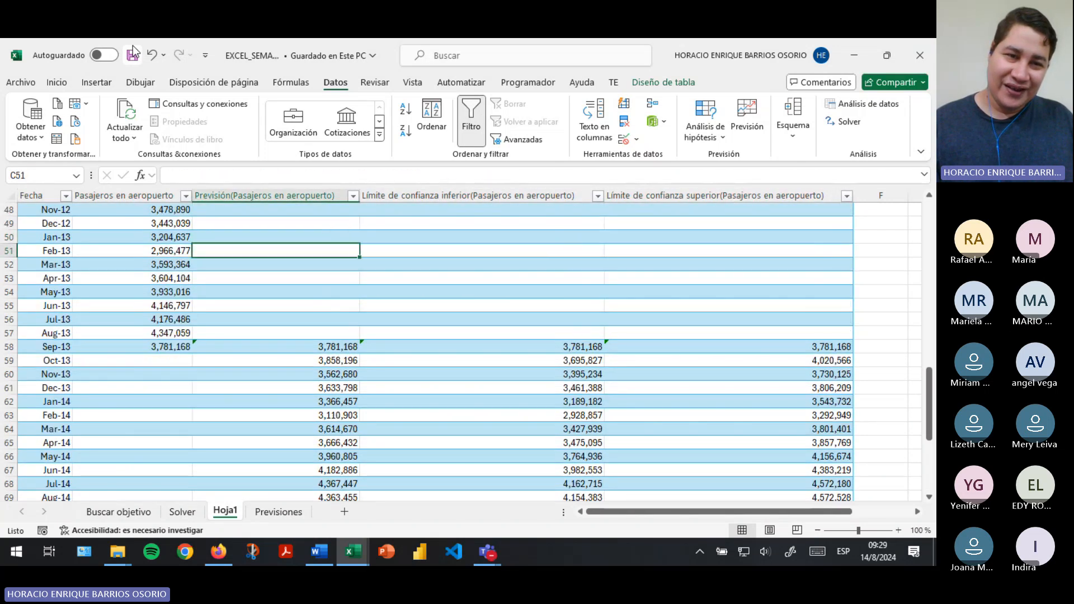
pyautogui.press('Down')
pyautogui.press('Down')
pyautogui.press('Down')
pyautogui.press('Down')
pyautogui.press('Down')
pyautogui.press('Down')
pyautogui.press('Down')
pyautogui.press('Left')
pyautogui.press('Down')
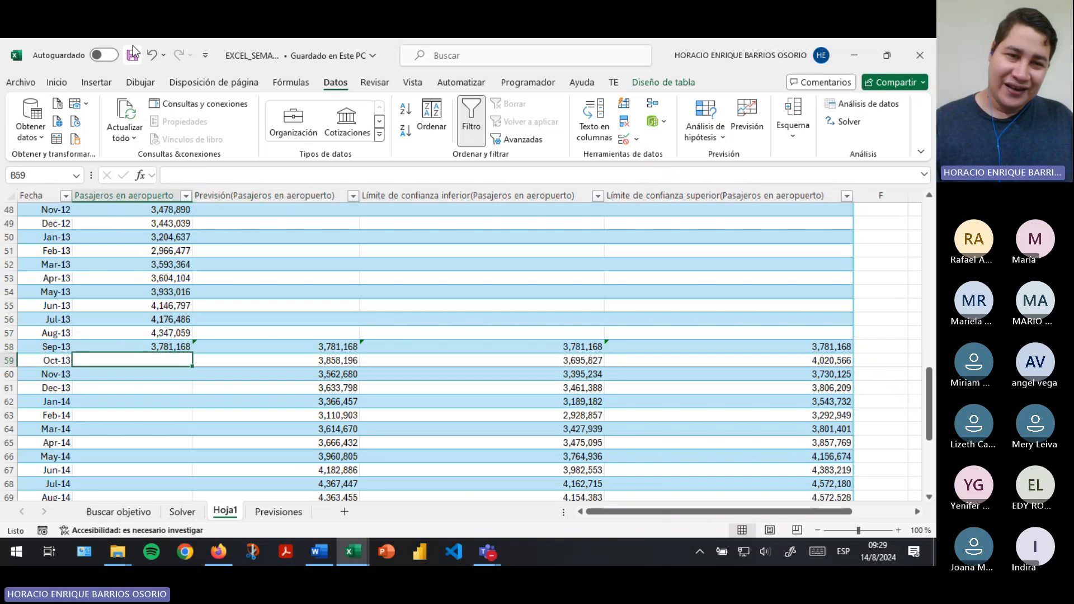
# Go across the Oct-13 row to compare its date, forecast, and lower and upper confidence limits
pyautogui.press('Right')
pyautogui.press('Right')
pyautogui.press('Right')
pyautogui.press('Right')
pyautogui.press('Left')
pyautogui.press('Left')
pyautogui.press('Left')
pyautogui.press('Left')
pyautogui.press('Left')
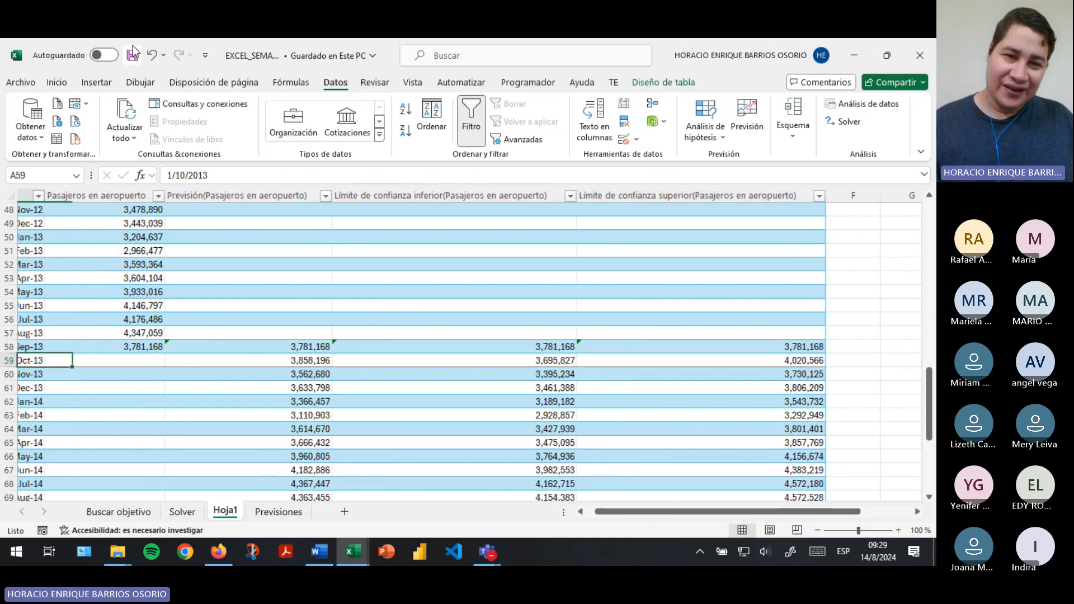
pyautogui.press('Right')
pyautogui.press('Right')
pyautogui.press('Right')
pyautogui.press('Right')
pyautogui.press('Left')
pyautogui.press('Left')
pyautogui.press('Right')
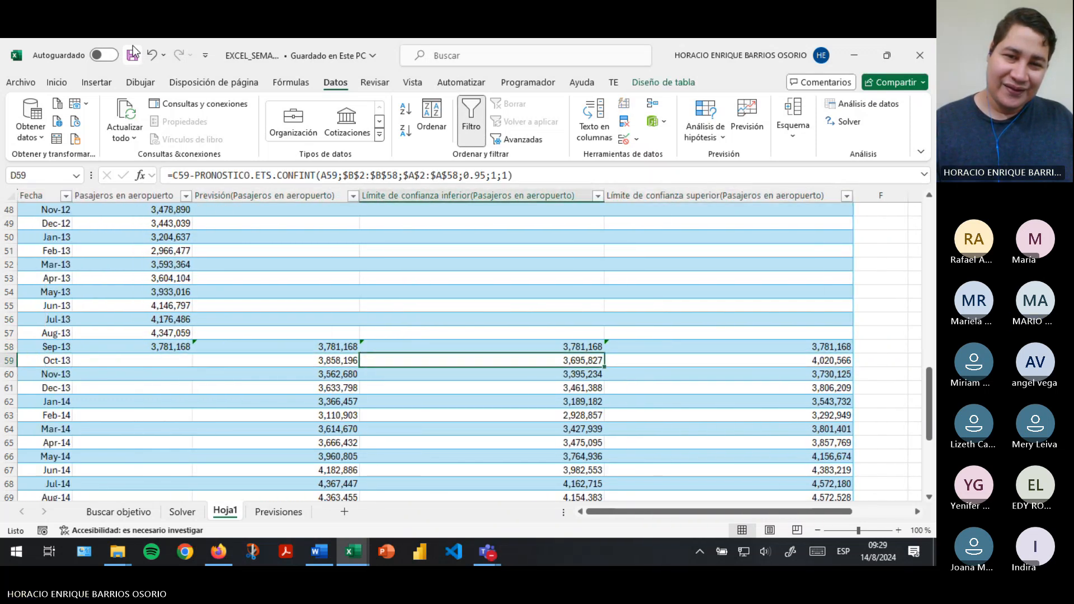
# Review the upper confidence limit column down past Sep-15 and the lower limit column back up to Dec-13
pyautogui.press('Right')
pyautogui.press('Down')
pyautogui.press('Down')
pyautogui.press('Down')
pyautogui.press('Down')
pyautogui.press('Down')
pyautogui.press('Down')
pyautogui.press('Down')
pyautogui.press('Down')
pyautogui.press('Down')
pyautogui.press('Down')
pyautogui.press('Down')
pyautogui.press('Down')
pyautogui.press('Down')
pyautogui.press('Down')
pyautogui.press('Down')
pyautogui.press('Down')
pyautogui.press('Down')
pyautogui.press('Down')
pyautogui.press('Down')
pyautogui.press('Down')
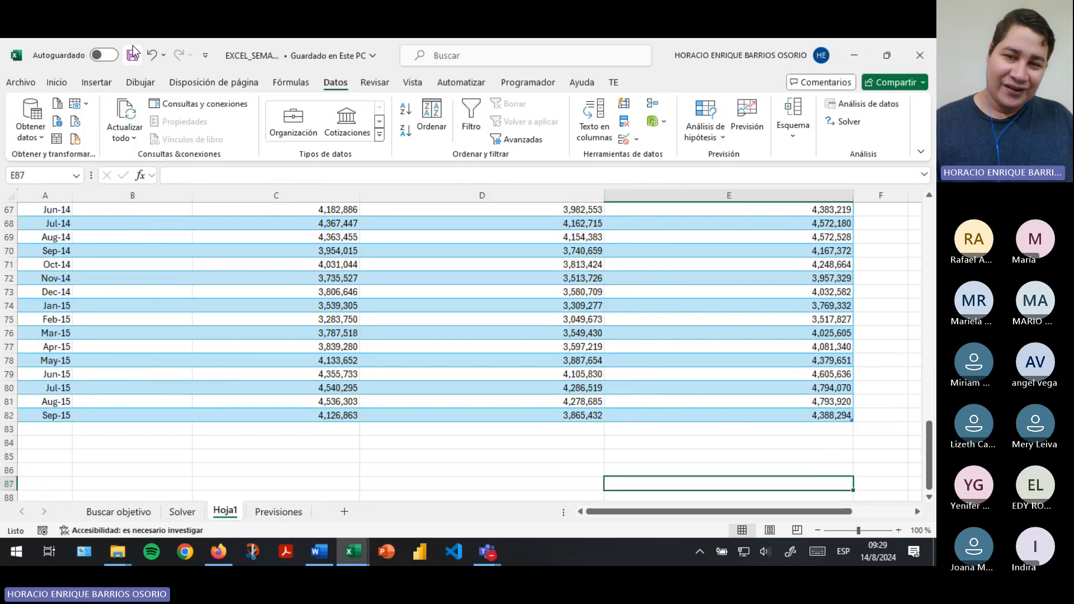
pyautogui.press('Left')
pyautogui.press('Up')
pyautogui.press('Up')
pyautogui.press('Up')
pyautogui.press('Up')
pyautogui.press('Up')
pyautogui.press('Up')
pyautogui.press('Up')
pyautogui.press('Up')
pyautogui.press('Up')
pyautogui.press('Up')
pyautogui.press('Up')
pyautogui.press('Up')
pyautogui.press('Up')
pyautogui.press('Up')
pyautogui.press('Up')
pyautogui.press('Up')
pyautogui.press('Up')
pyautogui.press('Up')
pyautogui.press('Up')
pyautogui.press('Up')
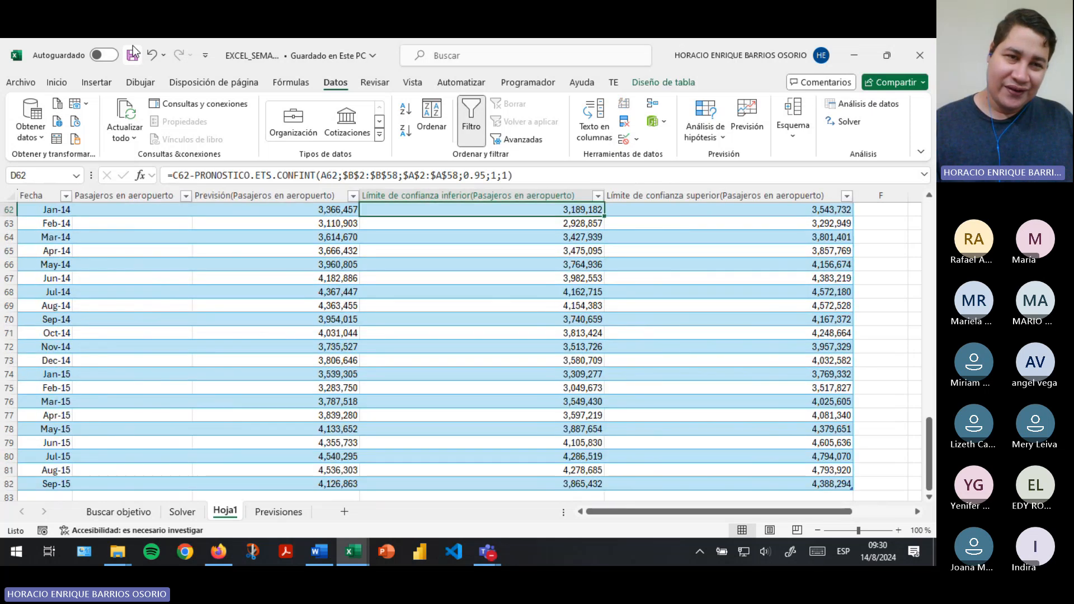
pyautogui.press('Up')
# Review the lower confidence limit values down to Apr-15 and inspect the PRONOSTICO.ETS forecast formula for May-15
pyautogui.press('Down')
pyautogui.press('Down')
pyautogui.press('Down')
pyautogui.press('Down')
pyautogui.press('Down')
pyautogui.press('Down')
pyautogui.press('Down')
pyautogui.press('Down')
pyautogui.press('Down')
pyautogui.press('Down')
pyautogui.press('Down')
pyautogui.press('Down')
pyautogui.press('Down')
pyautogui.press('Down')
pyautogui.press('Down')
pyautogui.press('Down')
pyautogui.press('Left')
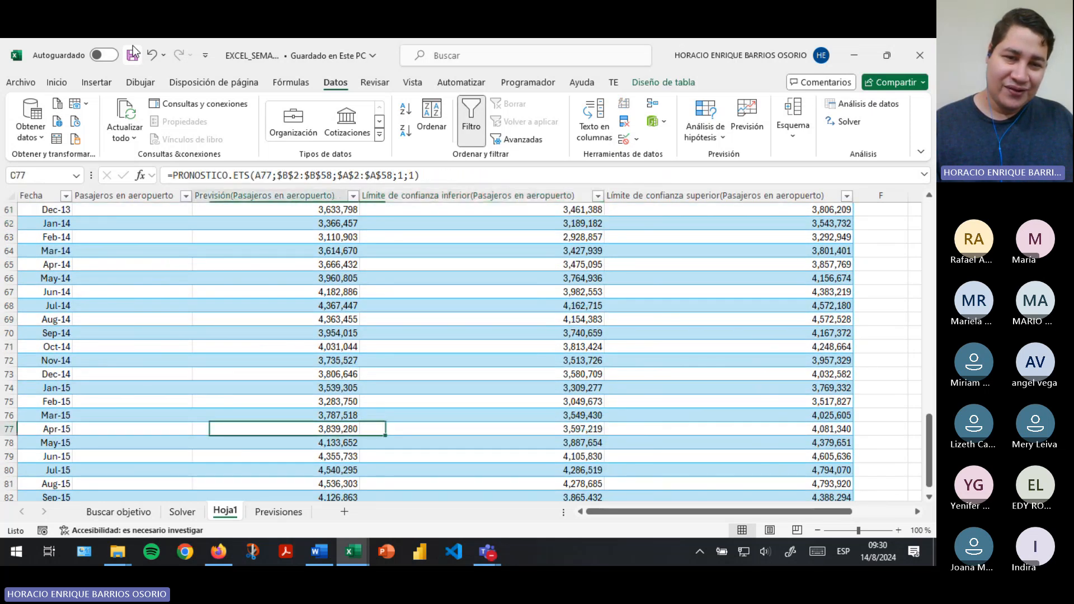
pyautogui.press('Down')
pyautogui.press('Left')
pyautogui.press('Left')
pyautogui.press('Right')
pyautogui.press('Right')
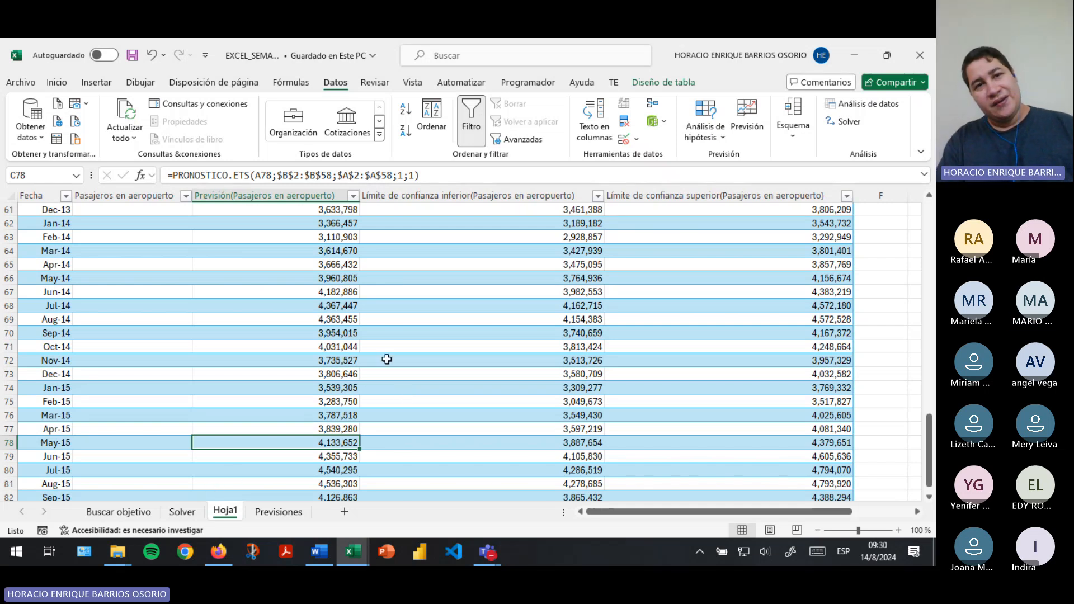
# Show the list of statistical functions in the function library and return to the forecast chart
pyautogui.click(309, 82)
pyautogui.click(275, 144)
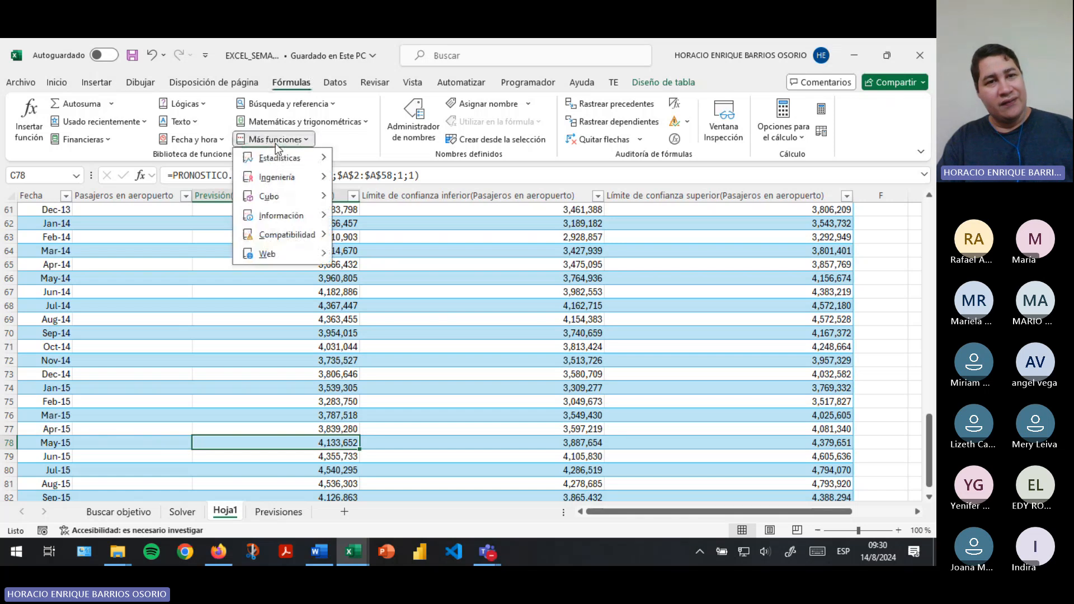
pyautogui.moveTo(275, 163)
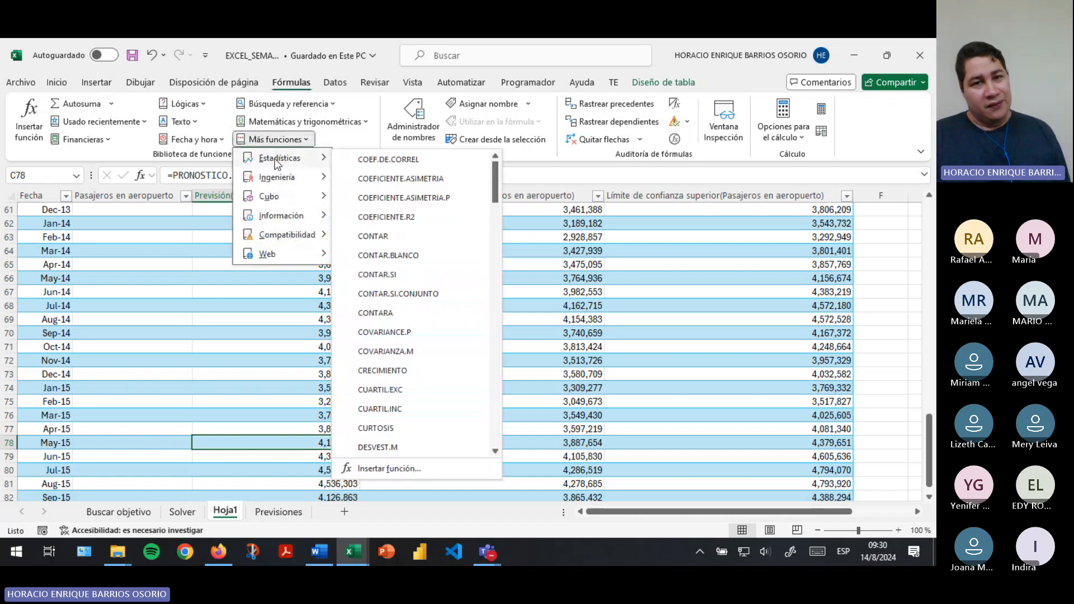
pyautogui.click(640, 415)
pyautogui.scroll(14, 478, 380)
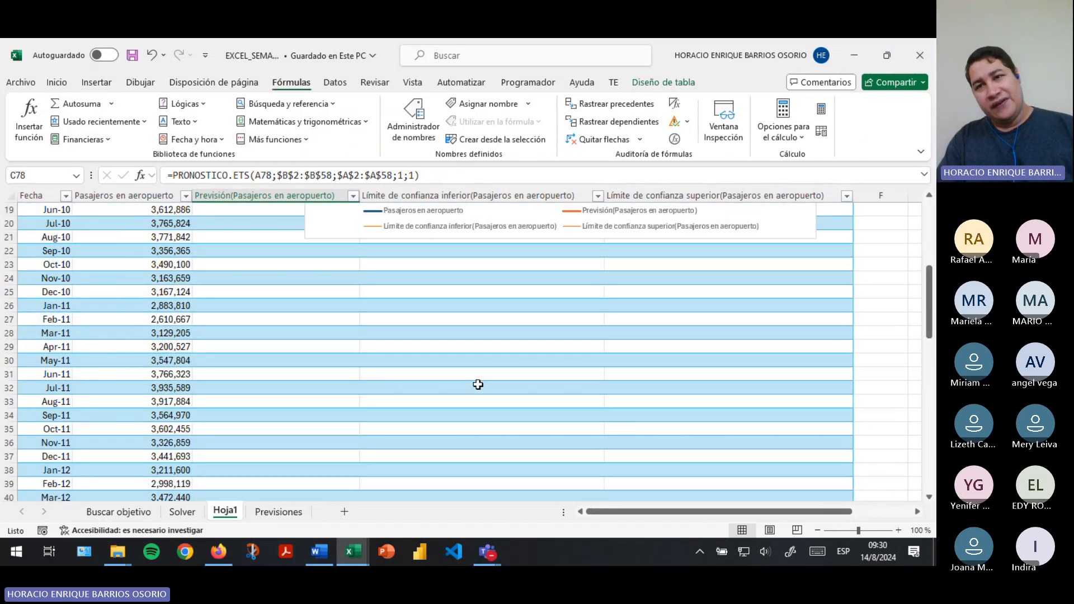
pyautogui.scroll(6, 478, 384)
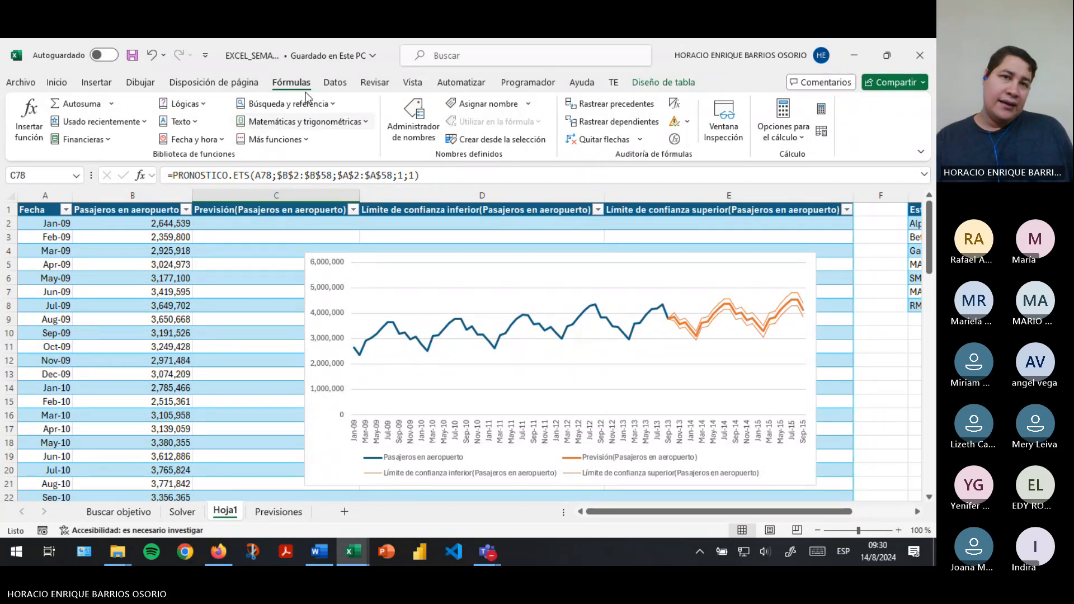
# Look through the available pie and scatter chart types without inserting a chart
pyautogui.click(97, 84)
pyautogui.click(348, 139)
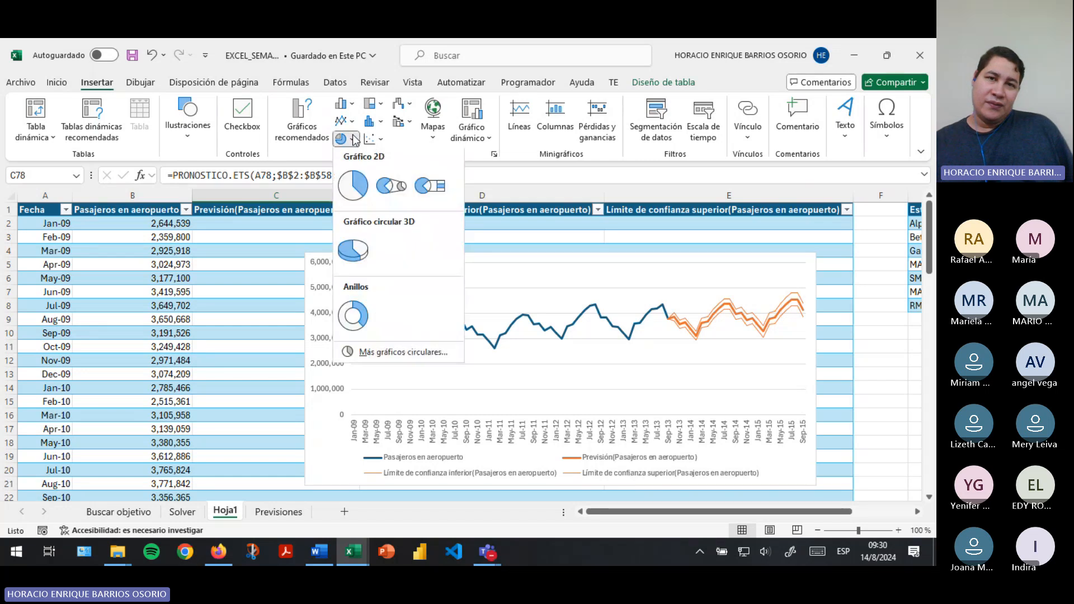
pyautogui.click(388, 138)
pyautogui.click(369, 140)
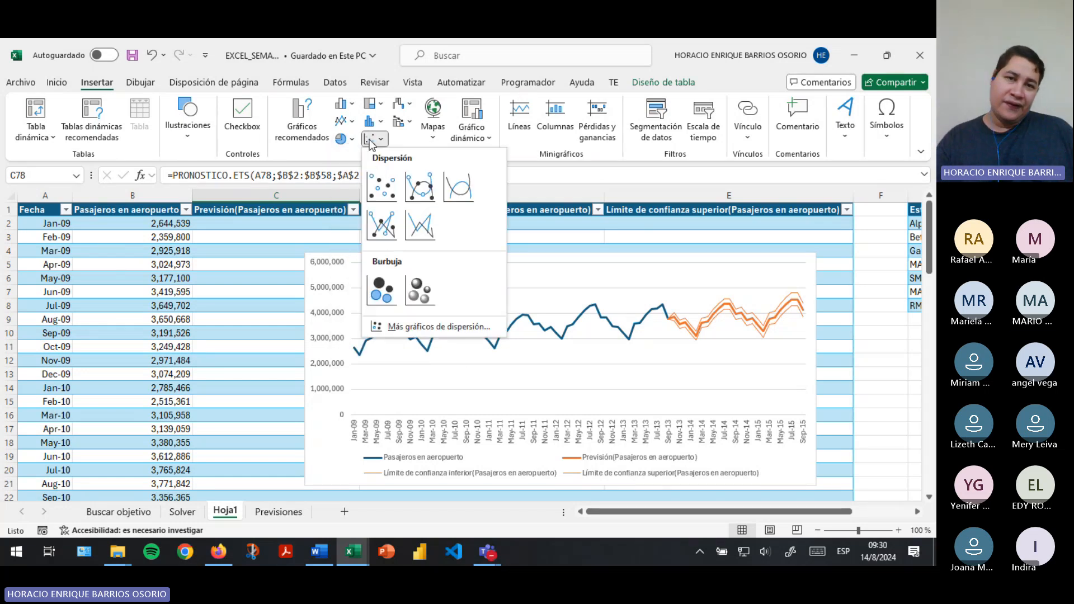
pyautogui.click(370, 141)
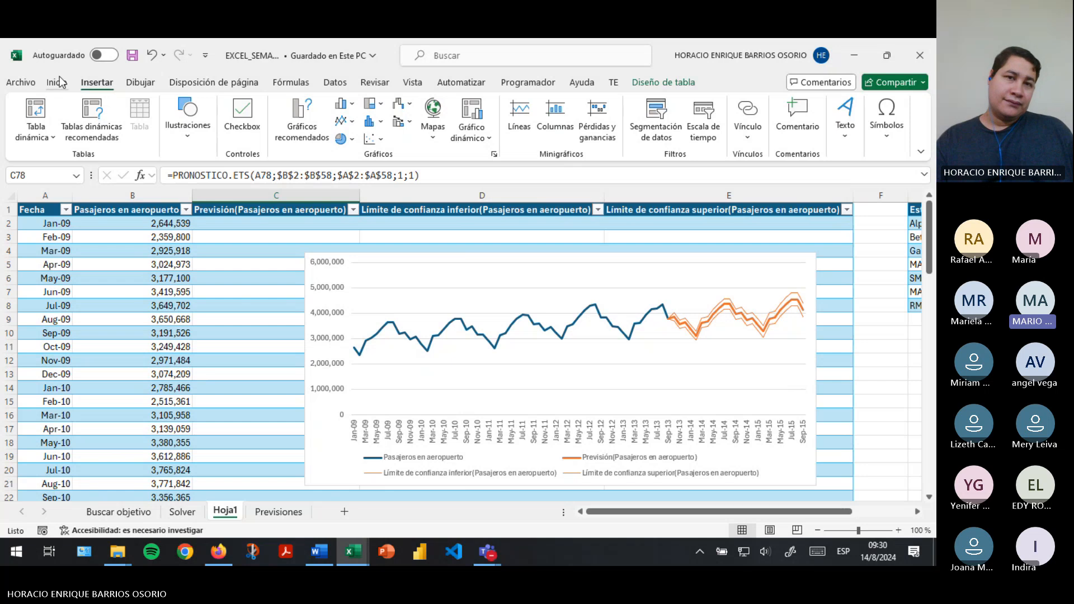
# Show the what-if analysis tools available alongside the forecast sheet command
pyautogui.click(337, 83)
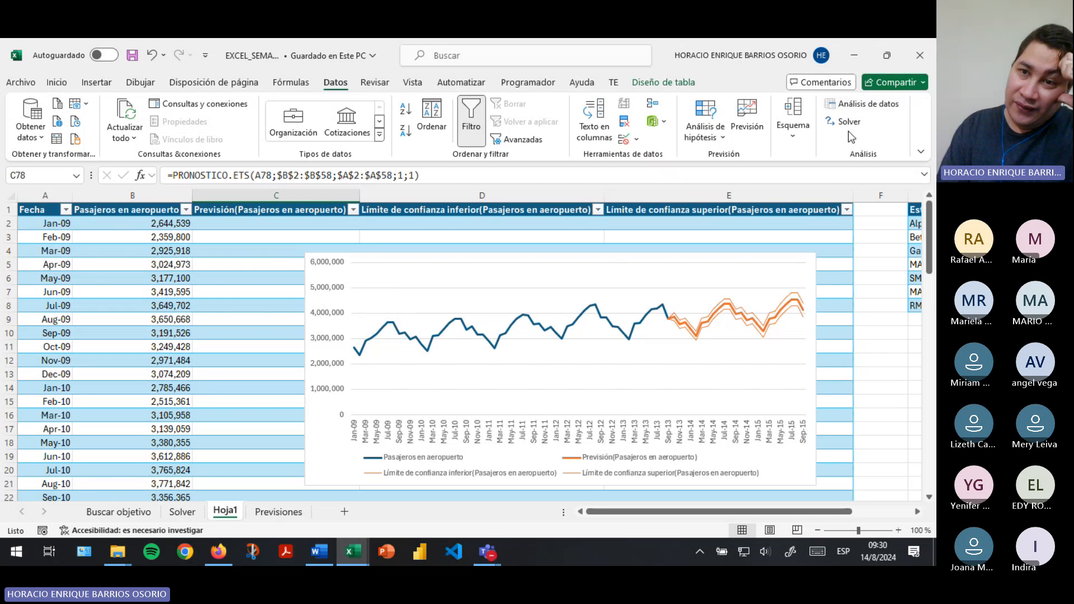
pyautogui.click(725, 140)
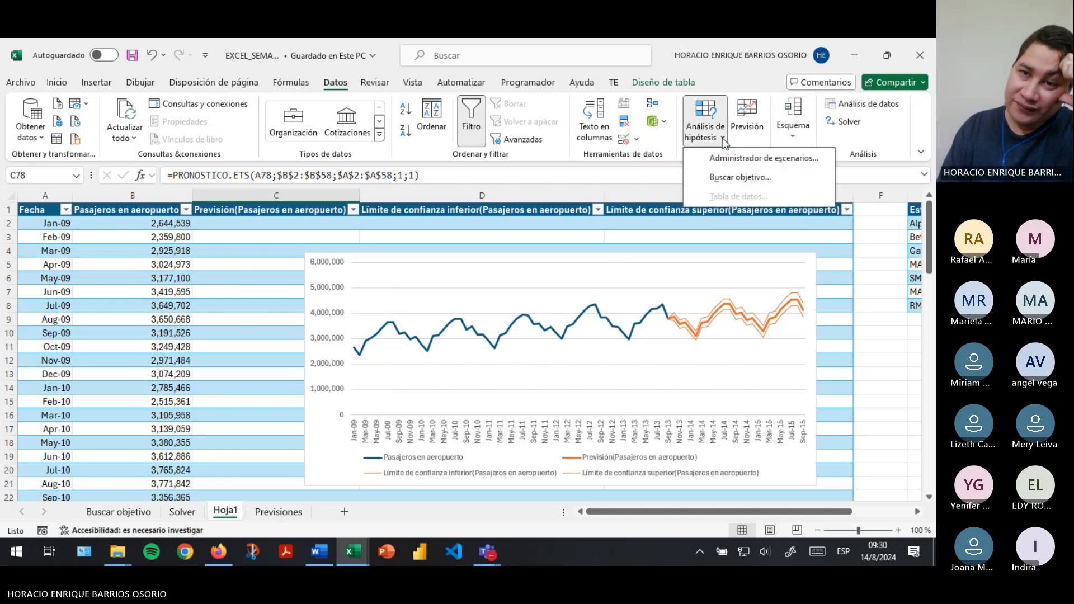
pyautogui.click(722, 138)
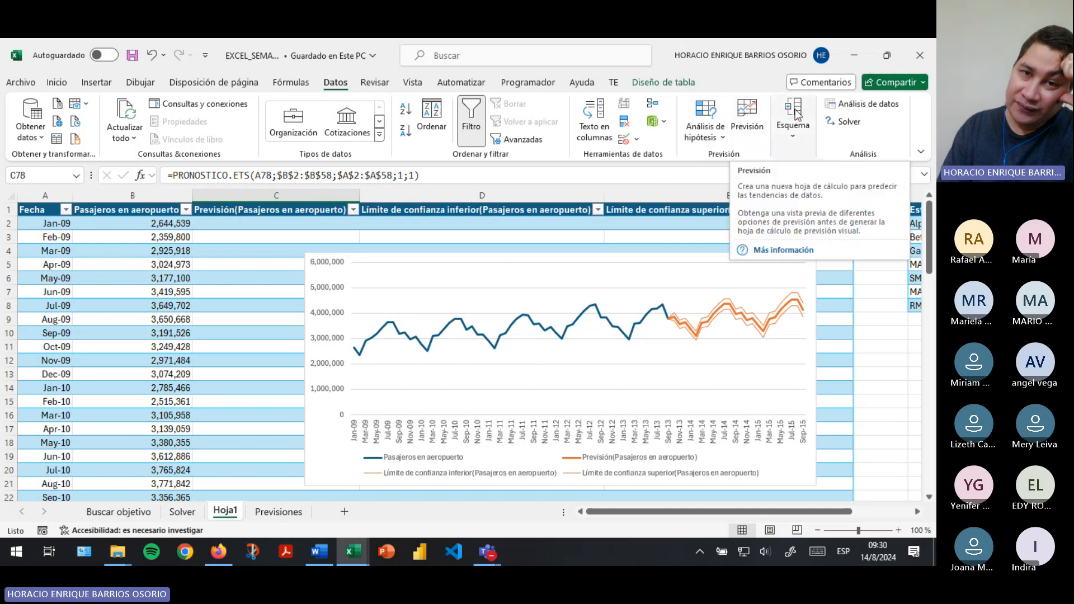
# Show the external data sources available for import, covering the file formats and other sources such as the web
pyautogui.click(30, 131)
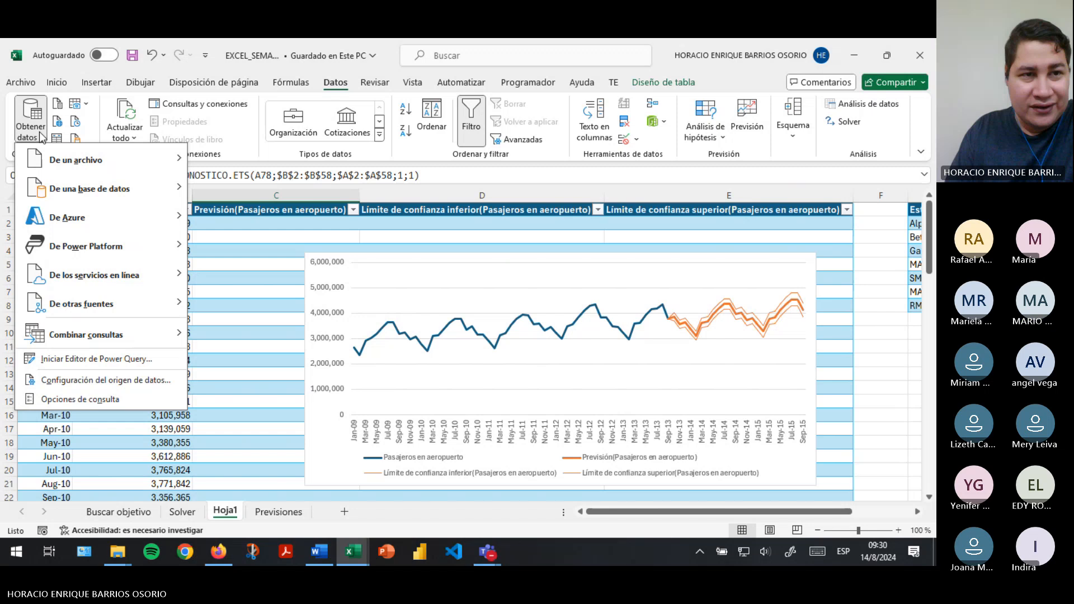
pyautogui.moveTo(120, 158)
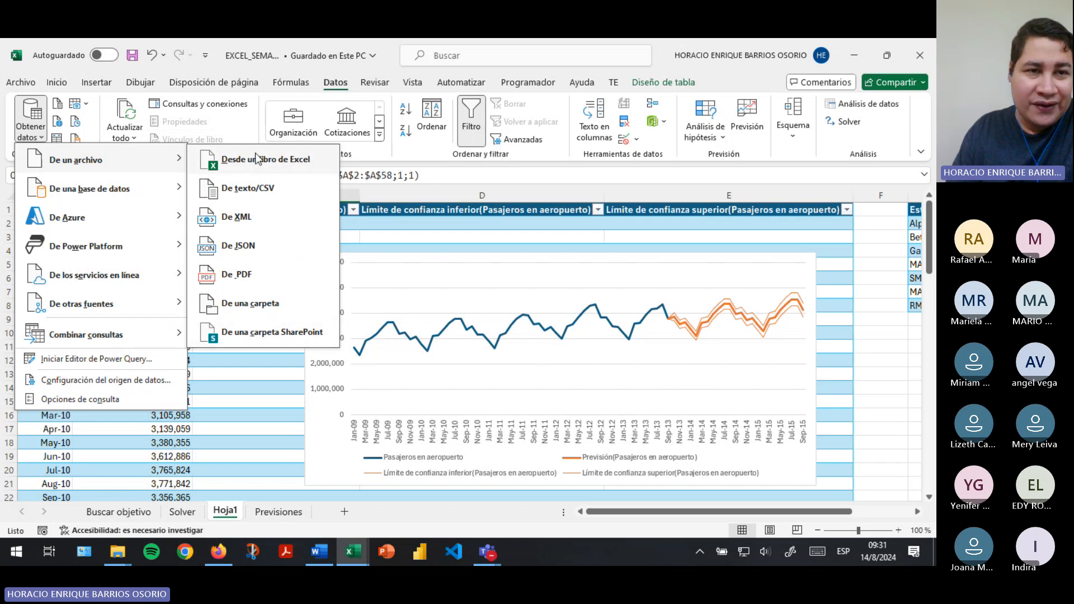
pyautogui.moveTo(109, 303)
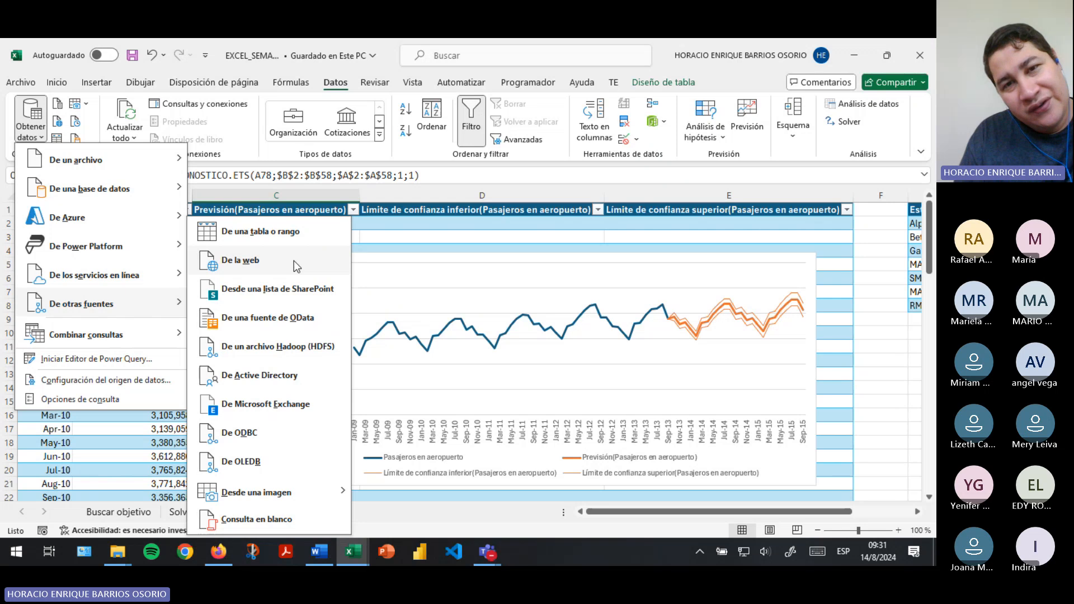
pyautogui.click(814, 241)
# Enlarge the forecast chart so that it extends down to row 25, and check it through its legend
pyautogui.moveTo(814, 224); pyautogui.dragTo(7, 250)
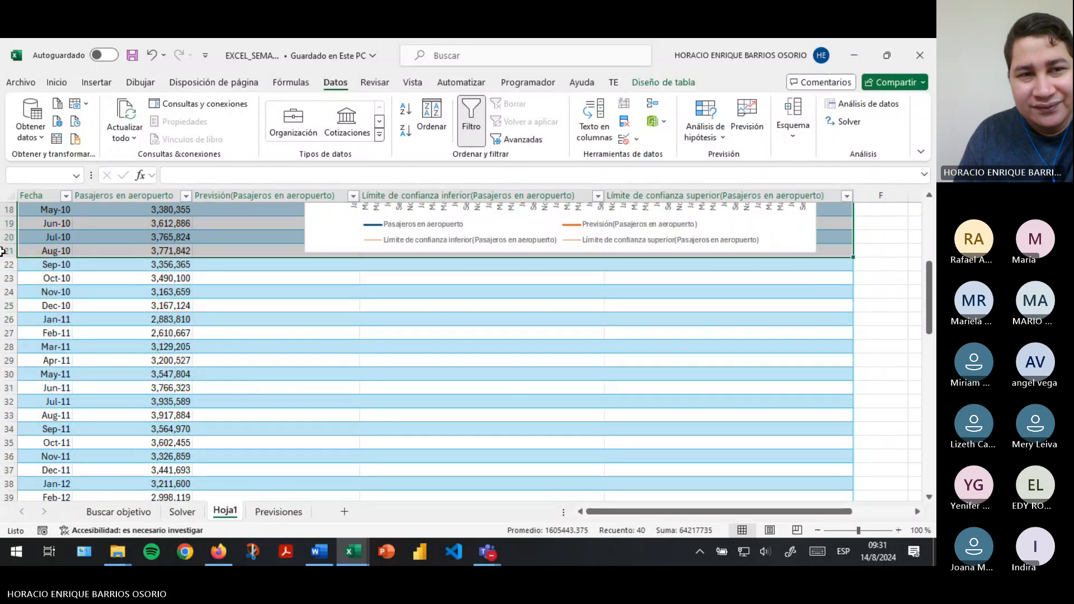
pyautogui.scroll(6, 235, 400)
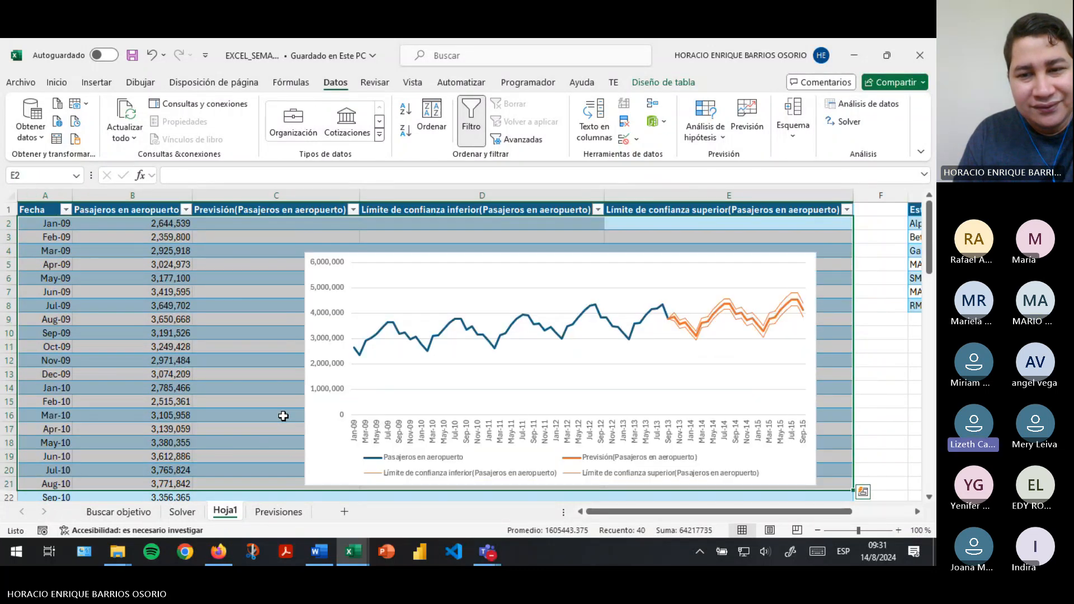
pyautogui.click(443, 275)
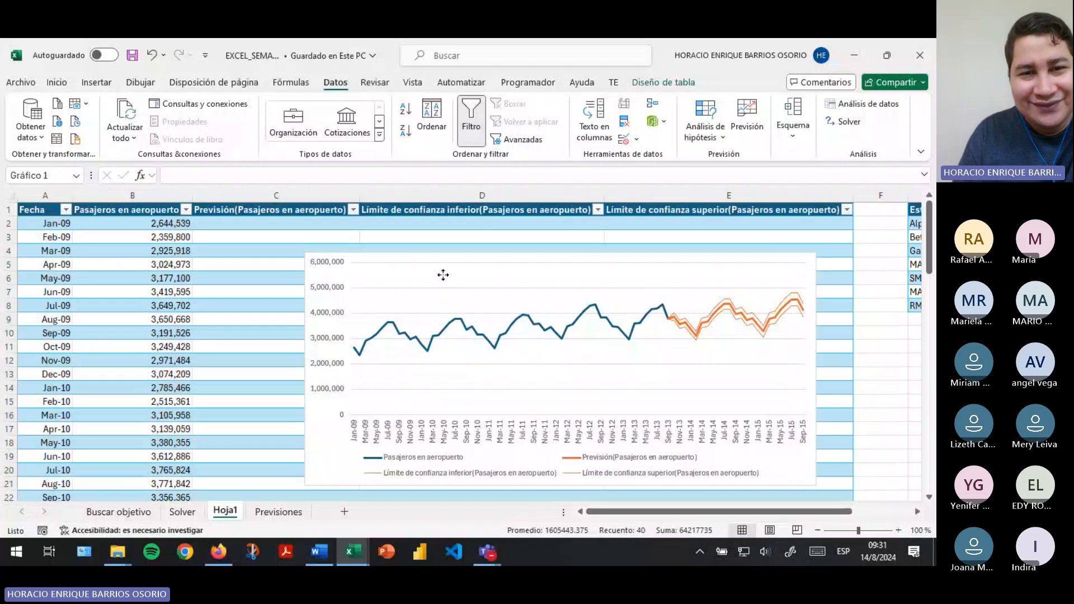
pyautogui.scroll(-3, 443, 275)
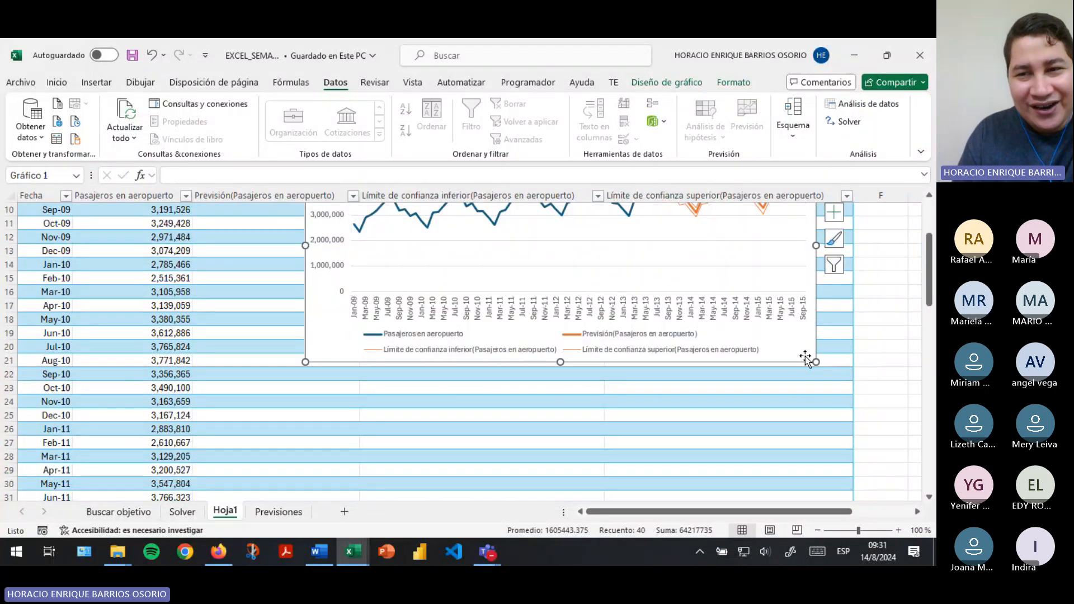
pyautogui.moveTo(816, 362); pyautogui.dragTo(797, 404)
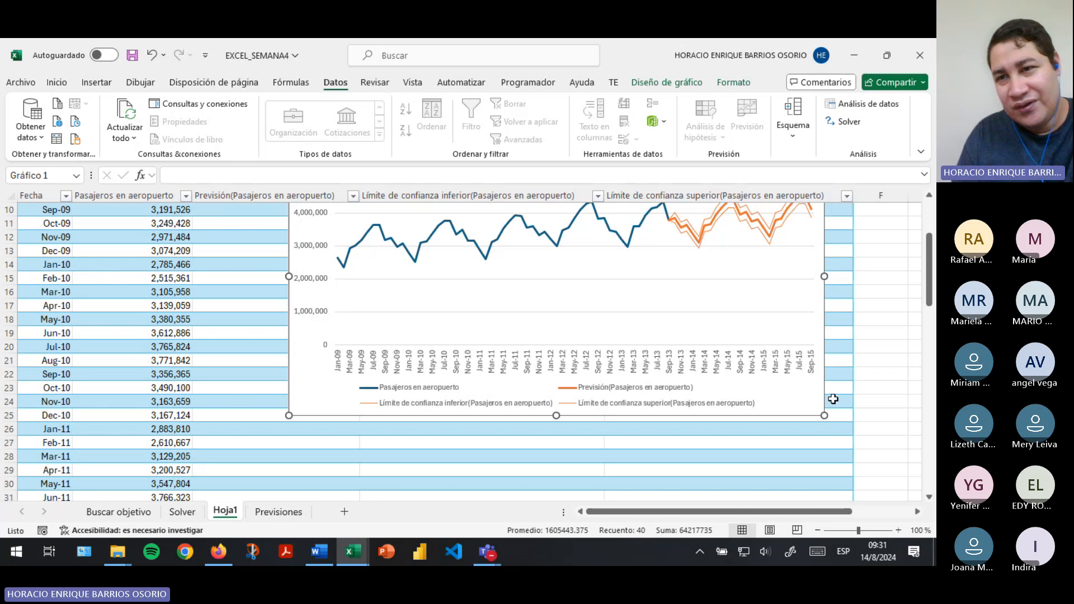
pyautogui.scroll(3, 834, 391)
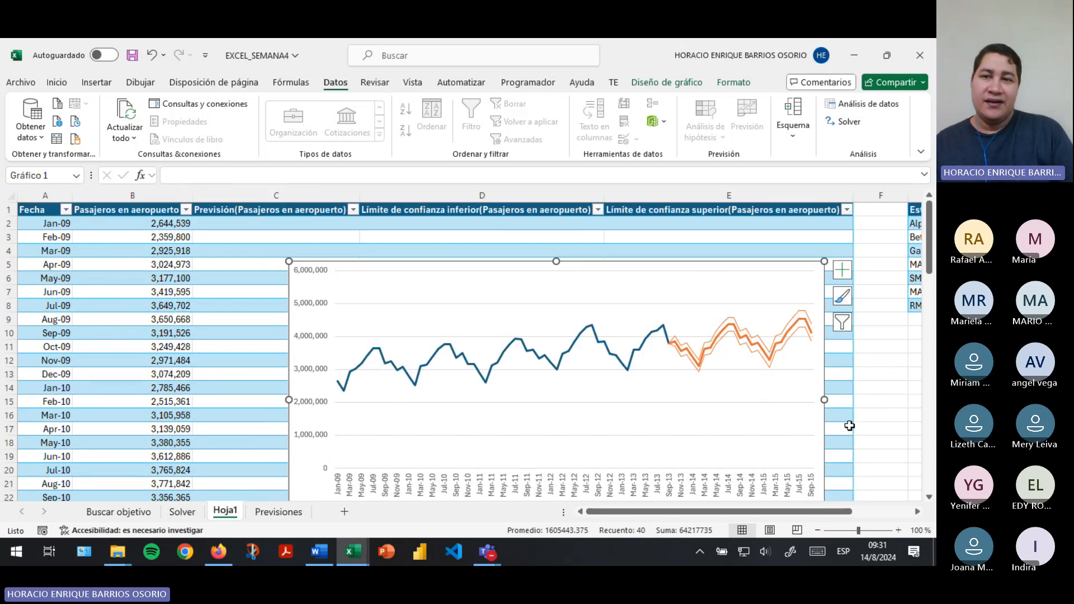
pyautogui.click(882, 426)
pyautogui.scroll(-5, 876, 426)
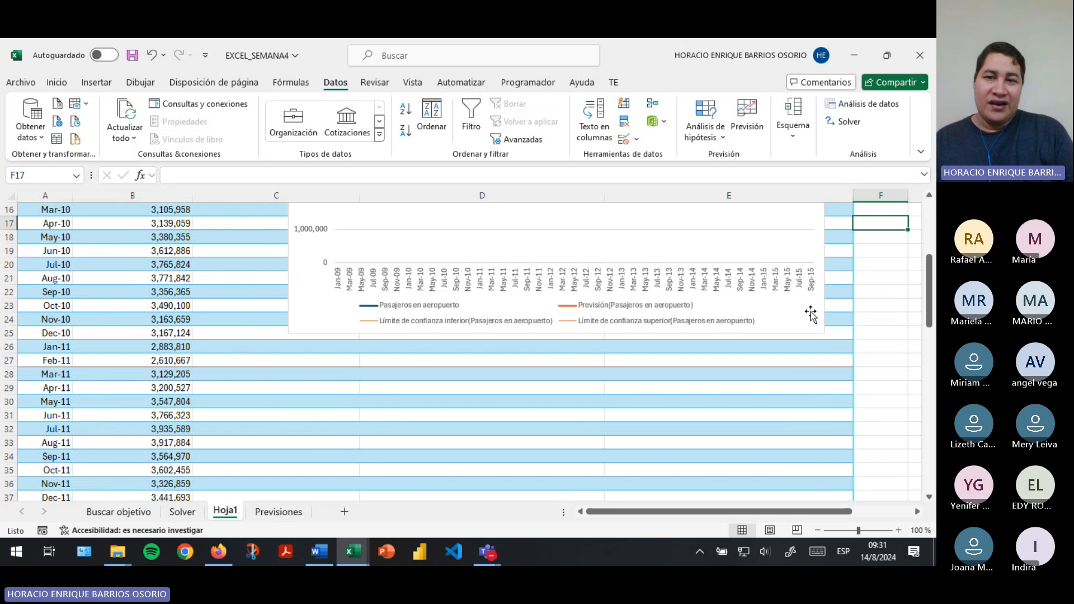
pyautogui.click(810, 314)
pyautogui.scroll(5, 656, 420)
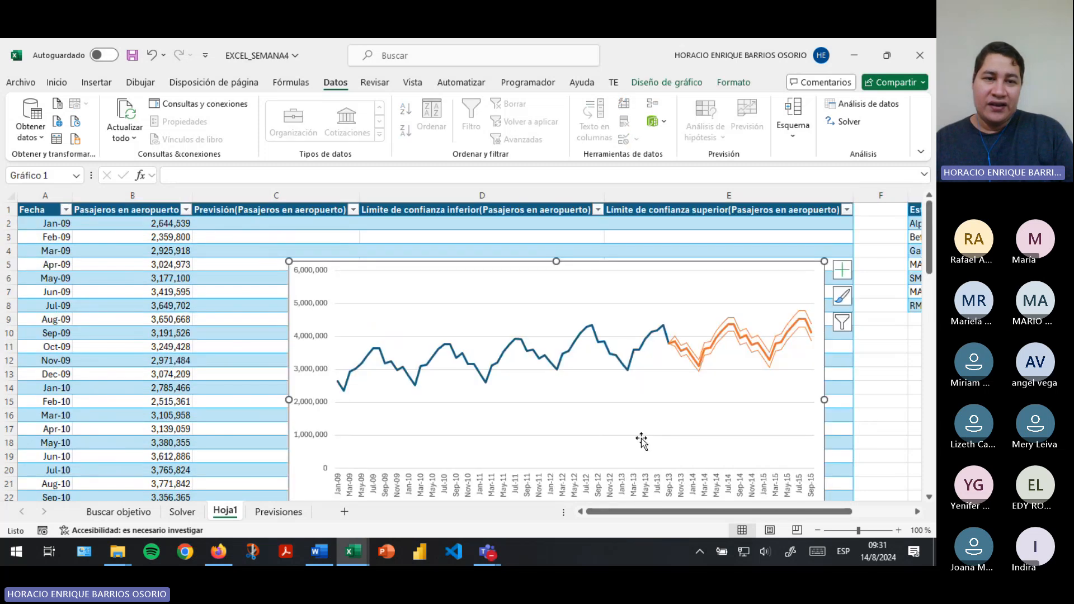
# Go to the Previsiones sheet and select cell D1 beside the source passenger data
pyautogui.click(280, 512)
pyautogui.scroll(15, 267, 424)
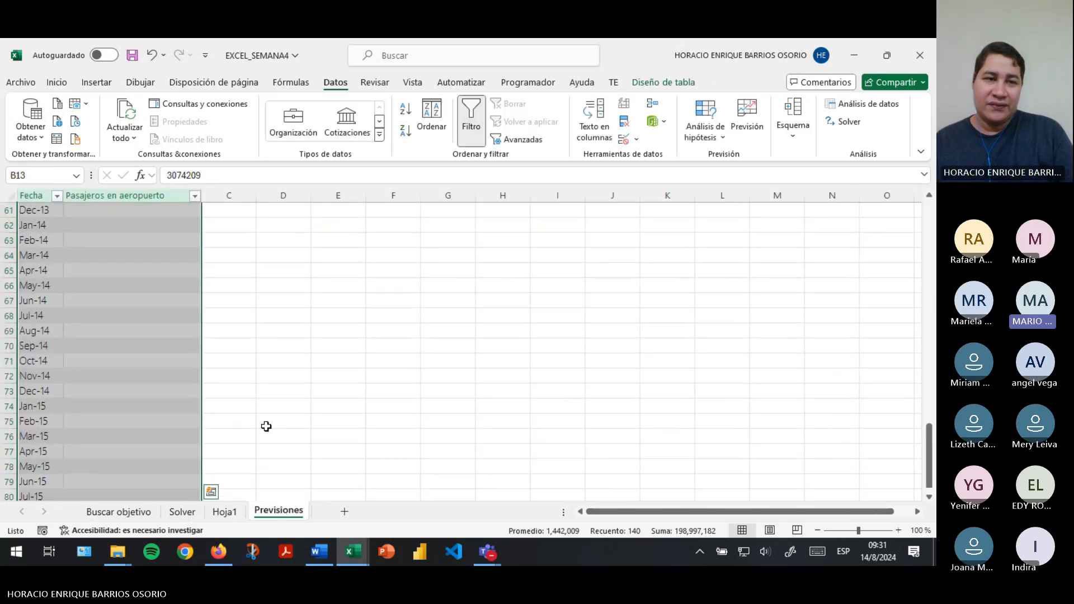
pyautogui.click(301, 210)
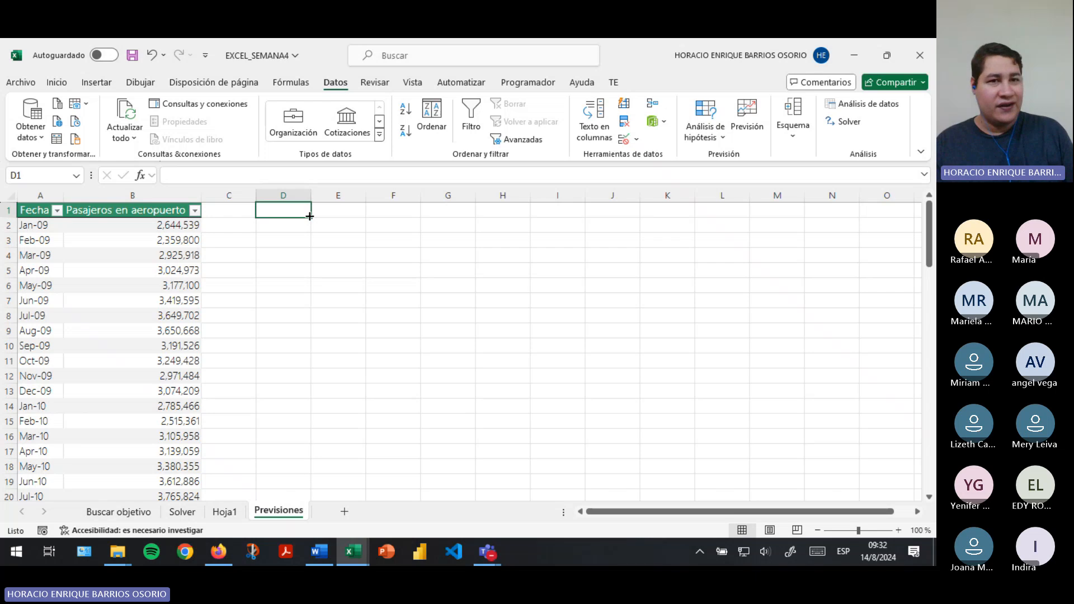
pyautogui.moveTo(304, 211); pyautogui.dragTo(658, 385)
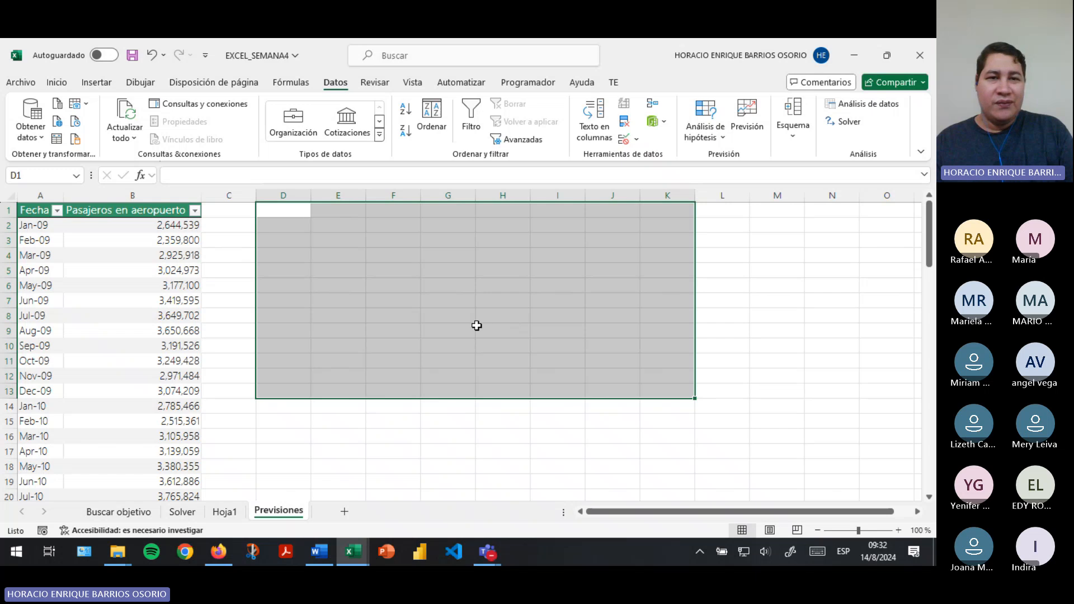
pyautogui.moveTo(297, 213); pyautogui.dragTo(338, 213)
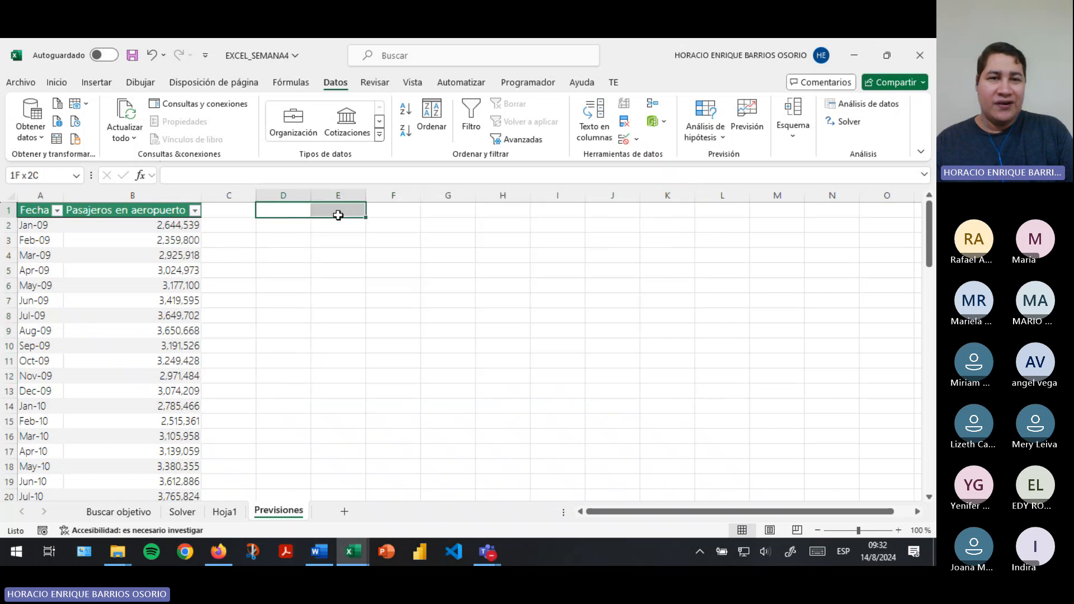
pyautogui.click(289, 212)
# Enter the label Préstamo in cell D2 with the loan amount 30000 beside it in E2
pyautogui.click(295, 226)
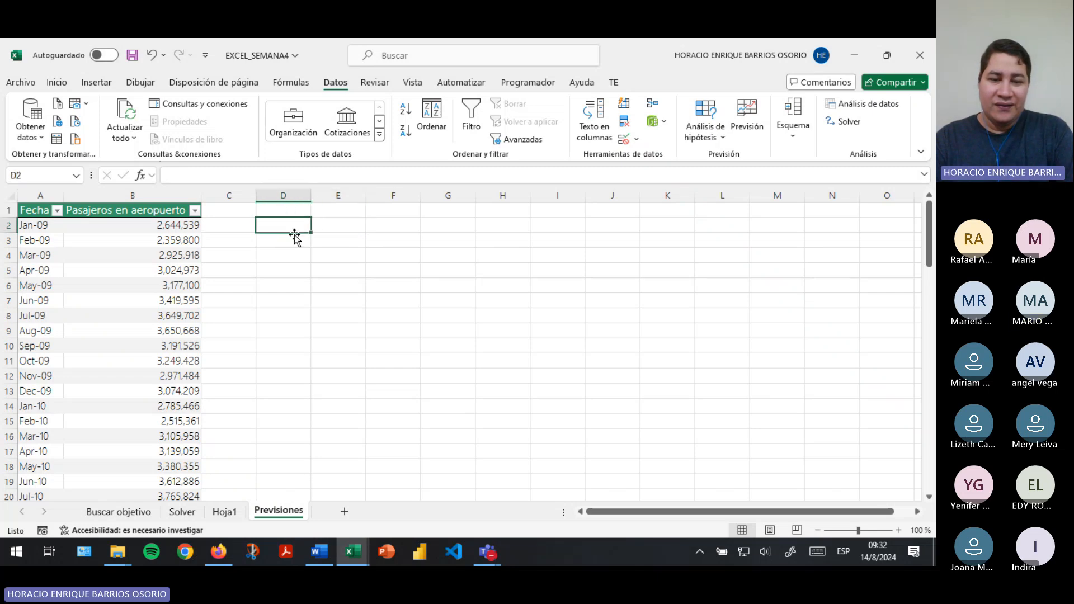
pyautogui.write('Préstamp')
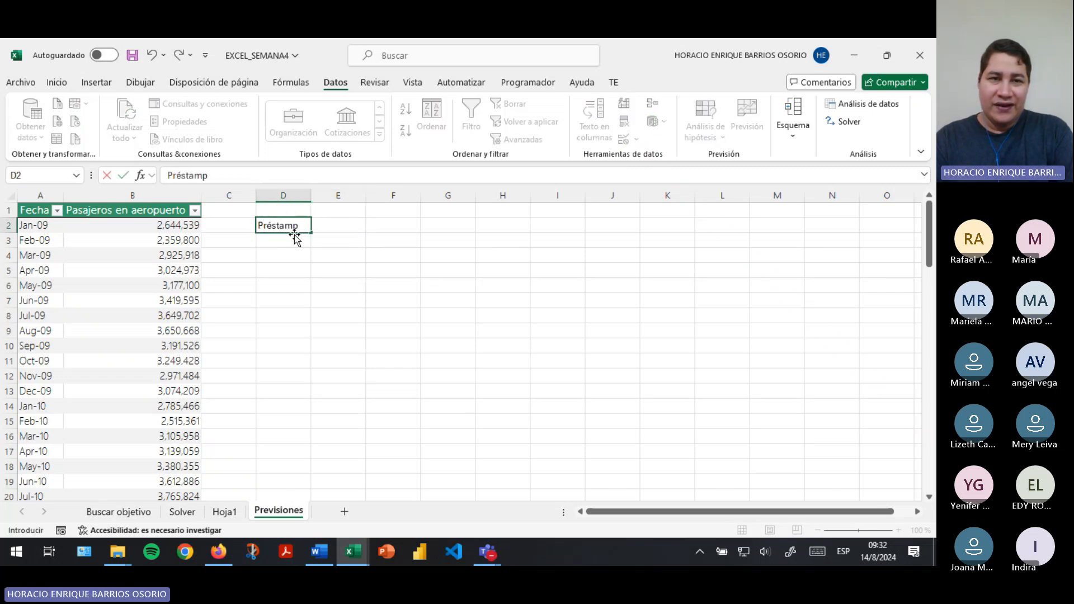
pyautogui.press('Tab')
pyautogui.click(294, 232)
pyautogui.write('P')
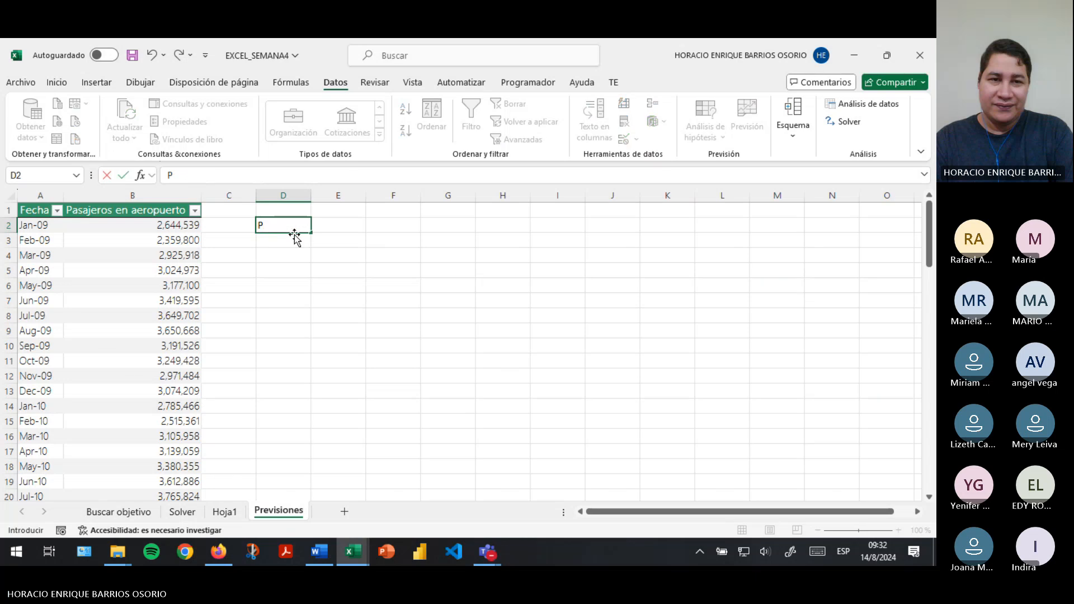
pyautogui.write('réstamo')
pyautogui.press('Tab')
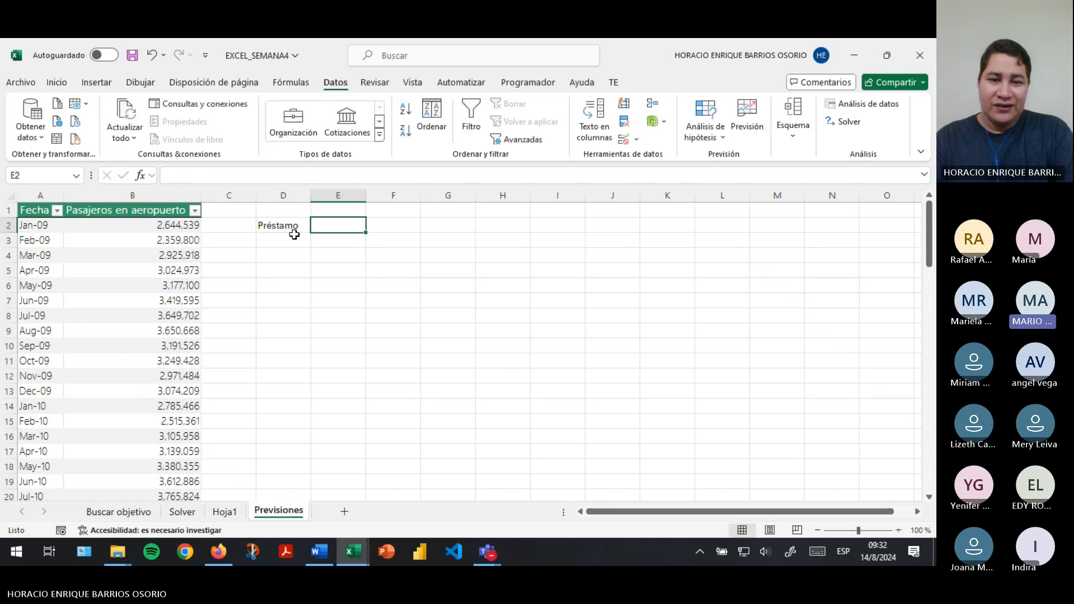
pyautogui.write('30000')
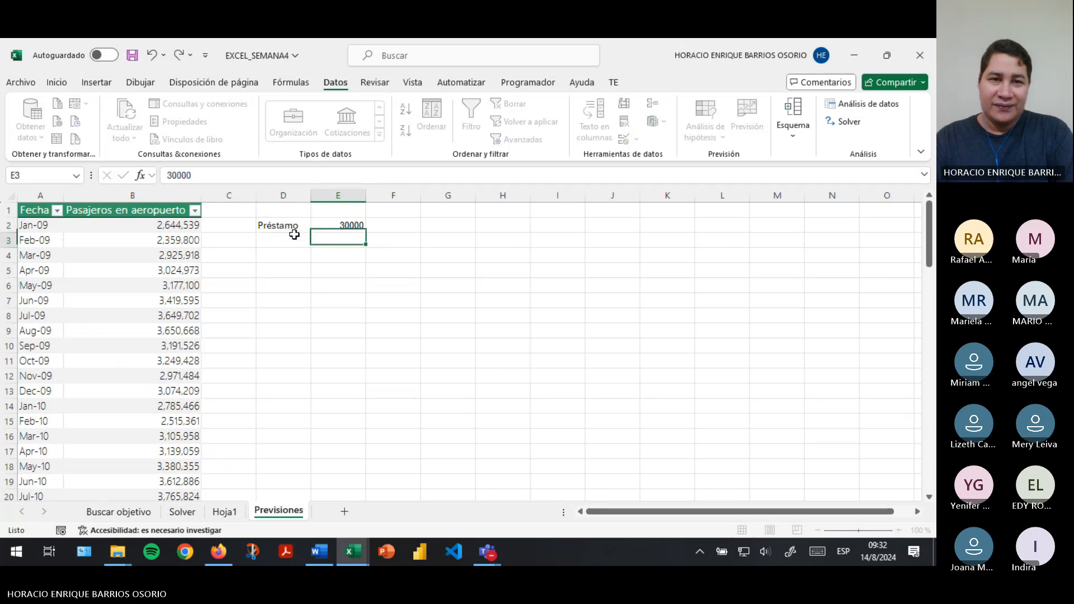
# Add the label Nper in cell D3 with 72 periods in E3
pyautogui.click(294, 239)
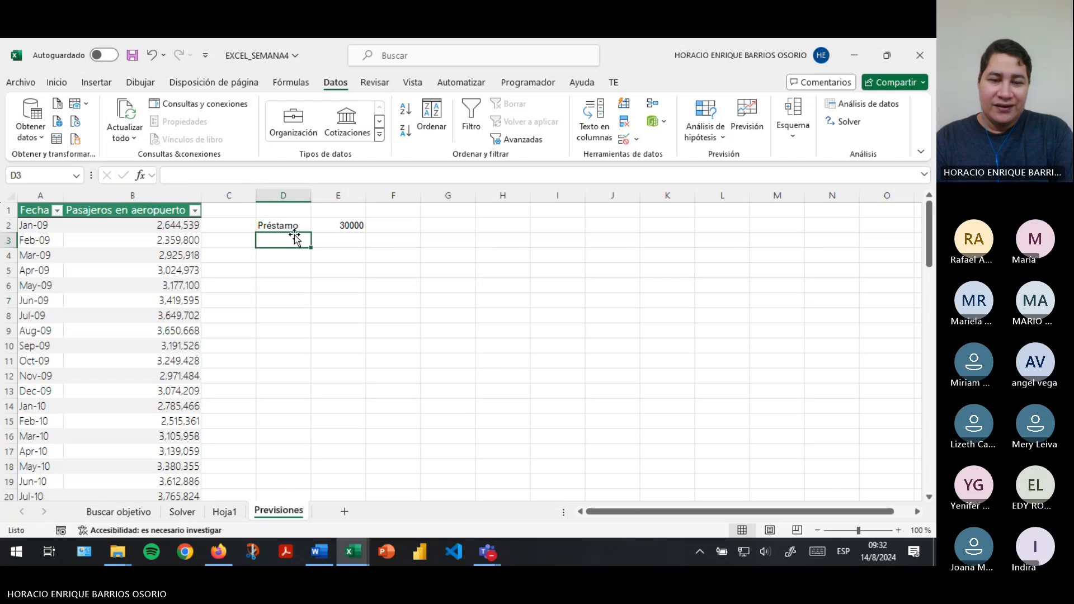
pyautogui.write('Nper')
pyautogui.press('Tab')
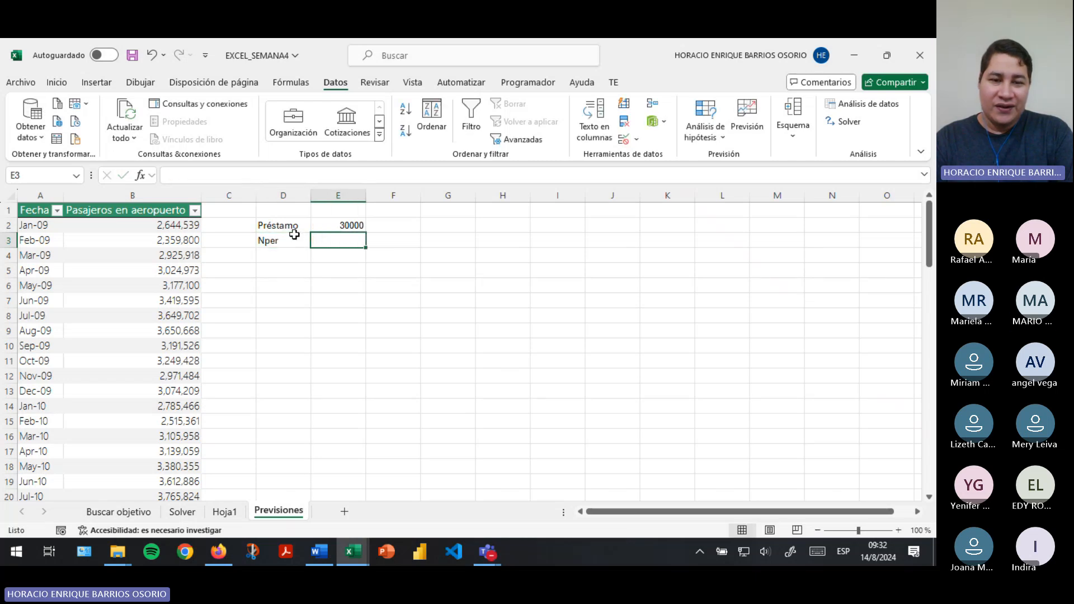
pyautogui.write('72')
pyautogui.press('Down')
pyautogui.press('Left')
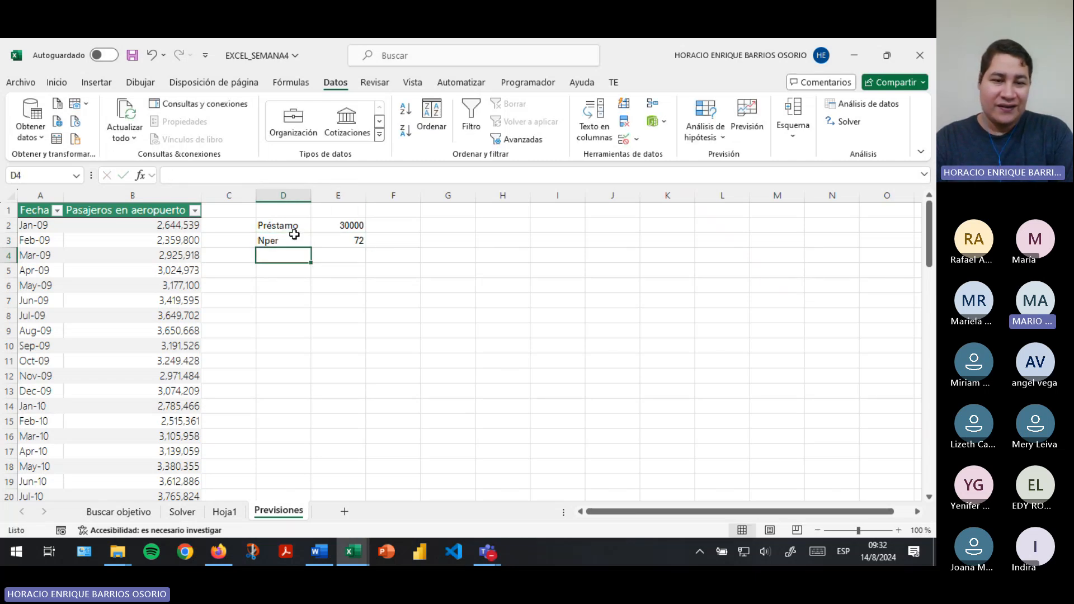
# Add the label Tasa interés in cell D4 with the rate 0.07 in E4
pyautogui.write('Tasa interé')
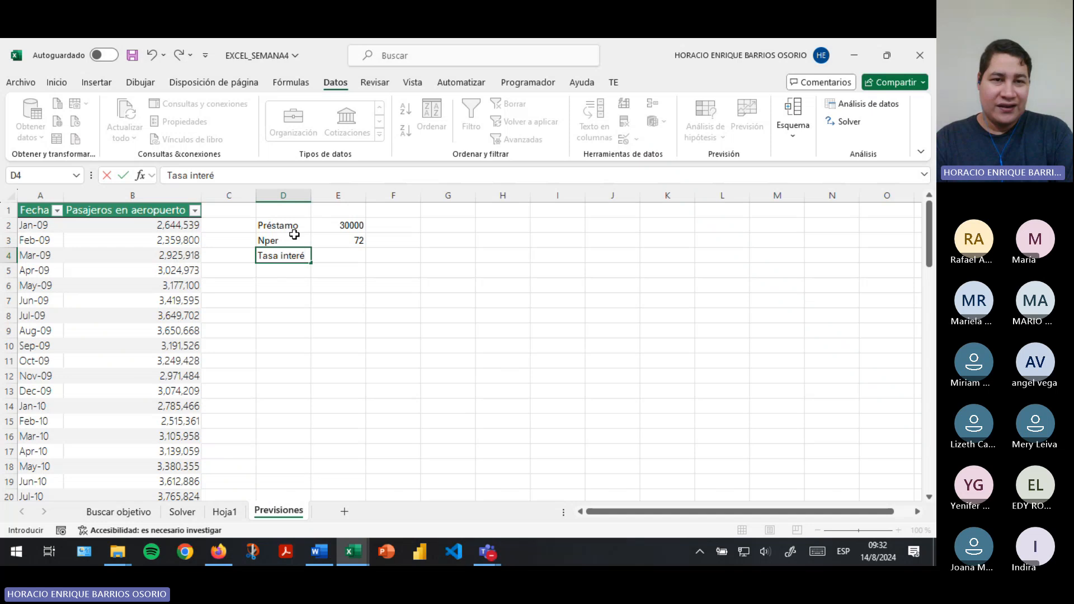
pyautogui.write('s')
pyautogui.press('Tab')
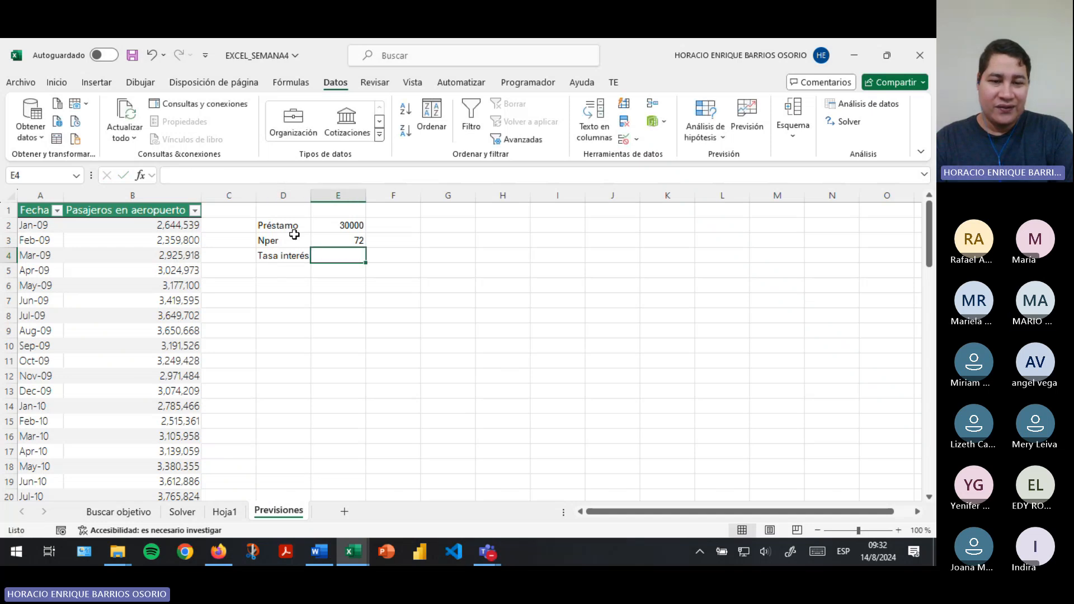
pyautogui.write('0.07')
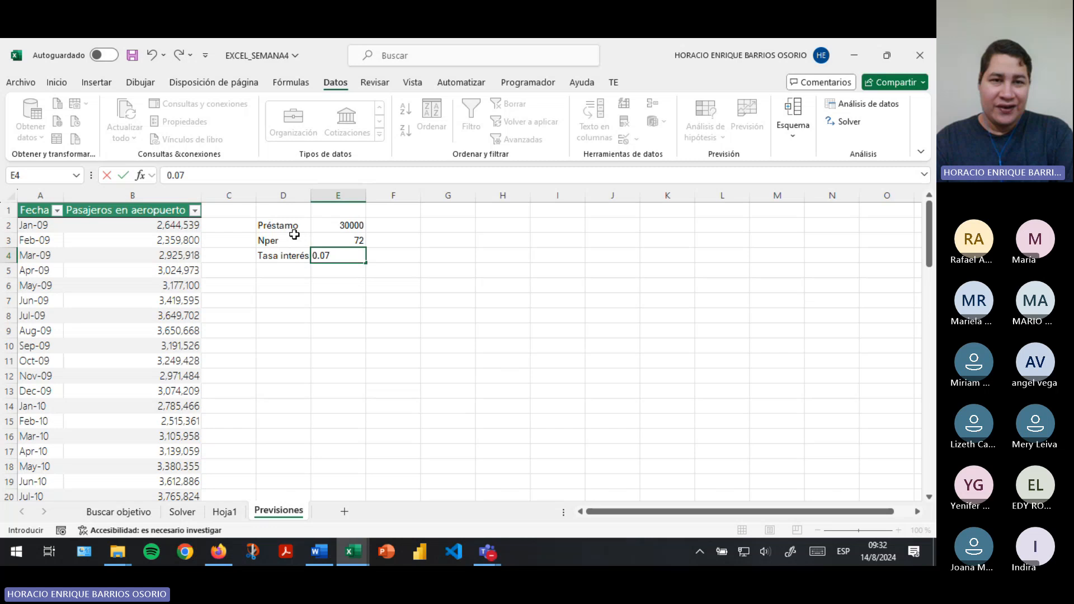
pyautogui.press('Return')
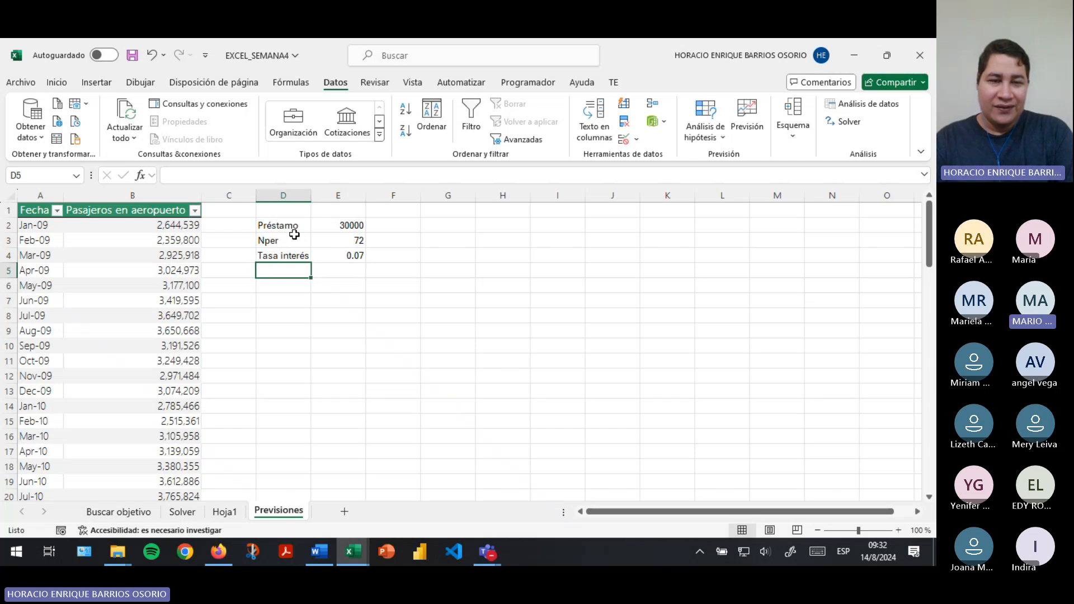
# Add the label Pago in cell D5 and select the empty cell E5 beside it
pyautogui.write('Pago')
pyautogui.press('Tab')
pyautogui.press('Up')
pyautogui.press('Down')
pyautogui.press('Down')
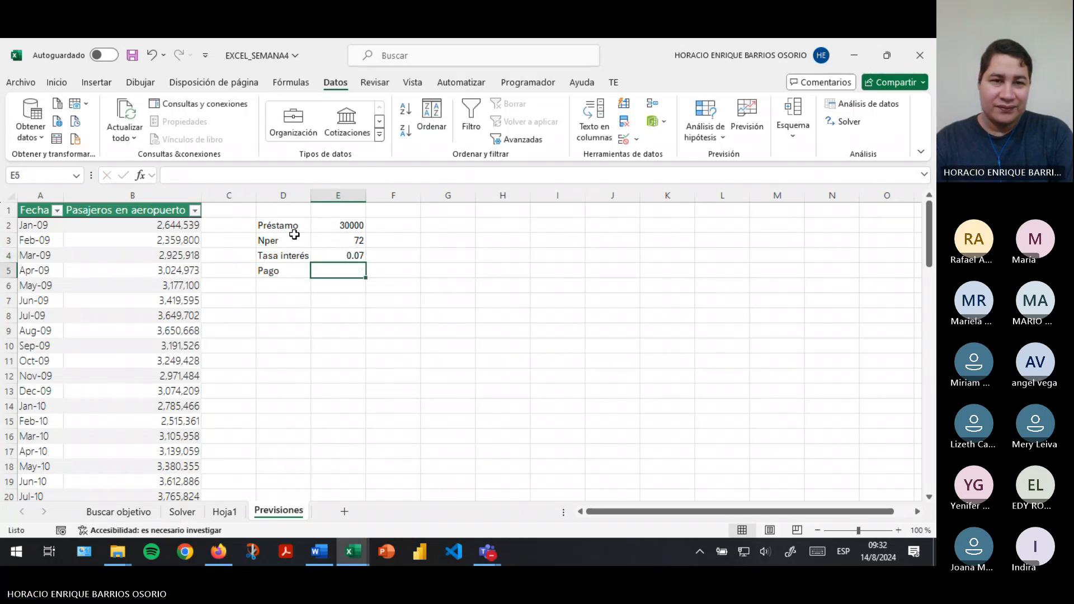
# Enter the heading "Tasa variable" in cell D7, below the loan data
pyautogui.press('Left')
pyautogui.press('Down')
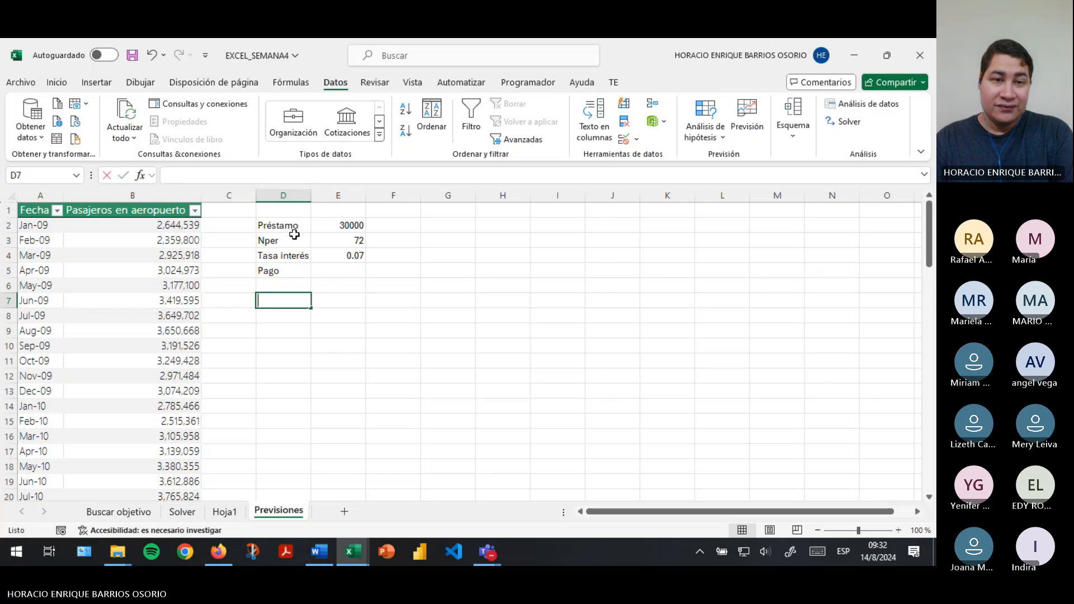
pyautogui.write('Tasa variabl')
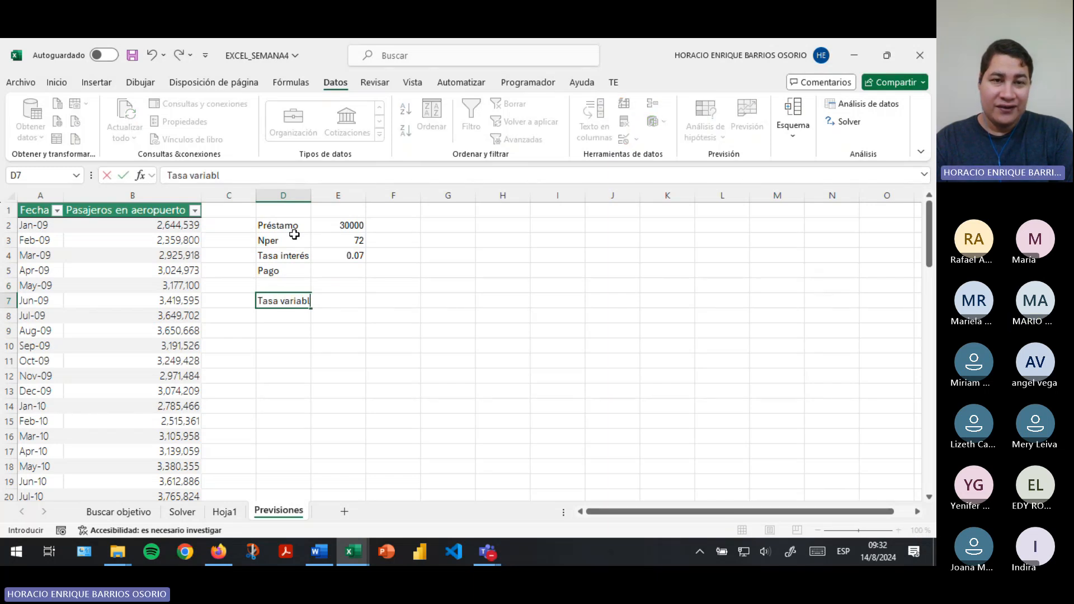
pyautogui.write('e')
pyautogui.press('Return')
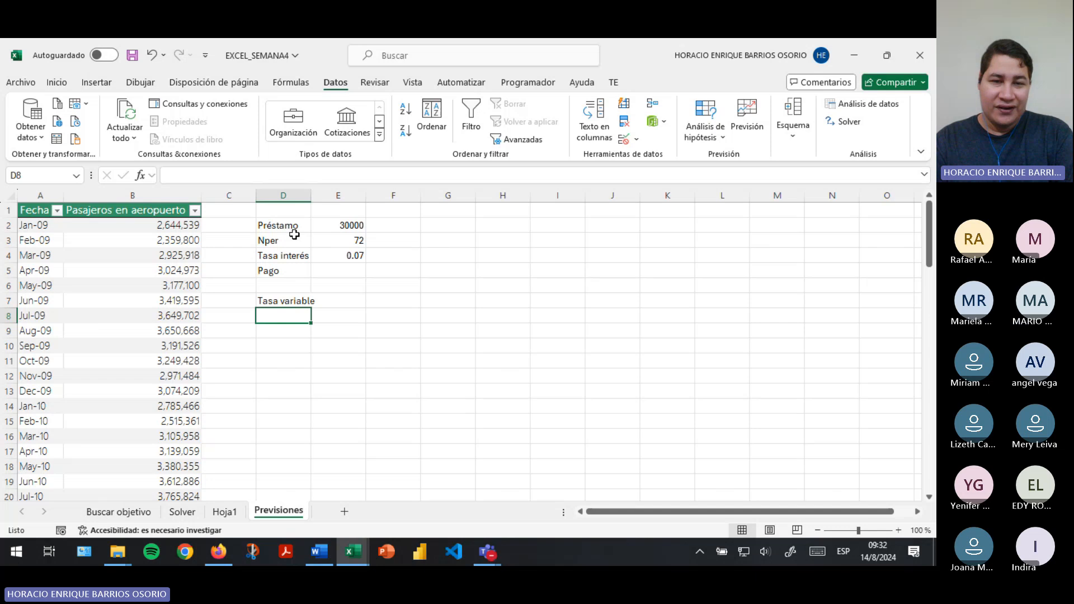
# List the variable rates 0.01, 0.02, 0.05, 0.1, 0.11 and 0.15 down cells D8 to D13
pyautogui.write('0.')
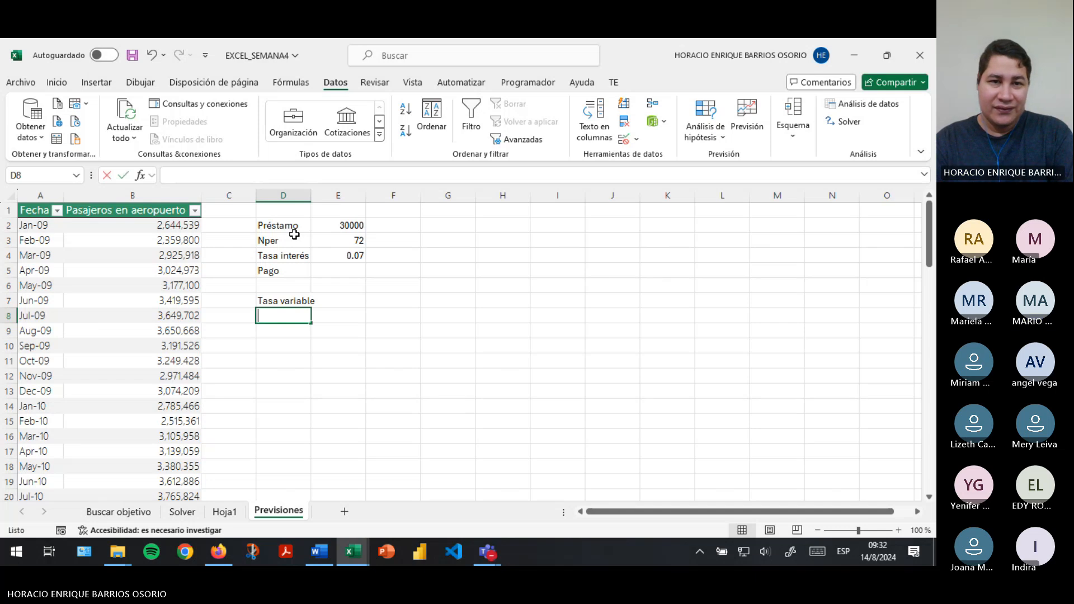
pyautogui.write('0')
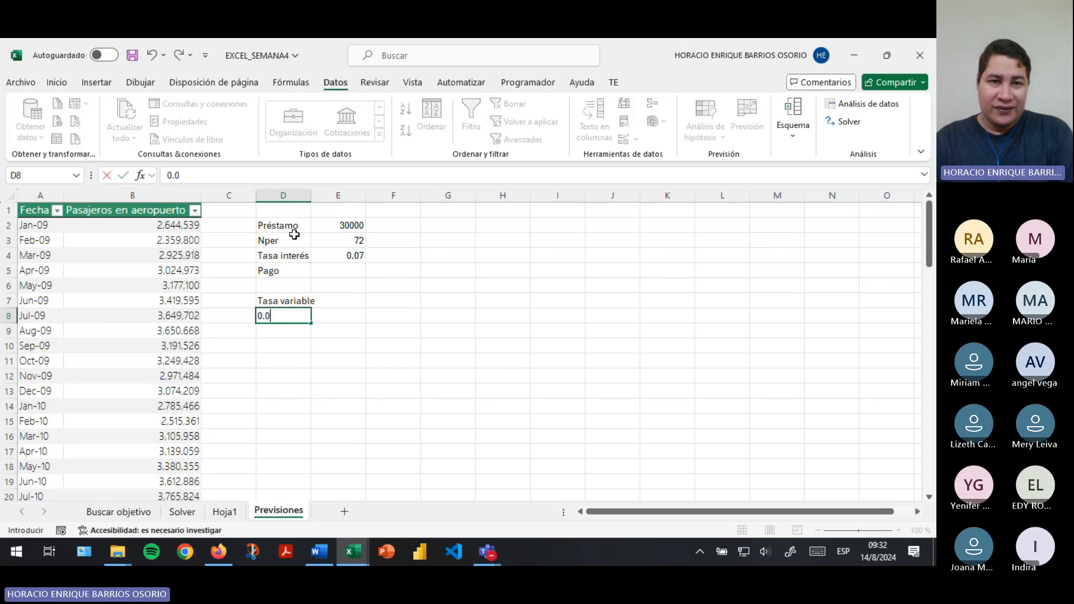
pyautogui.write('01')
pyautogui.press('BackSpace')
pyautogui.press('BackSpace')
pyautogui.write('1')
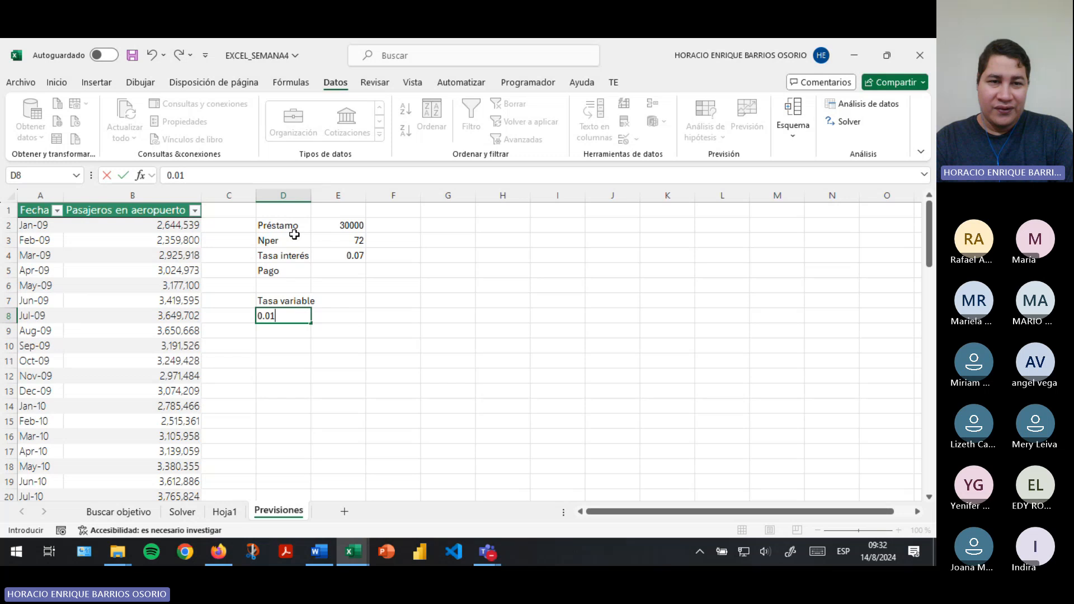
pyautogui.press('Return')
pyautogui.write('0.02')
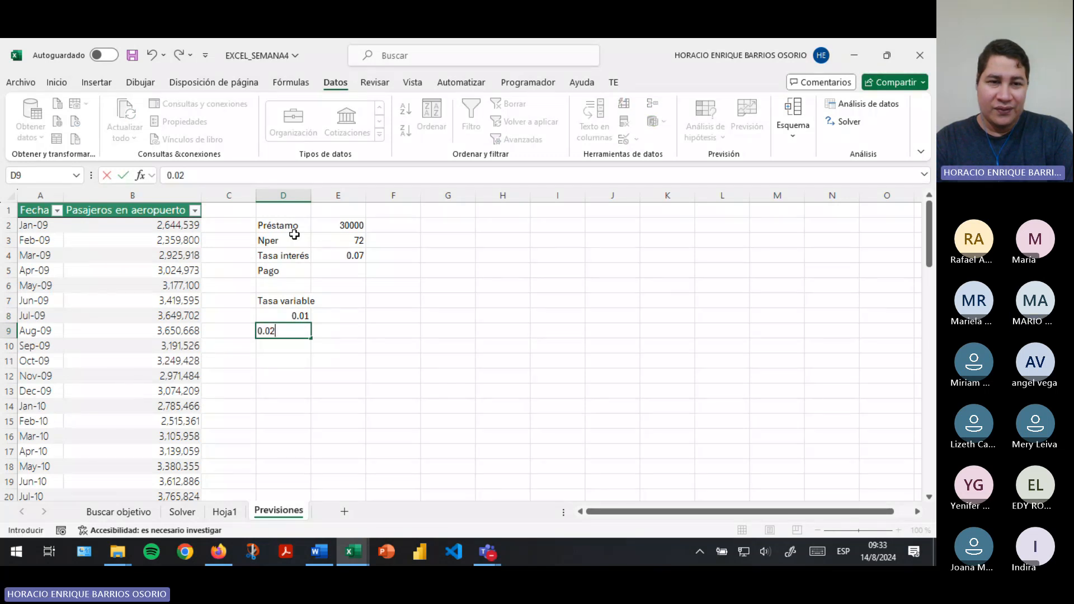
pyautogui.press('Return')
pyautogui.write('0.05')
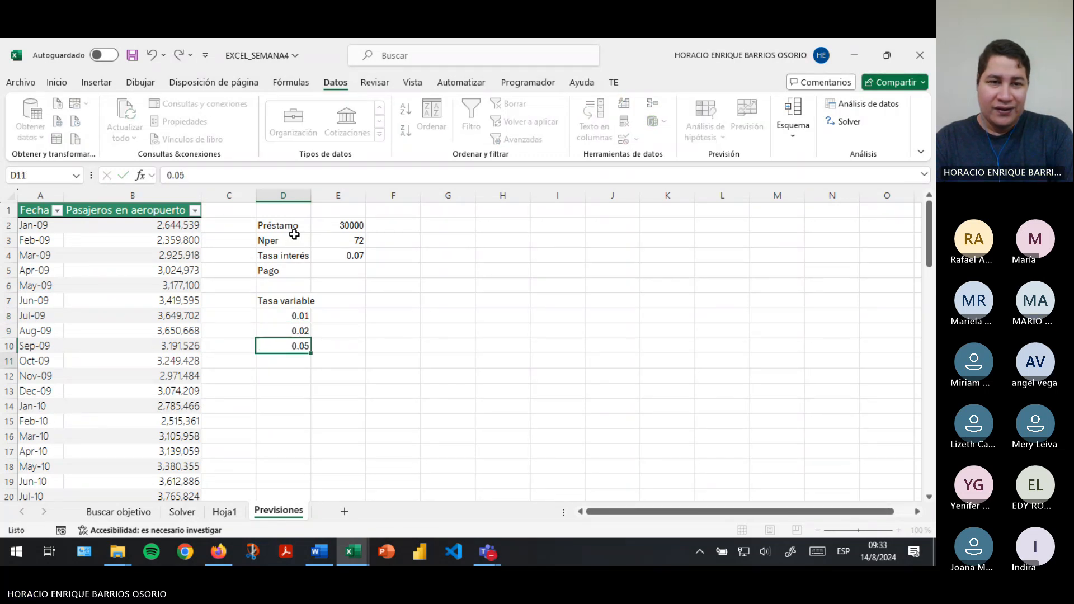
pyautogui.press('Return')
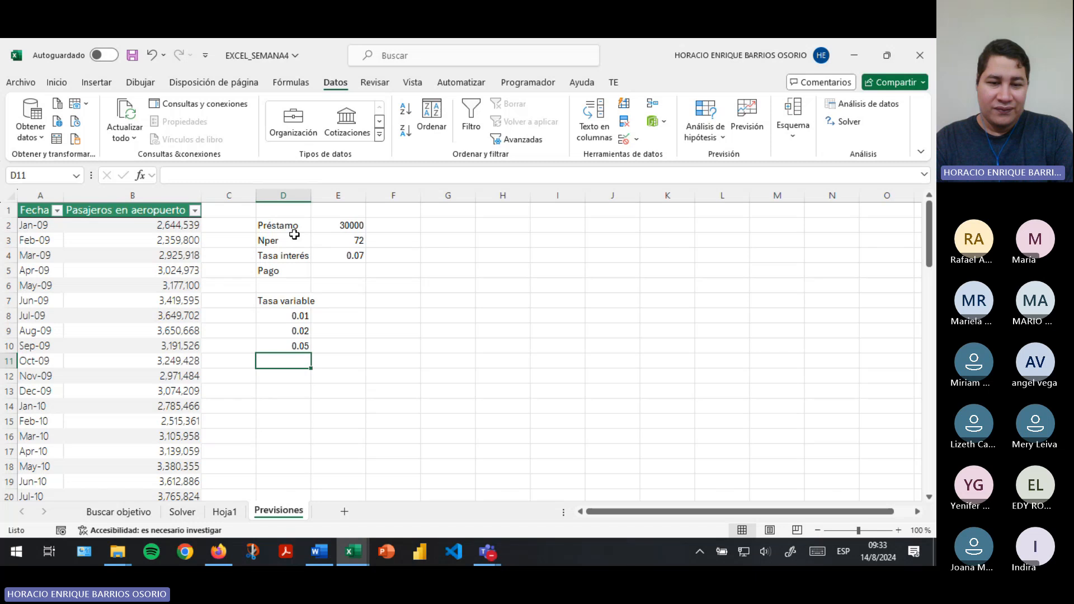
pyautogui.write('0.1')
pyautogui.press('Return')
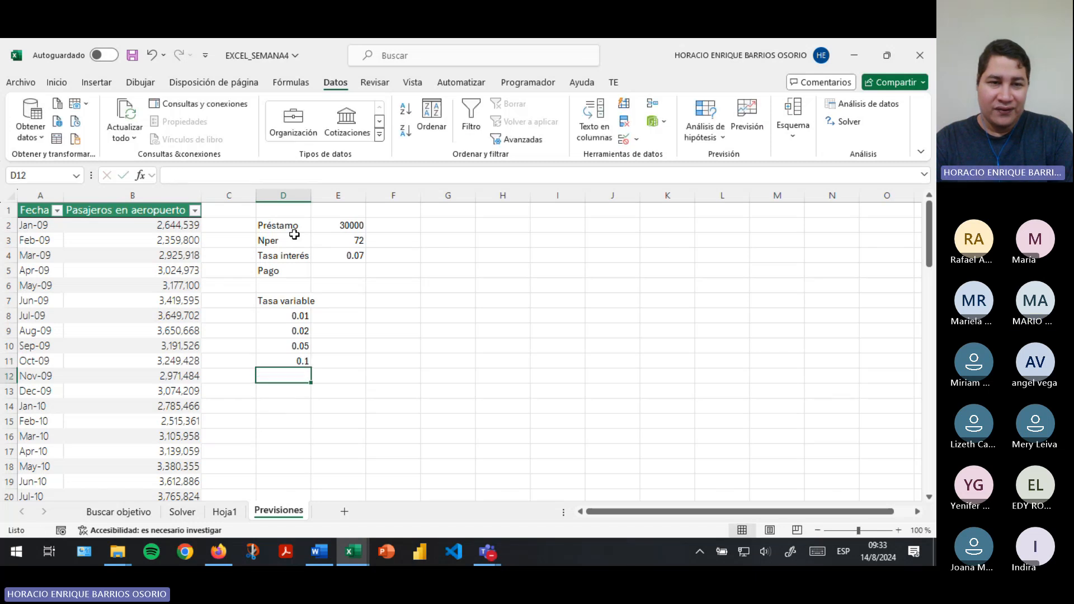
pyautogui.write('0.')
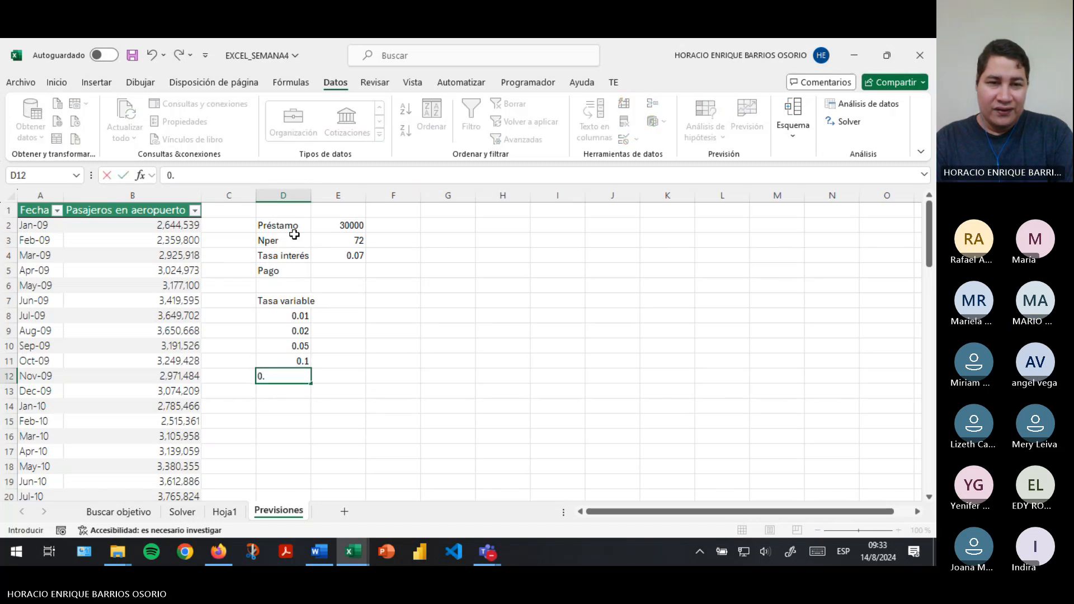
pyautogui.write('11')
pyautogui.press('Return')
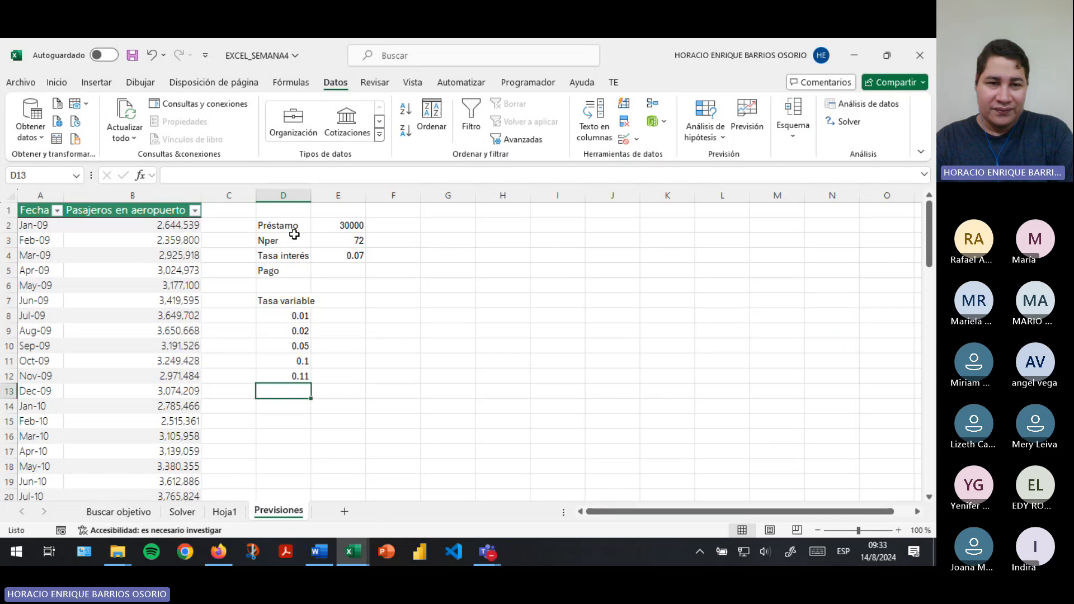
pyautogui.write('0.15')
pyautogui.press('Return')
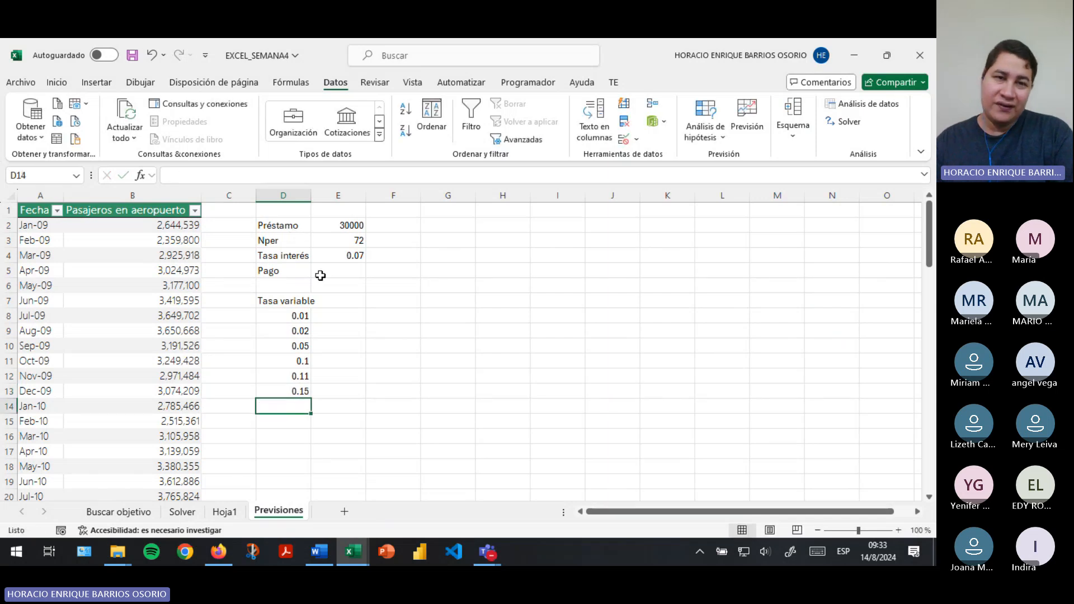
# Format the loan amount in E2 as accounting with the symbol $ Español (Estados Unidos)
pyautogui.moveTo(328, 224); pyautogui.dragTo(330, 250)
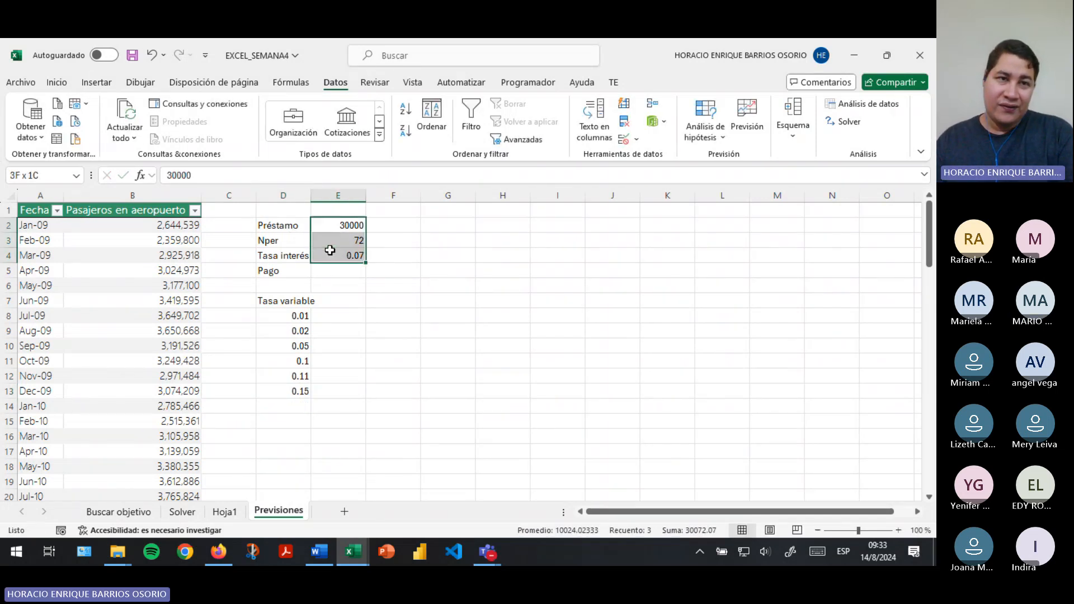
pyautogui.click(54, 84)
pyautogui.click(318, 229)
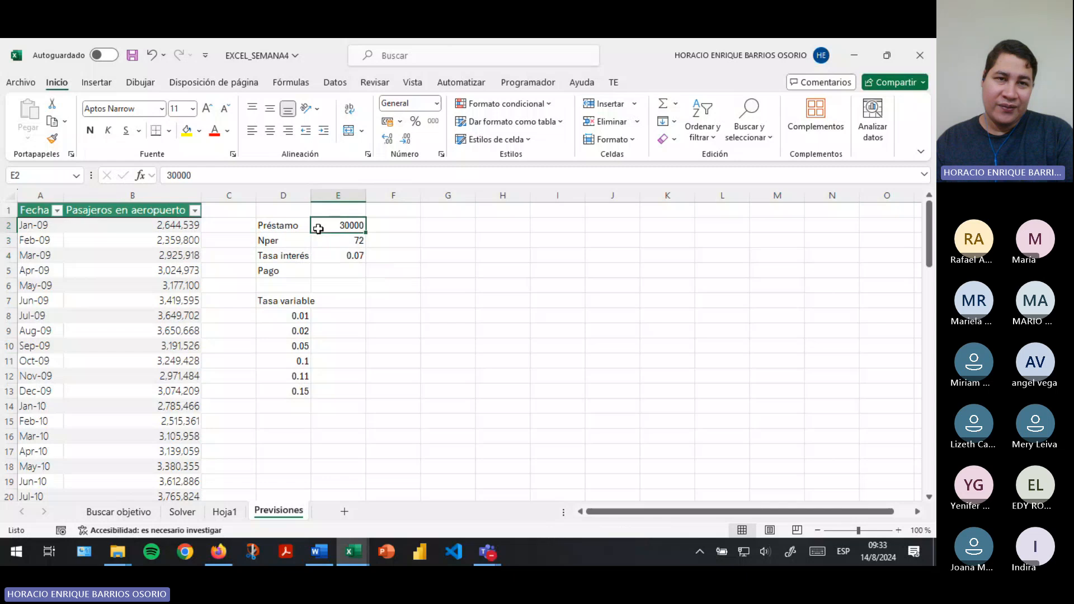
pyautogui.click(399, 122)
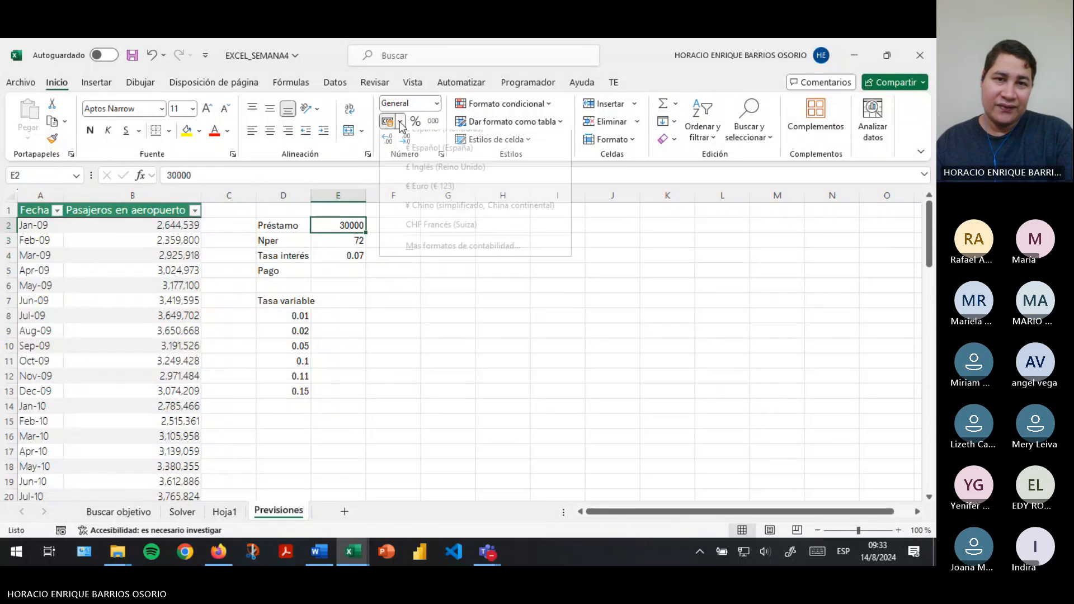
pyautogui.click(475, 258)
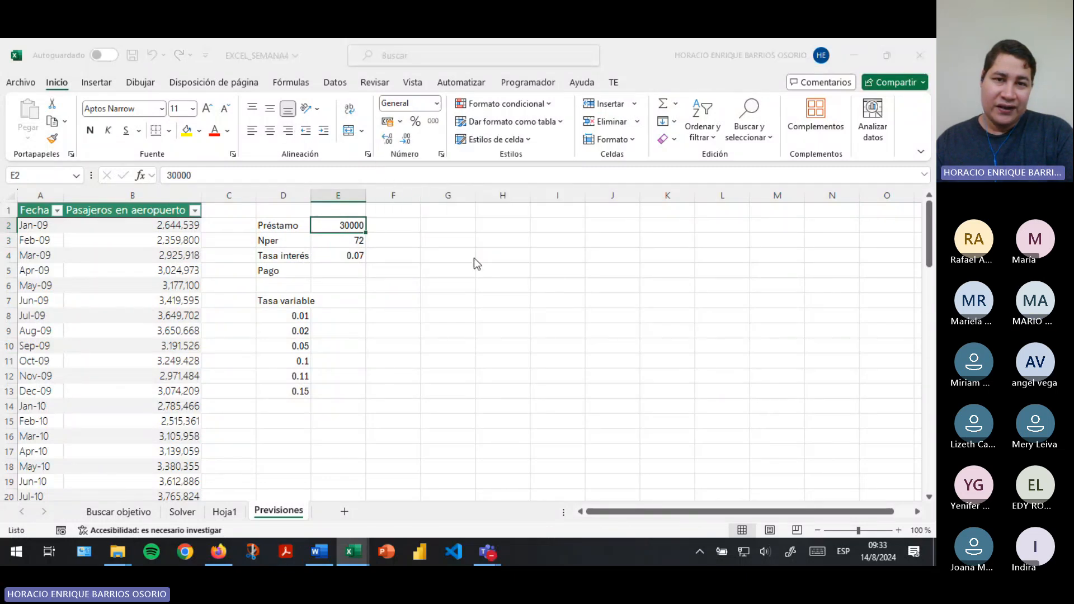
pyautogui.click(469, 227)
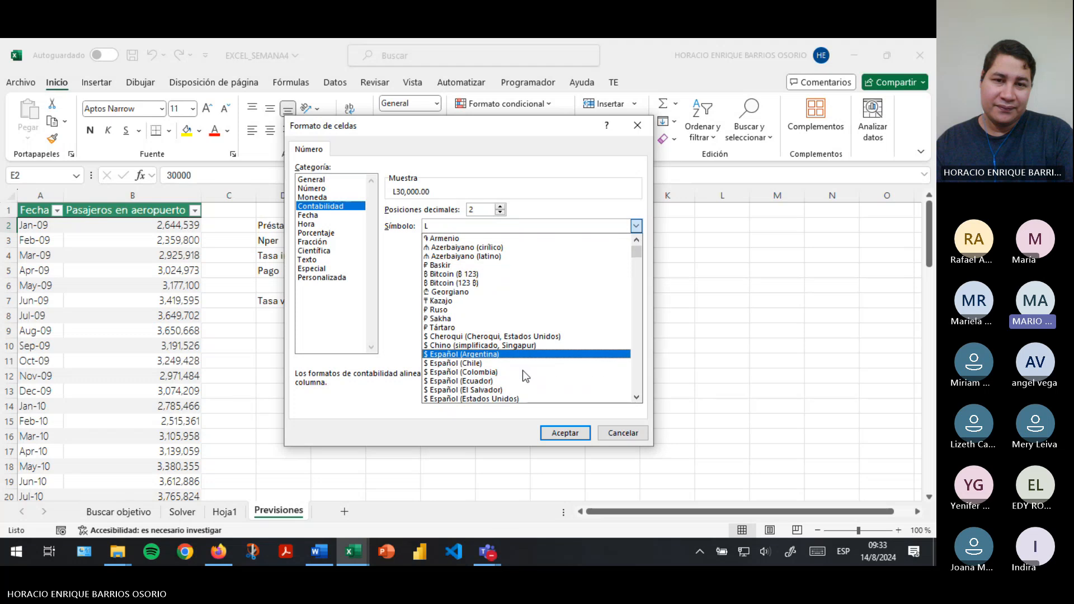
pyautogui.scroll(-2, 522, 374)
pyautogui.click(492, 354)
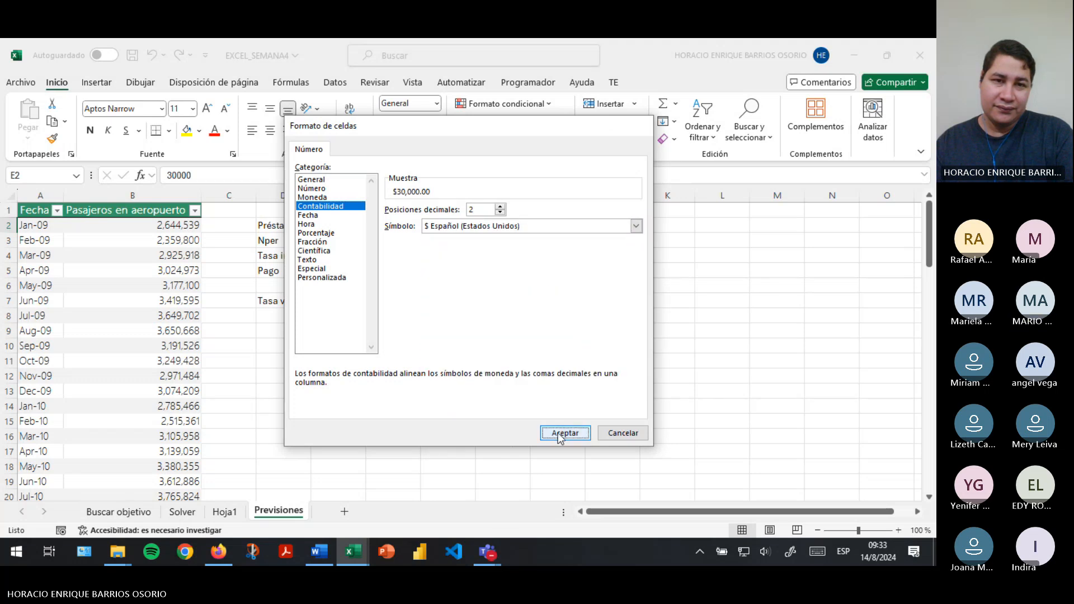
pyautogui.click(563, 433)
# Apply the percentage format to the interest rate in E4 and the variable rates in D8:D13
pyautogui.click(341, 256)
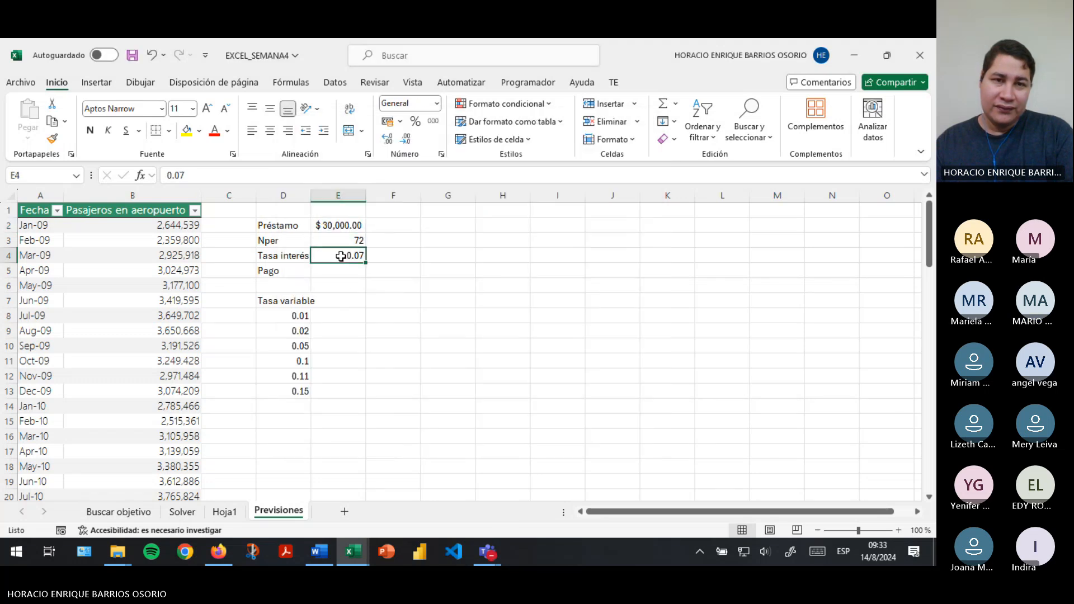
pyautogui.click(416, 124)
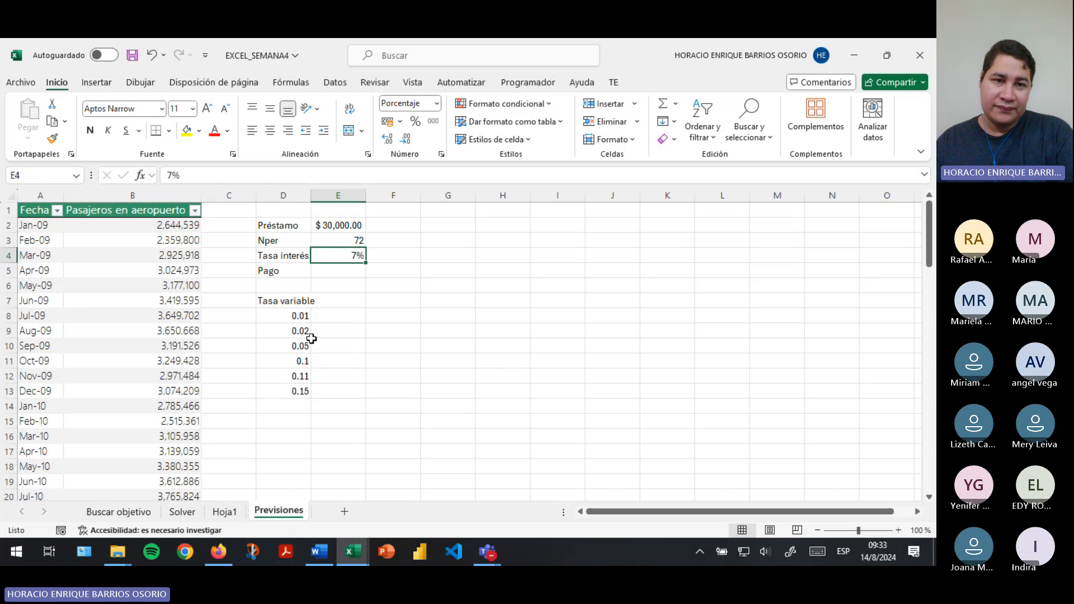
pyautogui.moveTo(296, 316); pyautogui.dragTo(293, 393)
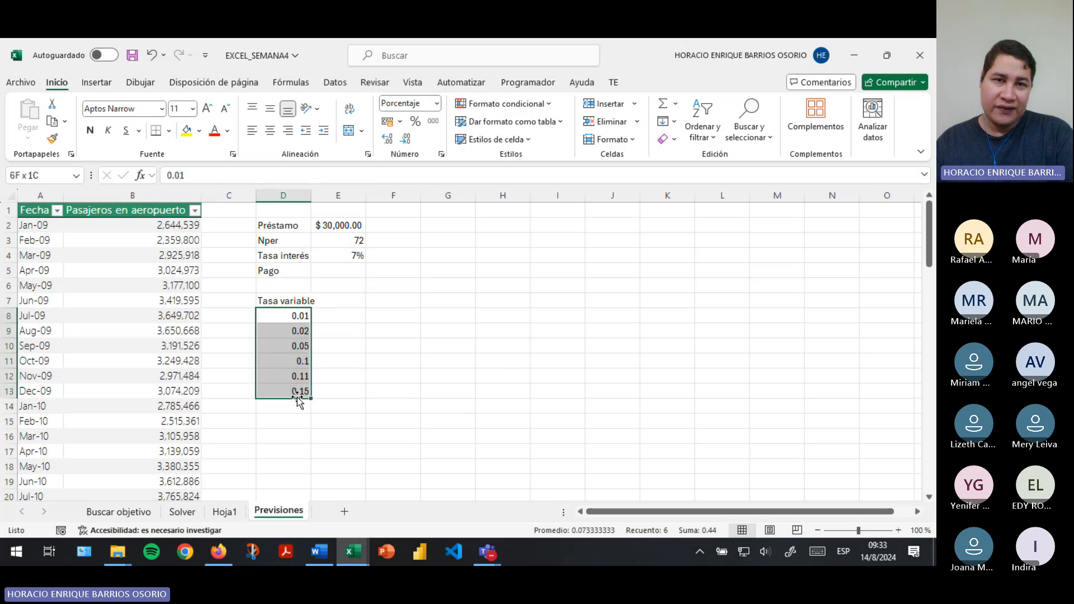
pyautogui.click(416, 123)
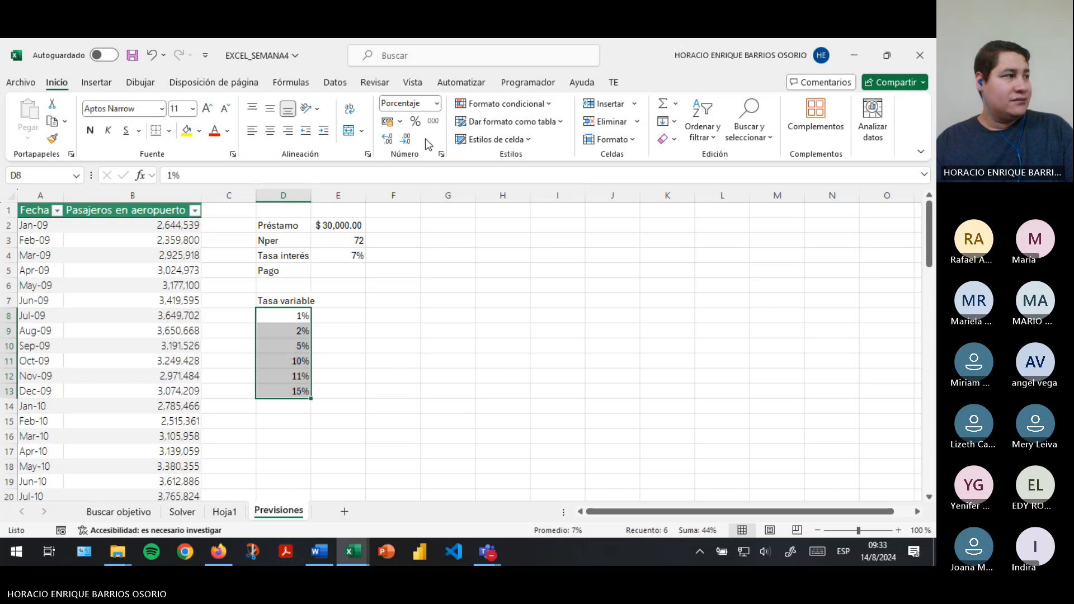
pyautogui.click(382, 361)
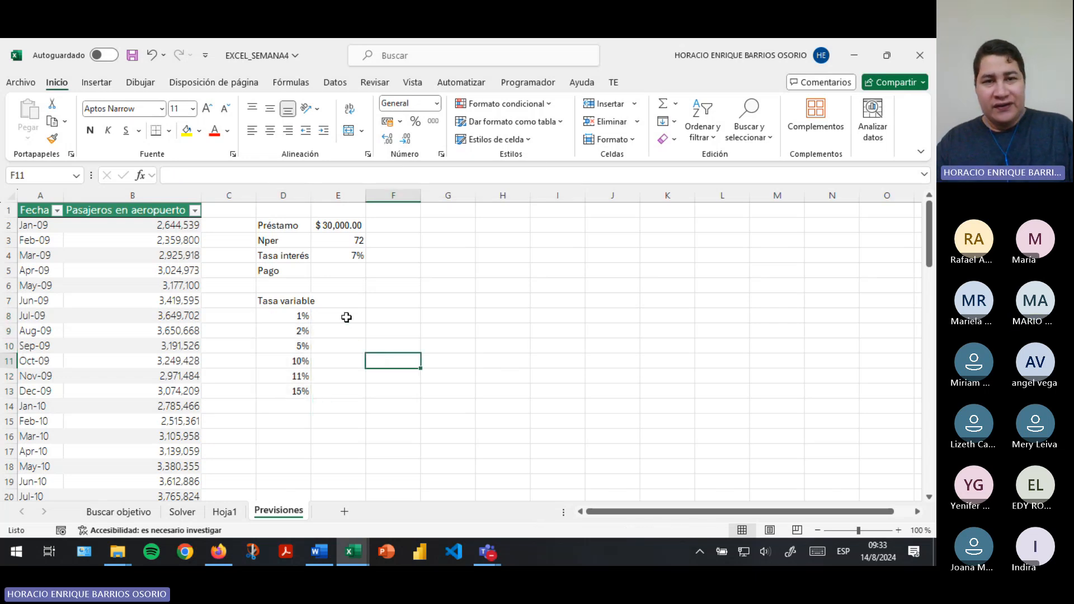
# Calculate the monthly loan payment in E5 with the formula =PAGO(E4/12;E3;E2)
pyautogui.click(349, 272)
pyautogui.write('=pago')
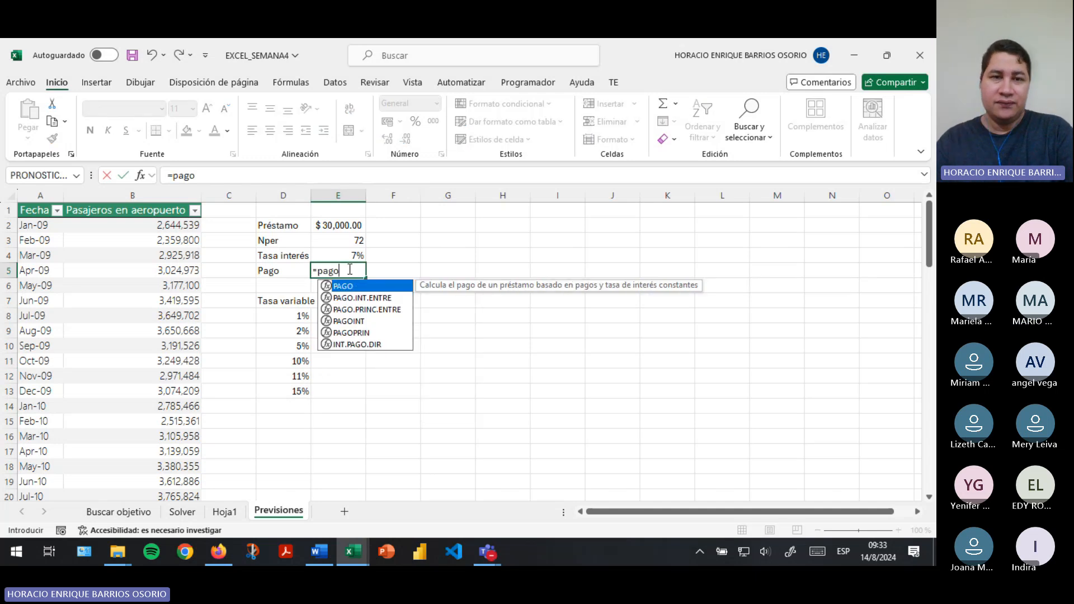
pyautogui.doubleClick(342, 286)
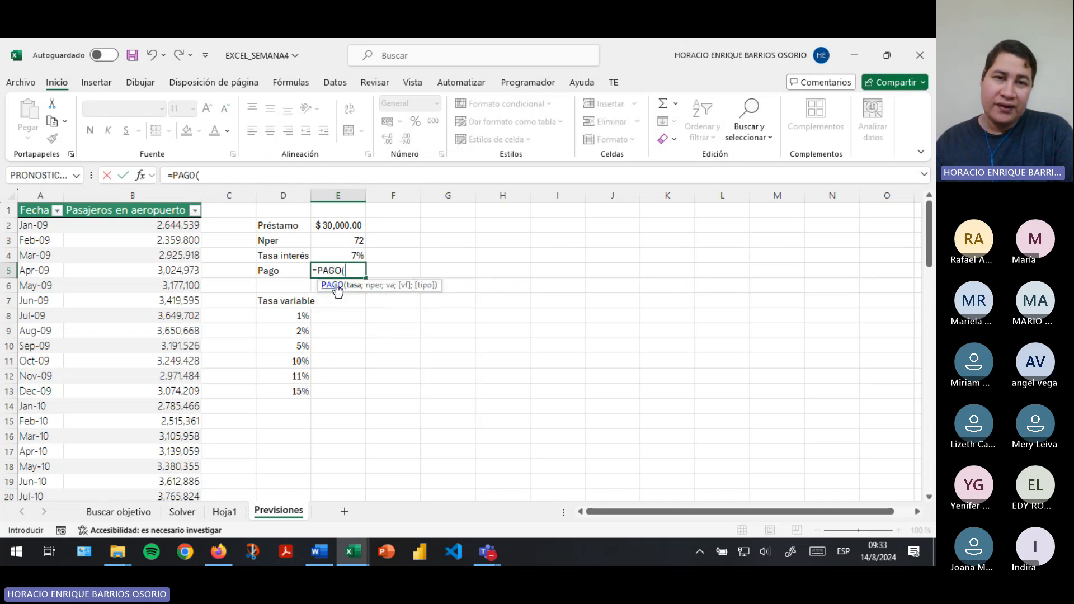
pyautogui.click(348, 256)
pyautogui.write('/')
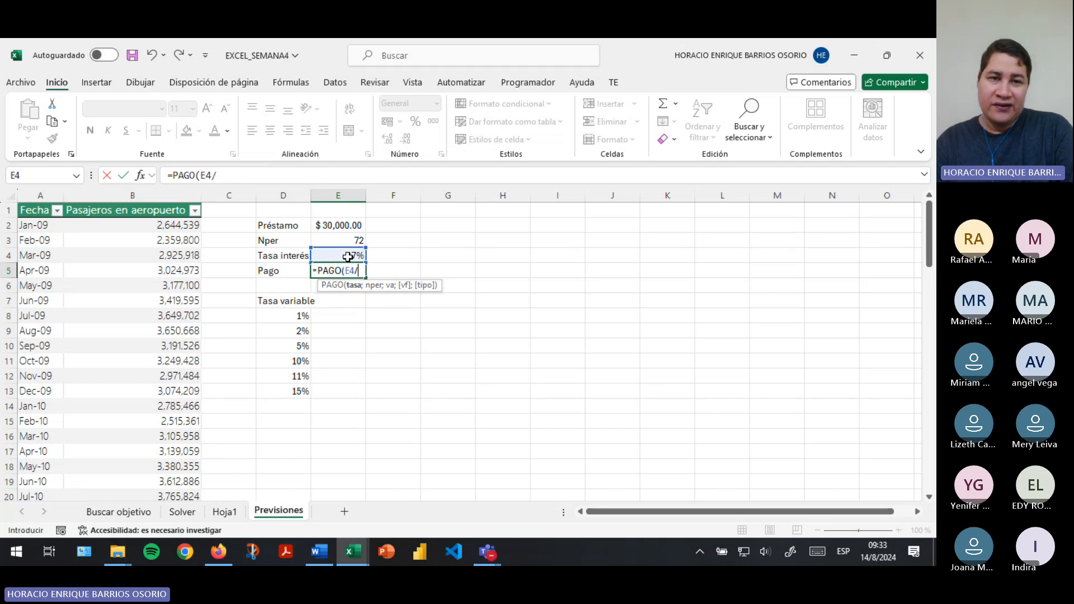
pyautogui.write('12;')
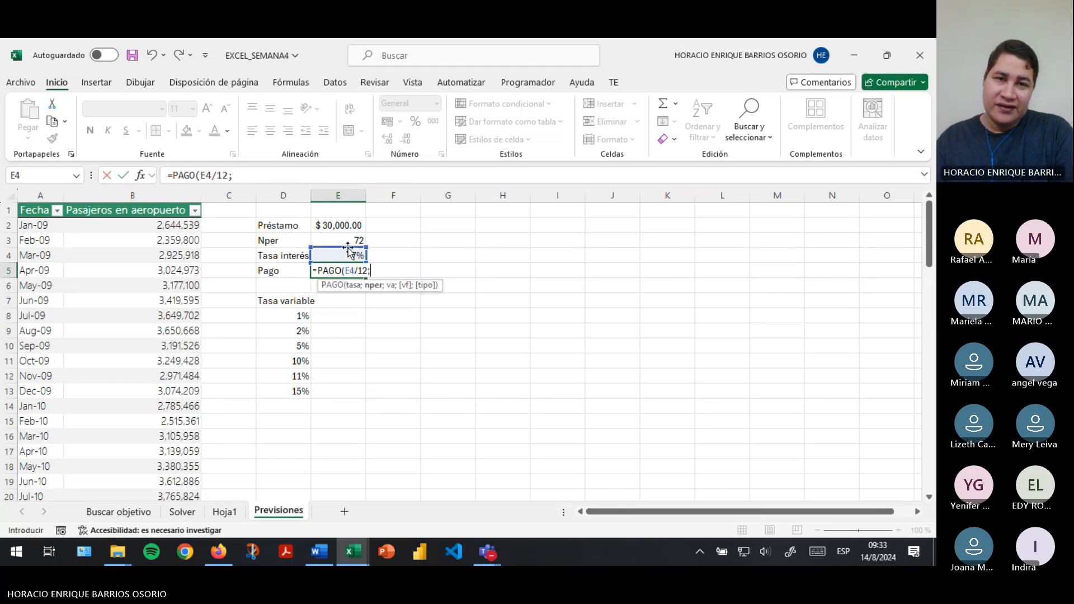
pyautogui.click(350, 242)
pyautogui.write(';')
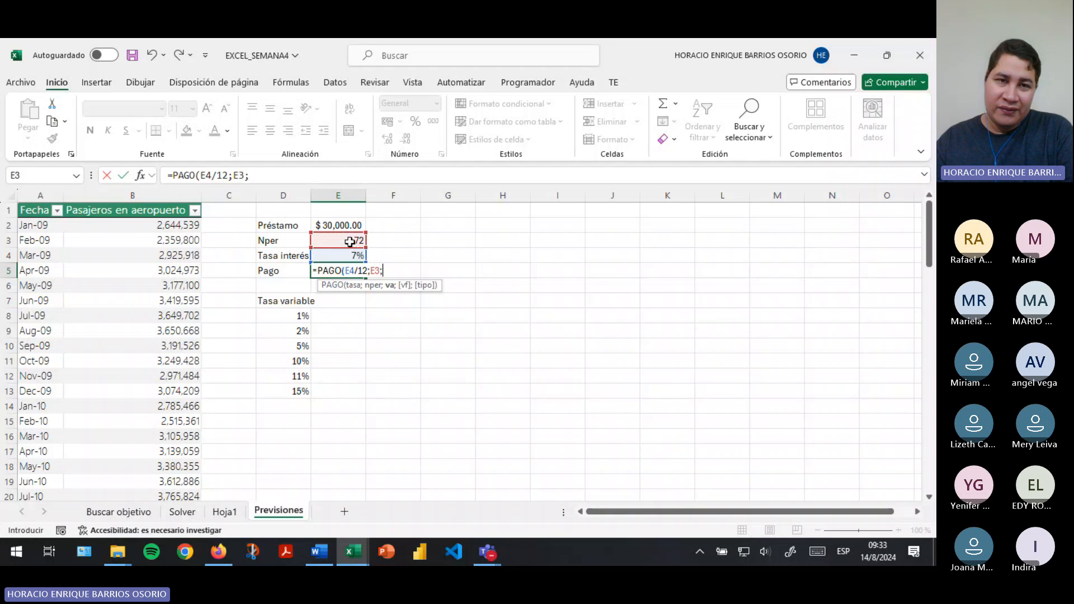
pyautogui.click(362, 224)
pyautogui.write(')')
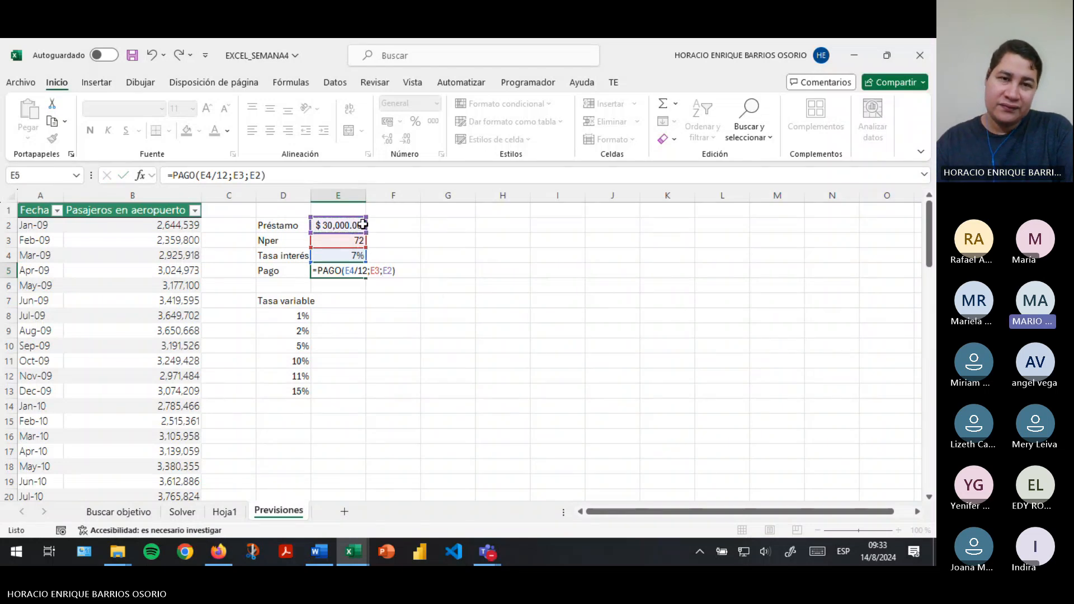
pyautogui.press('Return')
# Format the payment in E5 as accounting with the symbol $ Español (Estados Unidos)
pyautogui.click(349, 271)
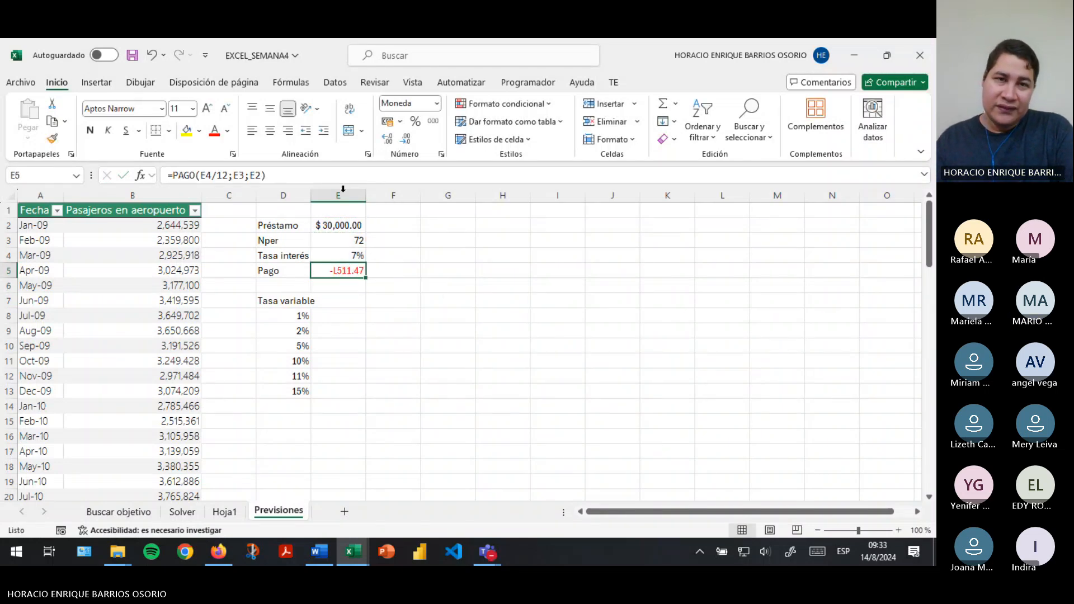
pyautogui.click(399, 121)
pyautogui.click(451, 259)
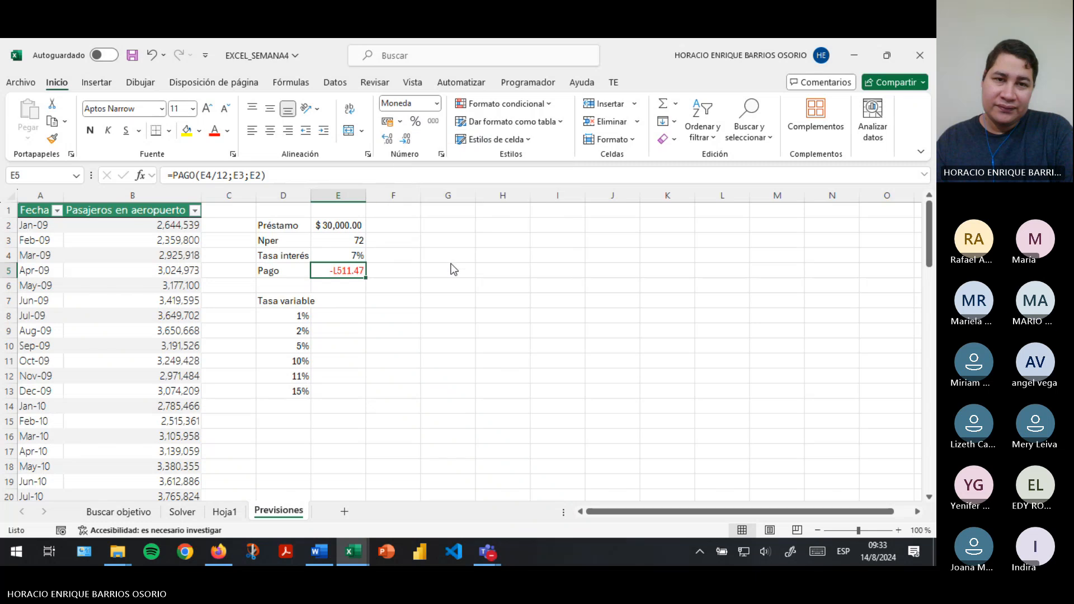
pyautogui.click(636, 226)
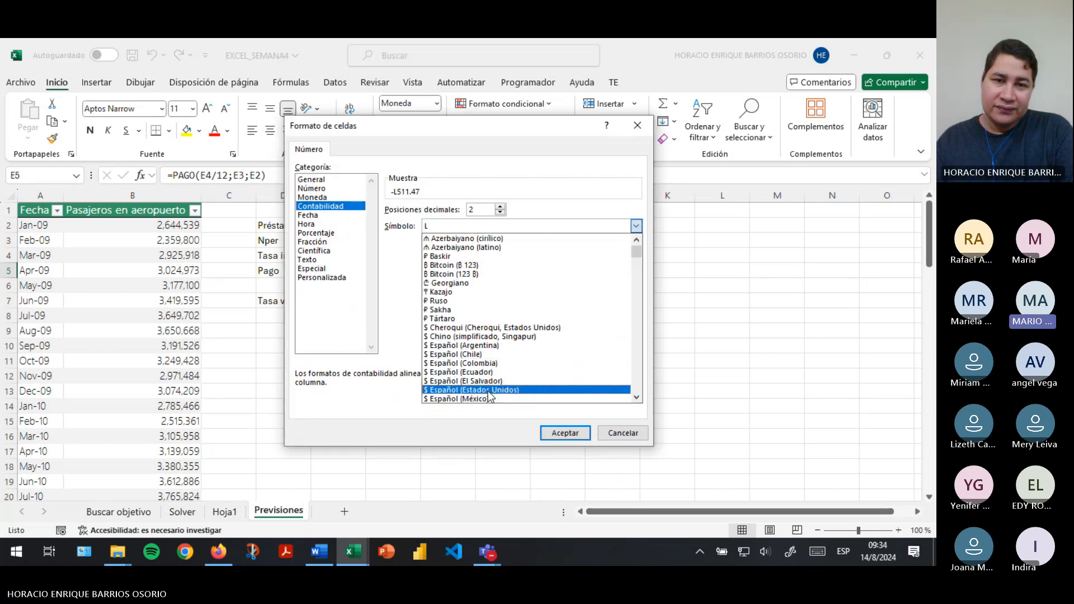
pyautogui.click(481, 390)
pyautogui.click(564, 432)
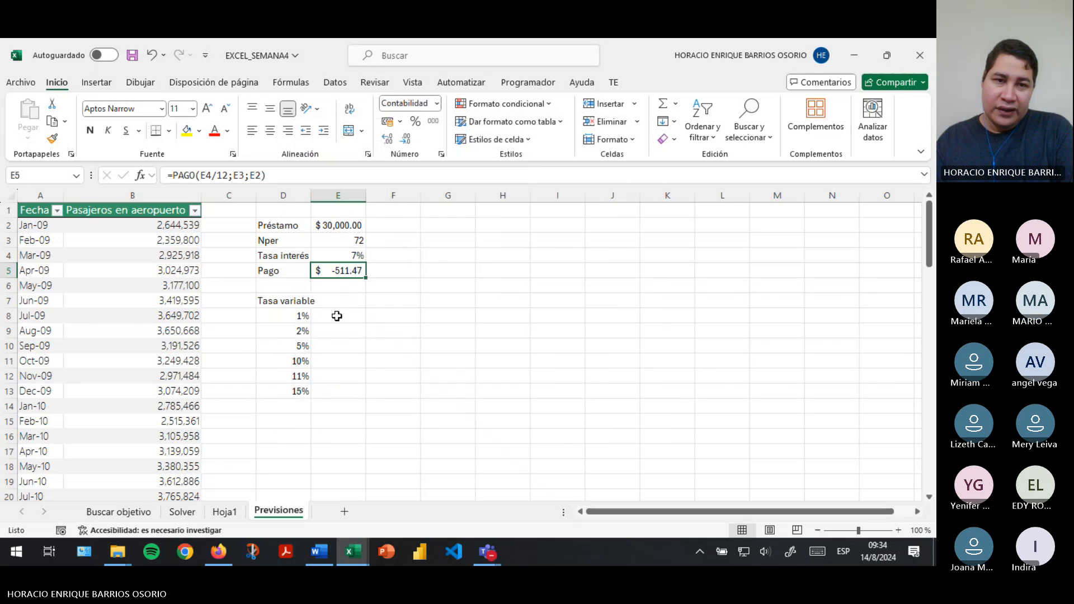
# Format E8:E13 as accounting with the symbol $ Español (Estados Unidos)
pyautogui.moveTo(338, 315); pyautogui.dragTo(342, 392)
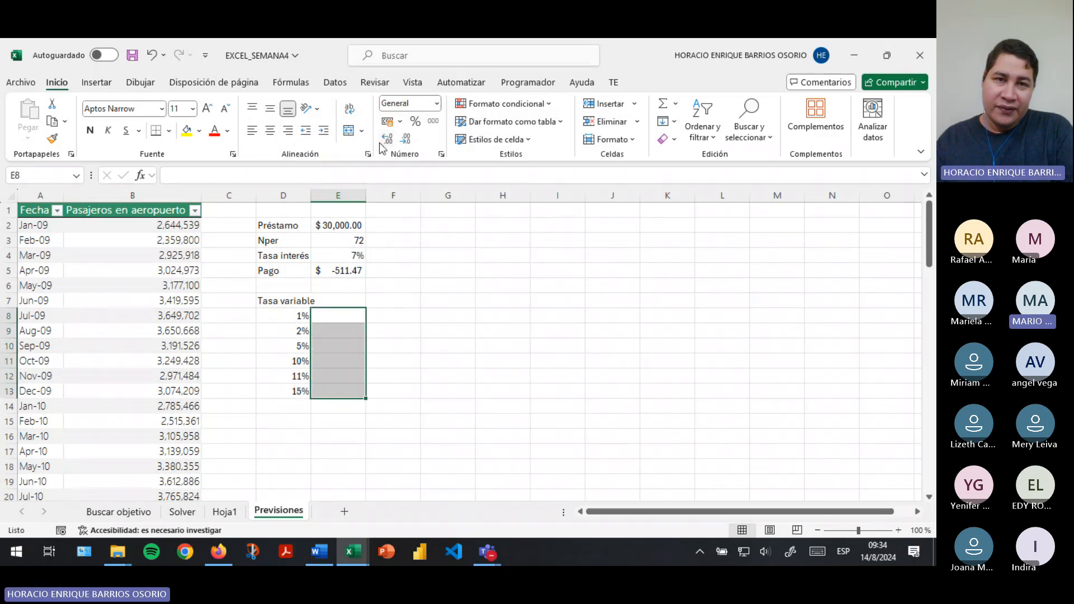
pyautogui.click(400, 122)
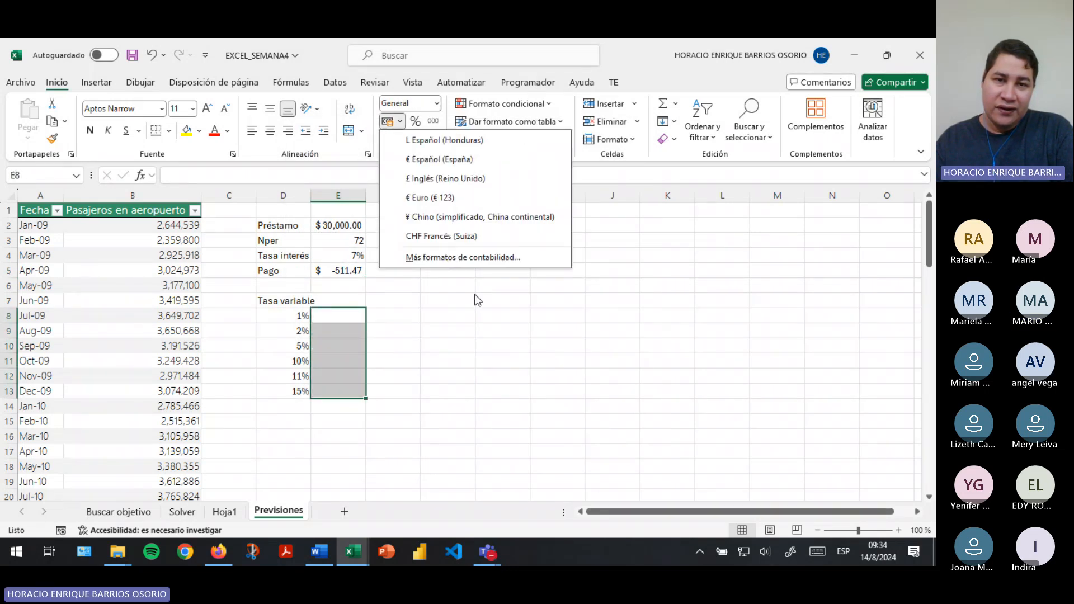
pyautogui.click(476, 258)
pyautogui.click(635, 226)
pyautogui.scroll(-3, 531, 371)
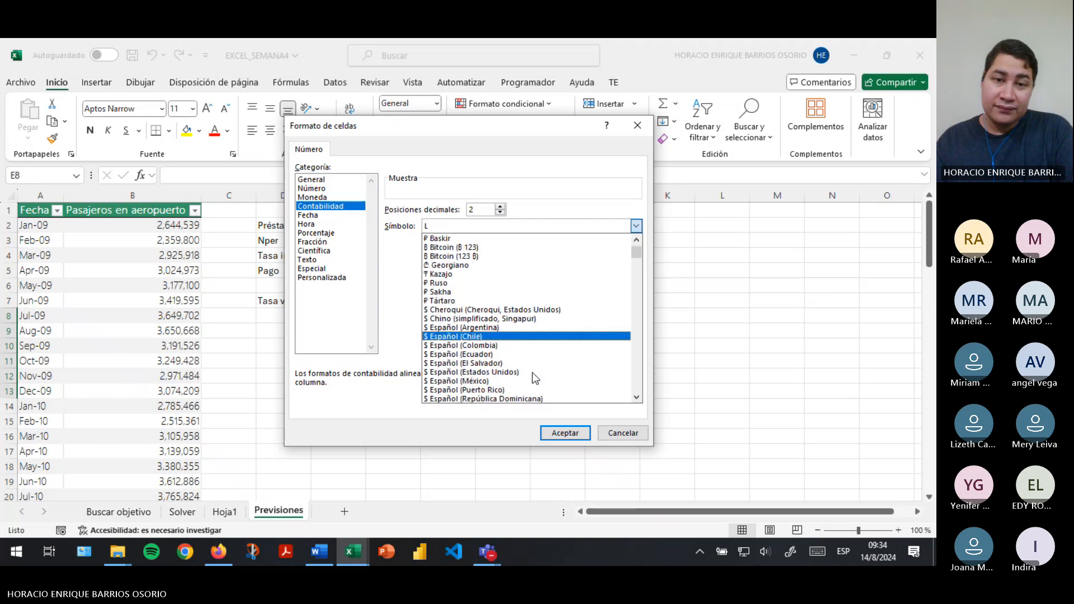
pyautogui.click(510, 382)
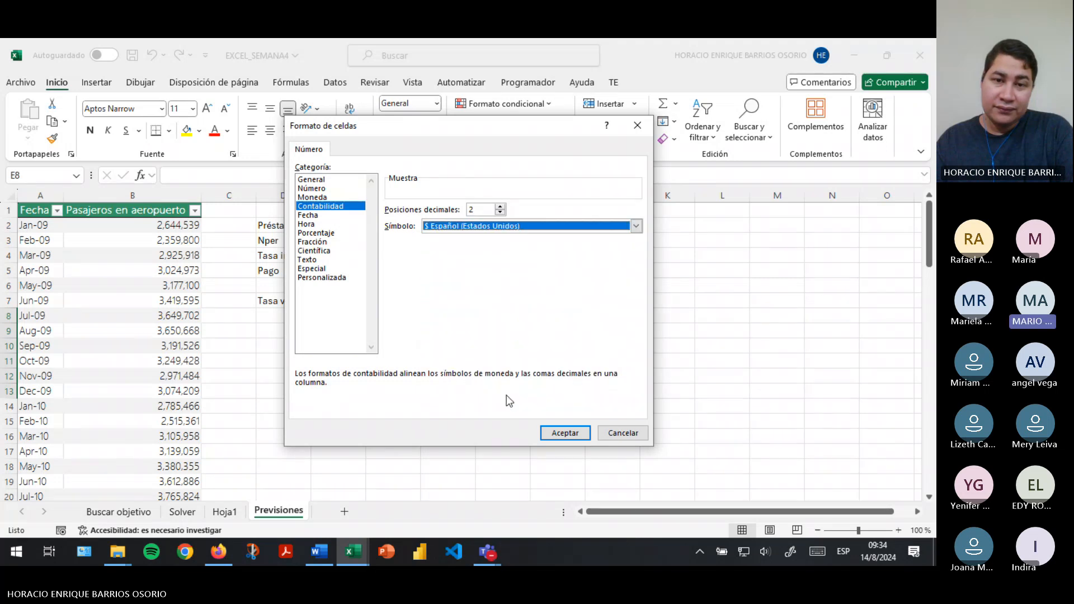
pyautogui.click(565, 433)
pyautogui.click(351, 320)
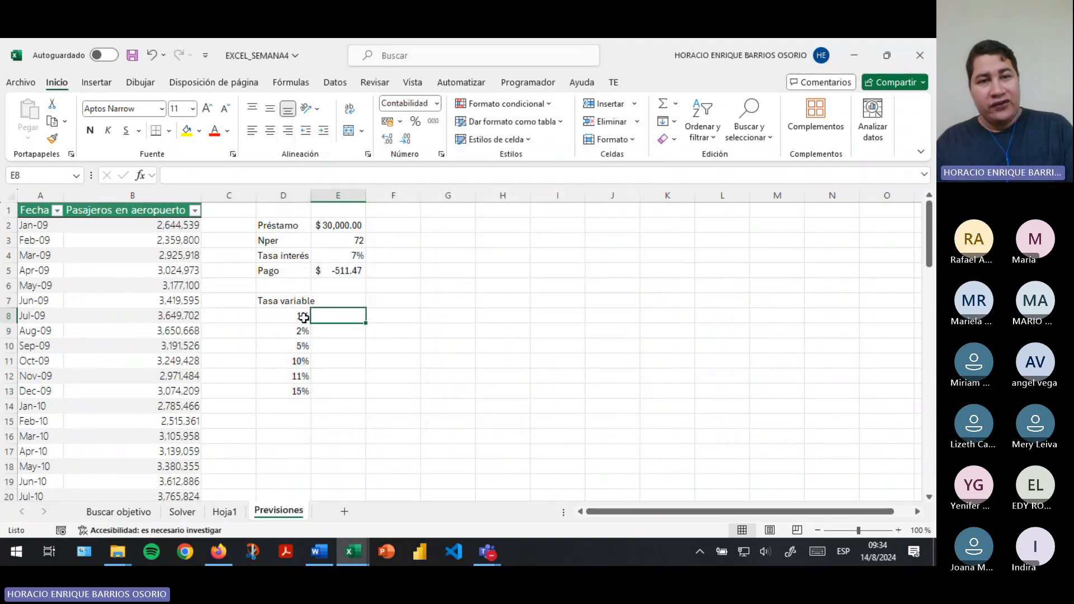
pyautogui.moveTo(302, 316); pyautogui.dragTo(305, 393)
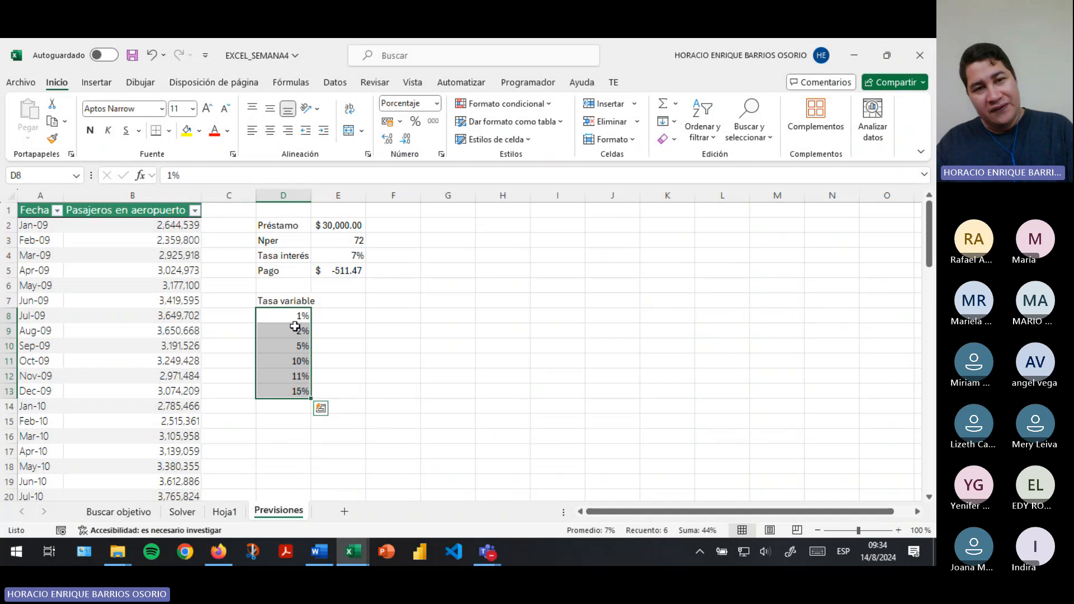
pyautogui.moveTo(297, 316); pyautogui.dragTo(307, 491)
pyautogui.moveTo(280, 313); pyautogui.dragTo(285, 392)
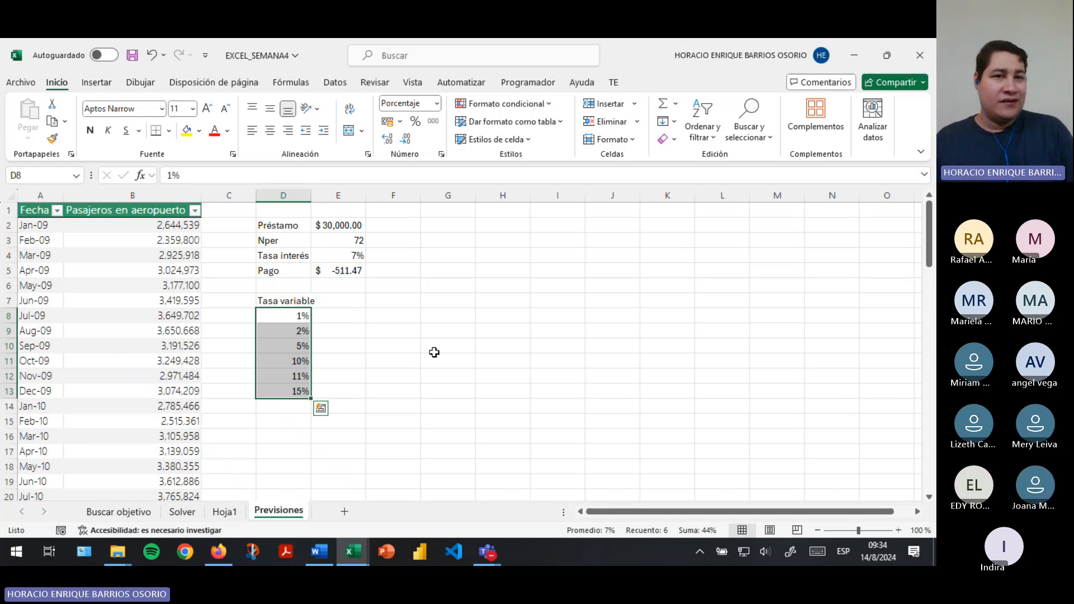
pyautogui.click(342, 313)
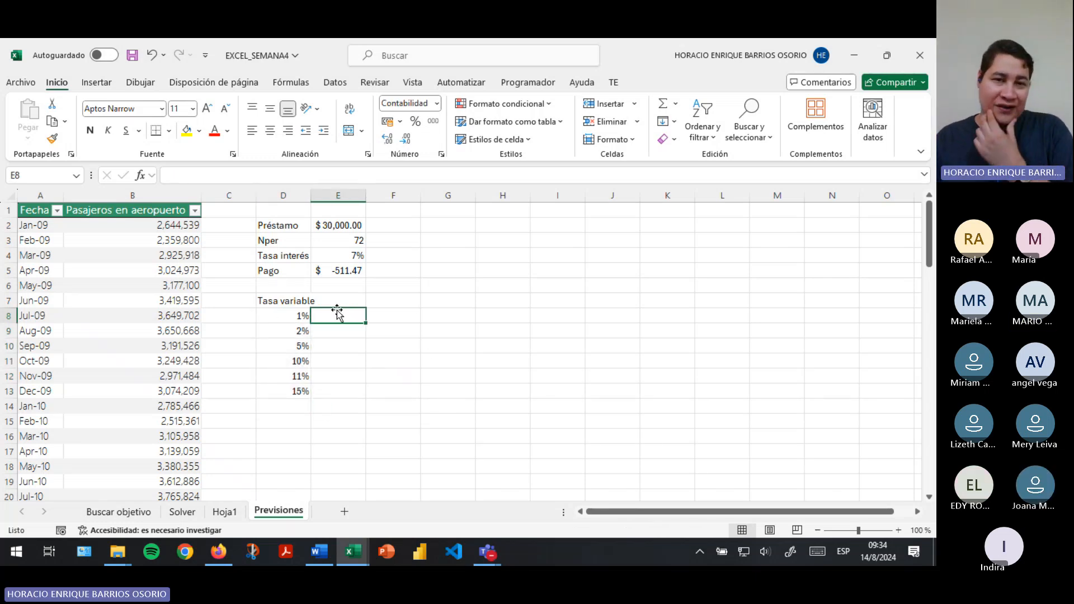
pyautogui.click(340, 272)
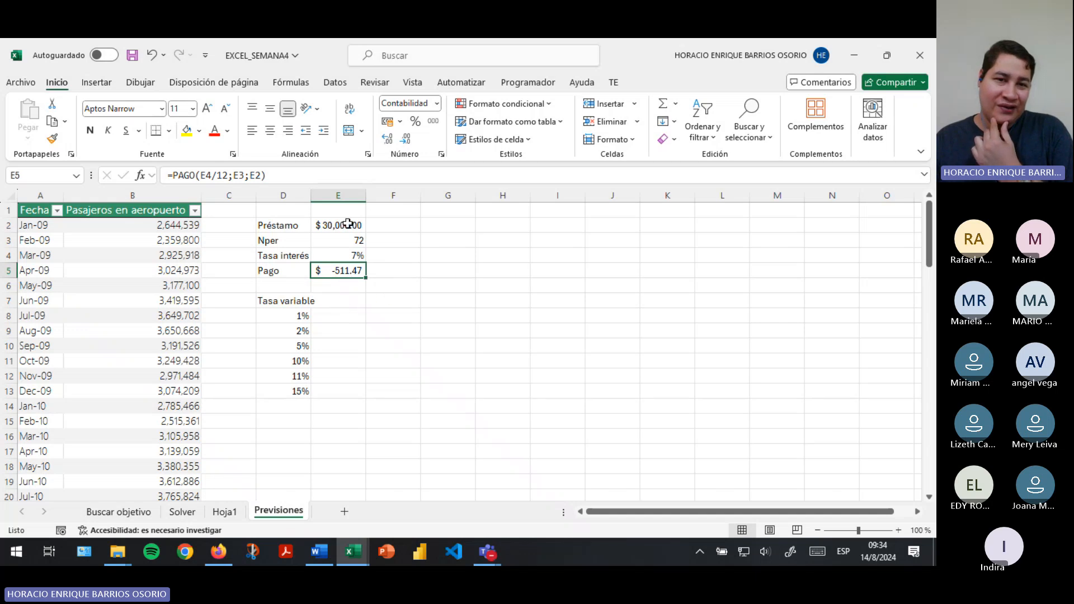
# Calculate the monthly payment for the first variable rate in E8 with the formula =PAGO(D8/12;E3;E2)
pyautogui.click(343, 313)
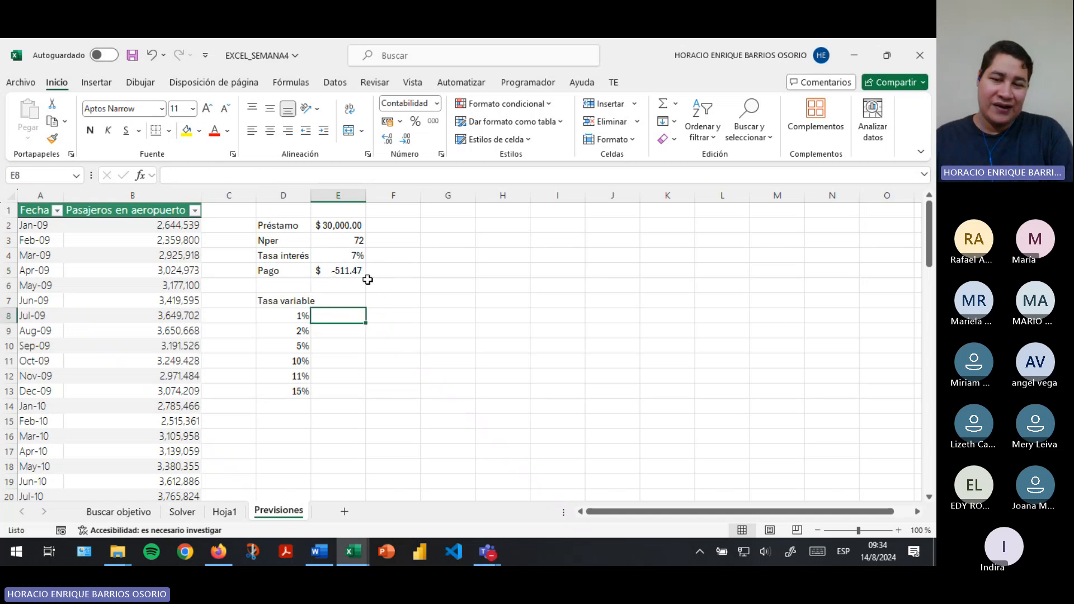
pyautogui.write('=pago')
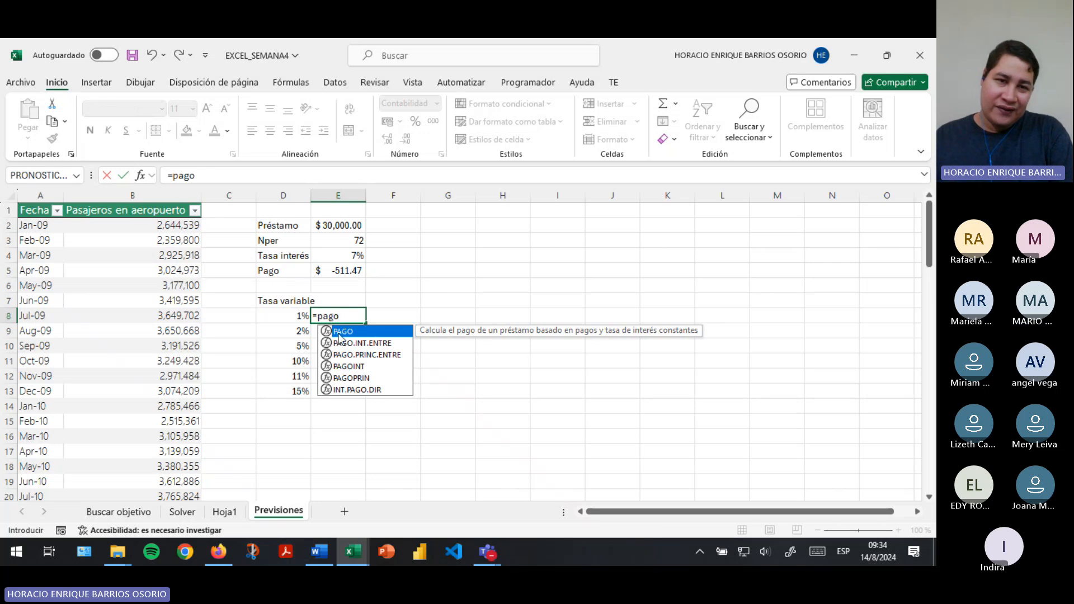
pyautogui.doubleClick(342, 332)
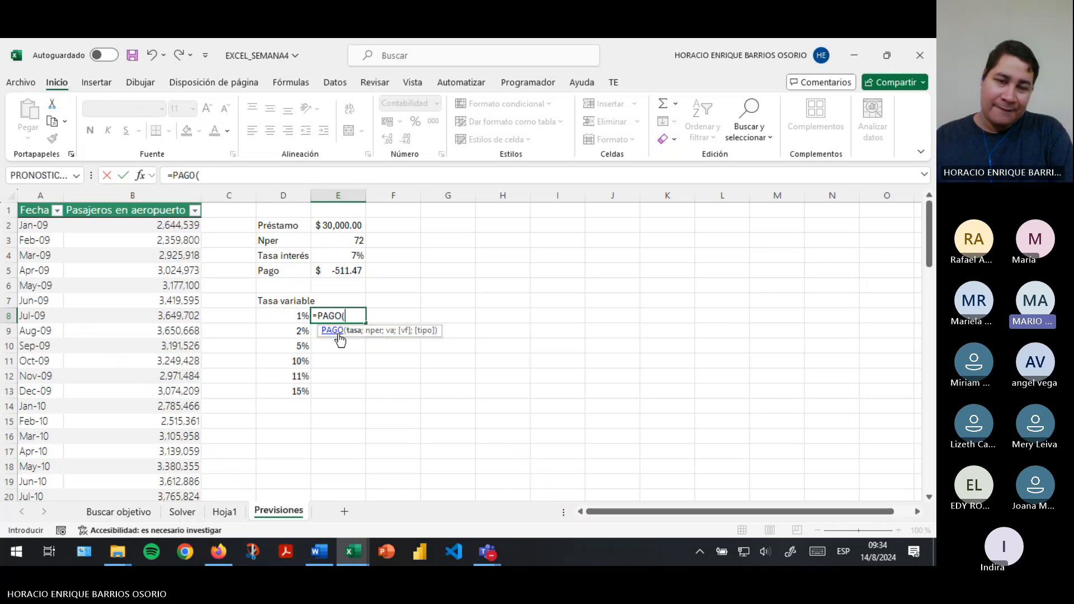
pyautogui.click(350, 225)
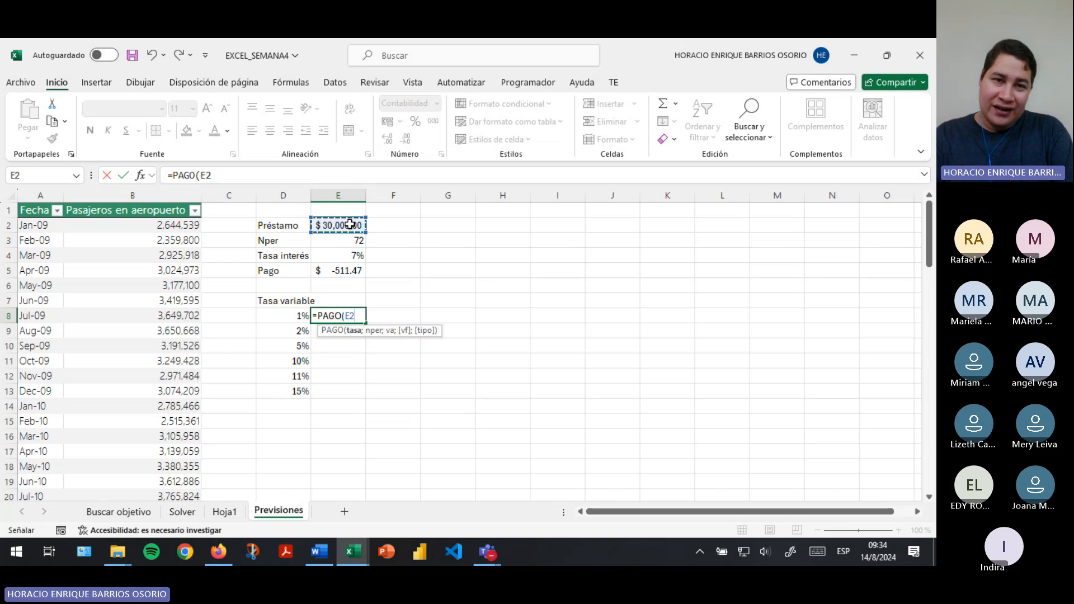
pyautogui.press('BackSpace')
pyautogui.press('BackSpace')
pyautogui.press('BackSpace')
pyautogui.press('BackSpace')
pyautogui.press('BackSpace')
pyautogui.write('go')
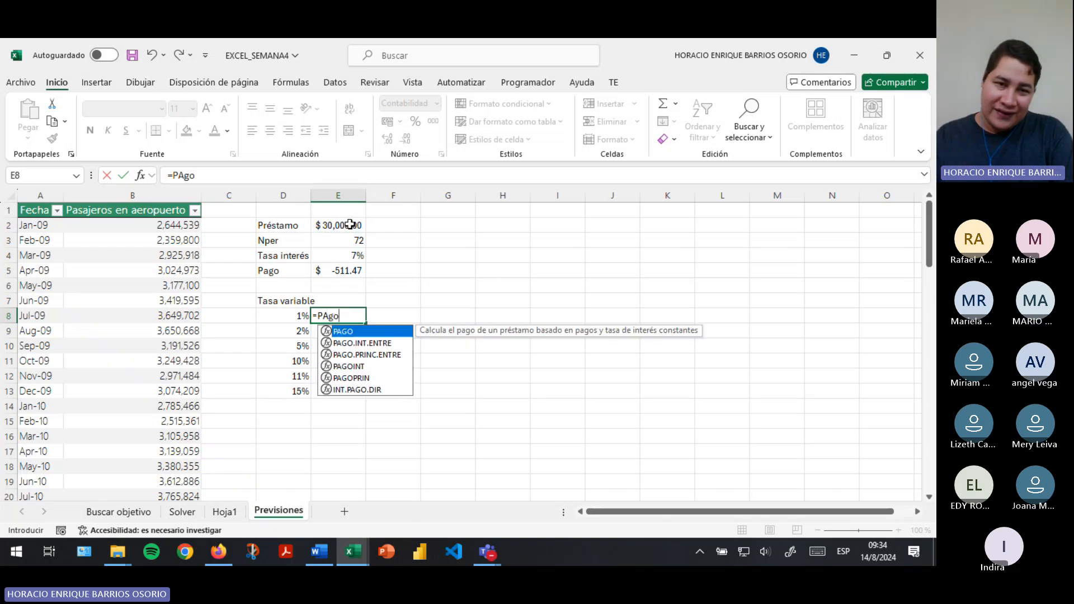
pyautogui.doubleClick(343, 332)
pyautogui.click(289, 314)
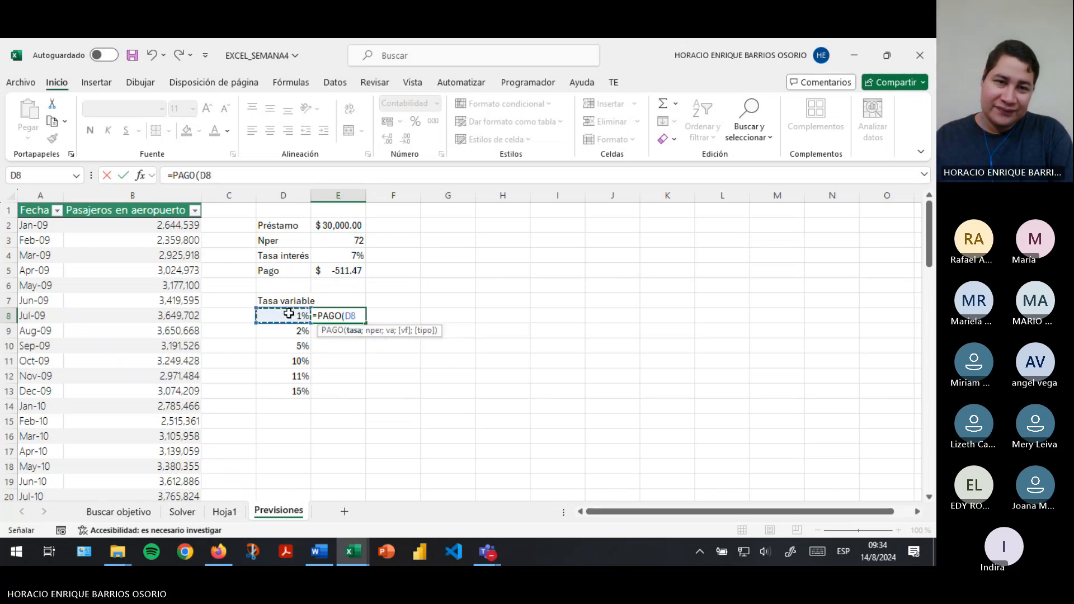
pyautogui.write('/12')
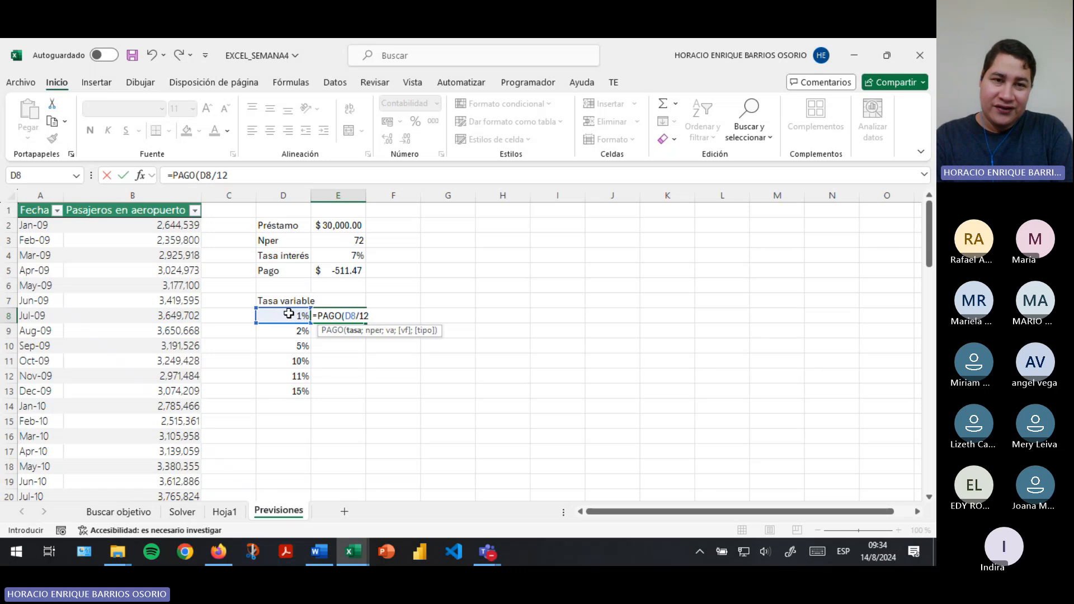
pyautogui.write(';')
pyautogui.click(346, 241)
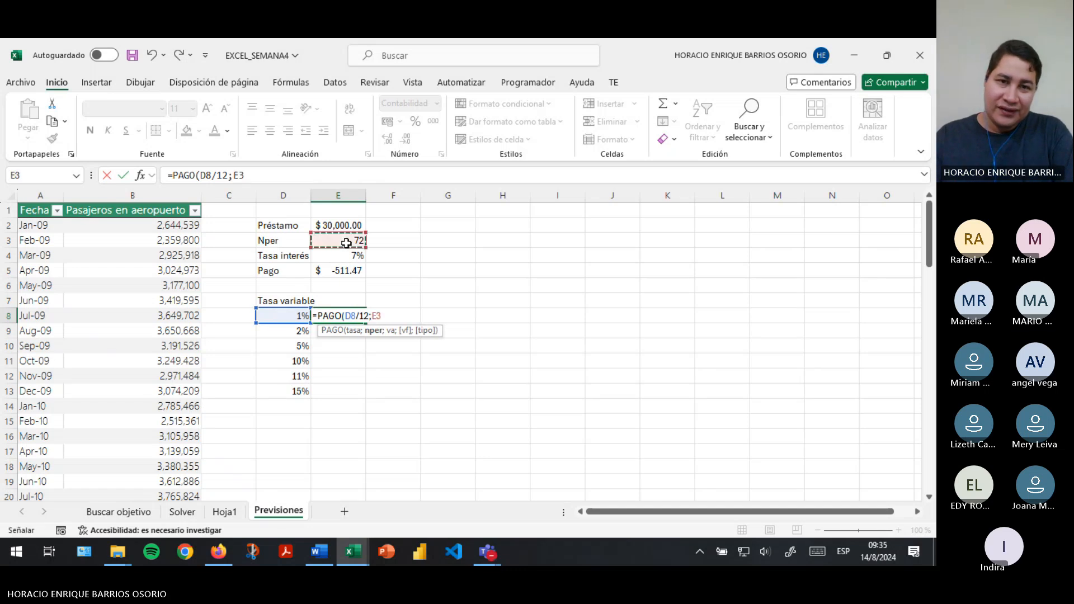
pyautogui.write(';')
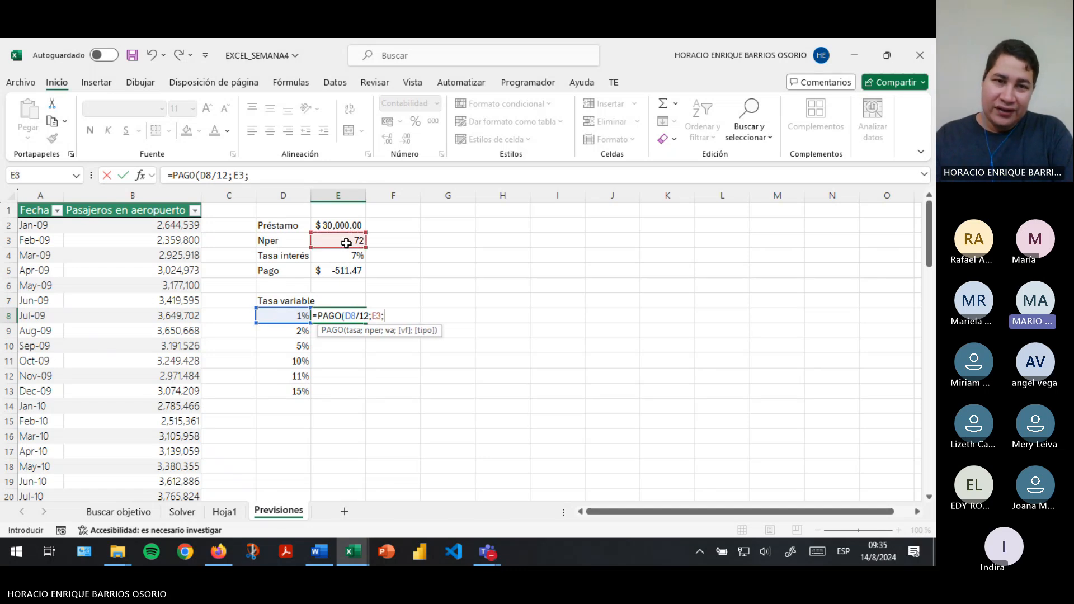
pyautogui.click(336, 224)
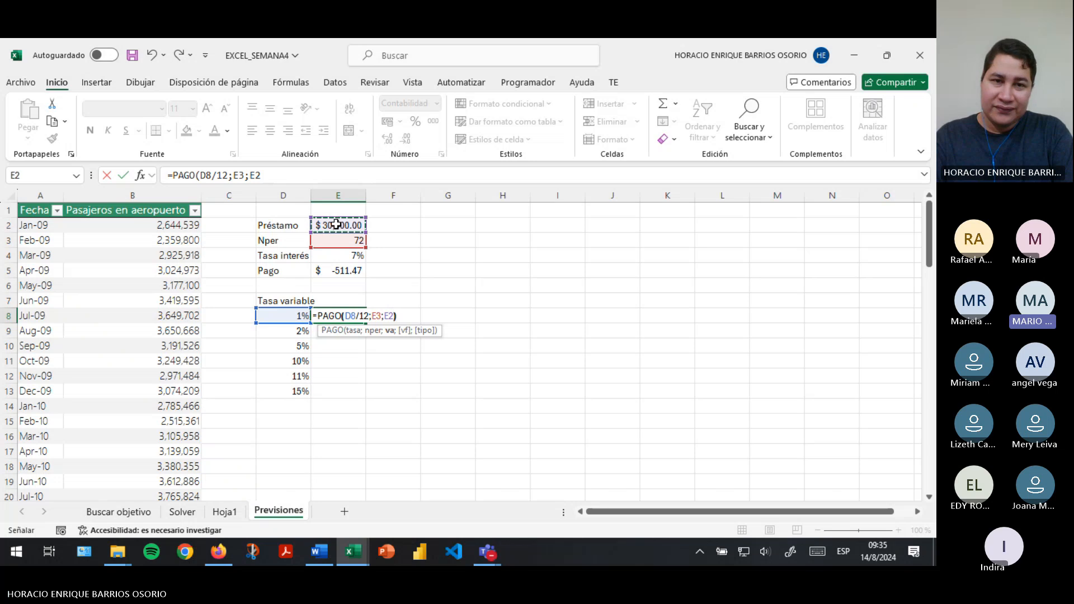
pyautogui.press('Return')
# Make the period and loan references absolute in E8, giving =PAGO(D8/12;$E$3;$E$2)
pyautogui.click(351, 315)
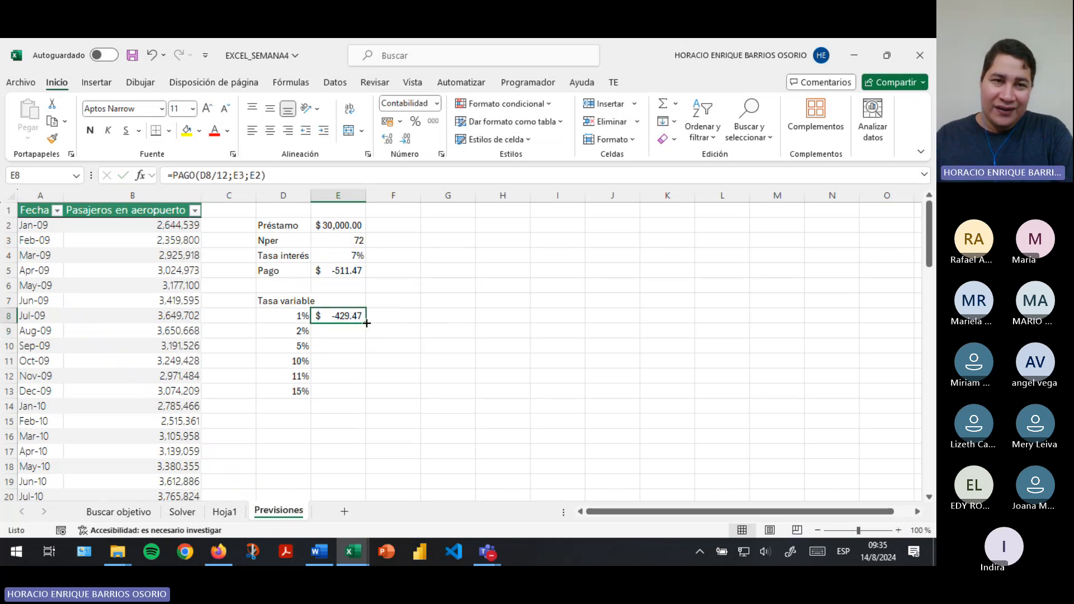
pyautogui.click(200, 175)
pyautogui.doubleClick(239, 174)
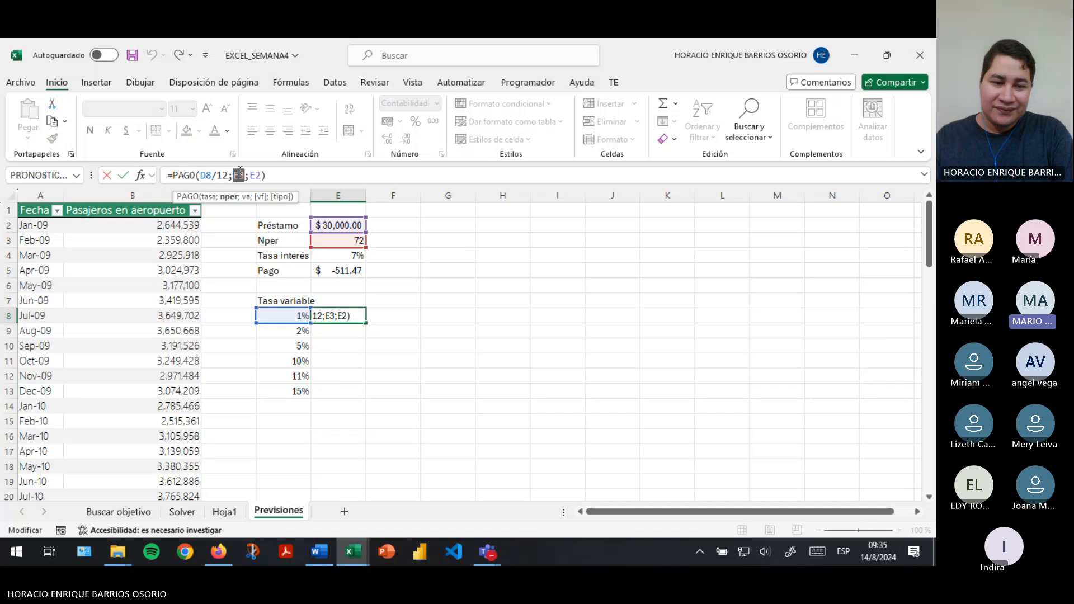
pyautogui.press('F4')
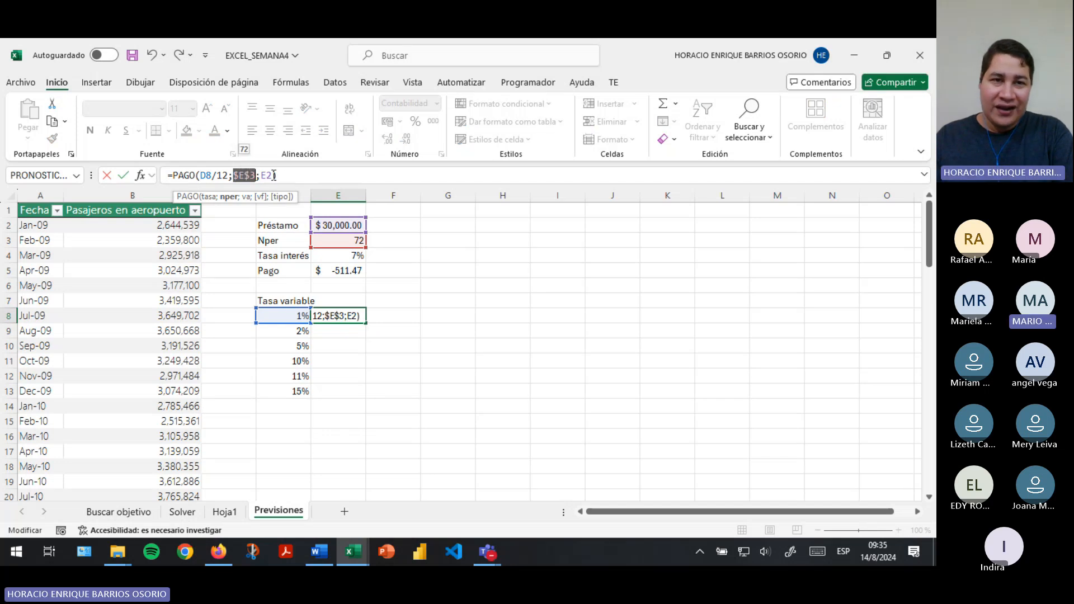
pyautogui.doubleClick(266, 175)
pyautogui.press('F4')
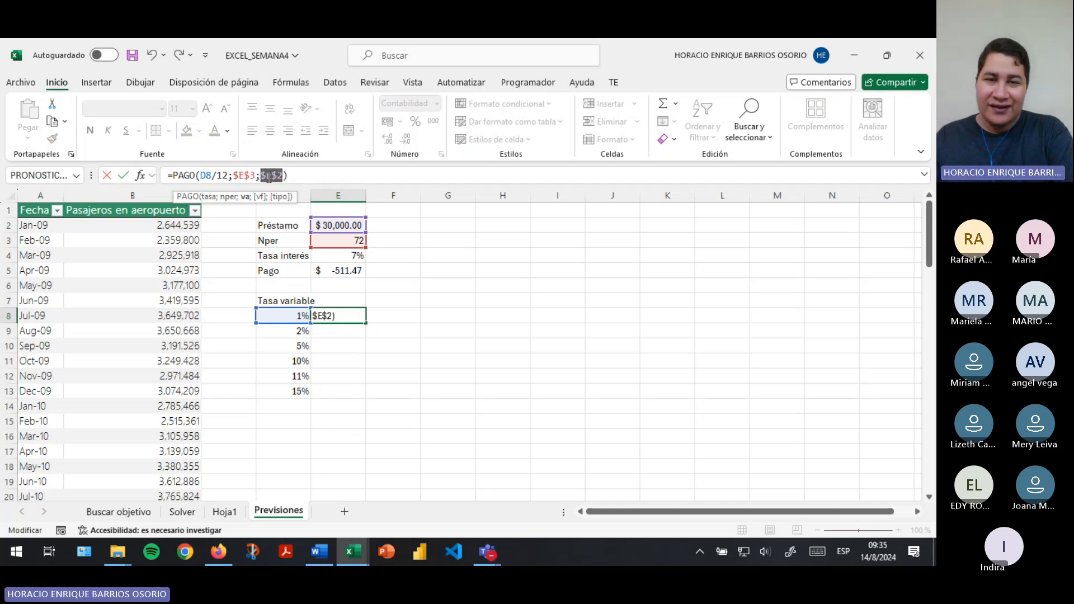
pyautogui.press('Return')
# Fill the payment formula from E8 down to E13 for all the variable rates
pyautogui.moveTo(302, 312); pyautogui.dragTo(300, 391)
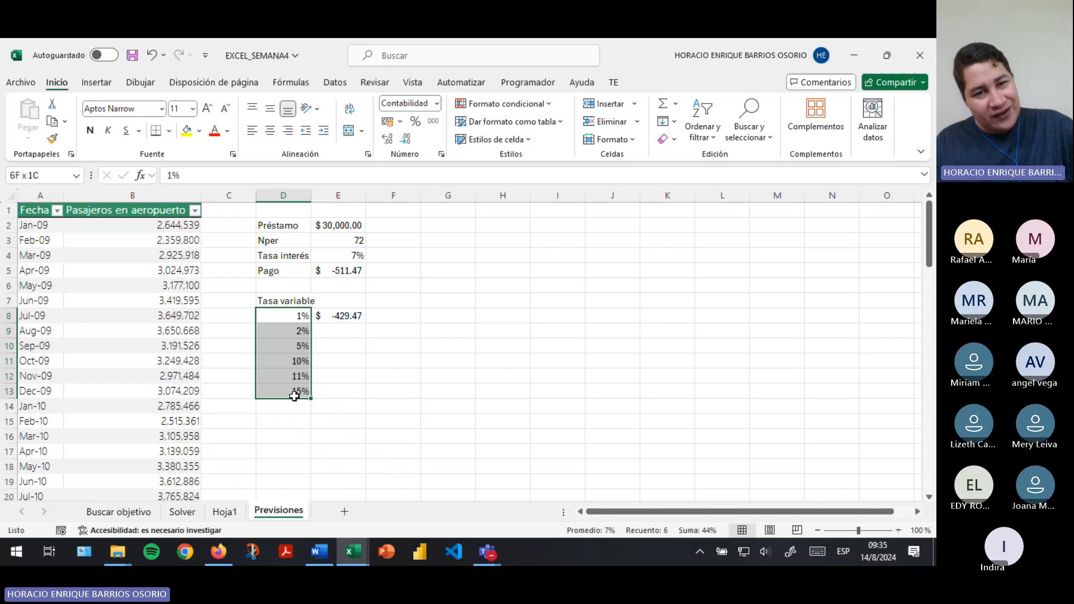
pyautogui.click(347, 315)
pyautogui.moveTo(366, 323); pyautogui.dragTo(364, 396)
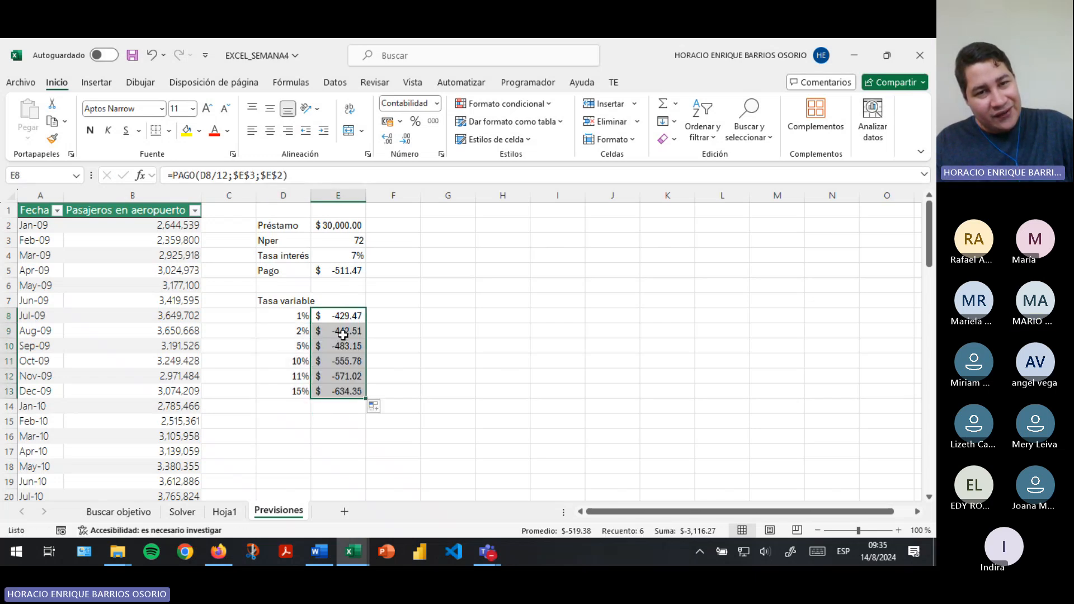
# Examine the copied payment formulas in E9 and E10 alongside the variable rates
pyautogui.click(325, 345)
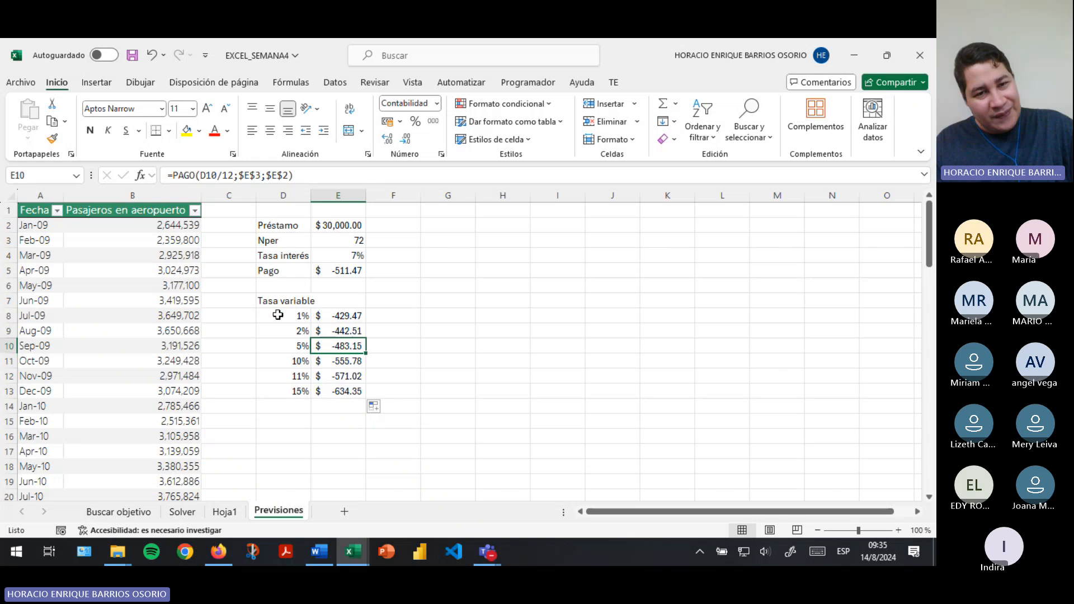
pyautogui.moveTo(278, 316); pyautogui.dragTo(300, 523)
pyautogui.click(297, 347)
pyautogui.scroll(-1, 298, 368)
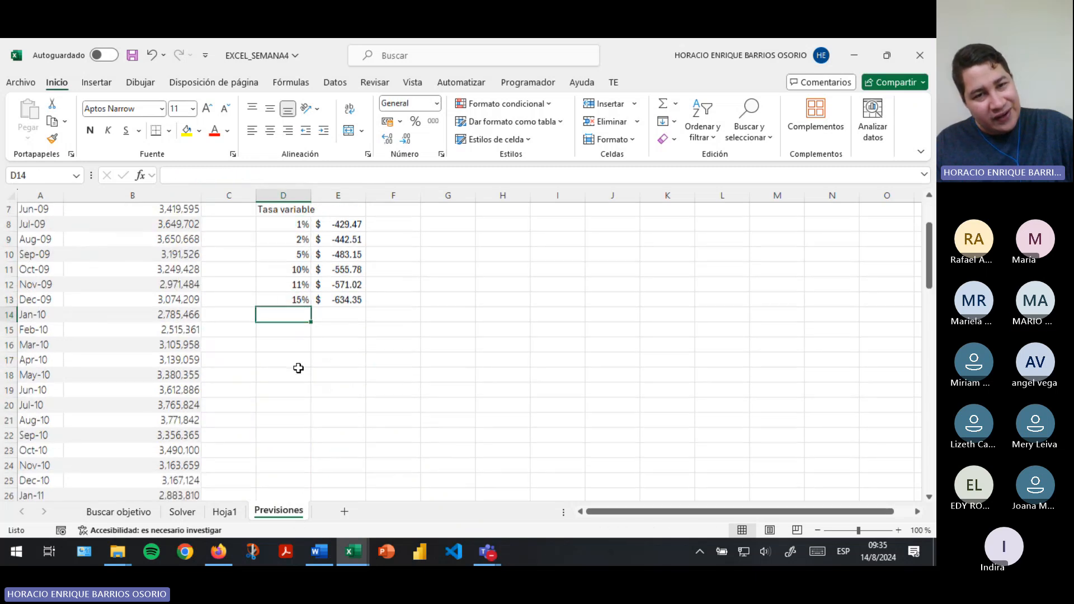
pyautogui.scroll(2, 298, 368)
pyautogui.click(338, 330)
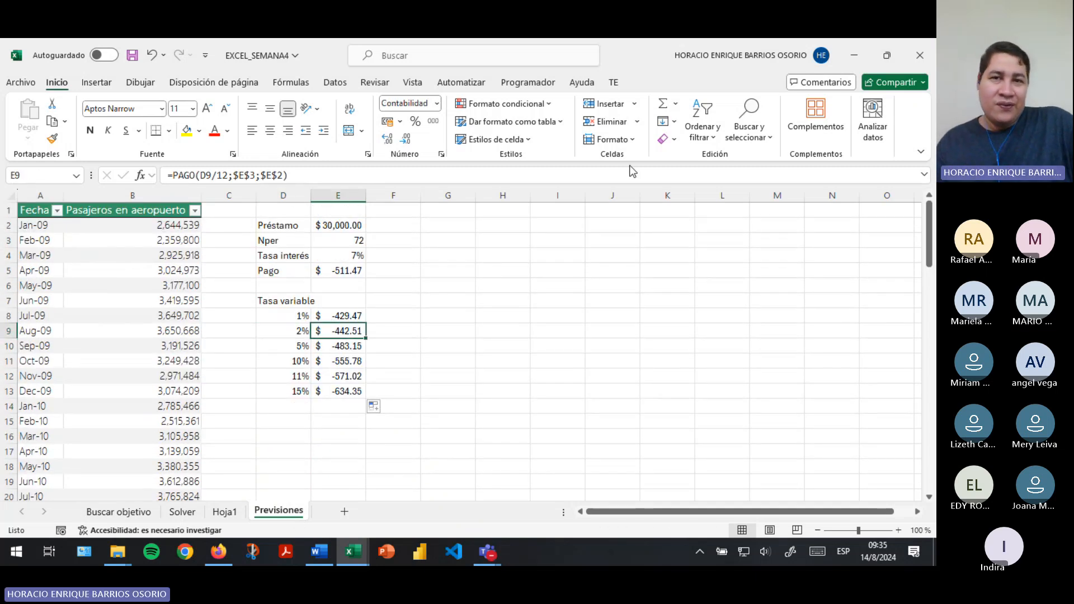
pyautogui.click(330, 83)
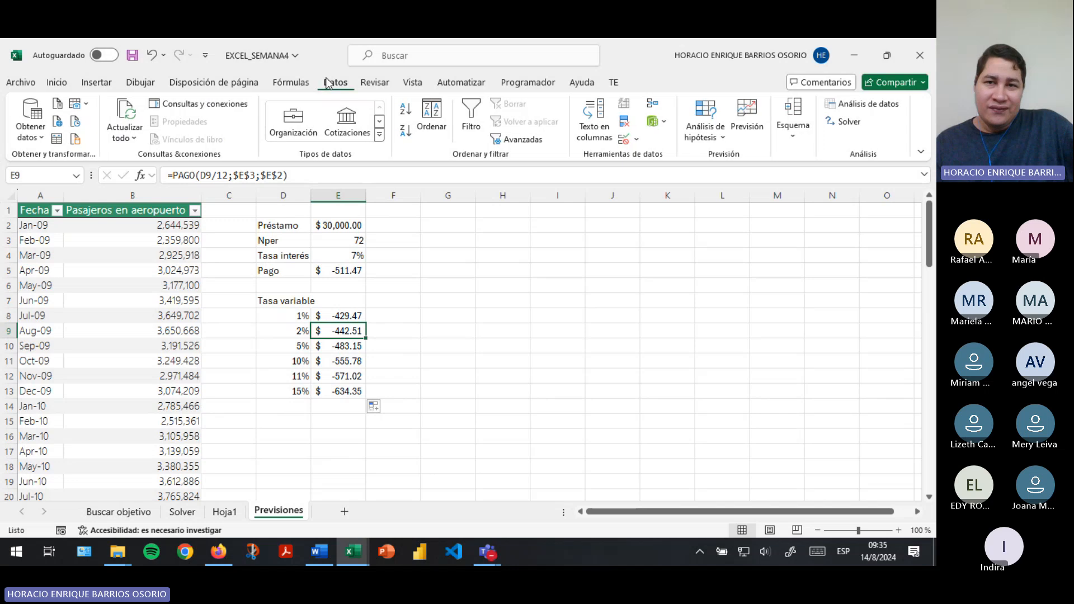
pyautogui.click(704, 126)
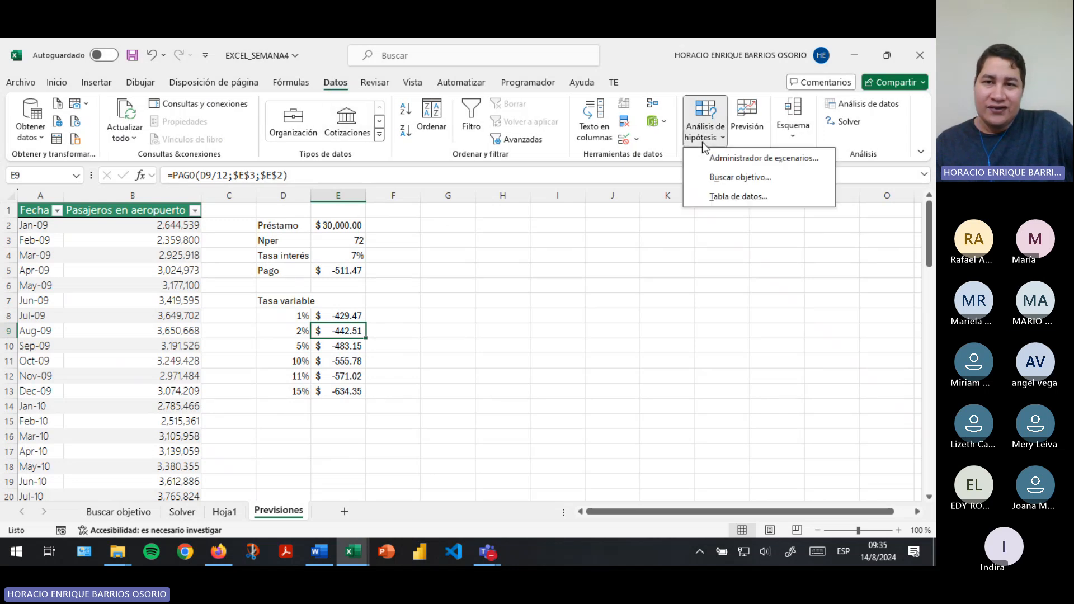
pyautogui.click(677, 173)
pyautogui.click(418, 378)
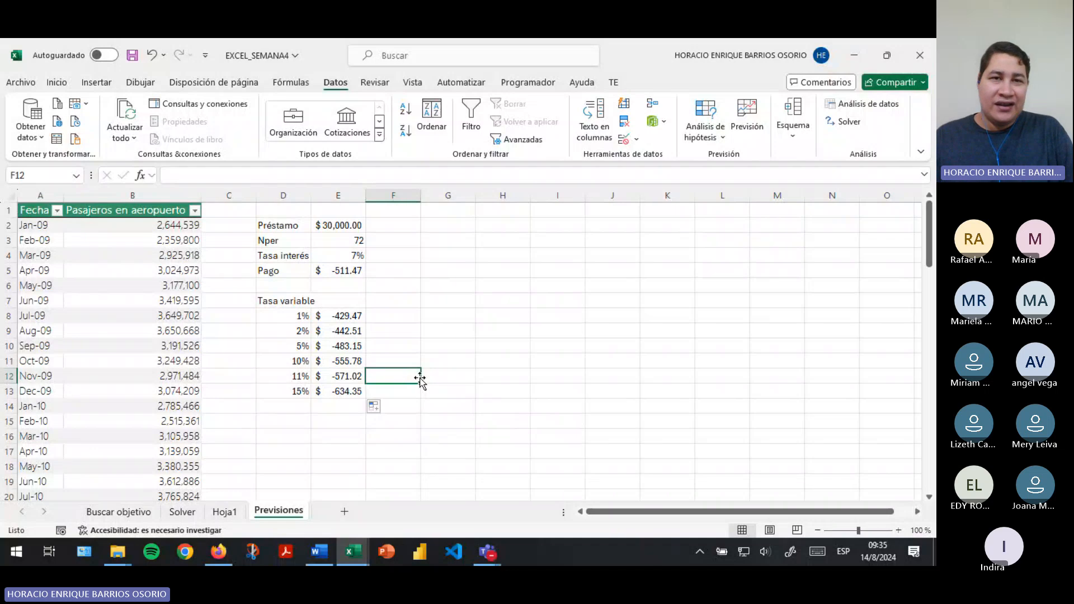
pyautogui.click(448, 342)
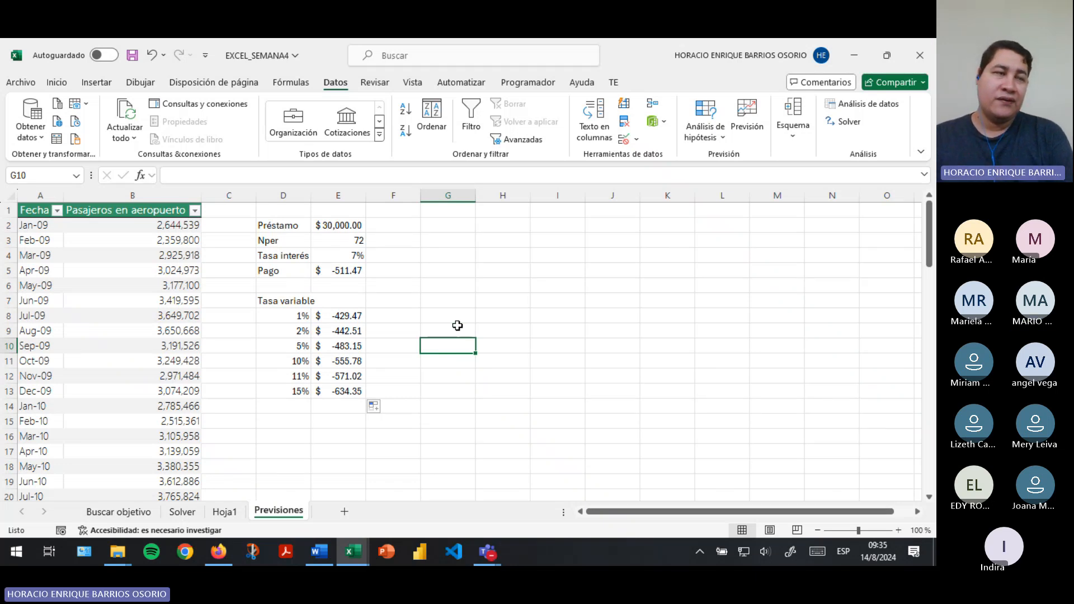
pyautogui.moveTo(454, 317); pyautogui.dragTo(457, 326)
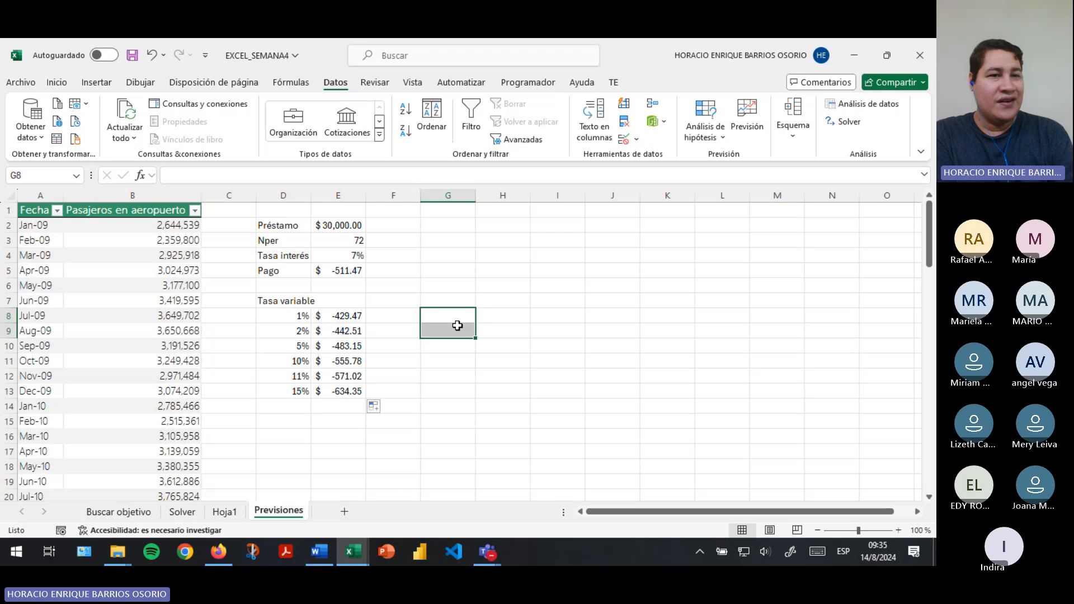
pyautogui.click(358, 316)
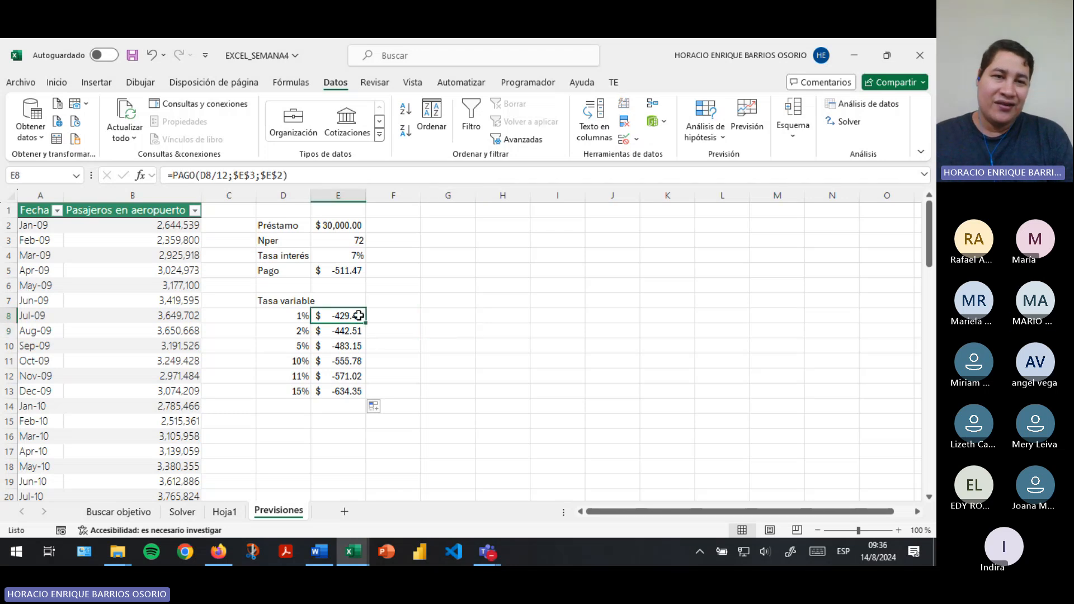
pyautogui.click(343, 224)
pyautogui.click(349, 245)
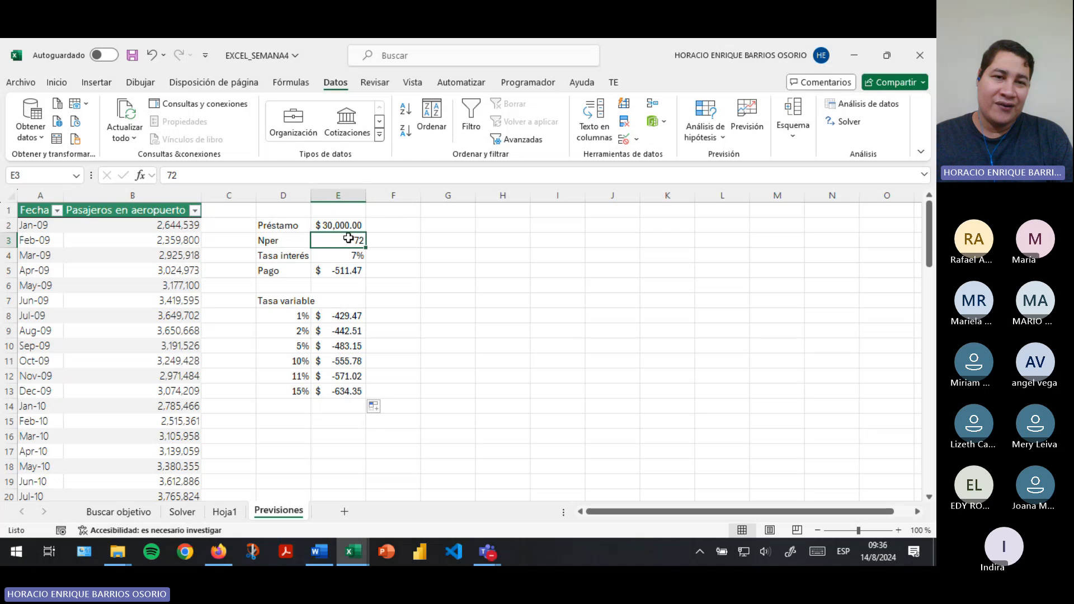
# Open the Scenario Manager with the interest rate cell E4 selected
pyautogui.moveTo(298, 314); pyautogui.dragTo(297, 390)
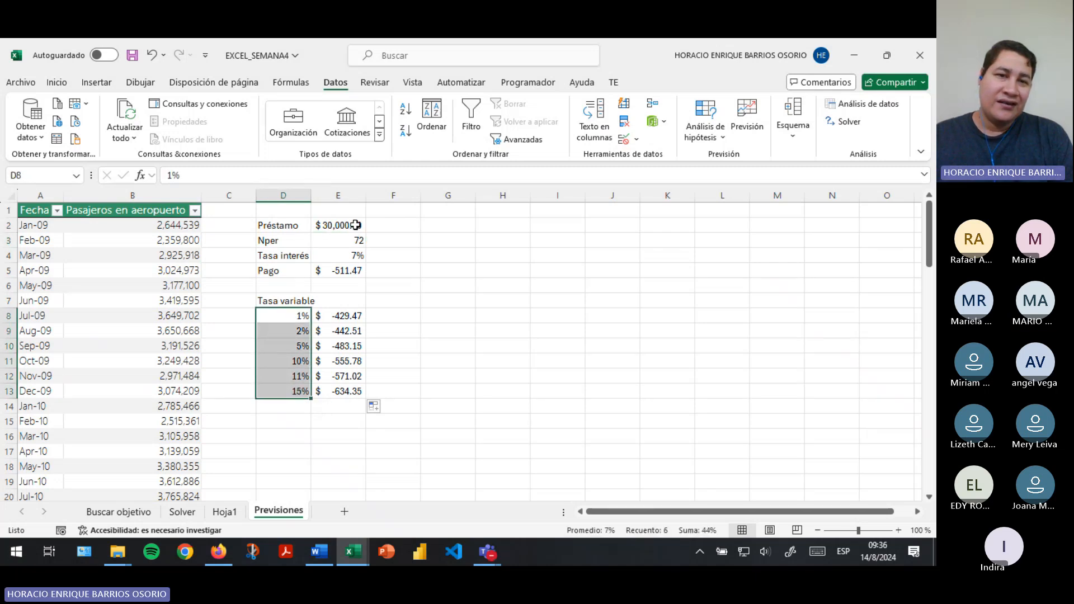
pyautogui.moveTo(356, 225); pyautogui.dragTo(344, 240)
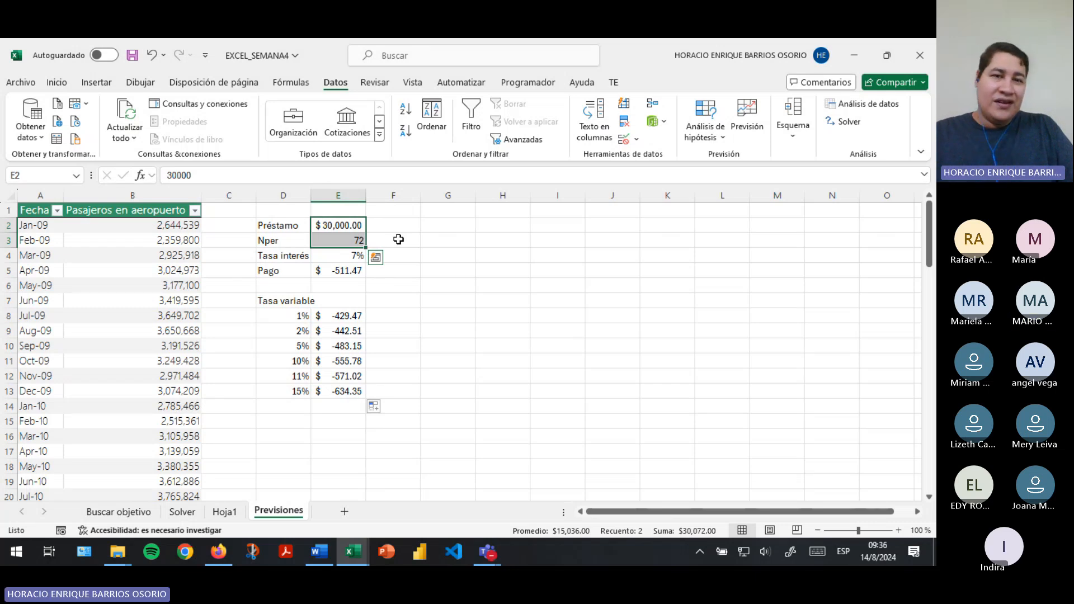
pyautogui.click(340, 259)
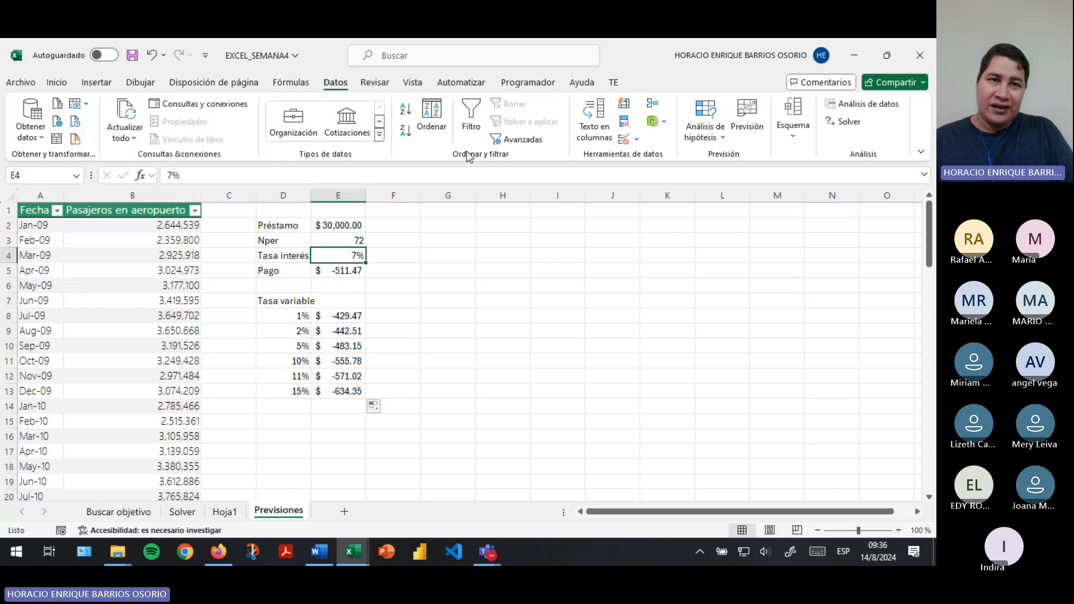
pyautogui.click(720, 140)
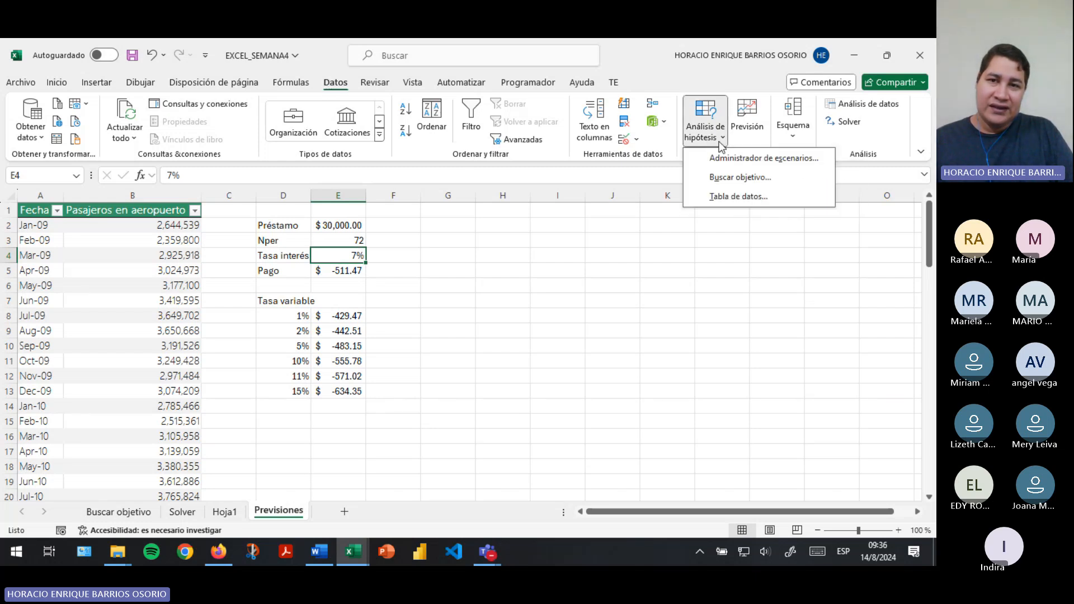
pyautogui.click(746, 158)
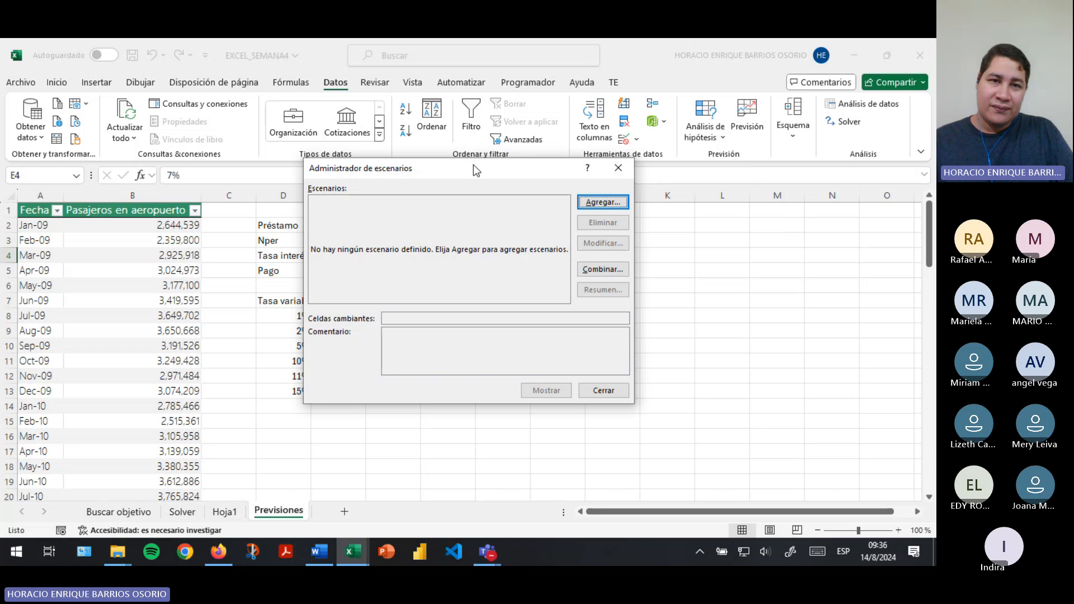
pyautogui.moveTo(473, 165); pyautogui.dragTo(551, 219)
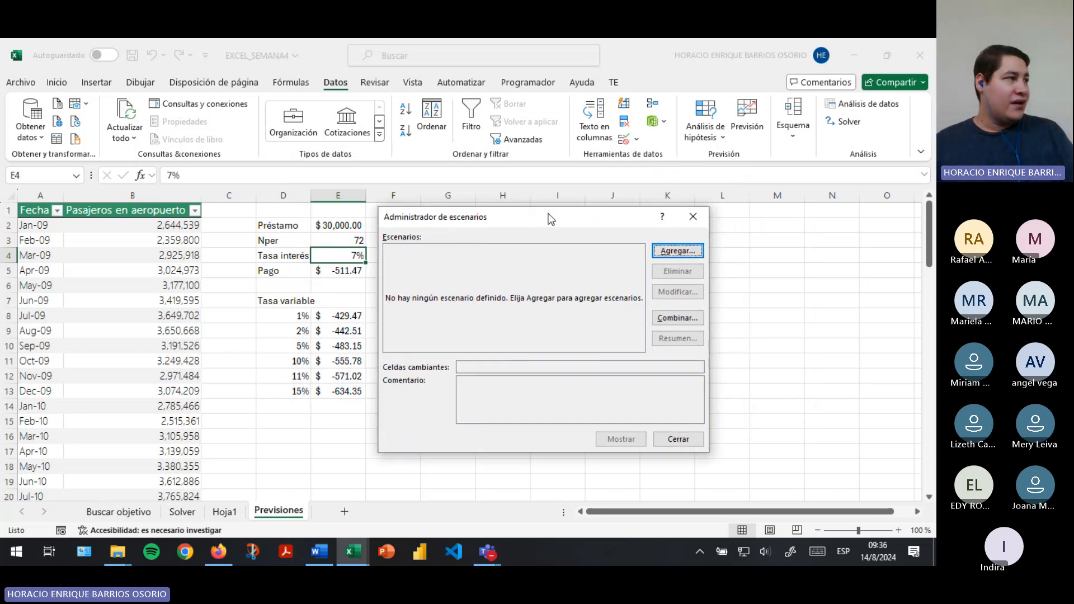
# Start a new scenario named "Interés mas bajo"
pyautogui.click(663, 251)
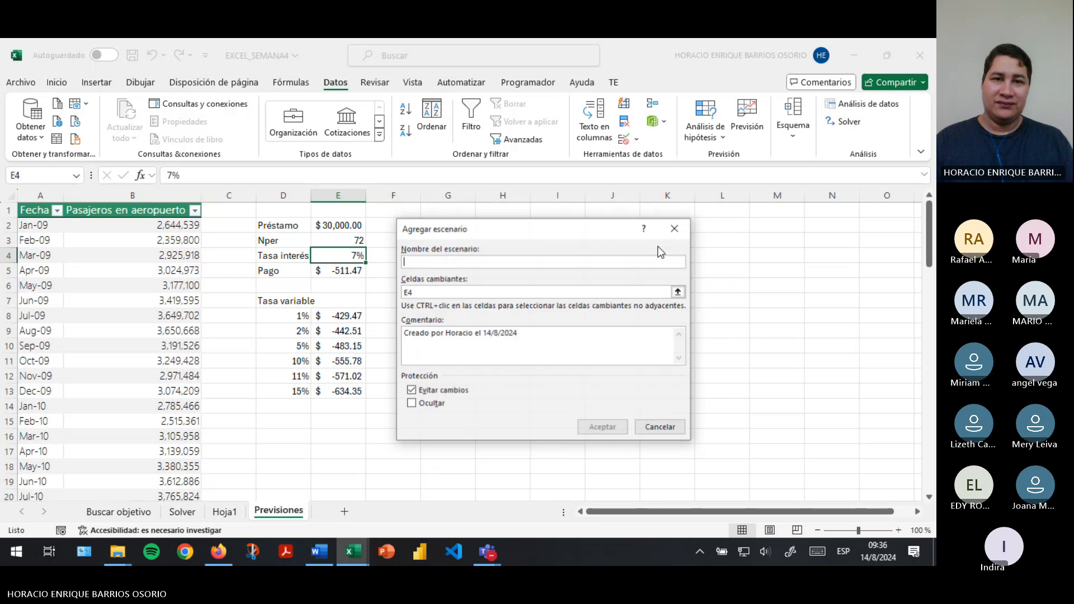
pyautogui.moveTo(571, 232); pyautogui.dragTo(618, 232)
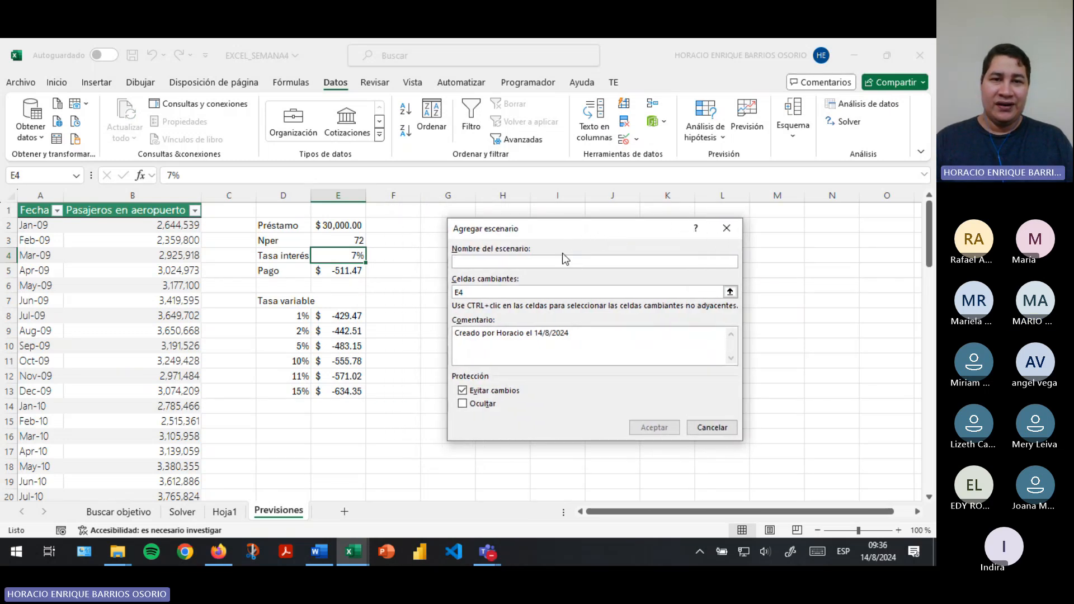
pyautogui.write('I')
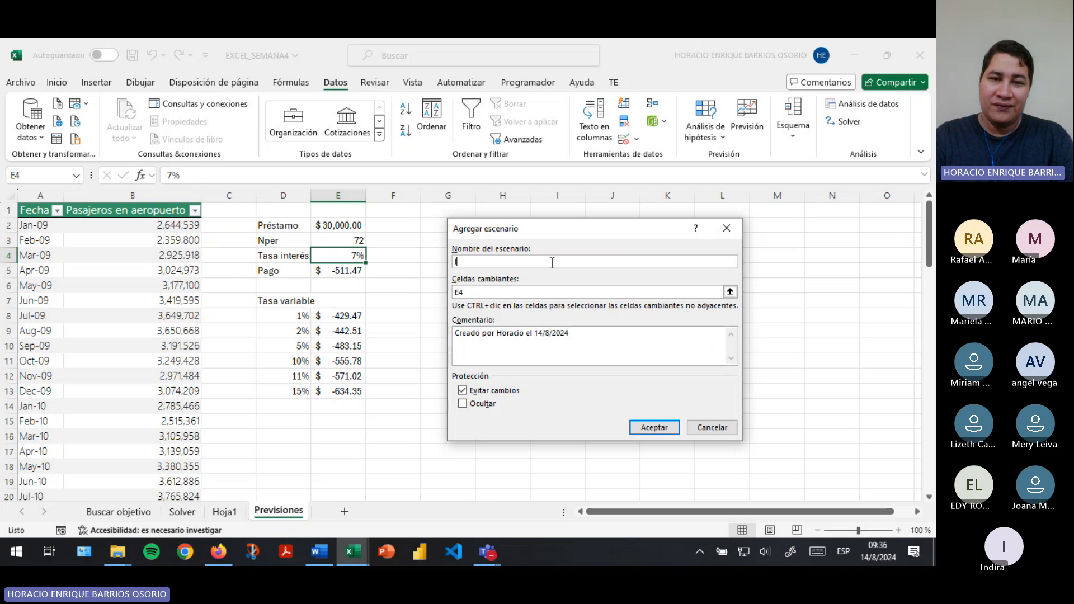
pyautogui.write('nterés mas bajo')
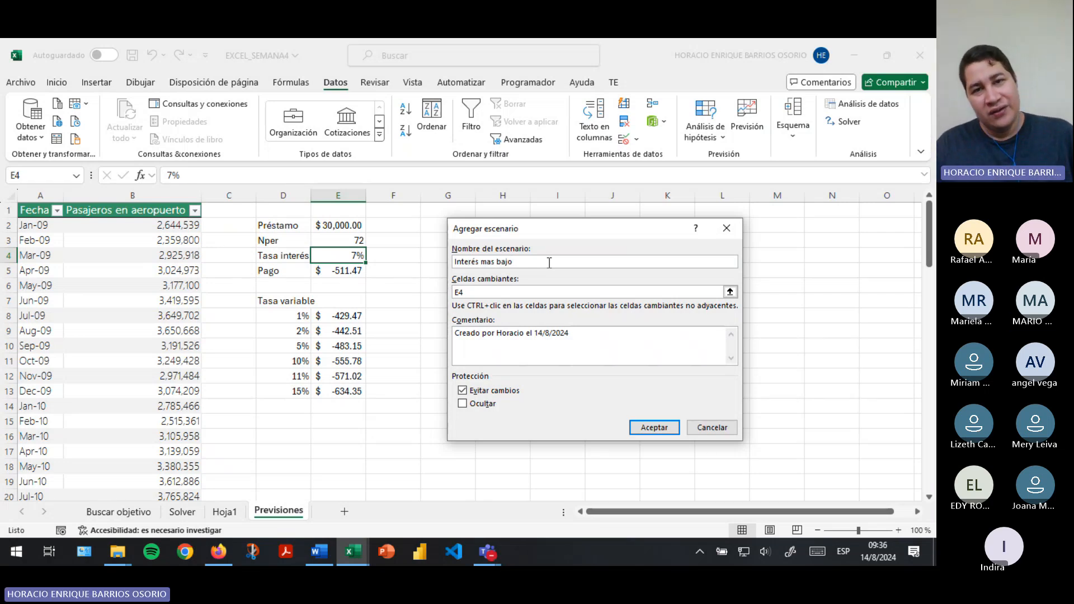
pyautogui.moveTo(549, 262); pyautogui.dragTo(421, 259)
pyautogui.click(581, 262)
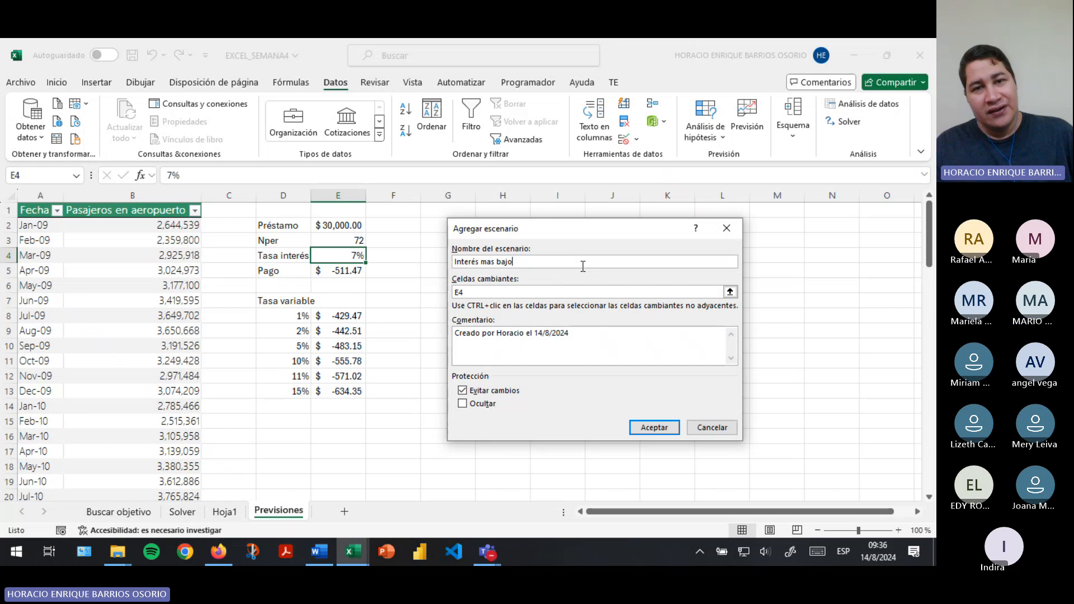
# Set the interest rate cell $E$4 as the changing cell of the "Interés mas bajo" scenario
pyautogui.click(729, 291)
pyautogui.click(340, 248)
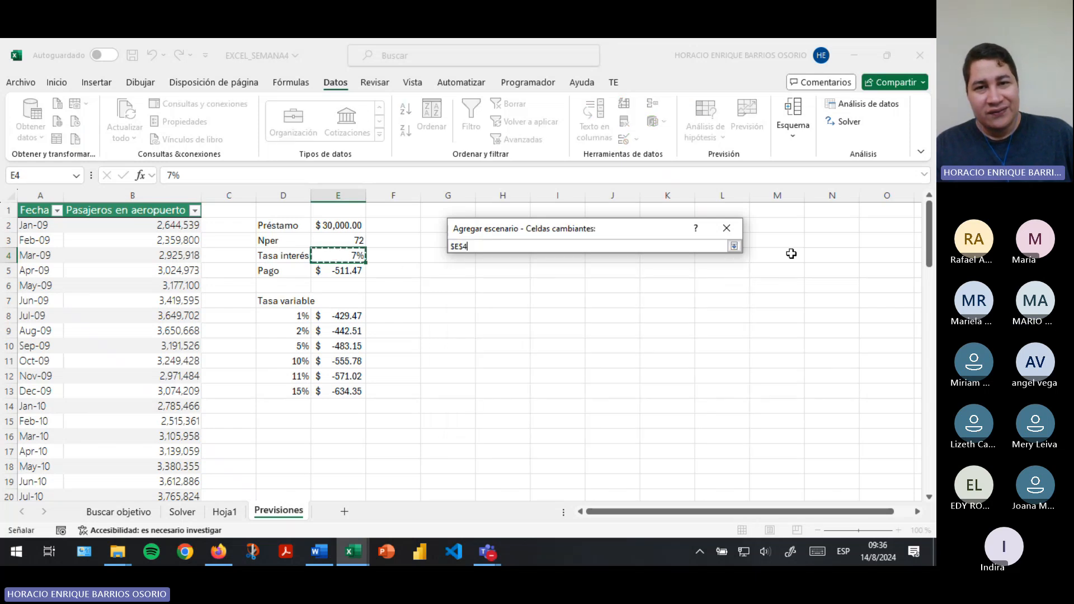
pyautogui.click(734, 246)
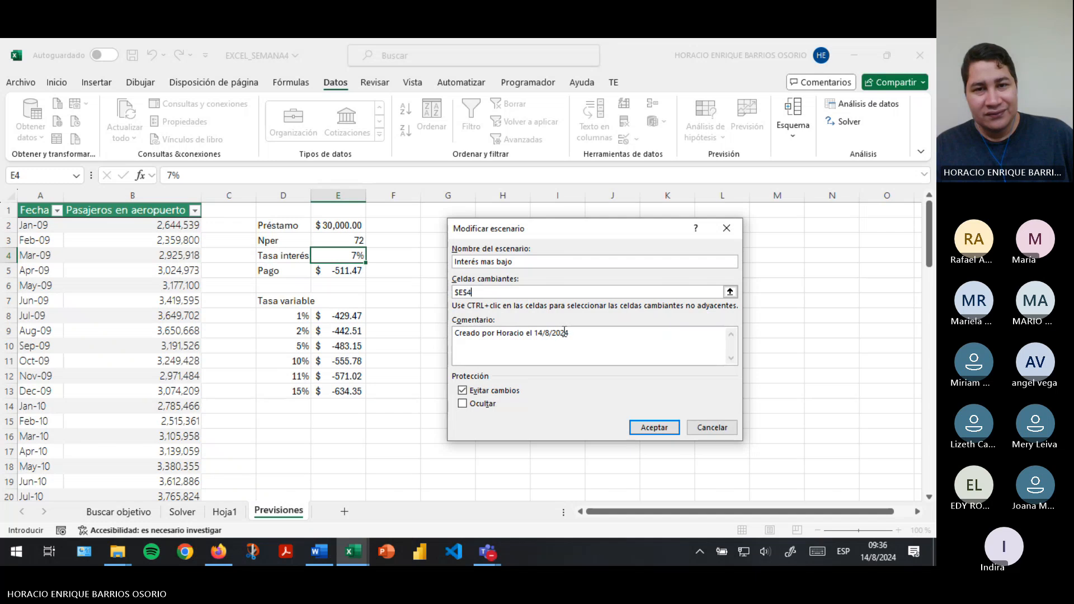
pyautogui.click(610, 332)
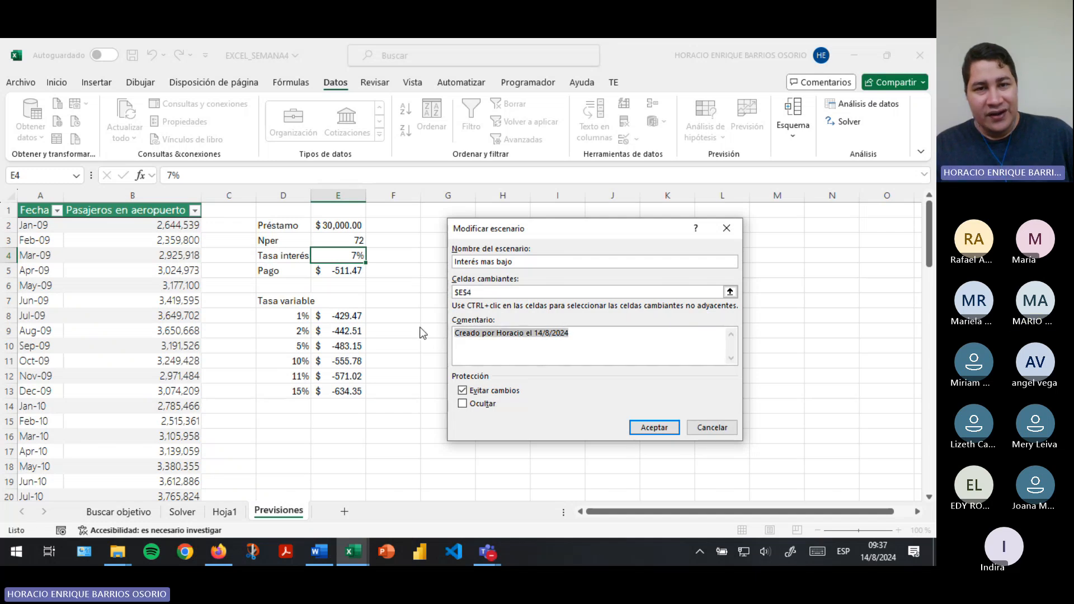
pyautogui.click(585, 341)
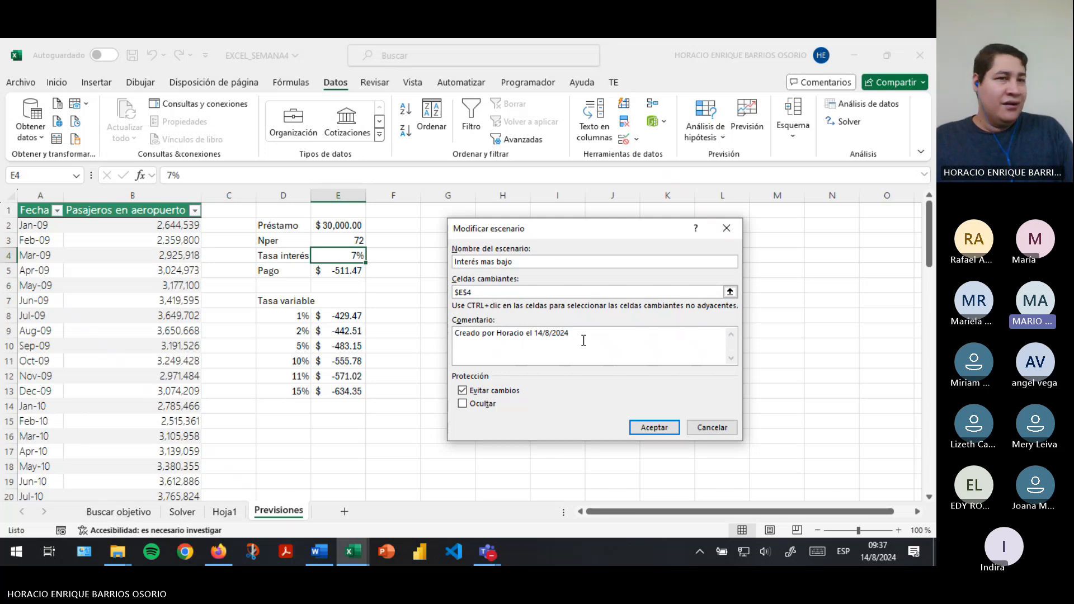
pyautogui.click(531, 293)
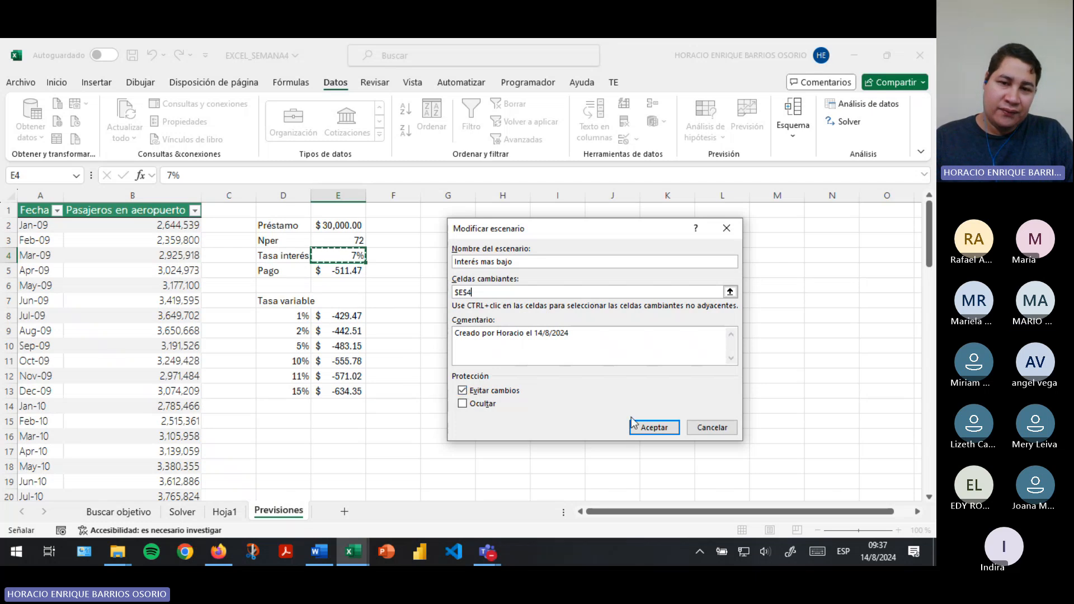
# Give $E$4 the scenario value 0.01, save the scenario and show it on the sheet
pyautogui.click(649, 427)
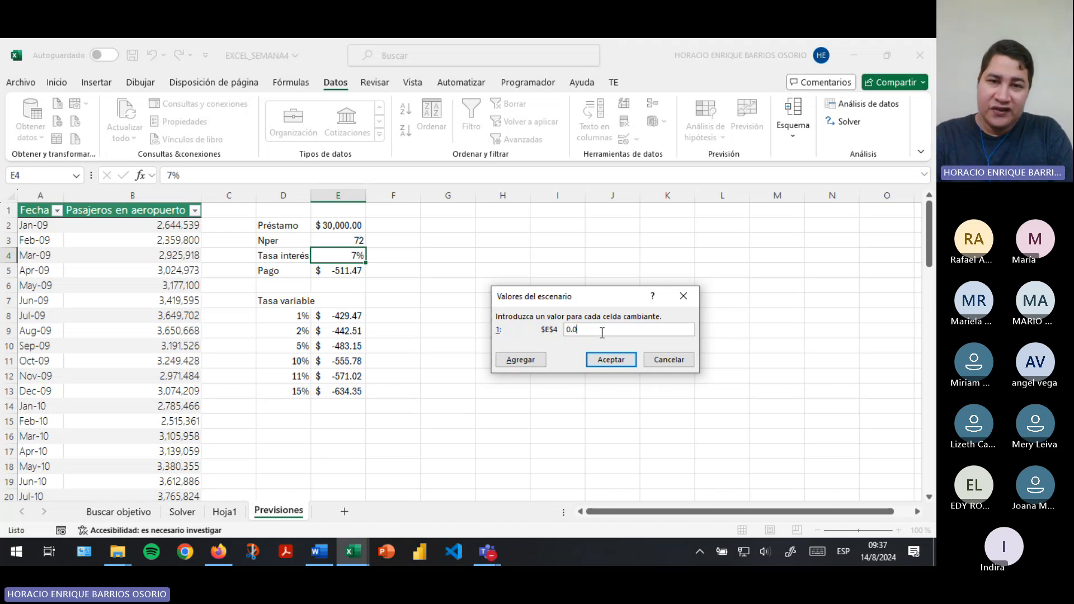
pyautogui.write('1')
pyautogui.press('Return')
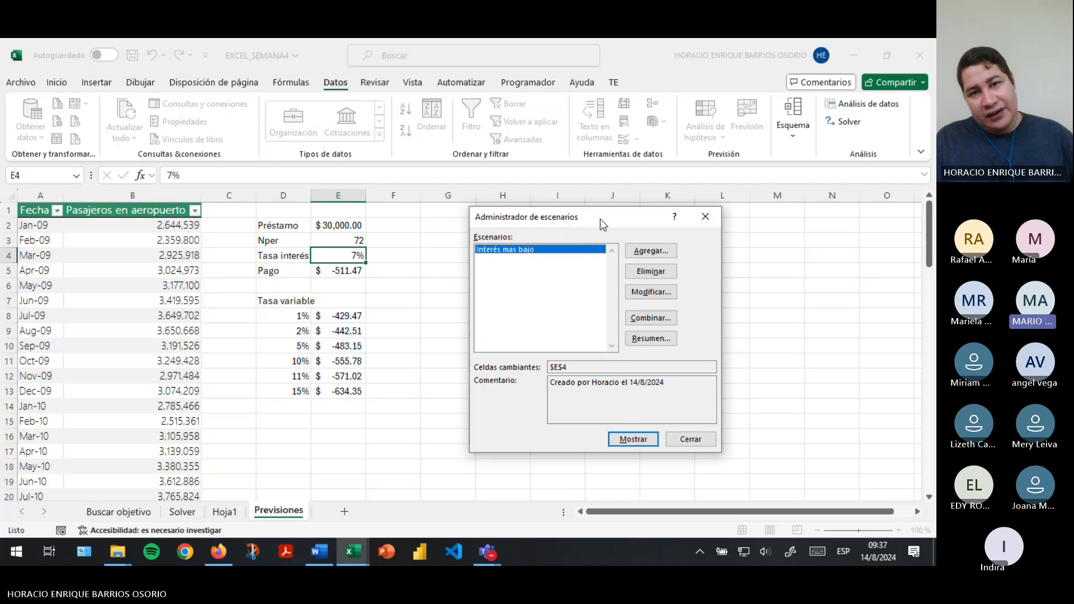
pyautogui.moveTo(600, 219); pyautogui.dragTo(534, 159)
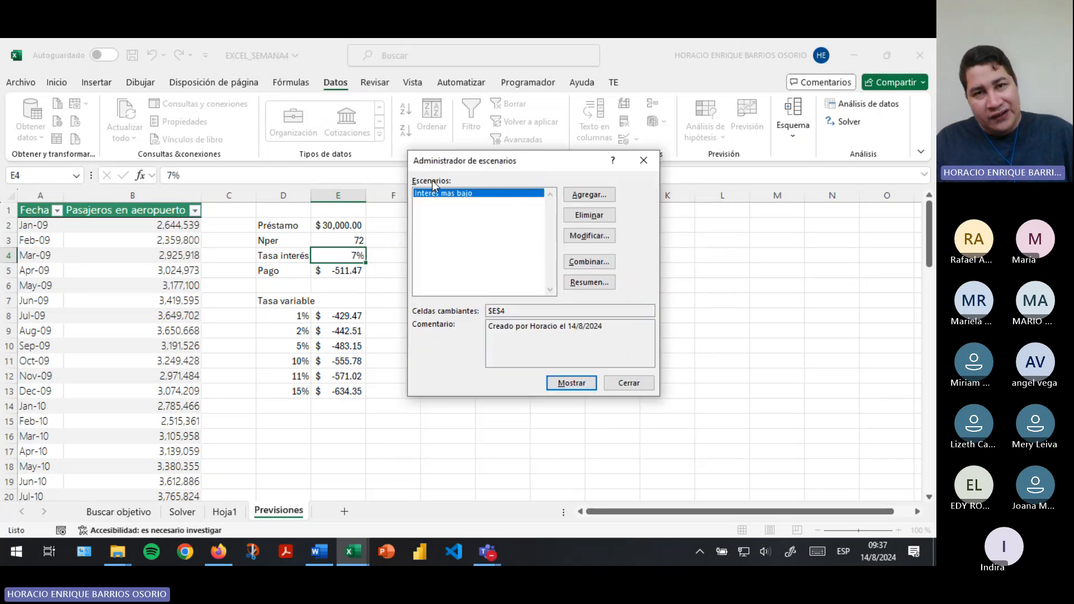
pyautogui.click(566, 385)
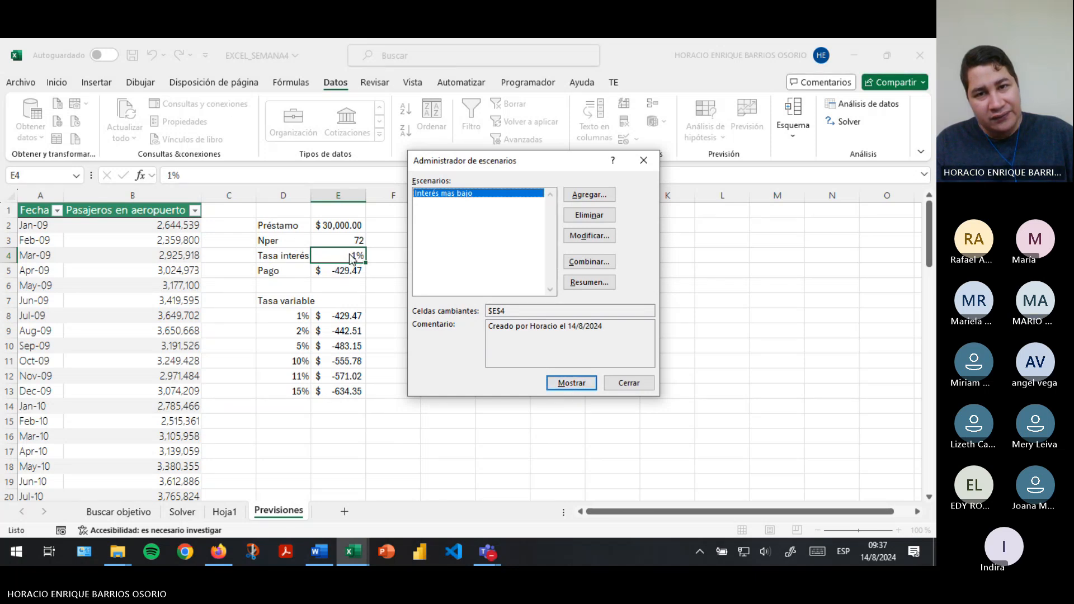
# Start a second scenario named "Interés más alto"
pyautogui.click(581, 199)
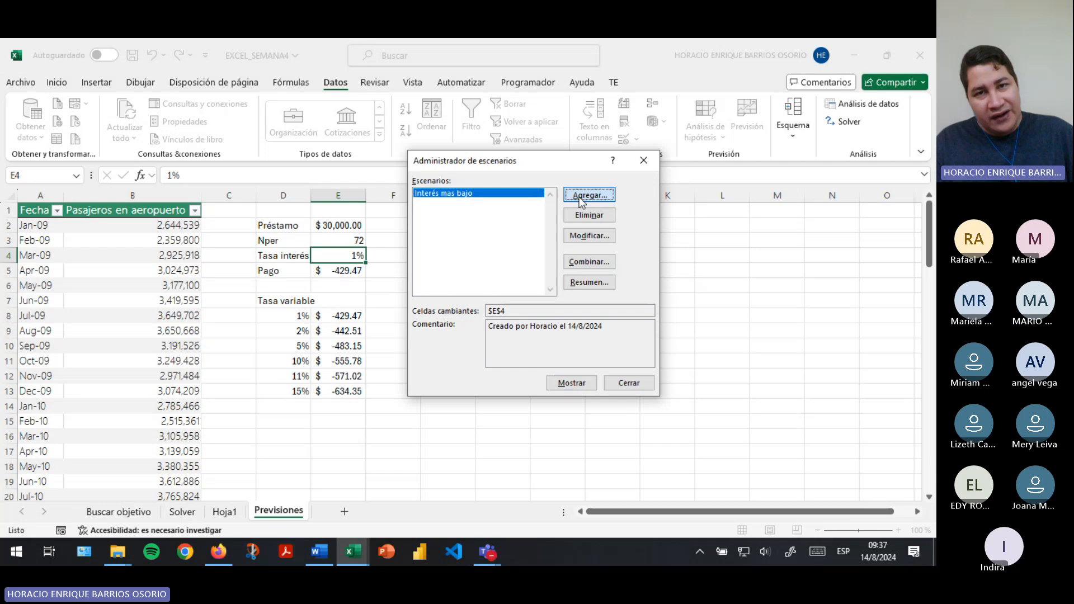
pyautogui.write('nte')
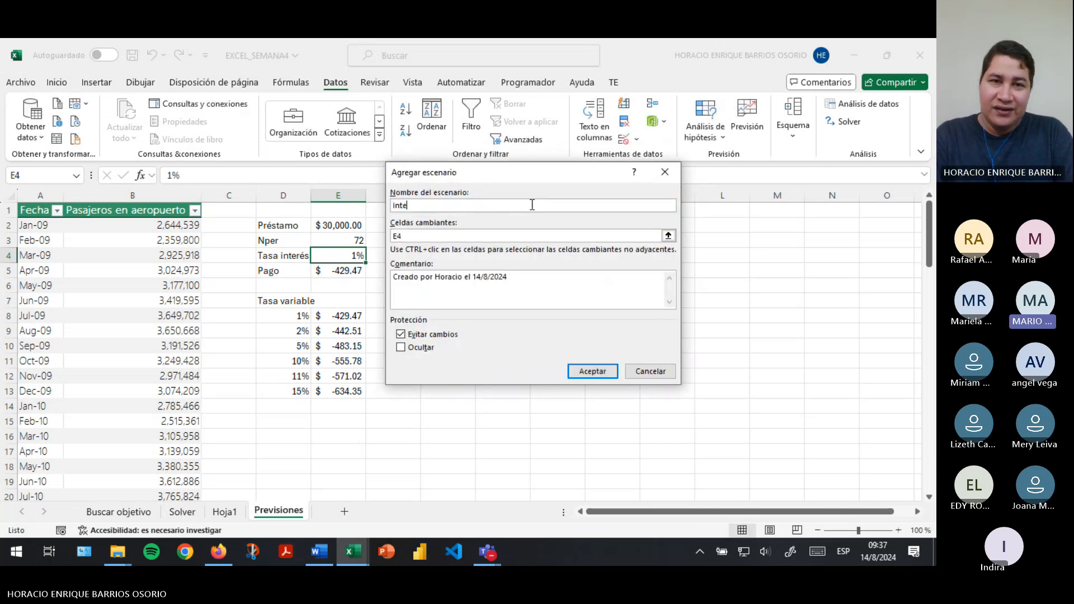
pyautogui.write('rés mas')
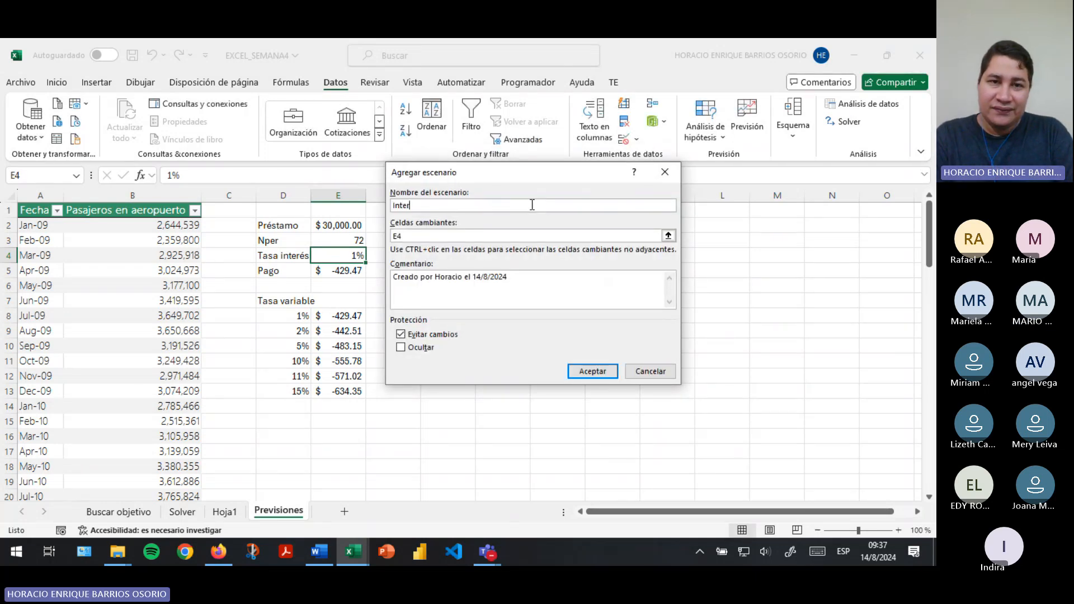
pyautogui.press('BackSpace')
pyautogui.press('BackSpace')
pyautogui.press('BackSpace')
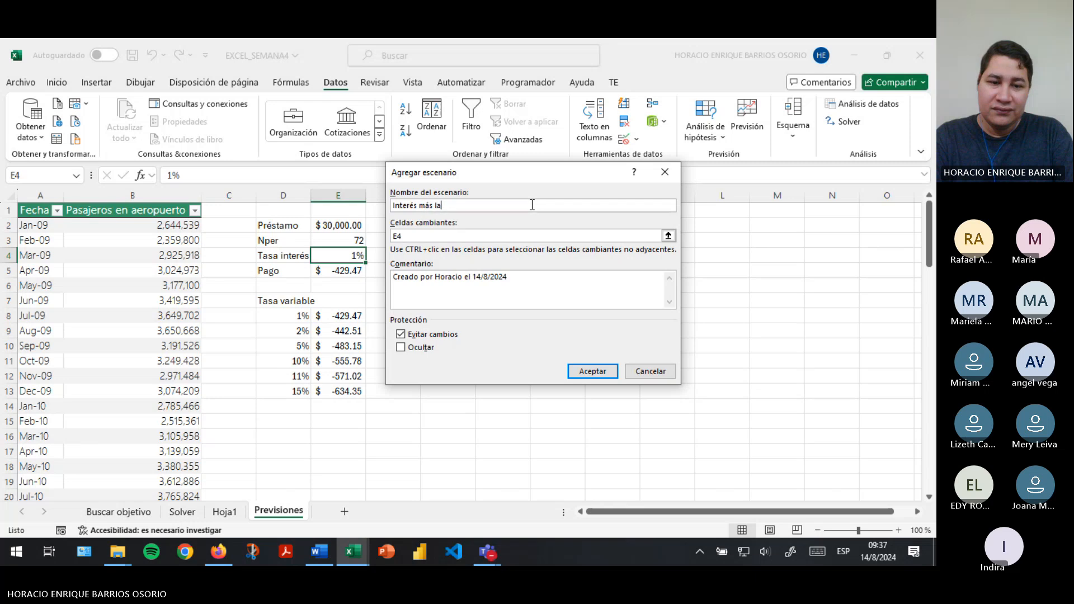
pyautogui.write('ás la')
pyautogui.press('BackSpace')
pyautogui.press('BackSpace')
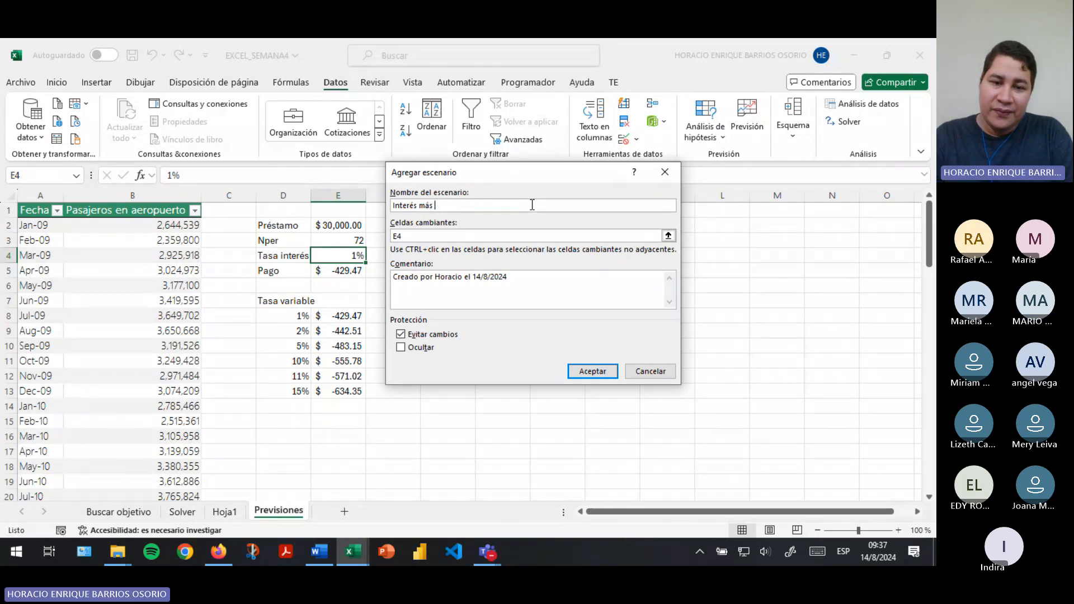
pyautogui.write('alto')
# Set $E$4 as the changing cell of "Interés más alto" with the value 0.15 and save the scenario
pyautogui.click(668, 235)
pyautogui.click(337, 254)
pyautogui.click(670, 193)
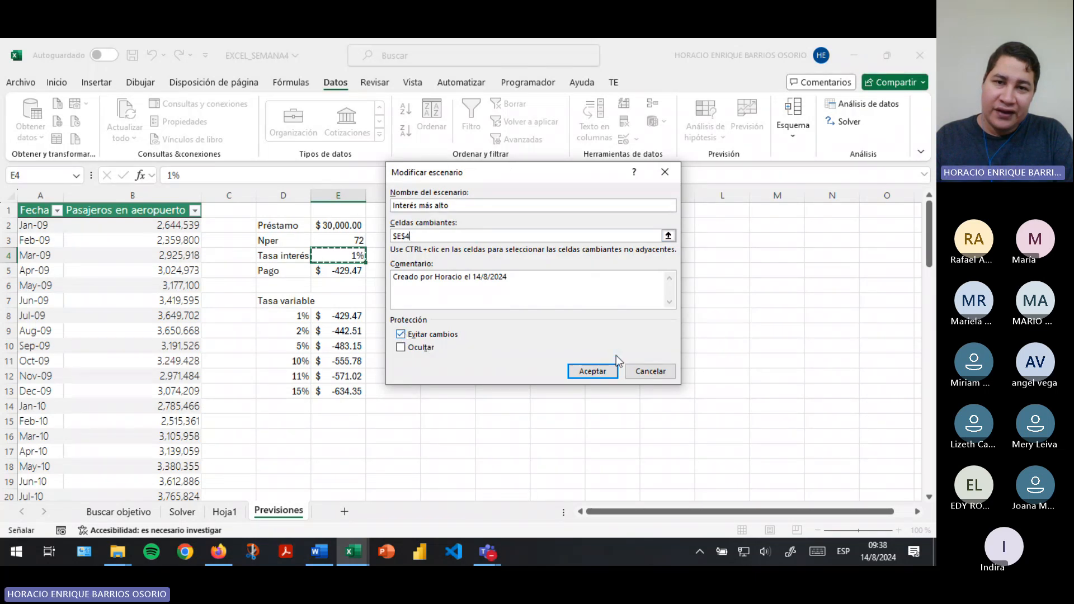
pyautogui.click(592, 371)
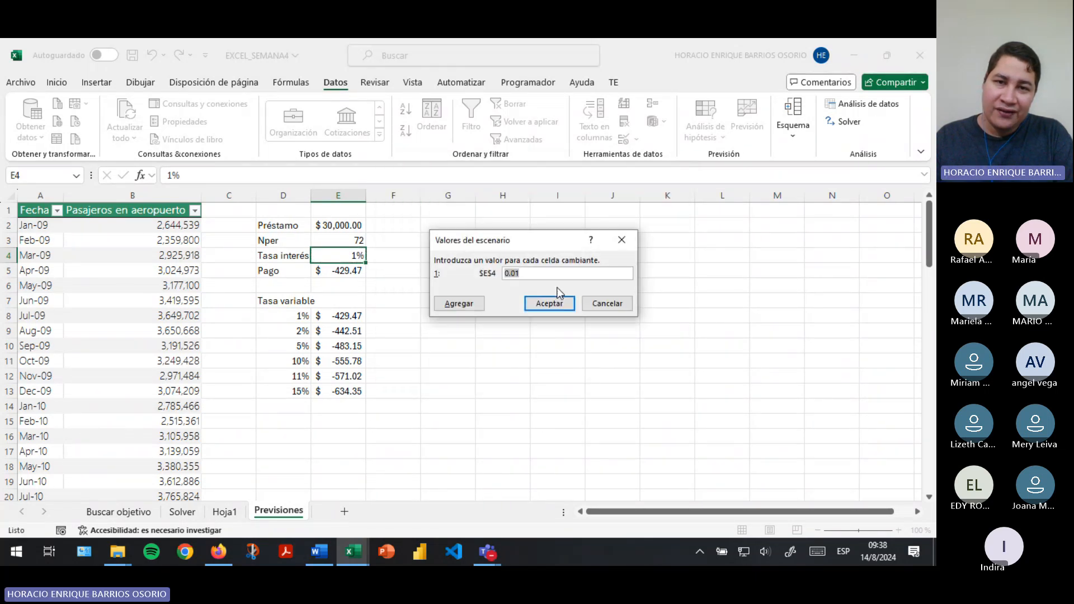
pyautogui.write('0')
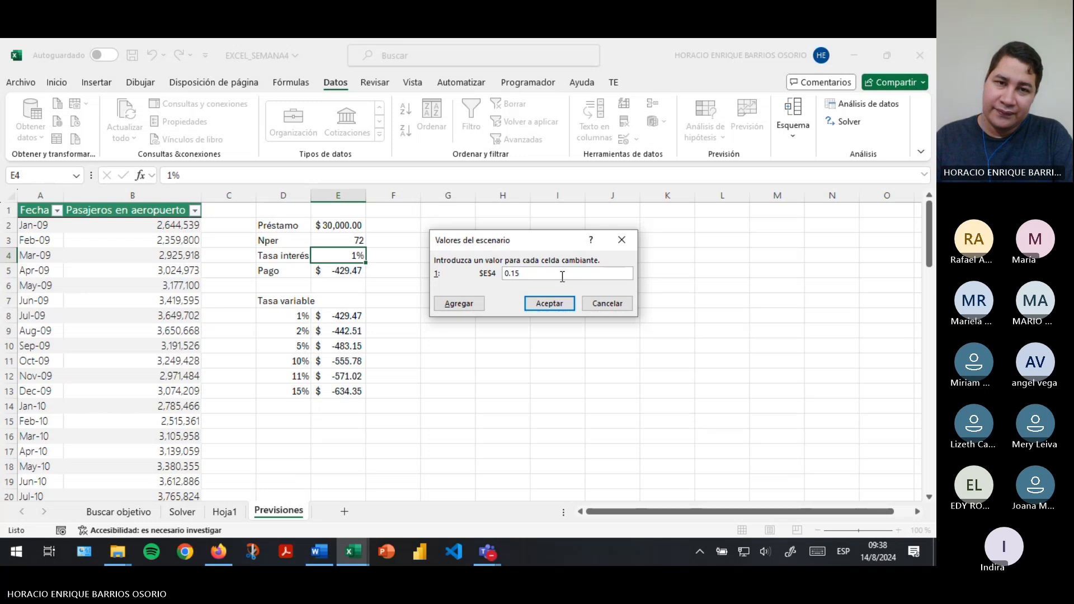
pyautogui.click(545, 302)
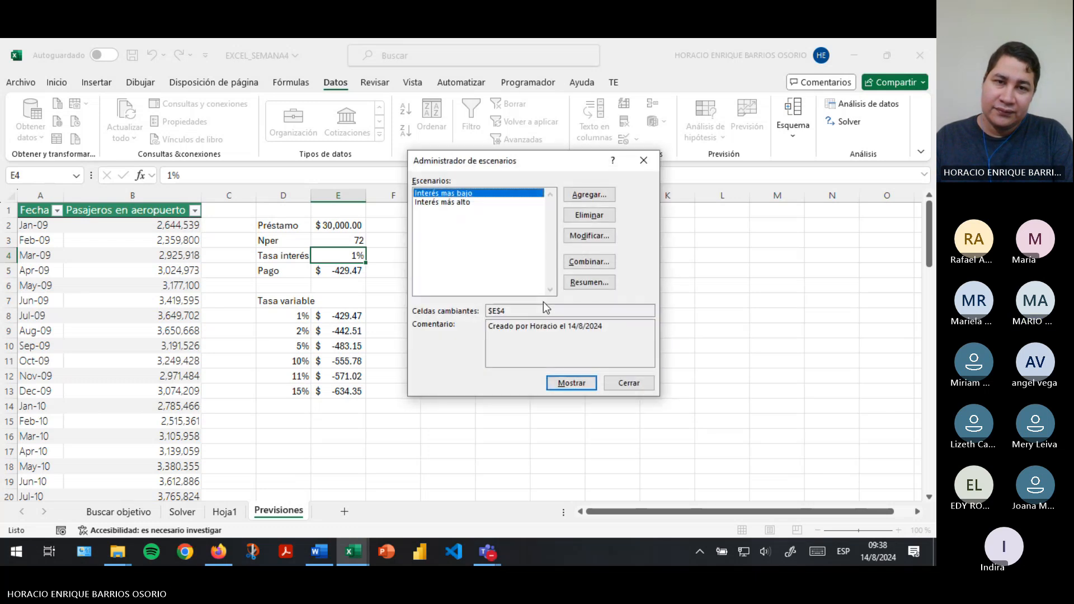
# Show the "Interés más alto" scenario on the sheet
pyautogui.click(470, 204)
pyautogui.click(473, 194)
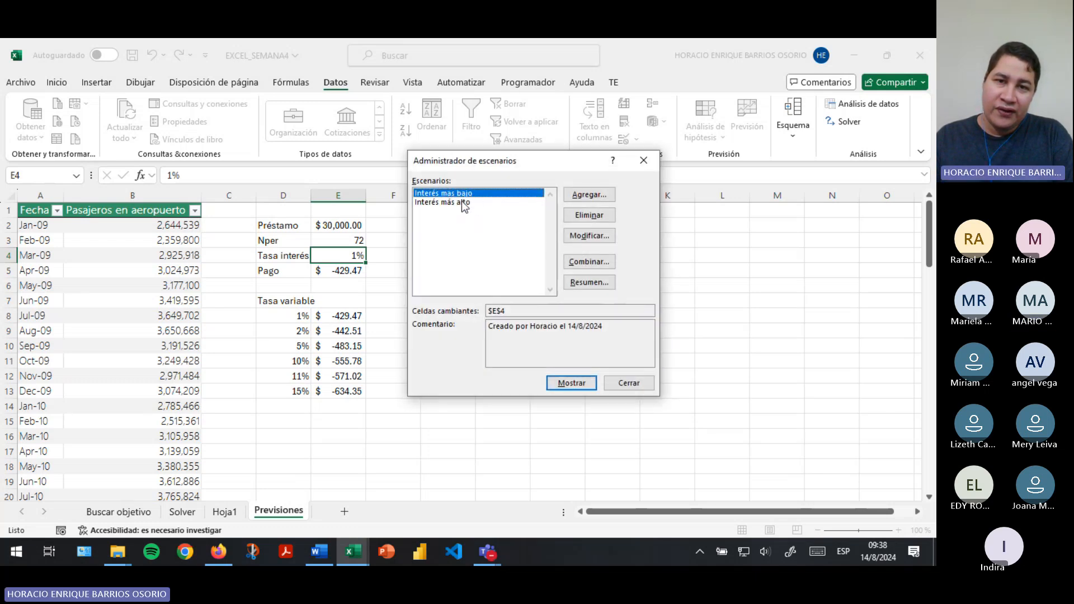
pyautogui.click(462, 202)
pyautogui.click(562, 383)
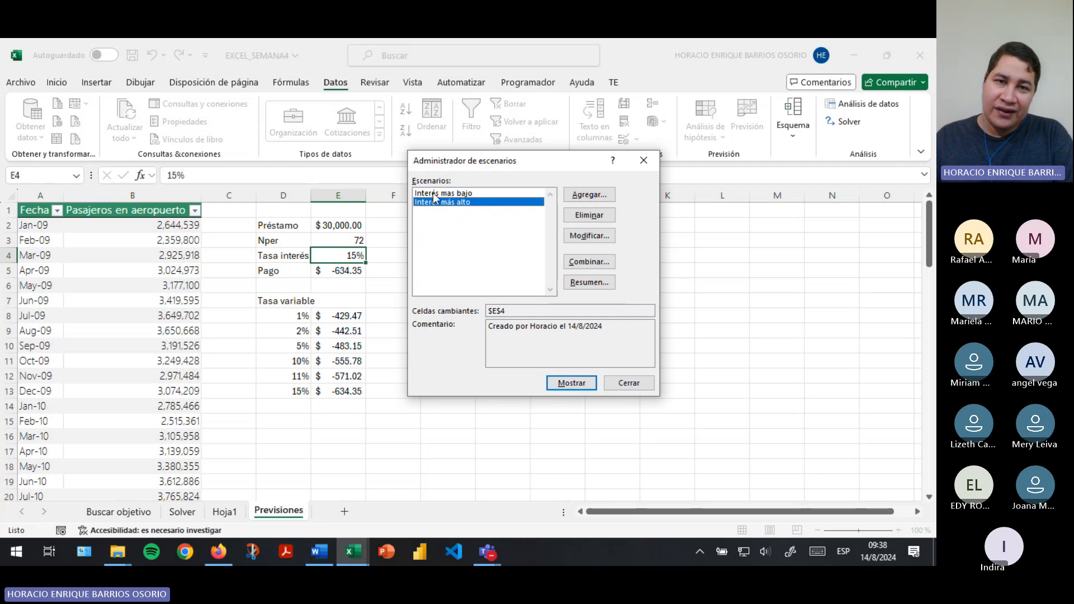
# Switch the sheet back to the "Interés mas bajo" scenario and keep it selected in the scenario list
pyautogui.click(459, 193)
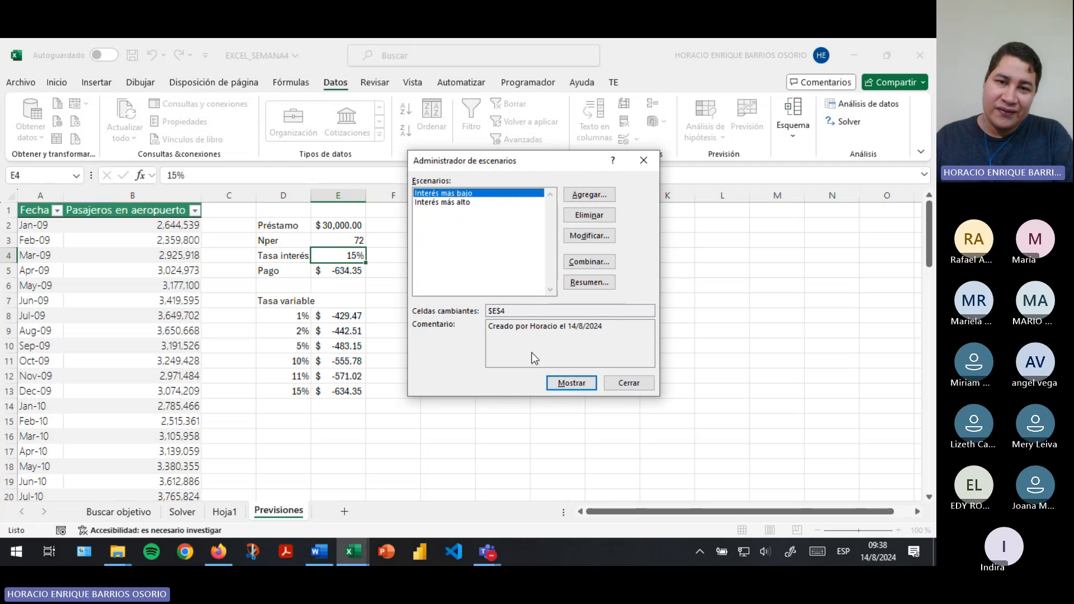
pyautogui.click(566, 382)
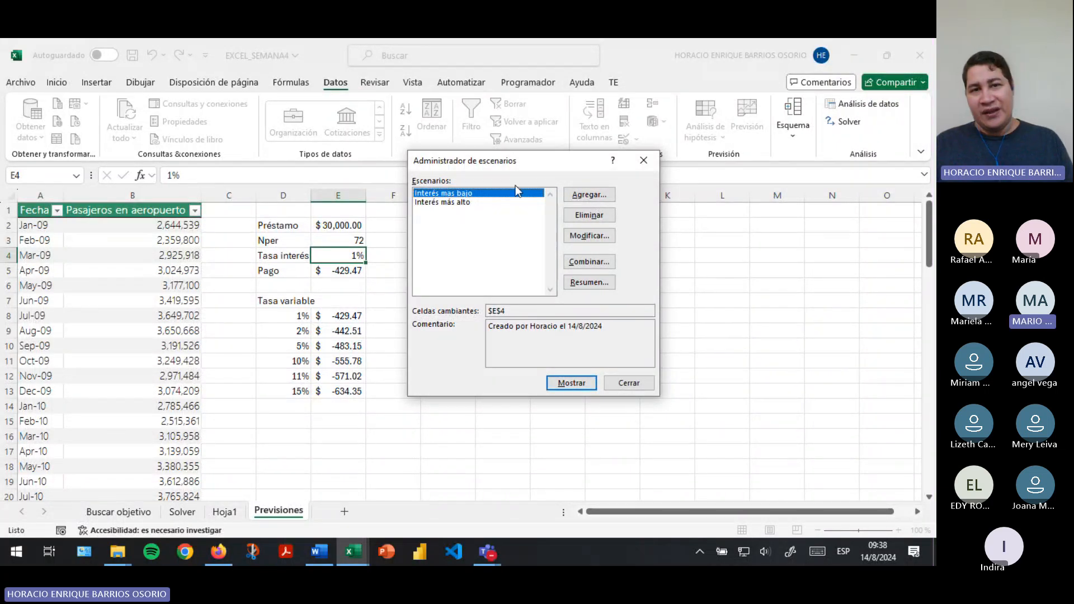
pyautogui.click(459, 201)
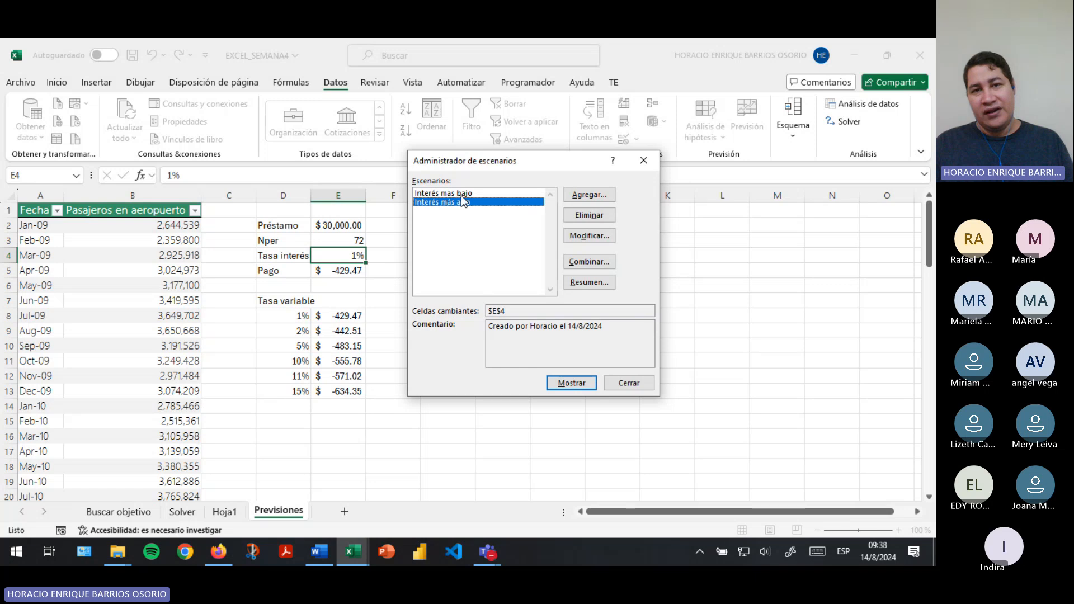
pyautogui.click(444, 193)
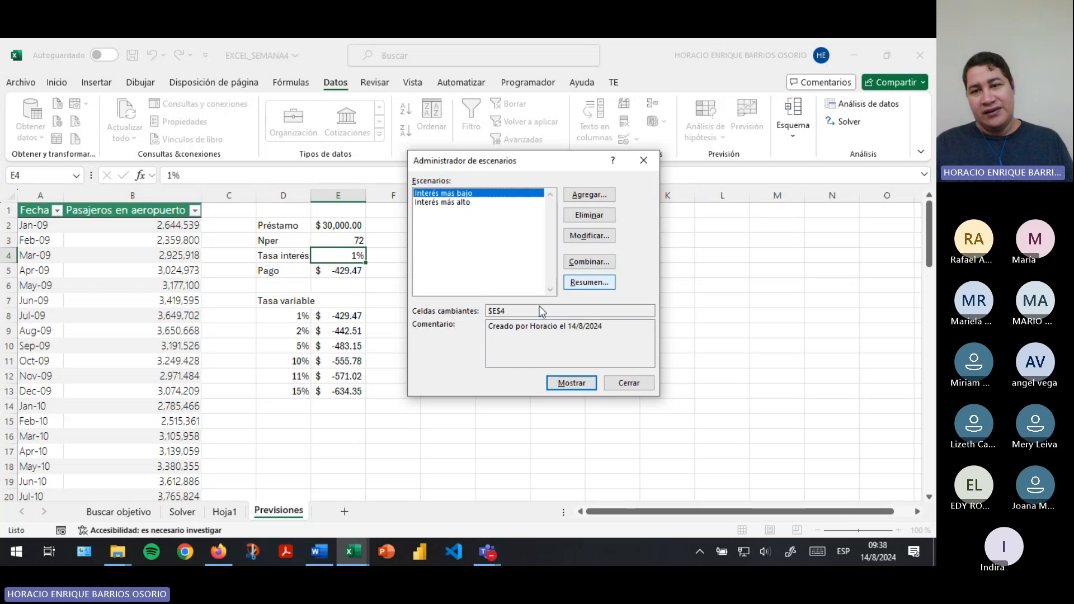
# Close the Scenario Manager and return to the payment cells on the Previsiones sheet
pyautogui.click(620, 382)
pyautogui.click(339, 361)
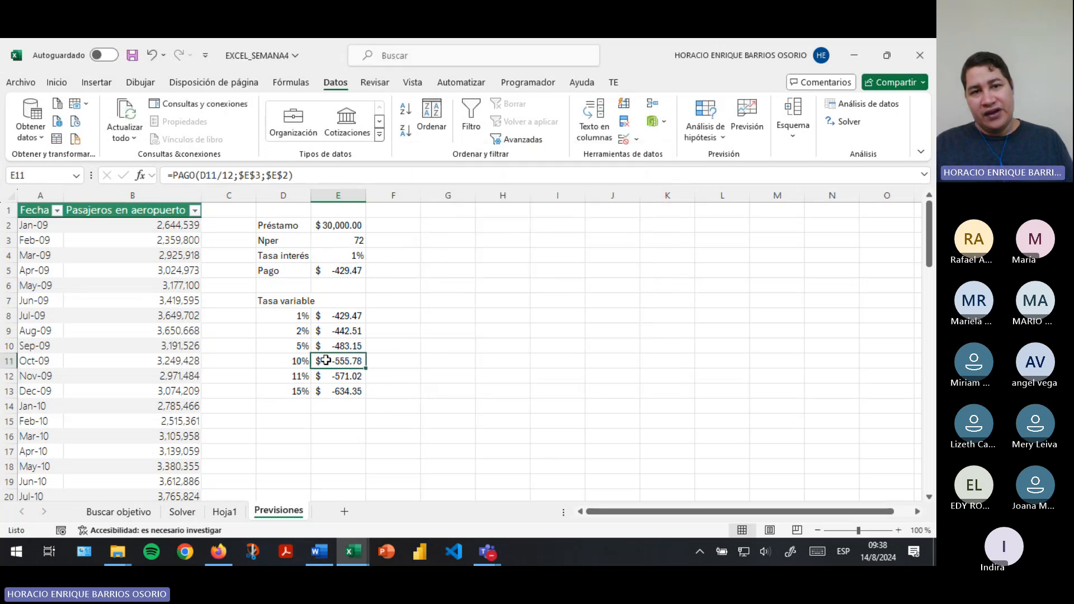
pyautogui.click(705, 132)
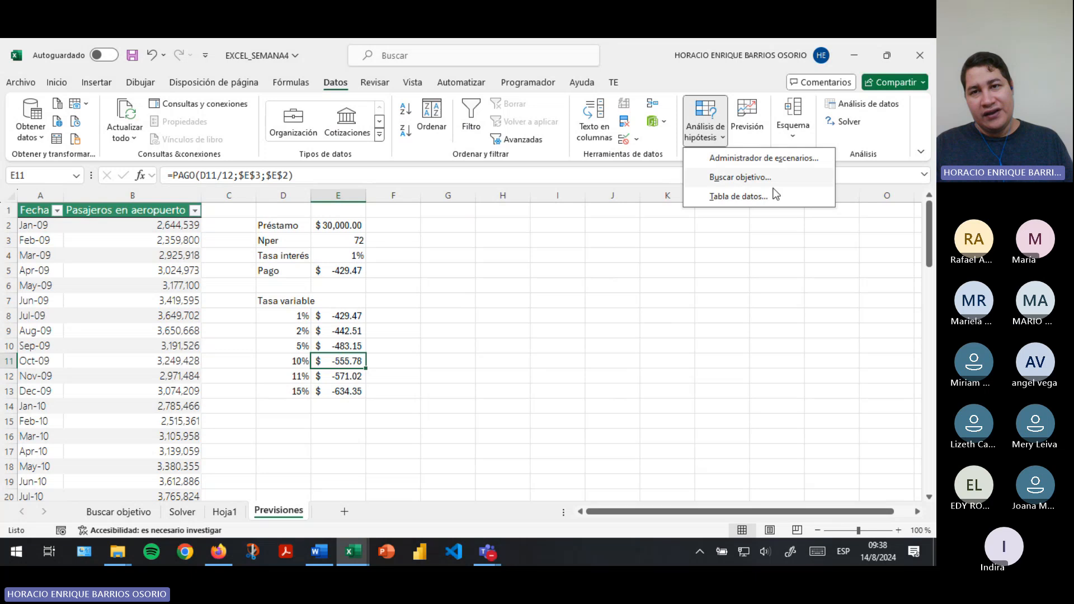
pyautogui.click(750, 196)
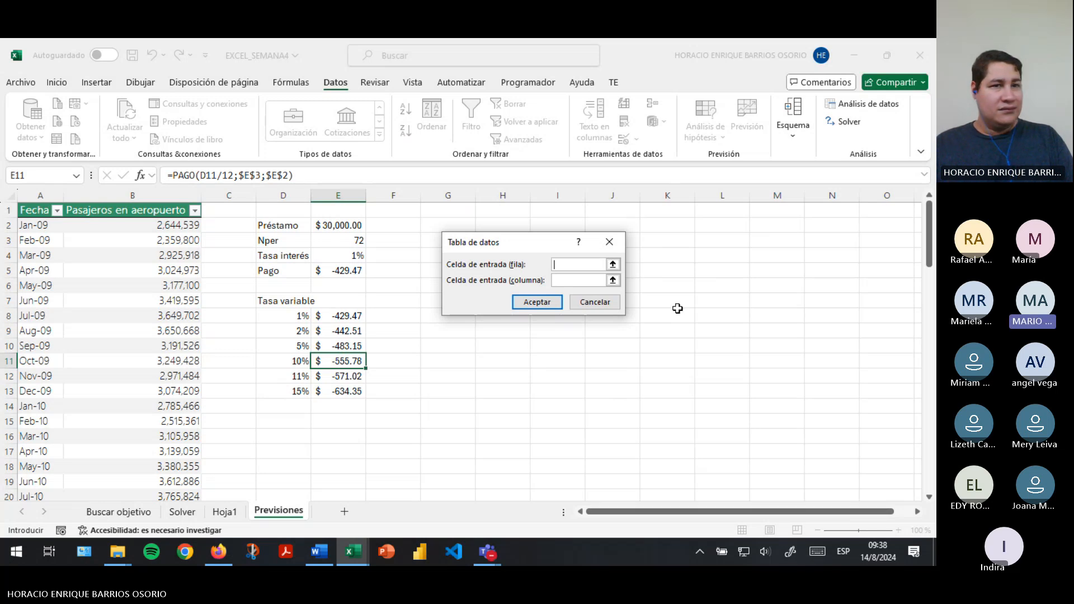
pyautogui.click(596, 309)
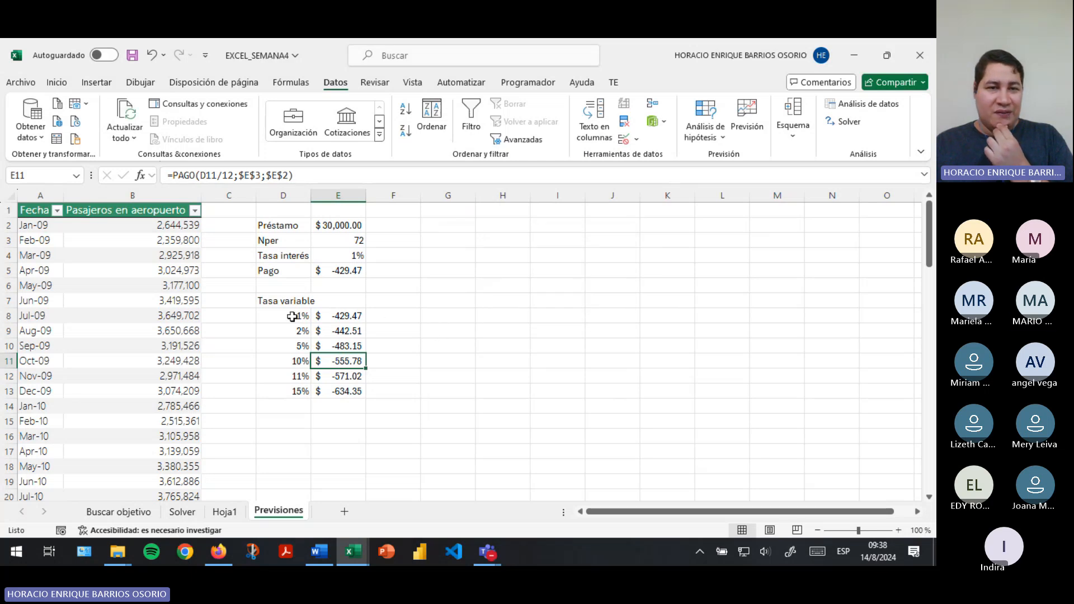
# Add the heading "Pago" in E7 above the payments calculated for each interest rate
pyautogui.moveTo(292, 316); pyautogui.dragTo(331, 397)
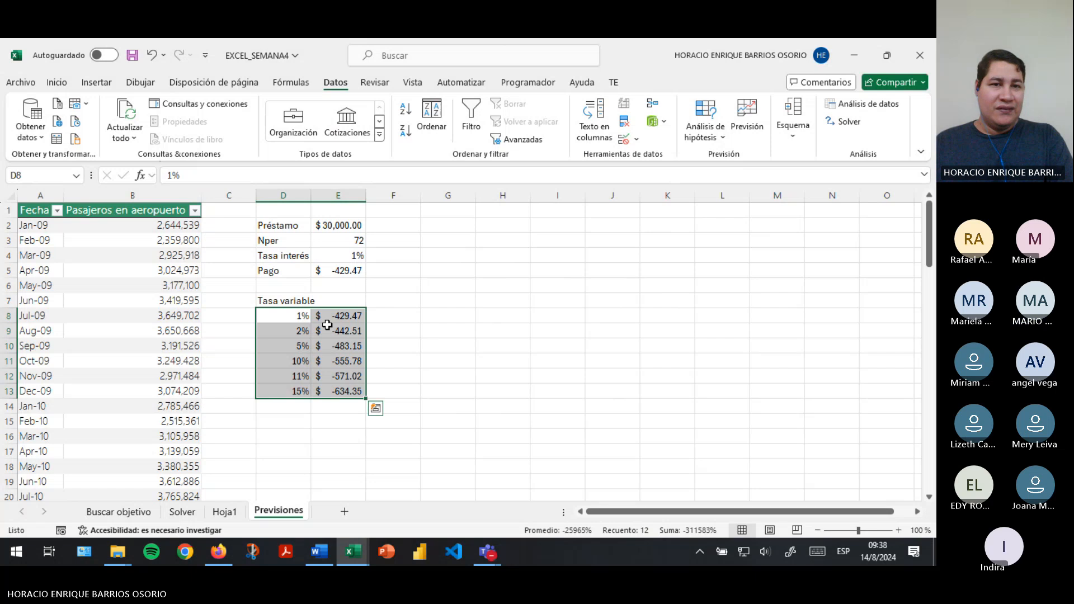
pyautogui.click(352, 301)
pyautogui.write('Pa')
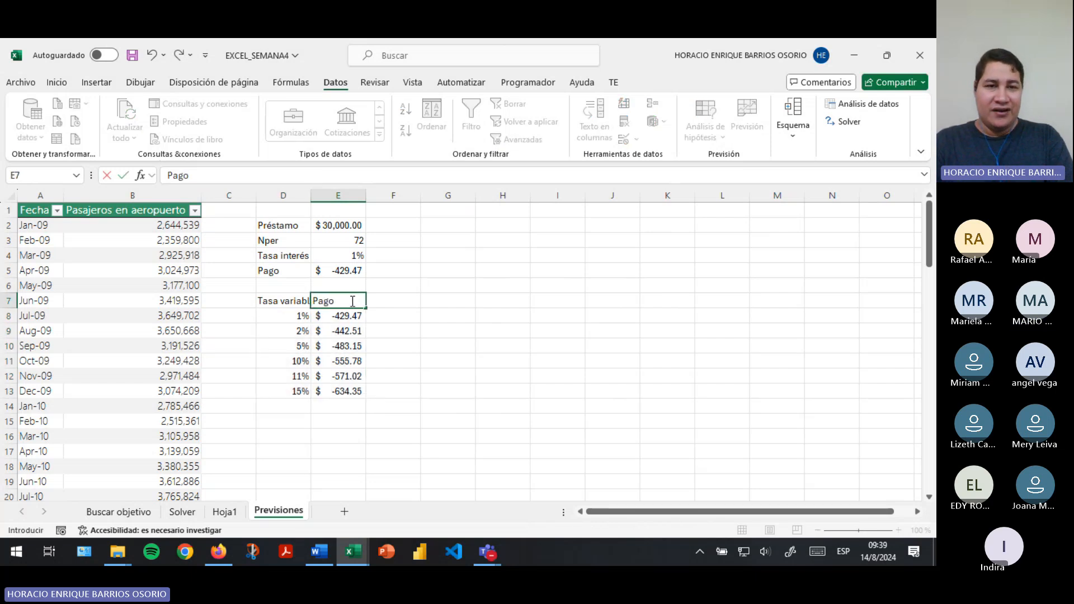
pyautogui.write('go')
pyautogui.press('Tab')
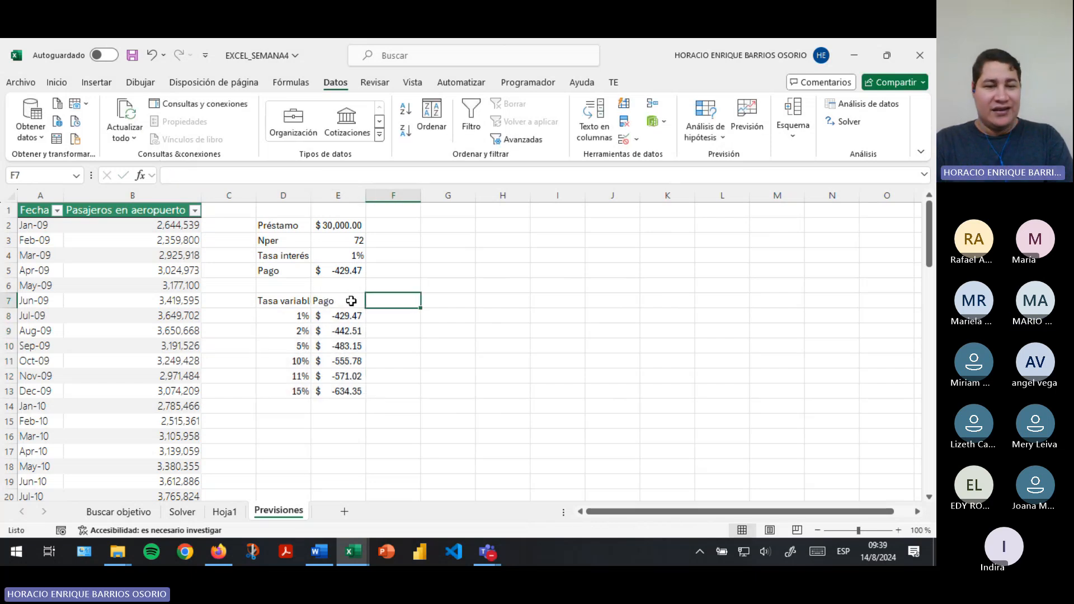
# Enter the period counts 12, 18, 24, 36 and 48 across F7:J7
pyautogui.write('12')
pyautogui.press('Tab')
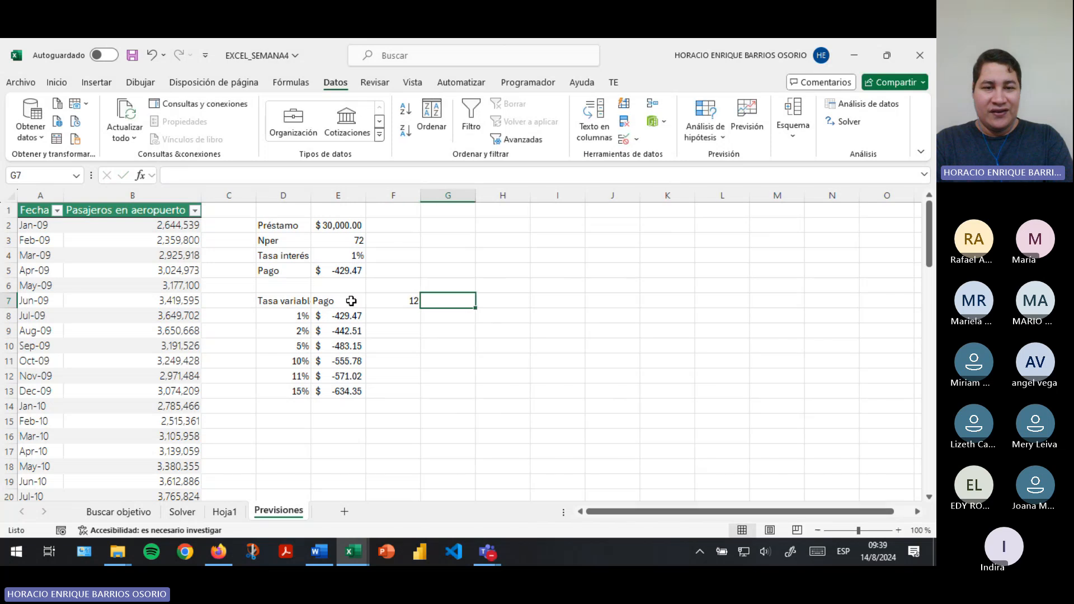
pyautogui.write('18')
pyautogui.press('Tab')
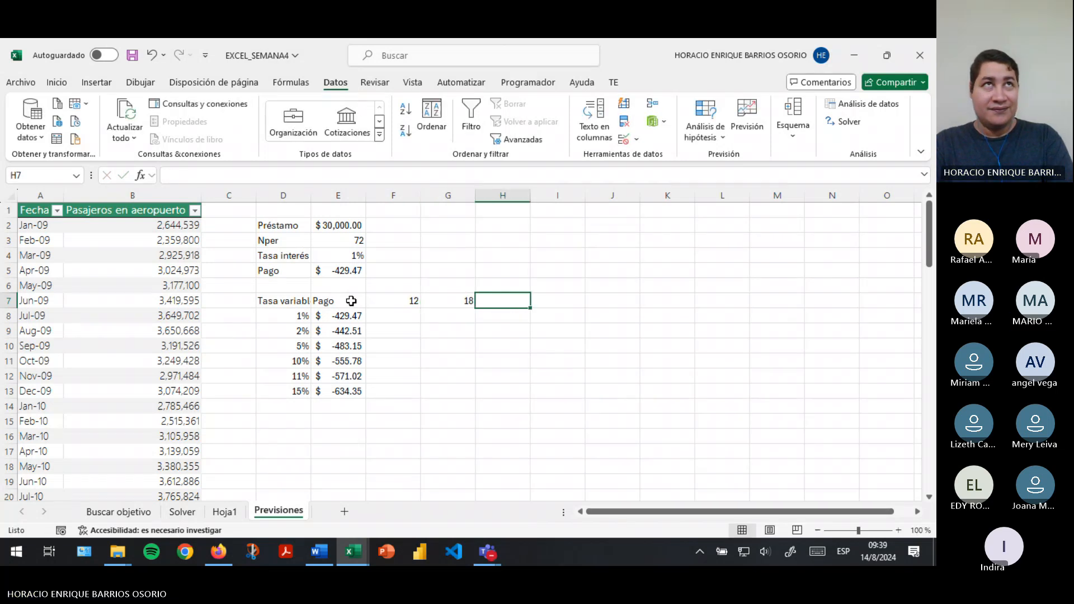
pyautogui.write('24')
pyautogui.press('Tab')
pyautogui.write('36')
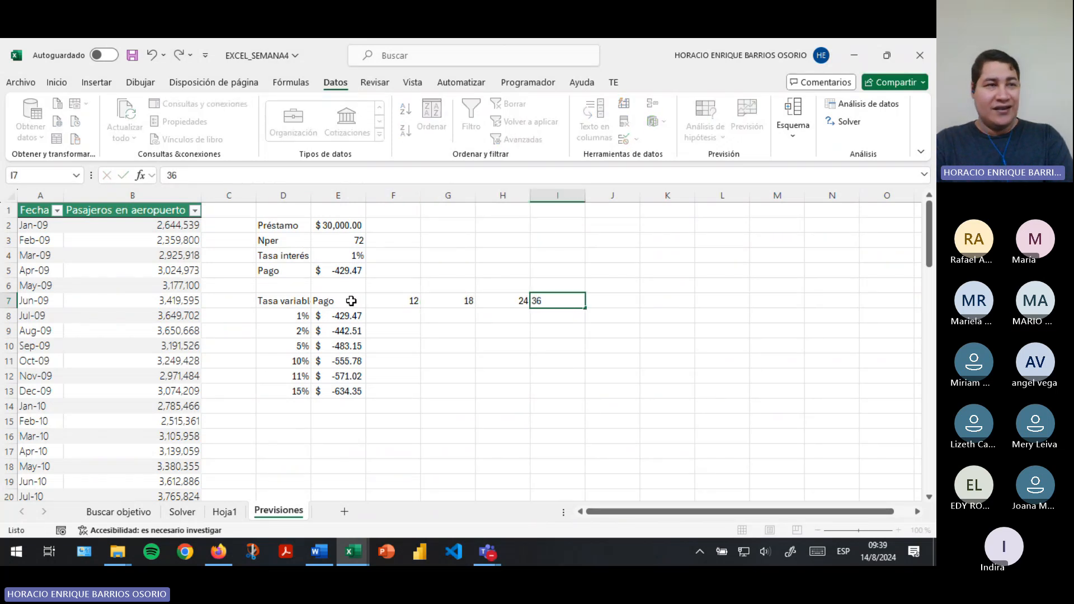
pyautogui.press('Tab')
pyautogui.write('48')
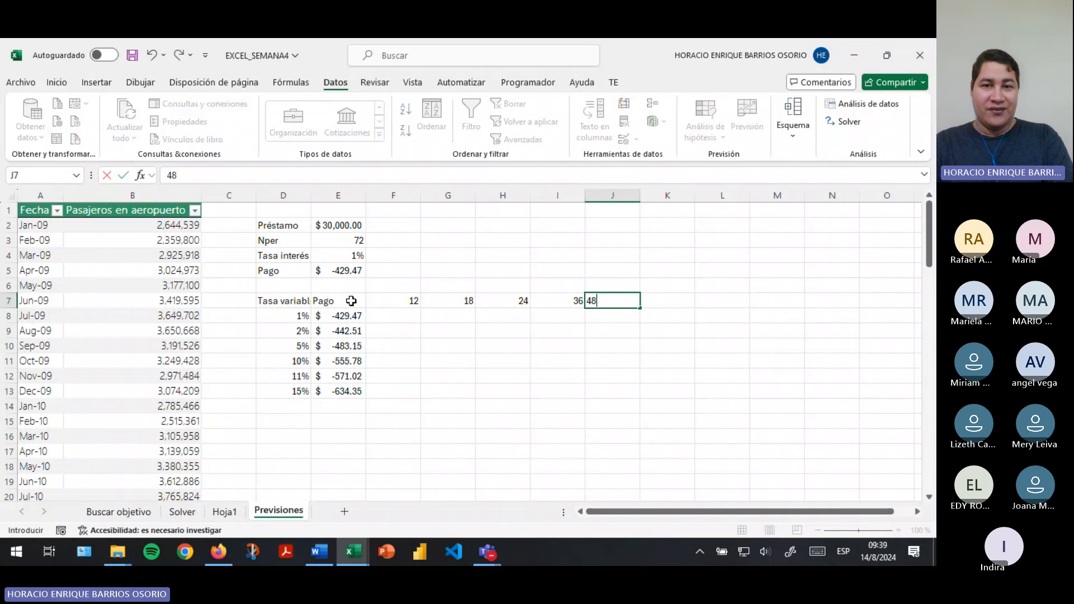
pyautogui.press('Return')
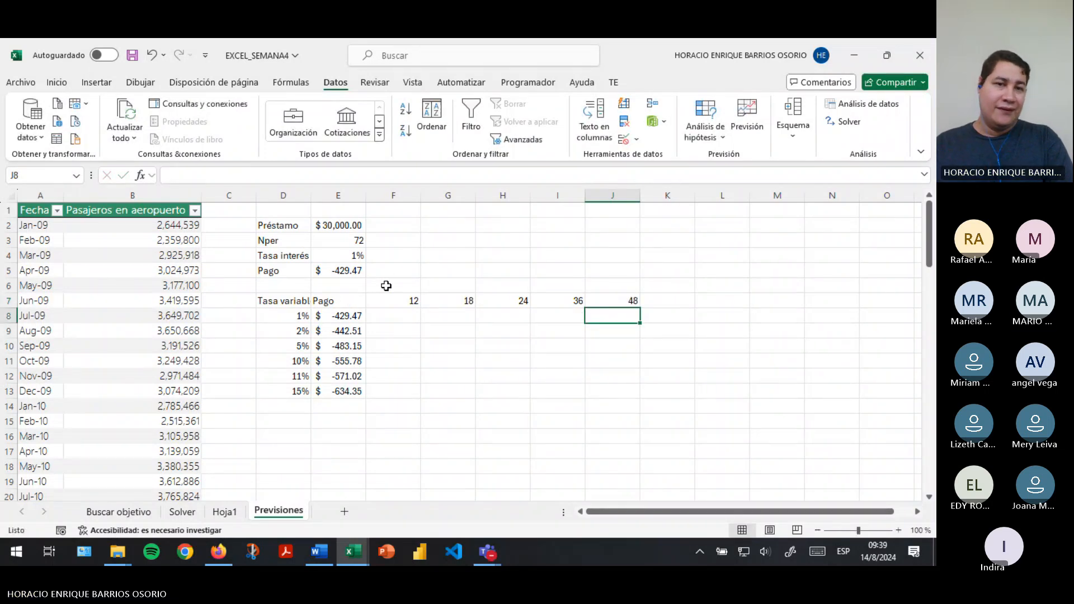
# Move the row of period counts from F7:J7 up to F5:J5, level with the Pago formula
pyautogui.click(335, 316)
pyautogui.moveTo(298, 318); pyautogui.dragTo(296, 391)
pyautogui.moveTo(345, 314); pyautogui.dragTo(343, 391)
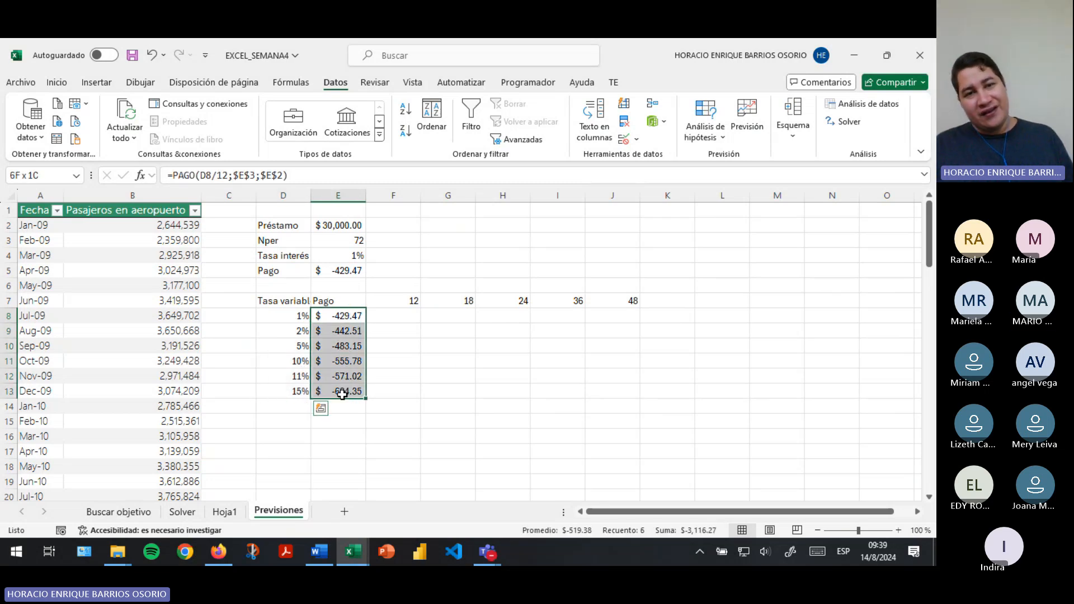
pyautogui.moveTo(412, 300); pyautogui.dragTo(613, 303)
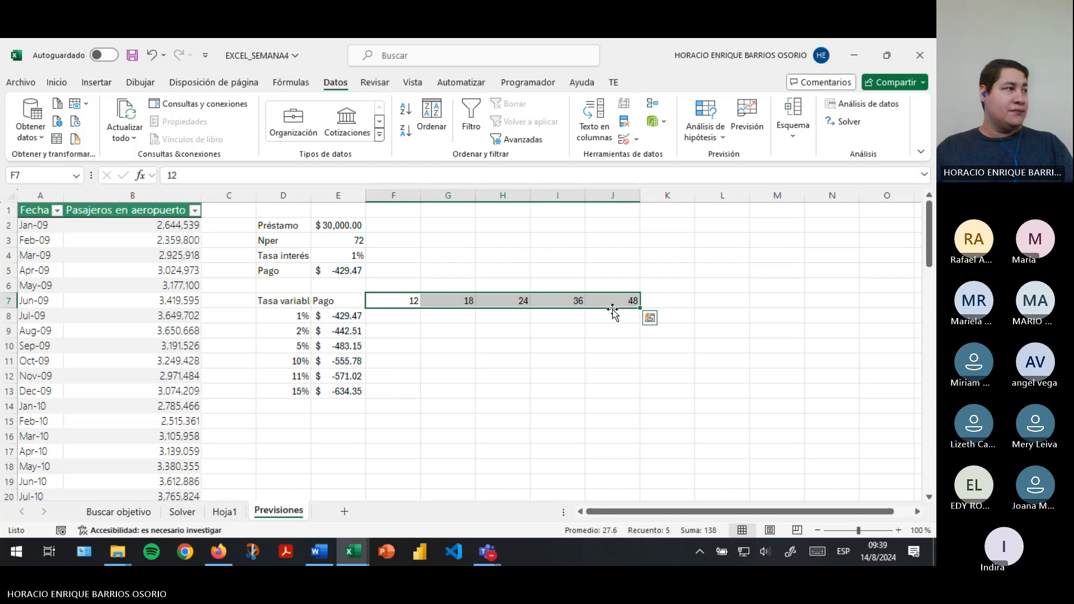
pyautogui.click(446, 320)
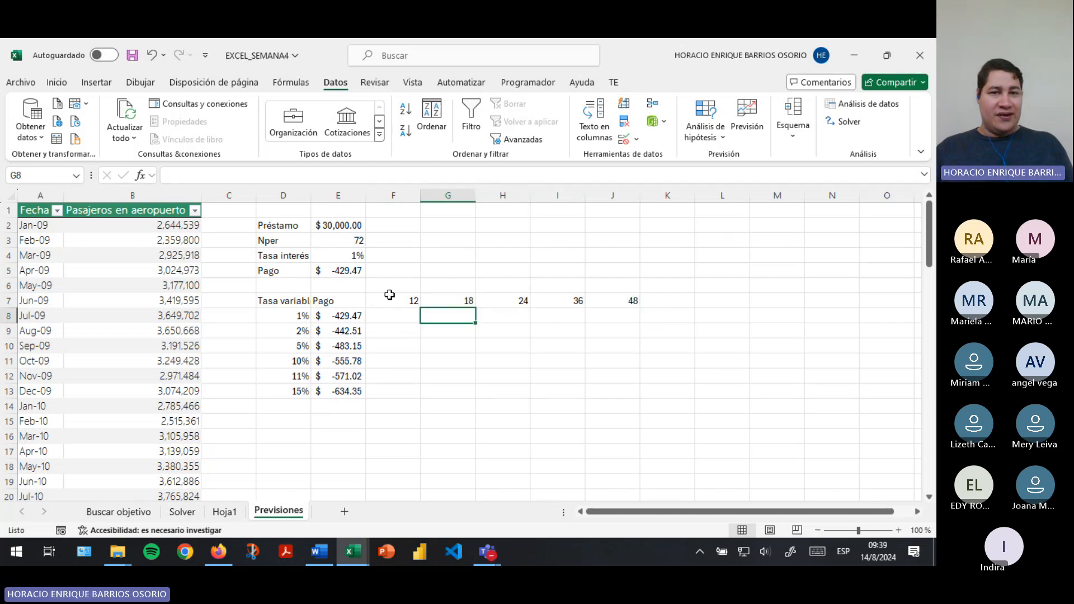
pyautogui.moveTo(388, 297); pyautogui.dragTo(550, 281)
# Remove the "Tasa variable" and "Pago" headings in row 7 and move the rates and payments block up to D6:E11
pyautogui.moveTo(296, 301); pyautogui.dragTo(358, 391)
pyautogui.press('Delete')
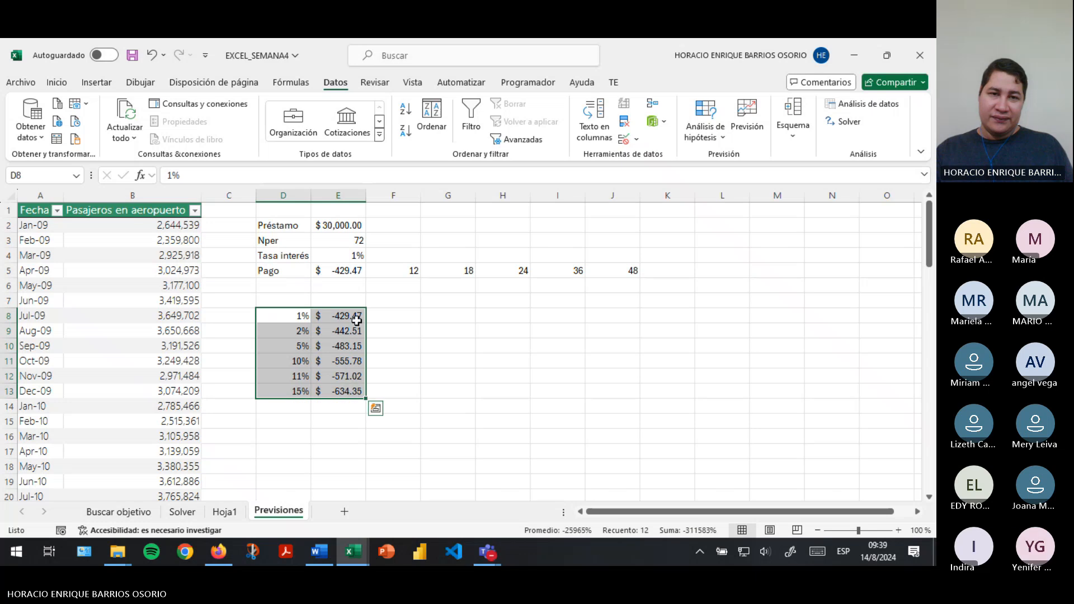
pyautogui.moveTo(353, 304); pyautogui.dragTo(349, 274)
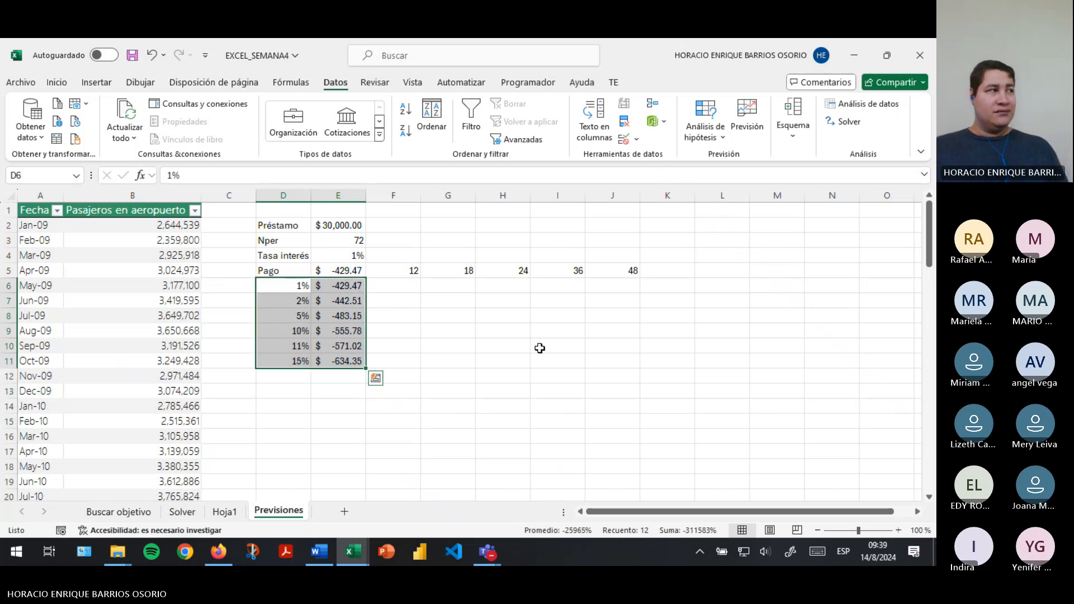
pyautogui.click(538, 347)
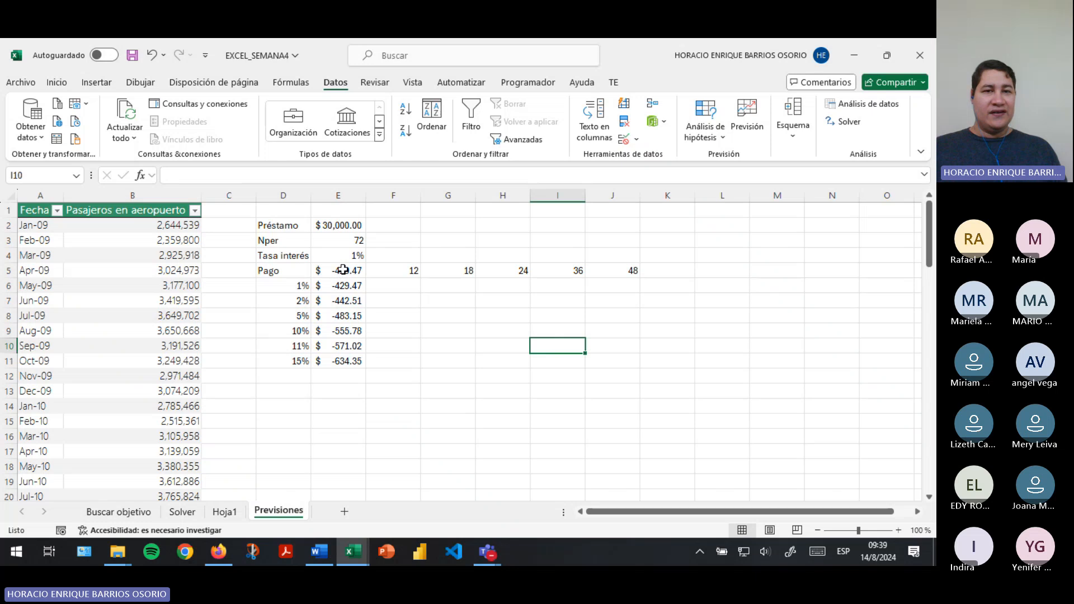
# Examine how the rates in D6:D11 and the period counts in F5:J5 cross within the payment grid
pyautogui.moveTo(343, 270); pyautogui.dragTo(611, 361)
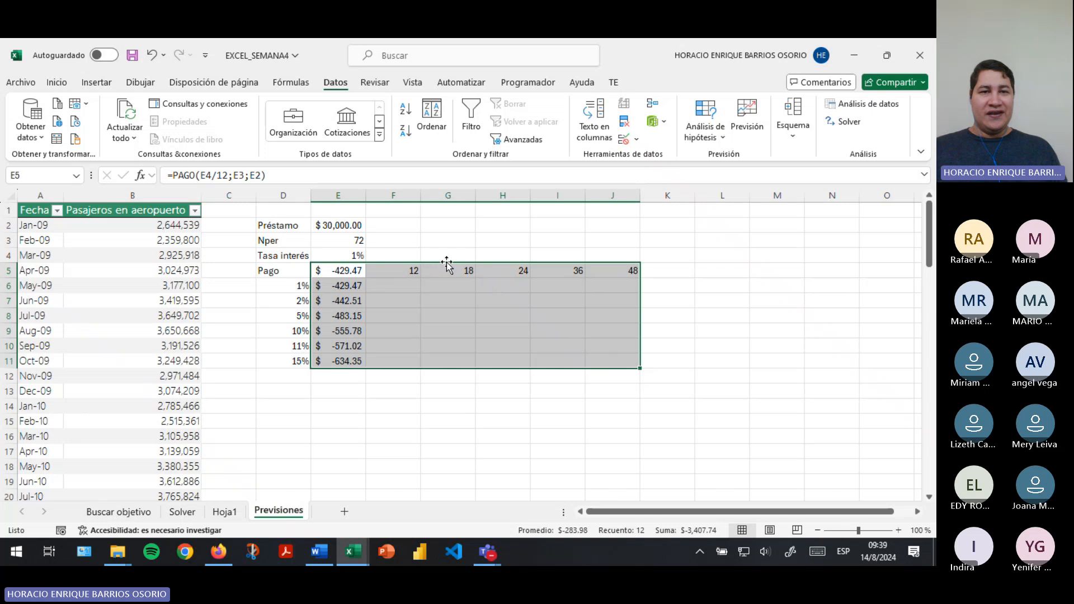
pyautogui.click(384, 282)
pyautogui.click(397, 270)
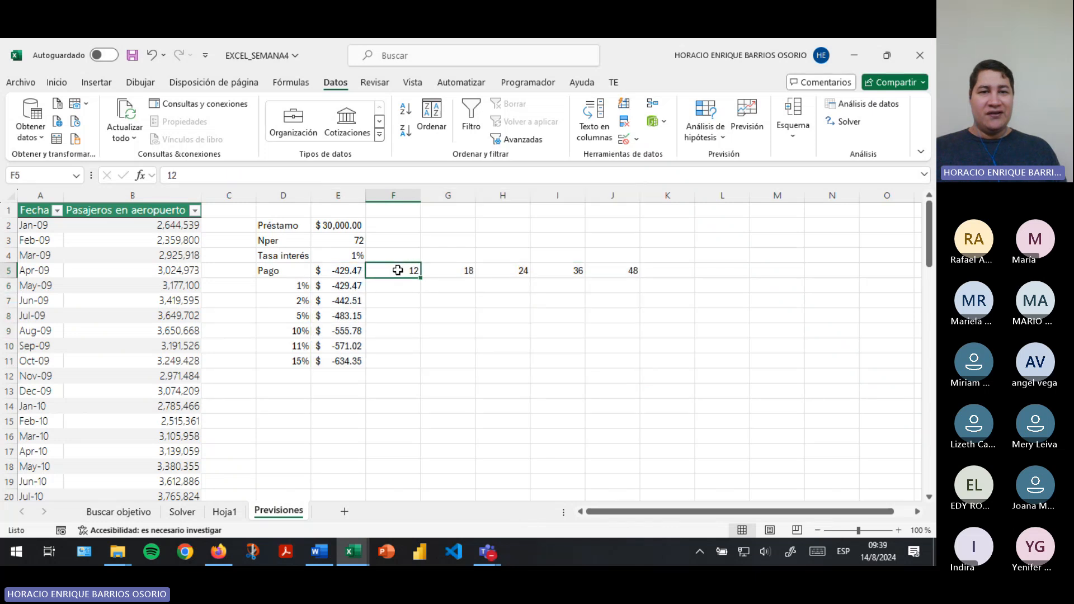
pyautogui.click(299, 287)
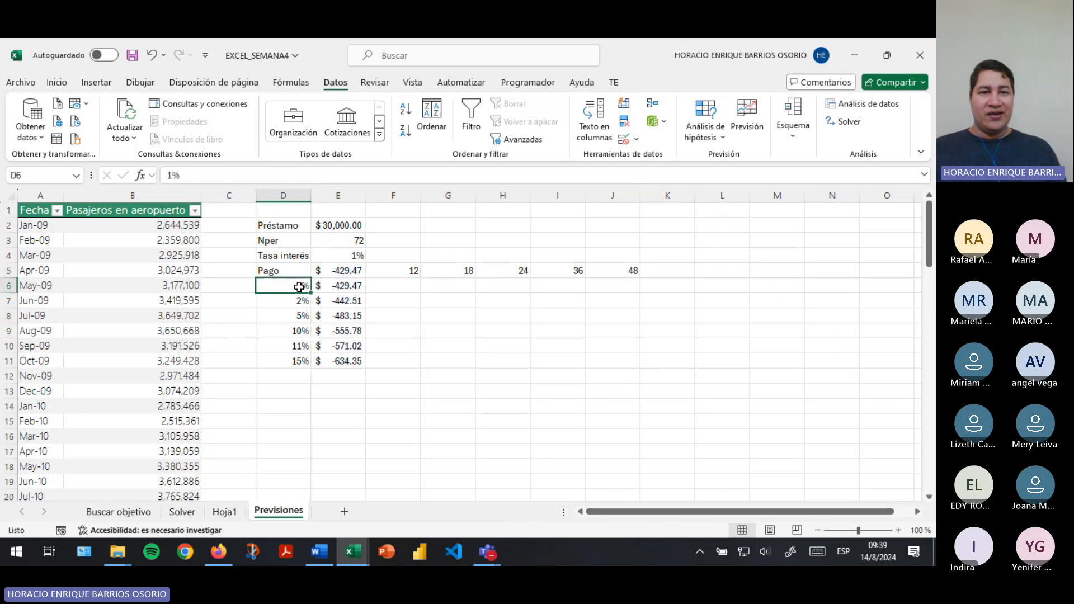
pyautogui.click(396, 287)
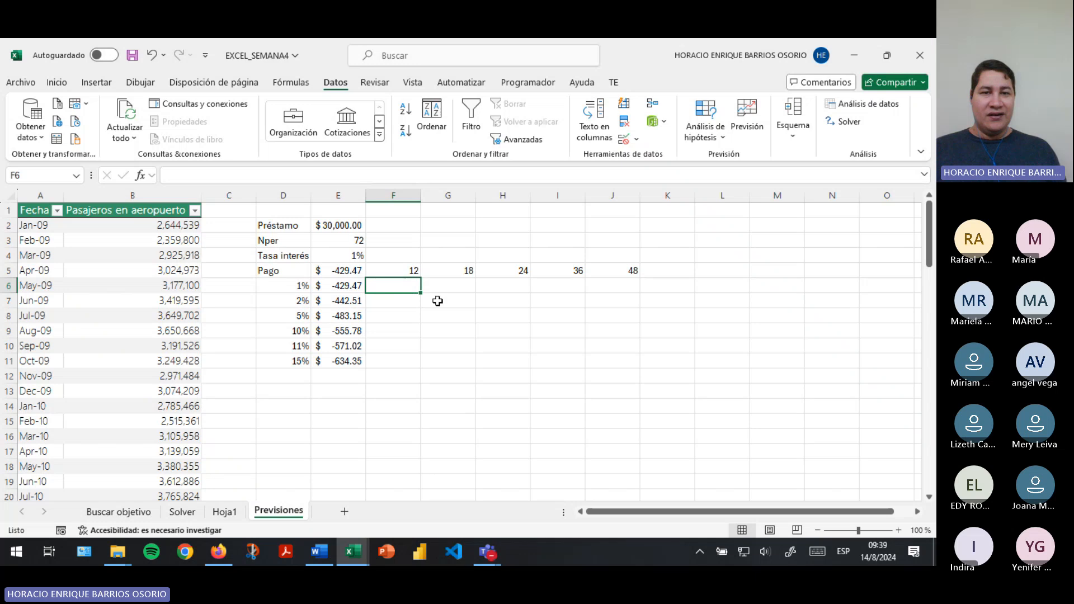
pyautogui.click(456, 271)
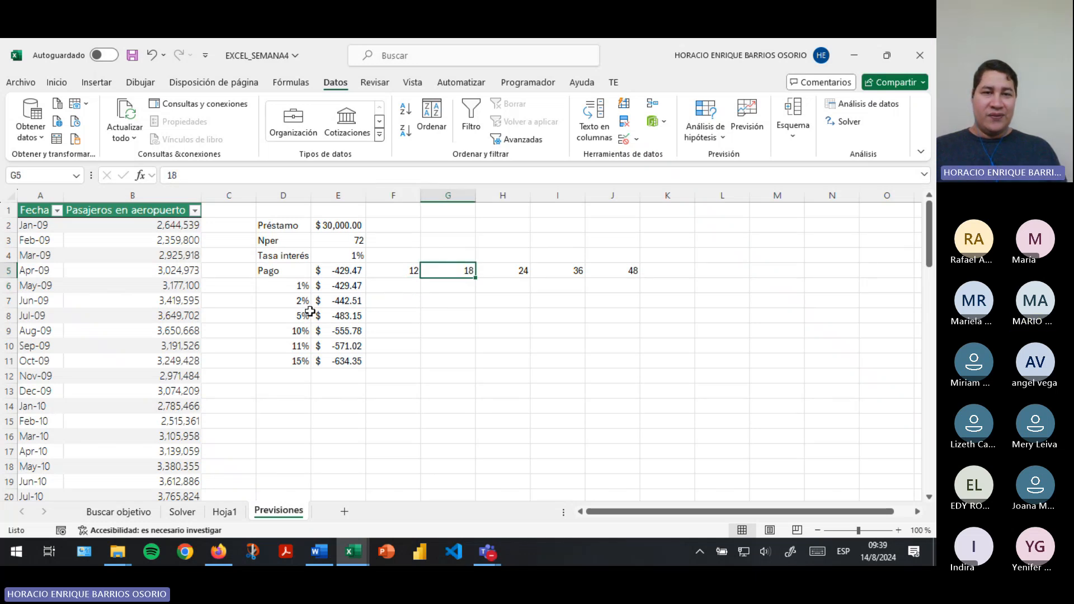
pyautogui.click(461, 314)
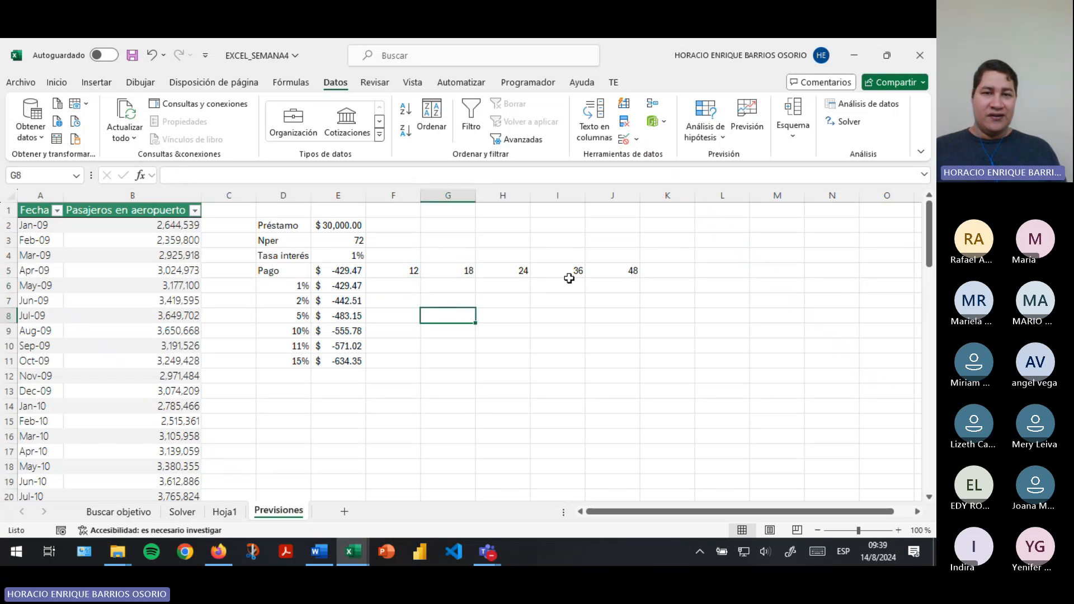
pyautogui.click(622, 272)
pyautogui.click(289, 359)
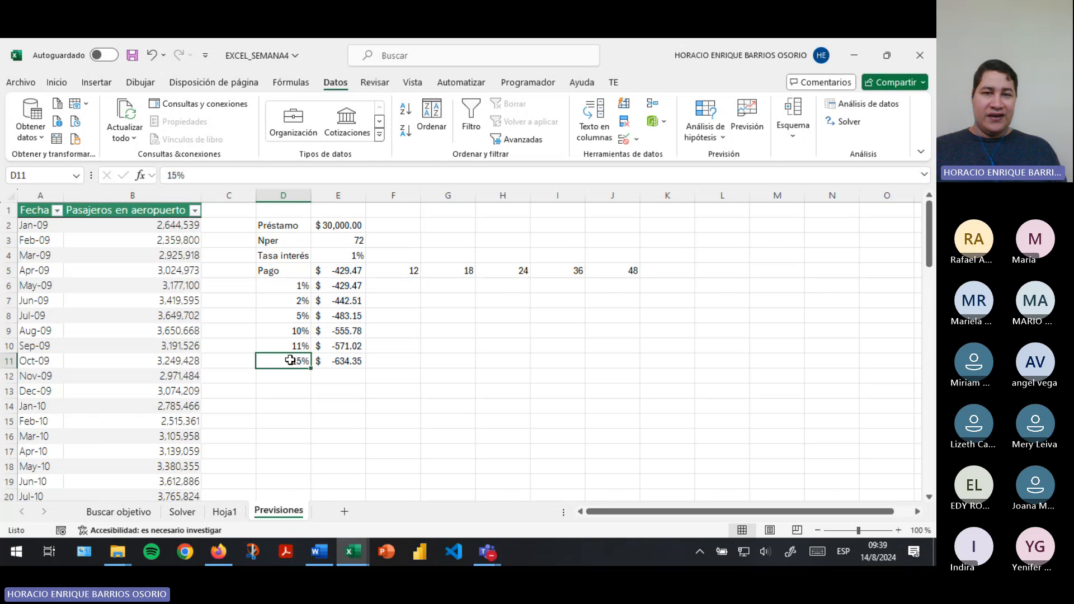
pyautogui.click(621, 353)
# Start a data table over E5:J11 with $E$3 (Nper) as the row input cell
pyautogui.moveTo(320, 271); pyautogui.dragTo(602, 358)
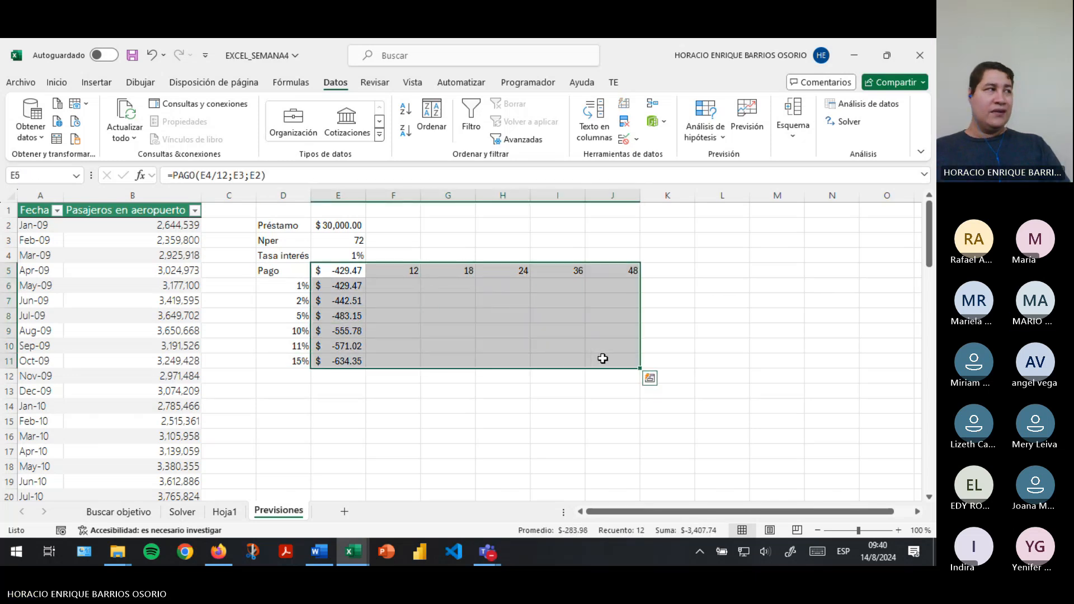
pyautogui.click(716, 133)
pyautogui.click(744, 198)
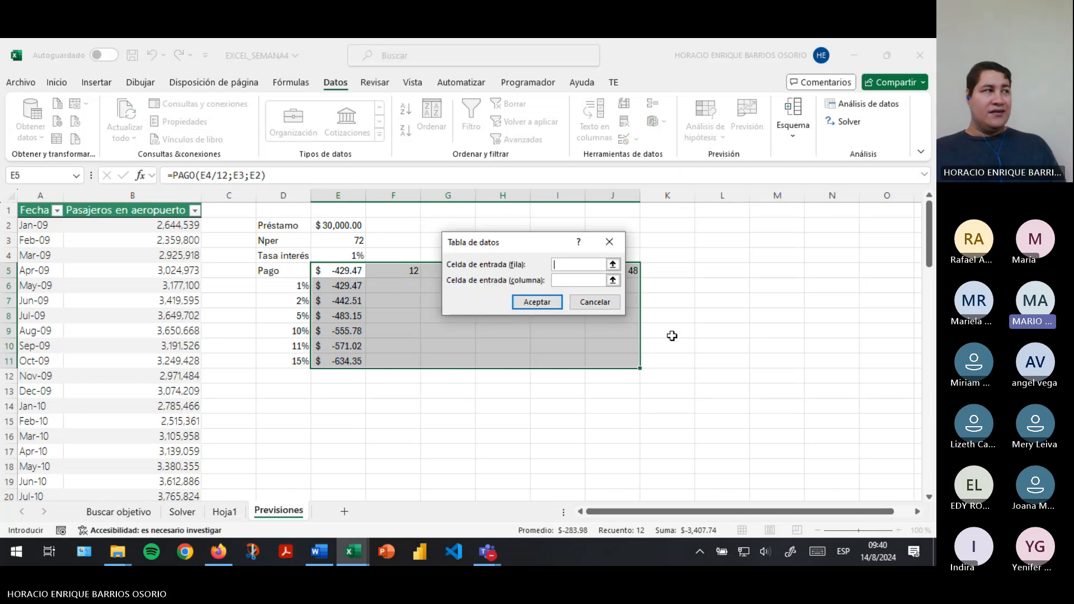
pyautogui.click(613, 265)
pyautogui.click(348, 239)
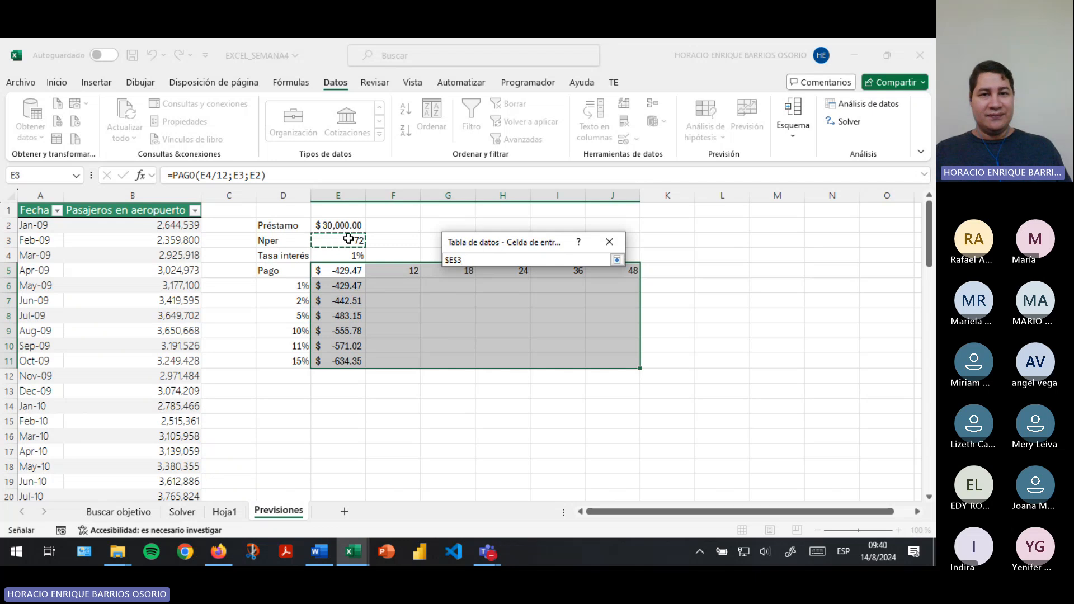
pyautogui.click(618, 261)
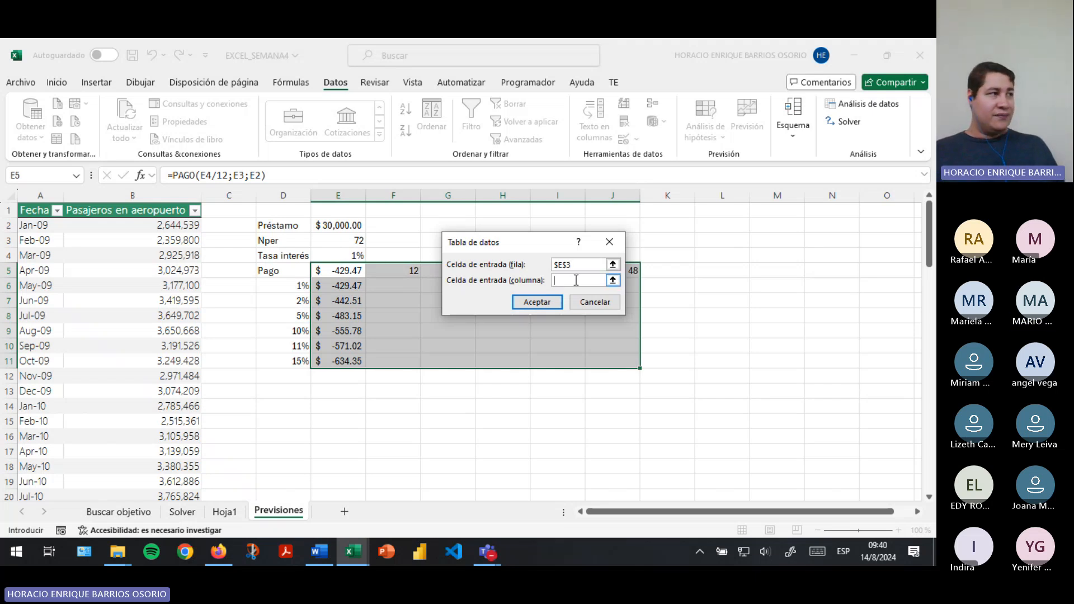
# Set $E$4 (Tasa interés) as the column input cell and generate the data table
pyautogui.click(614, 281)
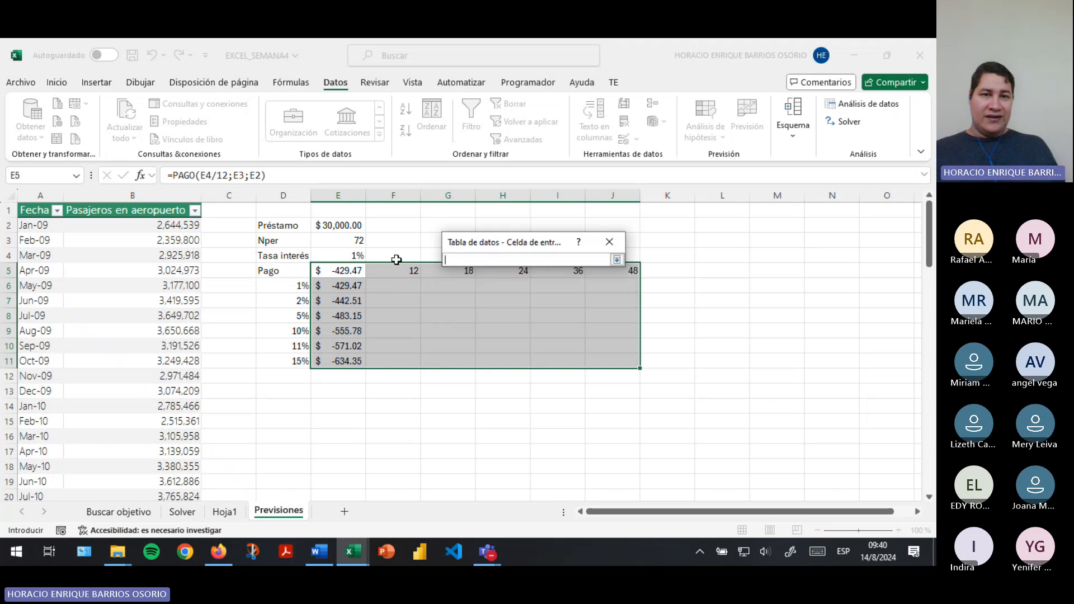
pyautogui.click(349, 256)
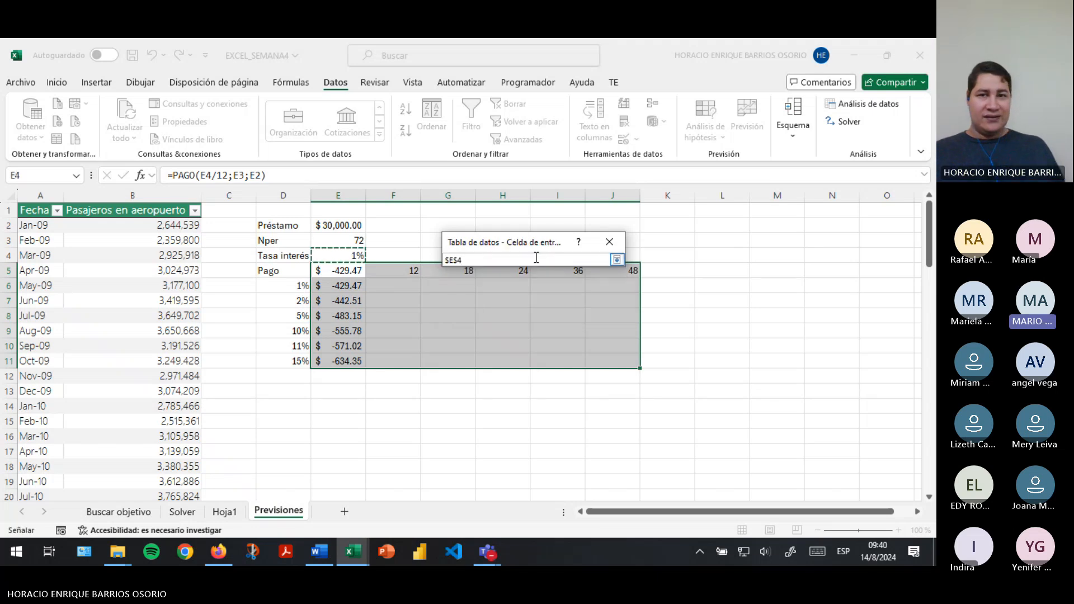
pyautogui.click(615, 259)
pyautogui.click(551, 301)
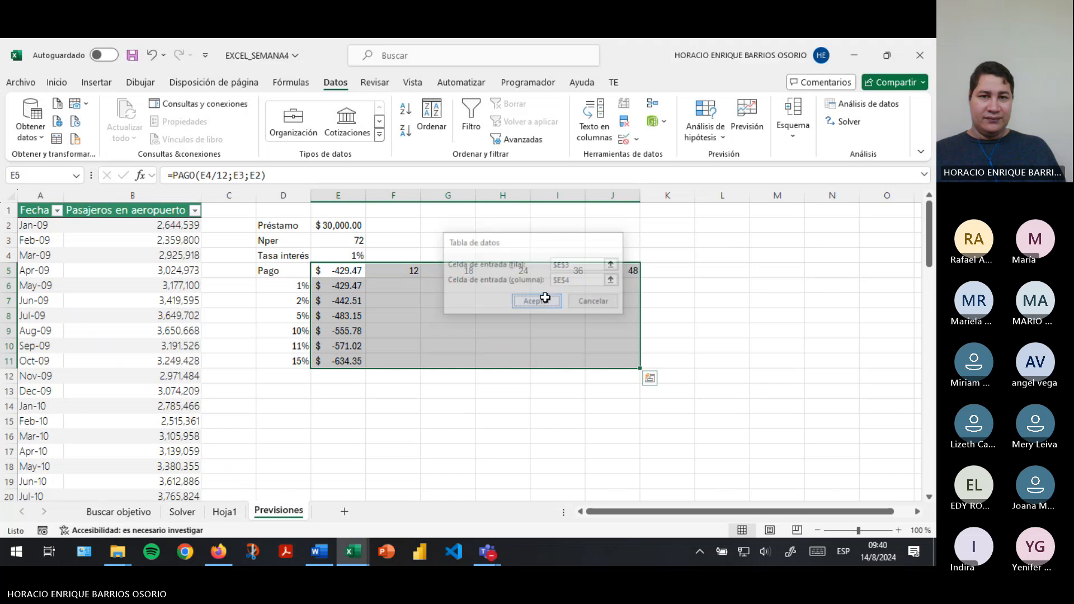
# Inspect the generated data table cells across F6:J11
pyautogui.click(401, 289)
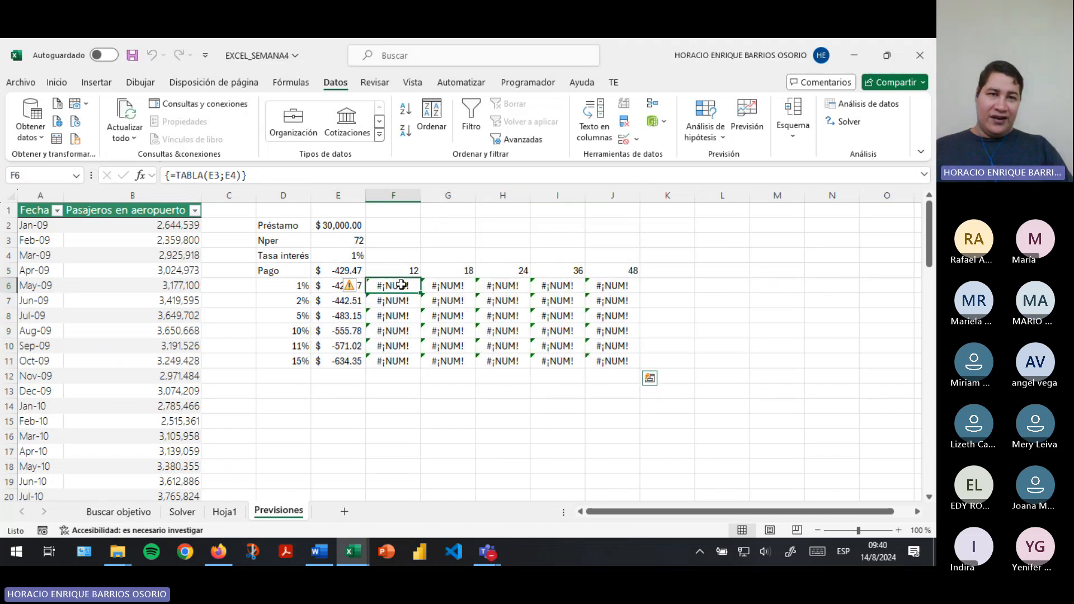
pyautogui.click(612, 317)
pyautogui.click(616, 359)
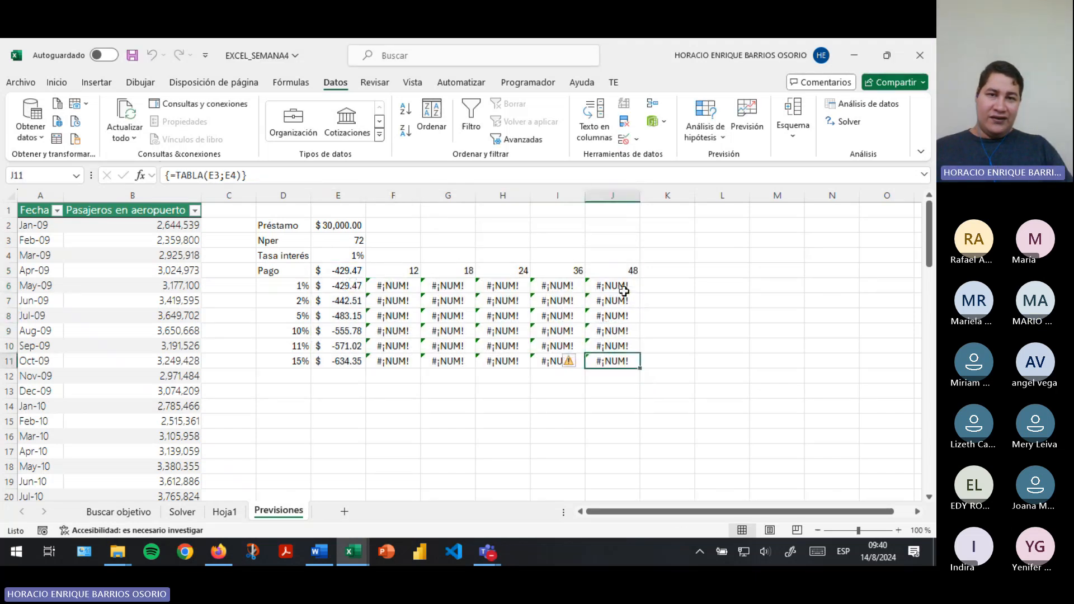
pyautogui.moveTo(613, 286); pyautogui.dragTo(399, 344)
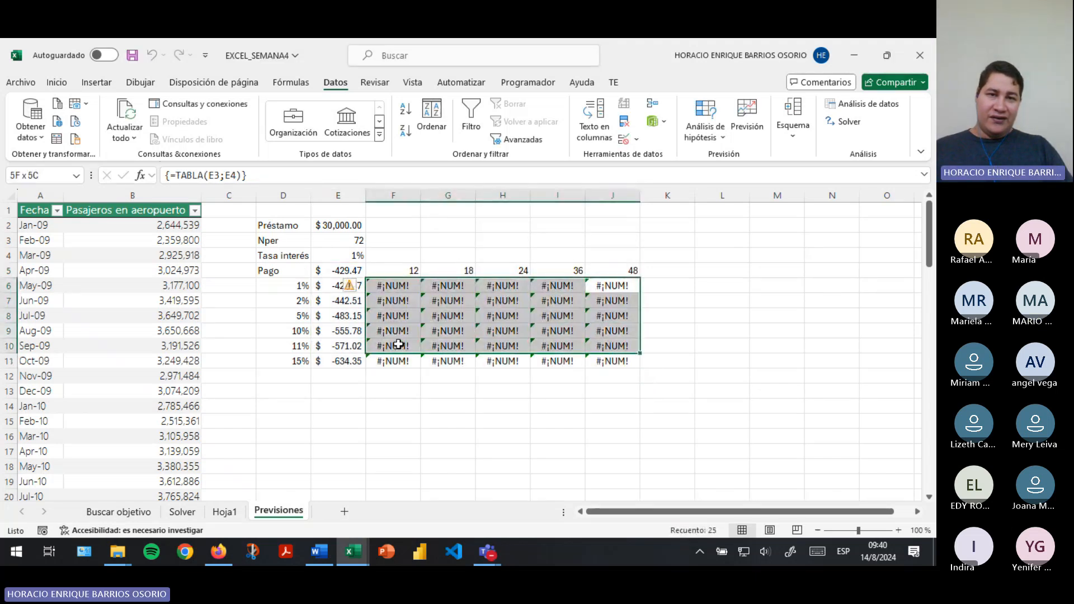
# Check the error options for data table cell F6
pyautogui.click(380, 284)
pyautogui.click(358, 286)
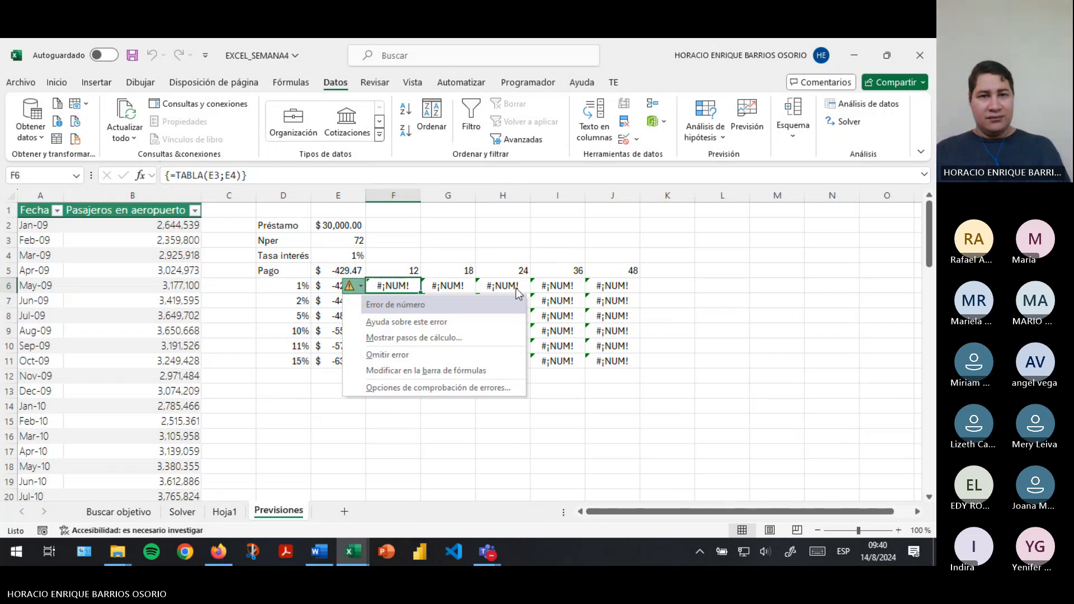
pyautogui.click(550, 272)
# Regenerate the data table over E5:J11 with $E$3 (Nper) as row input cell and $E$4 (Tasa interés) as column input cell
pyautogui.moveTo(349, 274)
pyautogui.mouseDown()
pyautogui.moveTo(560, 361)
pyautogui.moveTo(619, 362)
pyautogui.mouseUp()
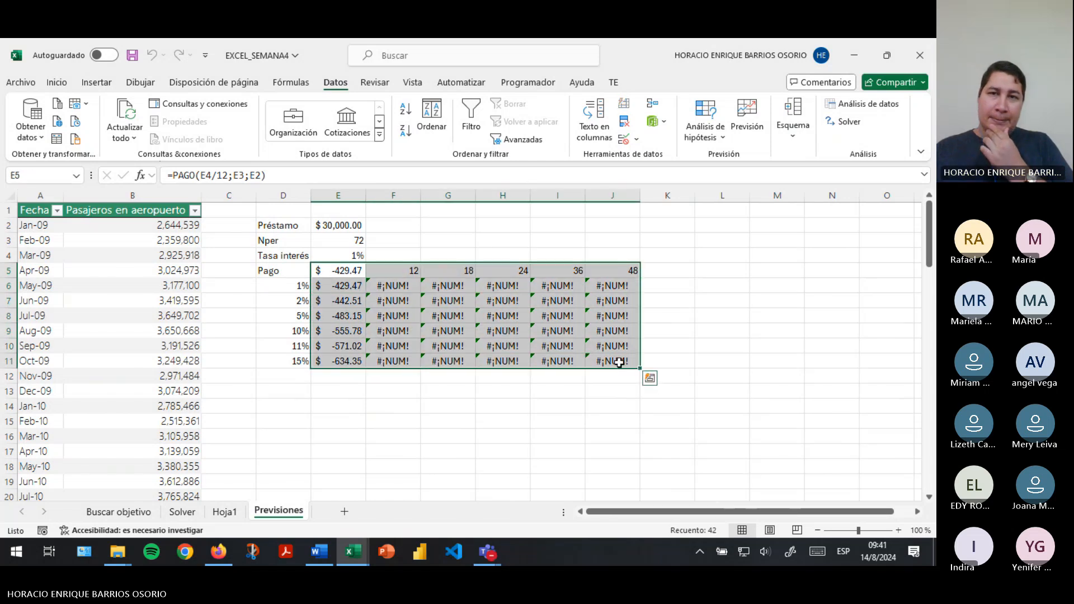
pyautogui.click(721, 134)
pyautogui.click(738, 197)
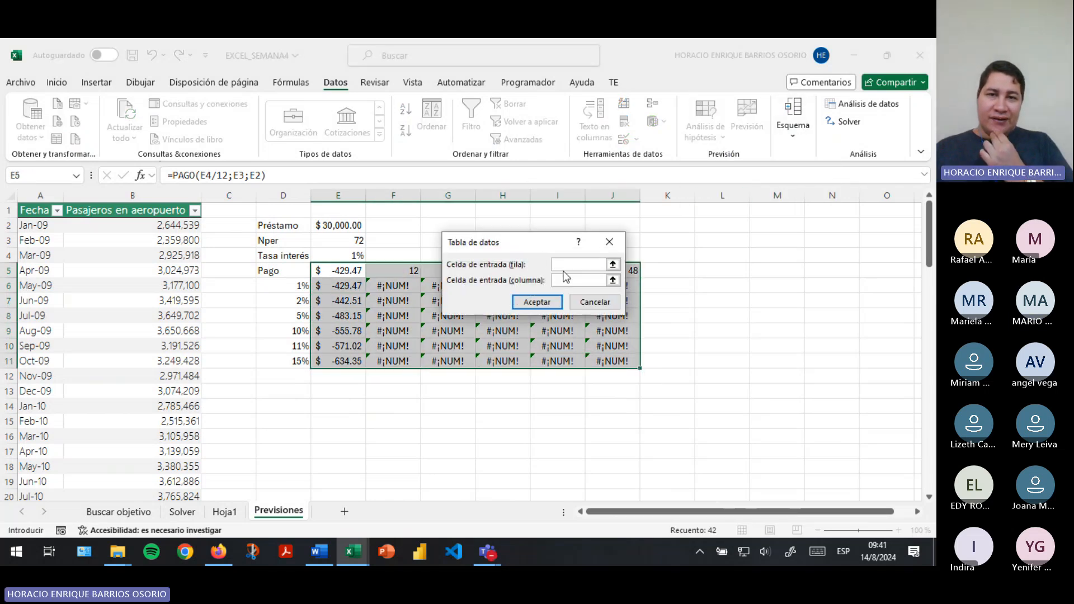
pyautogui.click(612, 265)
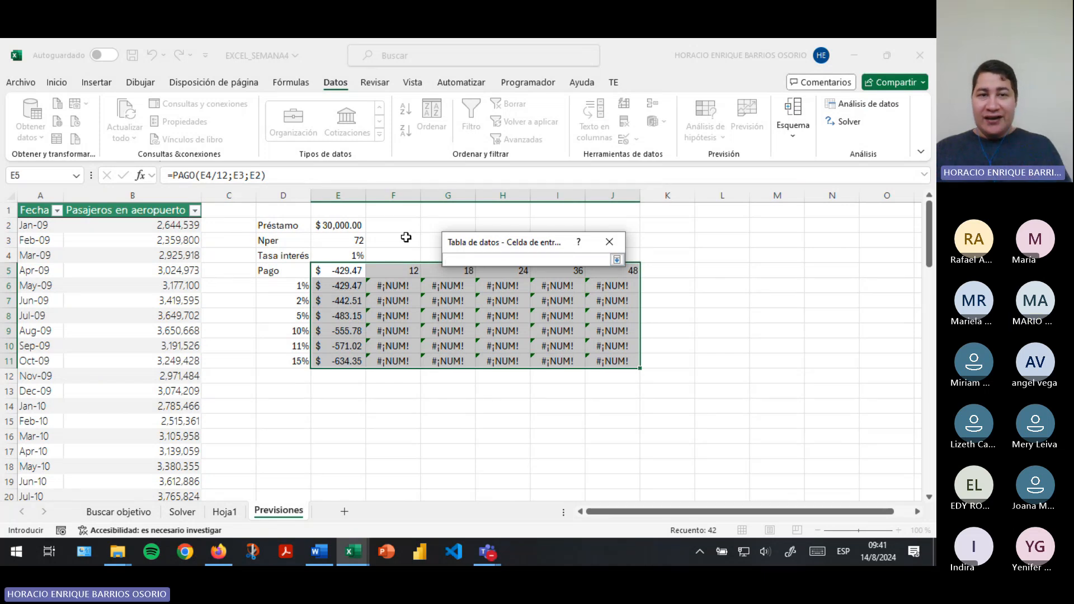
pyautogui.click(345, 242)
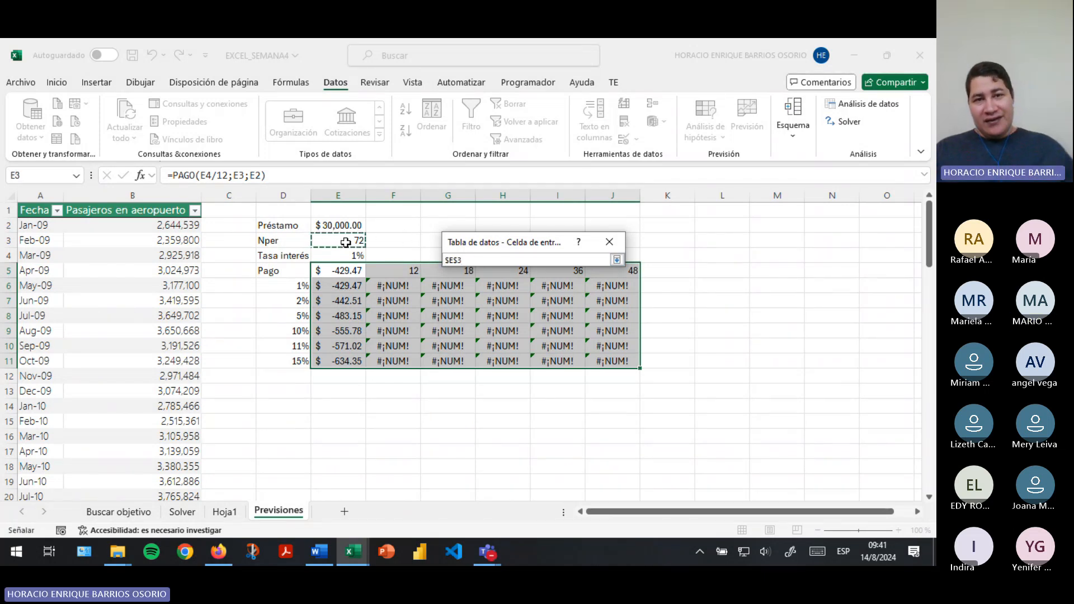
pyautogui.click(616, 260)
pyautogui.click(613, 280)
pyautogui.click(346, 257)
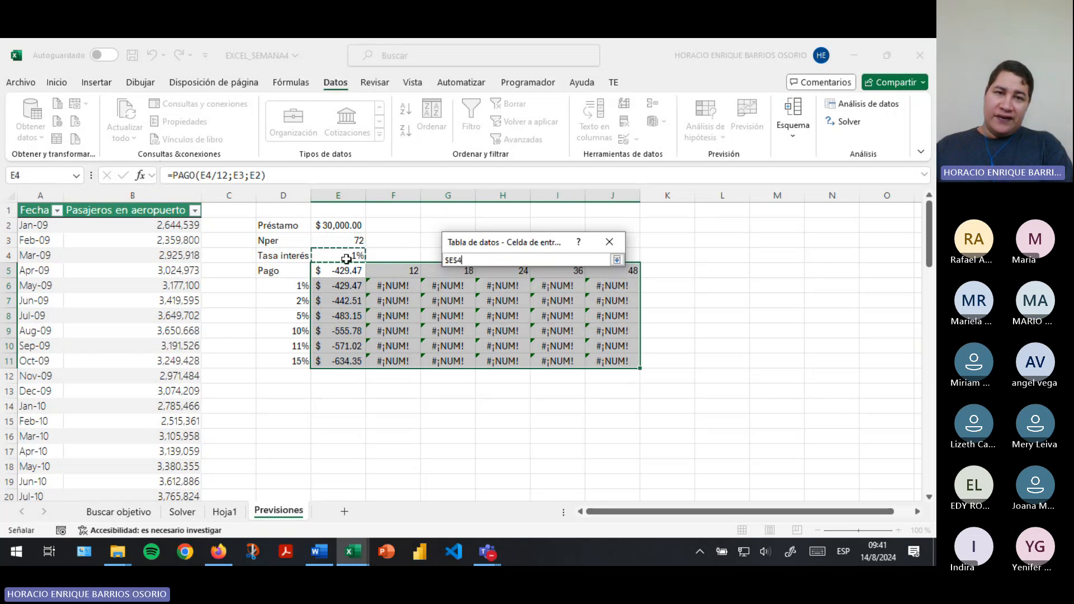
pyautogui.click(617, 261)
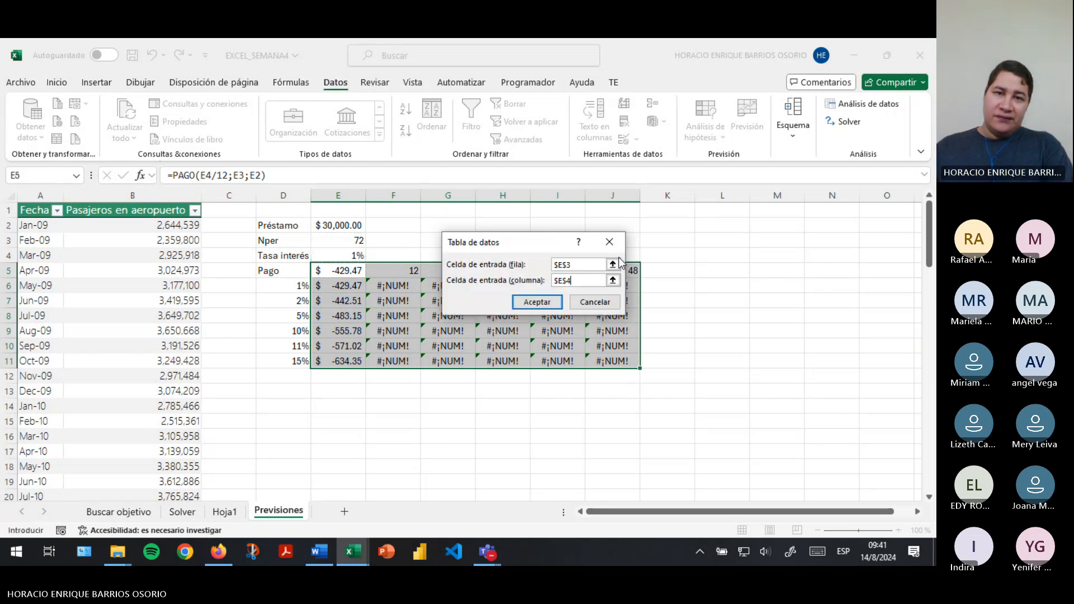
pyautogui.click(553, 302)
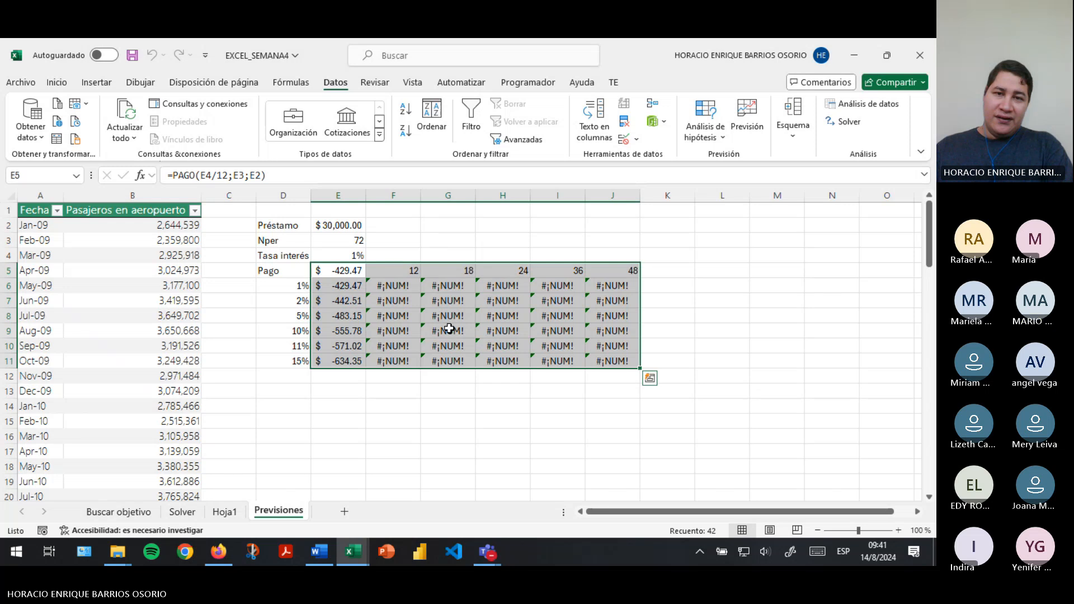
# Inspect the formulas behind cells F6, E6 and J11 of the payment grid
pyautogui.click(400, 287)
pyautogui.click(340, 284)
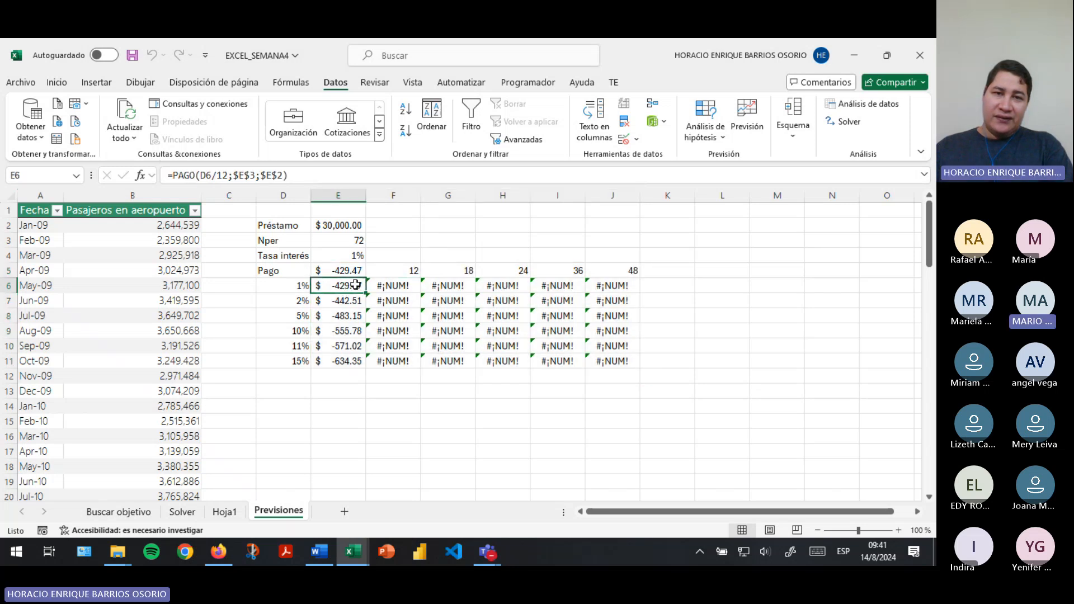
pyautogui.click(625, 359)
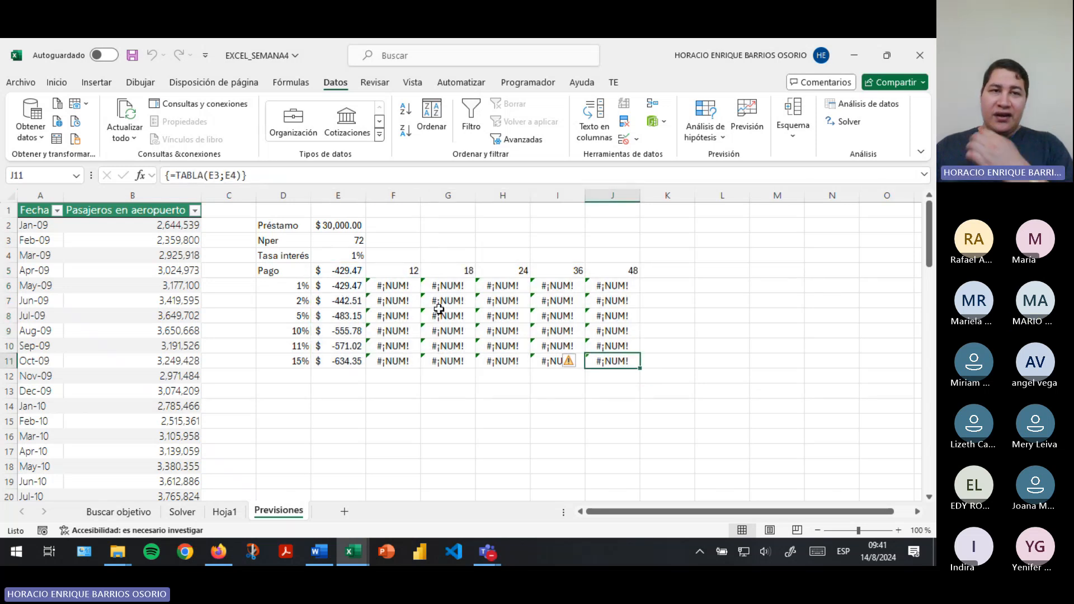
pyautogui.click(209, 176)
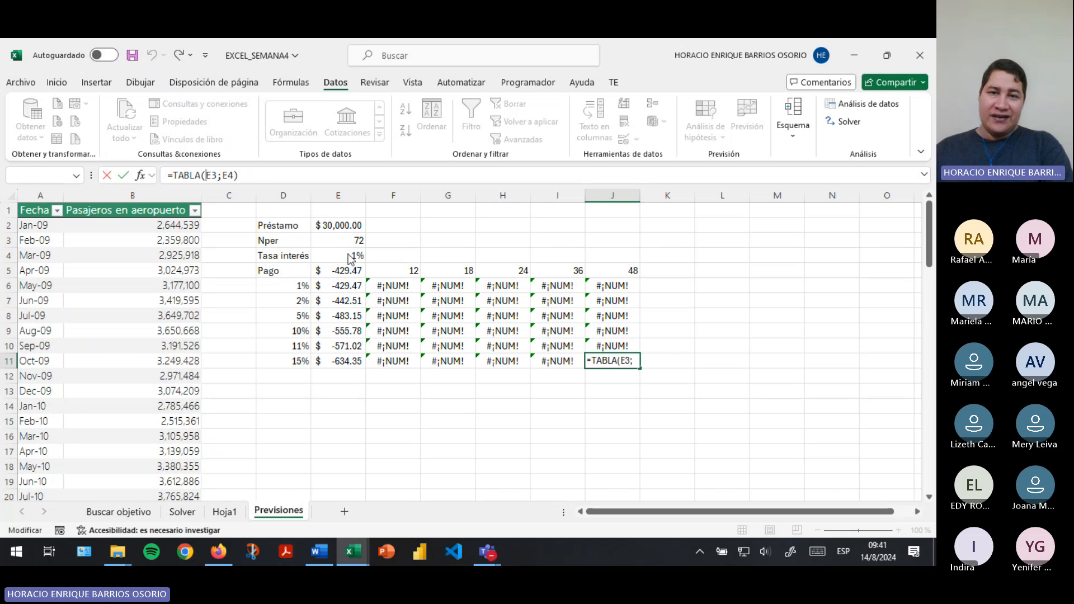
pyautogui.press('Return')
pyautogui.click(479, 335)
pyautogui.click(502, 346)
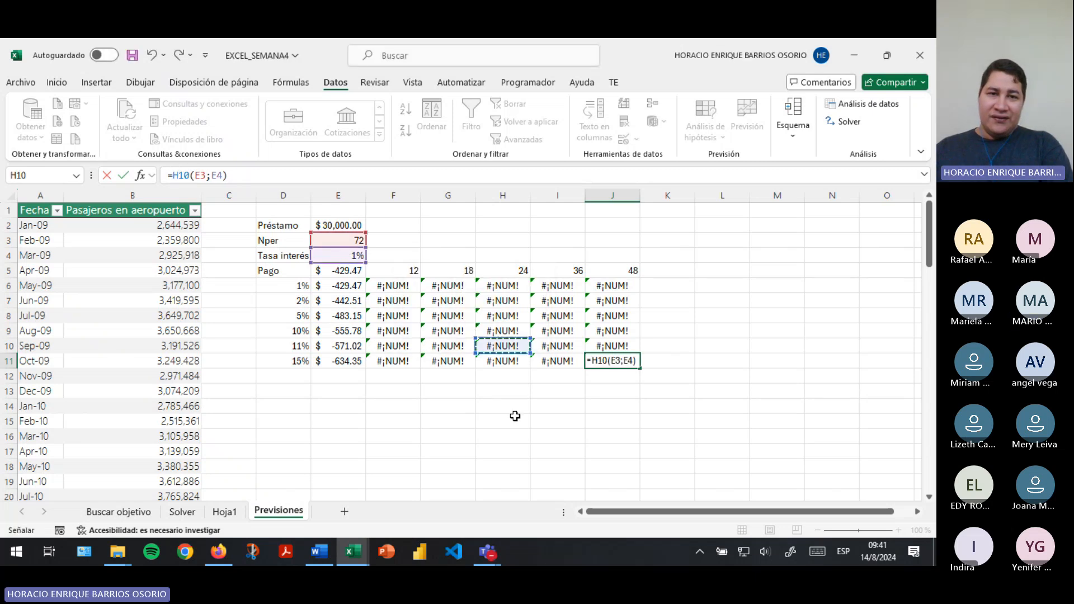
pyautogui.press('Escape')
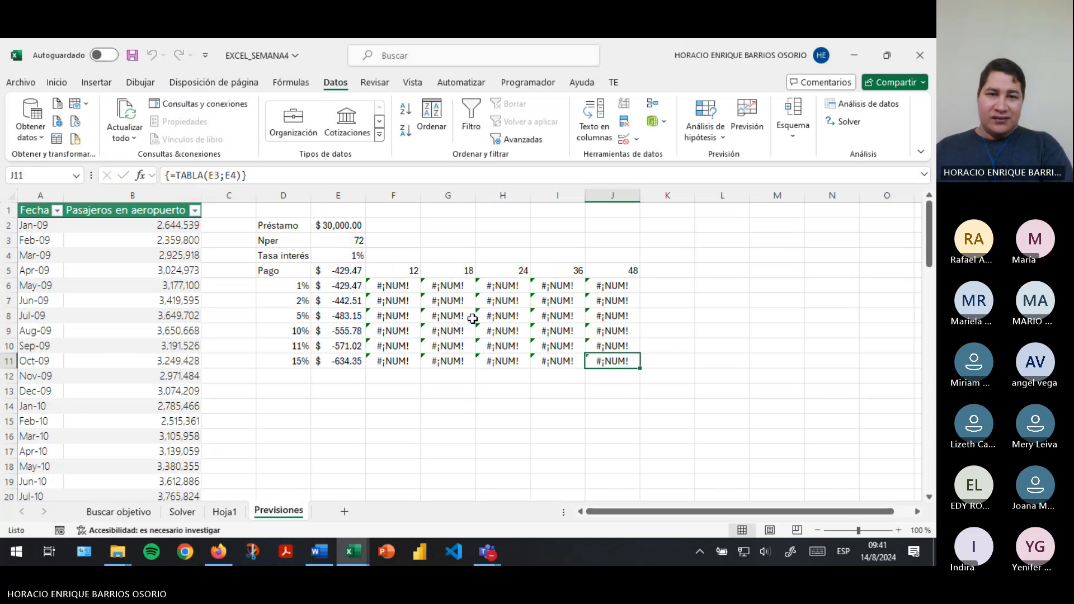
# Evaluate the data table formula in F6 step by step to trace its number error, and close the evaluation
pyautogui.click(396, 282)
pyautogui.click(351, 285)
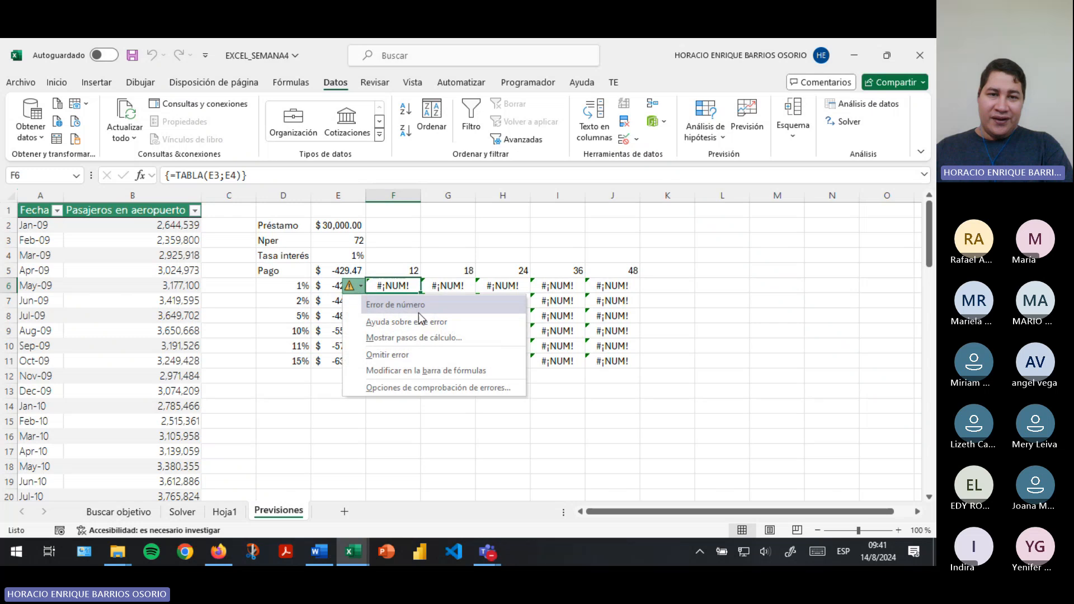
pyautogui.press('Escape')
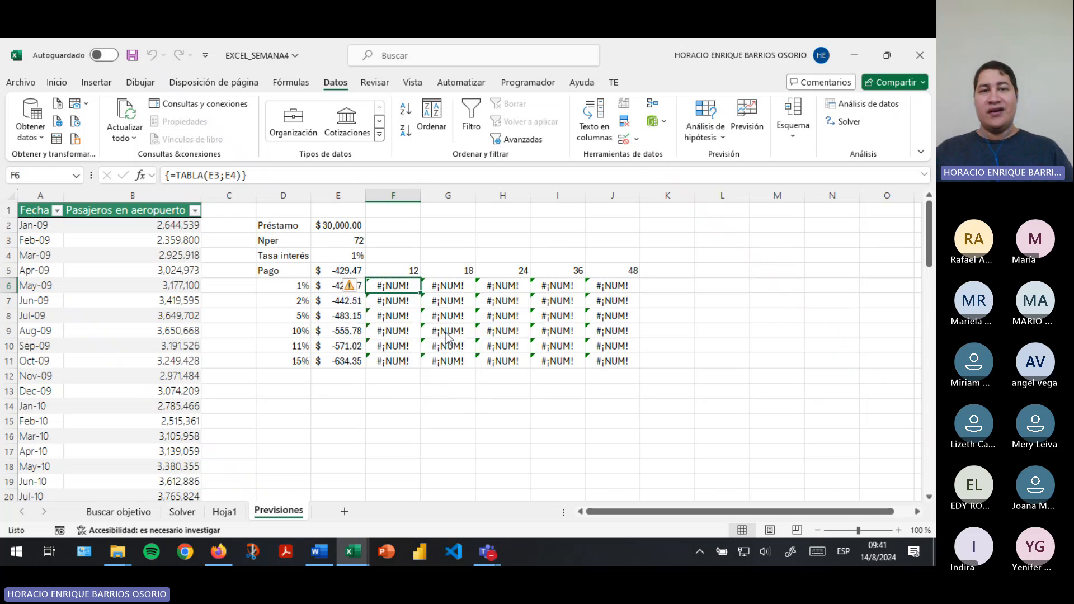
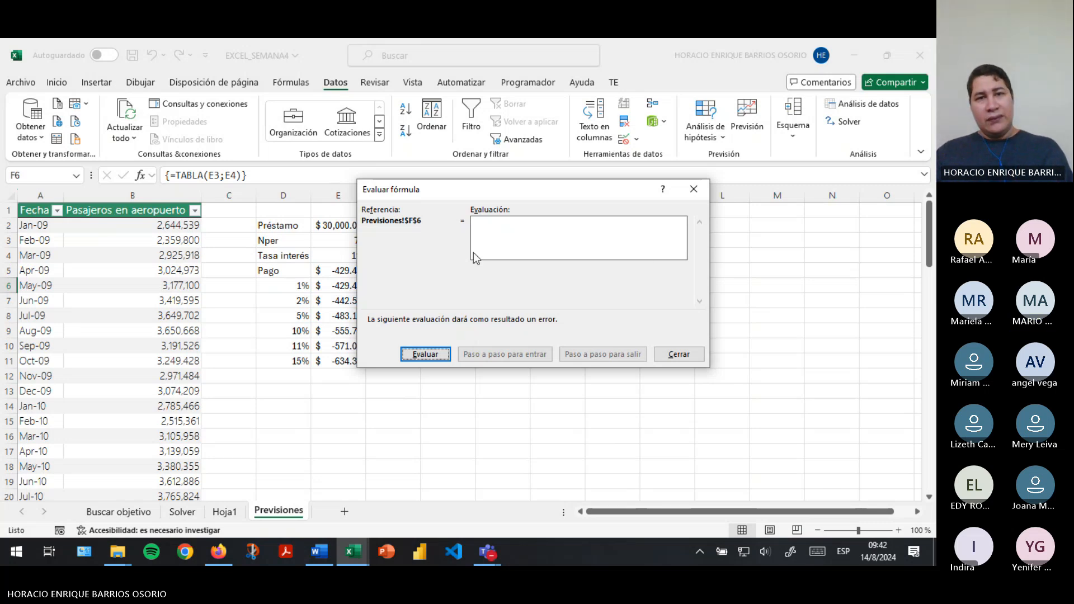
pyautogui.click(431, 355)
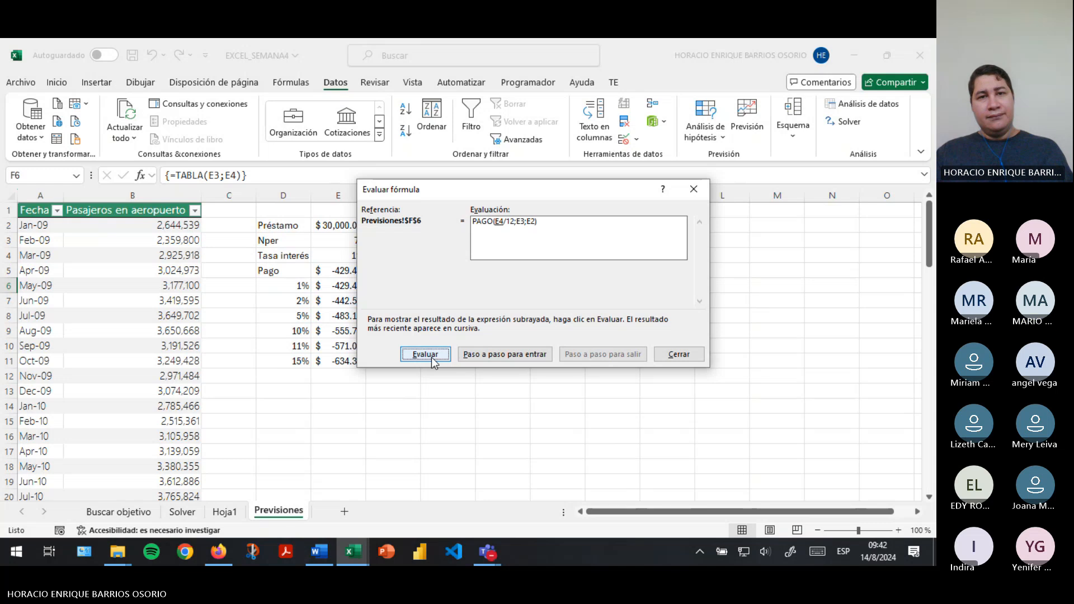
pyautogui.click(431, 356)
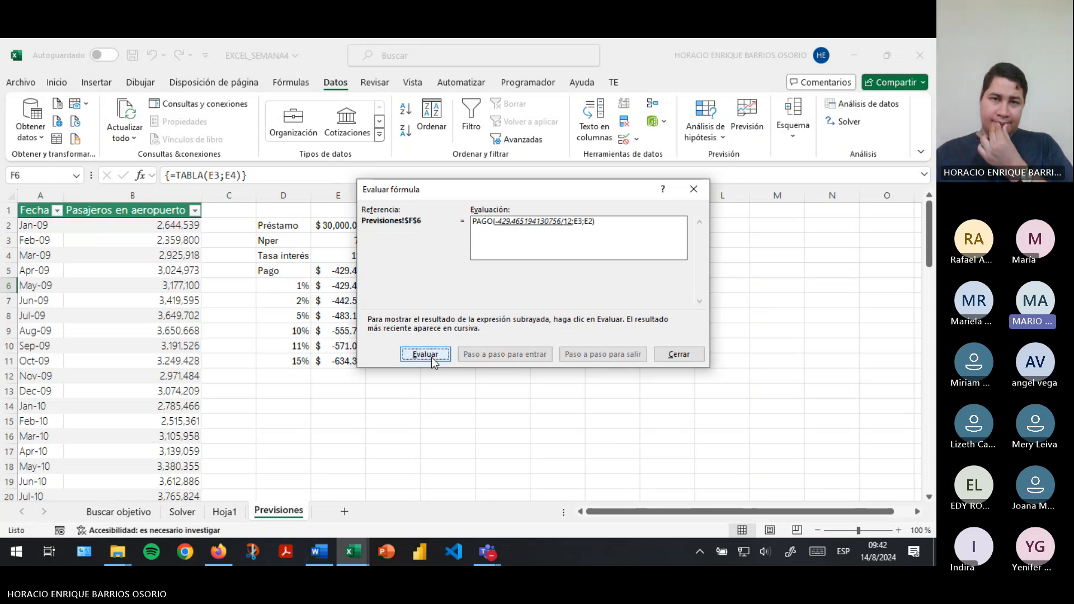
pyautogui.click(431, 355)
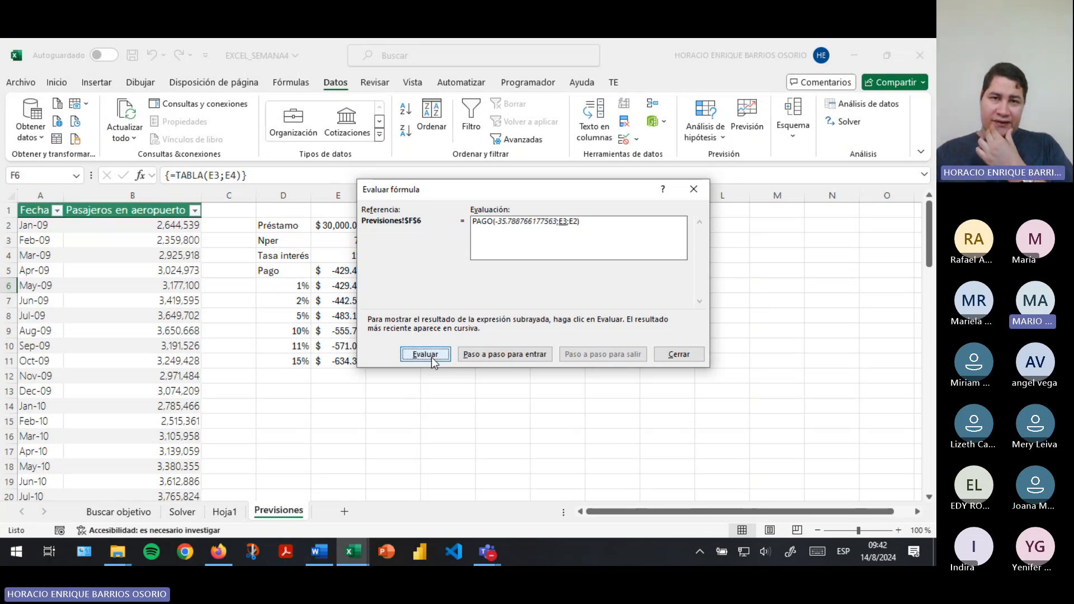
pyautogui.click(431, 355)
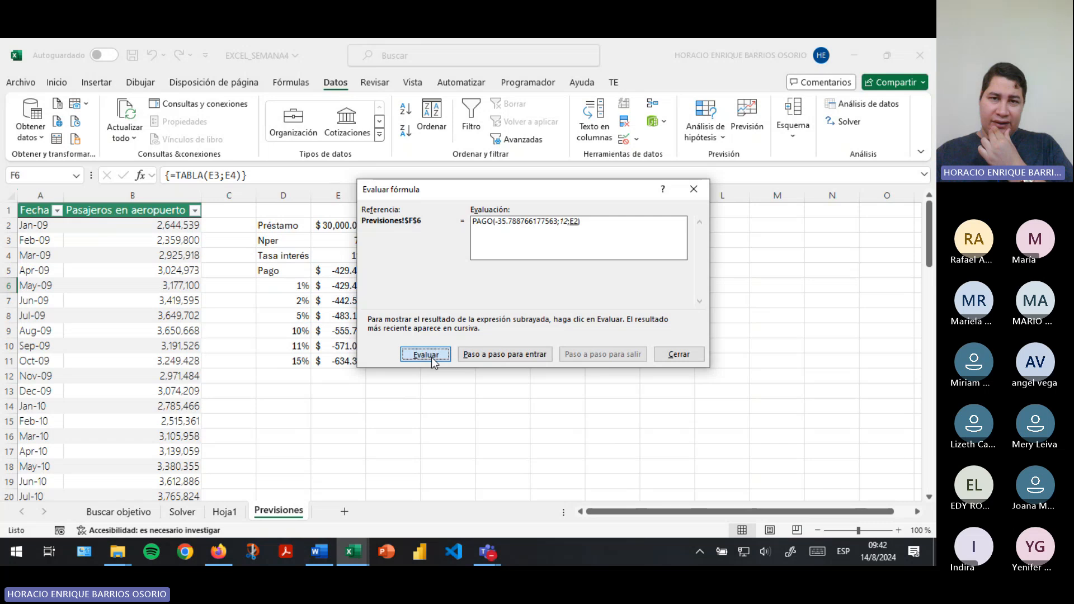
pyautogui.click(431, 356)
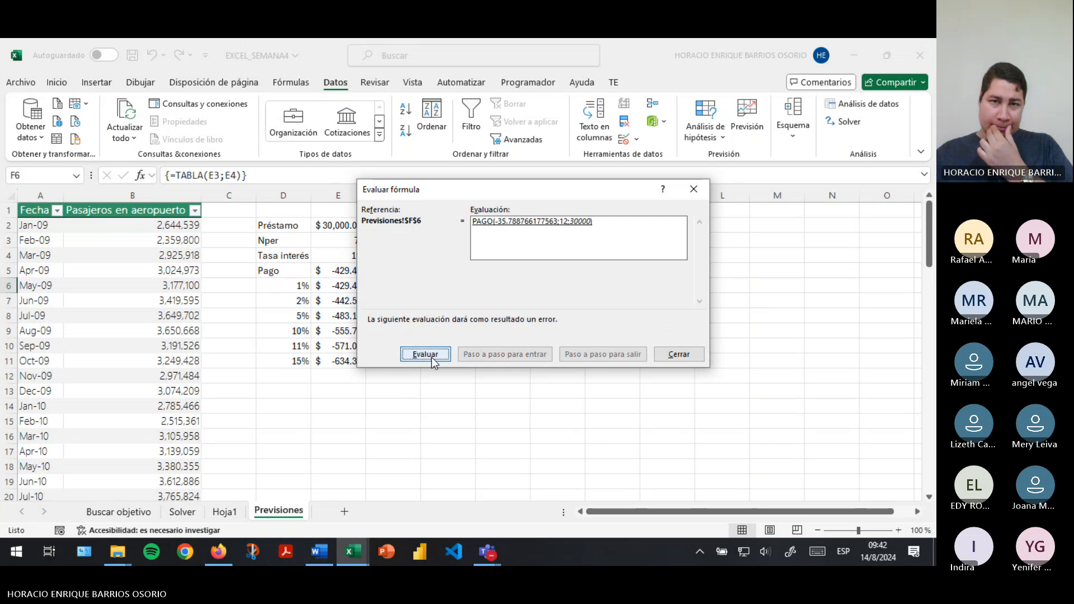
pyautogui.click(431, 355)
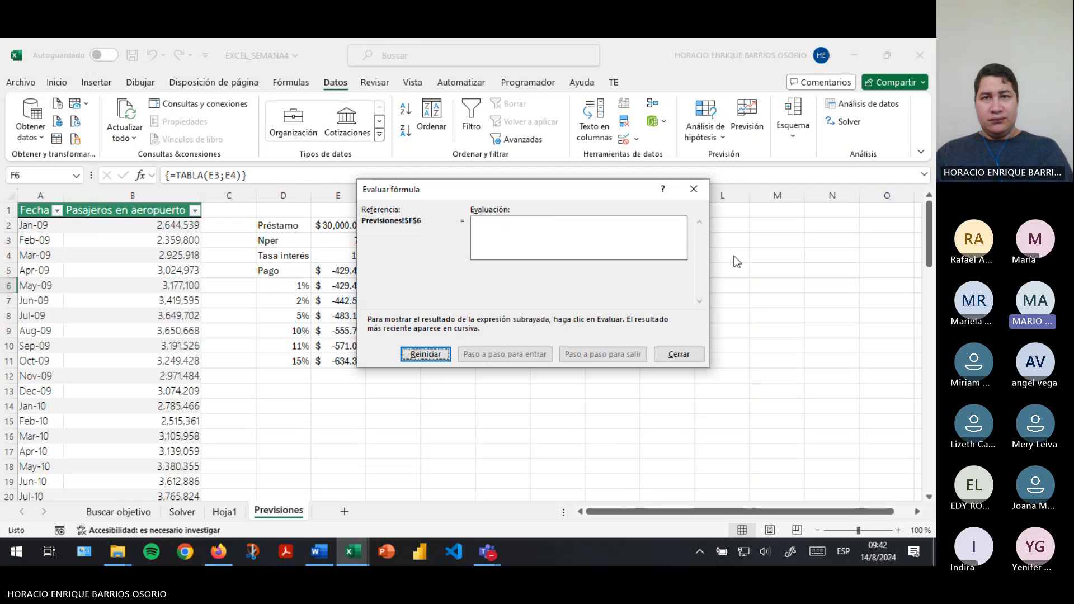
pyautogui.click(678, 354)
# Show the "Interés más alto" scenario and return to "Interés mas bajo" to compare their effect on the grid
pyautogui.click(728, 137)
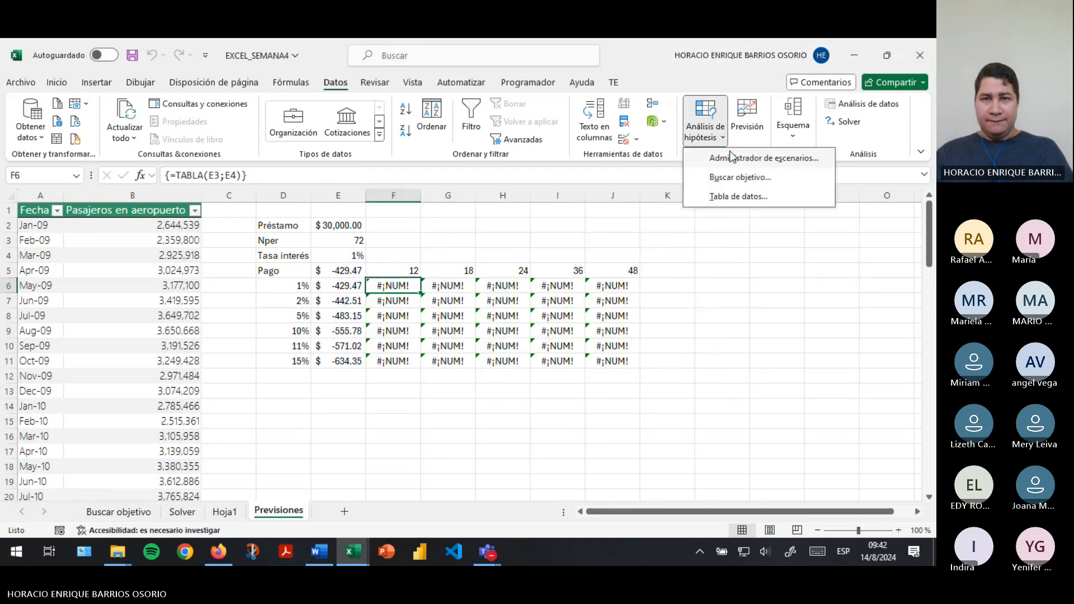
pyautogui.click(733, 162)
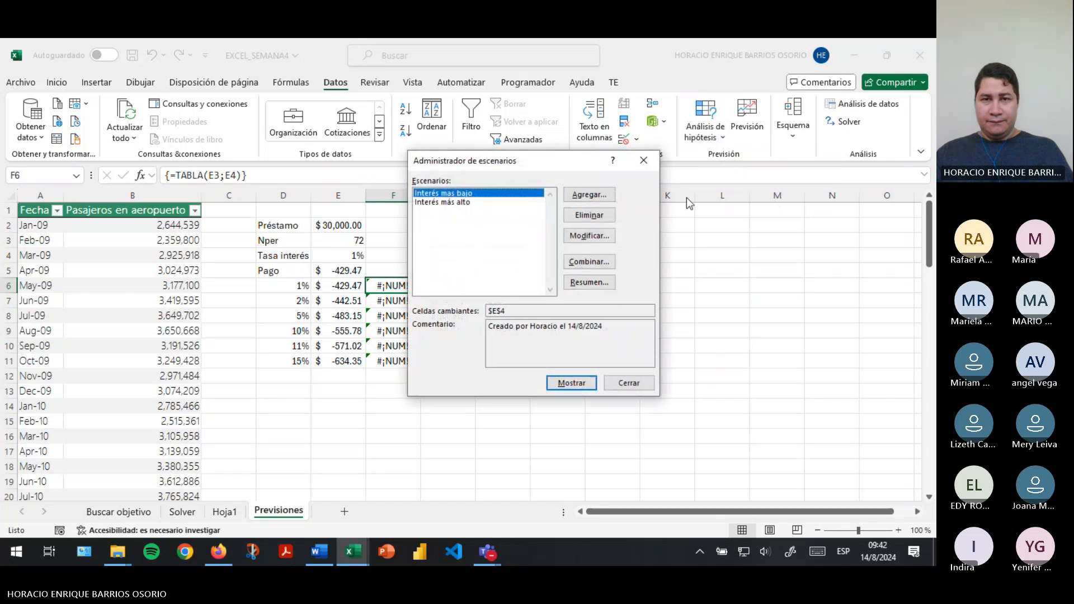
pyautogui.click(485, 202)
pyautogui.moveTo(513, 169); pyautogui.dragTo(782, 181)
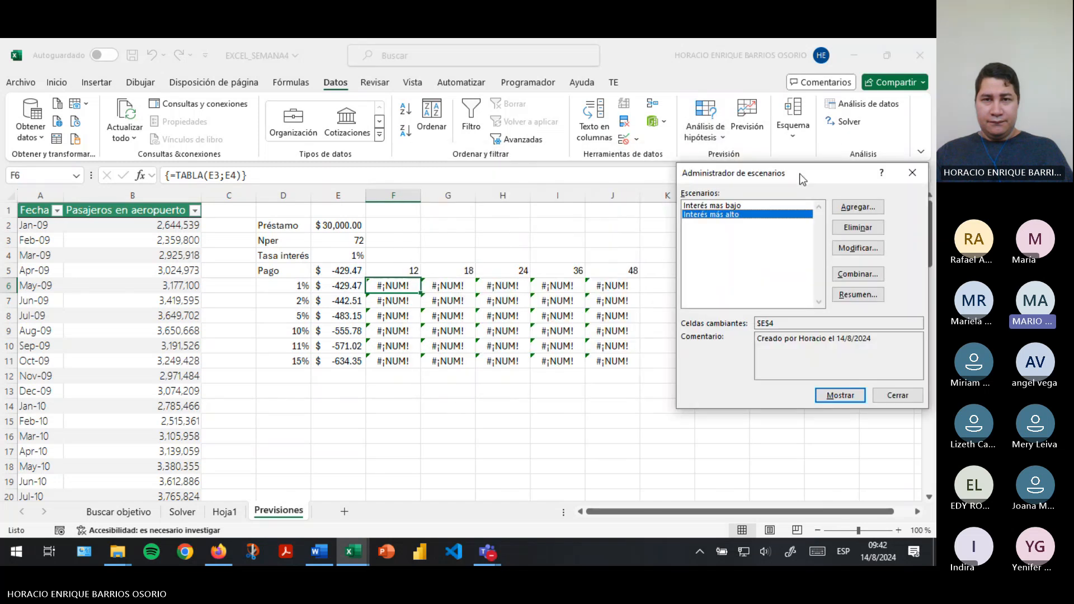
pyautogui.click(832, 397)
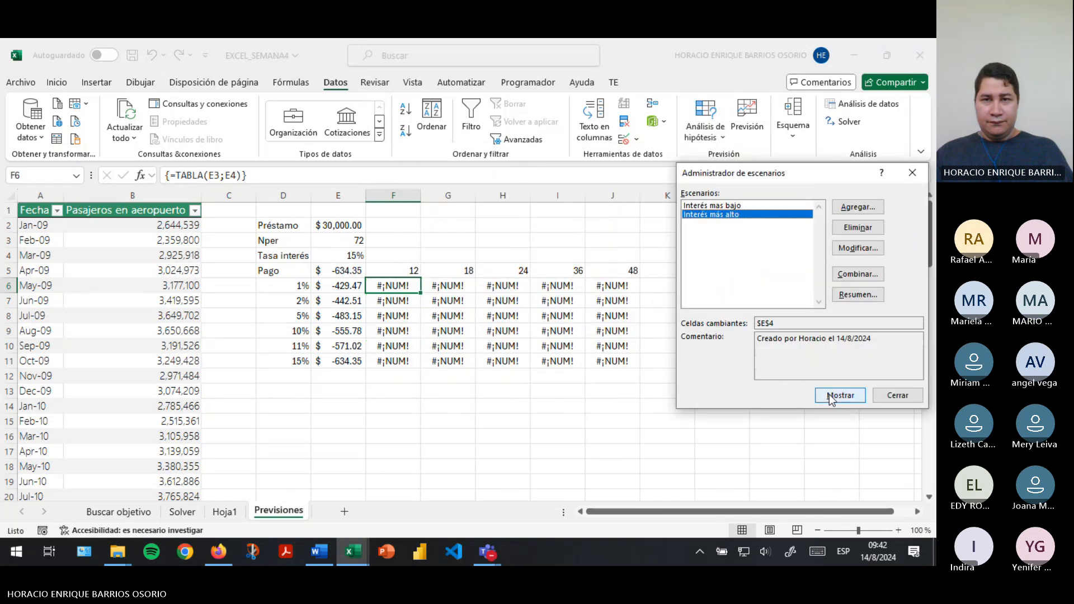
pyautogui.click(715, 205)
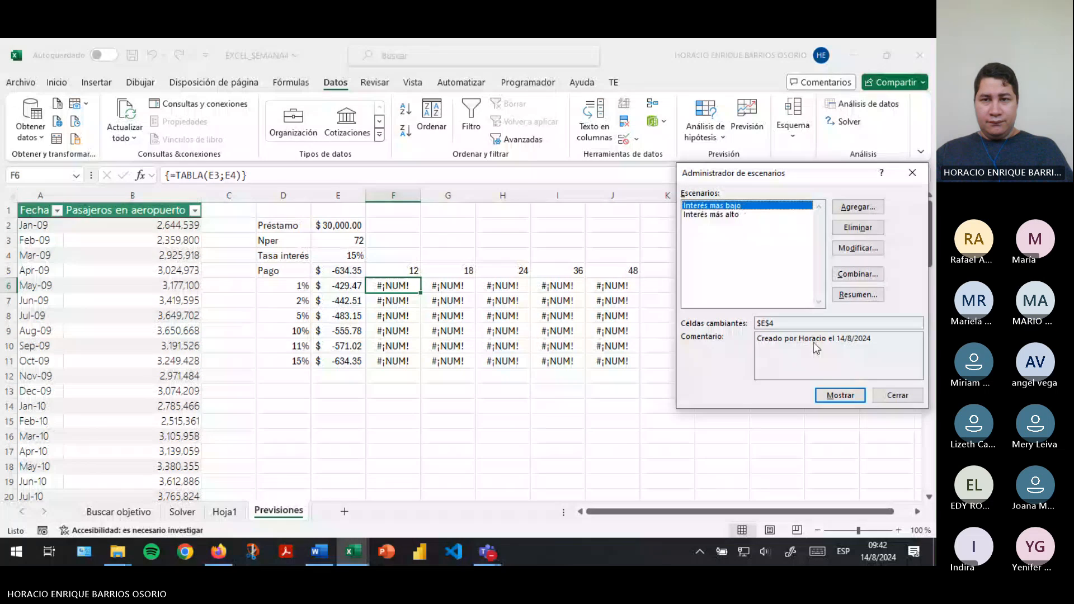
pyautogui.click(828, 393)
pyautogui.click(896, 395)
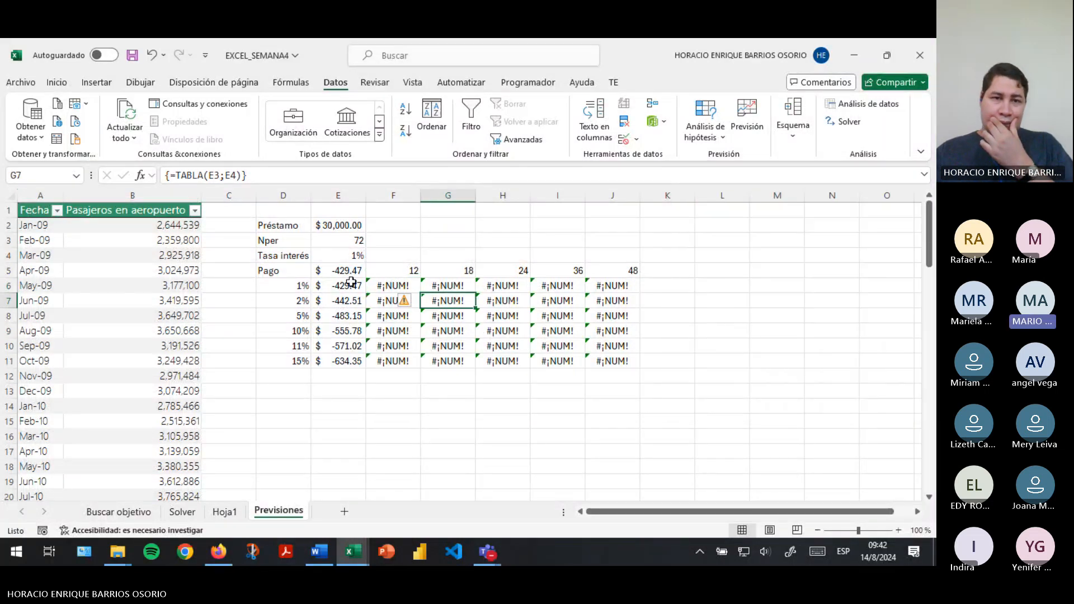
# Review the cell references in the PAGO formula of E6
pyautogui.click(348, 284)
pyautogui.click(267, 175)
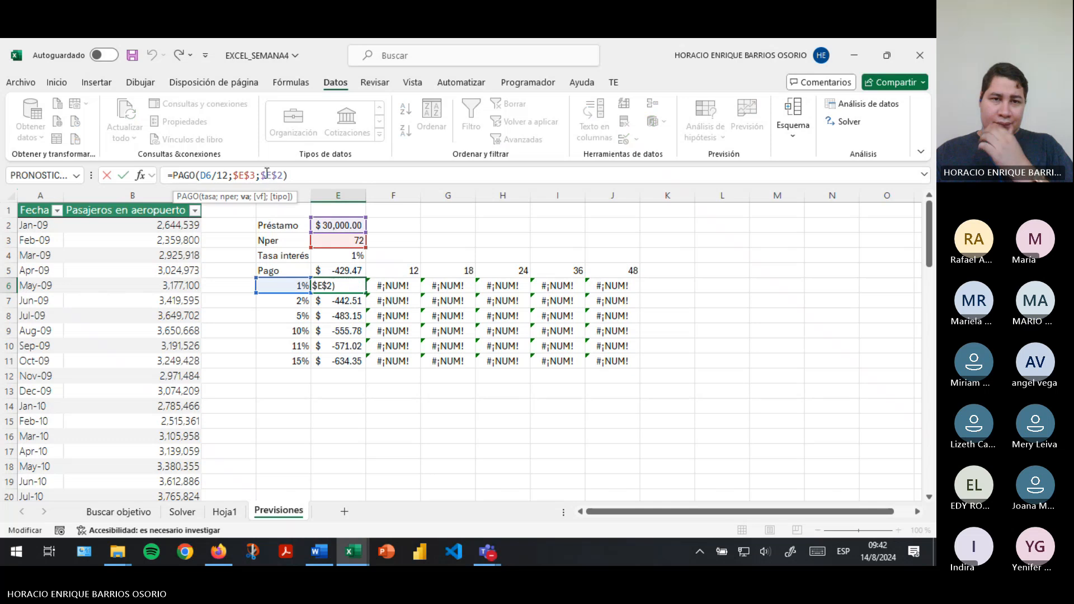
pyautogui.press('Return')
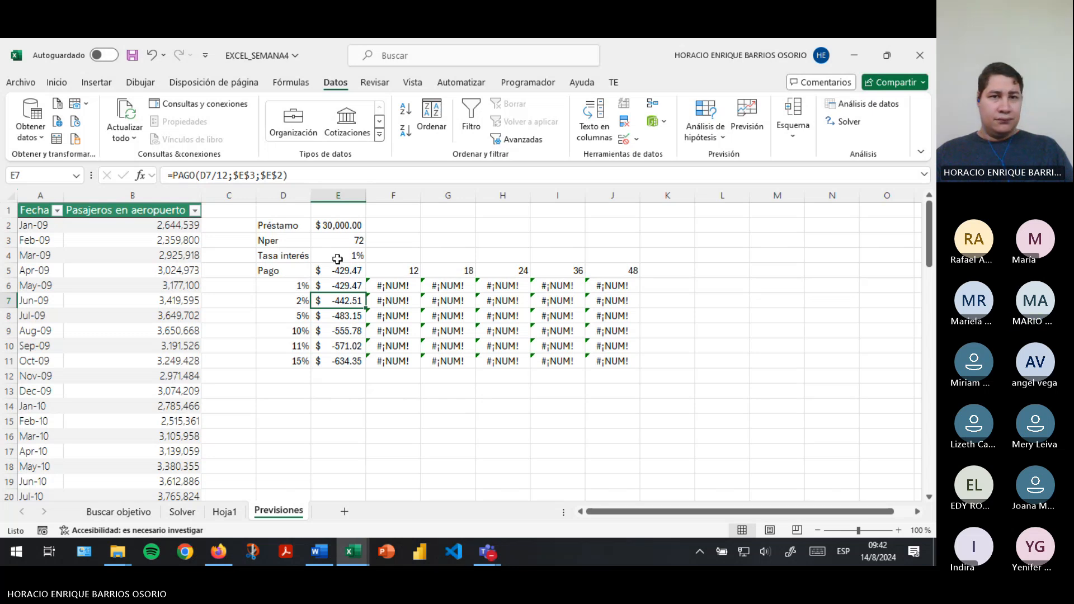
# Re-enter 1% as the Tasa interés value in E4
pyautogui.click(341, 238)
pyautogui.click(321, 255)
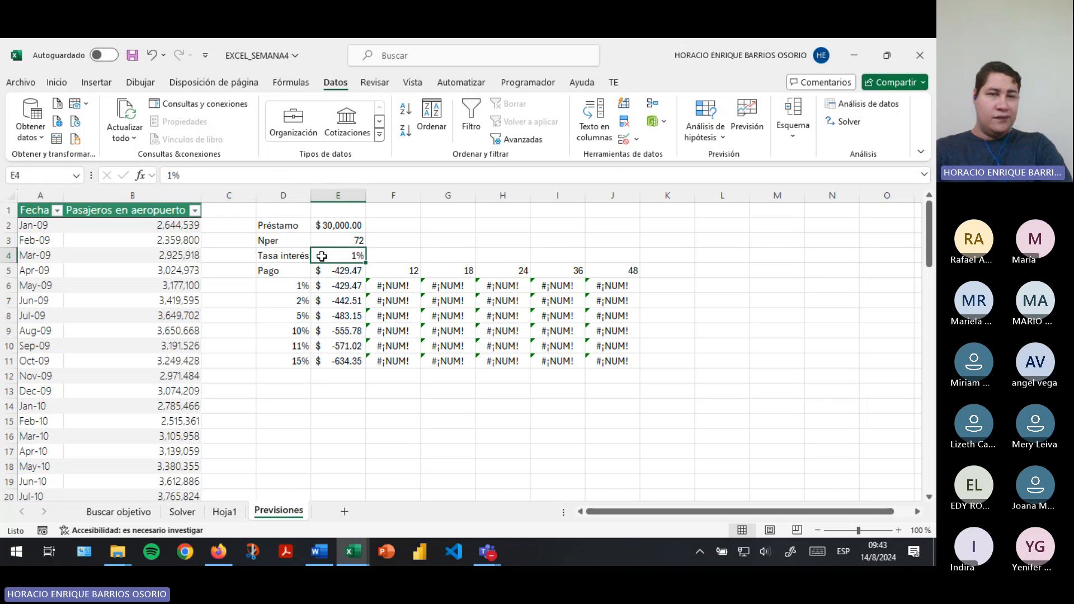
pyautogui.write('+')
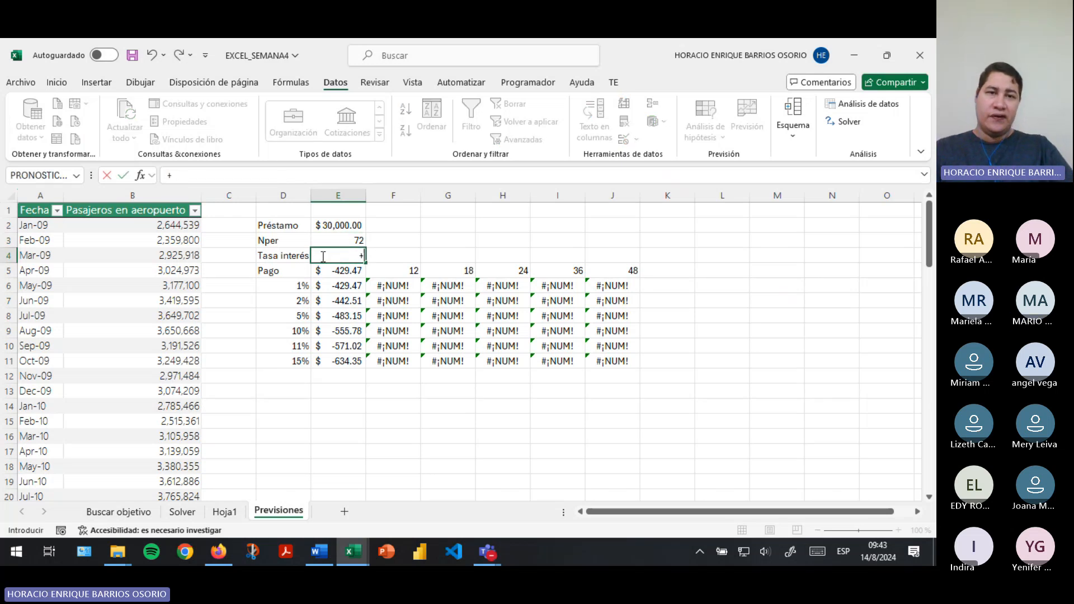
pyautogui.press('BackSpace')
pyautogui.write('1%')
pyautogui.press('Return')
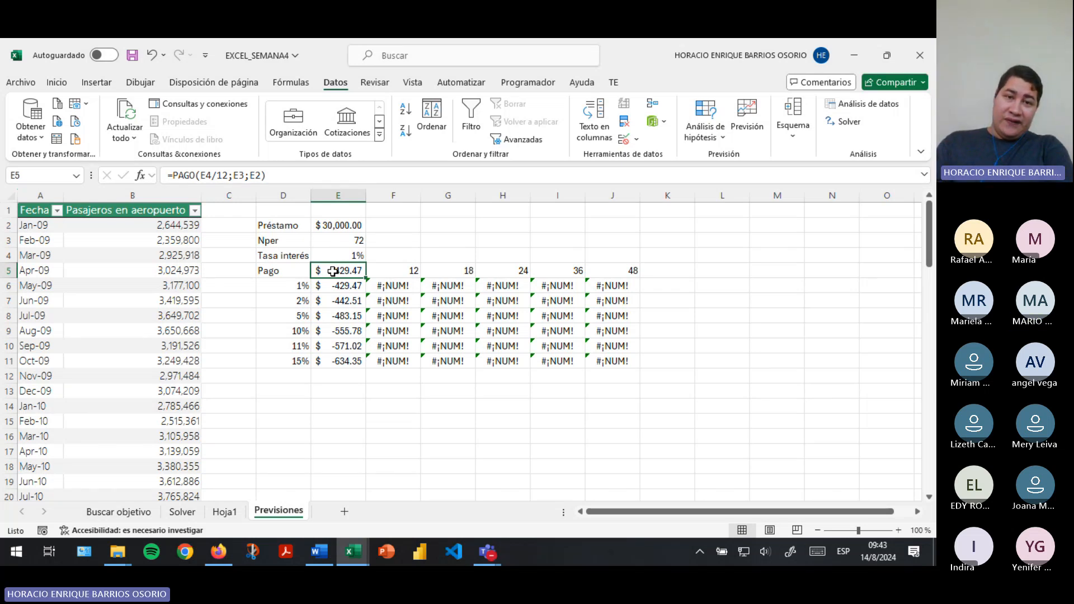
# Highlight the payments in E5:E11 and the grid block E7:J11 for review
pyautogui.moveTo(333, 272); pyautogui.dragTo(341, 362)
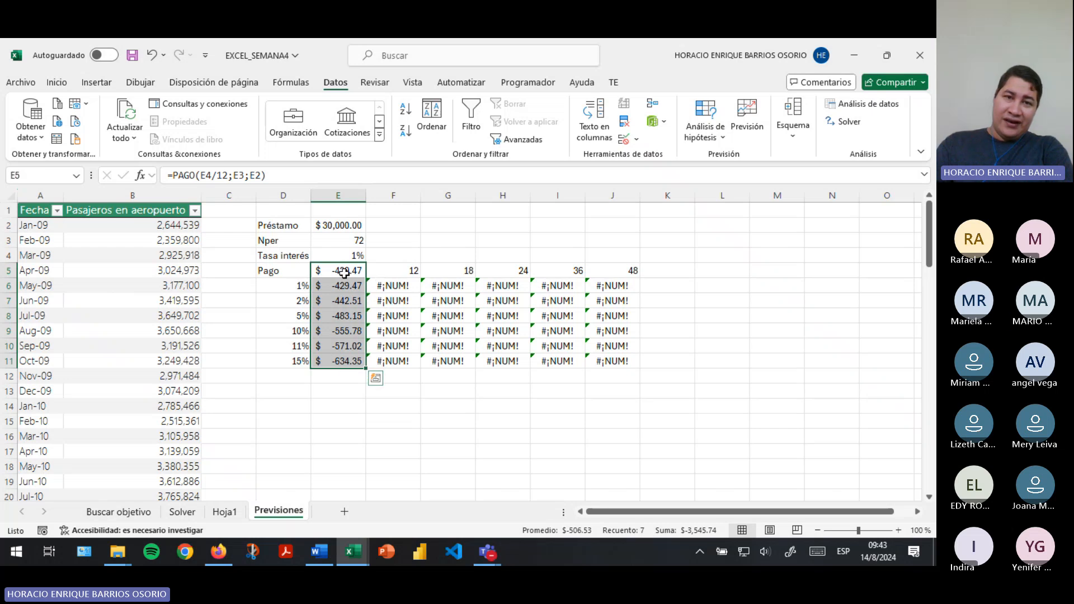
pyautogui.moveTo(338, 301); pyautogui.dragTo(596, 350)
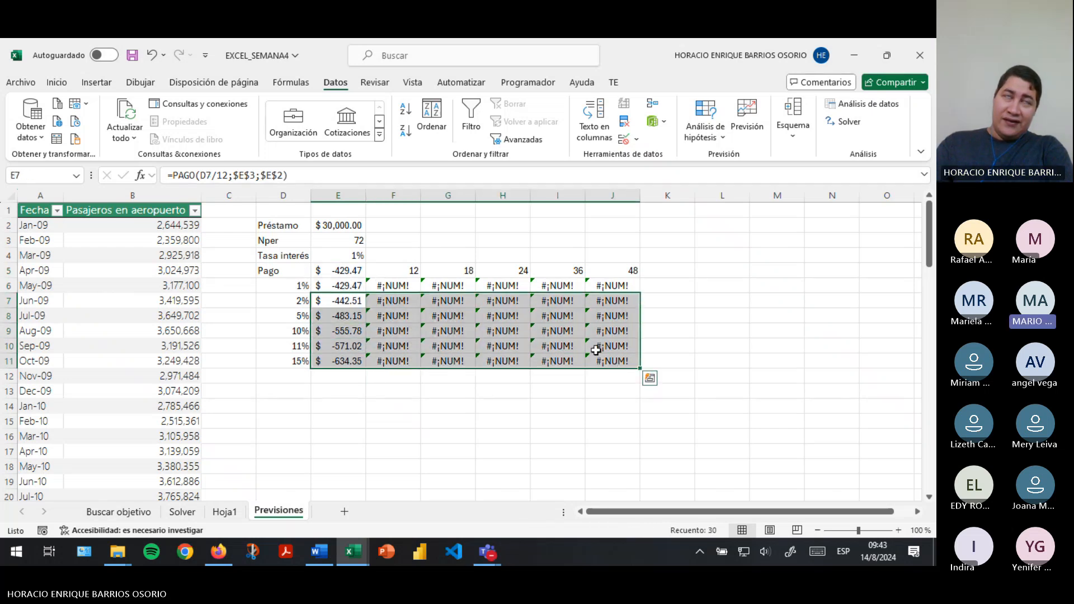
# Review the period headers in row 5, the PAGO formula in E5 and the table range E5:J11
pyautogui.click(556, 316)
pyautogui.moveTo(348, 270); pyautogui.dragTo(610, 271)
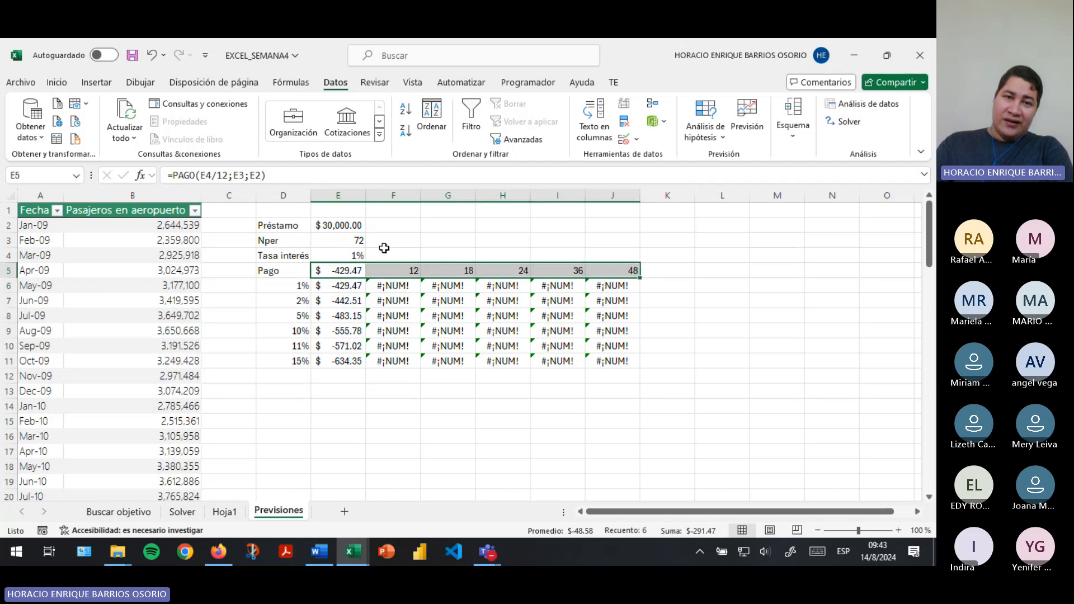
pyautogui.click(382, 272)
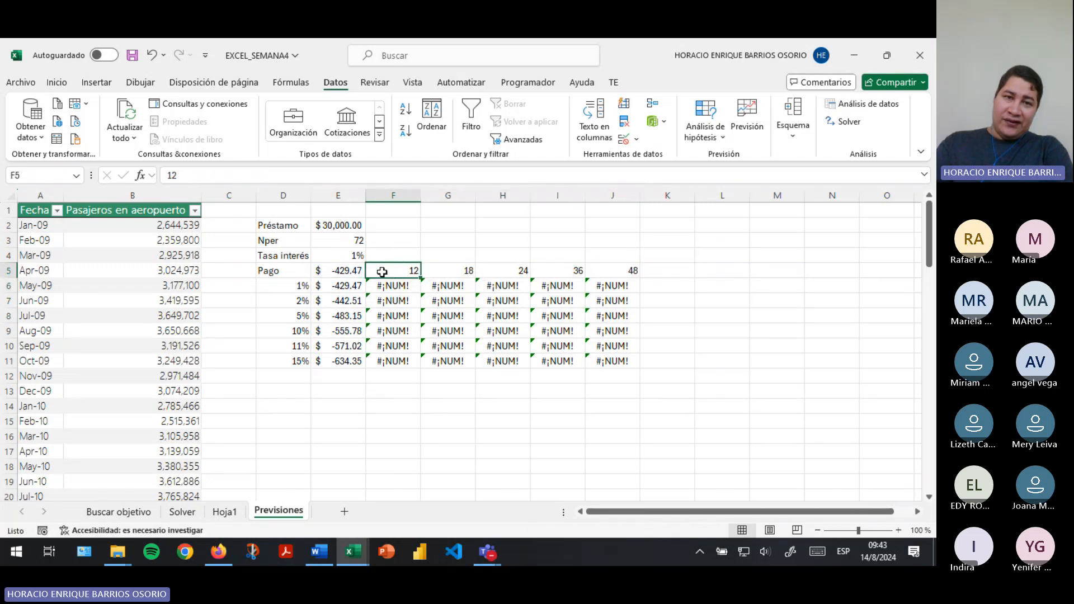
pyautogui.click(331, 270)
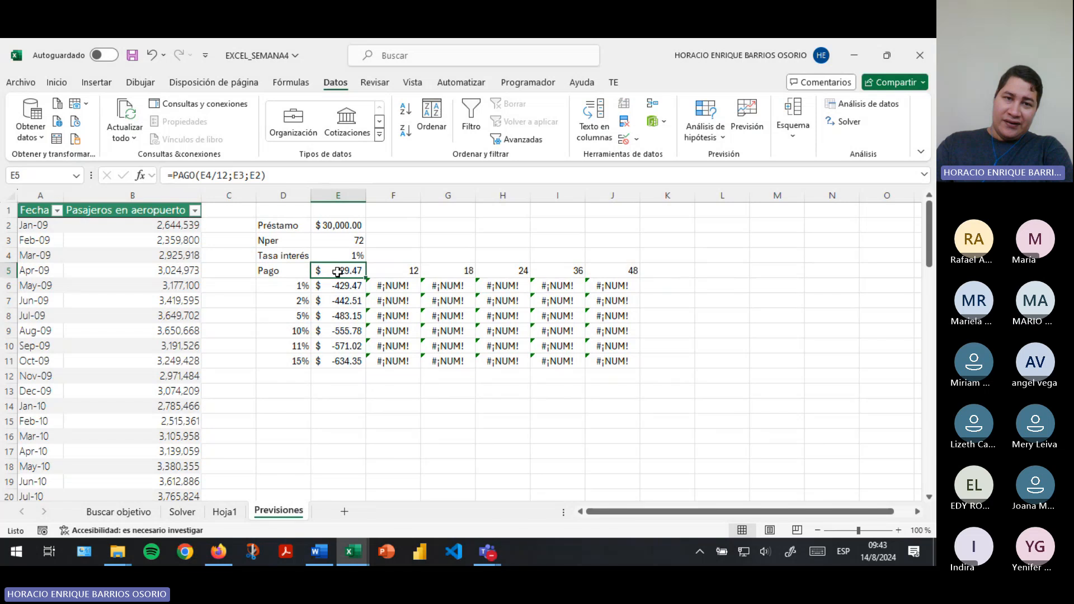
pyautogui.moveTo(337, 272); pyautogui.dragTo(609, 359)
pyautogui.click(600, 300)
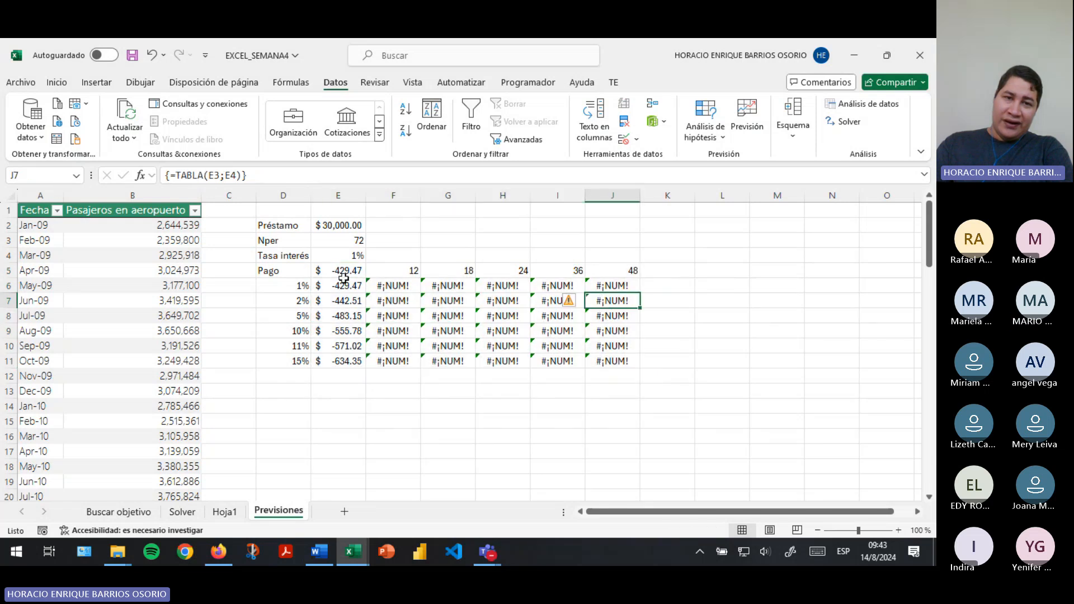
# Move the interest rates from D6:D11 into E6:E11, replacing the payment formulas there
pyautogui.moveTo(344, 284); pyautogui.dragTo(342, 361)
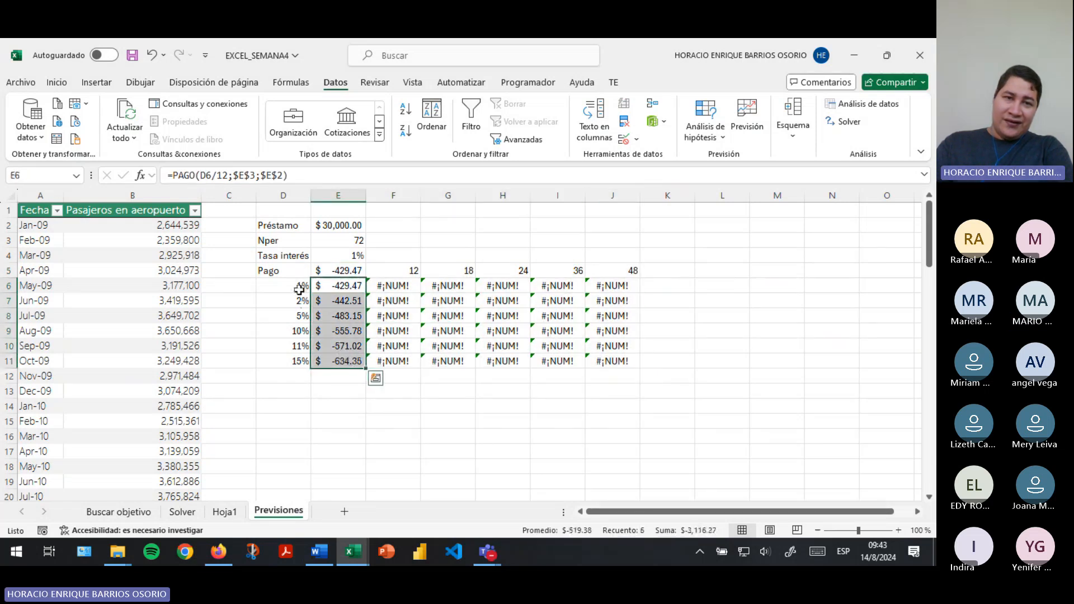
pyautogui.moveTo(299, 289); pyautogui.dragTo(330, 354)
pyautogui.click(391, 336)
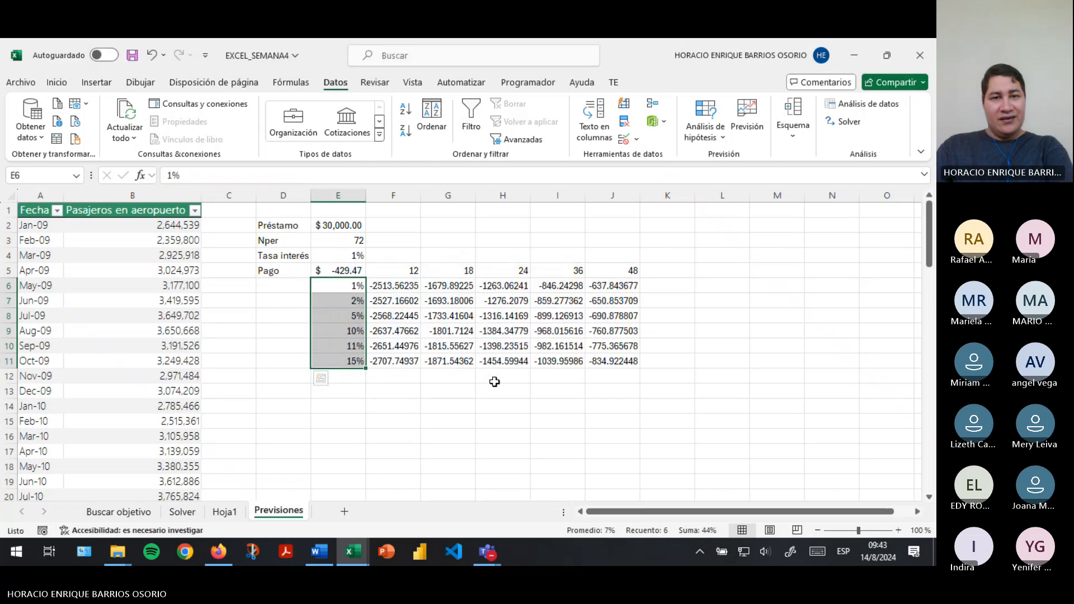
pyautogui.click(554, 421)
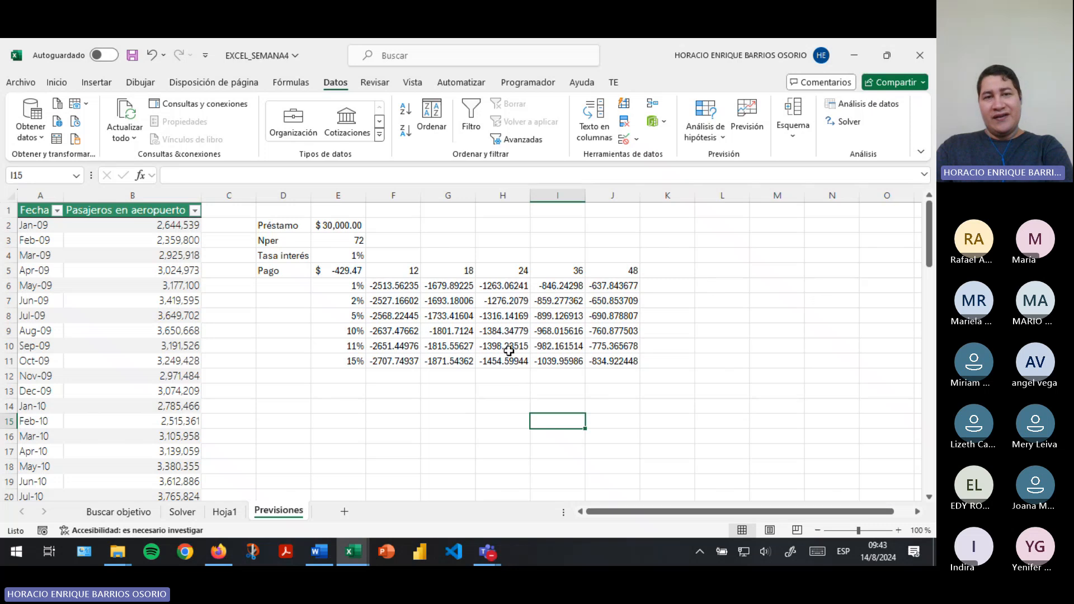
# Format the data table results F6:J11 as Contabilidad with the $ Español (Ecuador) symbol and 2 decimals
pyautogui.moveTo(417, 286); pyautogui.dragTo(621, 364)
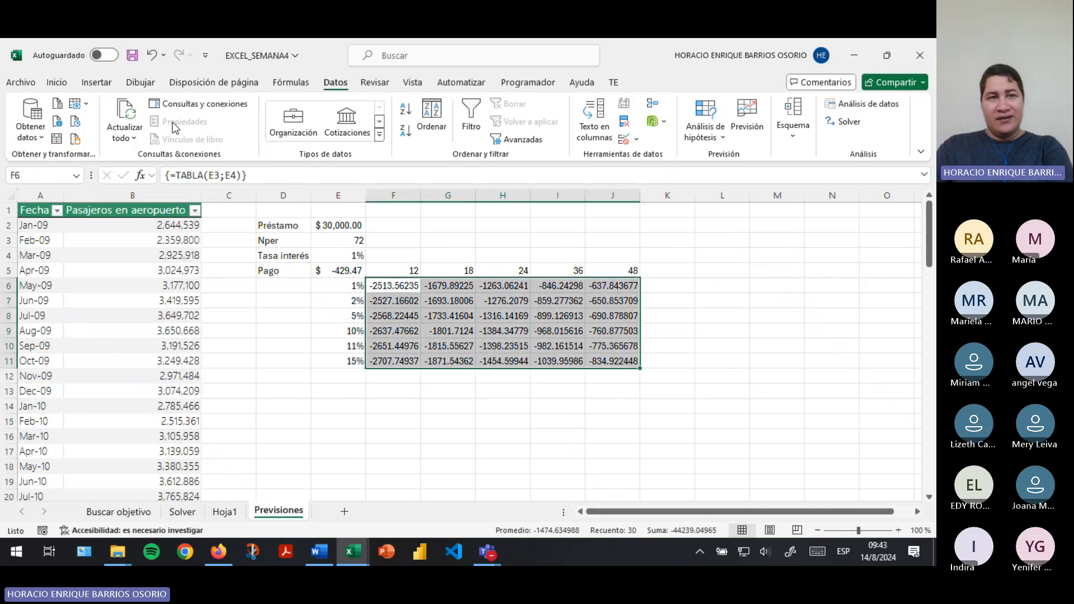
pyautogui.click(57, 82)
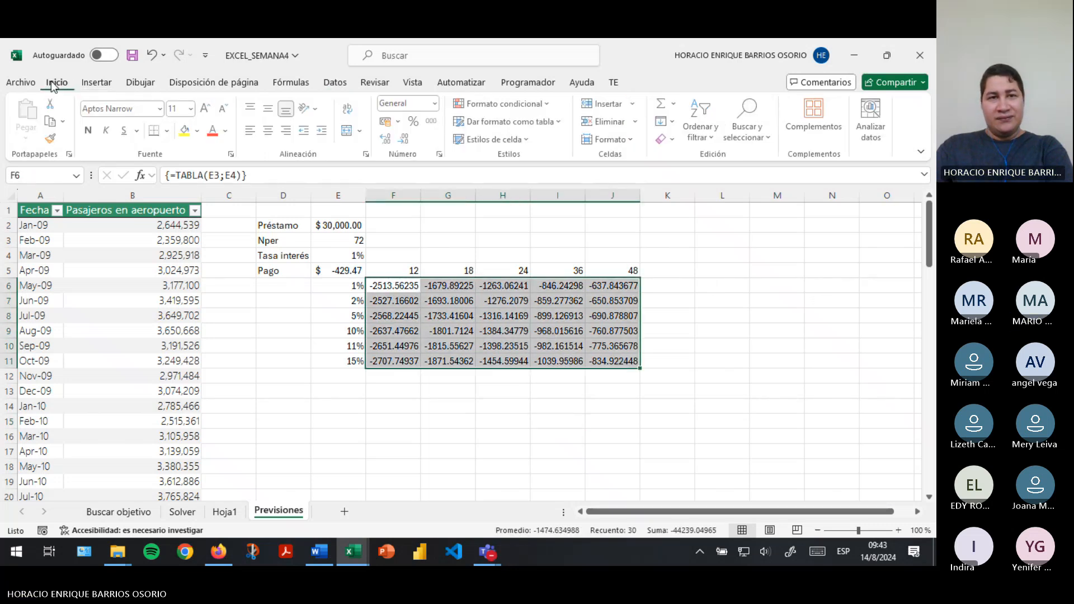
pyautogui.click(400, 122)
pyautogui.click(449, 254)
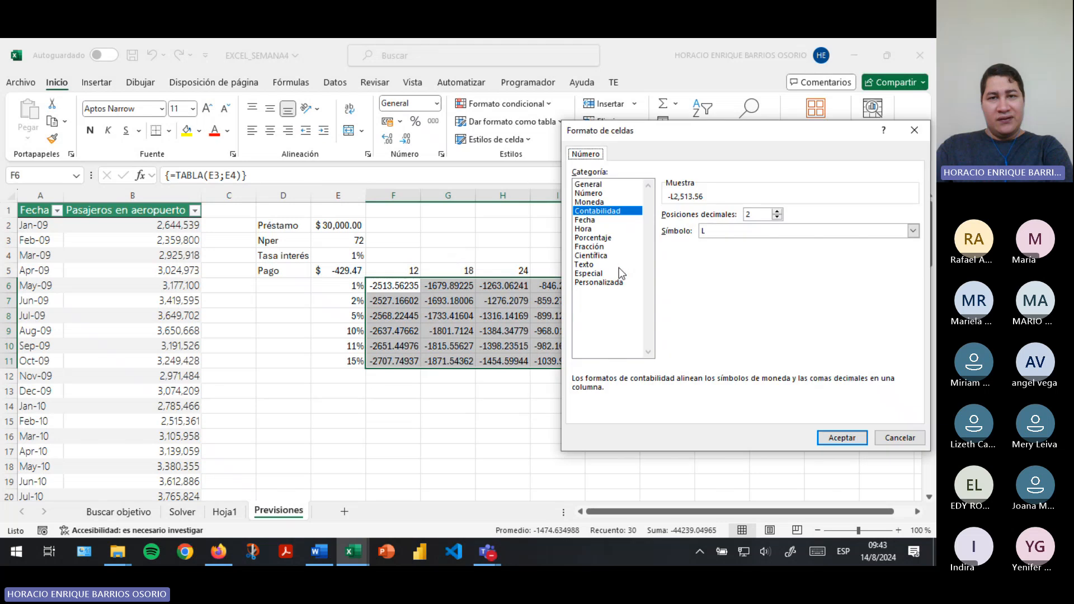
pyautogui.click(743, 231)
pyautogui.scroll(-3, 776, 363)
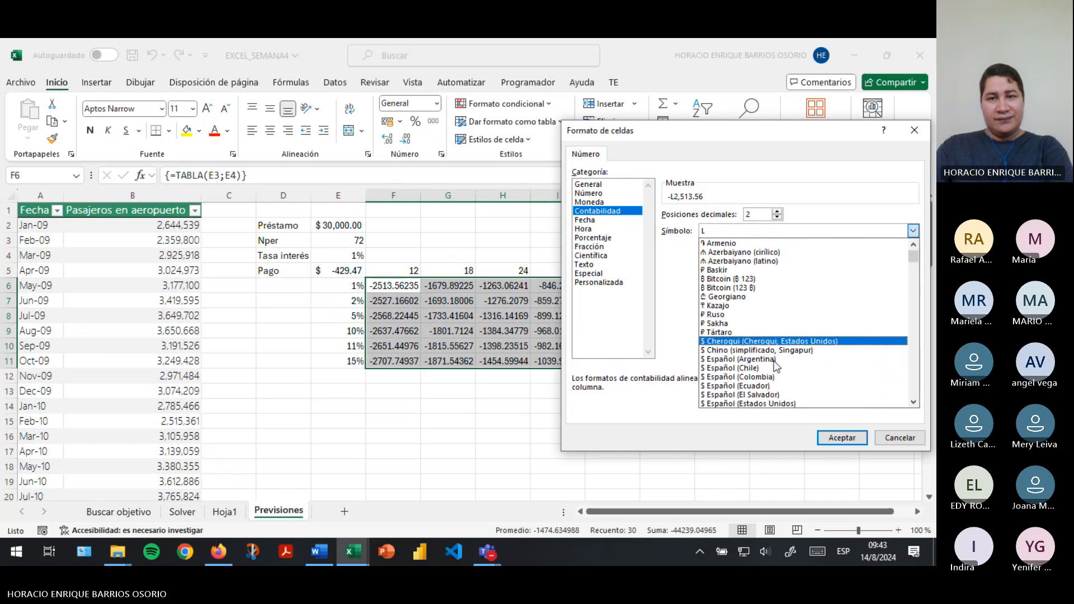
pyautogui.click(775, 387)
pyautogui.click(841, 437)
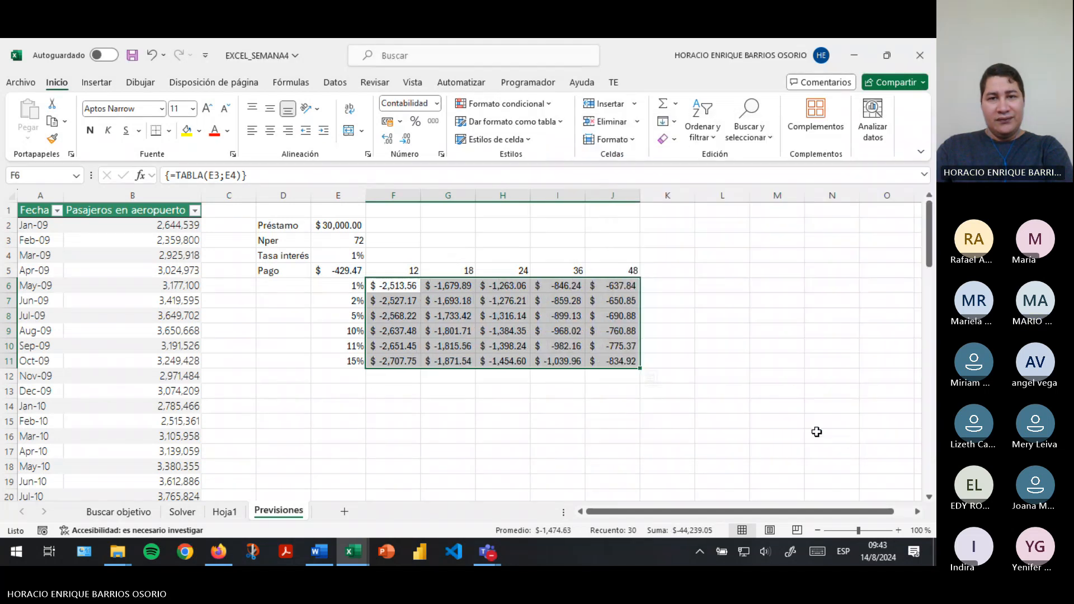
pyautogui.click(648, 398)
# Review the TABLA formula in G11, the PAGO formula in E5, the hypothesis analysis options and the range E5:J11
pyautogui.click(460, 357)
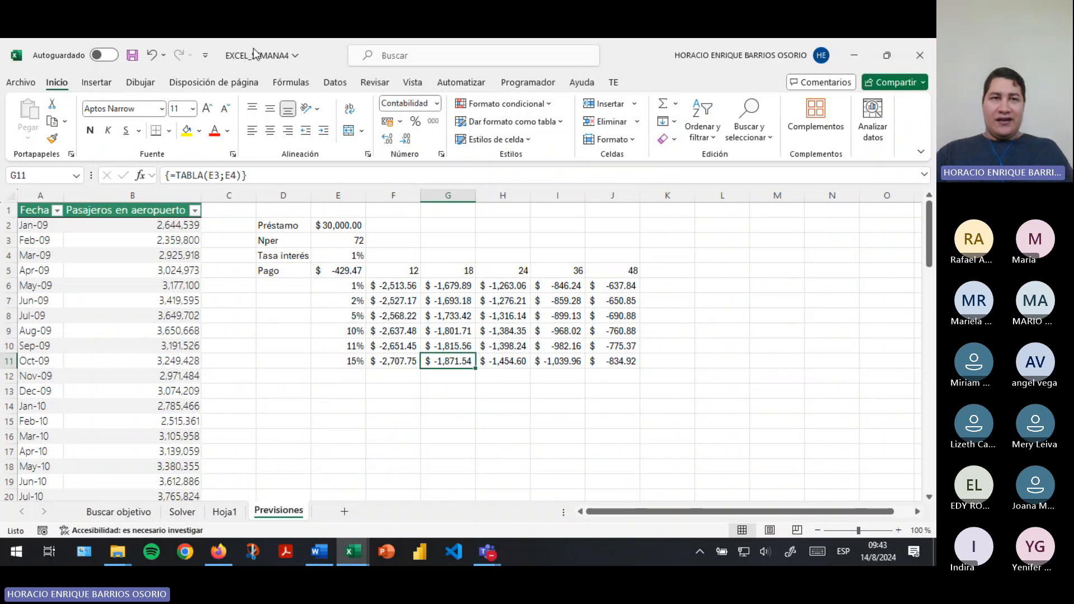
pyautogui.click(106, 84)
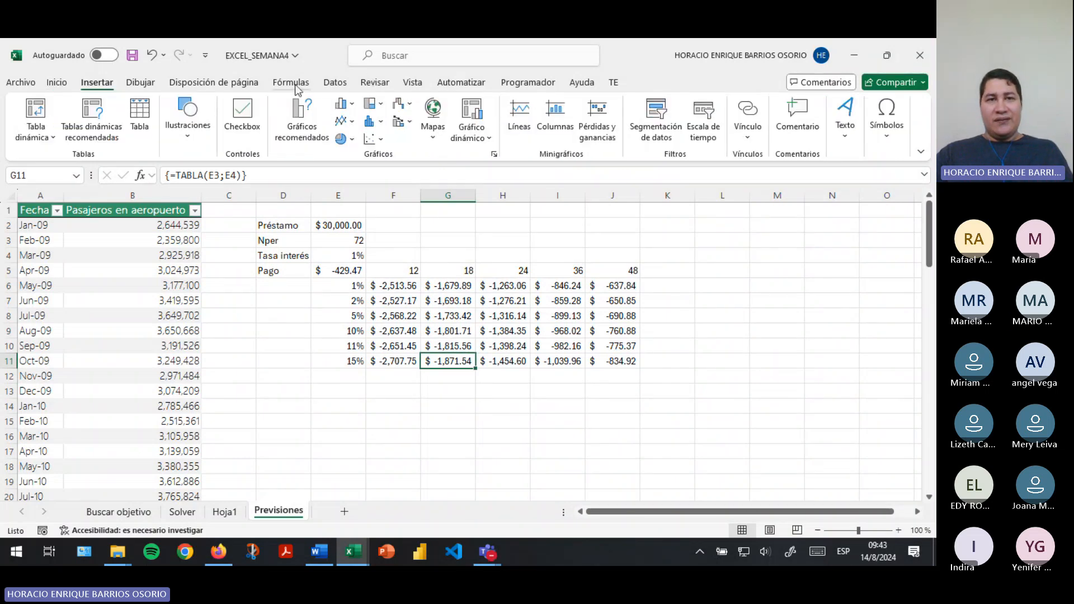
pyautogui.click(335, 82)
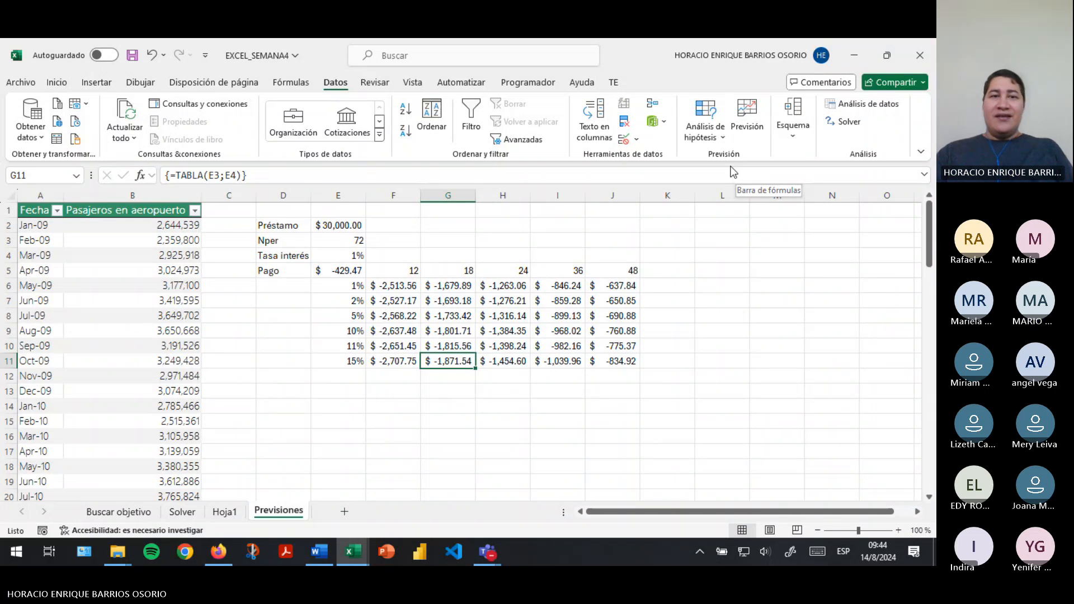
pyautogui.click(350, 273)
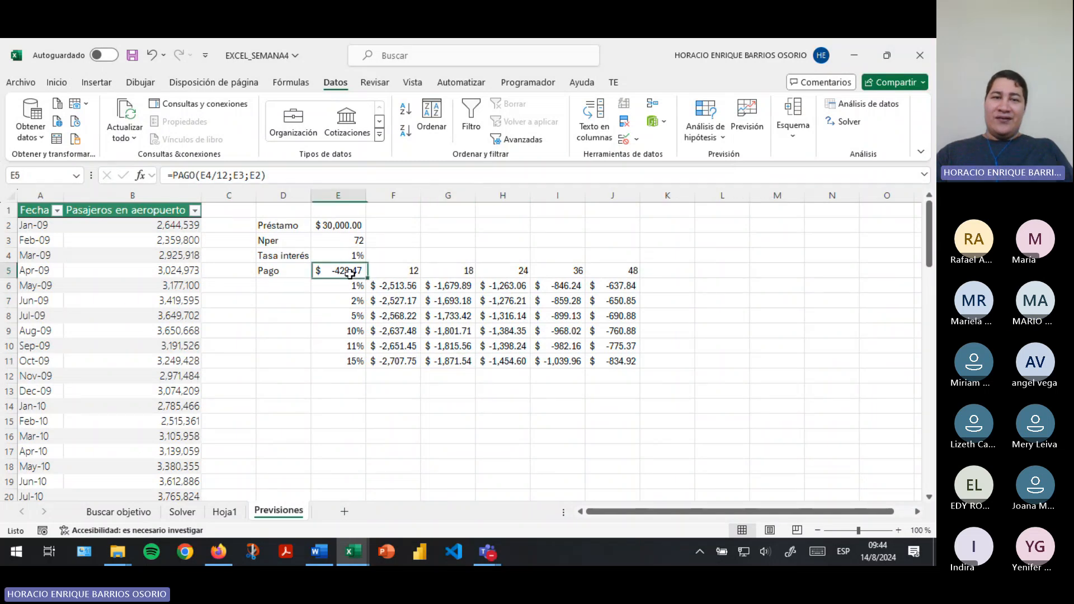
pyautogui.click(714, 142)
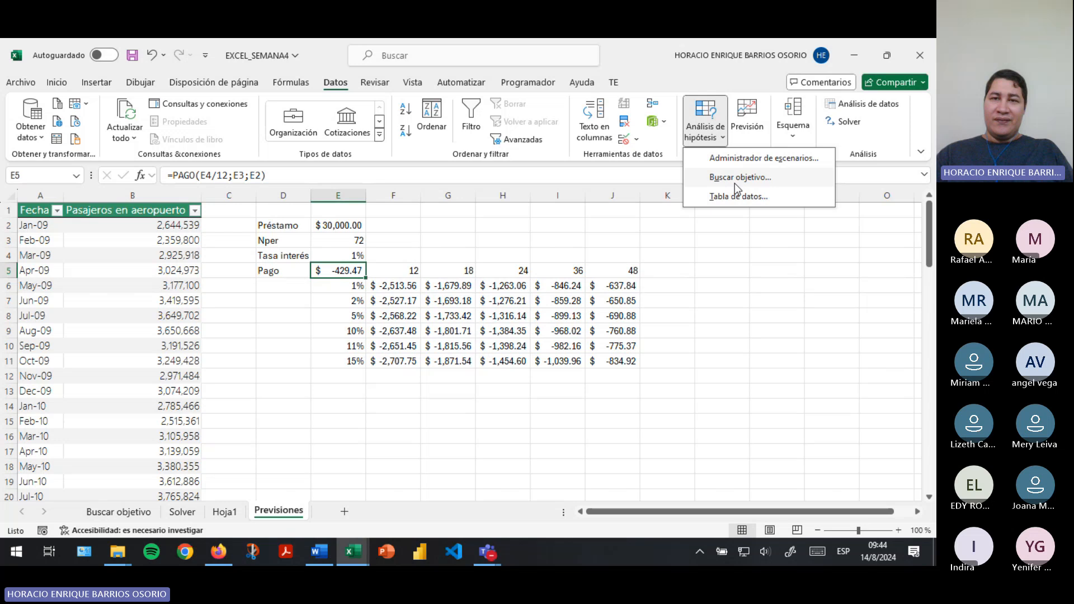
pyautogui.click(192, 383)
pyautogui.moveTo(338, 271); pyautogui.dragTo(609, 360)
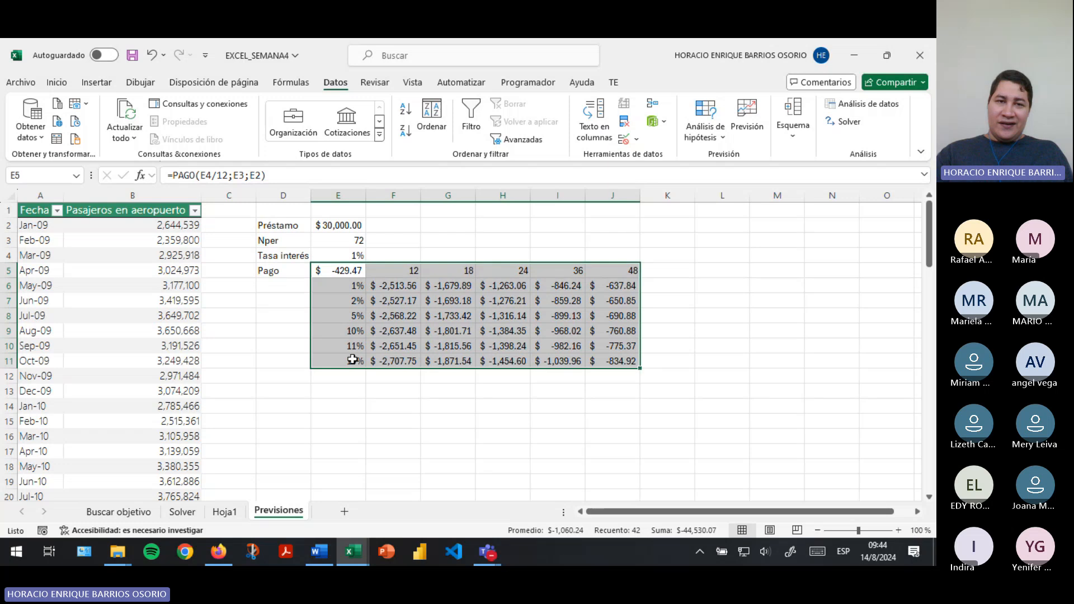
# Add 72 as a further period in K5 and clear the data table results from F6:J11
pyautogui.click(665, 271)
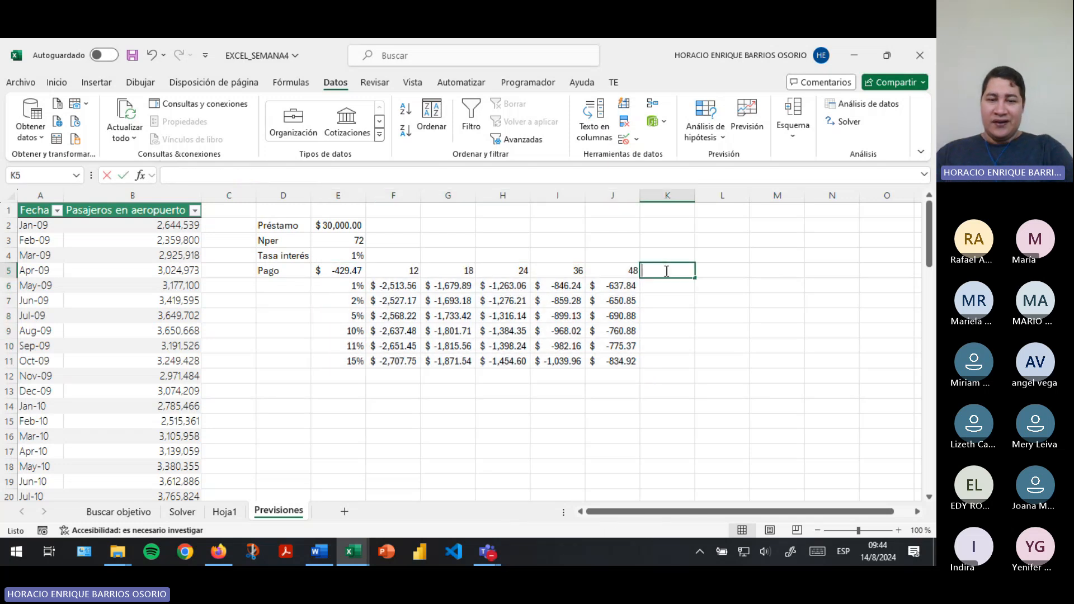
pyautogui.write('72')
pyautogui.press('Return')
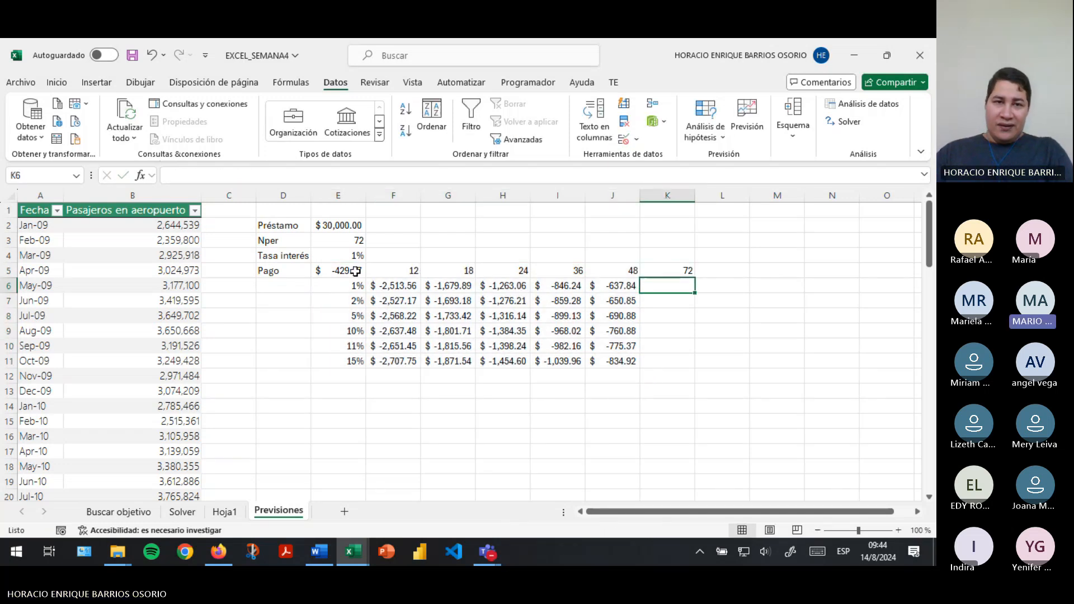
pyautogui.moveTo(563, 334); pyautogui.dragTo(615, 359)
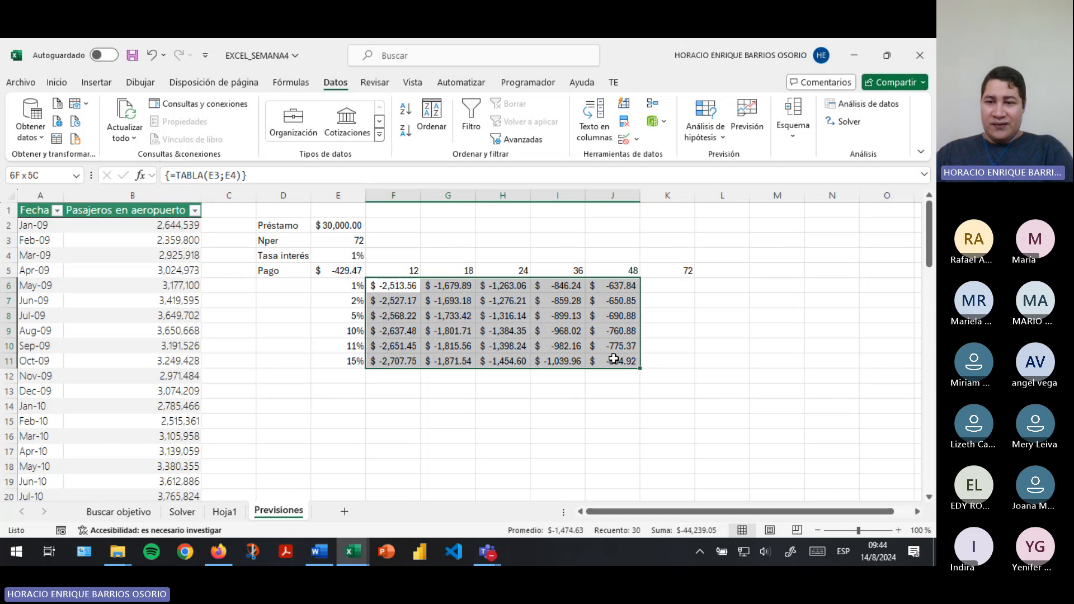
pyautogui.press('Delete')
pyautogui.click(599, 348)
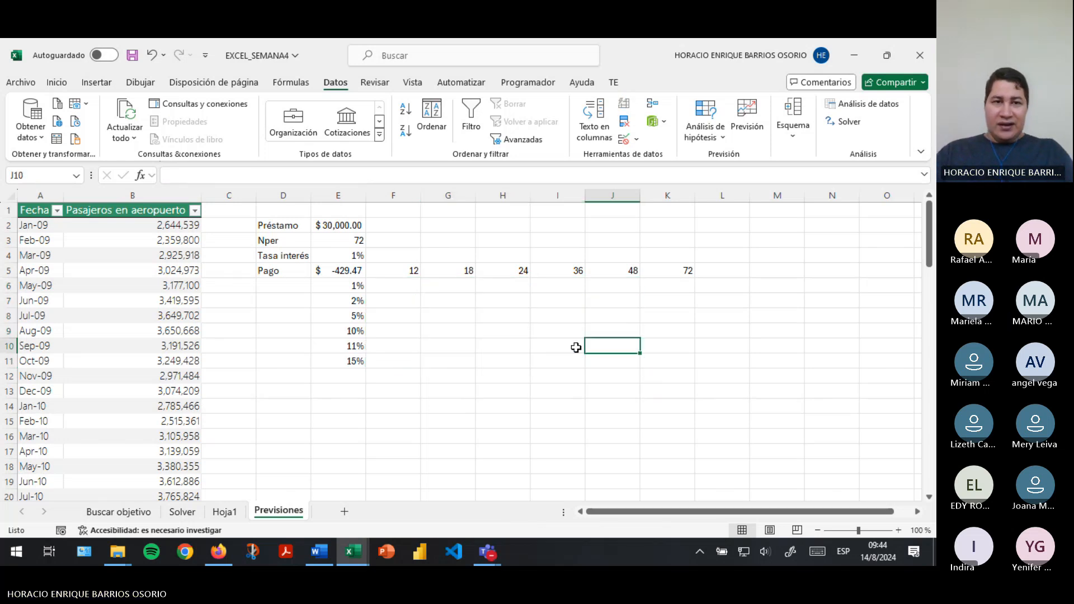
# Review the table layout: the payment formula in E5, rates E6:E11, periods F5:K5, and input cells Nper and Tasa interés
pyautogui.click(349, 271)
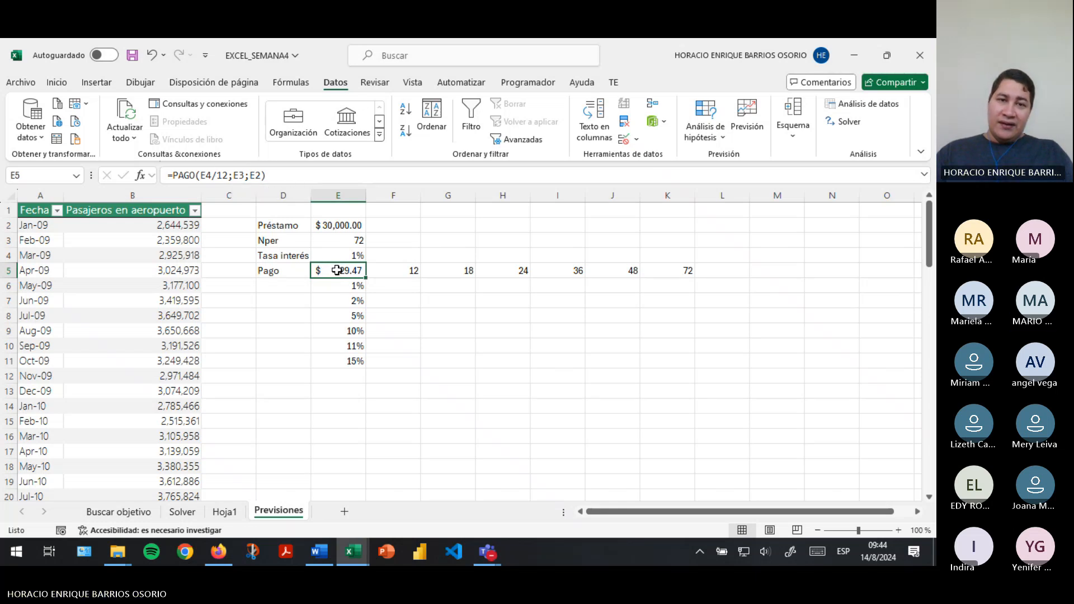
pyautogui.moveTo(358, 290); pyautogui.dragTo(357, 361)
pyautogui.click(418, 272)
pyautogui.moveTo(419, 273); pyautogui.dragTo(653, 274)
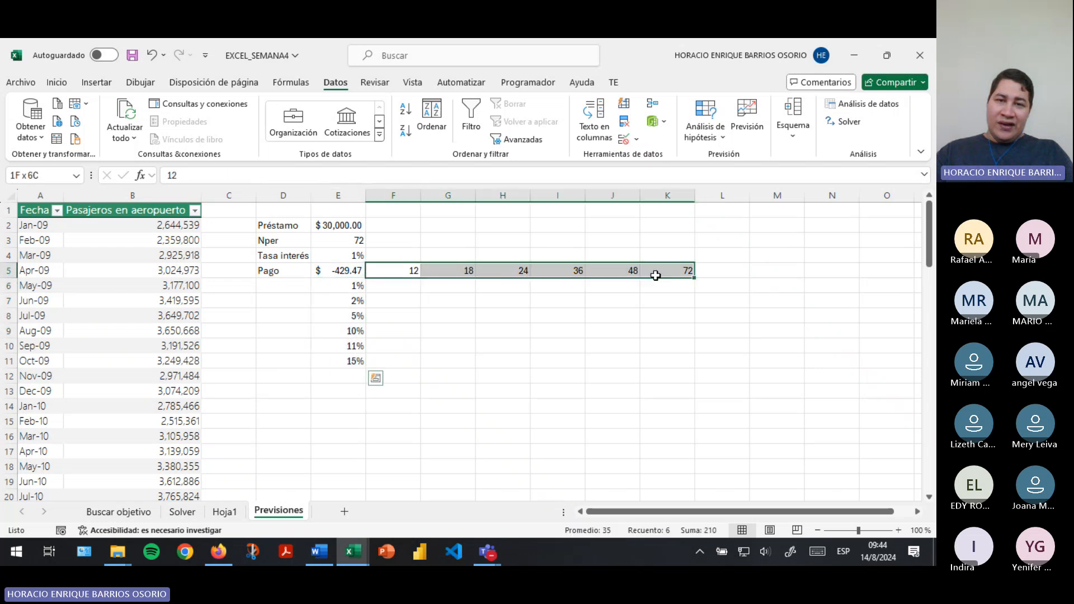
pyautogui.moveTo(433, 271); pyautogui.dragTo(652, 270)
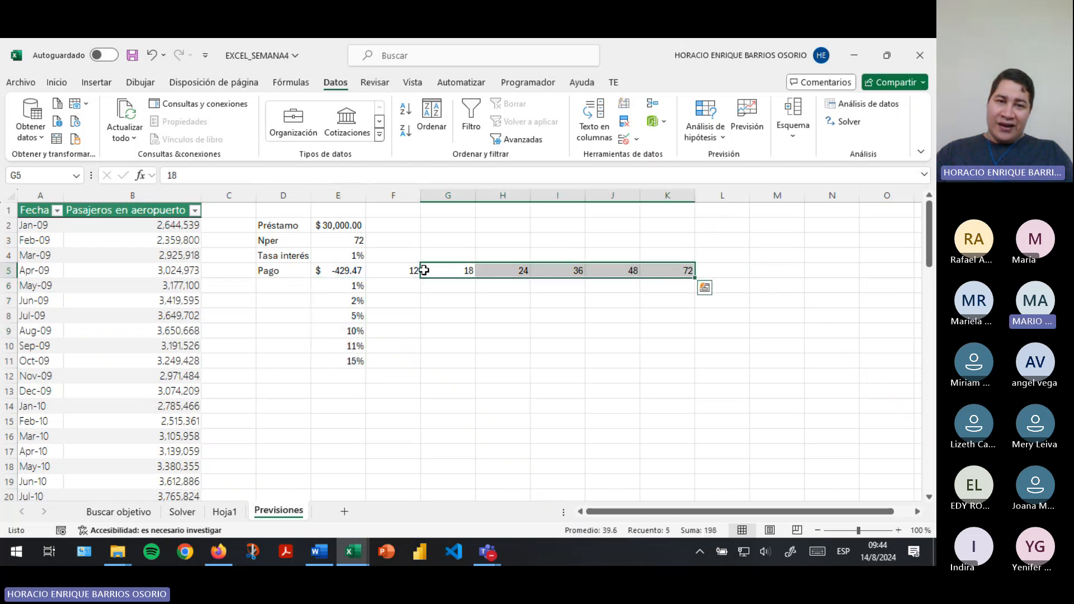
pyautogui.moveTo(413, 270); pyautogui.dragTo(669, 271)
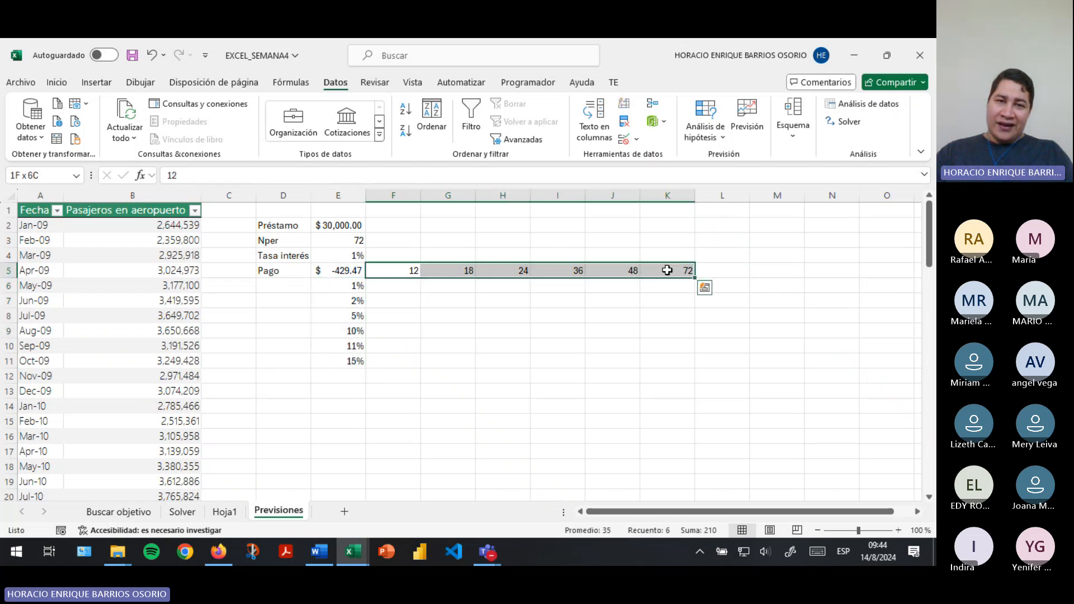
pyautogui.click(376, 270)
pyautogui.click(335, 239)
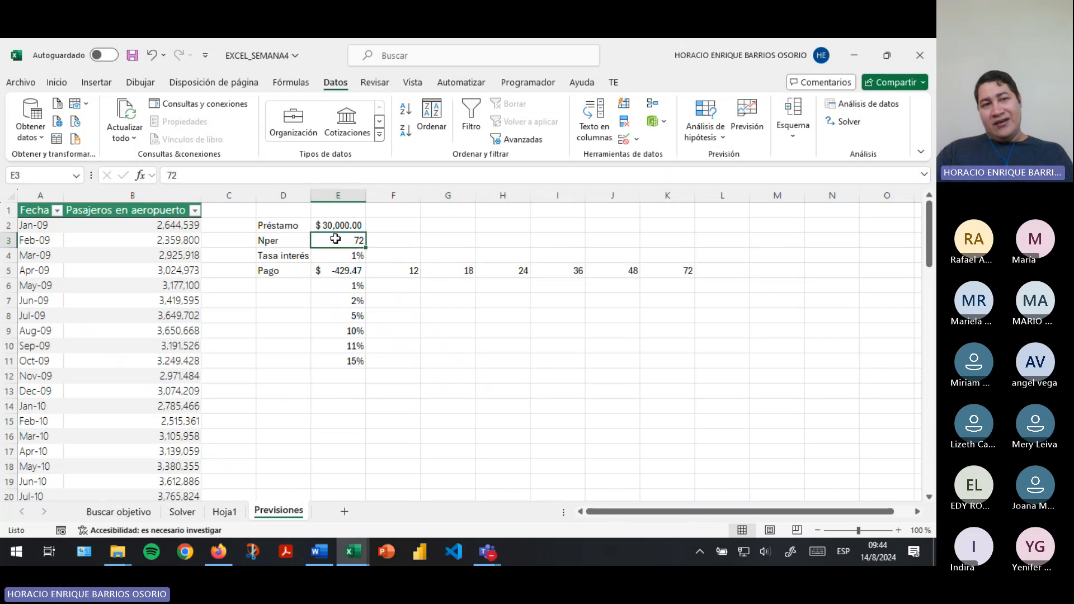
pyautogui.click(337, 253)
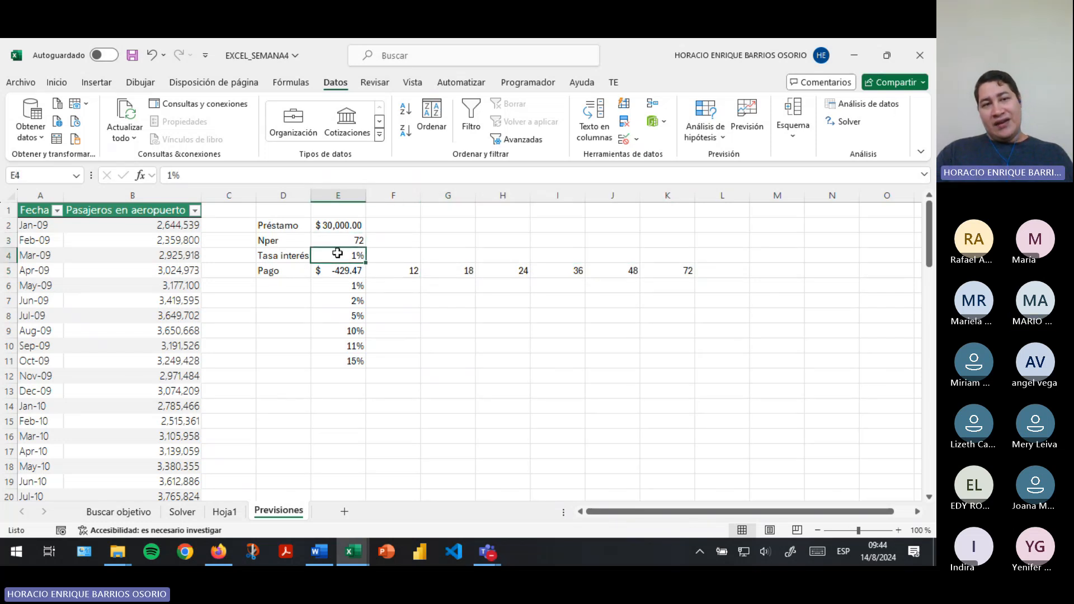
# Create a two-variable data table over E5:K11 with row input cell $E$3 and column input cell $E$4
pyautogui.moveTo(346, 272); pyautogui.dragTo(680, 363)
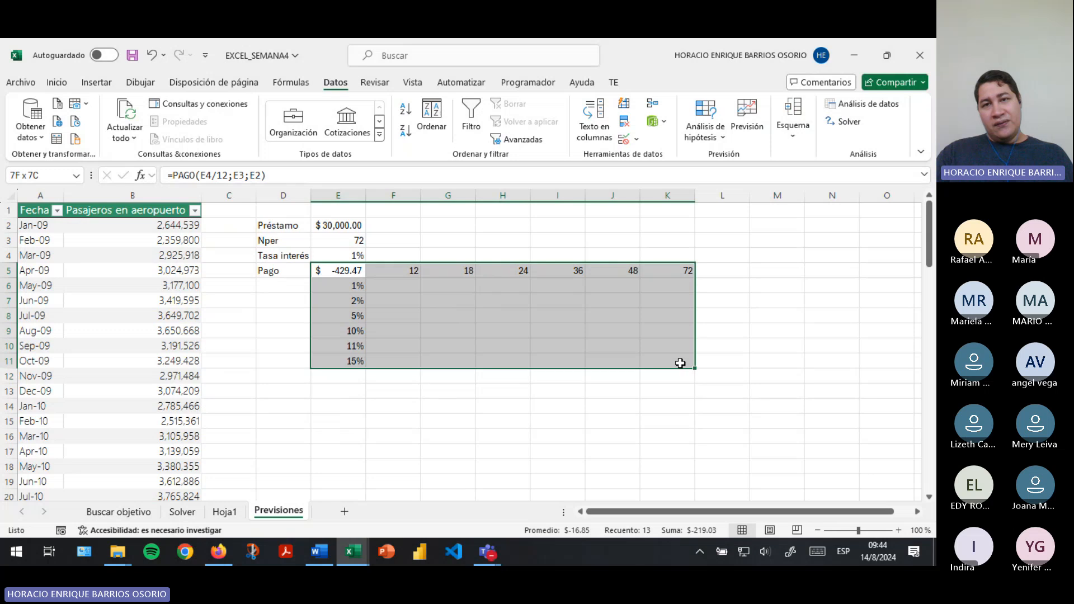
pyautogui.click(722, 136)
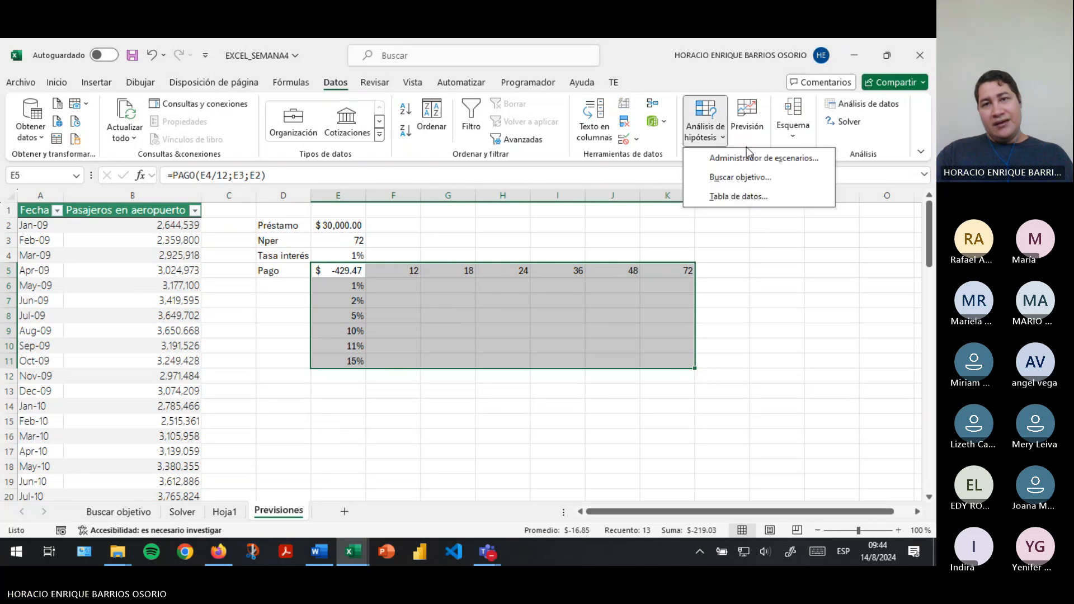
pyautogui.click(749, 198)
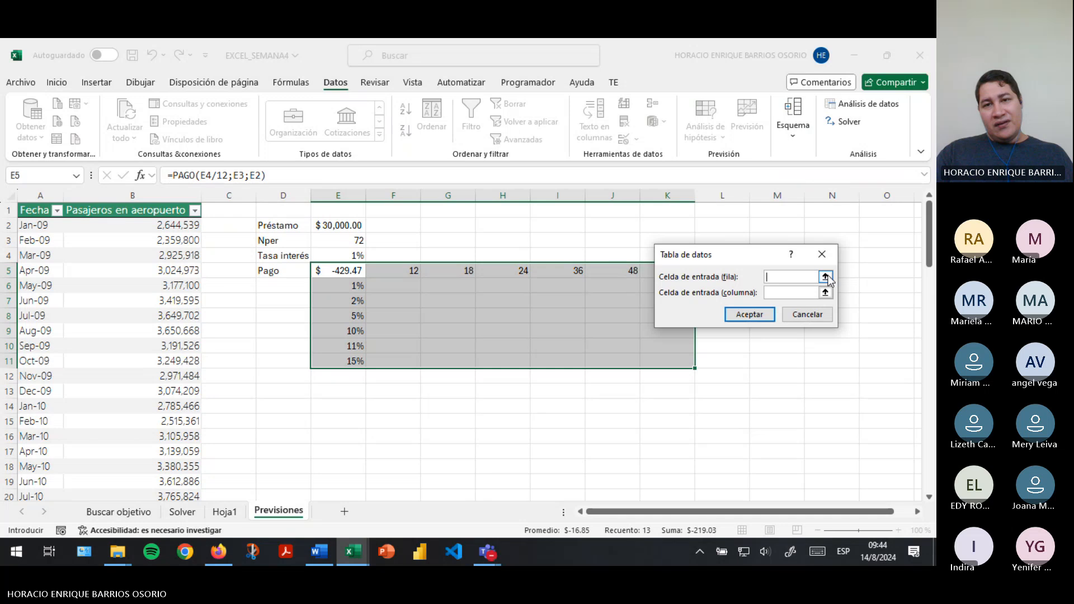
pyautogui.click(825, 277)
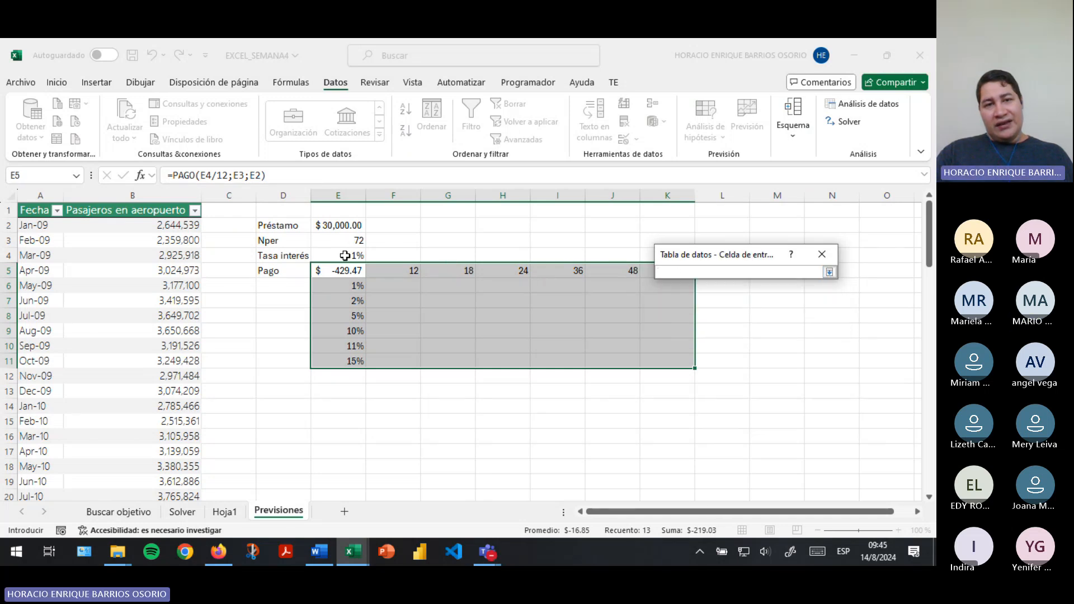
pyautogui.moveTo(746, 255); pyautogui.dragTo(745, 315)
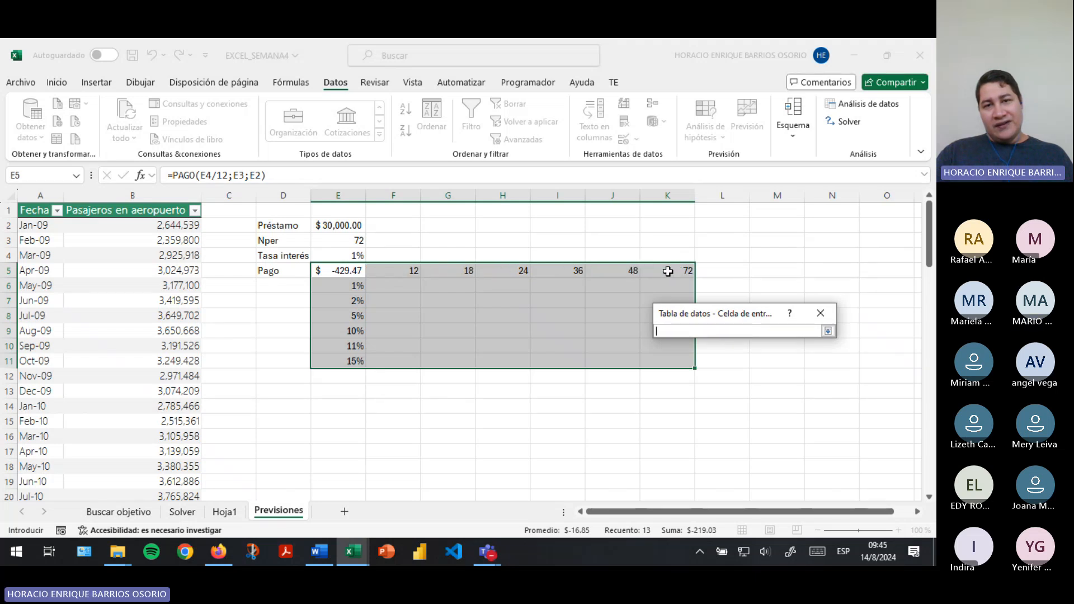
pyautogui.click(346, 239)
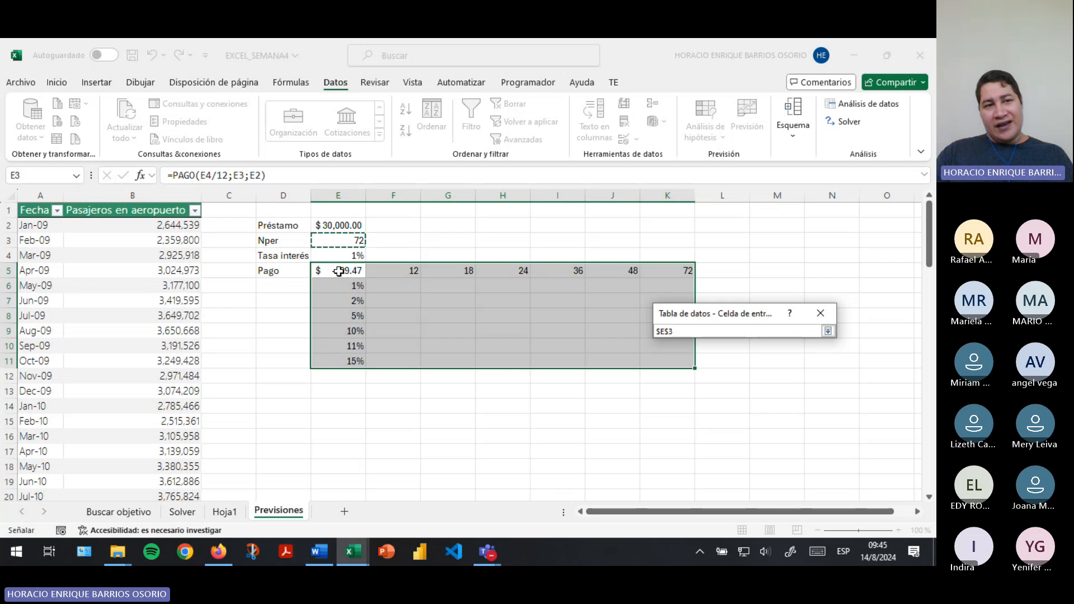
pyautogui.click(827, 331)
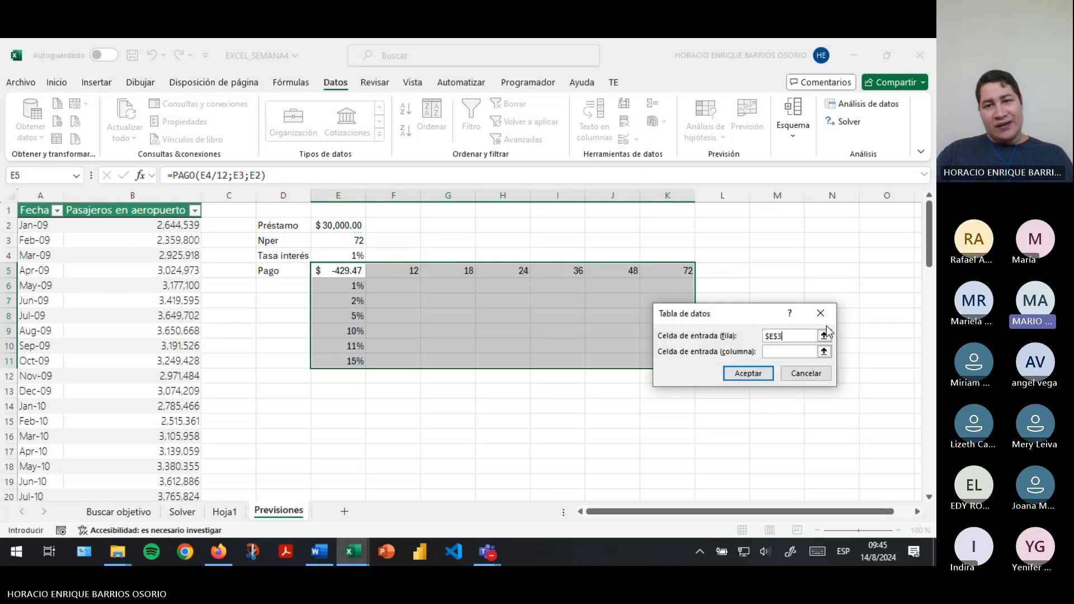
pyautogui.click(824, 351)
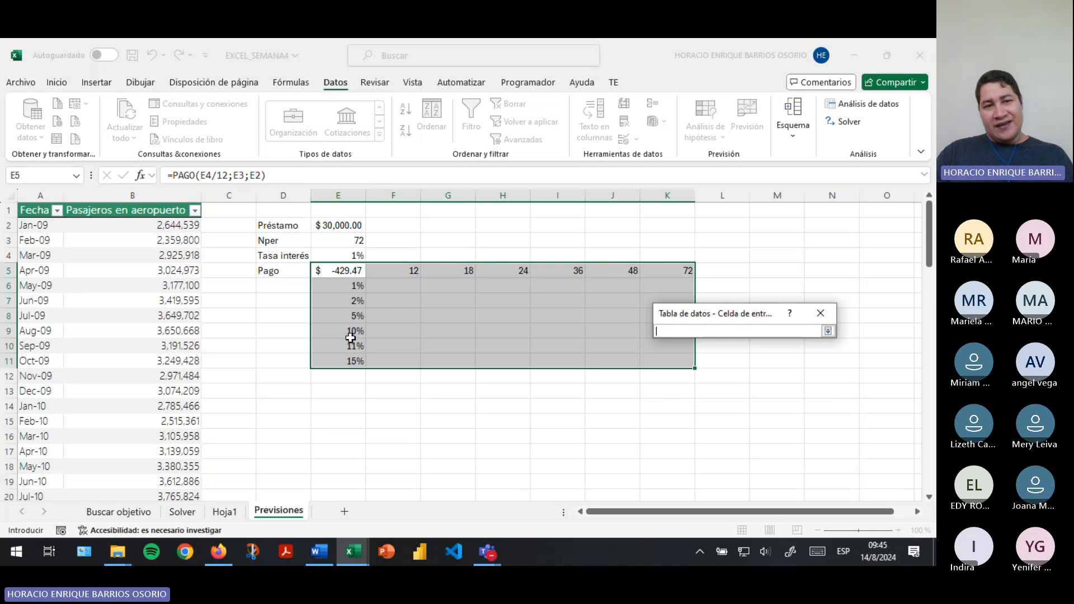
pyautogui.click(350, 258)
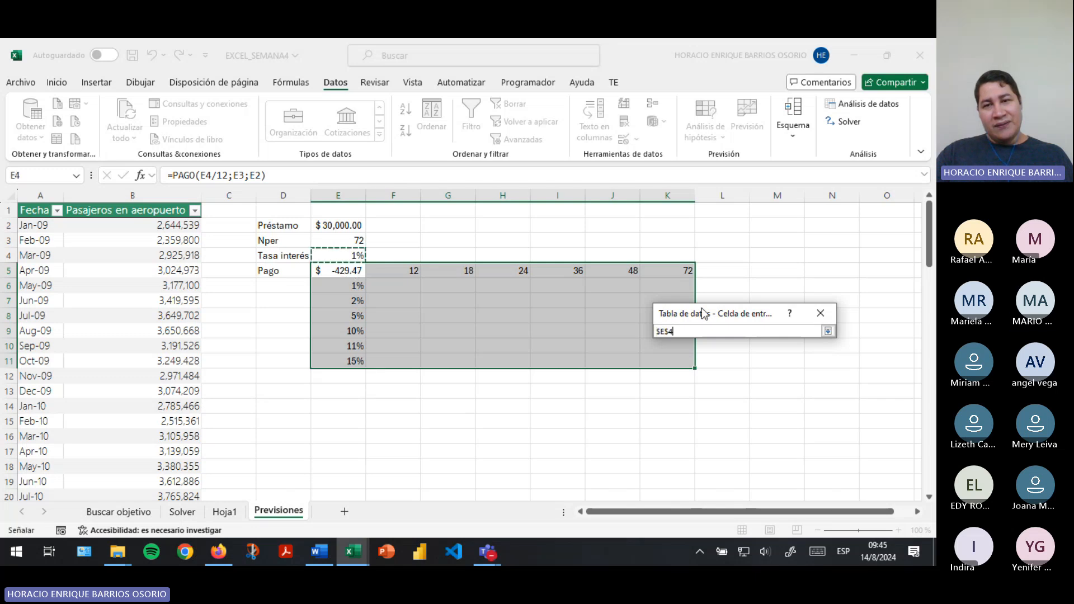
pyautogui.click(827, 331)
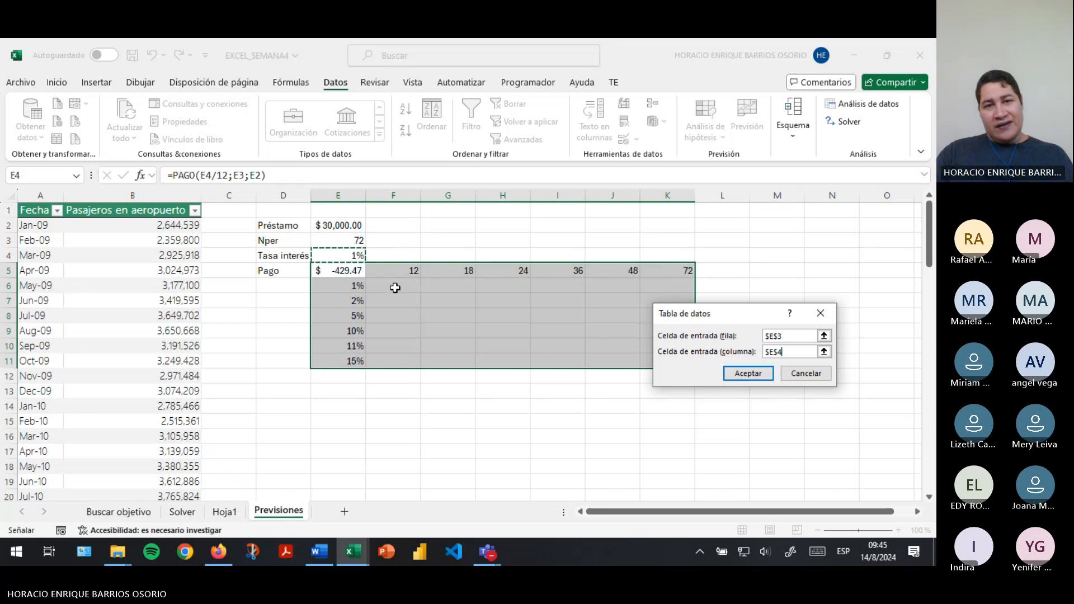
pyautogui.click(749, 374)
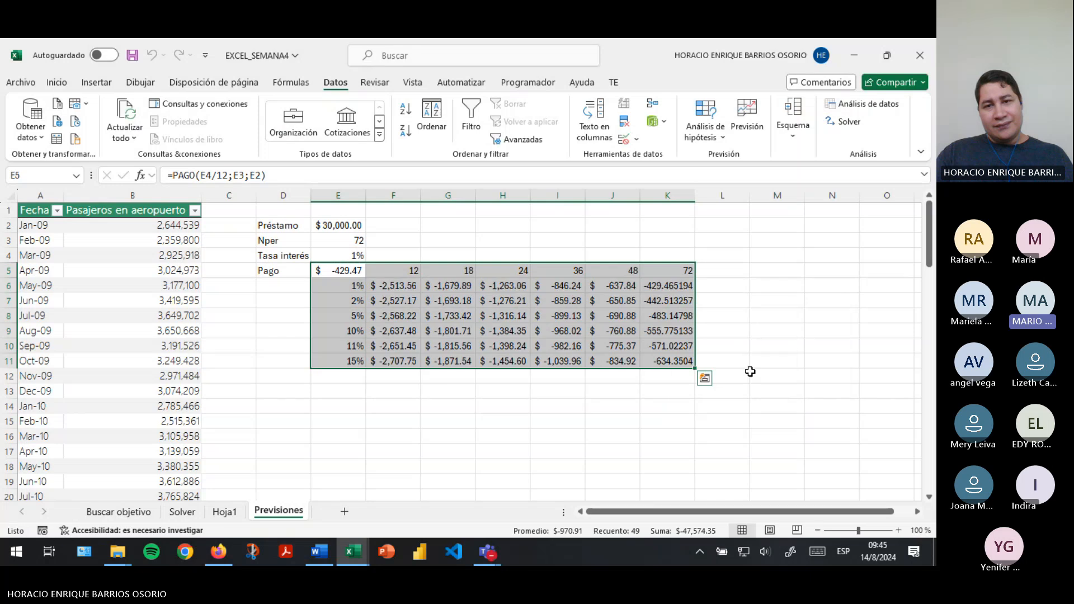
# Format K6:K11 as Contabilidad with the $ Español (Estados Unidos) symbol and 2 decimals, and save the workbook
pyautogui.moveTo(672, 301); pyautogui.dragTo(671, 346)
pyautogui.moveTo(679, 284); pyautogui.dragTo(677, 358)
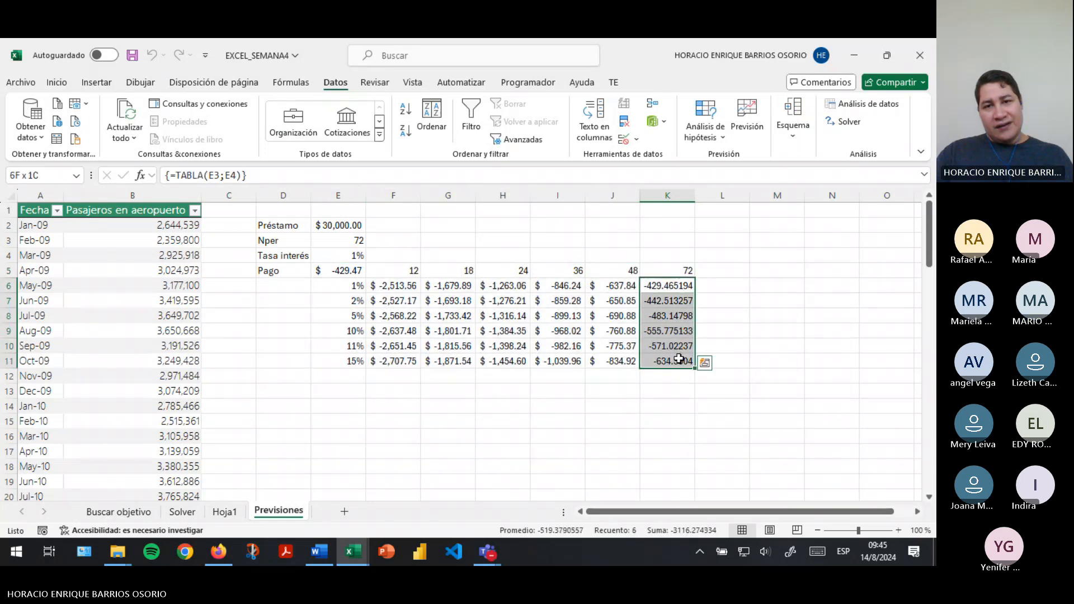
pyautogui.click(57, 82)
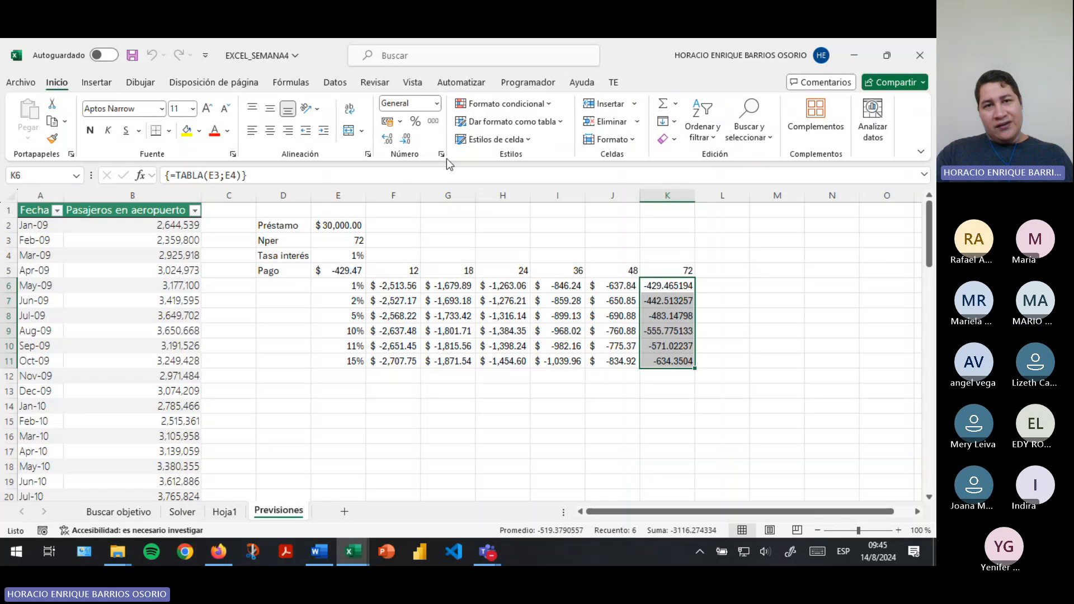
pyautogui.click(399, 121)
pyautogui.click(463, 257)
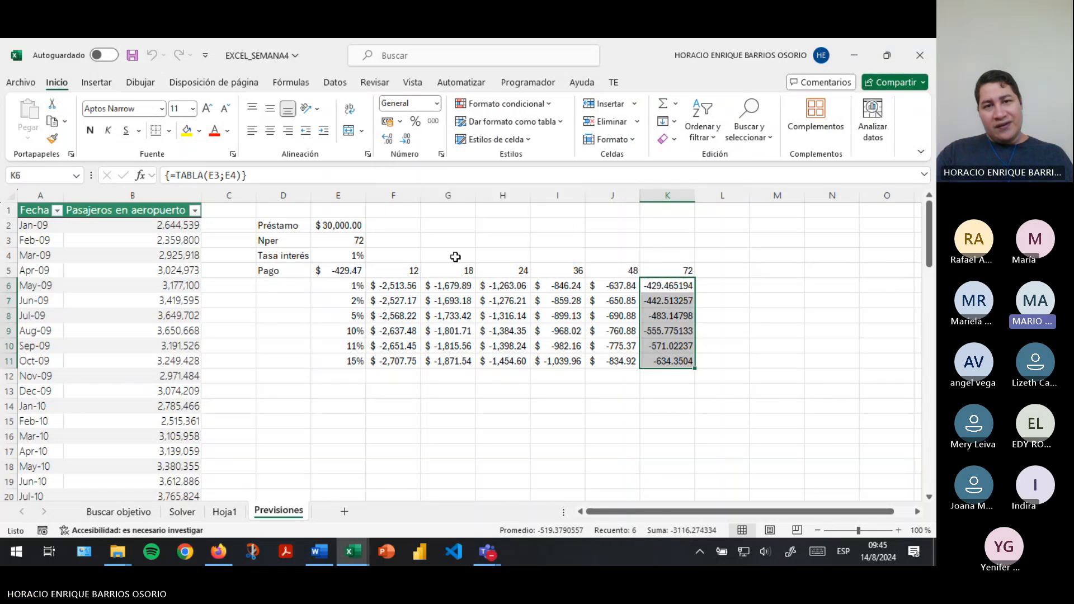
pyautogui.click(733, 287)
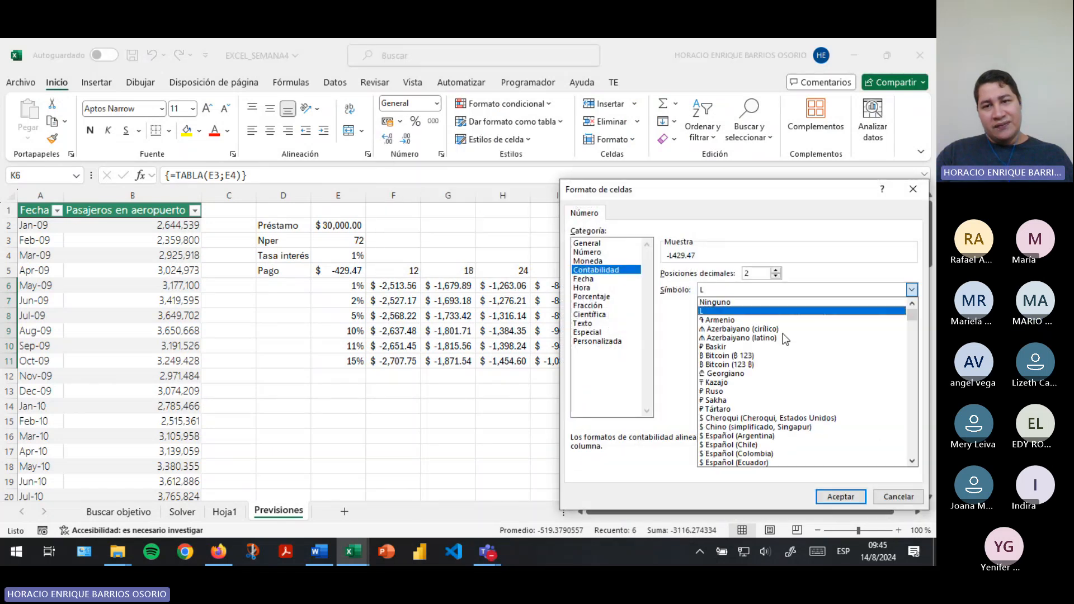
pyautogui.scroll(-1, 825, 422)
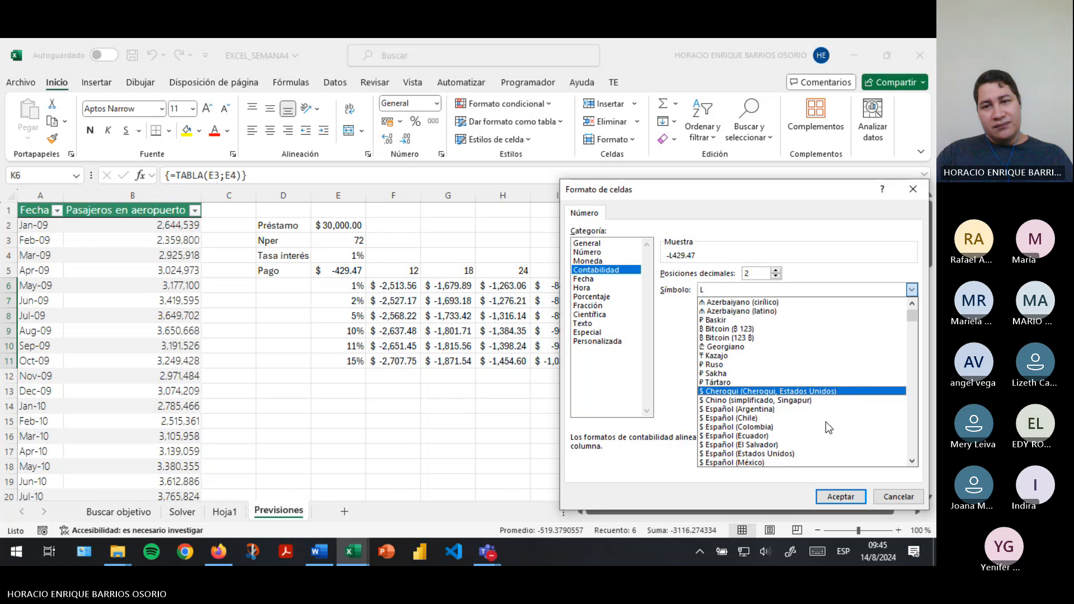
pyautogui.click(797, 452)
pyautogui.click(841, 497)
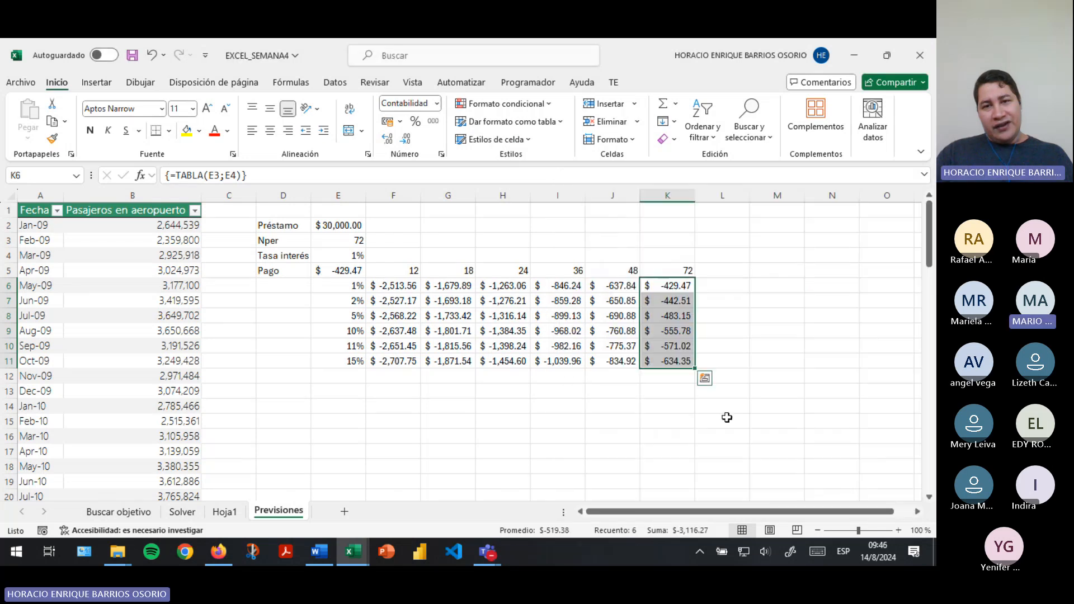
pyautogui.click(132, 56)
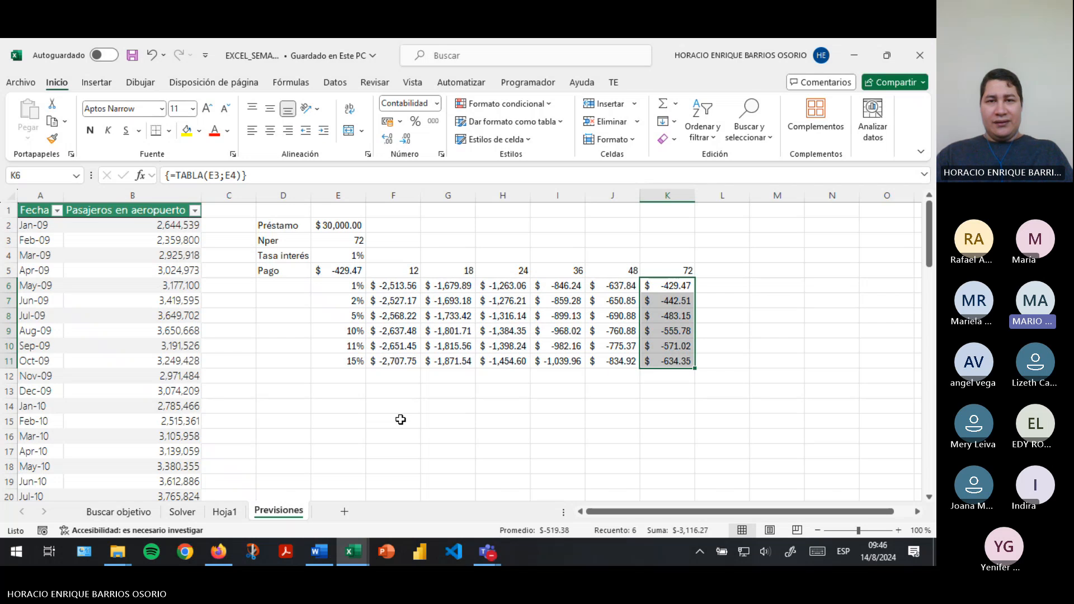
pyautogui.click(400, 419)
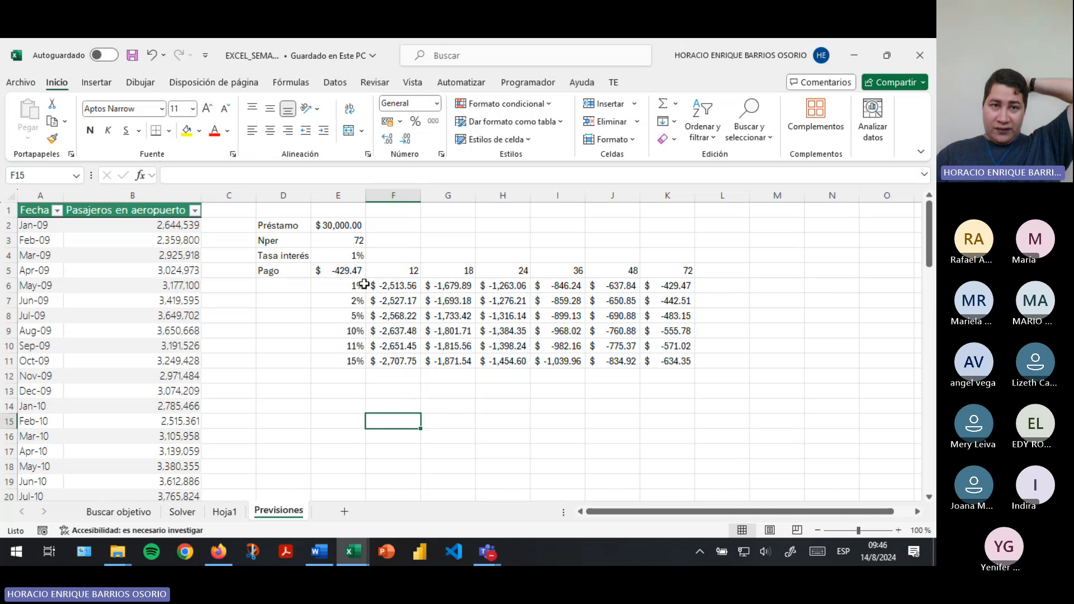
# Review the data table range E5:K11, its TABLA formula in H8, the periods in F5:K5 and the rates in E6:E11
pyautogui.moveTo(350, 271); pyautogui.dragTo(662, 372)
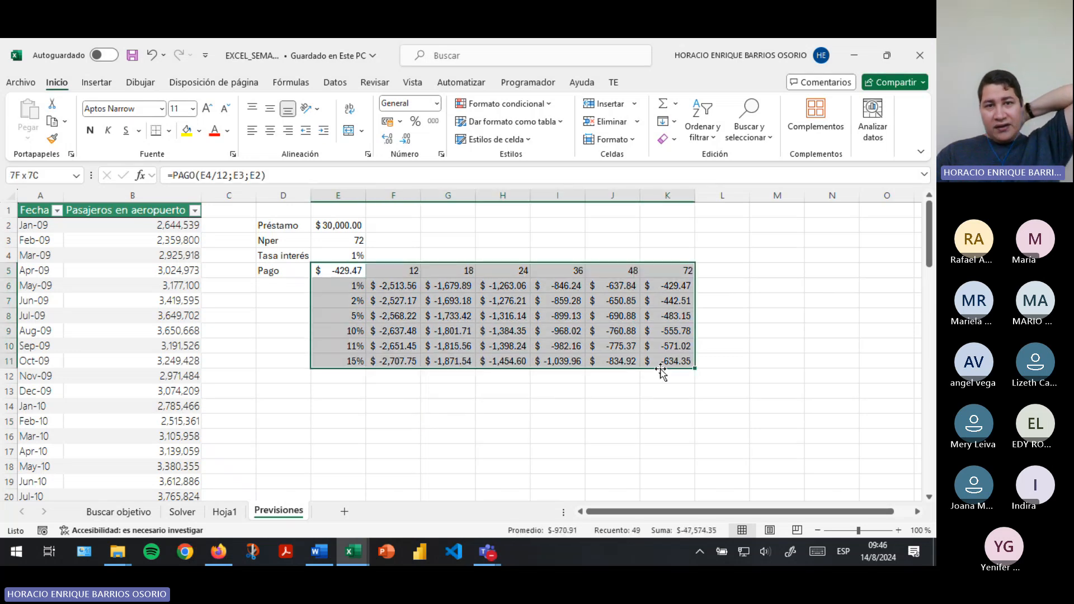
pyautogui.click(447, 330)
pyautogui.moveTo(347, 270); pyautogui.dragTo(680, 363)
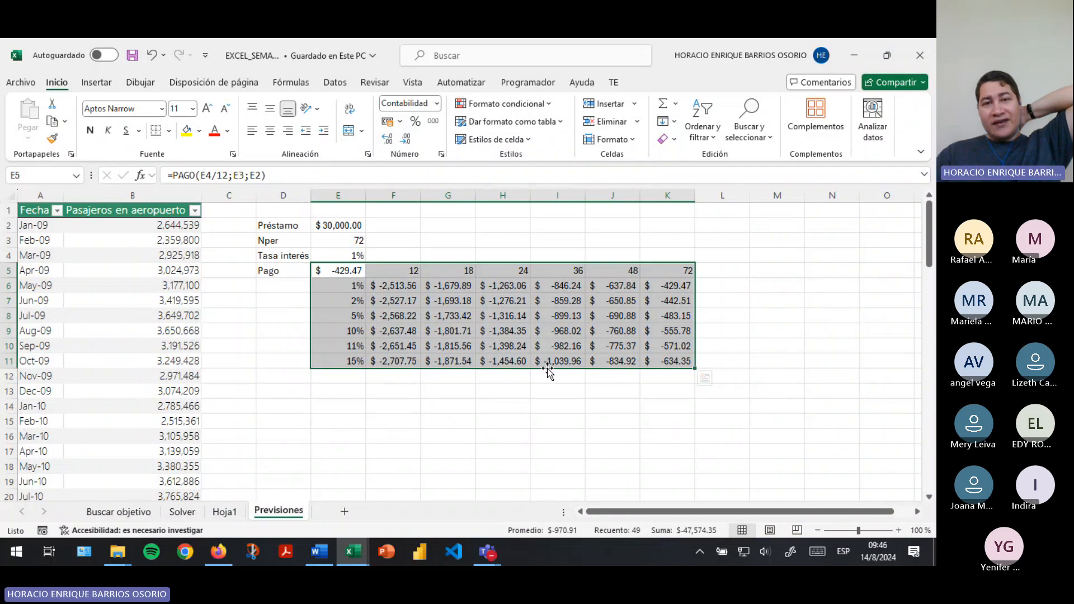
pyautogui.click(504, 313)
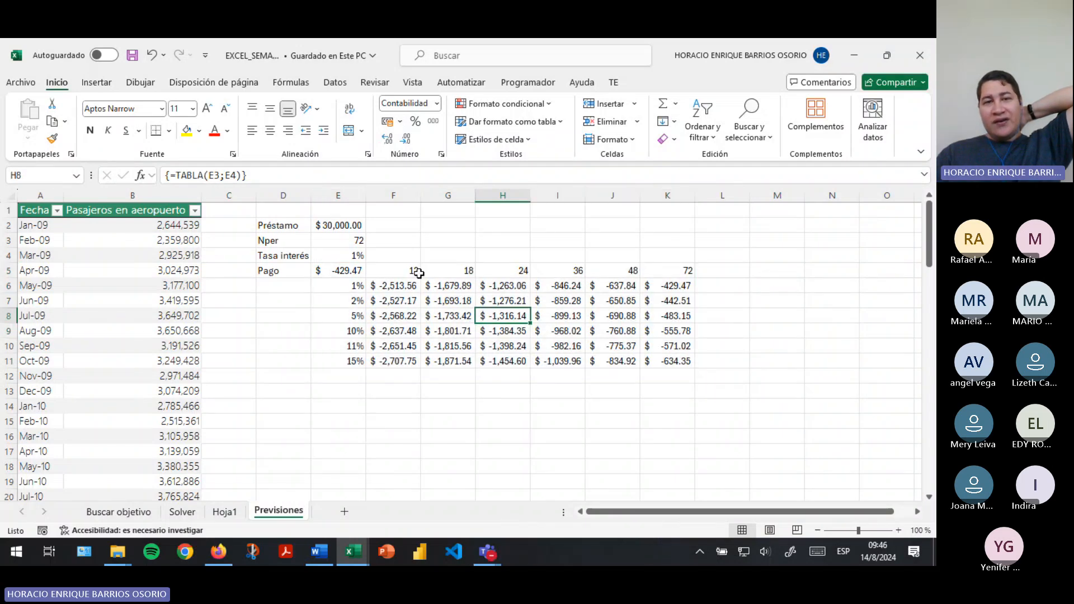
pyautogui.moveTo(418, 271); pyautogui.dragTo(680, 271)
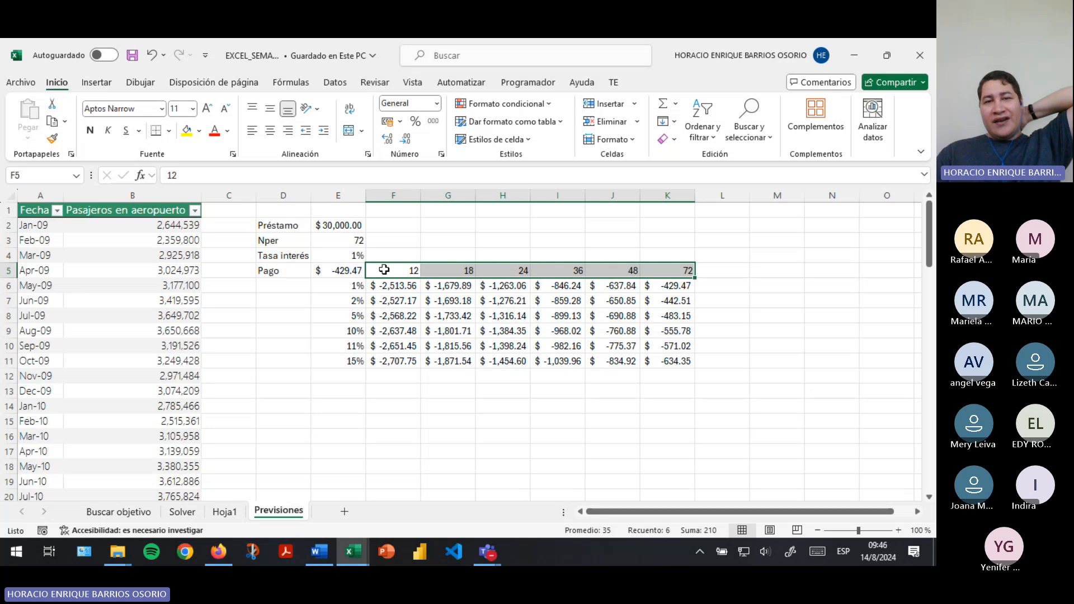
pyautogui.moveTo(384, 270); pyautogui.dragTo(682, 270)
pyautogui.moveTo(412, 271); pyautogui.dragTo(675, 271)
pyautogui.moveTo(349, 283); pyautogui.dragTo(356, 360)
pyautogui.click(359, 423)
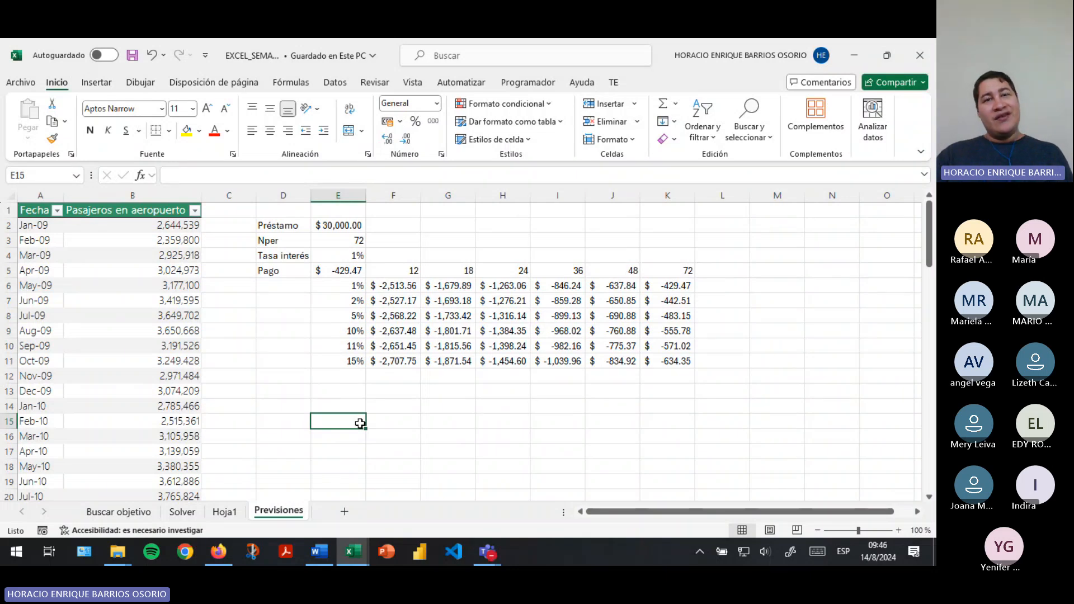
pyautogui.moveTo(342, 405); pyautogui.dragTo(671, 404)
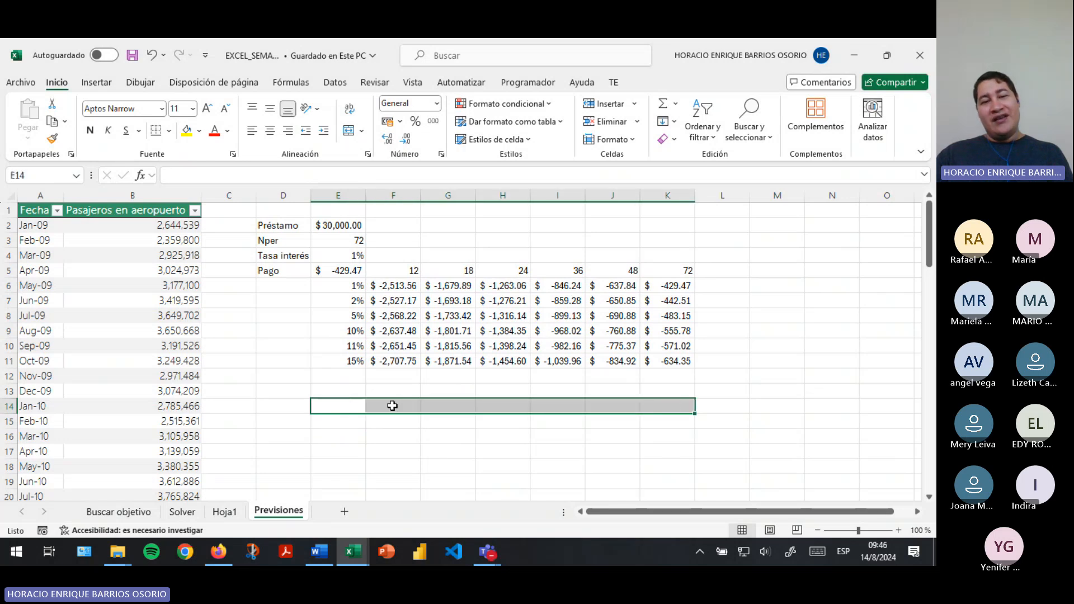
pyautogui.moveTo(392, 406); pyautogui.dragTo(663, 406)
pyautogui.moveTo(327, 424); pyautogui.dragTo(329, 496)
pyautogui.click(332, 407)
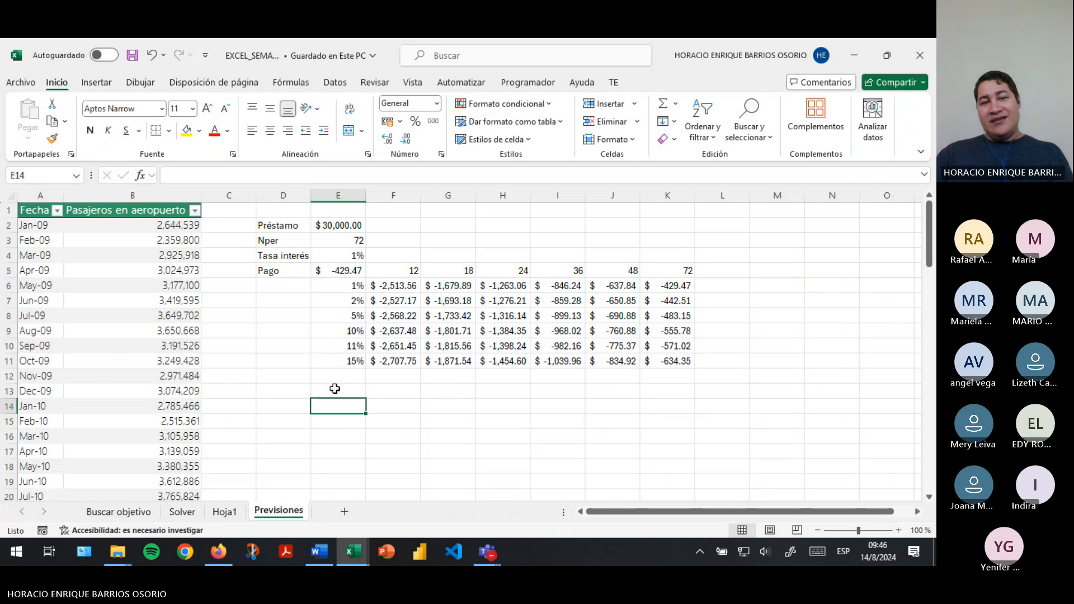
pyautogui.moveTo(401, 387); pyautogui.dragTo(642, 394)
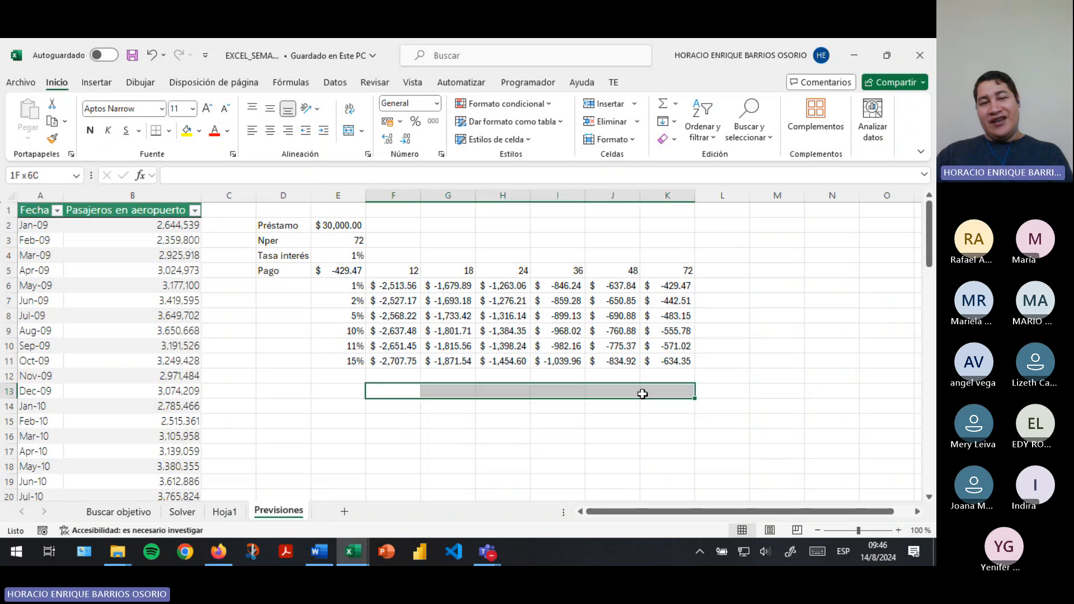
pyautogui.moveTo(345, 393); pyautogui.dragTo(345, 467)
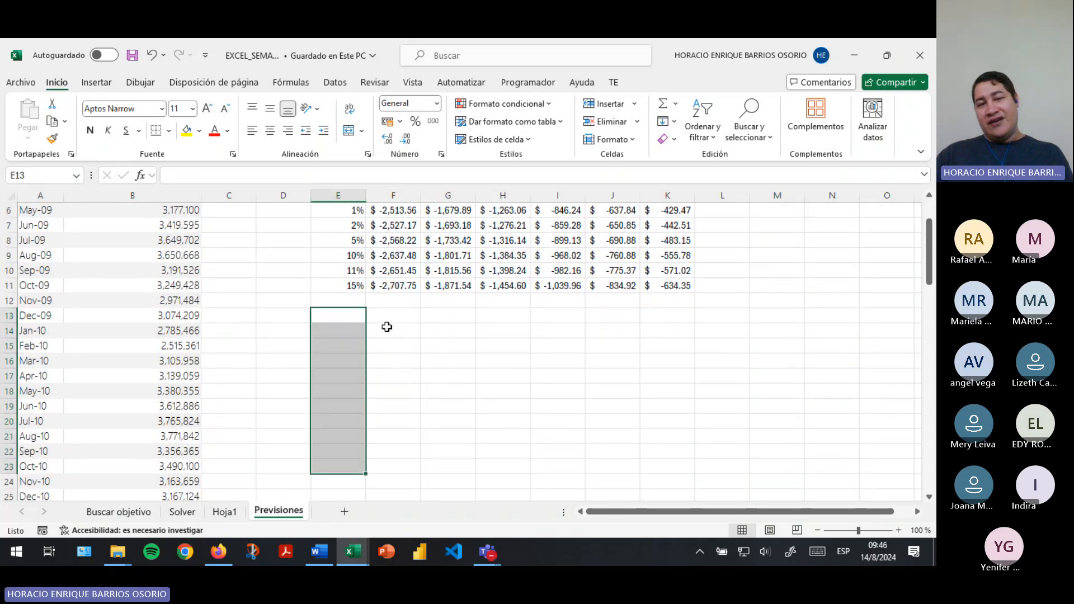
pyautogui.moveTo(388, 316); pyautogui.dragTo(687, 316)
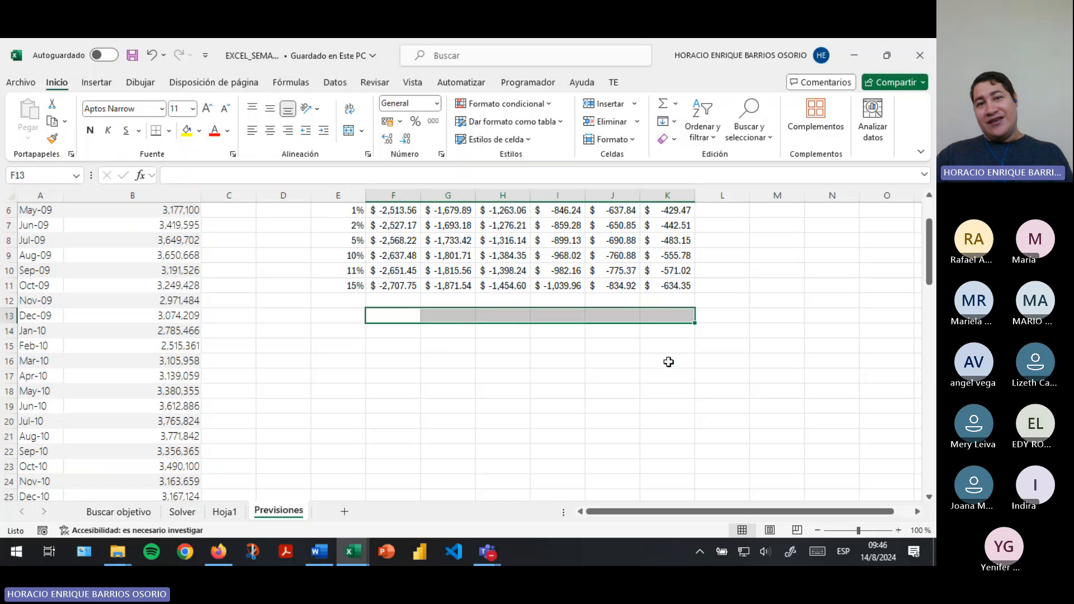
pyautogui.click(582, 402)
pyautogui.moveTo(409, 314); pyautogui.dragTo(662, 462)
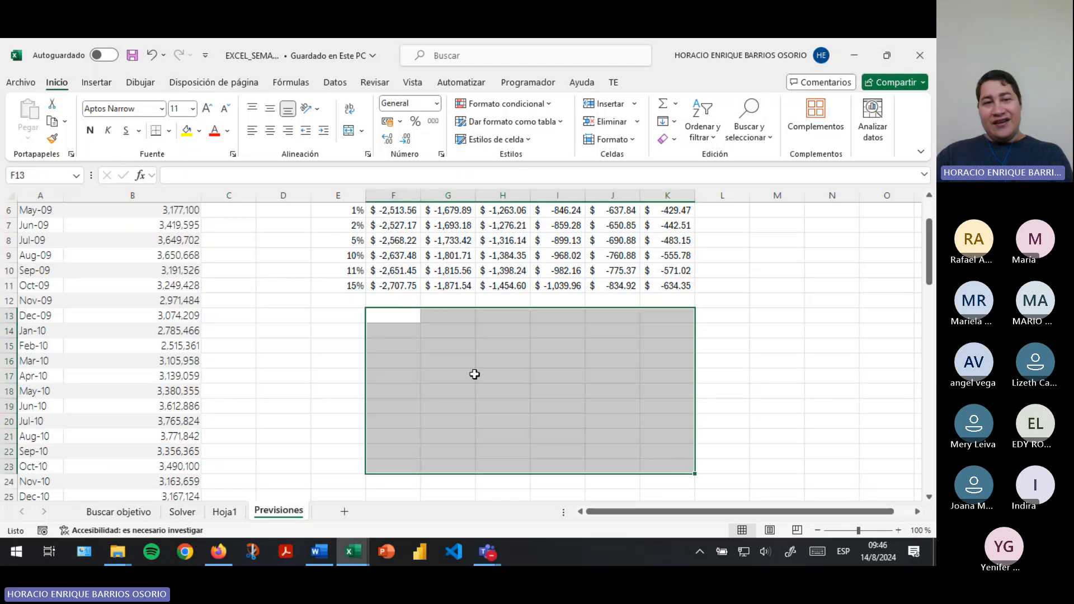
pyautogui.click(471, 374)
pyautogui.moveTo(408, 314); pyautogui.dragTo(656, 318)
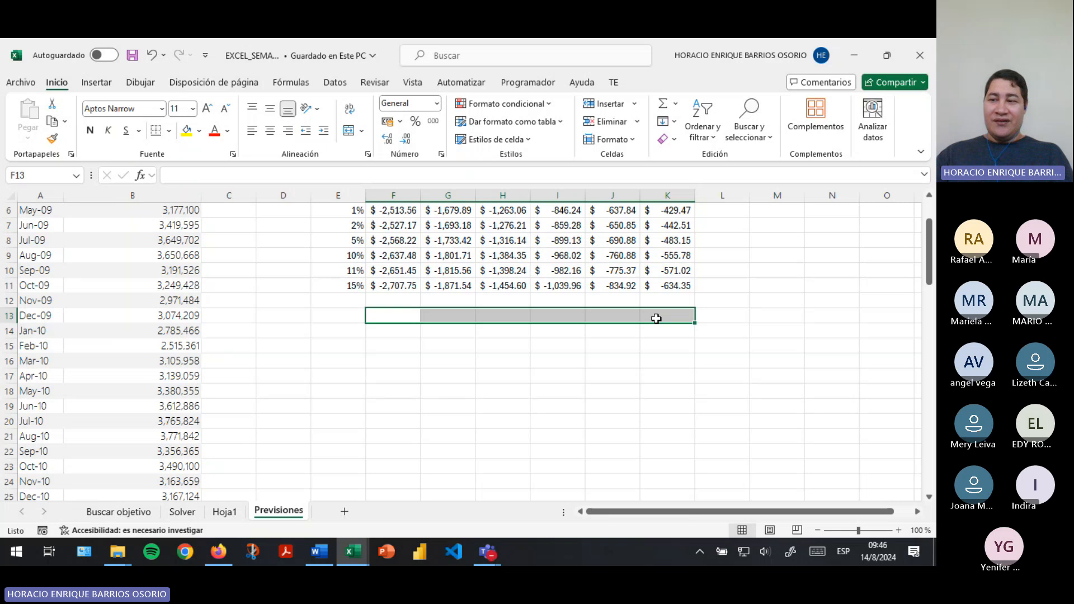
pyautogui.moveTo(351, 331); pyautogui.dragTo(343, 460)
pyautogui.moveTo(393, 316); pyautogui.dragTo(669, 316)
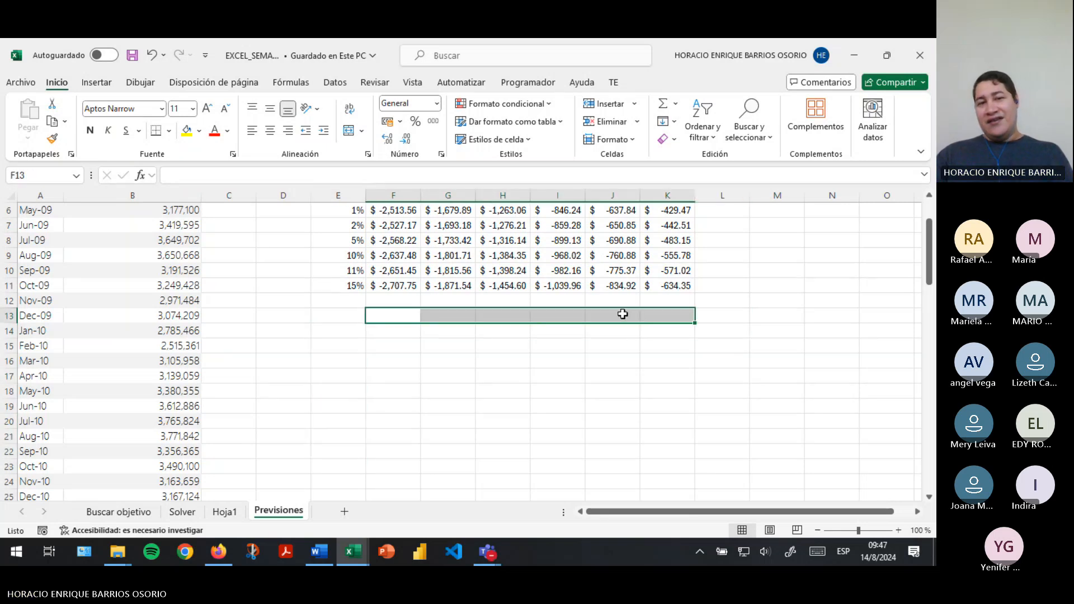
pyautogui.moveTo(340, 335); pyautogui.dragTo(393, 467)
pyautogui.moveTo(390, 250); pyautogui.dragTo(665, 255)
pyautogui.moveTo(352, 270); pyautogui.dragTo(355, 416)
# Check the payment formula in E5 and the TABLA formula across the data table results, including I8, K6:K11 and G11
pyautogui.scroll(3, 440, 368)
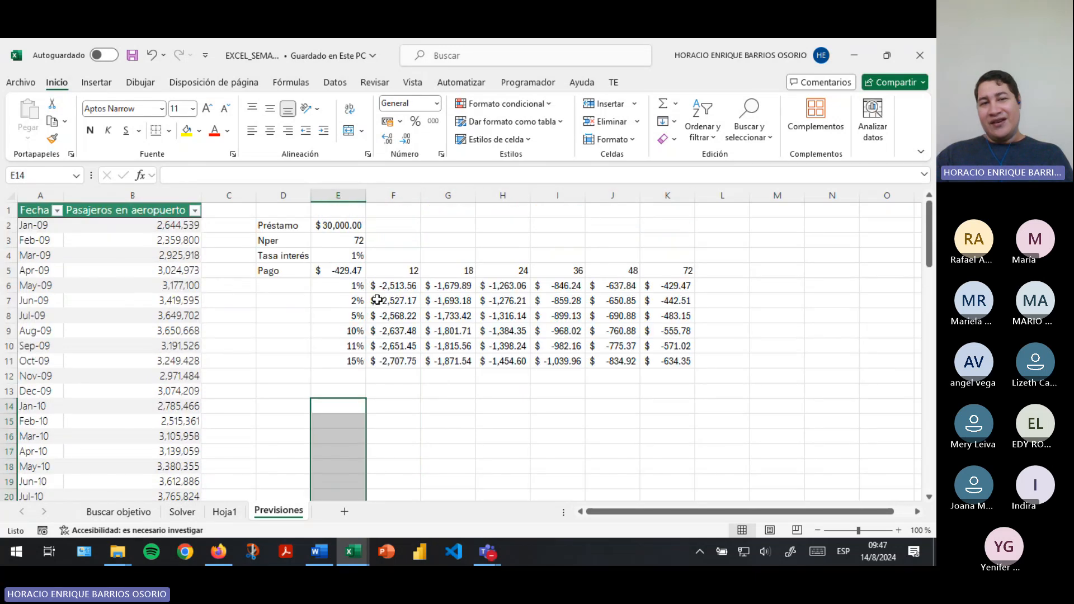
pyautogui.click(334, 266)
pyautogui.click(424, 284)
pyautogui.click(462, 285)
pyautogui.click(581, 311)
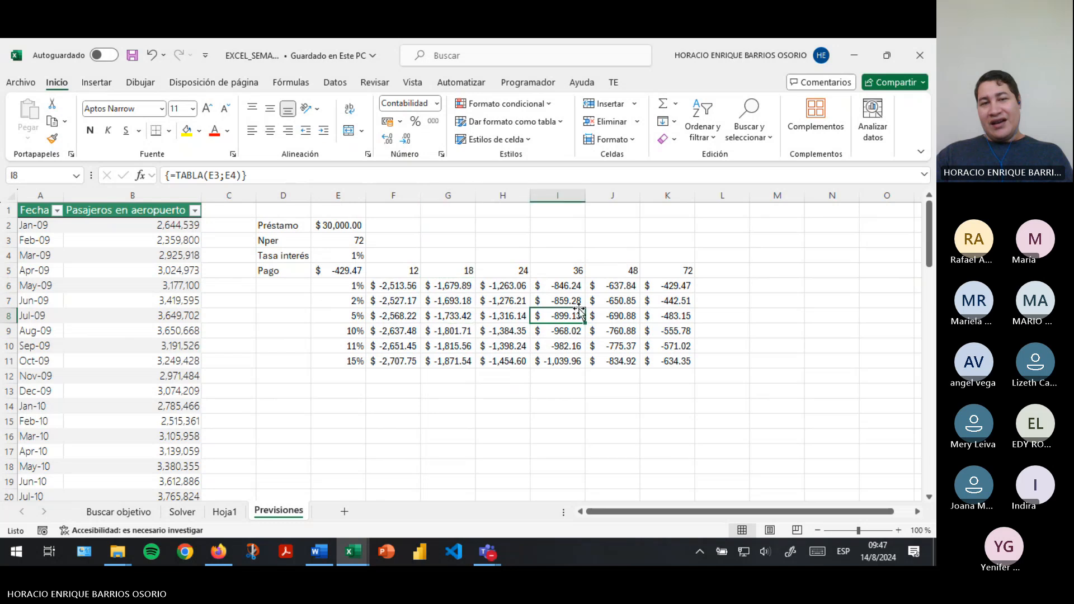
pyautogui.moveTo(671, 285); pyautogui.dragTo(671, 360)
pyautogui.click(448, 361)
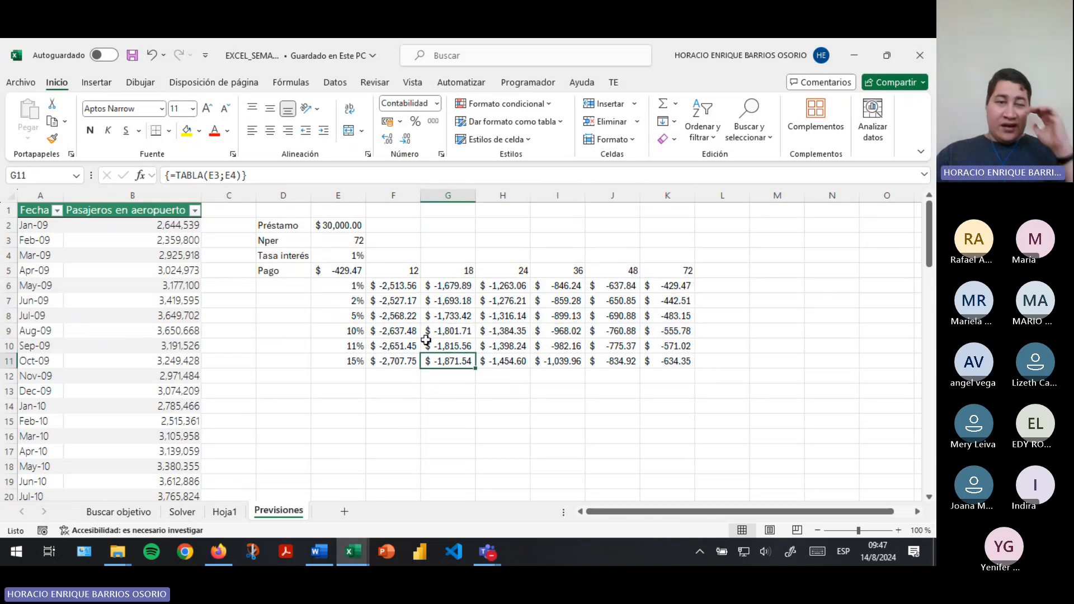
# Check the Interés mas bajo and Interés más alto scenarios in the Scenario Manager without applying either, and close it
pyautogui.click(391, 421)
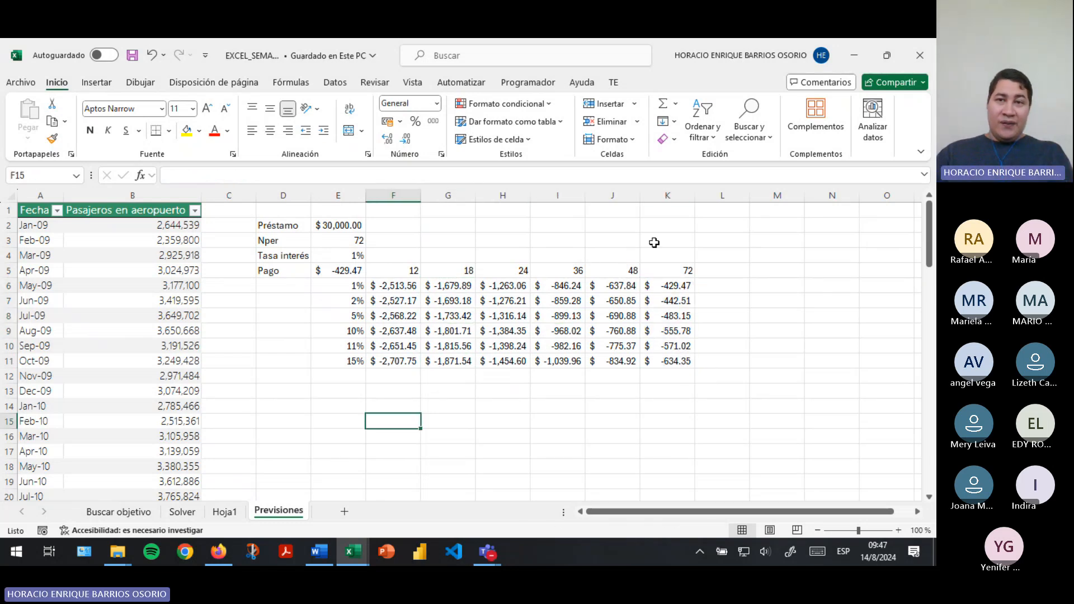
pyautogui.click(336, 83)
pyautogui.click(722, 139)
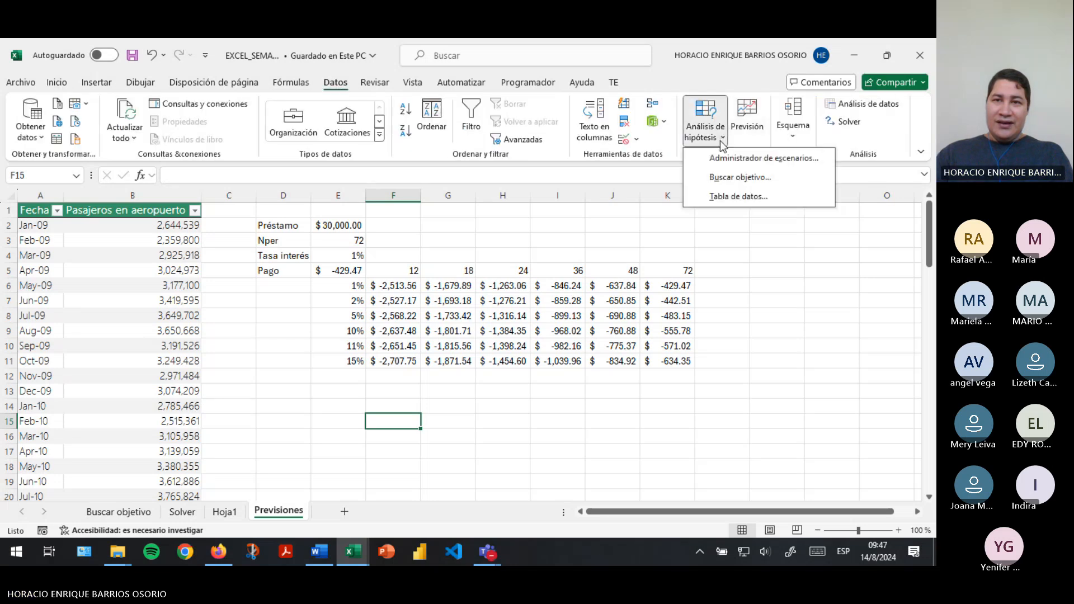
pyautogui.click(738, 157)
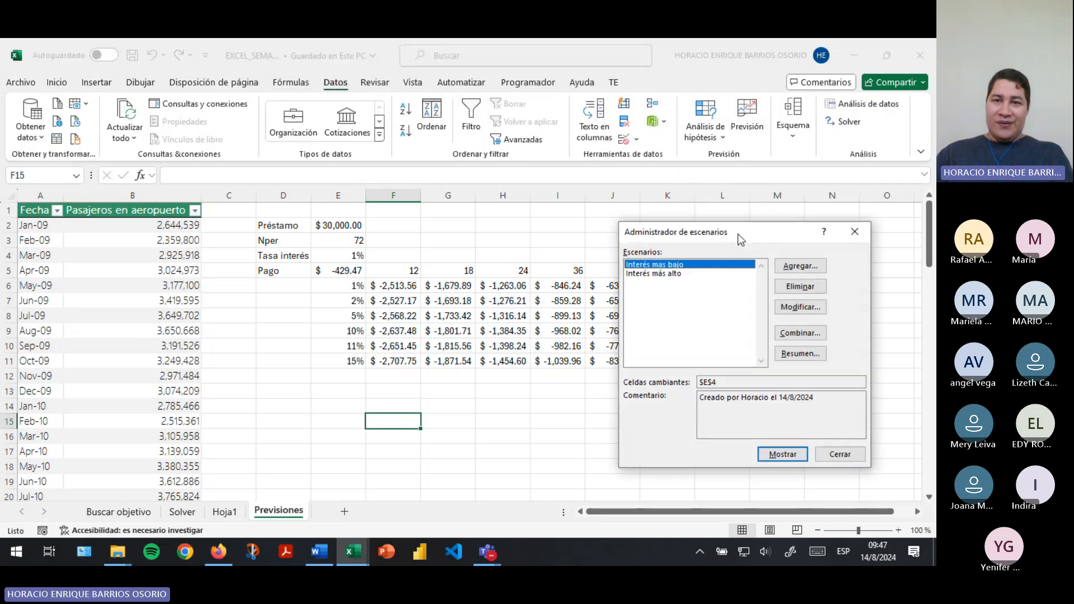
pyautogui.click(670, 274)
pyautogui.click(670, 265)
pyautogui.click(661, 274)
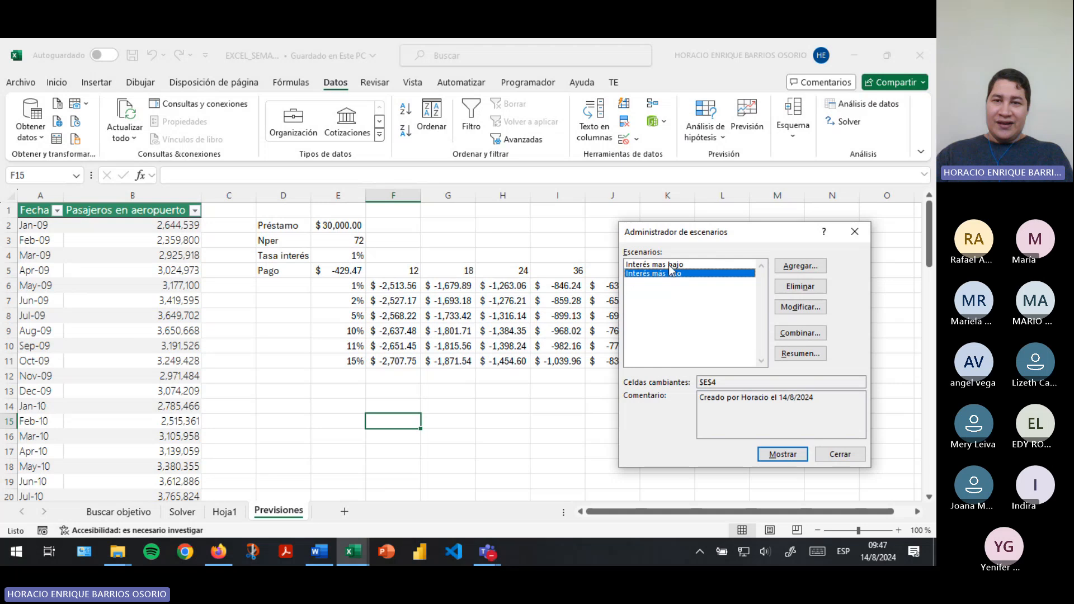
pyautogui.click(669, 265)
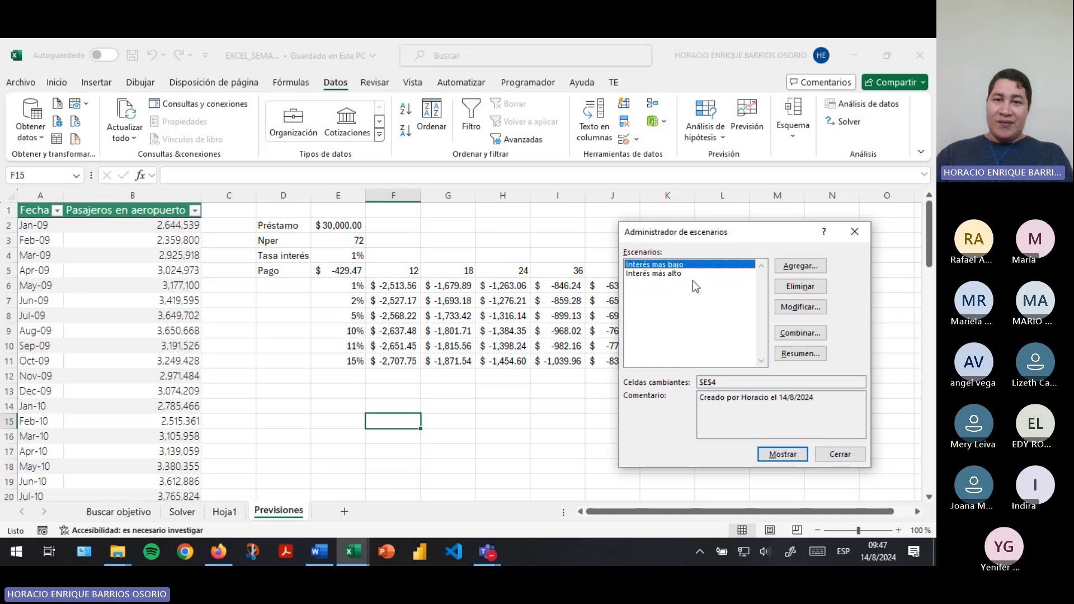
pyautogui.click(839, 454)
pyautogui.click(344, 258)
pyautogui.click(485, 350)
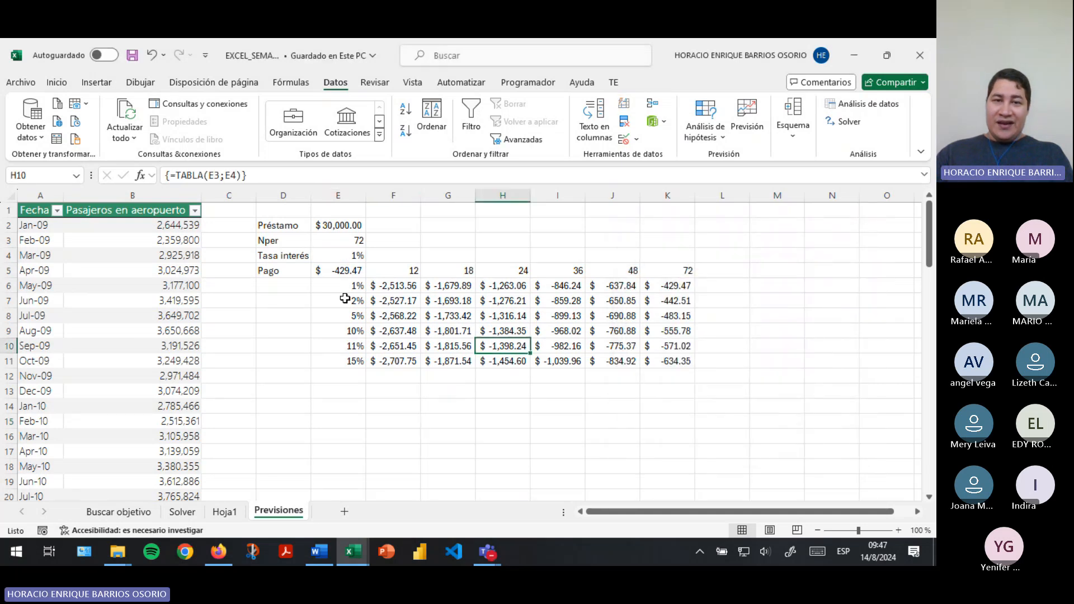
pyautogui.click(344, 298)
pyautogui.click(337, 364)
pyautogui.click(339, 405)
pyautogui.click(351, 381)
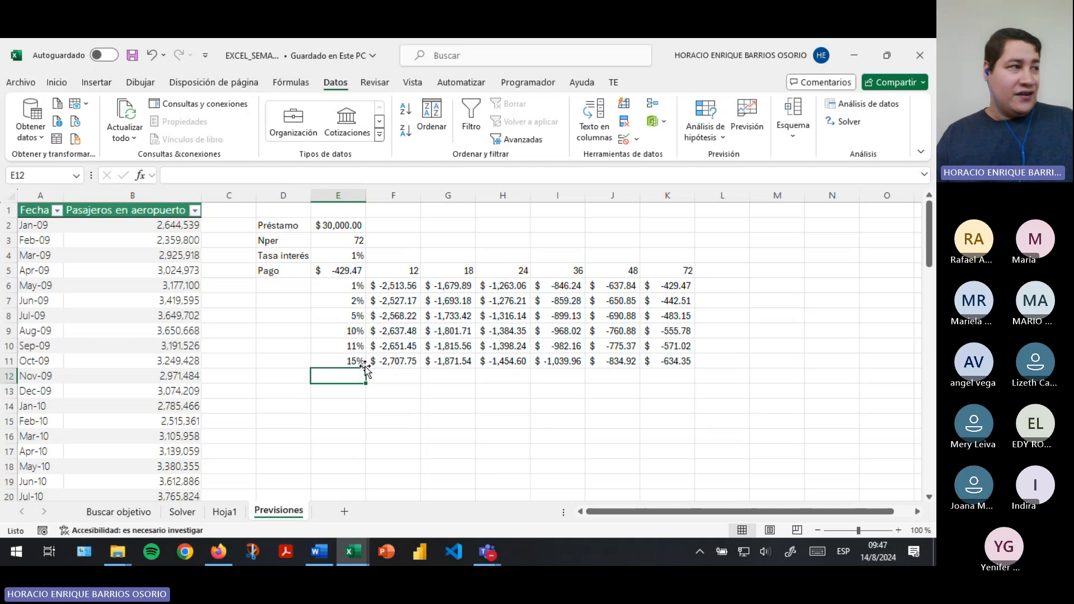
pyautogui.click(388, 376)
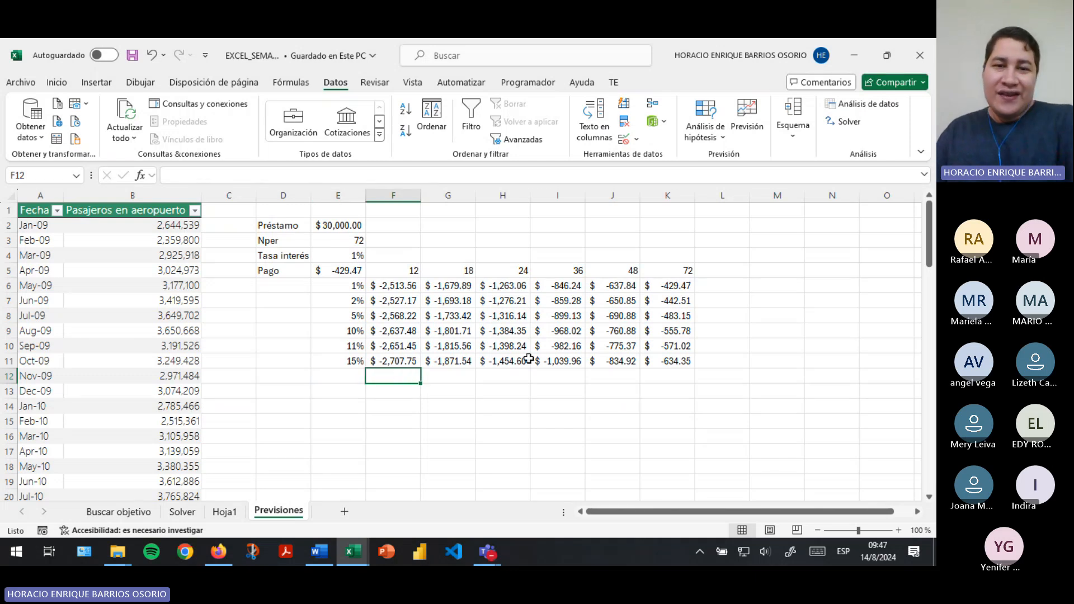
# Look through the Hoja1, Solver and Buscar objetivo sheets and return to Previsiones
pyautogui.click(224, 512)
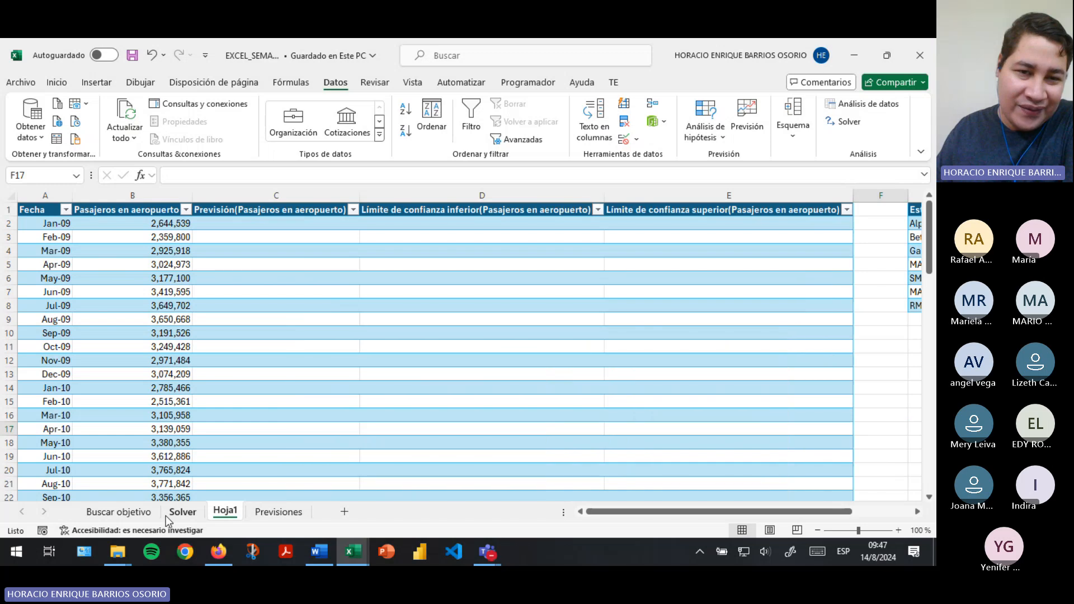
pyautogui.click(178, 512)
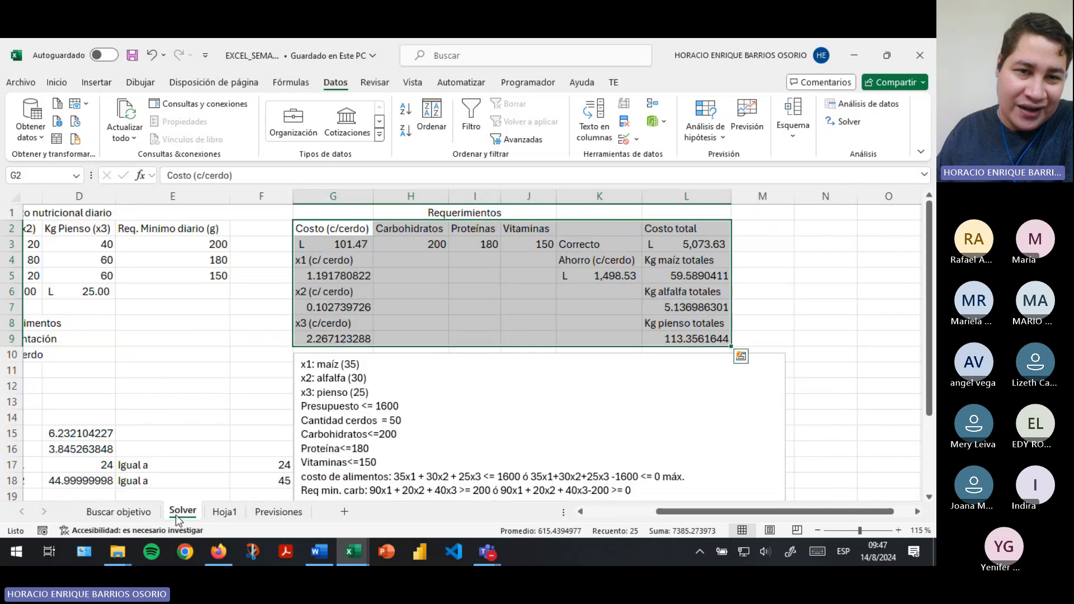
pyautogui.click(115, 514)
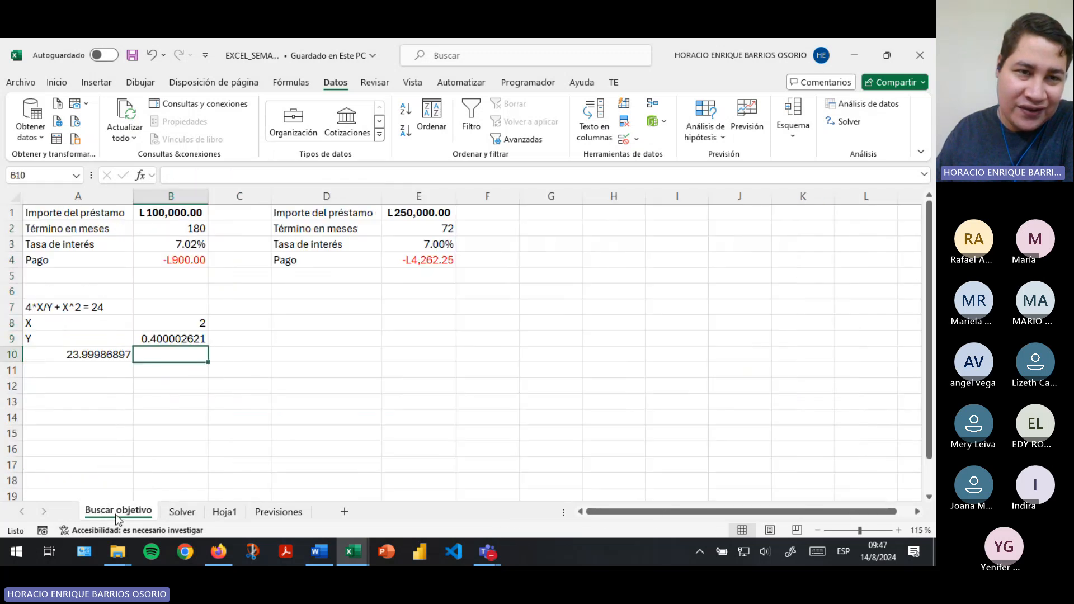
pyautogui.click(191, 515)
pyautogui.click(241, 514)
pyautogui.click(278, 512)
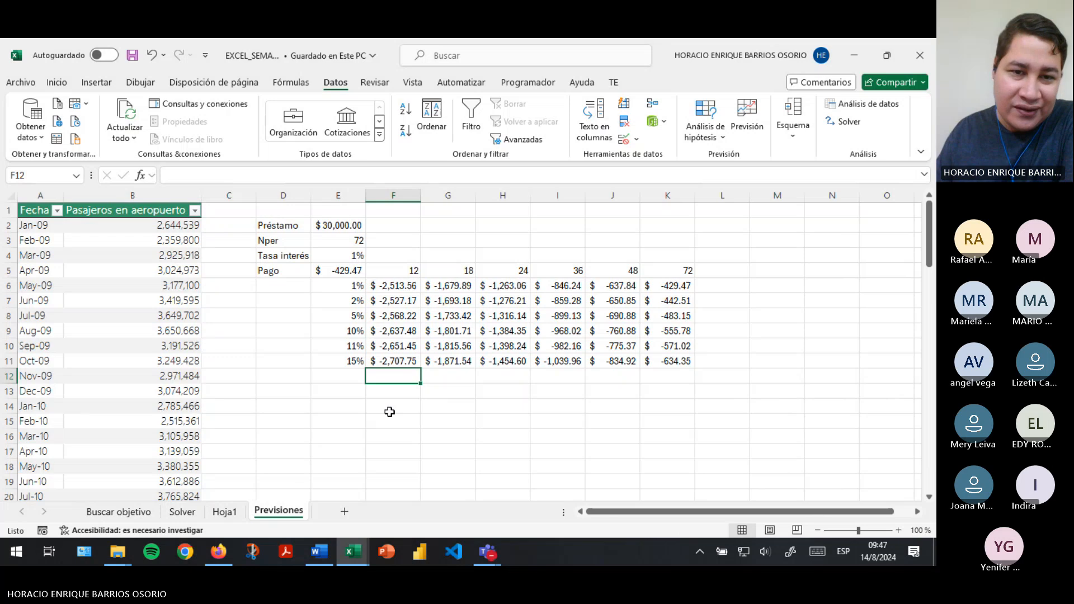
pyautogui.click(389, 390)
pyautogui.click(343, 395)
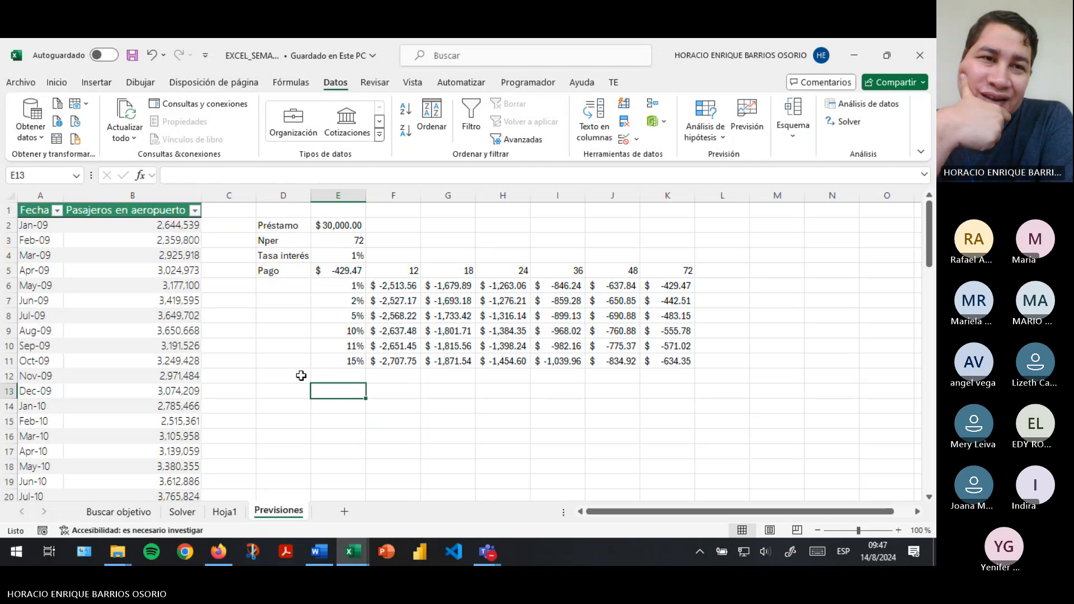
pyautogui.click(130, 61)
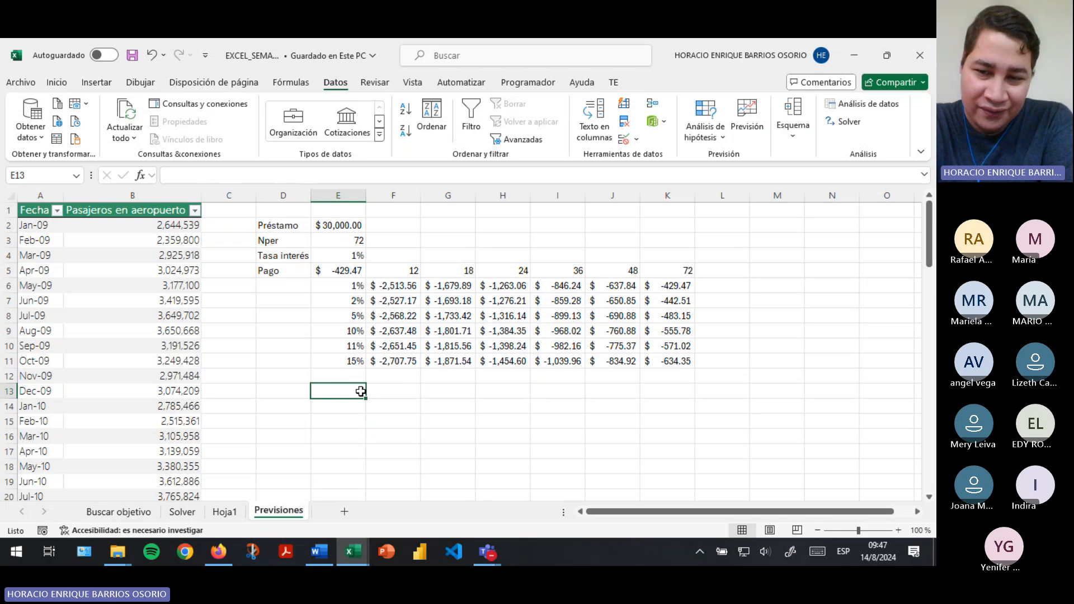
pyautogui.moveTo(361, 391); pyautogui.dragTo(622, 393)
pyautogui.click(316, 387)
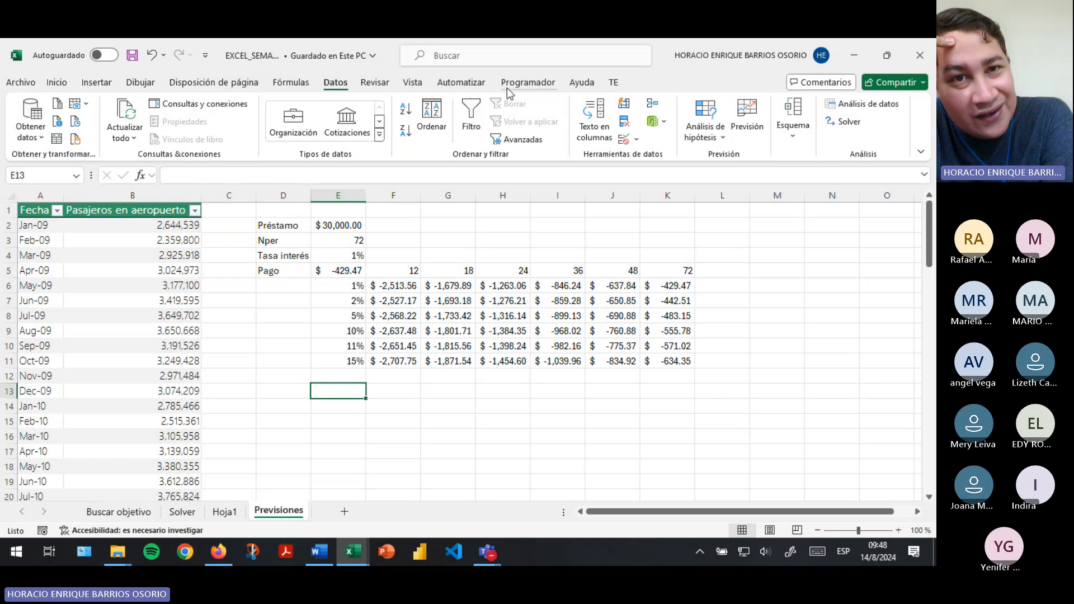
# Compare the Office script automation commands with the Programador commands for macros, add-ins and controls
pyautogui.click(472, 88)
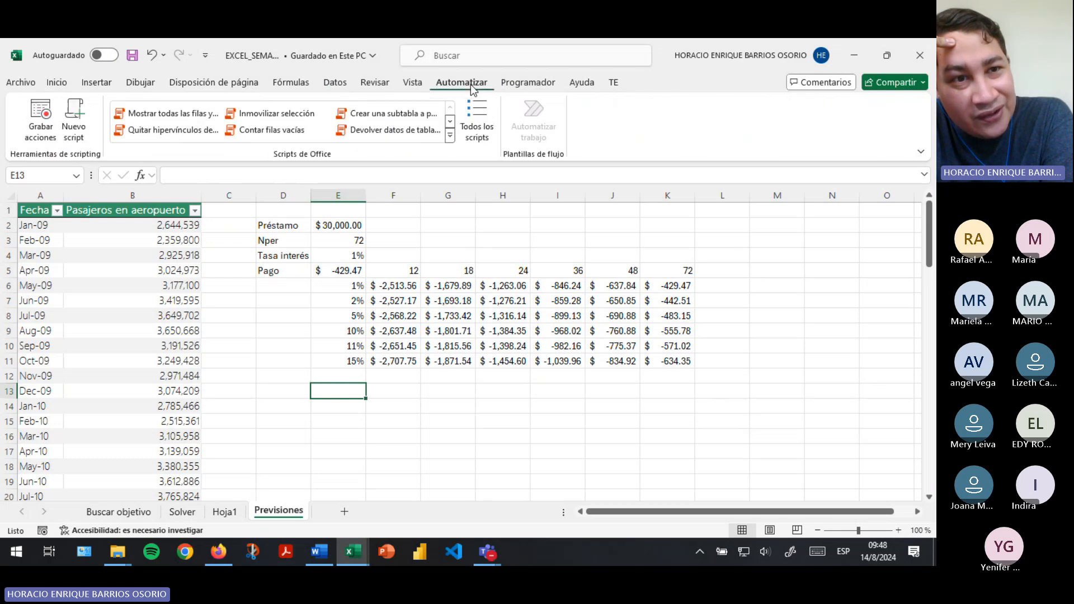
pyautogui.click(504, 84)
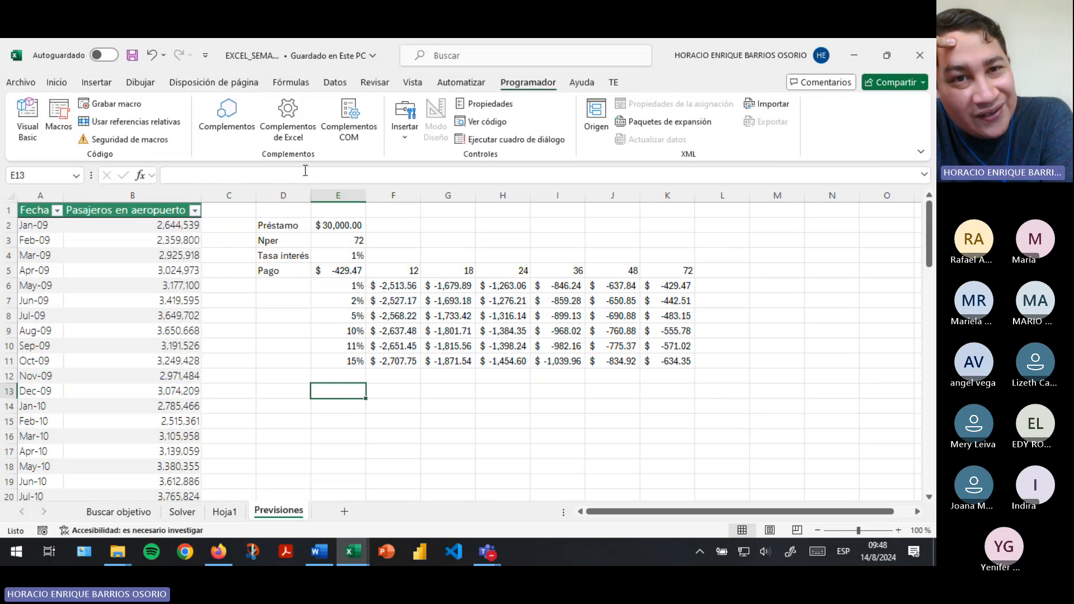
pyautogui.click(485, 86)
pyautogui.click(510, 87)
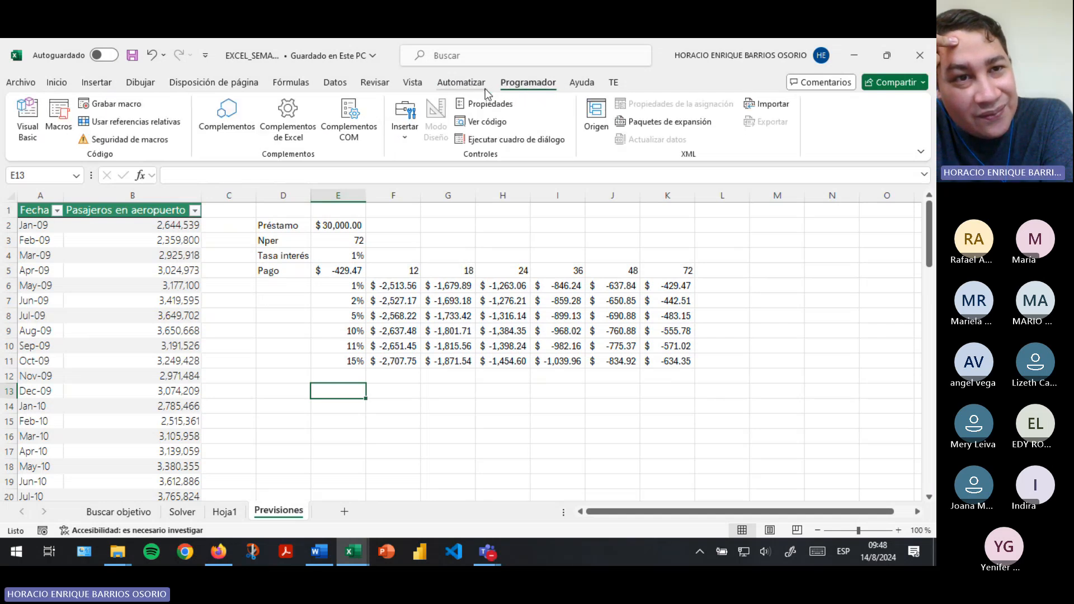
pyautogui.click(485, 88)
pyautogui.click(499, 88)
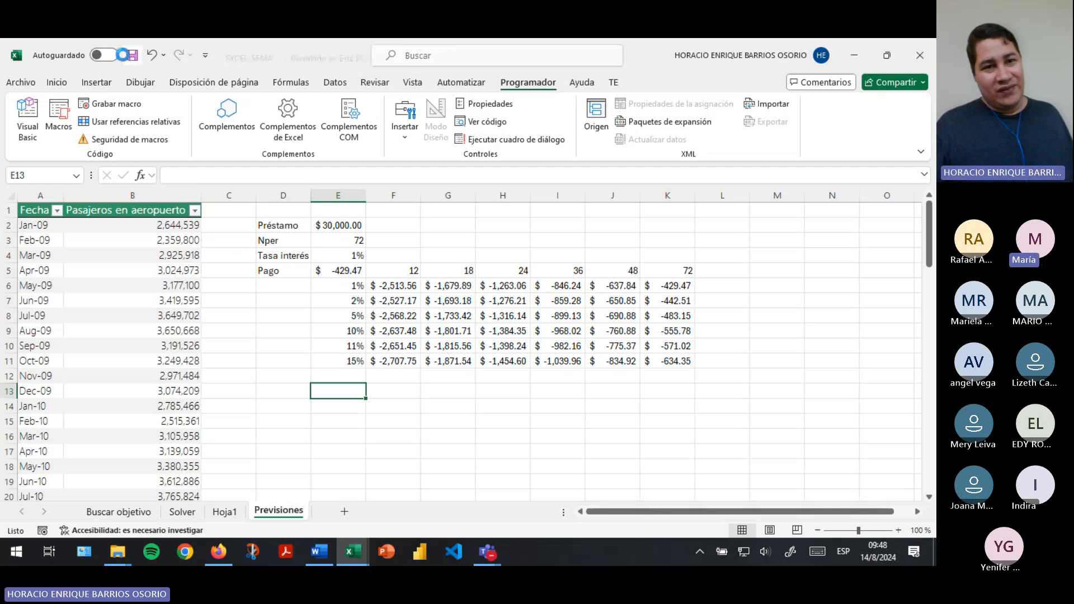
# Open a new blank Excel workbook in a separate window
pyautogui.click(348, 556)
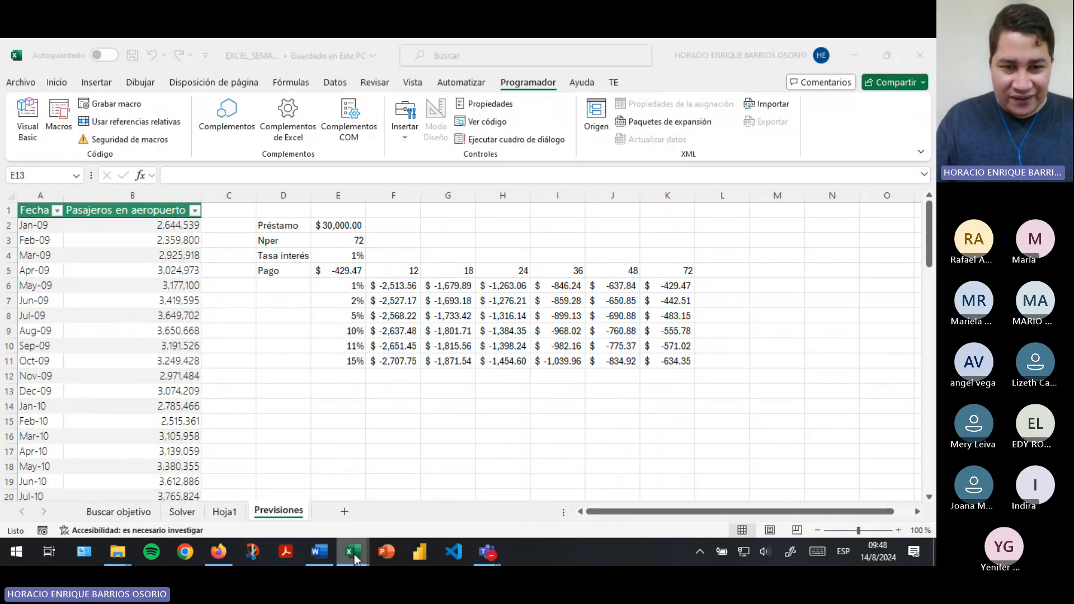
pyautogui.rightClick(347, 556)
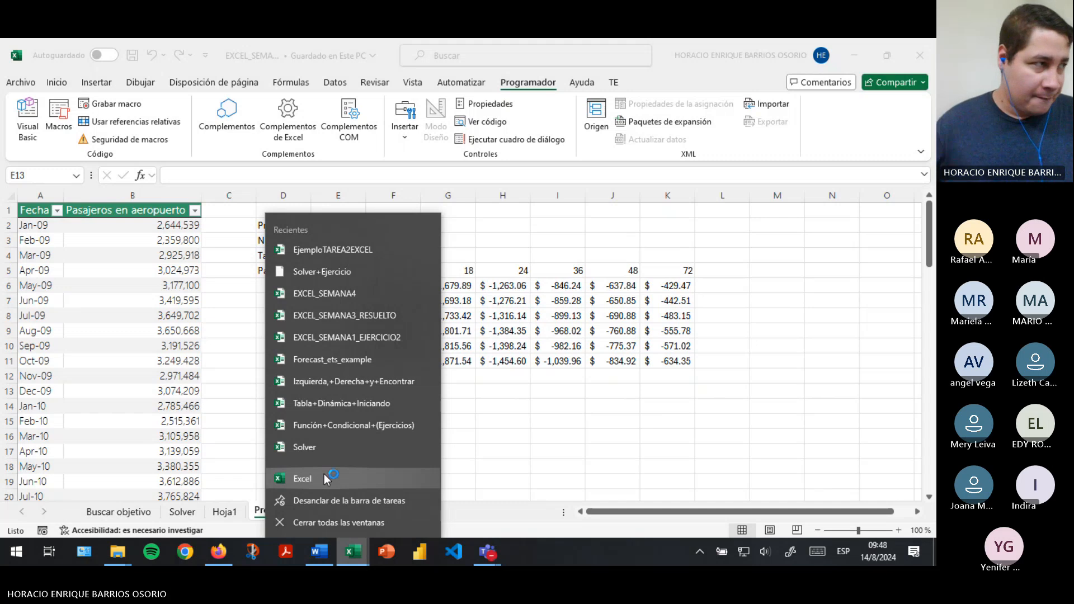
pyautogui.click(326, 479)
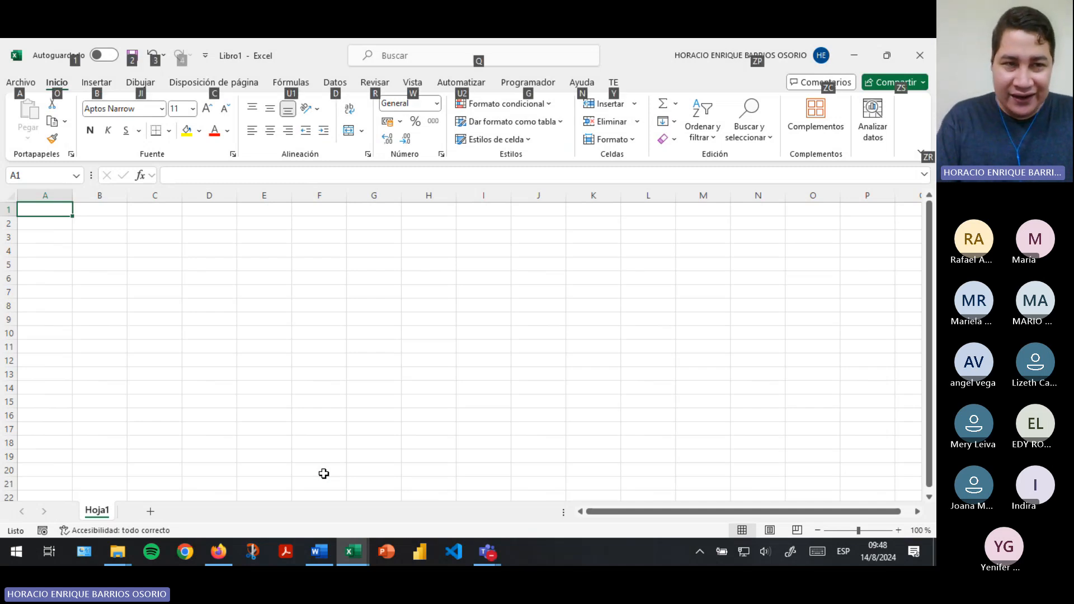
# View the Visual Basic for Applications editor for Libro1 maximized with a taller Inmediato pane, and close it
pyautogui.hotkey('alt', 'F11')
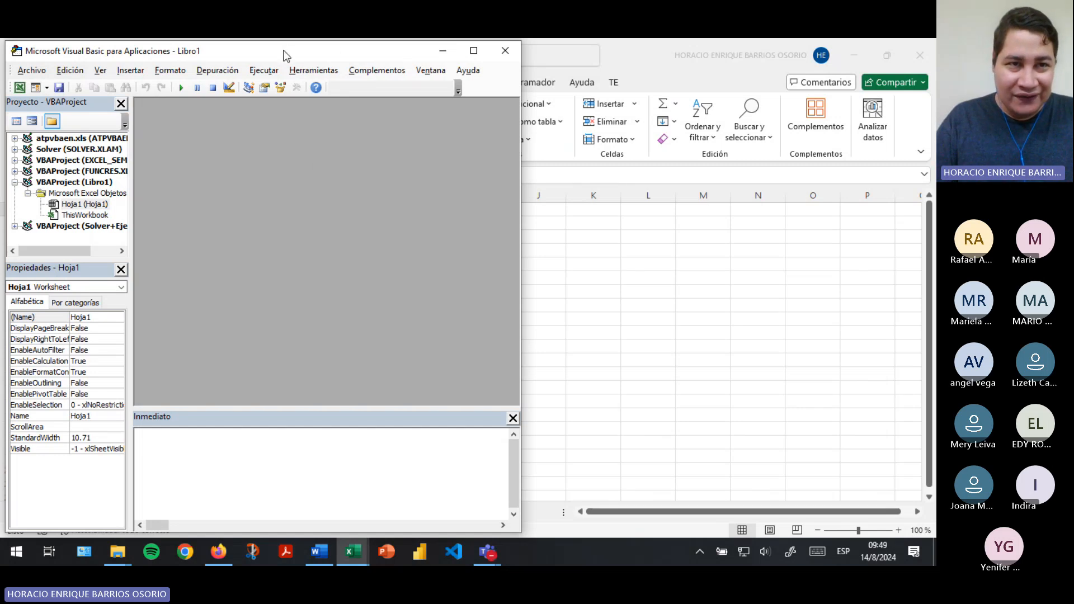
pyautogui.moveTo(285, 52); pyautogui.dragTo(381, 39)
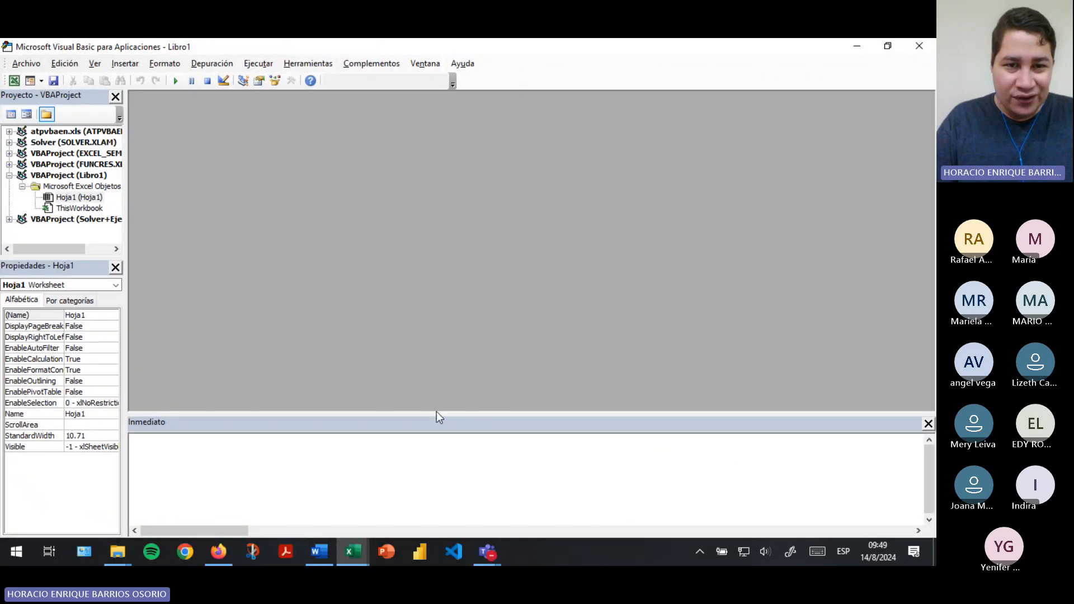
pyautogui.moveTo(437, 414); pyautogui.dragTo(454, 326)
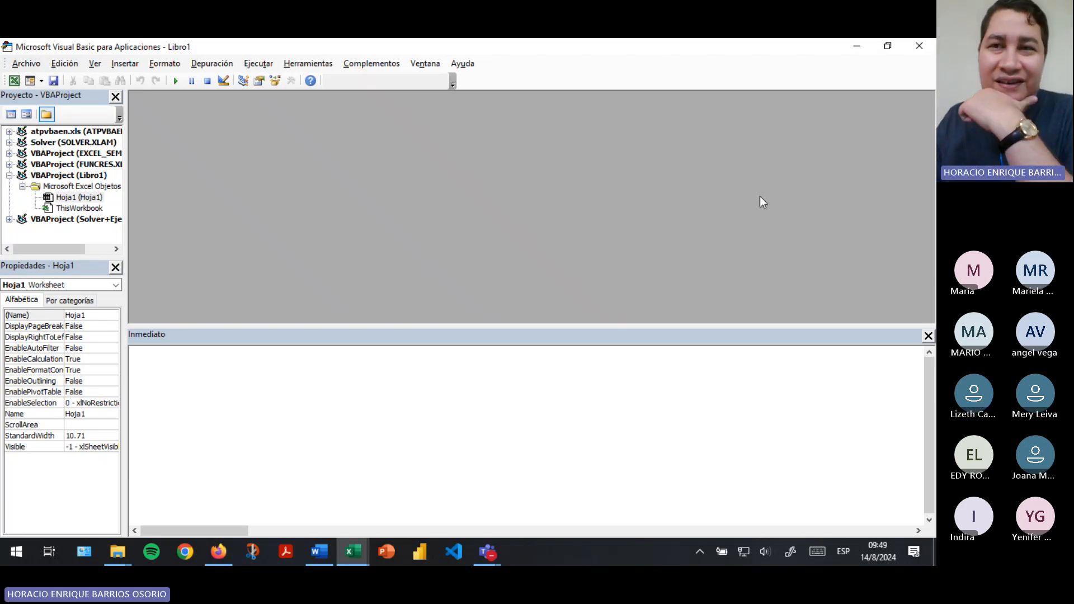
pyautogui.click(919, 45)
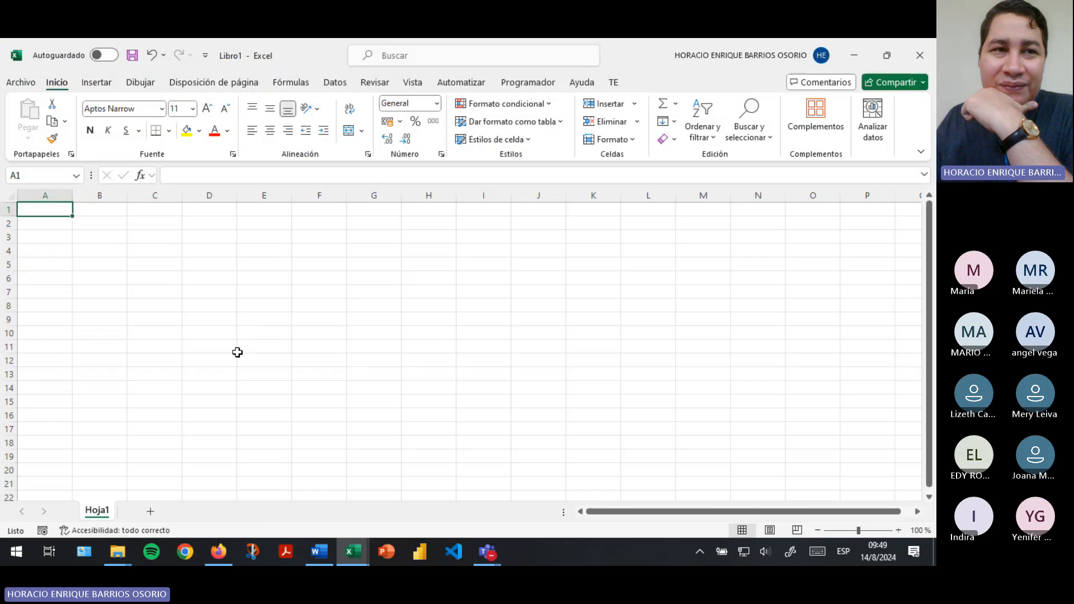
# Open the Excel options and examine the General settings for the interface, new workbooks and startup
pyautogui.click(23, 83)
pyautogui.click(57, 500)
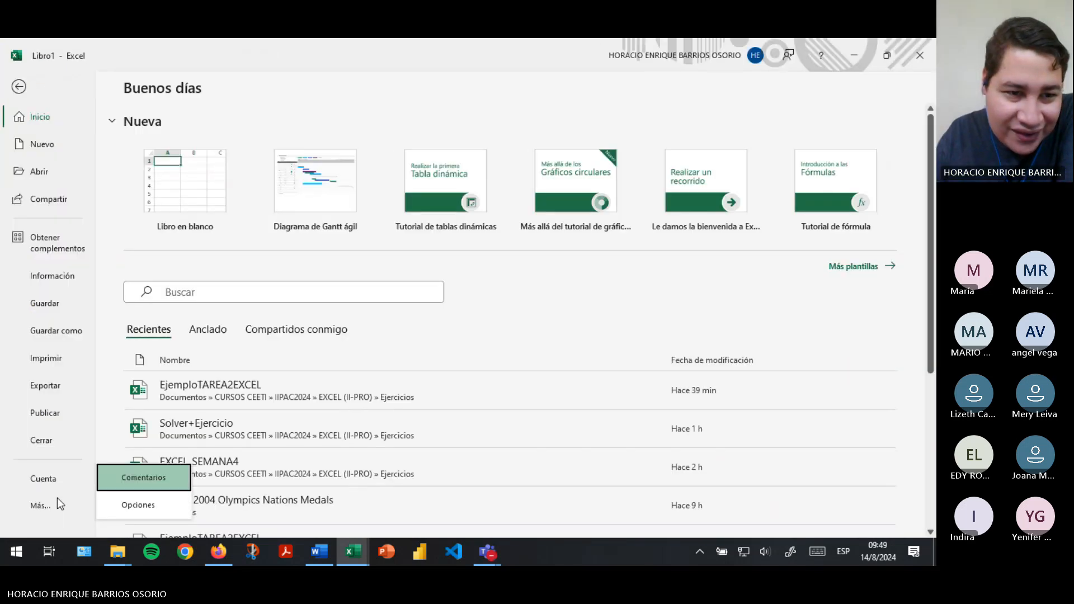
pyautogui.click(138, 505)
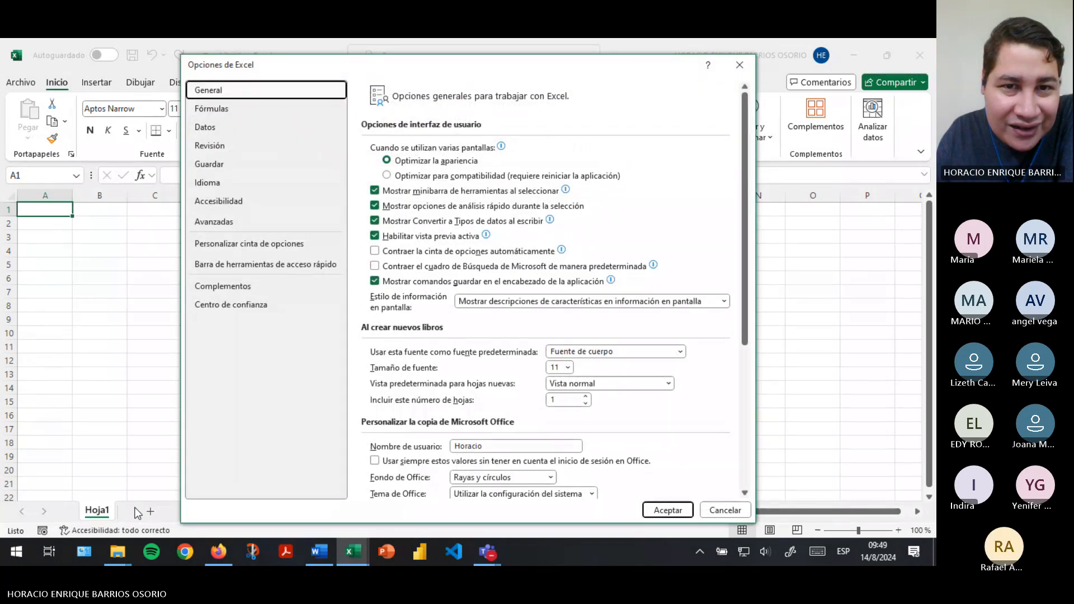
pyautogui.scroll(-3, 589, 277)
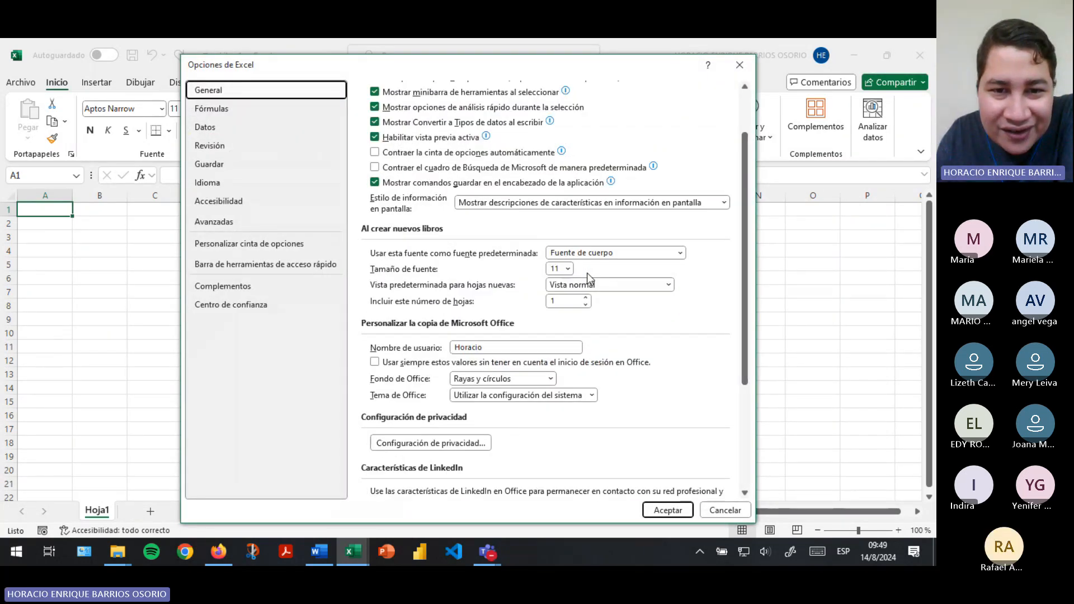
pyautogui.scroll(-3, 588, 277)
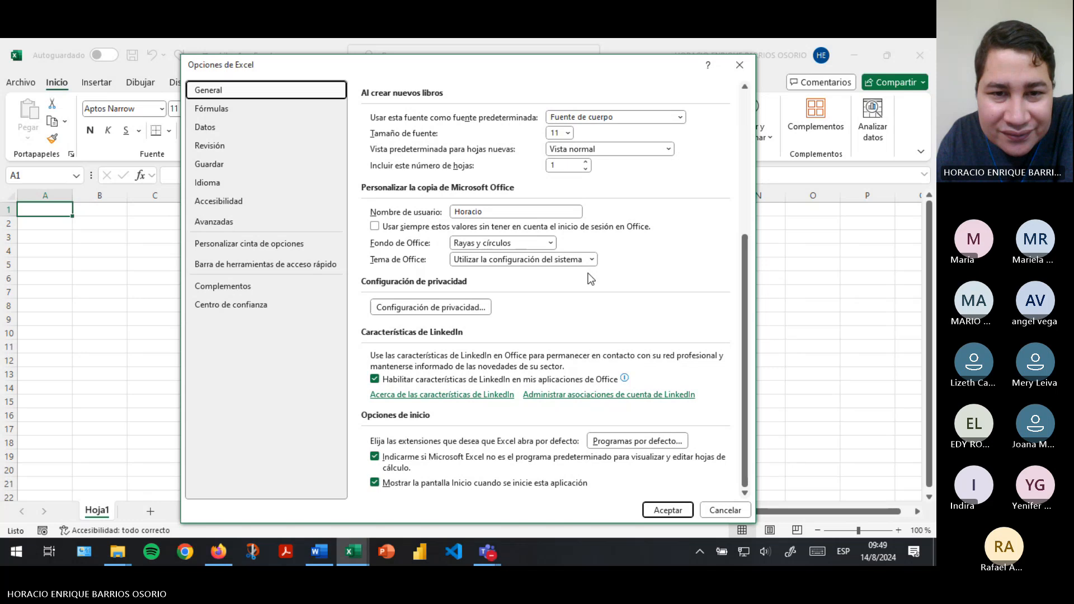
pyautogui.scroll(5, 591, 278)
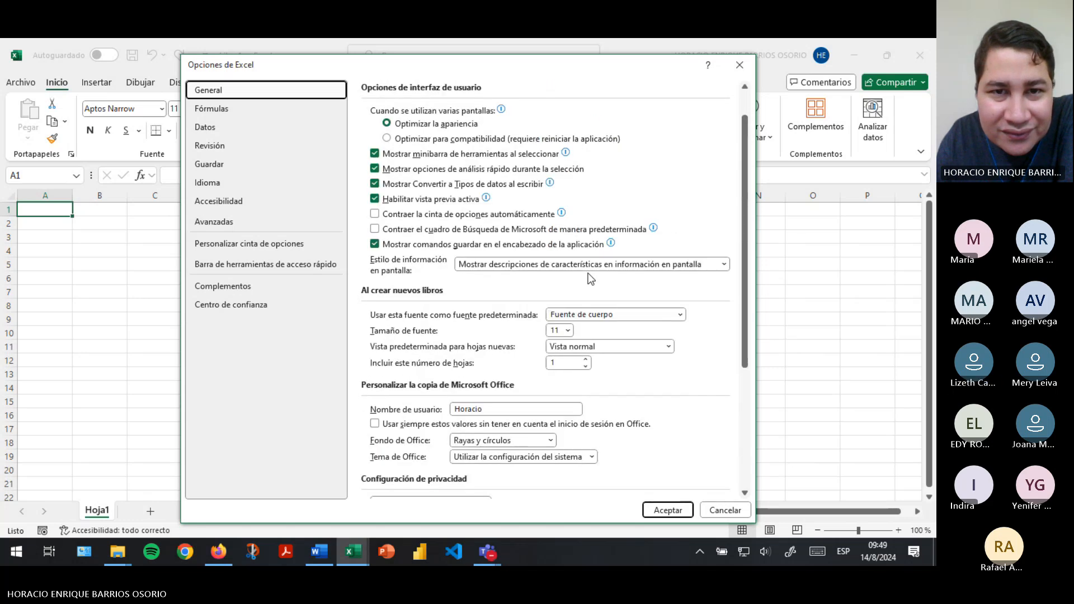
pyautogui.scroll(1, 590, 278)
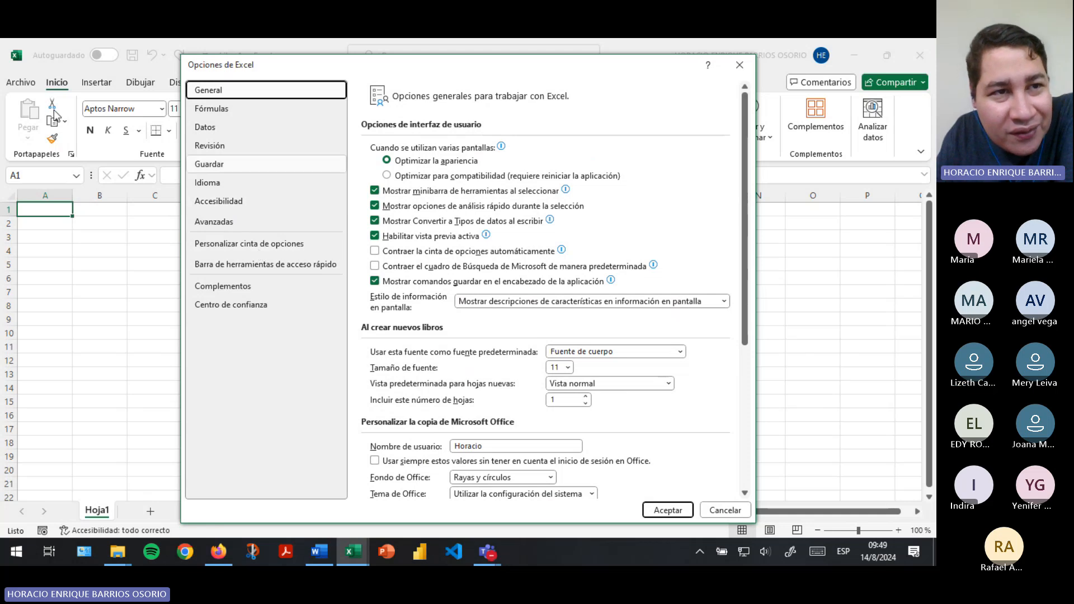
# Show the groups under the Automatizar and Programador main tabs in the ribbon customization settings
pyautogui.click(256, 246)
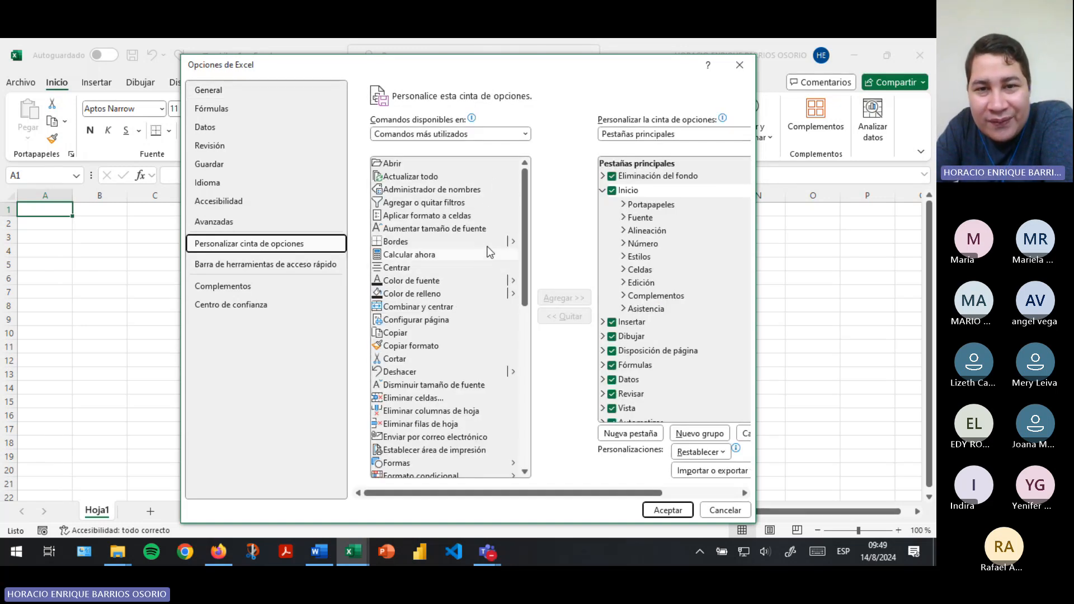
pyautogui.moveTo(526, 210)
pyautogui.mouseDown()
pyautogui.moveTo(529, 469)
pyautogui.moveTo(542, 200)
pyautogui.mouseUp()
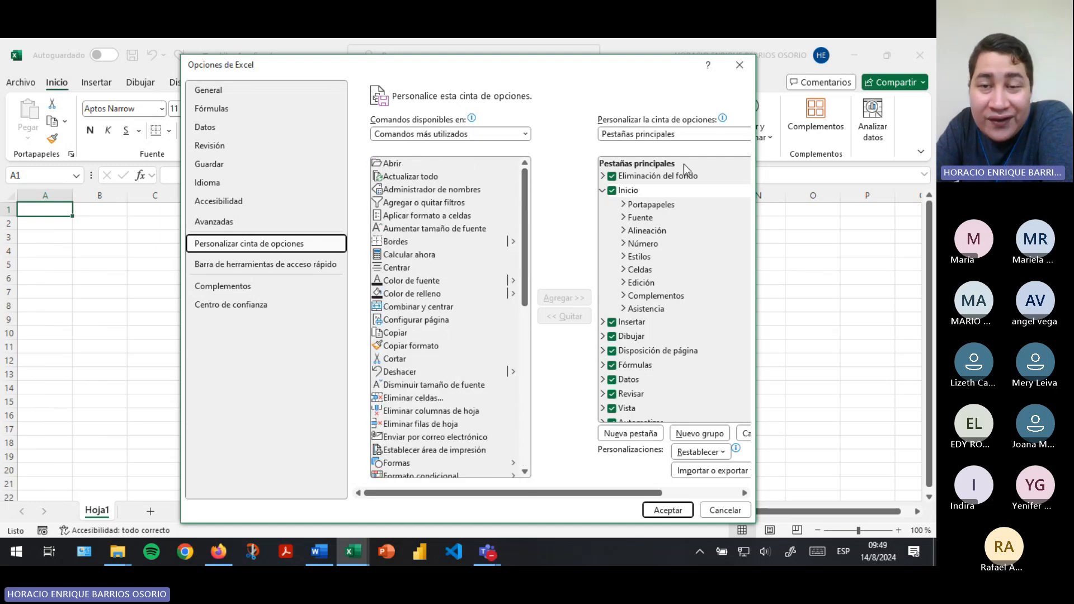
pyautogui.scroll(-3, 648, 302)
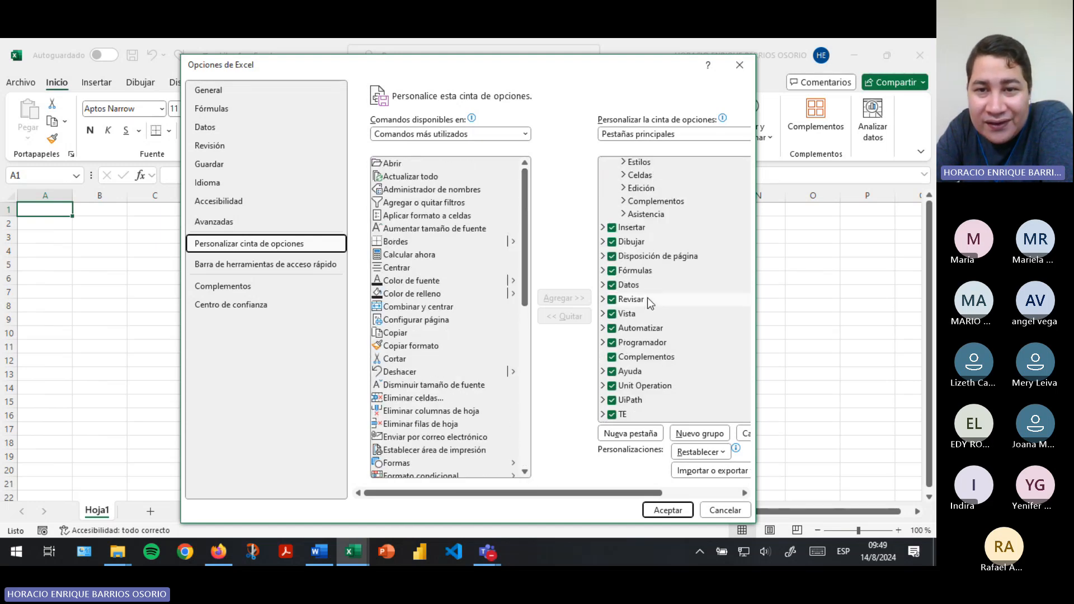
pyautogui.click(602, 328)
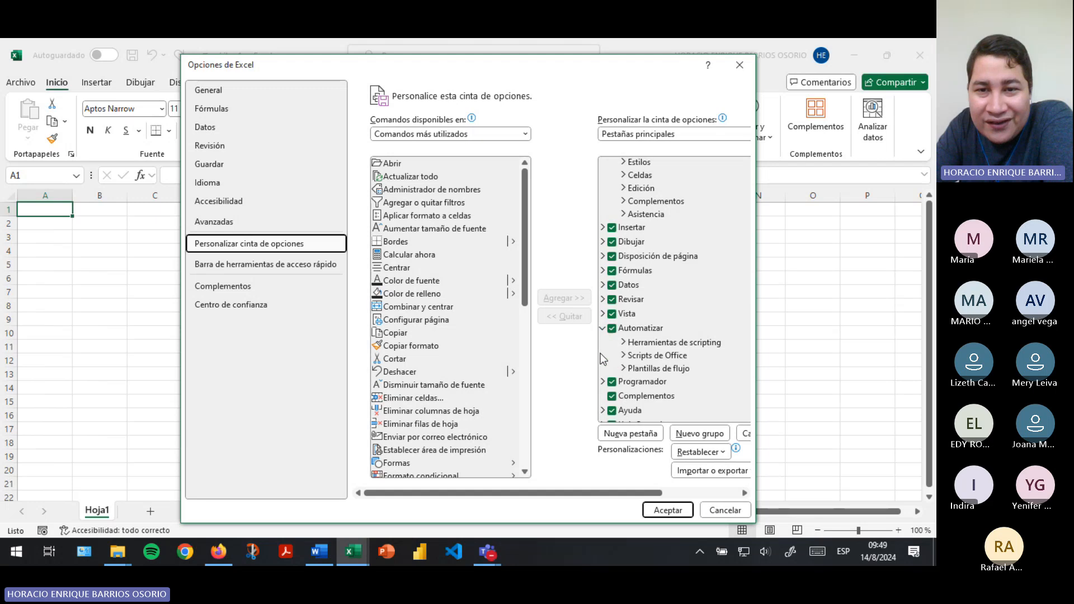
pyautogui.click(602, 382)
pyautogui.scroll(-2, 610, 313)
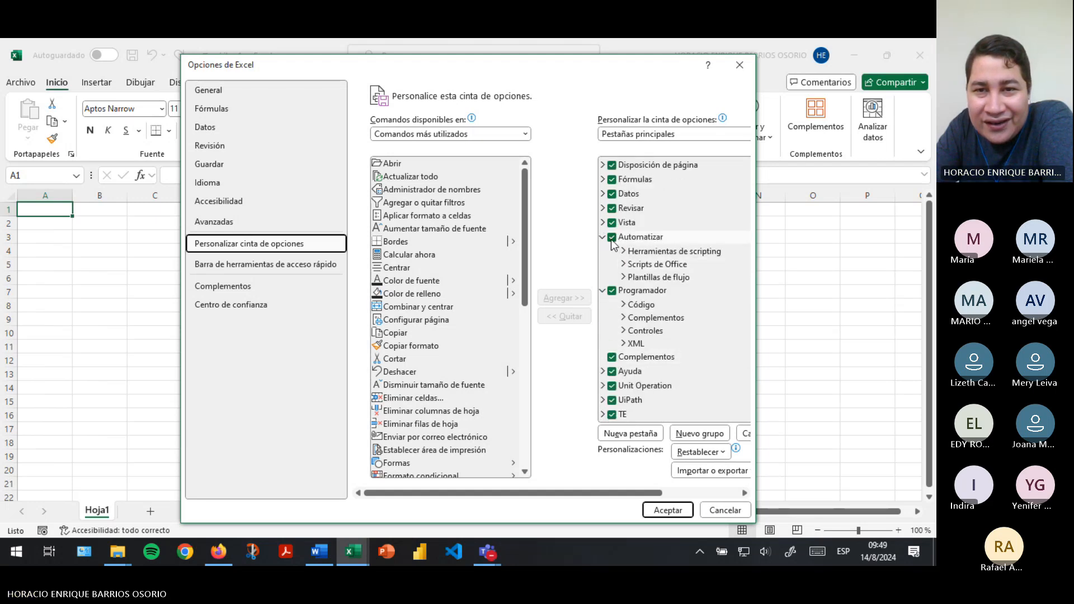
# Disable and re-enable the Programador and Automatizar tabs in the main tabs list, leaving both enabled
pyautogui.click(612, 291)
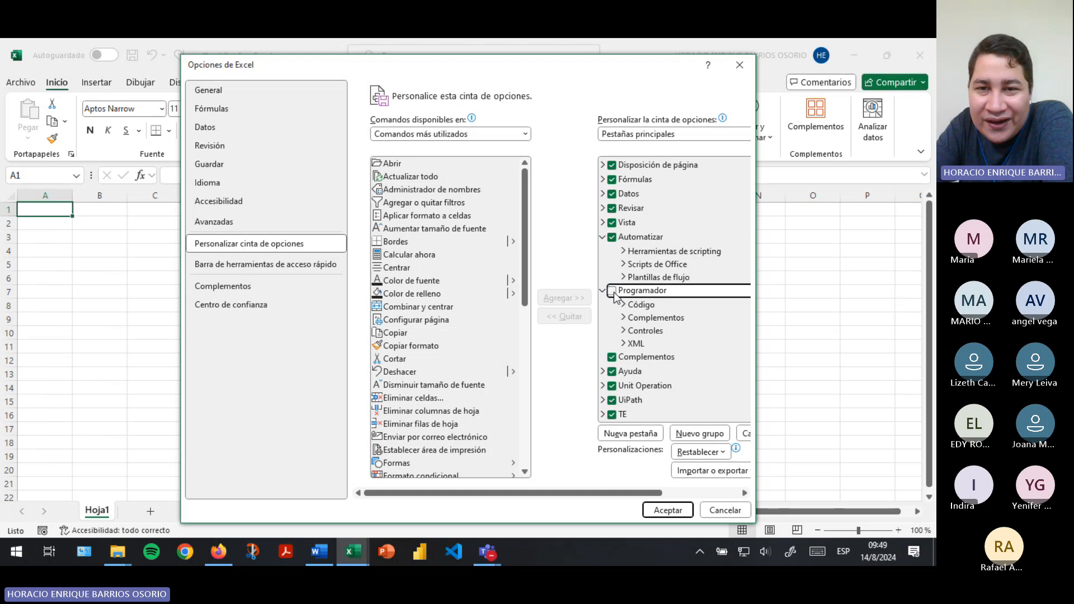
pyautogui.click(612, 292)
pyautogui.click(612, 237)
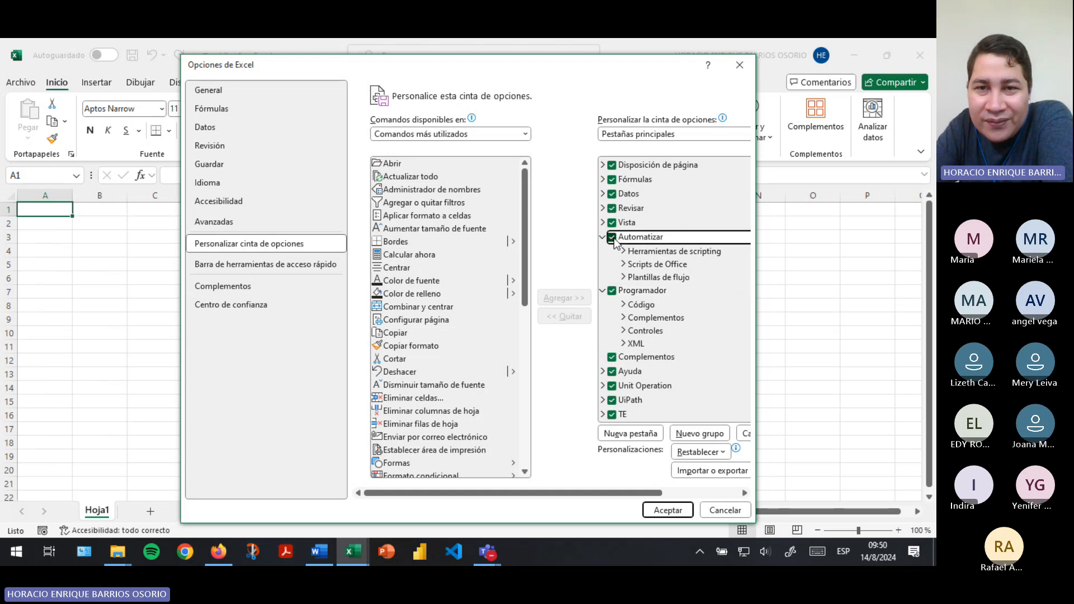
pyautogui.click(613, 238)
pyautogui.click(612, 291)
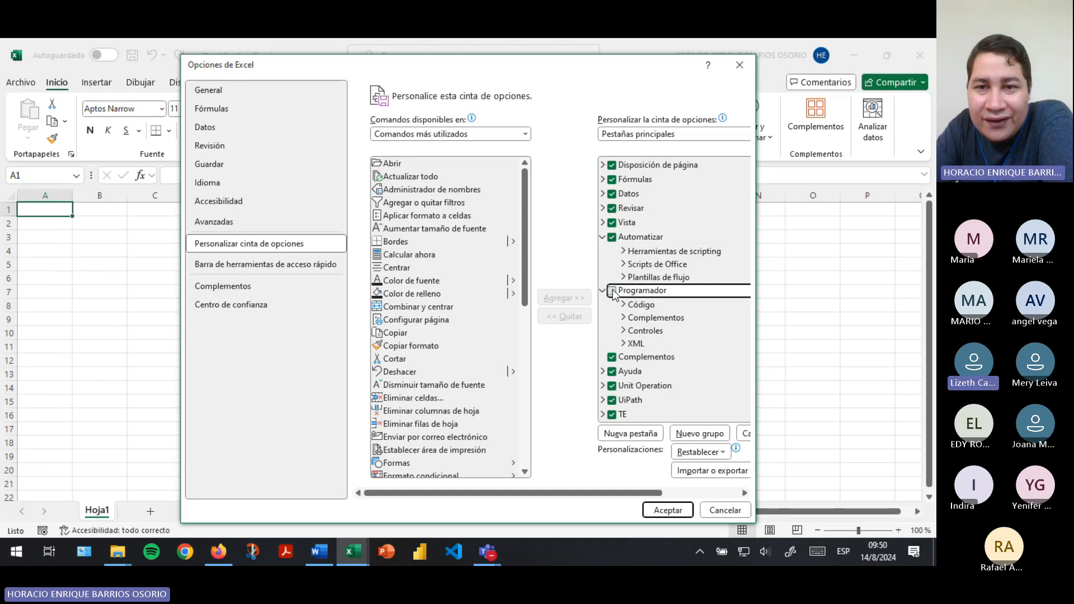
pyautogui.click(612, 292)
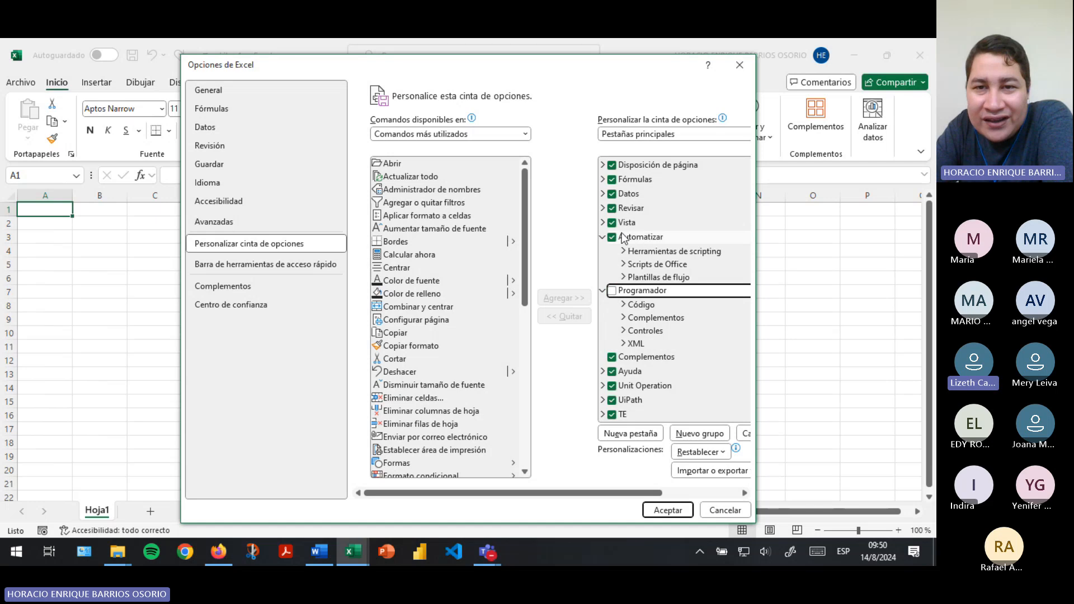
pyautogui.click(612, 237)
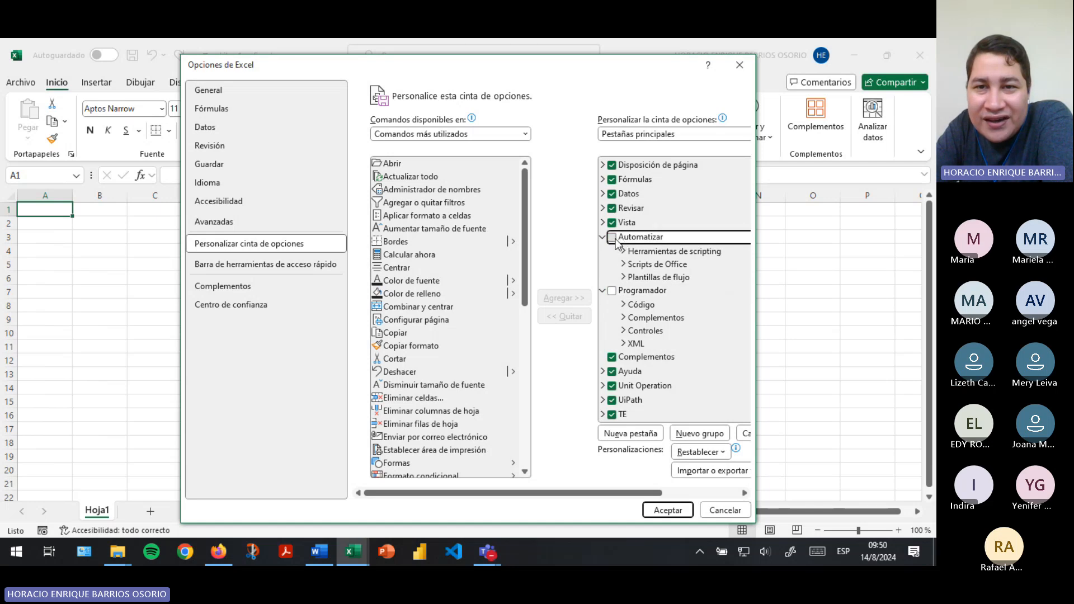
pyautogui.click(613, 237)
pyautogui.click(611, 290)
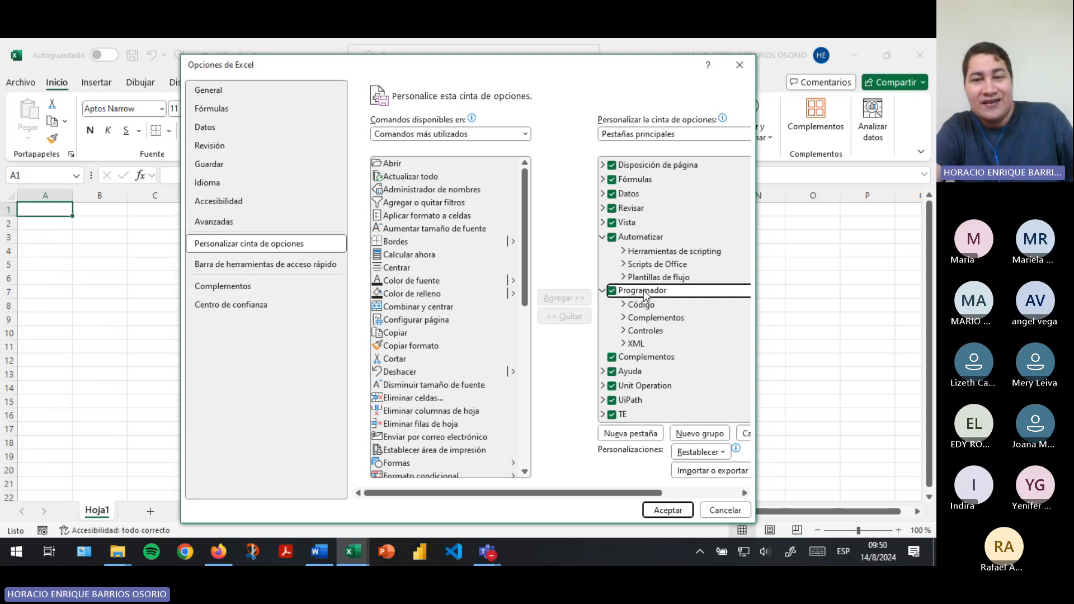
# Examine the groups of the Programador tab and expand Código to show its macro commands
pyautogui.click(624, 317)
pyautogui.click(624, 318)
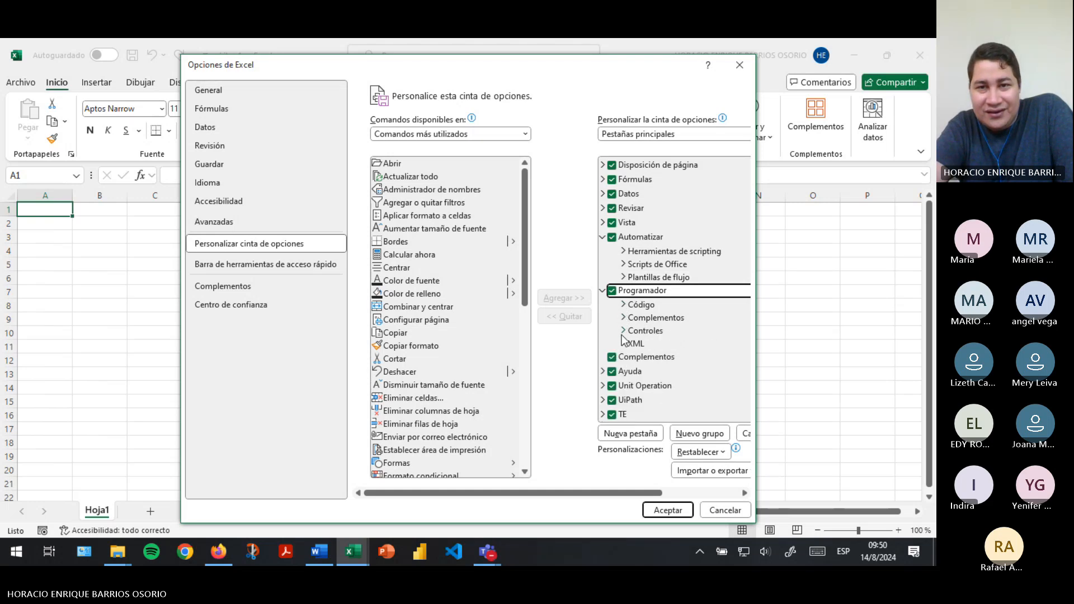
pyautogui.click(623, 331)
pyautogui.click(623, 333)
pyautogui.click(624, 344)
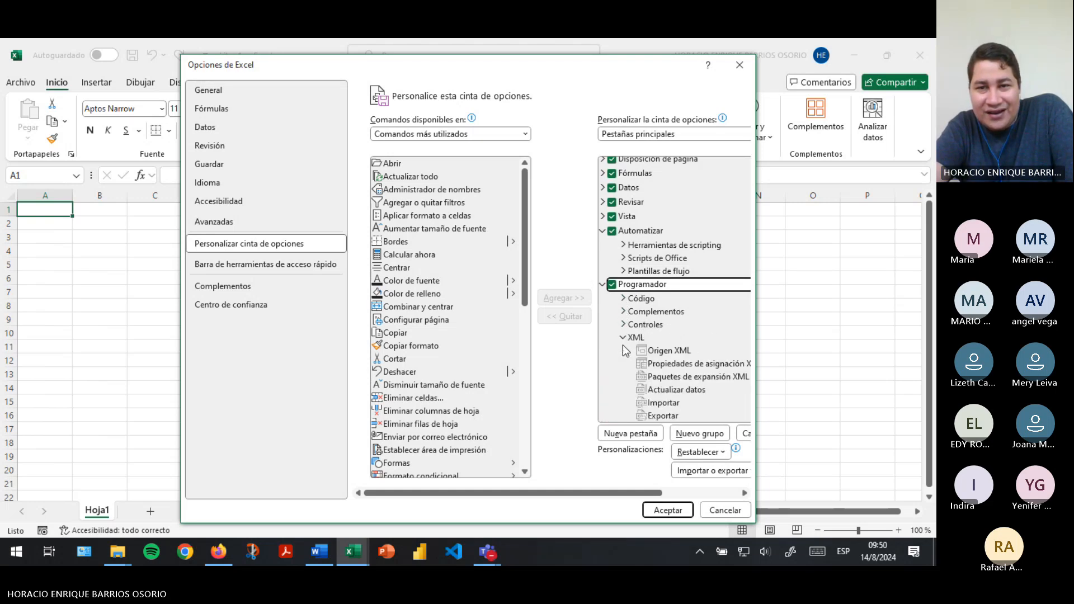
pyautogui.click(623, 344)
pyautogui.click(627, 304)
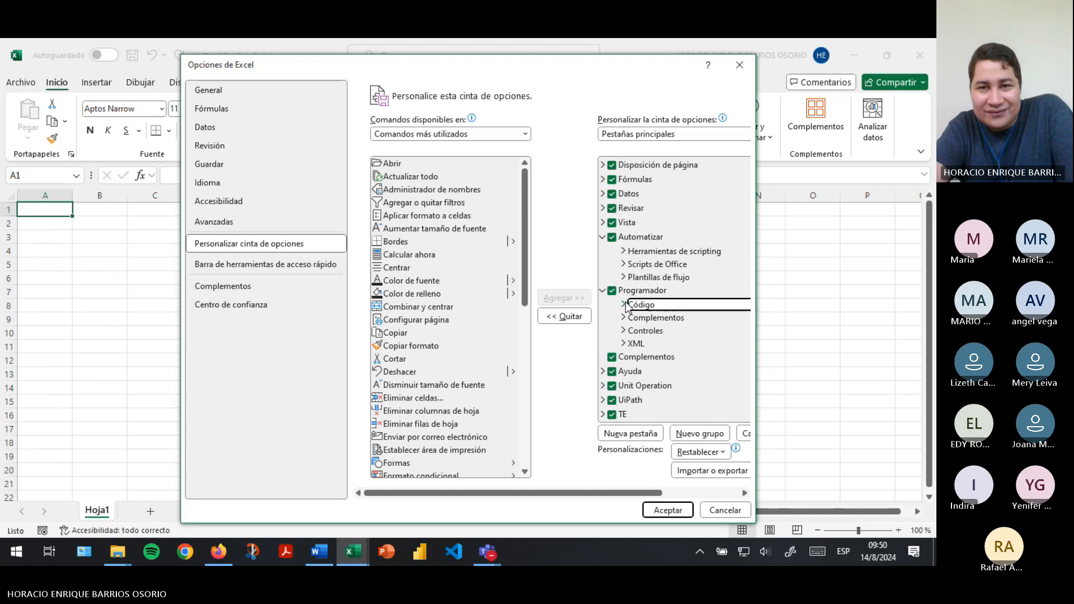
pyautogui.click(625, 305)
pyautogui.click(623, 305)
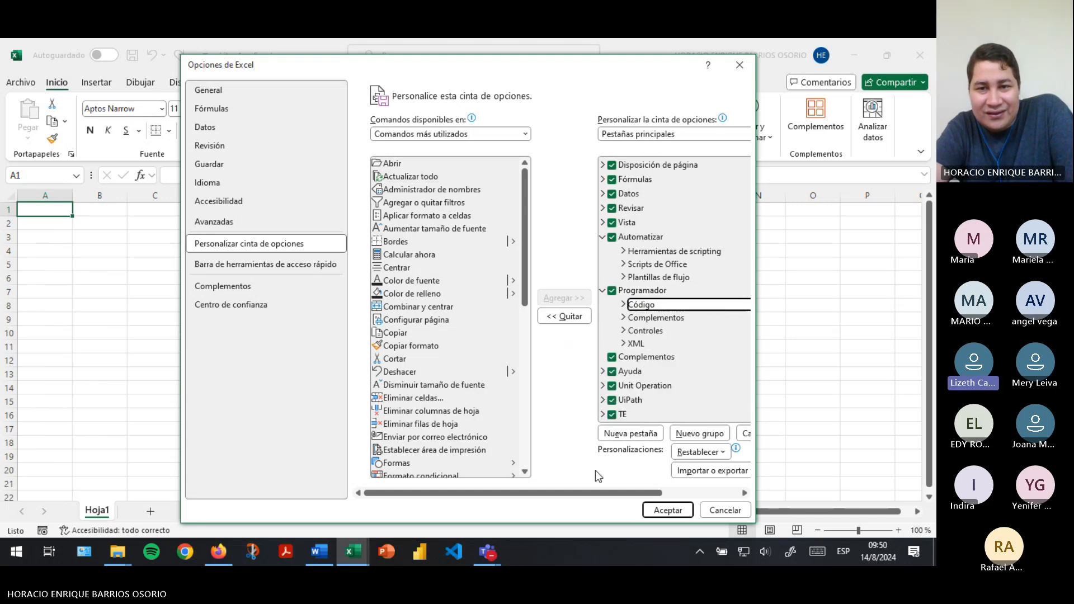
pyautogui.moveTo(590, 492); pyautogui.dragTo(683, 485)
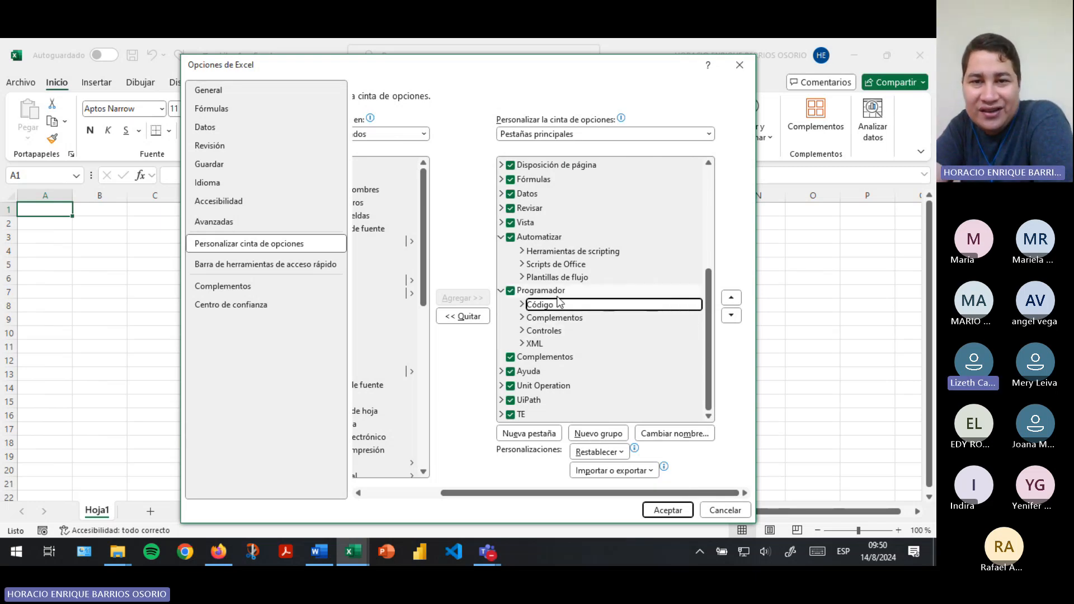
pyautogui.click(523, 305)
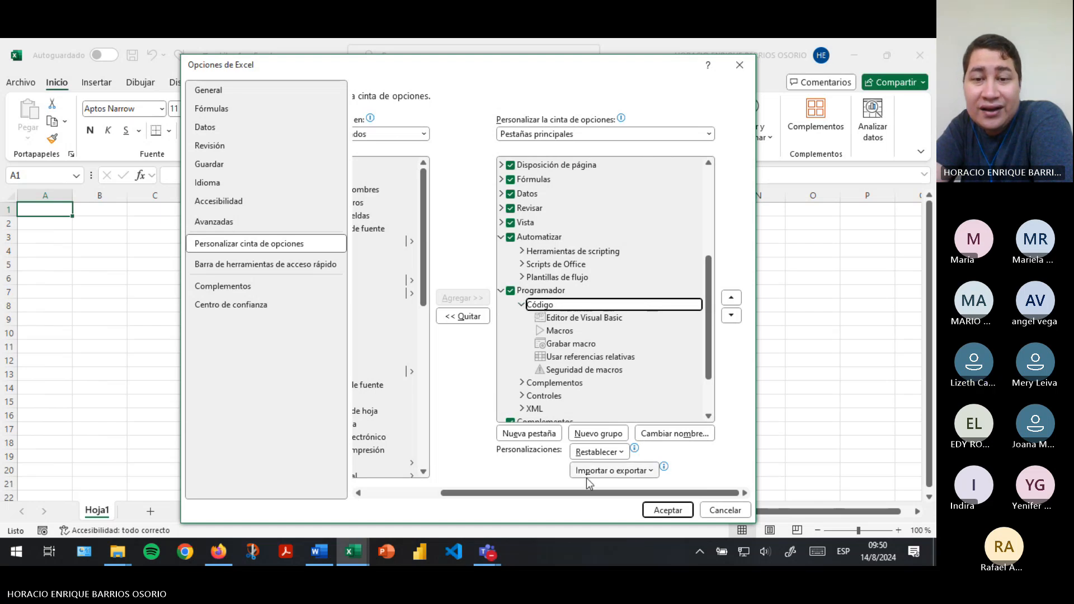
# Widen the Excel options dialog and reposition it so both ribbon customization lists fit completely
pyautogui.moveTo(563, 493)
pyautogui.mouseDown()
pyautogui.moveTo(482, 494)
pyautogui.moveTo(559, 493)
pyautogui.mouseUp()
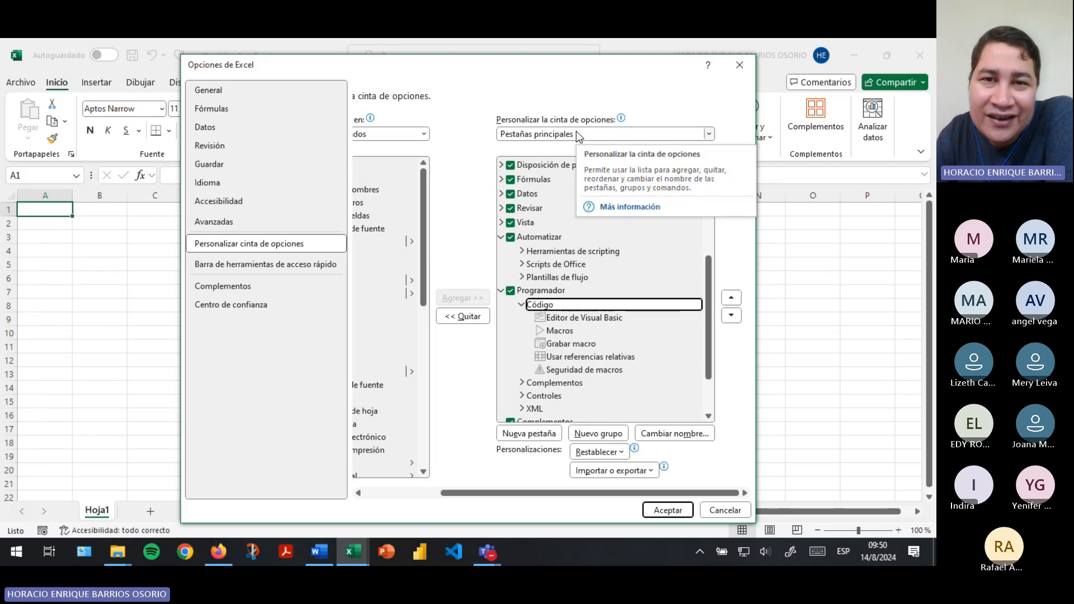
pyautogui.moveTo(755, 253); pyautogui.dragTo(907, 253)
pyautogui.moveTo(257, 66); pyautogui.dragTo(147, 69)
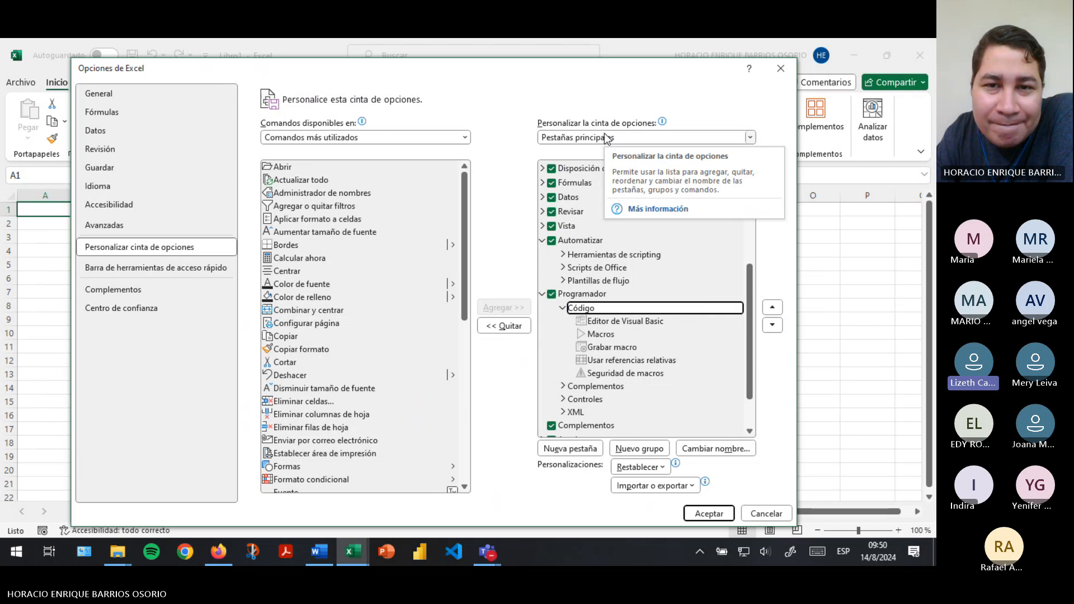
# Expand the Datos tab's groups and look through the whole list of main tabs
pyautogui.click(542, 198)
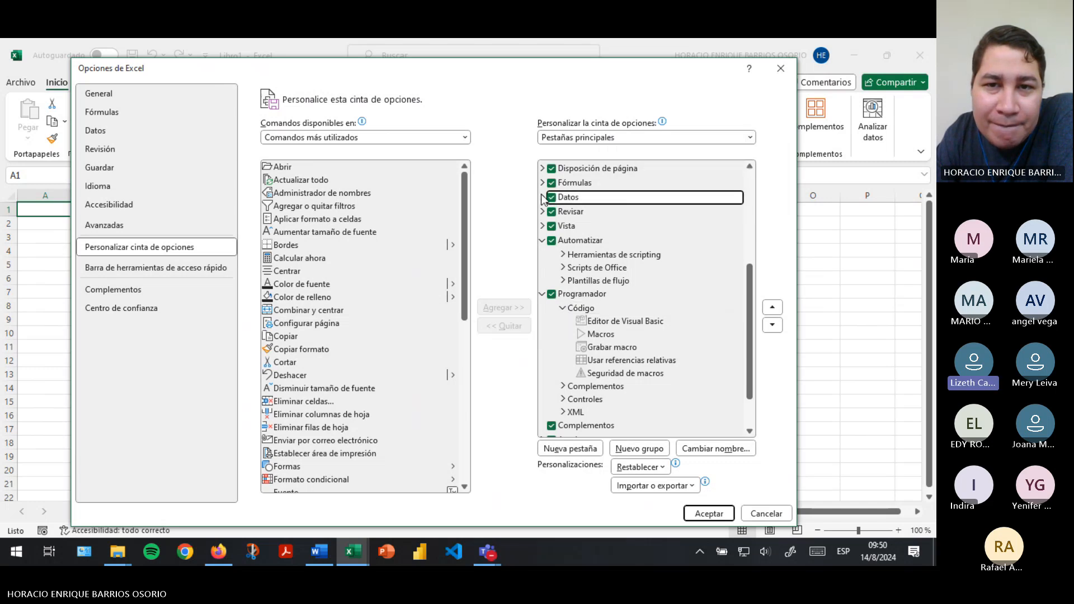
pyautogui.click(542, 198)
pyautogui.scroll(5, 619, 227)
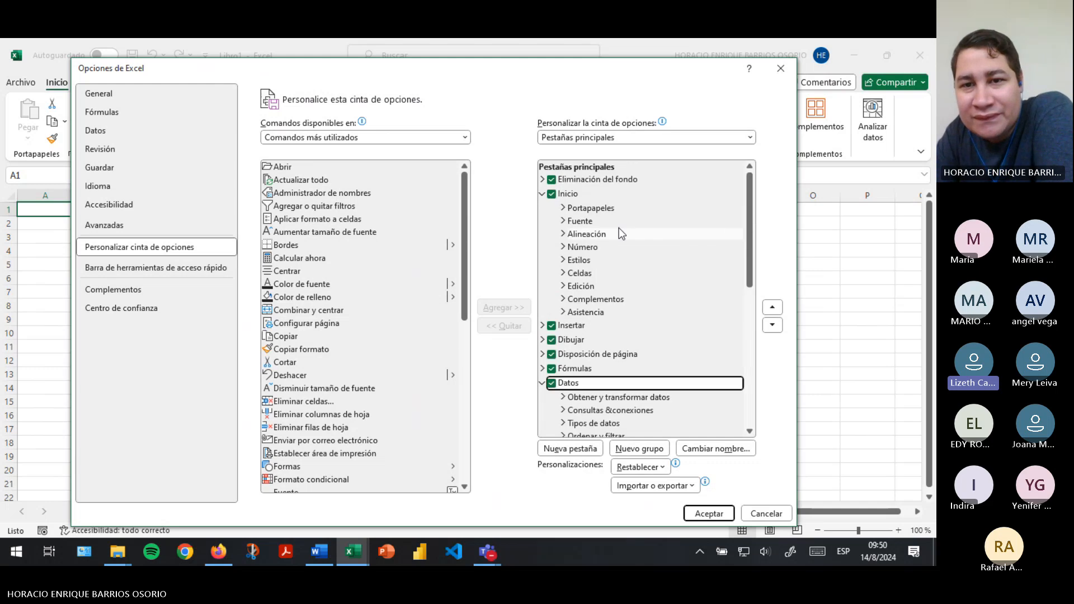
pyautogui.scroll(-2, 630, 319)
pyautogui.scroll(-7, 630, 319)
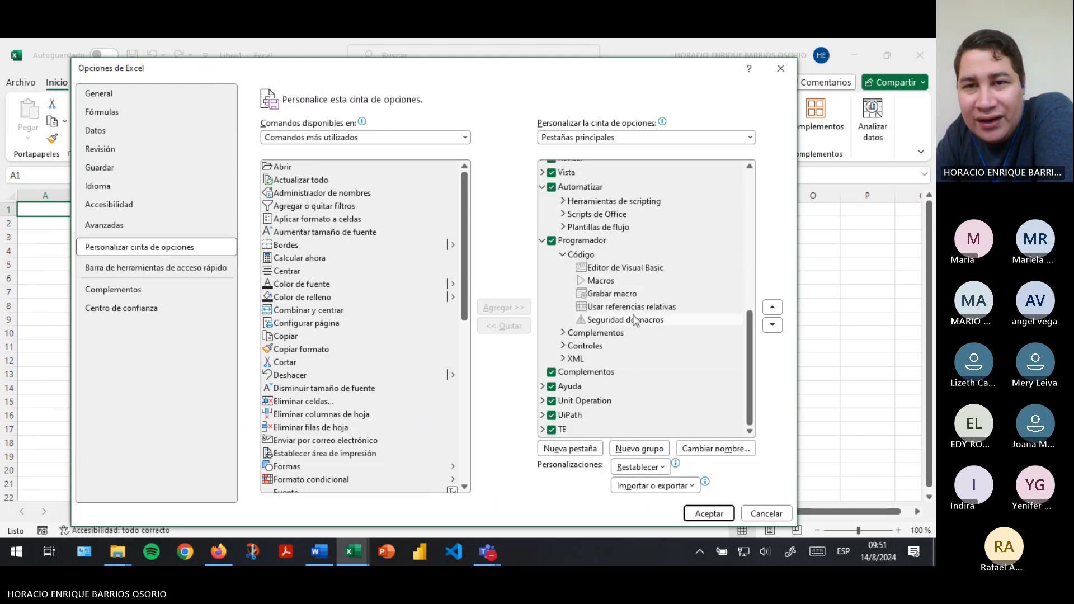
# Switch the ribbon customization list to Todas las pestañas, review the main and tool tabs, and accept the Excel options
pyautogui.click(749, 138)
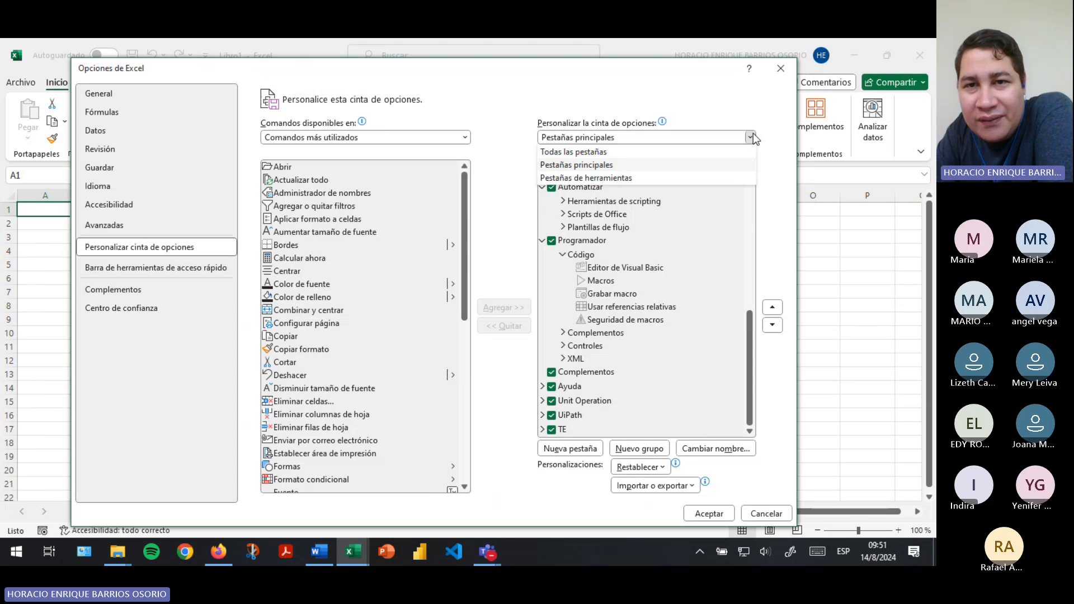
pyautogui.click(611, 155)
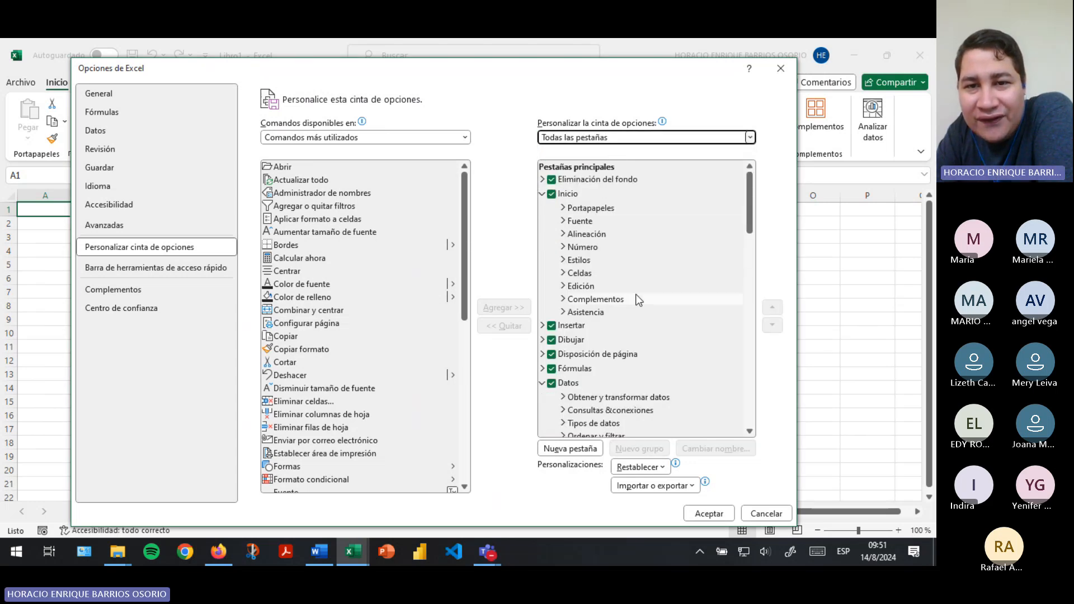
pyautogui.scroll(-15, 637, 294)
pyautogui.scroll(-2, 639, 296)
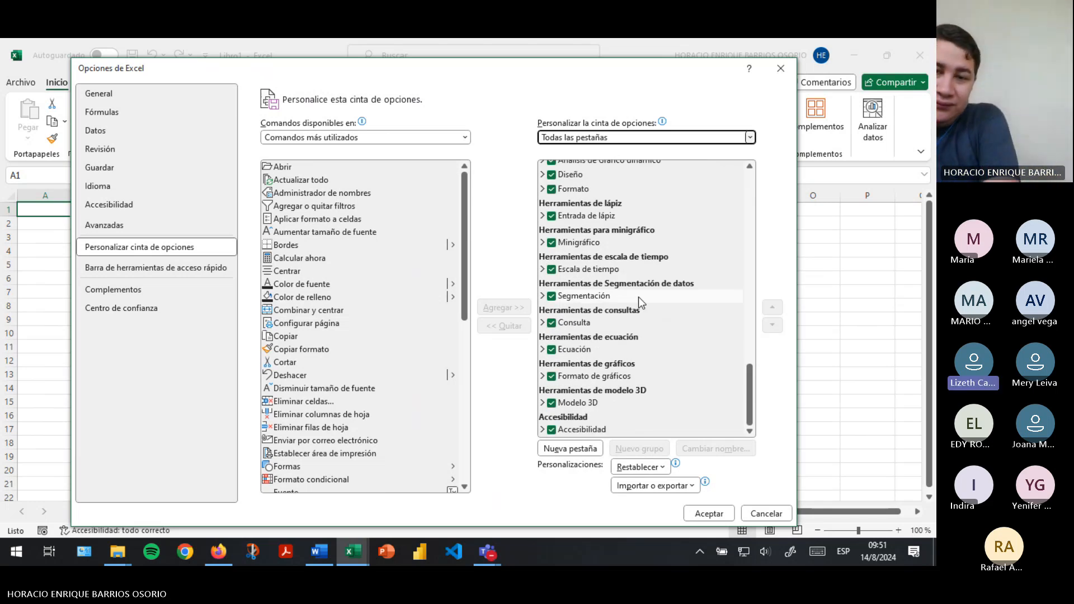
pyautogui.scroll(4, 655, 365)
pyautogui.scroll(10, 618, 370)
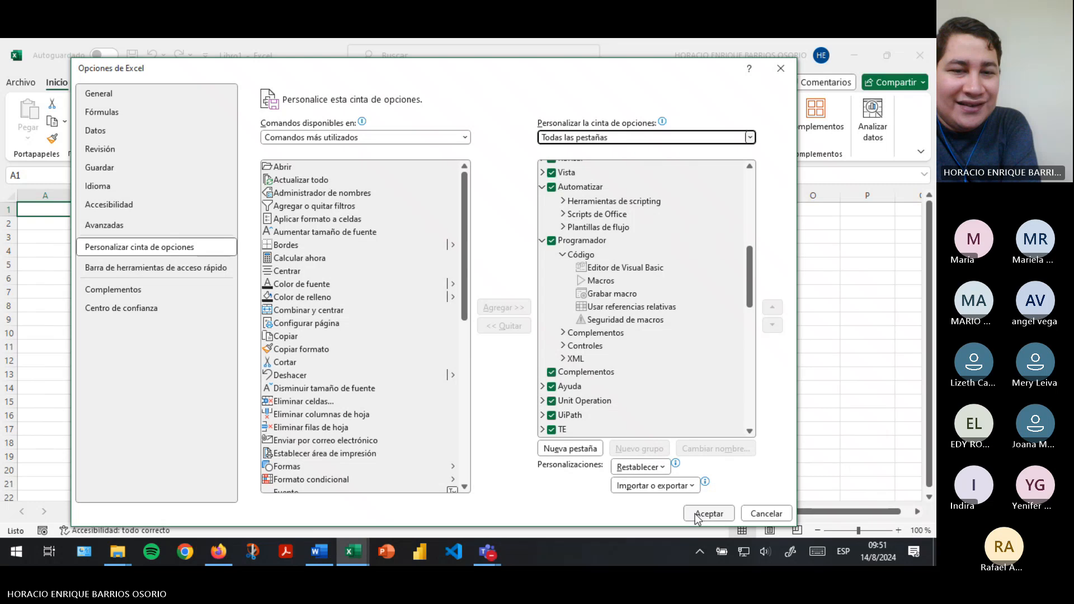
pyautogui.scroll(6, 646, 375)
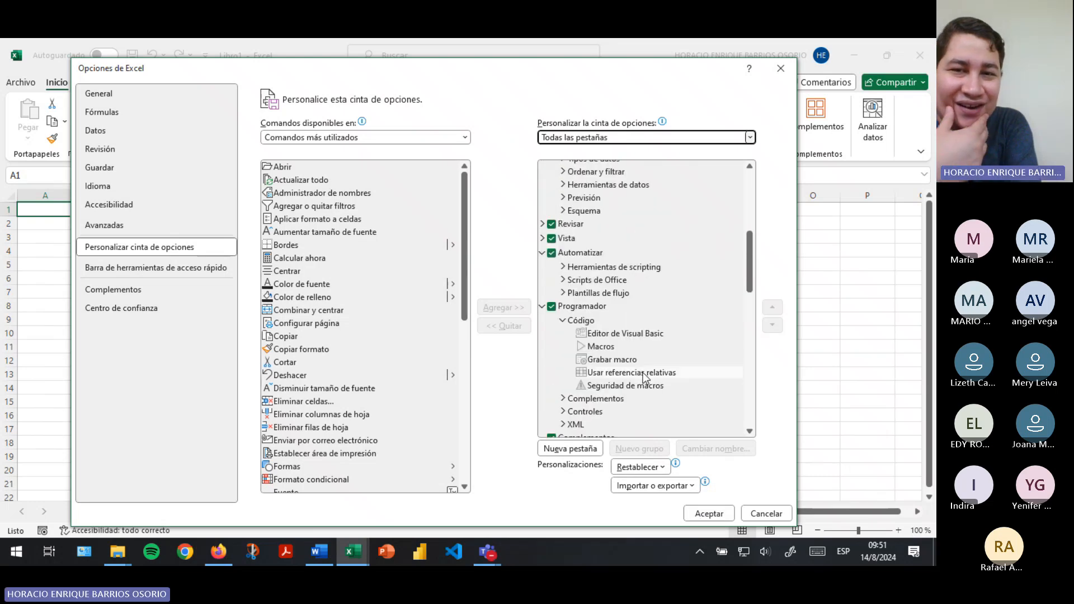
pyautogui.scroll(3, 646, 377)
pyautogui.scroll(-15, 641, 369)
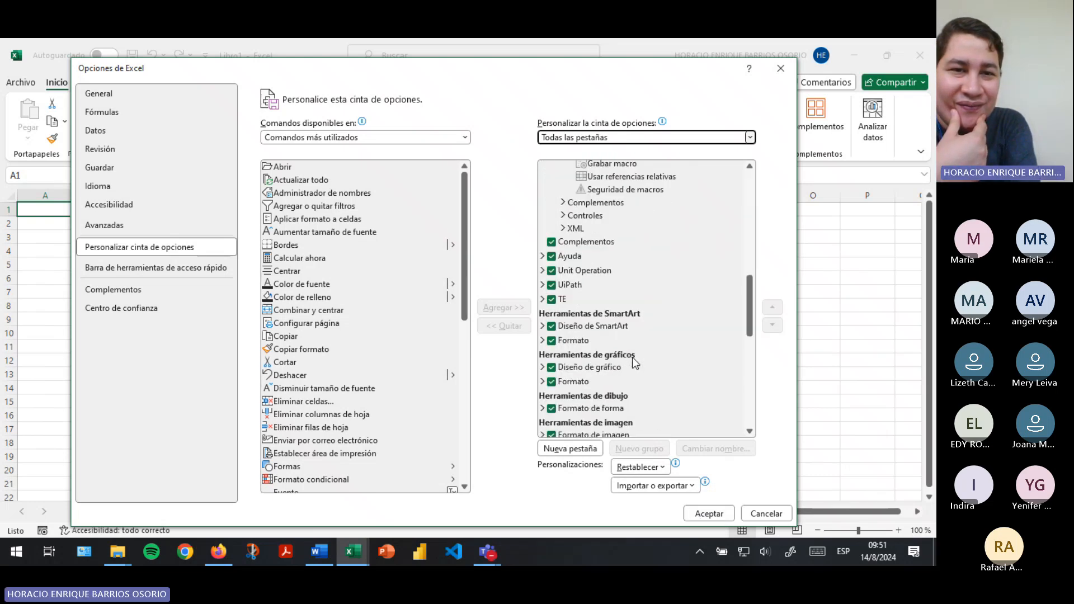
pyautogui.scroll(-3, 635, 362)
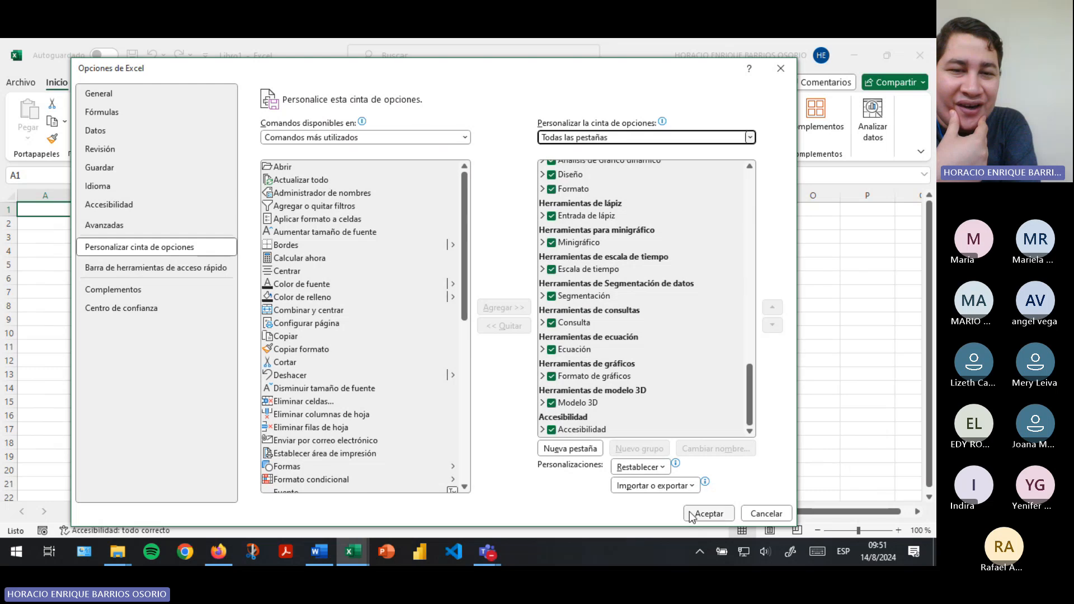
pyautogui.click(533, 410)
pyautogui.press('Return')
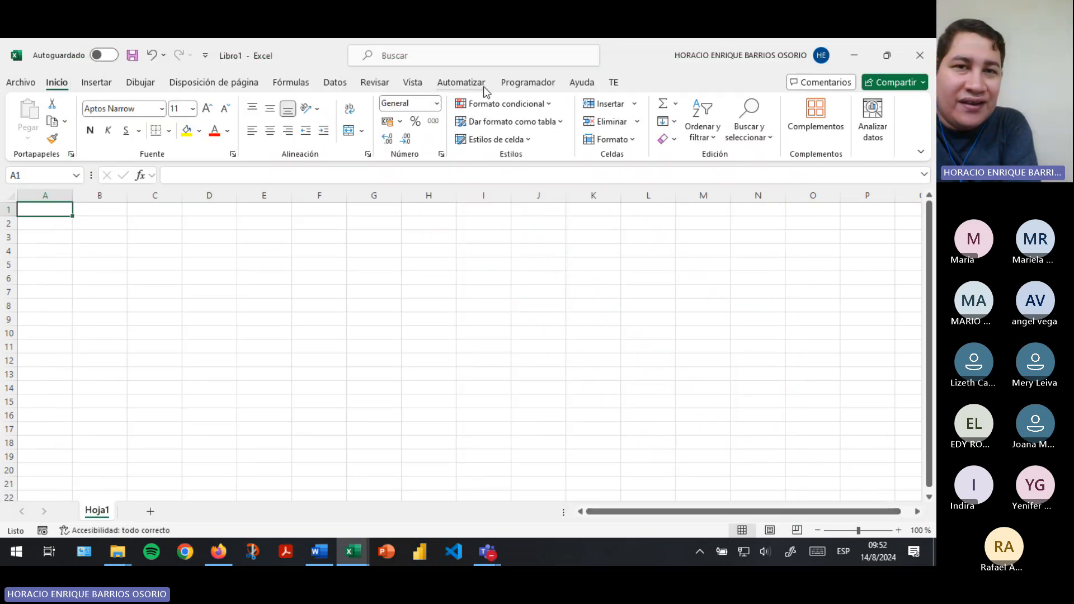
# Open the Visual Basic editor for Libro1 from the Programador commands and make its Inmediato pane slightly taller
pyautogui.click(510, 87)
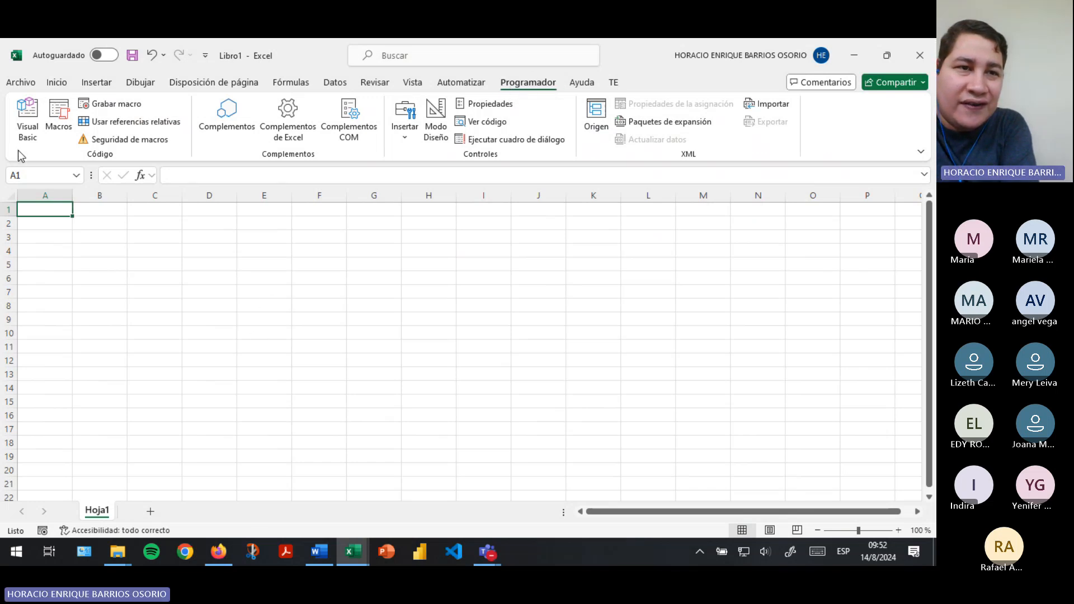
pyautogui.click(29, 121)
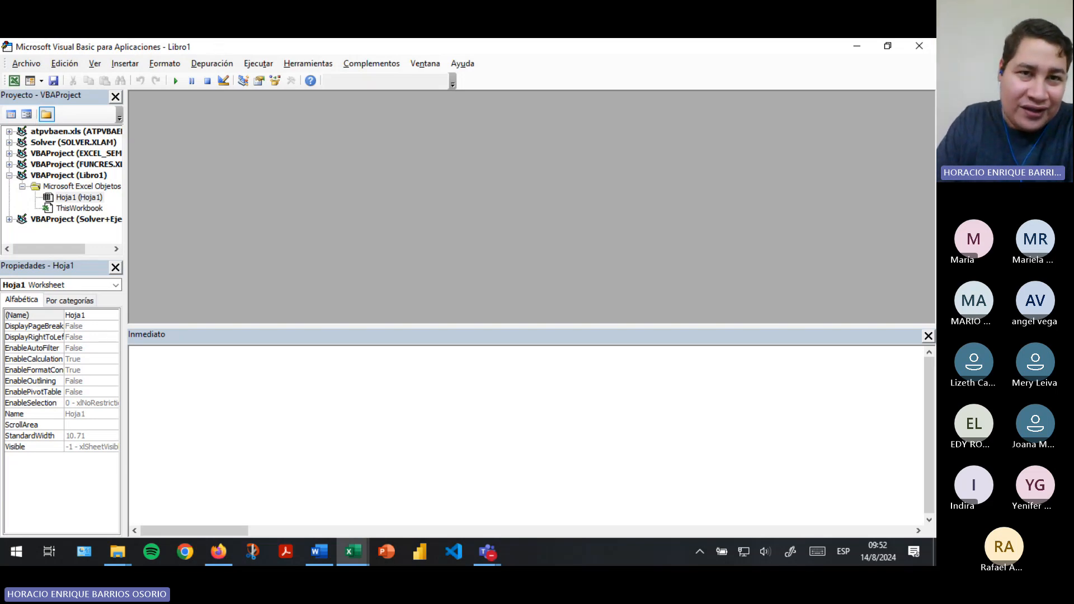
pyautogui.moveTo(219, 49); pyautogui.dragTo(336, 39)
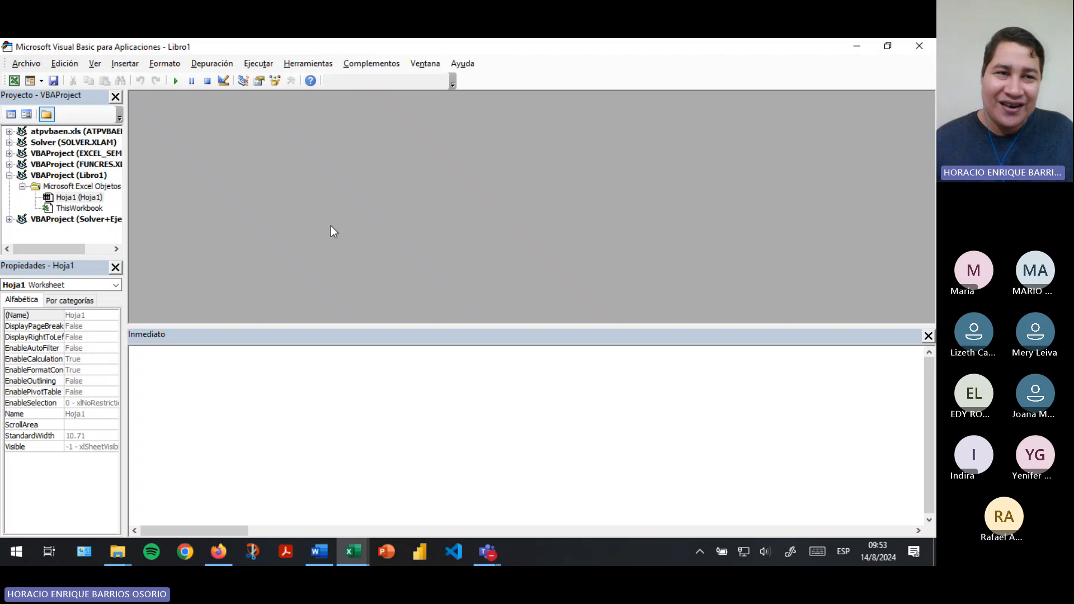
pyautogui.moveTo(286, 325)
pyautogui.mouseDown()
pyautogui.moveTo(283, 294)
pyautogui.moveTo(280, 304)
pyautogui.mouseUp()
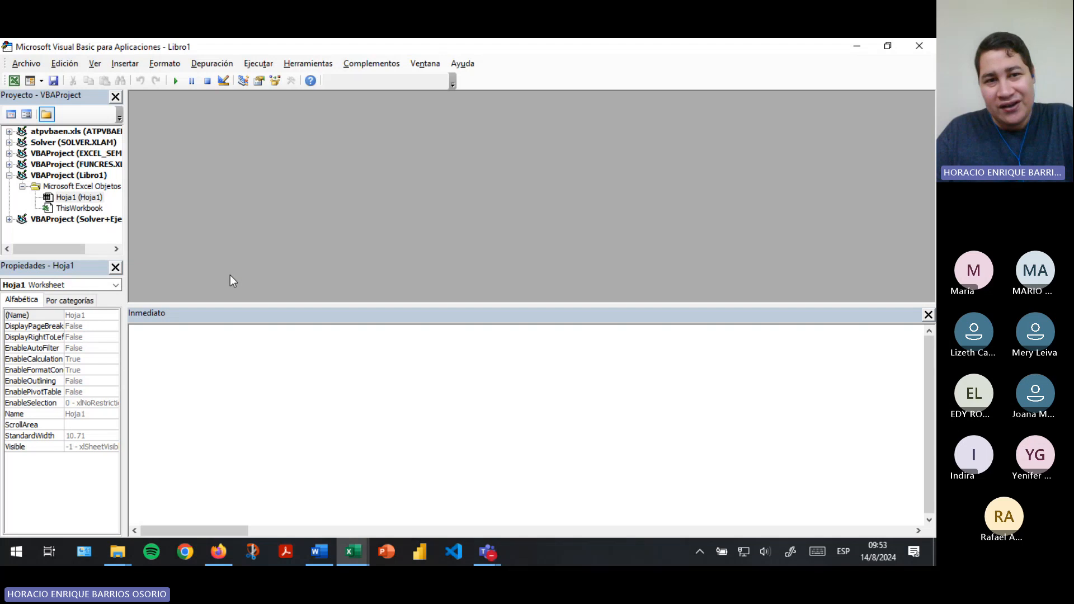
pyautogui.moveTo(286, 305); pyautogui.dragTo(293, 307)
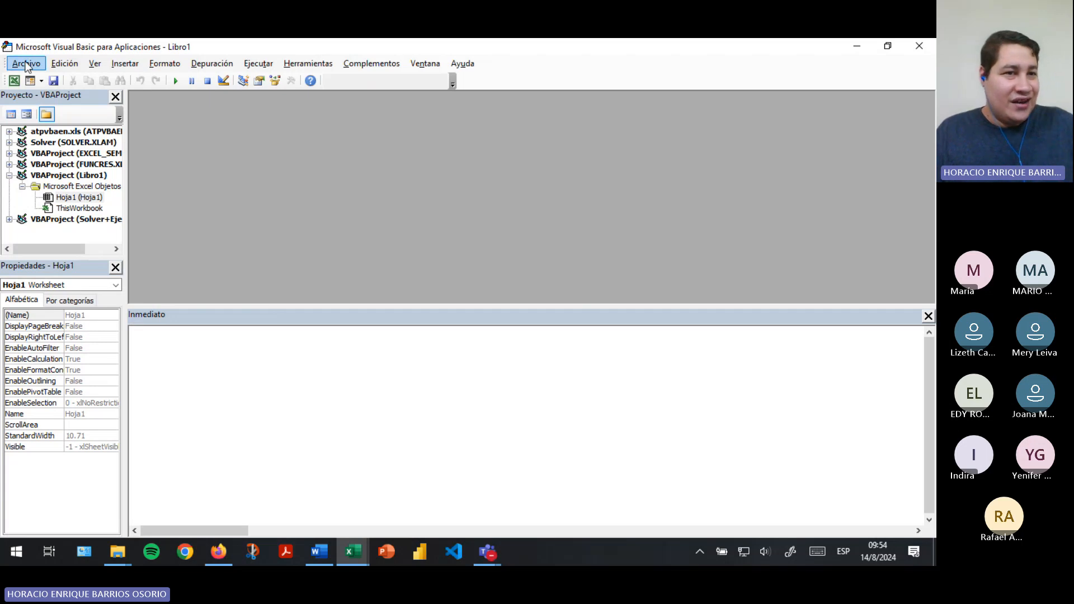
# Insert a standard module into the Libro1 project, make its code window slightly taller and shift it a little
pyautogui.click(25, 65)
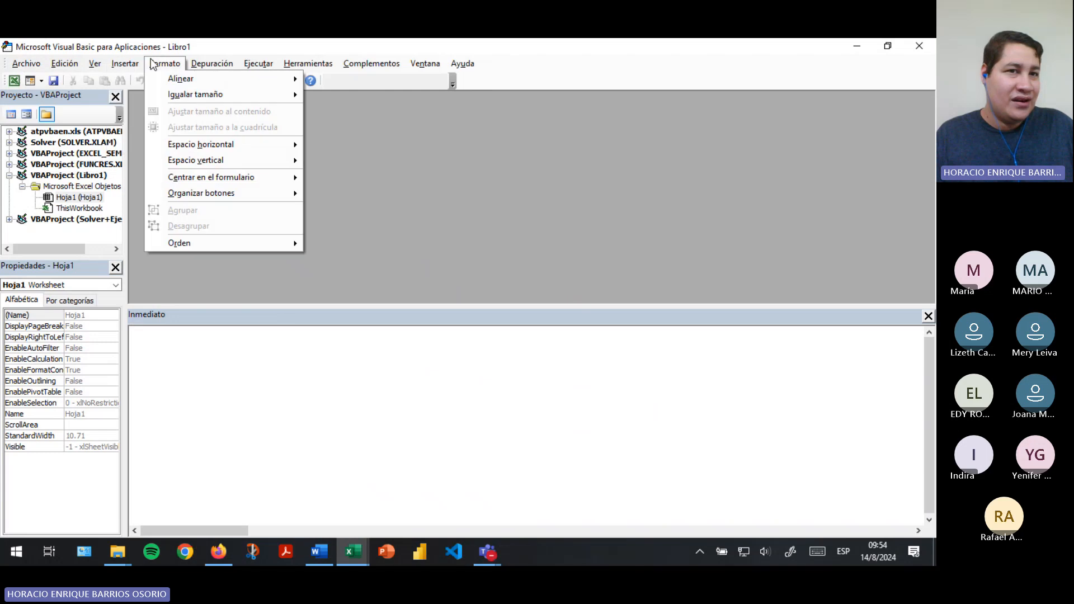
pyautogui.moveTo(114, 65)
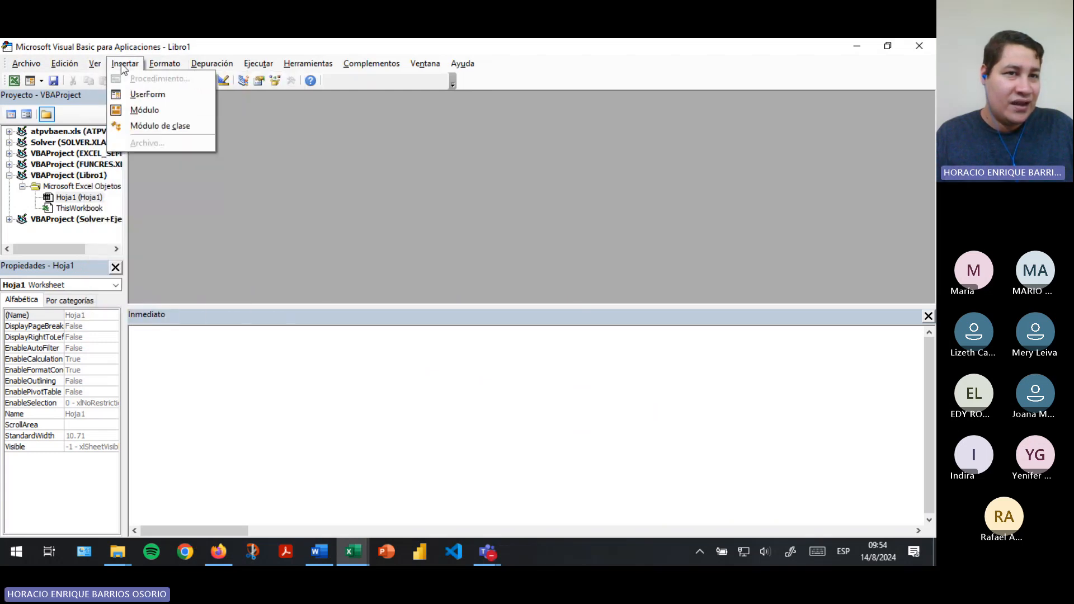
pyautogui.click(146, 110)
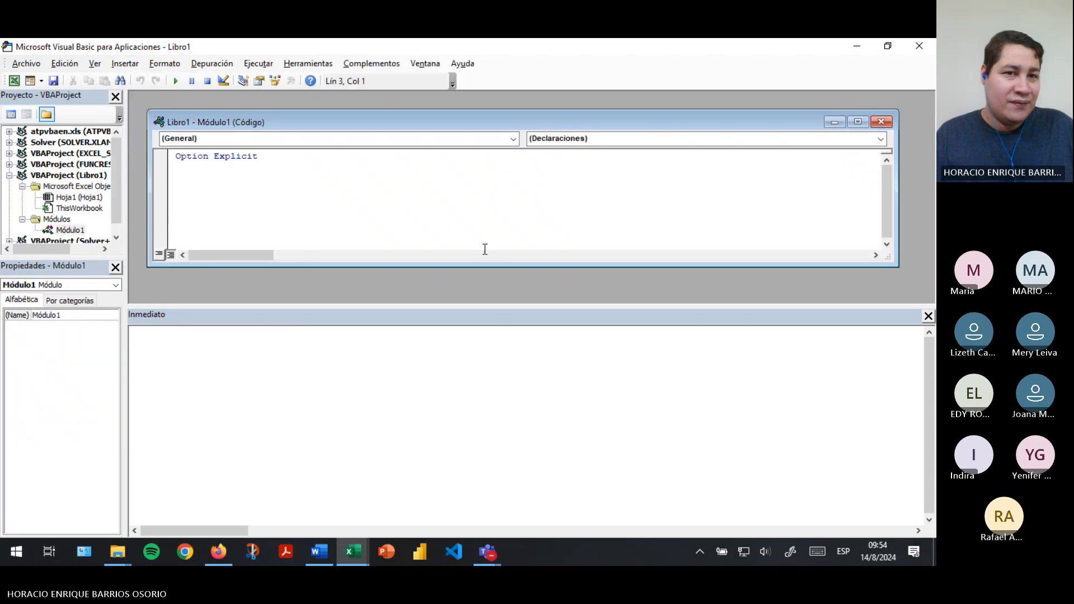
pyautogui.moveTo(497, 267); pyautogui.dragTo(500, 274)
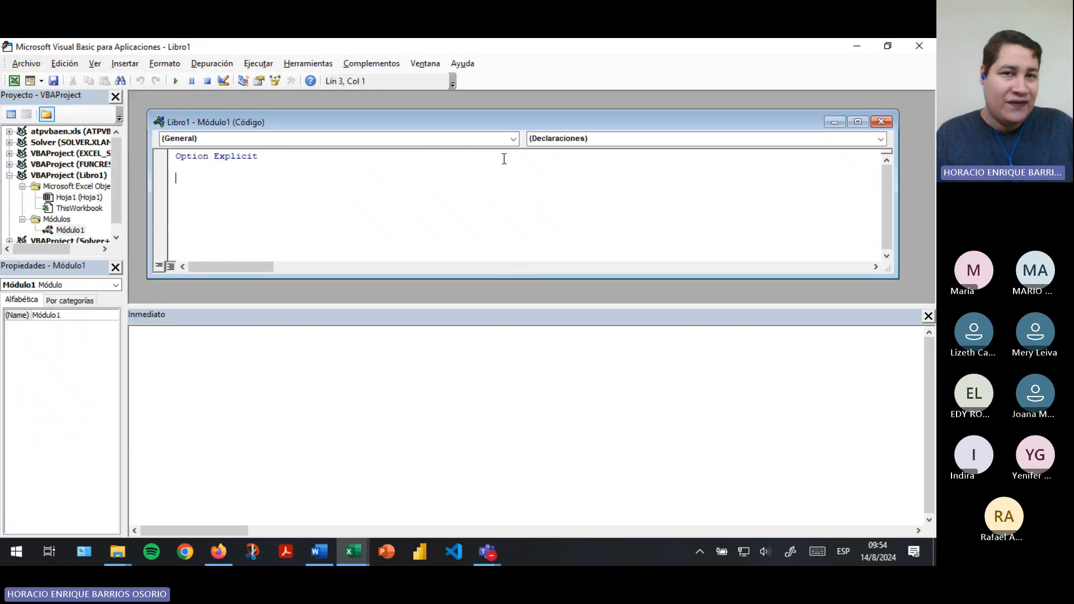
pyautogui.moveTo(494, 119)
pyautogui.mouseDown()
pyautogui.moveTo(485, 120)
pyautogui.moveTo(498, 114)
pyautogui.mouseUp()
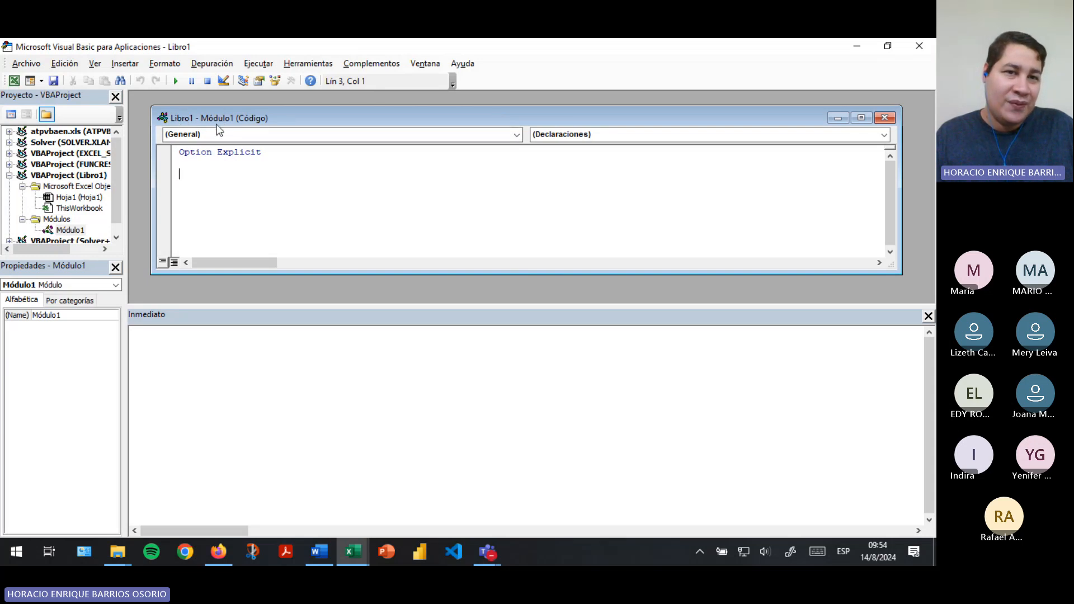
# Review the module's object and procedure lists and its Option Explicit line
pyautogui.click(518, 135)
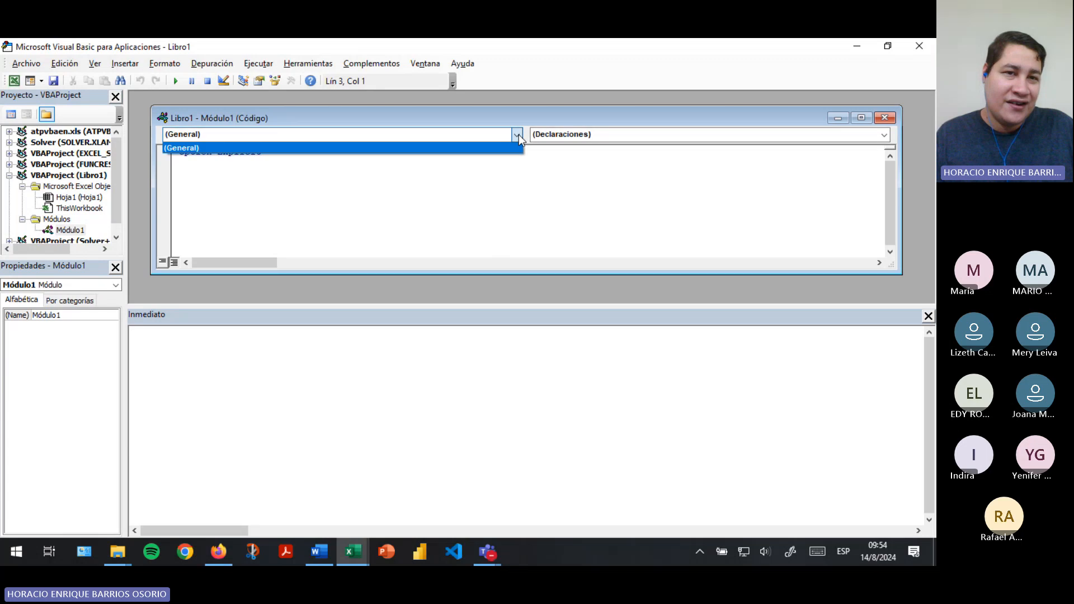
pyautogui.click(519, 139)
pyautogui.click(884, 134)
pyautogui.click(840, 145)
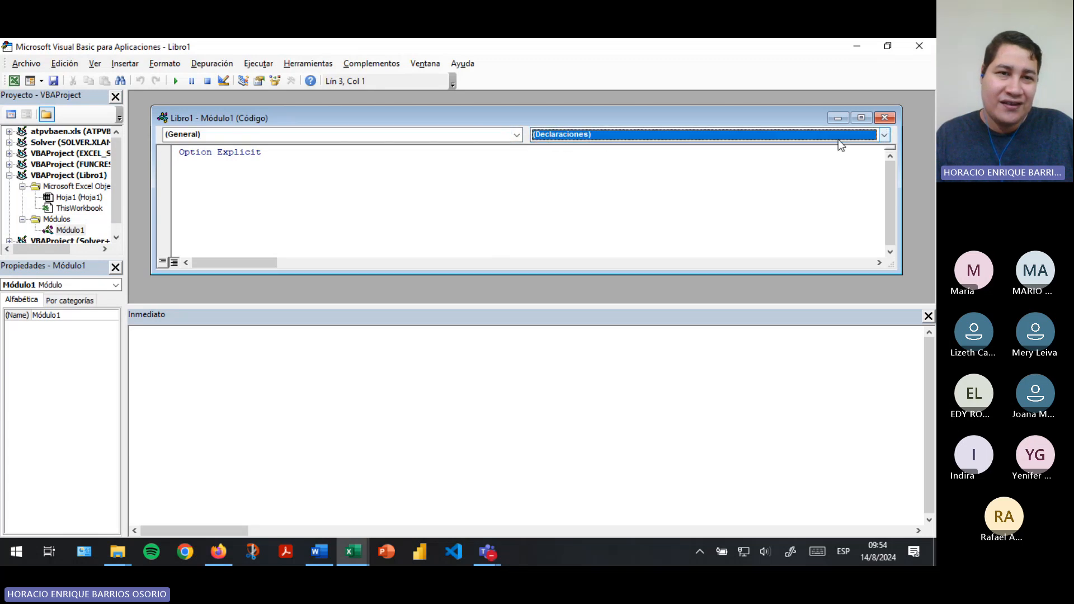
pyautogui.click(321, 188)
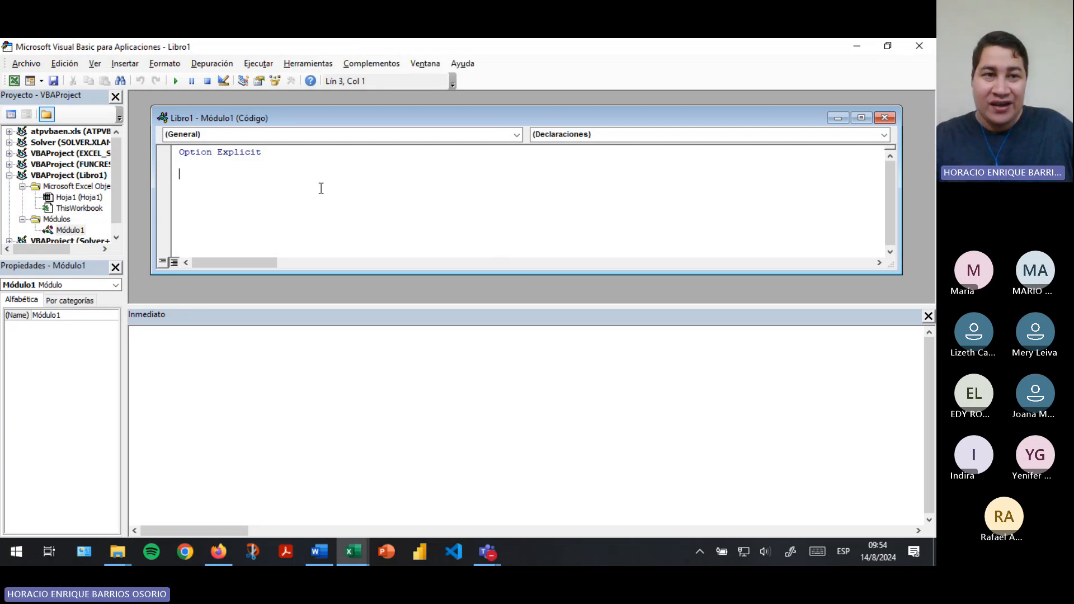
pyautogui.press('Up')
pyautogui.press('Up')
pyautogui.press('End')
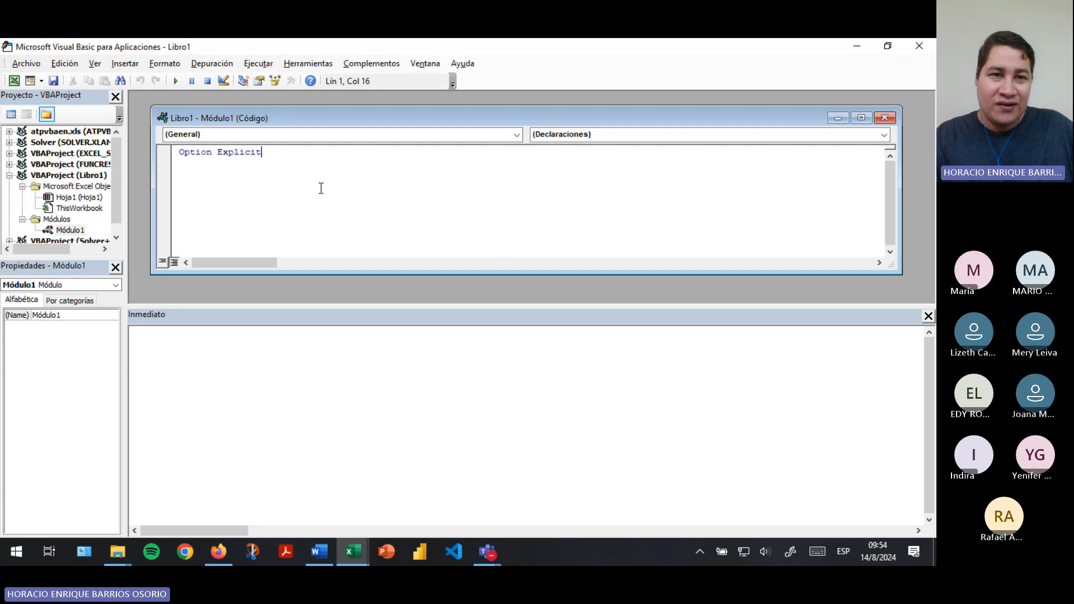
pyautogui.press('Down')
pyautogui.press('Down')
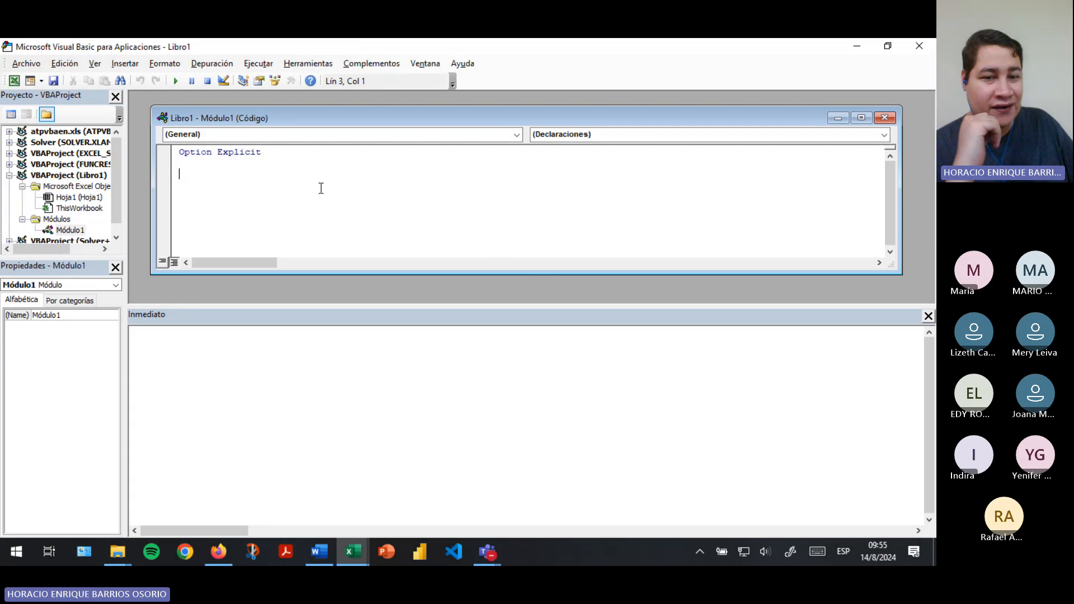
pyautogui.write('e')
pyautogui.press('Return')
pyautogui.write('r')
pyautogui.press('Return')
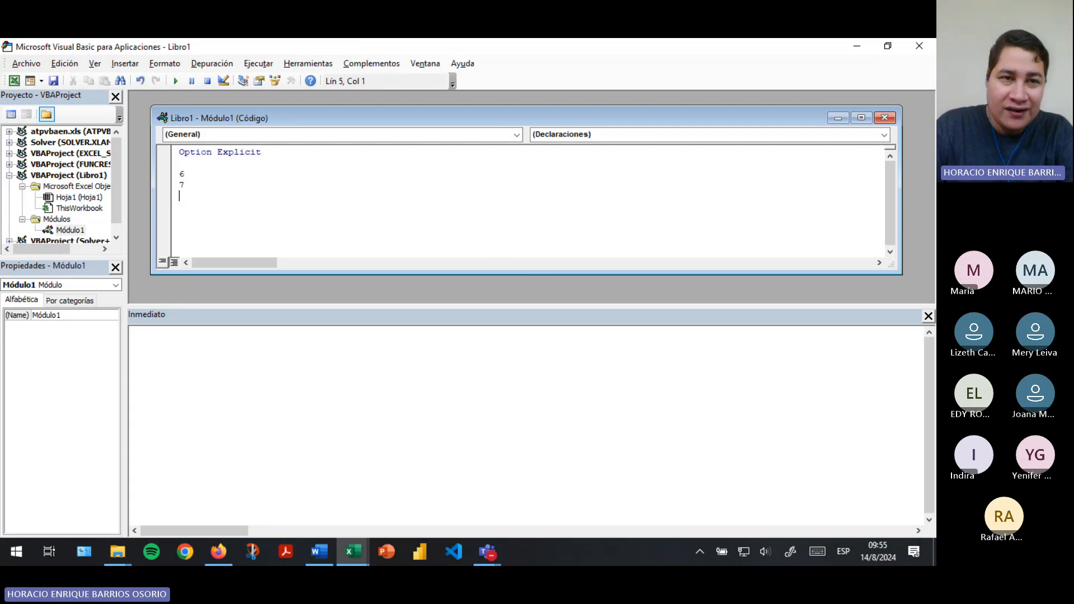
pyautogui.write('r')
pyautogui.press('BackSpace')
pyautogui.press('BackSpace')
pyautogui.press('BackSpace')
pyautogui.press('BackSpace')
pyautogui.press('BackSpace')
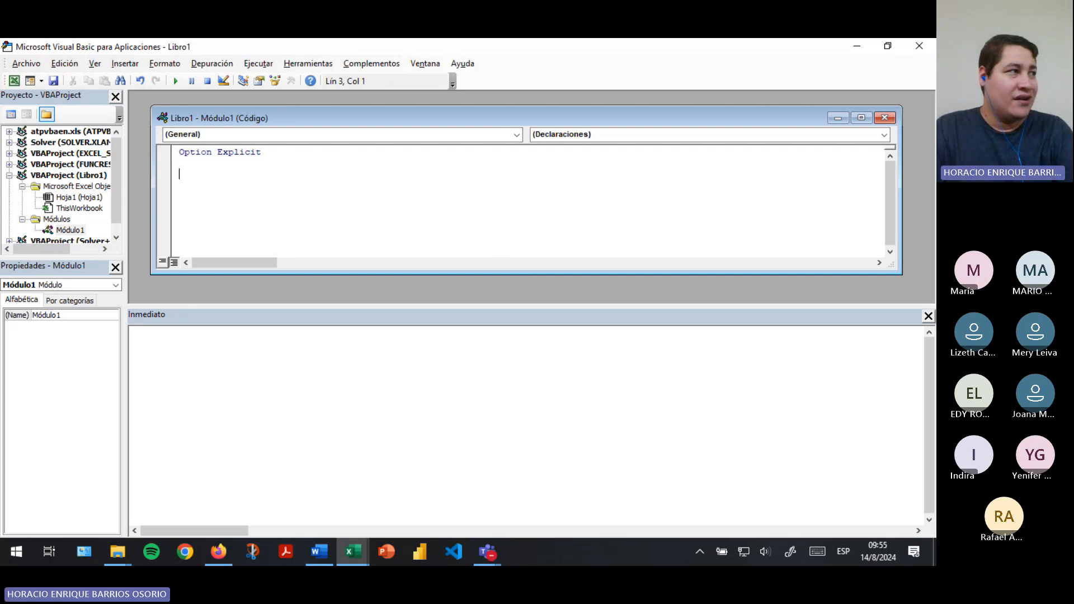
# Create a procedure named Example without arguments, two lines below Option Explicit in the module
pyautogui.write('S')
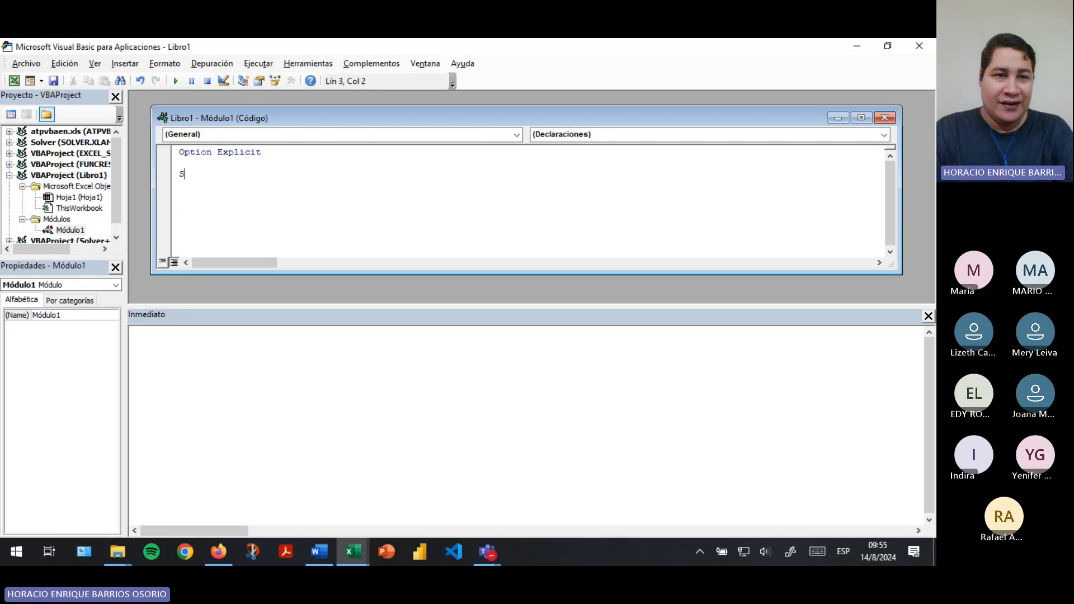
pyautogui.write('ub Exa')
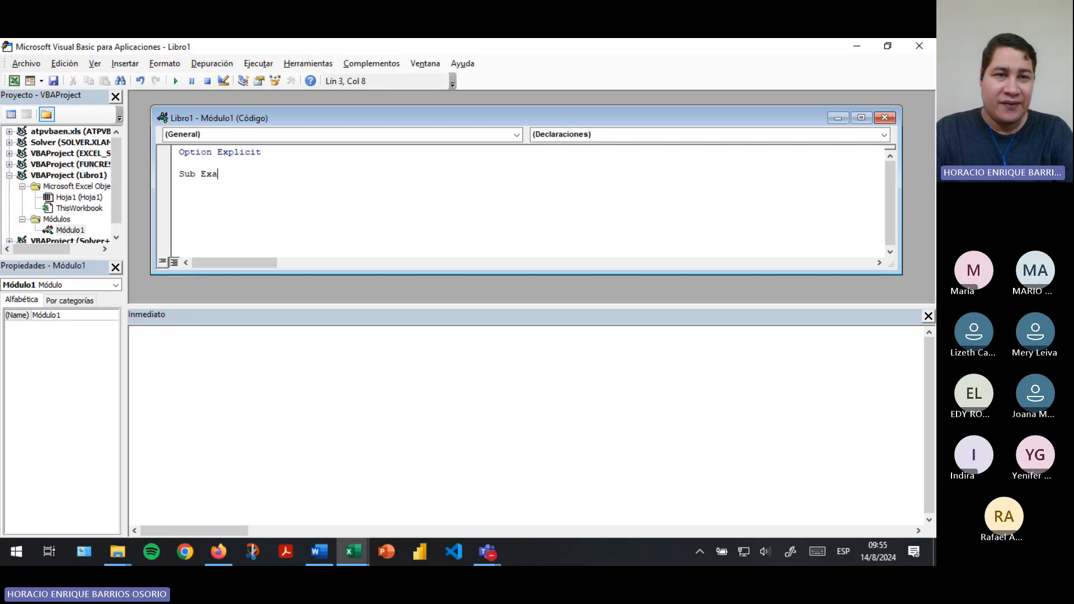
pyautogui.press('BackSpace')
pyautogui.press('BackSpace')
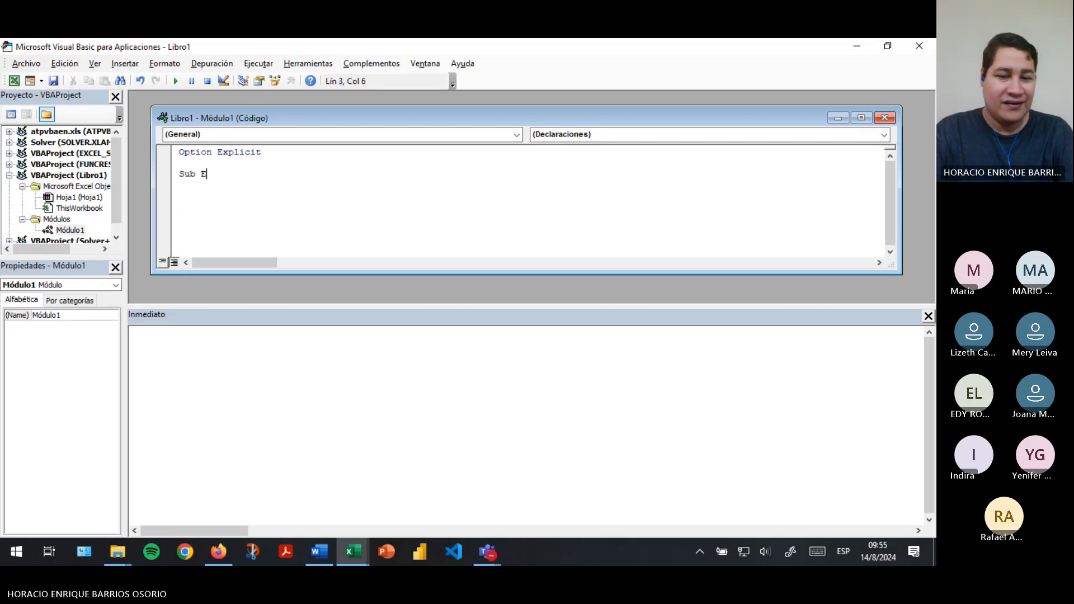
pyautogui.write('xample')
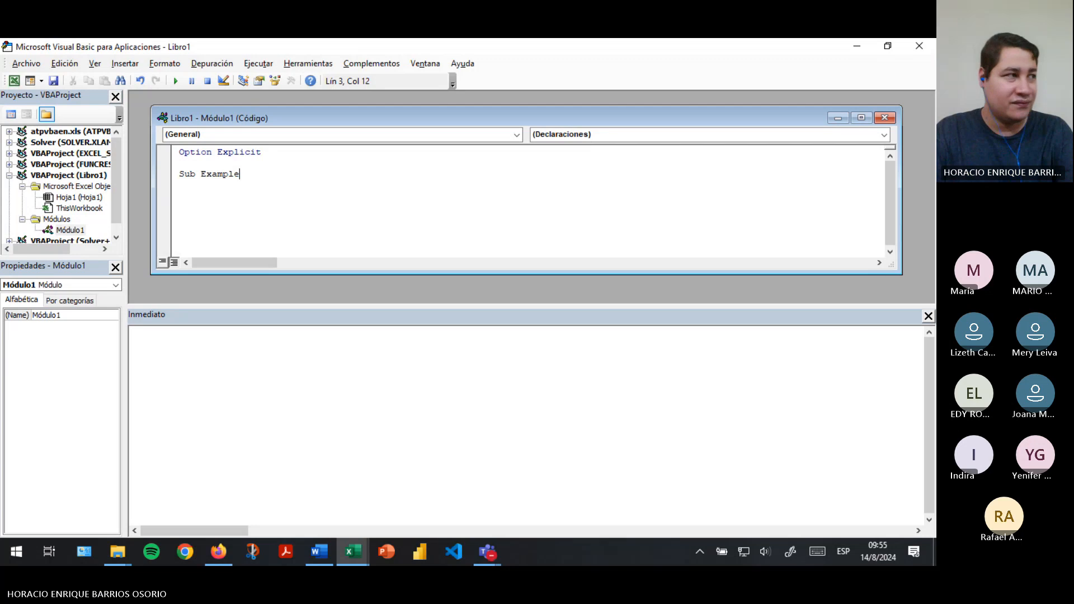
pyautogui.write('()')
pyautogui.press('Left')
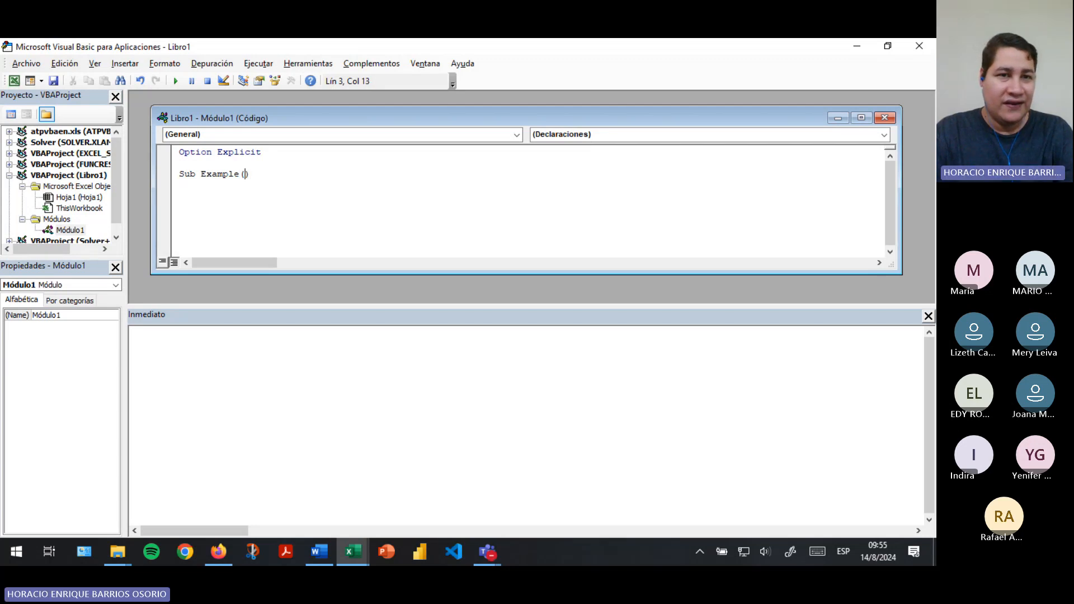
pyautogui.press('Return')
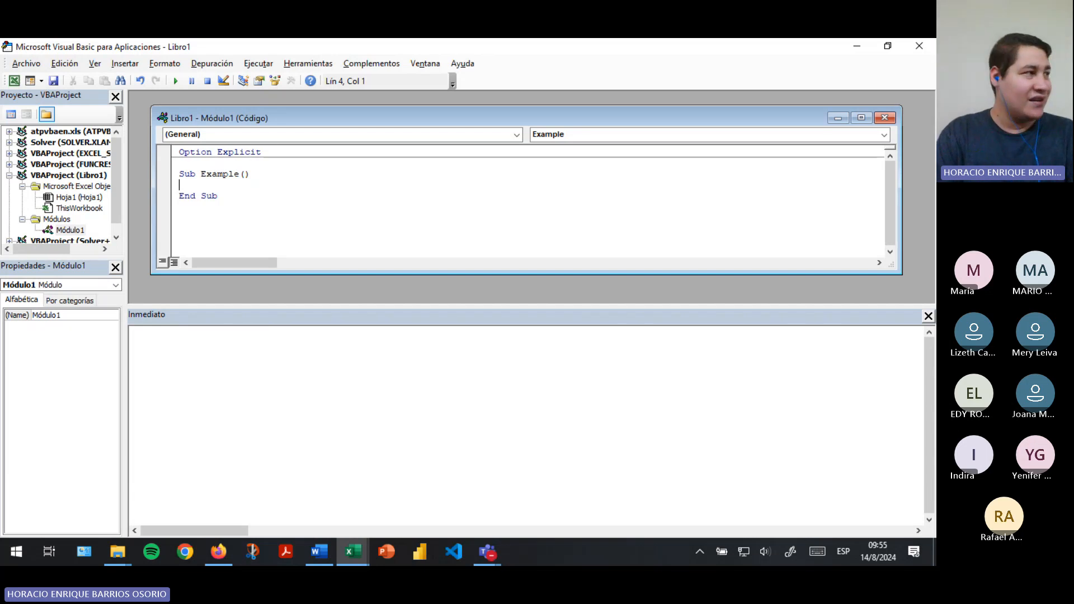
# Declare the variable x As Integer on the first line inside the Example procedure
pyautogui.write('Dim')
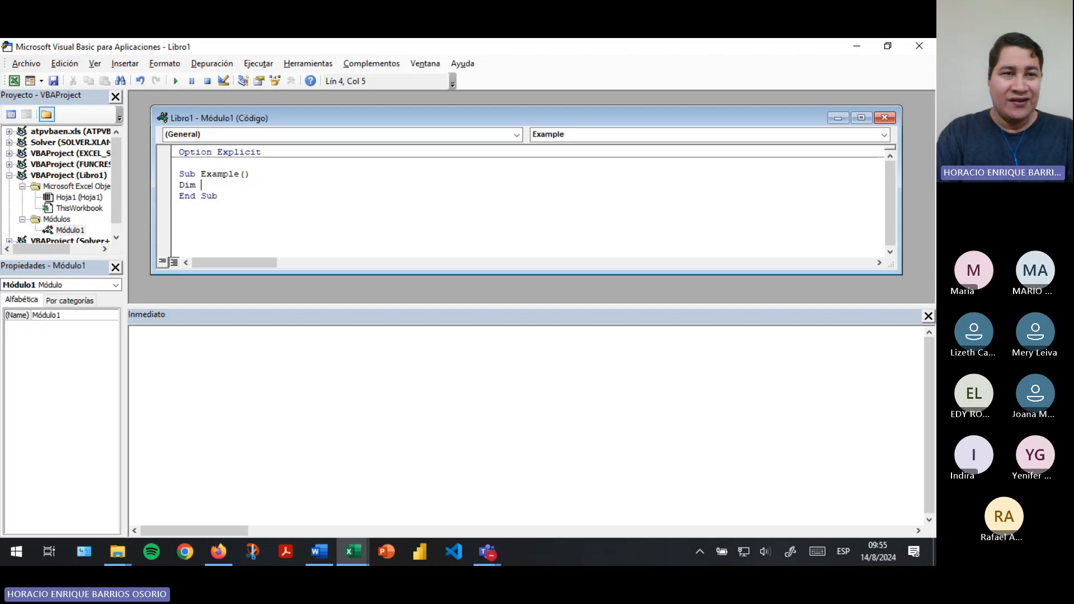
pyautogui.write('x ')
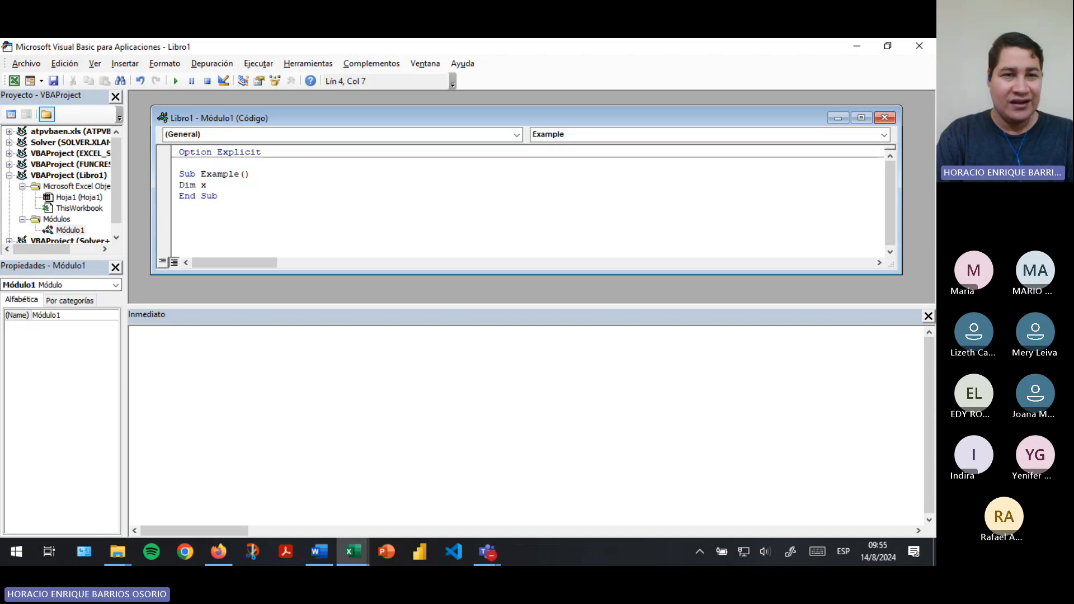
pyautogui.write('as')
pyautogui.press('BackSpace')
pyautogui.press('BackSpace')
pyautogui.press('BackSpace')
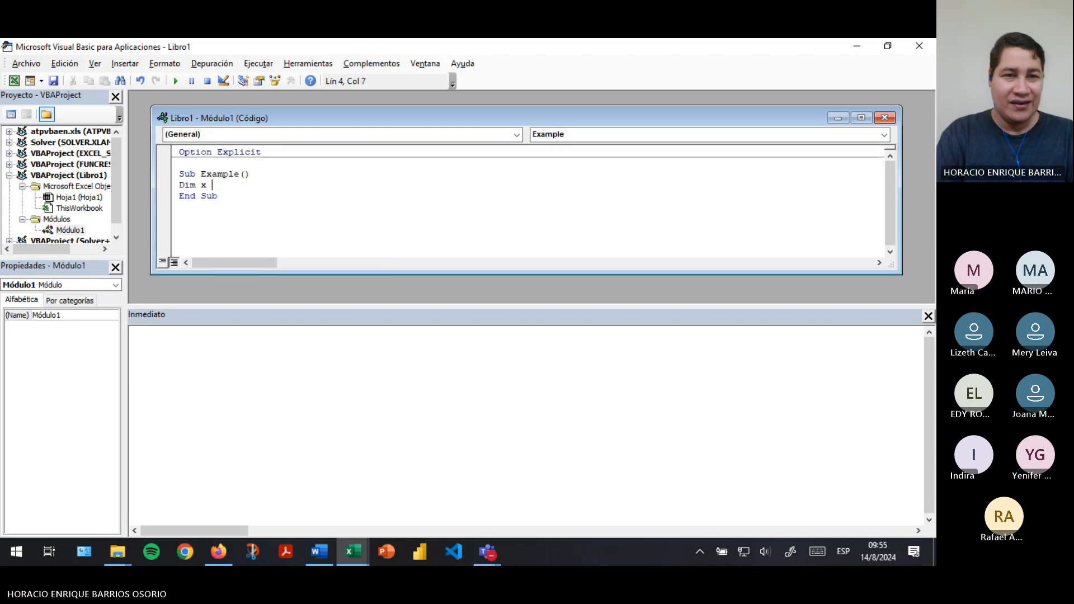
pyautogui.write('As')
pyautogui.press('BackSpace')
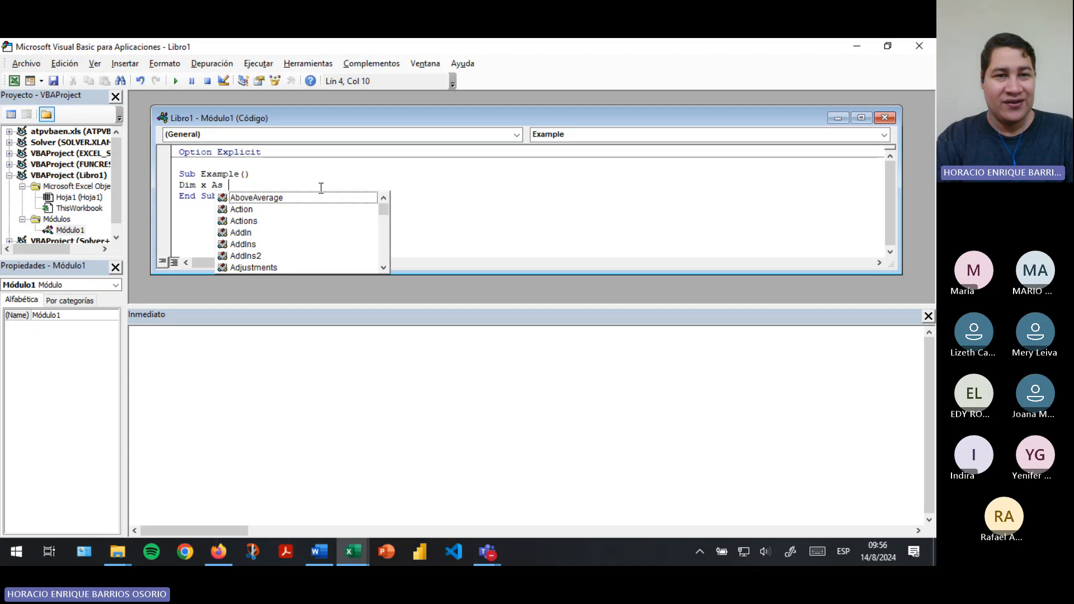
pyautogui.write('In')
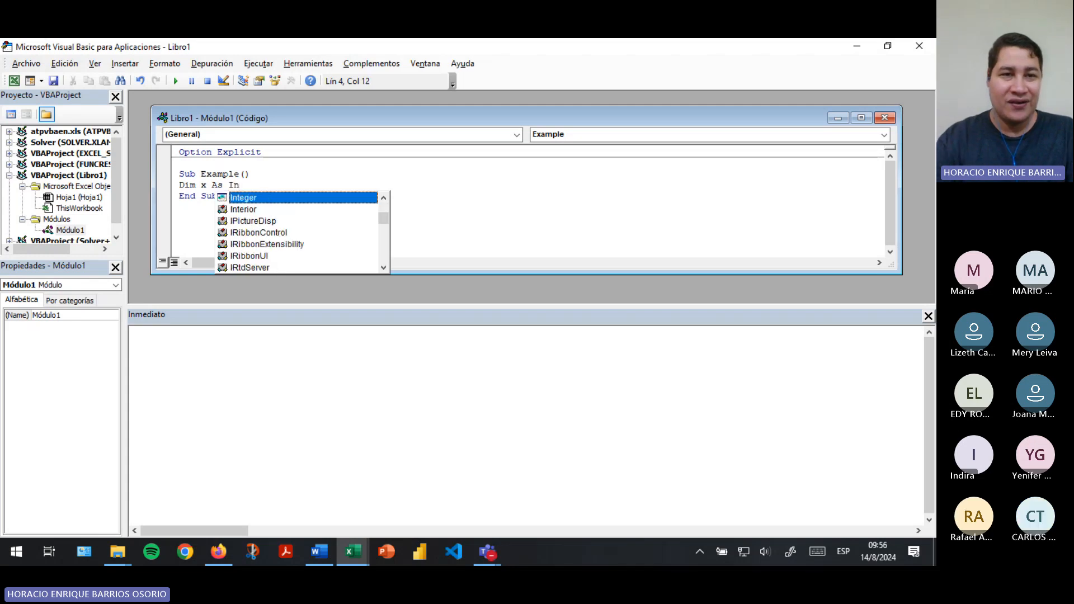
pyautogui.doubleClick(238, 198)
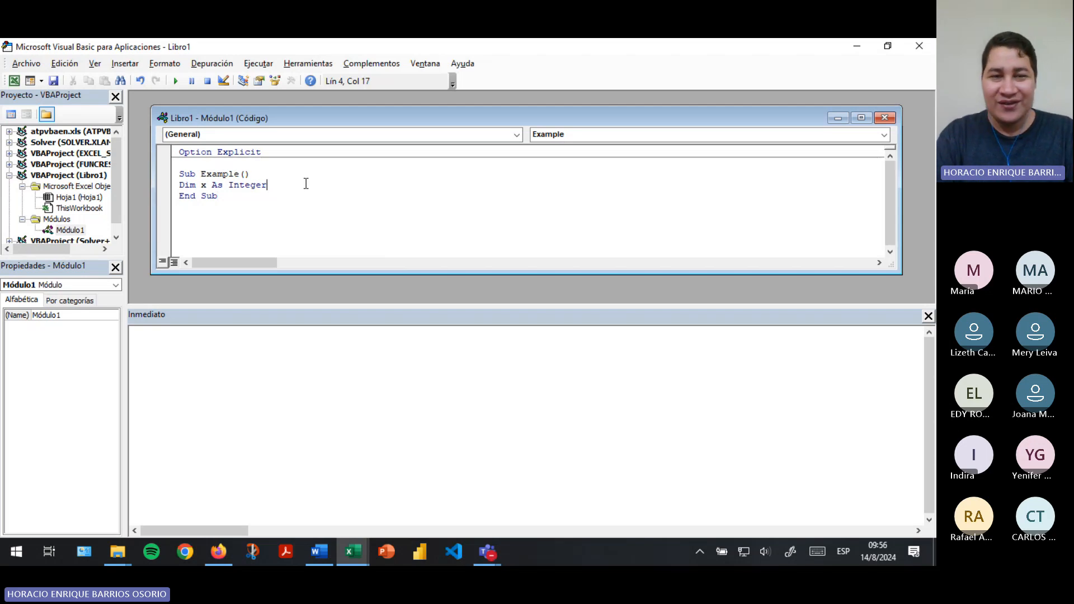
pyautogui.press('Return')
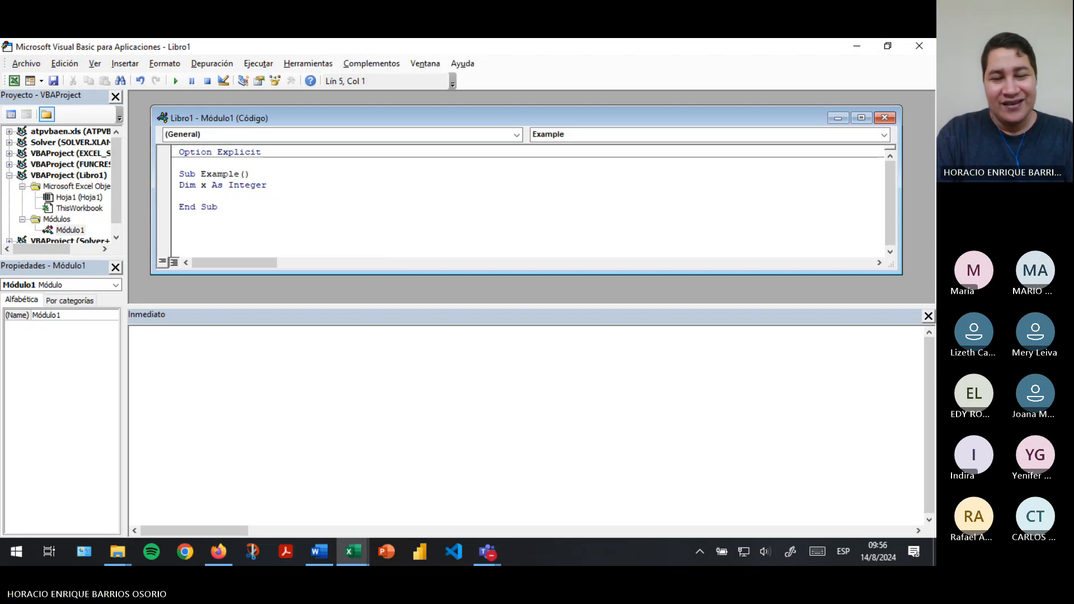
# Assign 2 to x and output it on the following line with Debug.Print x
pyautogui.write('x')
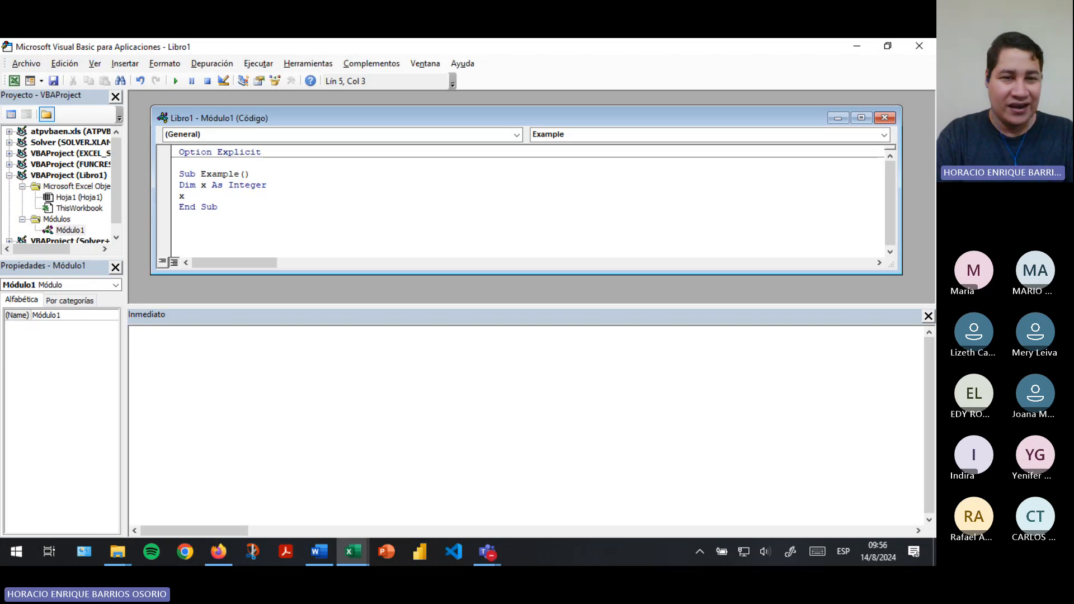
pyautogui.write(' = 2')
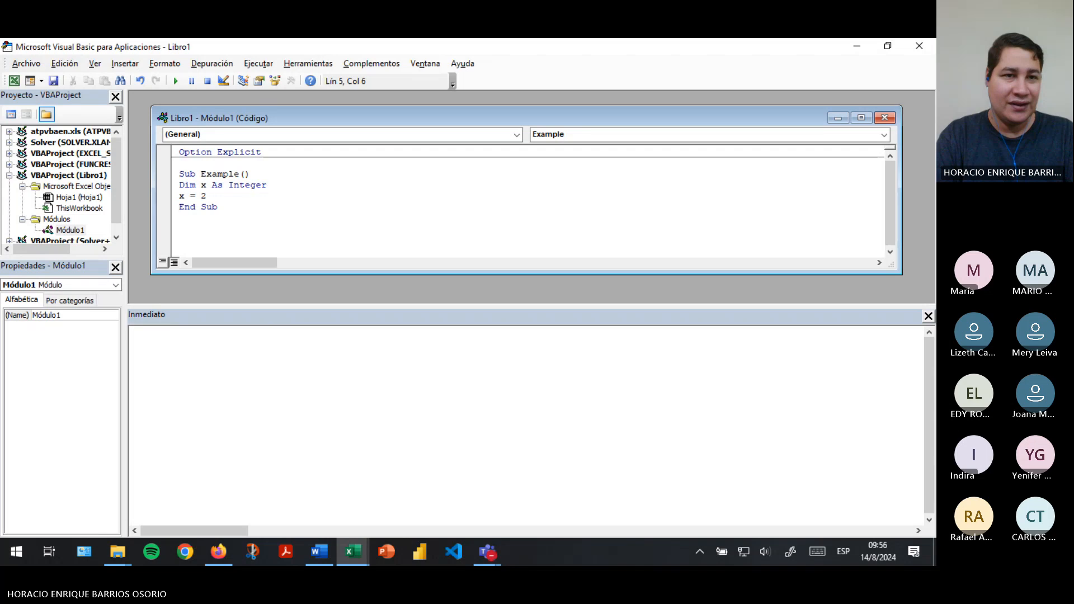
pyautogui.press('Return')
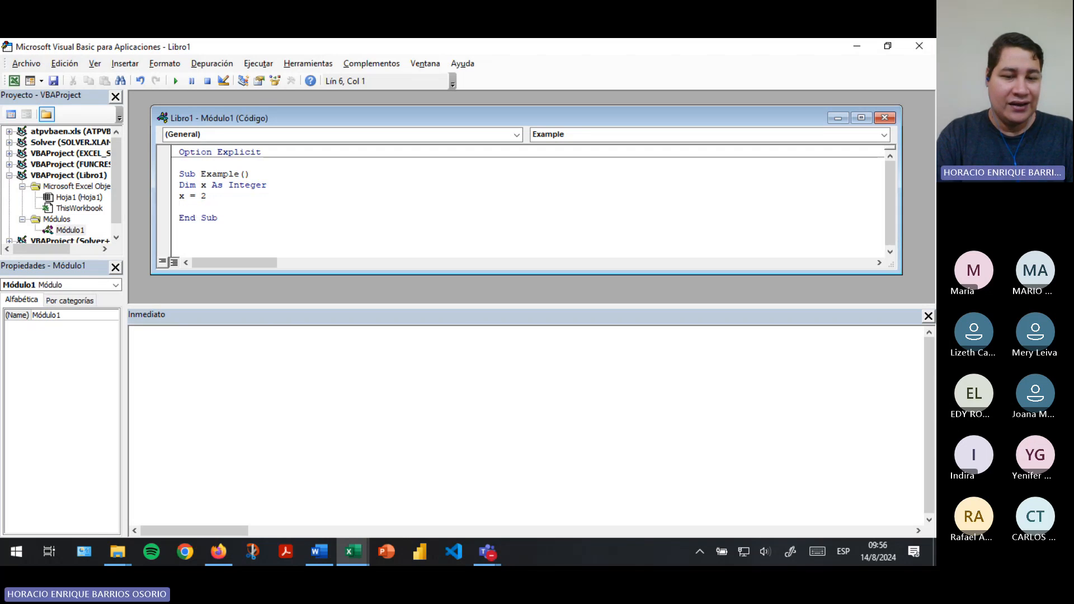
pyautogui.write('Debug')
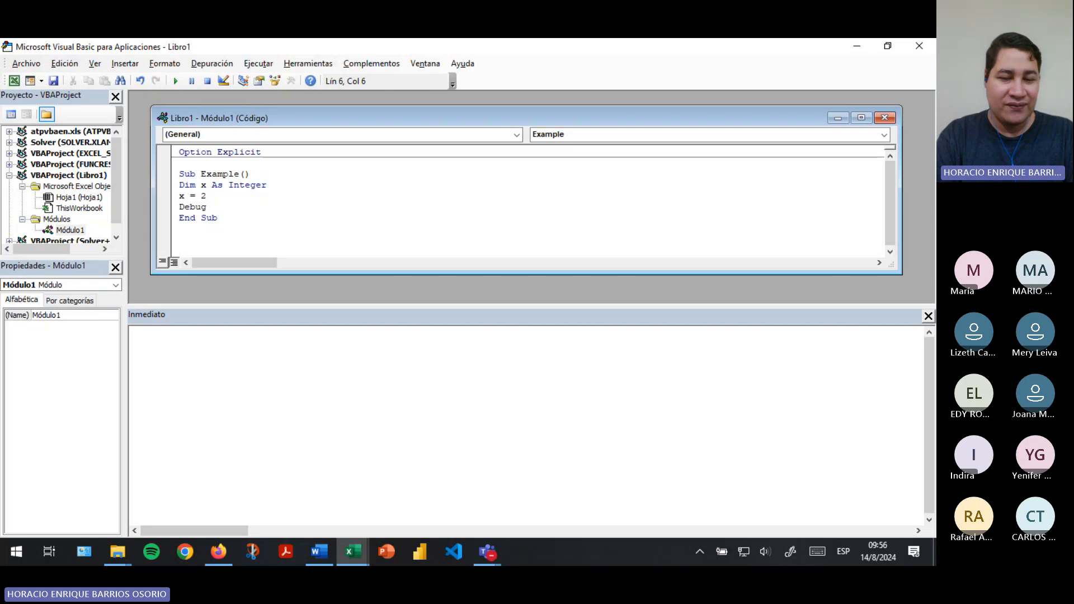
pyautogui.write('.pri')
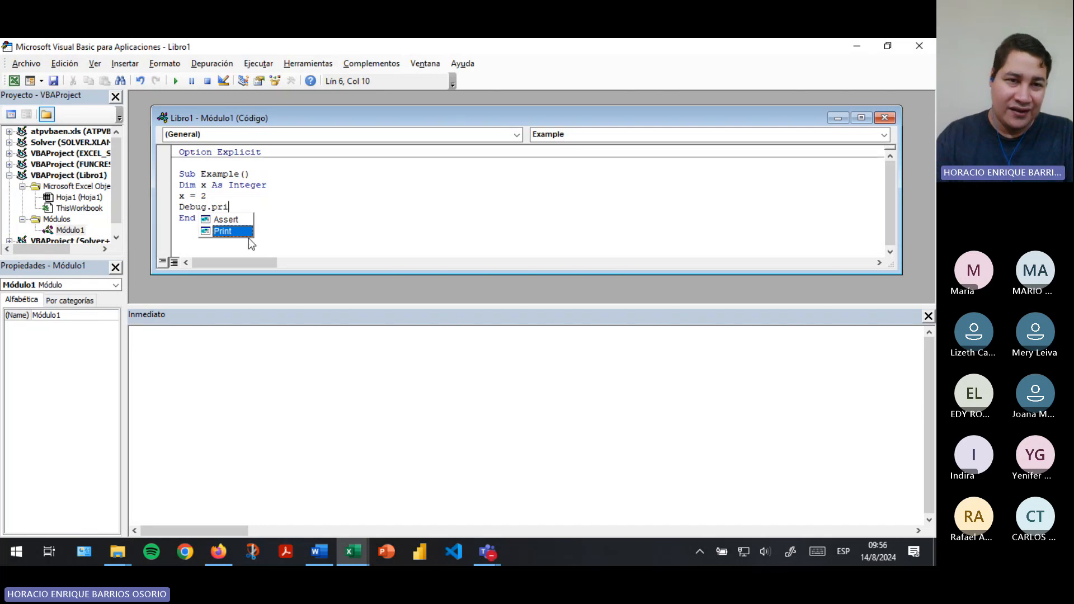
pyautogui.doubleClick(217, 232)
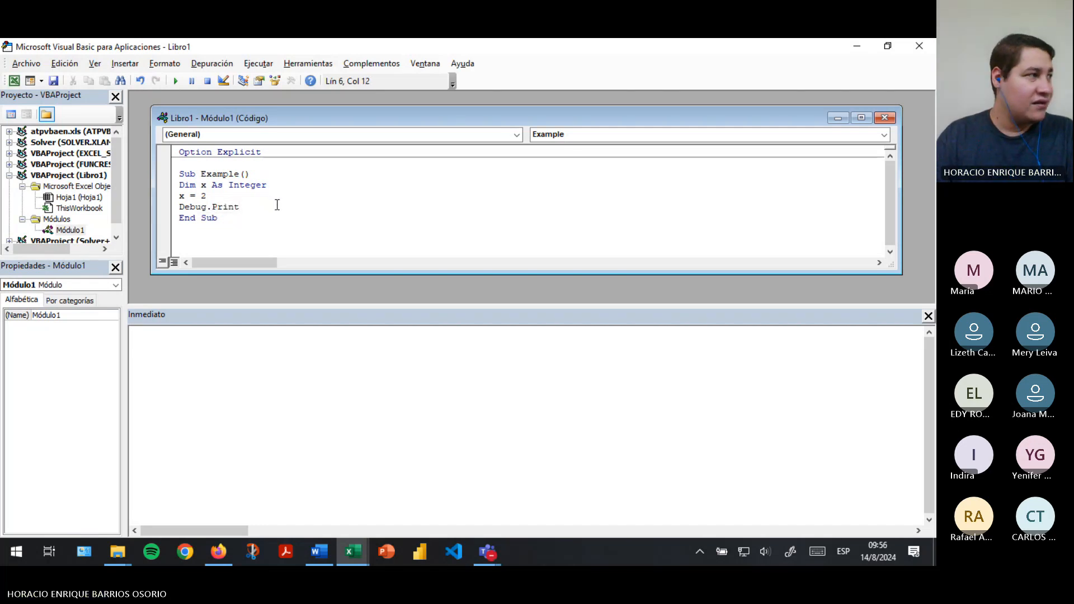
pyautogui.write('x')
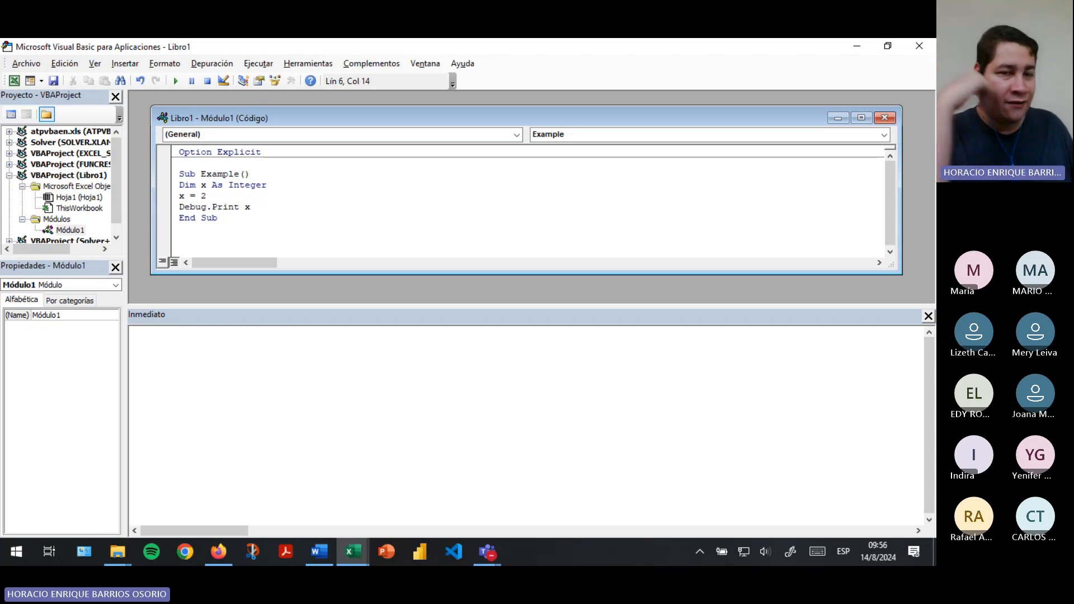
# Declare the variable y As Long in the Example procedure, leaving a blank line after Debug.Print x
pyautogui.press('Return')
pyautogui.press('Return')
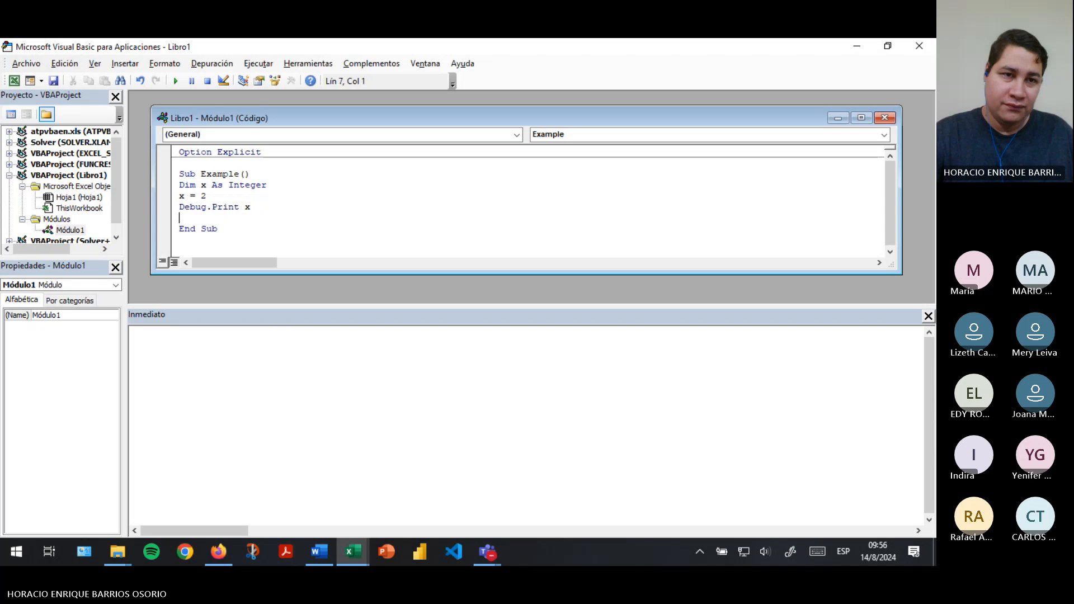
pyautogui.write('Dim ')
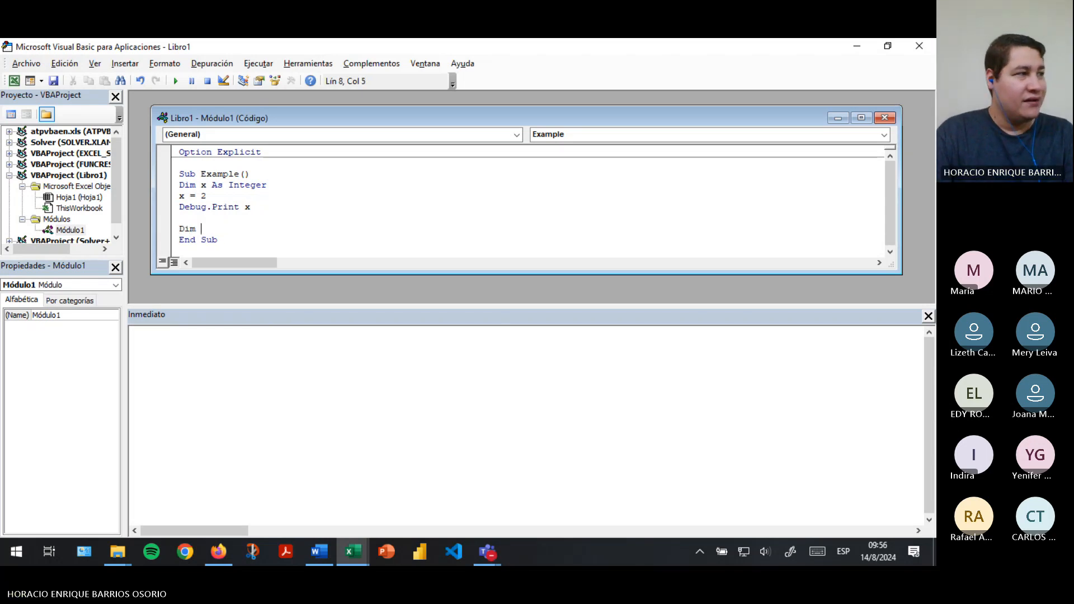
pyautogui.write('y as')
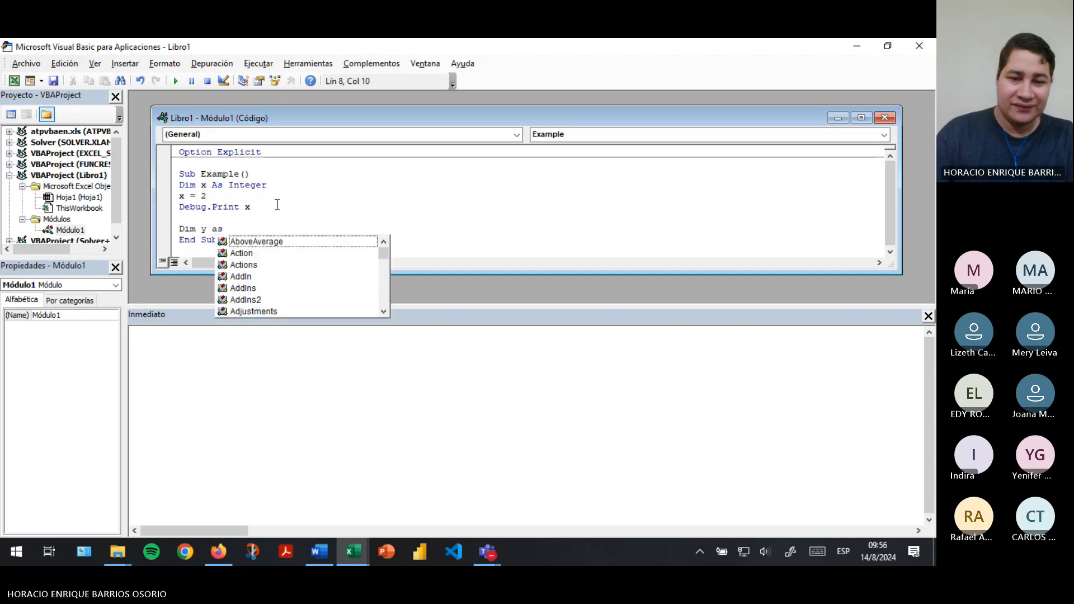
pyautogui.write(' long')
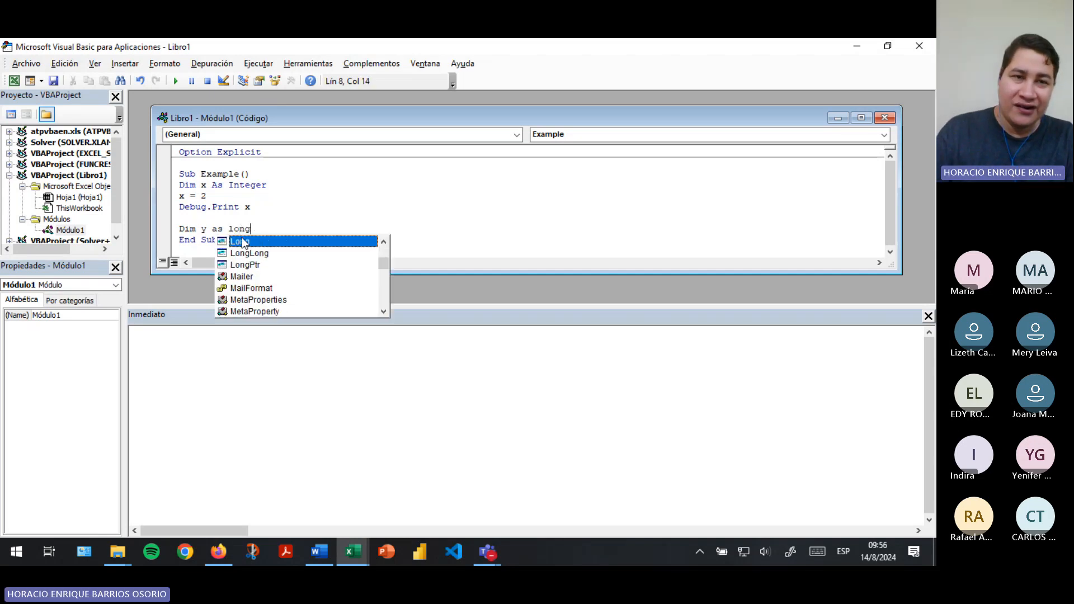
pyautogui.doubleClick(235, 243)
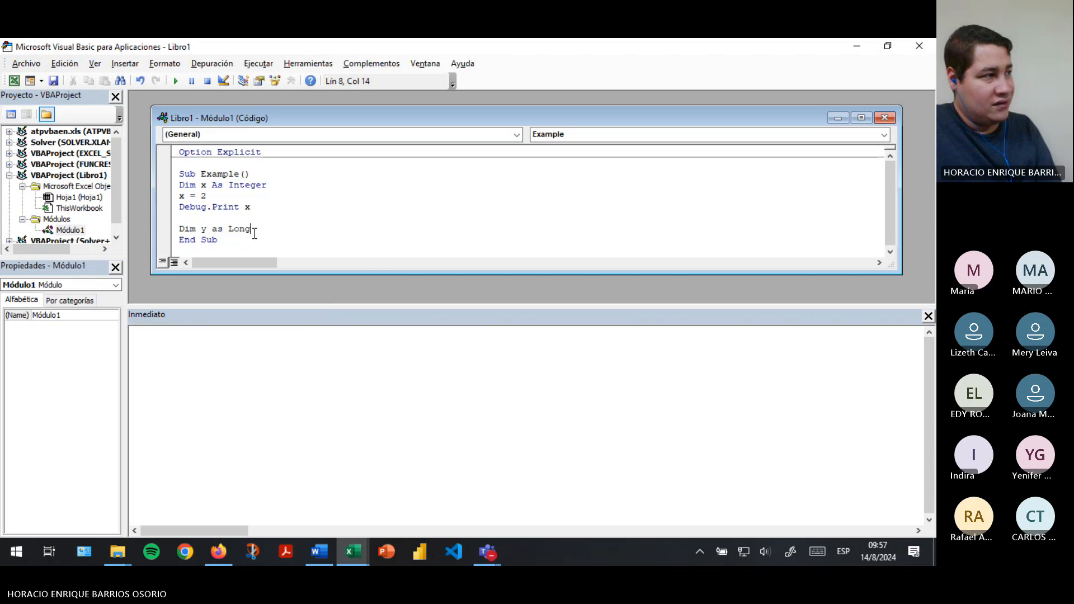
# Assign x + 2 to y on the line below its declaration, checking the x = 2 assignment
pyautogui.press('Return')
pyautogui.write('y')
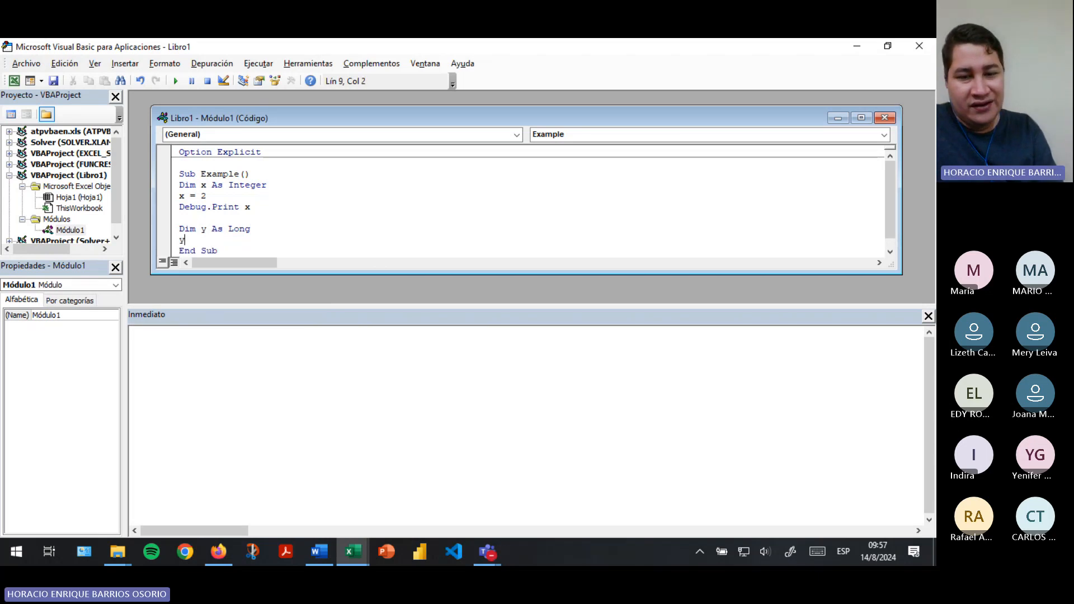
pyautogui.write(' = x+2')
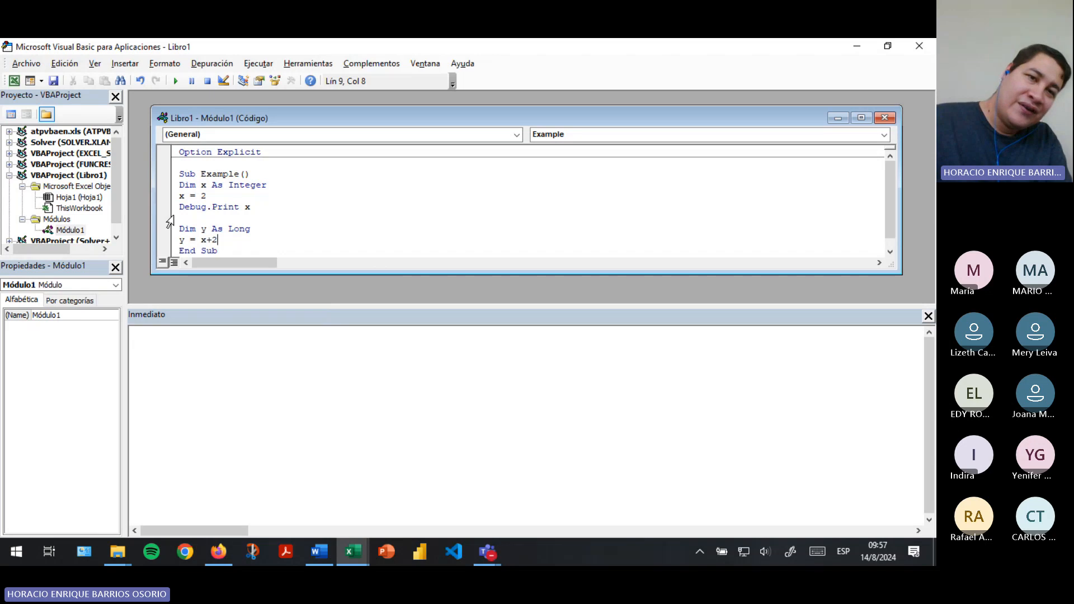
pyautogui.moveTo(179, 198); pyautogui.dragTo(212, 198)
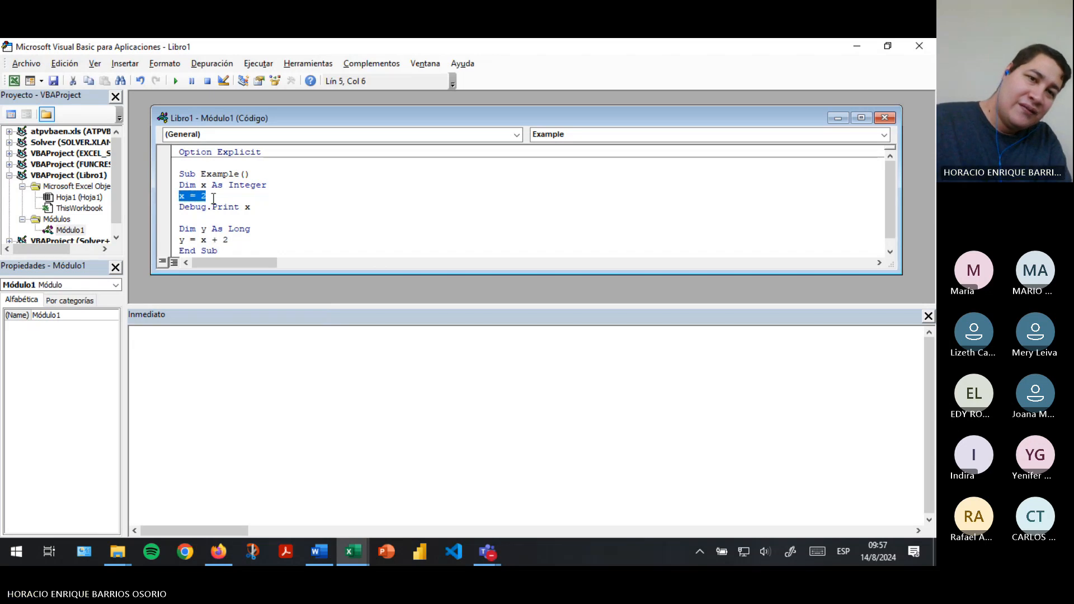
pyautogui.click(212, 198)
# Output y with Debug.Print y below its assignment and make the code window taller to fit the whole procedure
pyautogui.click(229, 241)
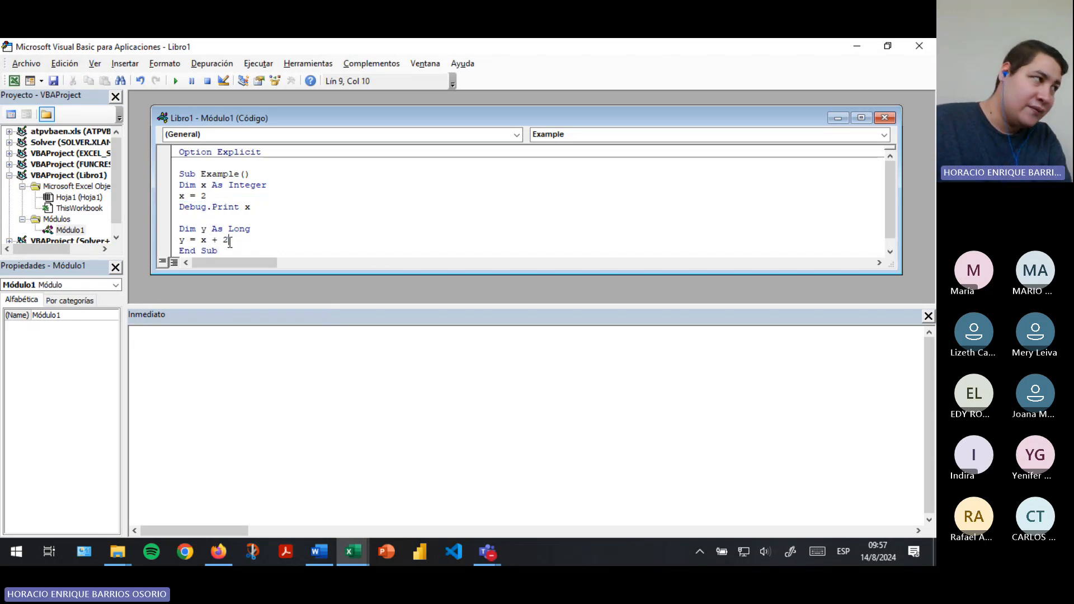
pyautogui.press('Return')
pyautogui.write('De')
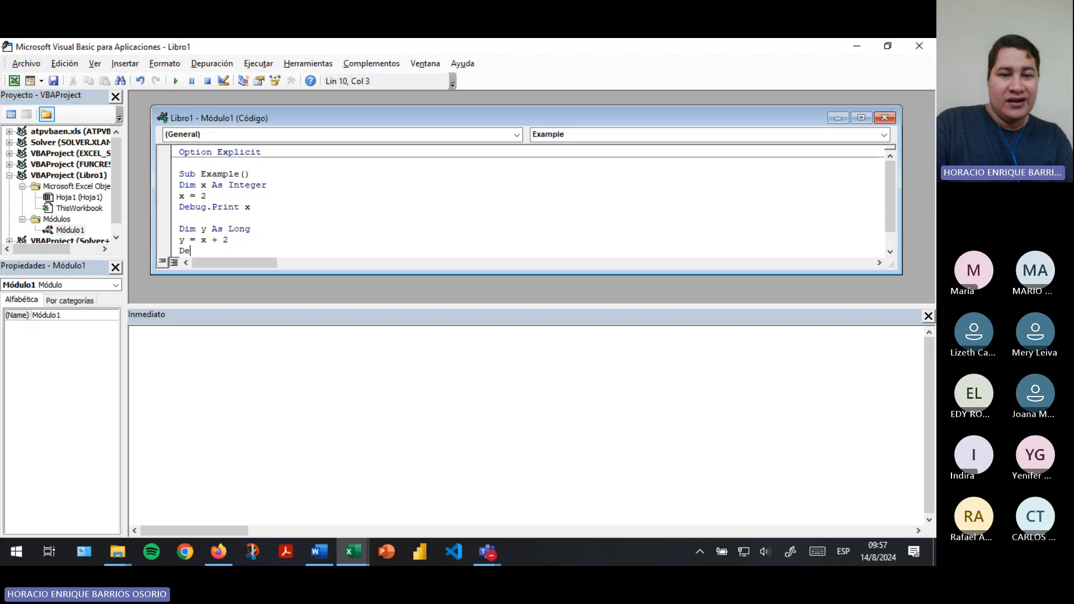
pyautogui.write('bug.p')
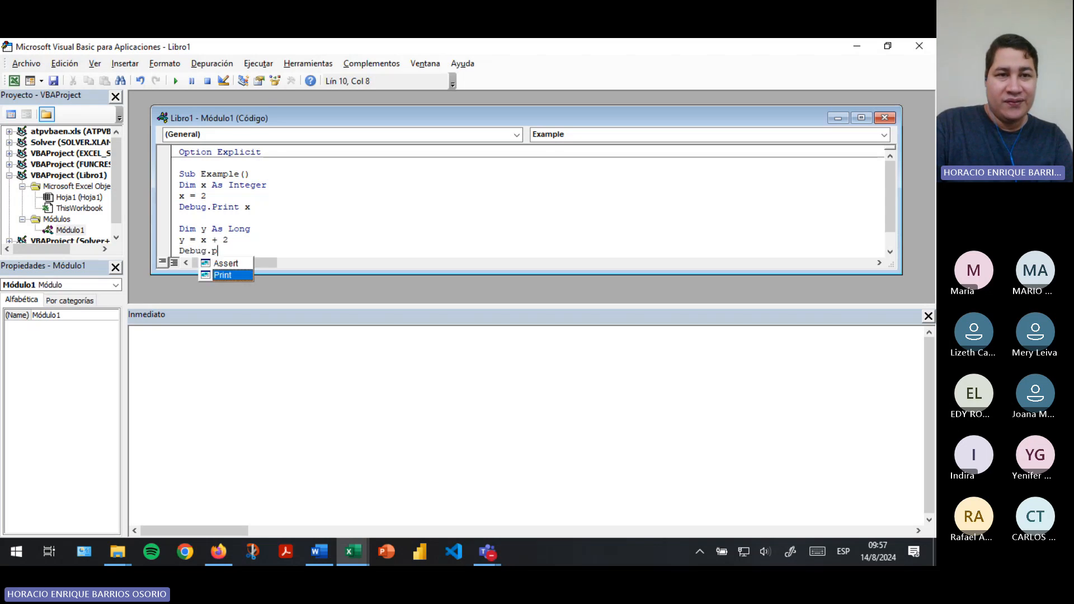
pyautogui.doubleClick(223, 275)
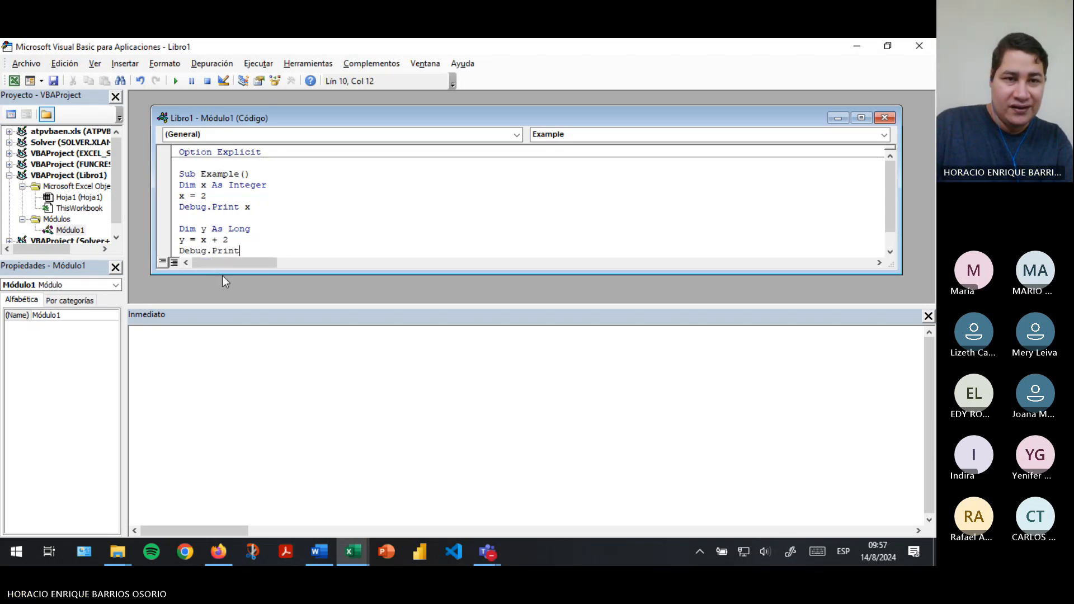
pyautogui.write('y')
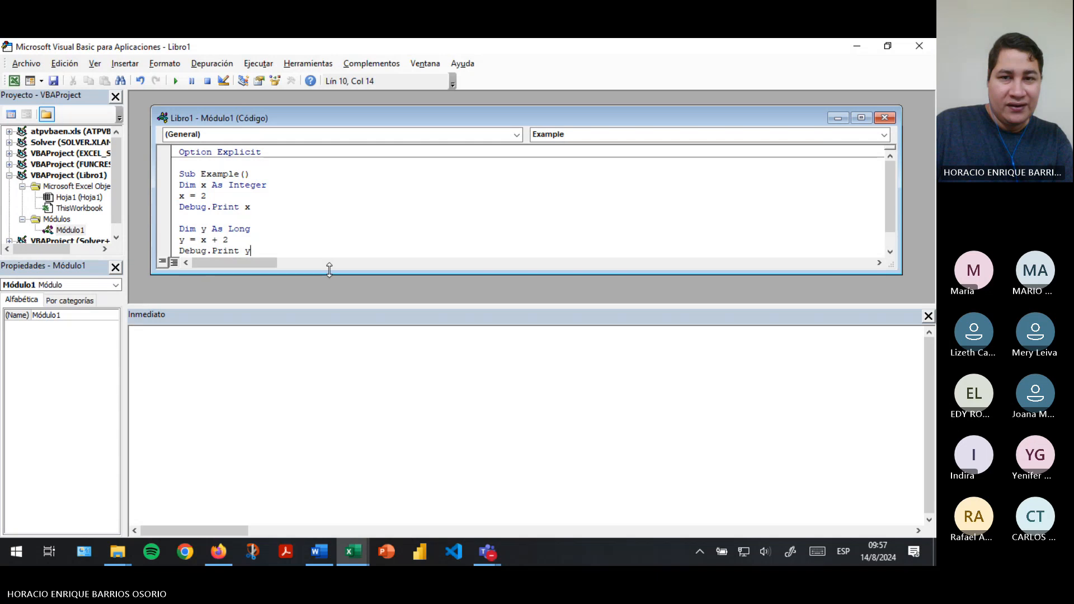
pyautogui.moveTo(329, 274); pyautogui.dragTo(328, 302)
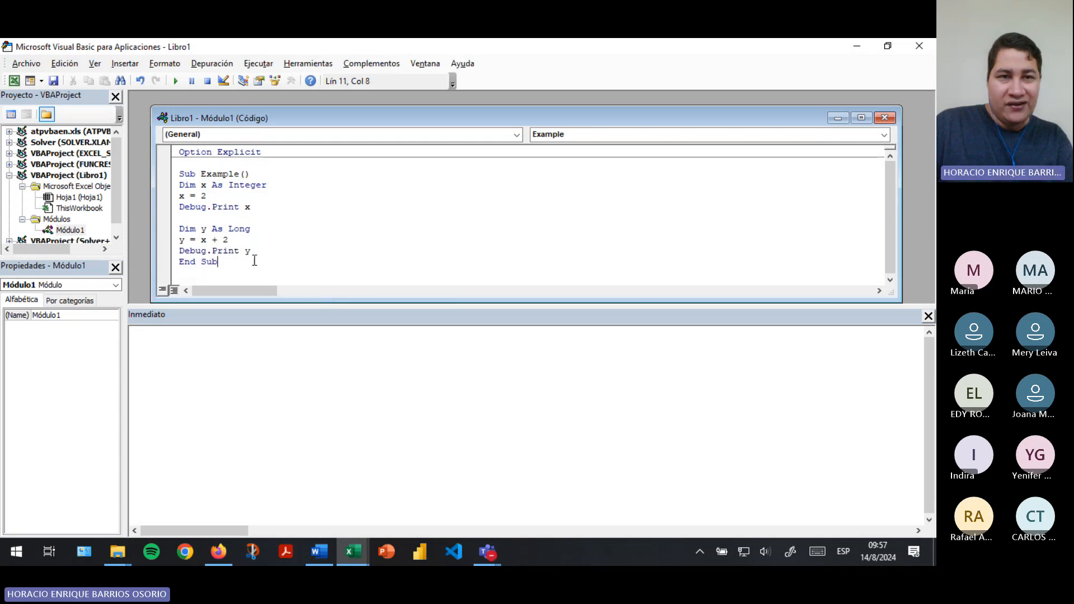
# Review the Example procedure's header line and its Debug.Print x statement
pyautogui.click(260, 181)
pyautogui.click(220, 176)
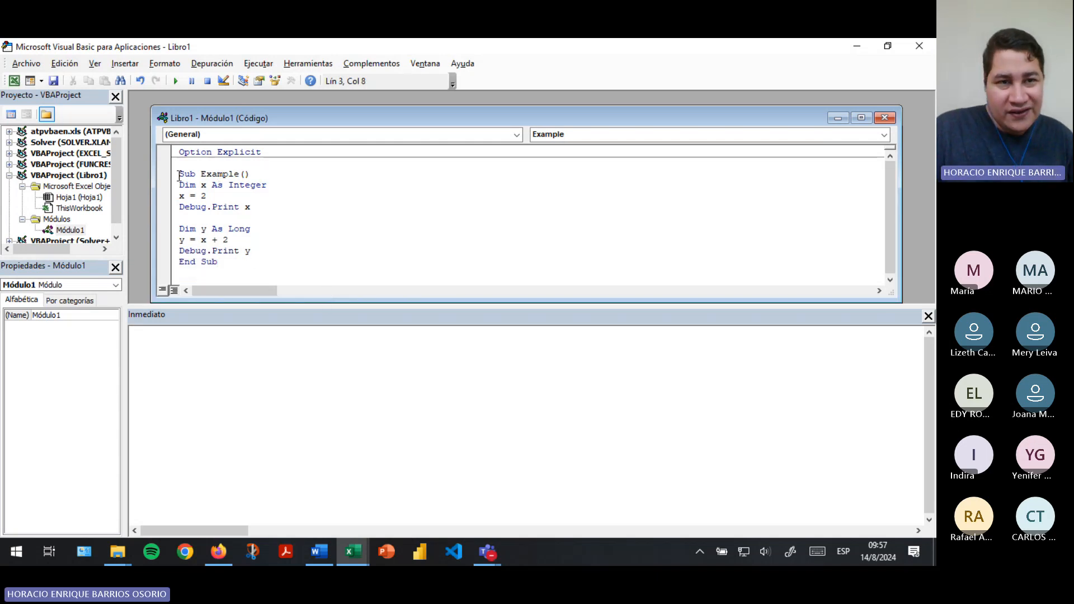
pyautogui.moveTo(180, 175); pyautogui.dragTo(324, 177)
pyautogui.click(264, 176)
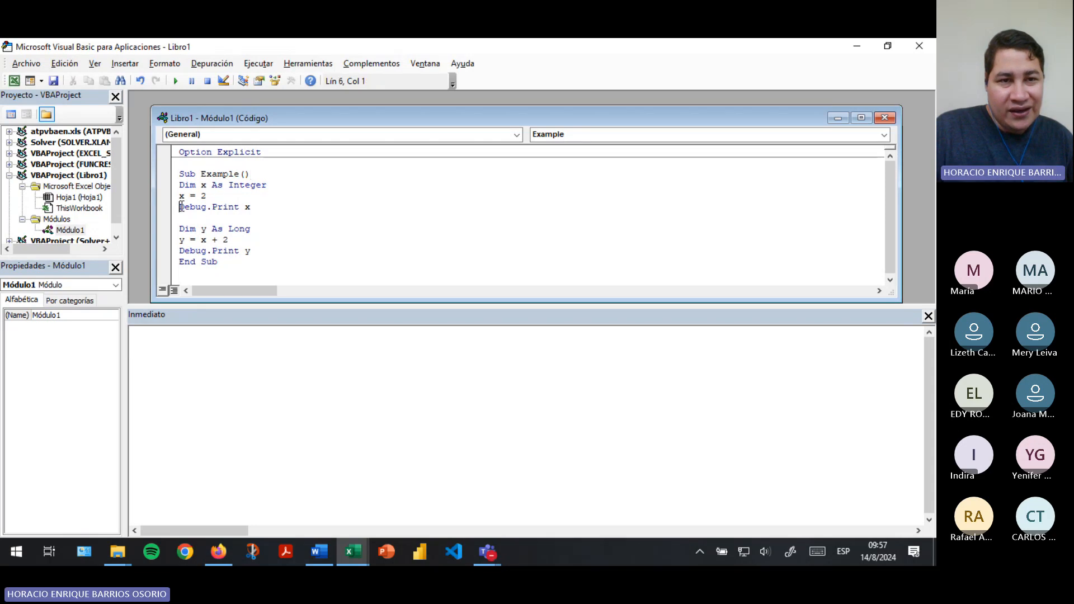
pyautogui.moveTo(180, 206); pyautogui.dragTo(239, 207)
pyautogui.click(247, 207)
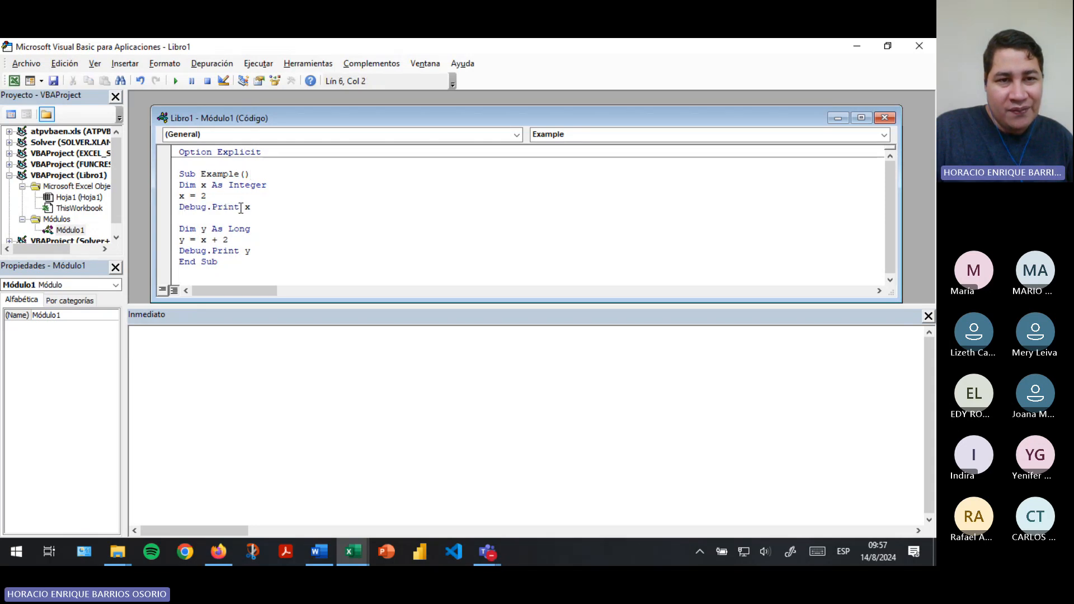
pyautogui.doubleClick(247, 207)
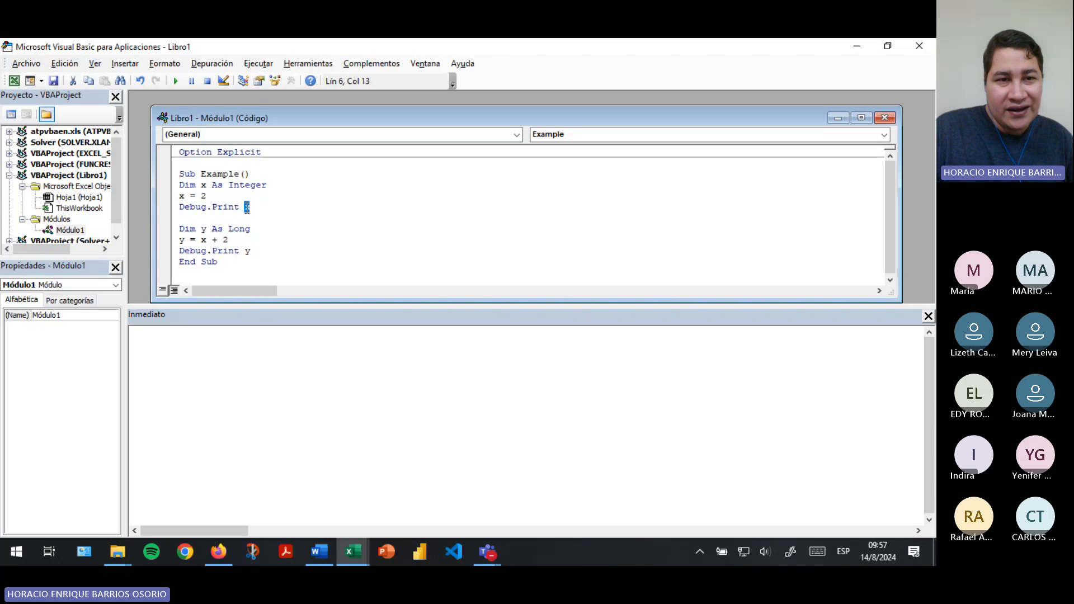
pyautogui.click(253, 229)
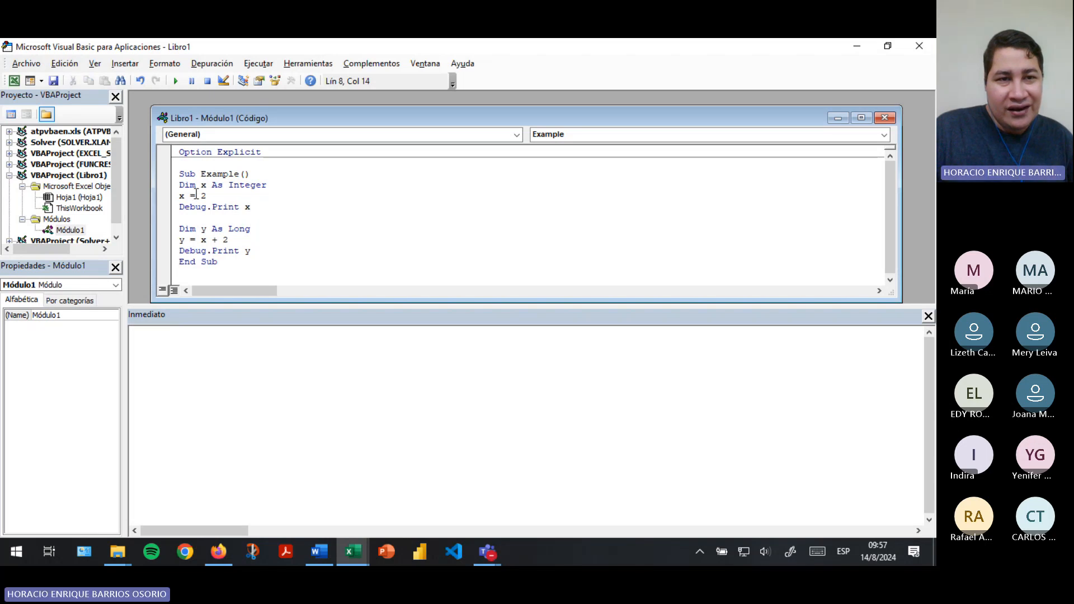
# Insert the comment 'Para declarar variables on a new line below Dim x As Integer
pyautogui.click(313, 183)
pyautogui.press('Return')
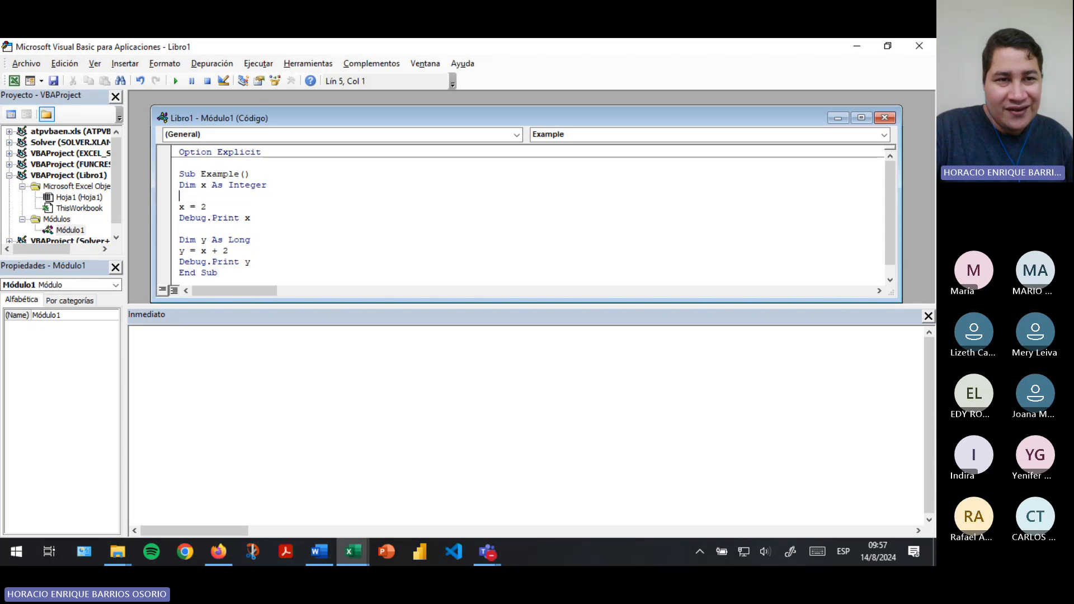
pyautogui.write("'")
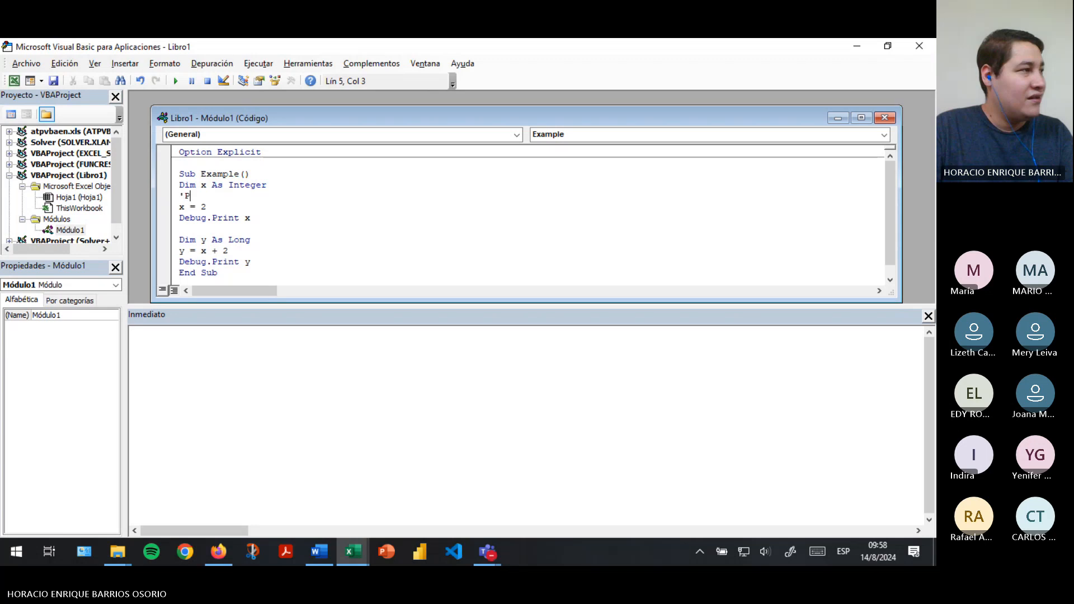
pyautogui.write('P')
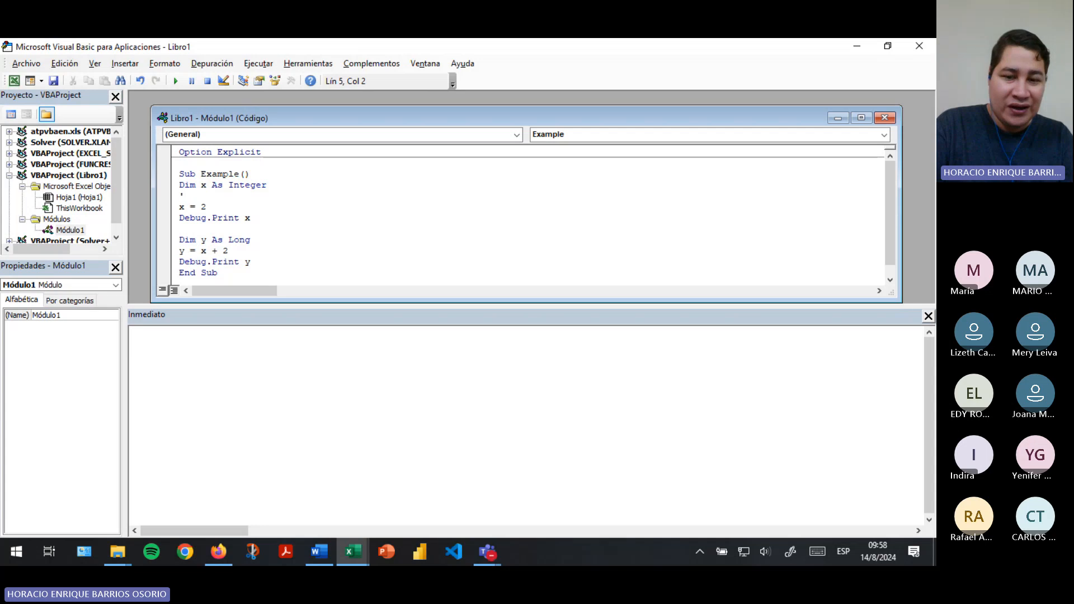
pyautogui.write('ara')
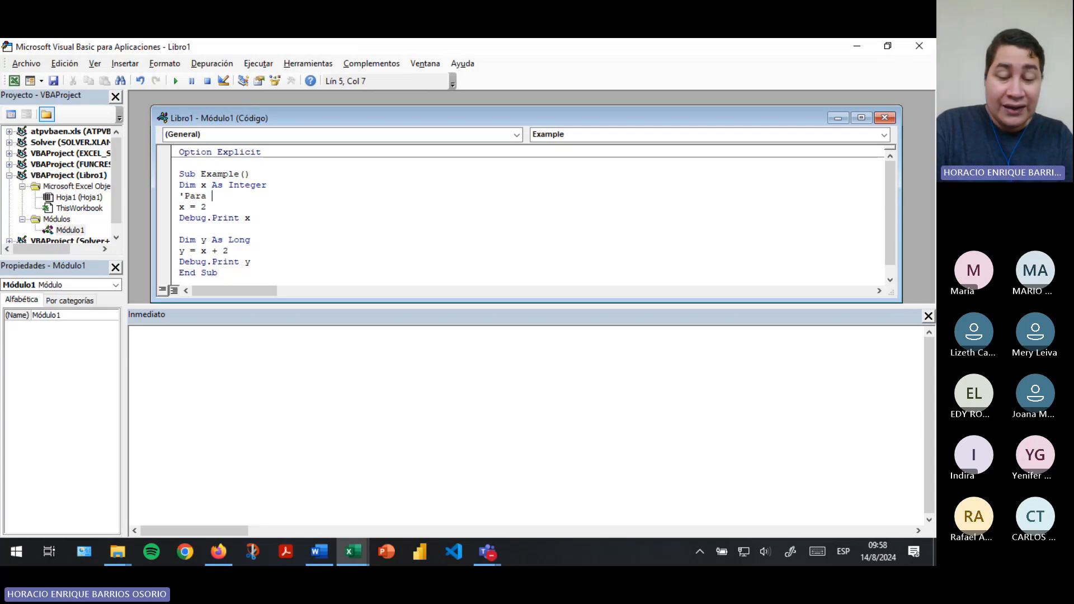
pyautogui.write(' decalra')
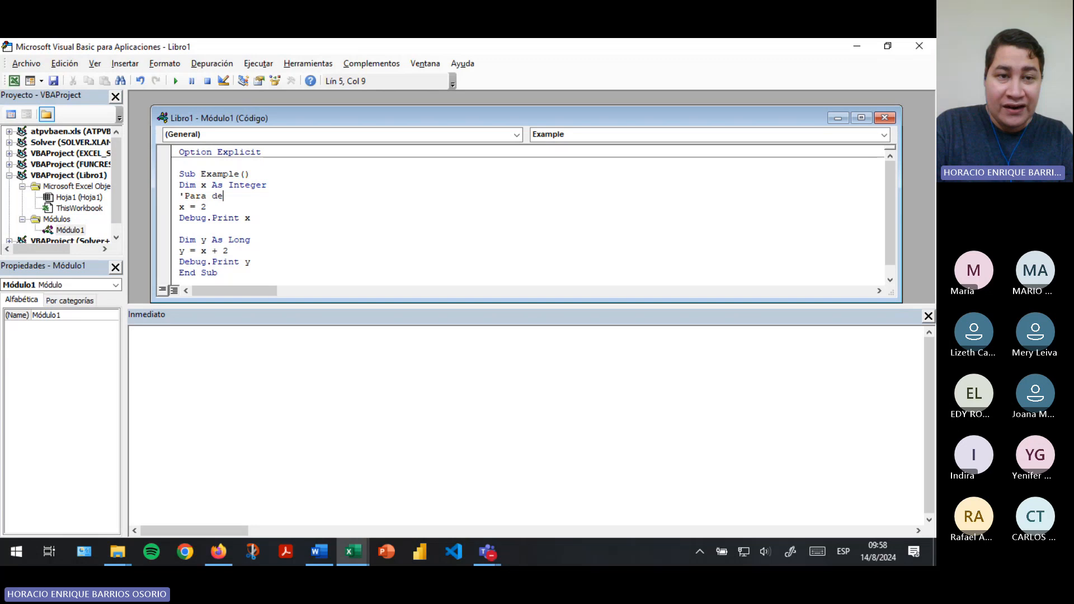
pyautogui.press('BackSpace')
pyautogui.press('BackSpace')
pyautogui.press('BackSpace')
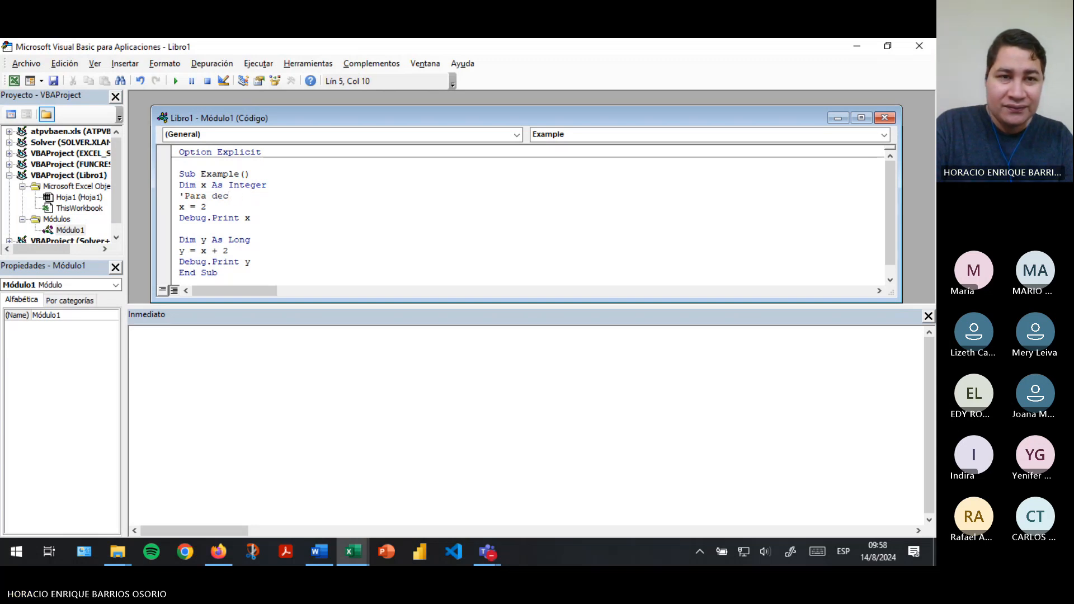
pyautogui.write('clar')
pyautogui.press('BackSpace')
pyautogui.press('BackSpace')
pyautogui.press('BackSpace')
pyautogui.press('BackSpace')
pyautogui.write('l')
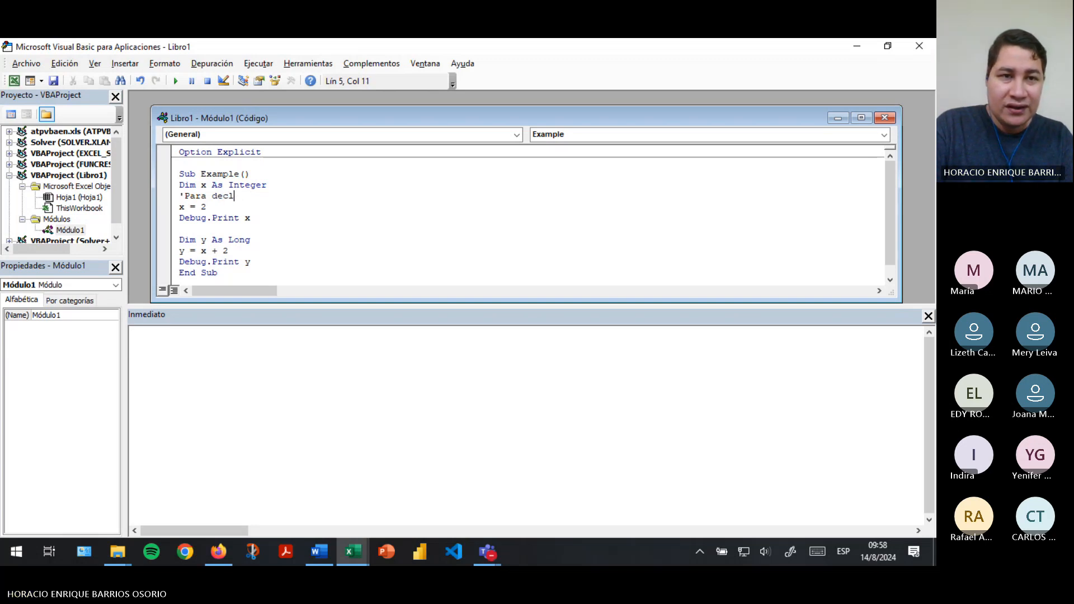
pyautogui.write('arar varai')
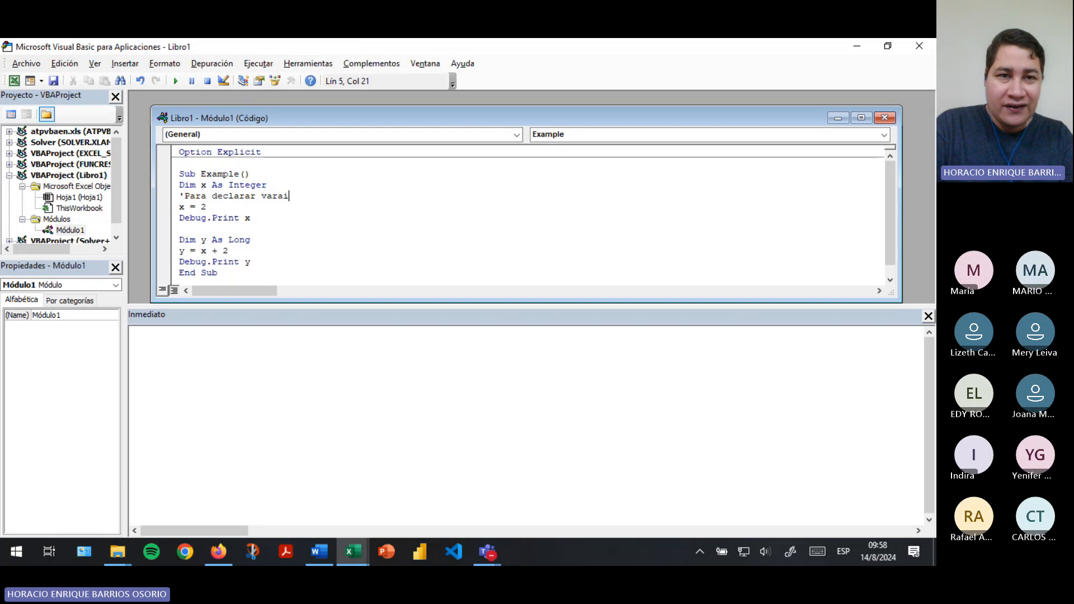
pyautogui.press('BackSpace')
pyautogui.press('BackSpace')
pyautogui.write('iables')
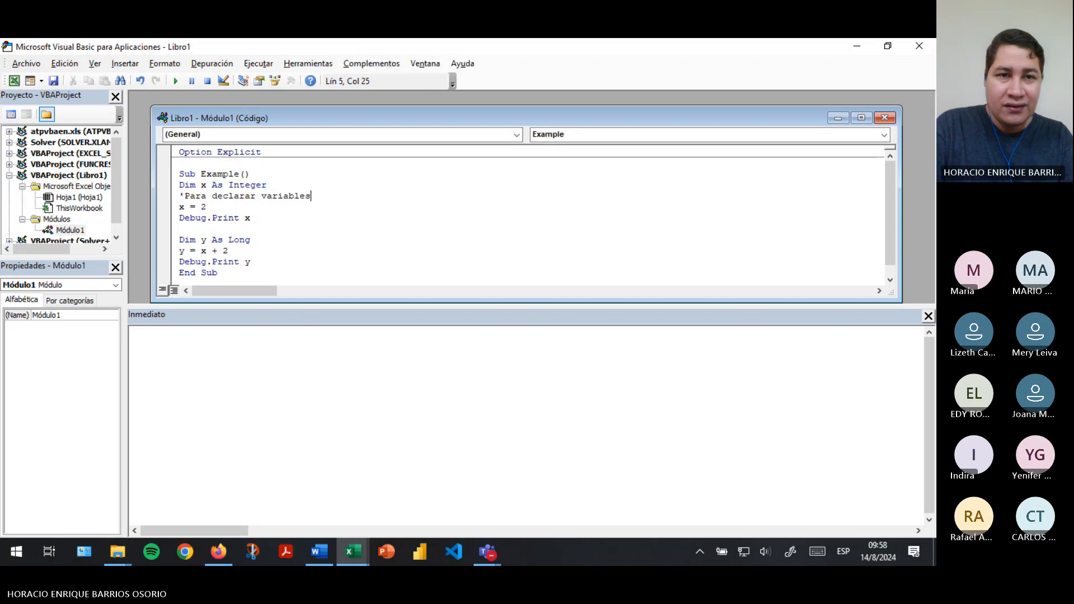
# Extend the comment below Dim x As Integer with the declaration syntax : Dim nombreVariable As TipoVariable
pyautogui.write(': d')
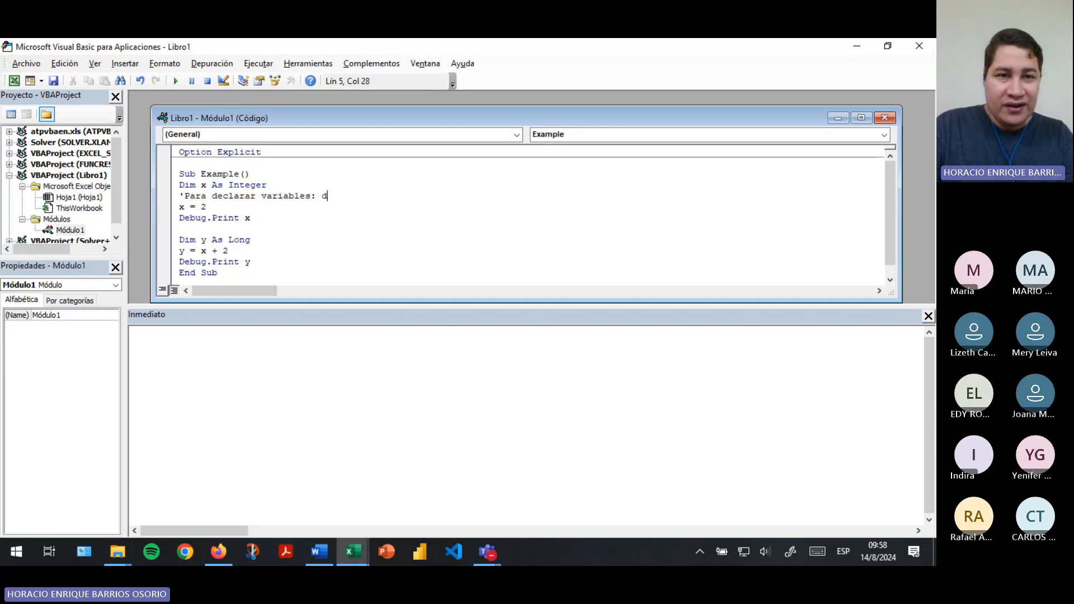
pyautogui.write('im')
pyautogui.press('BackSpace')
pyautogui.press('BackSpace')
pyautogui.write('D')
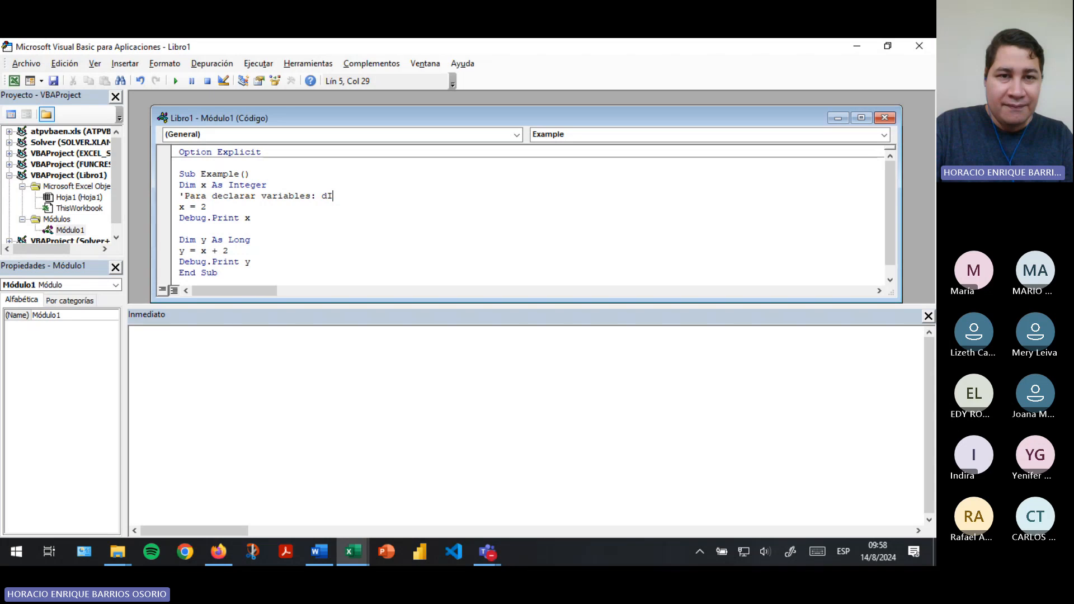
pyautogui.press('BackSpace')
pyautogui.press('BackSpace')
pyautogui.write('Dim nomb')
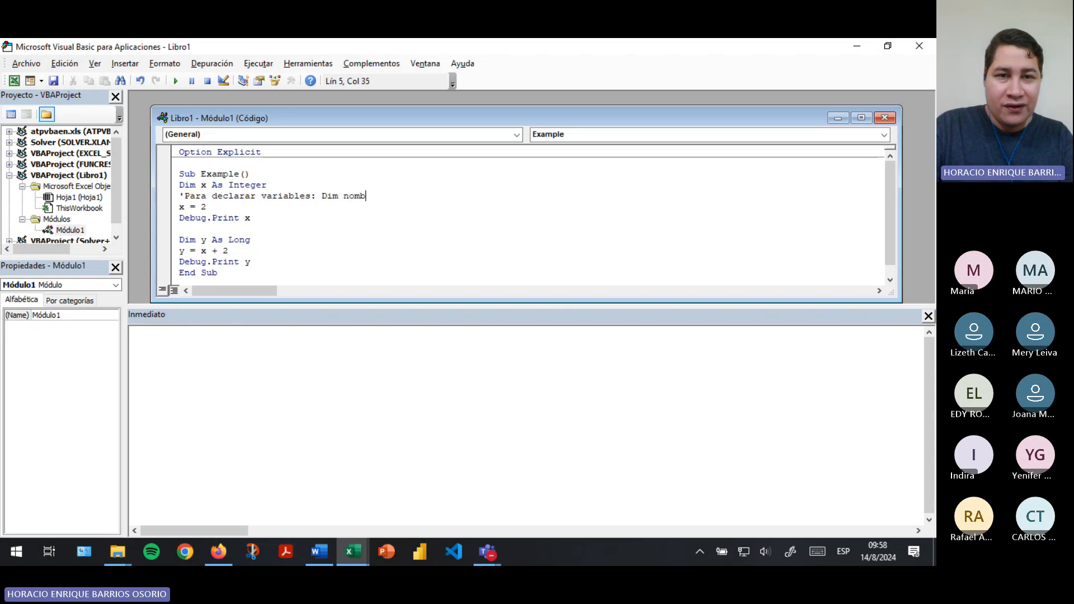
pyautogui.write('reVariable')
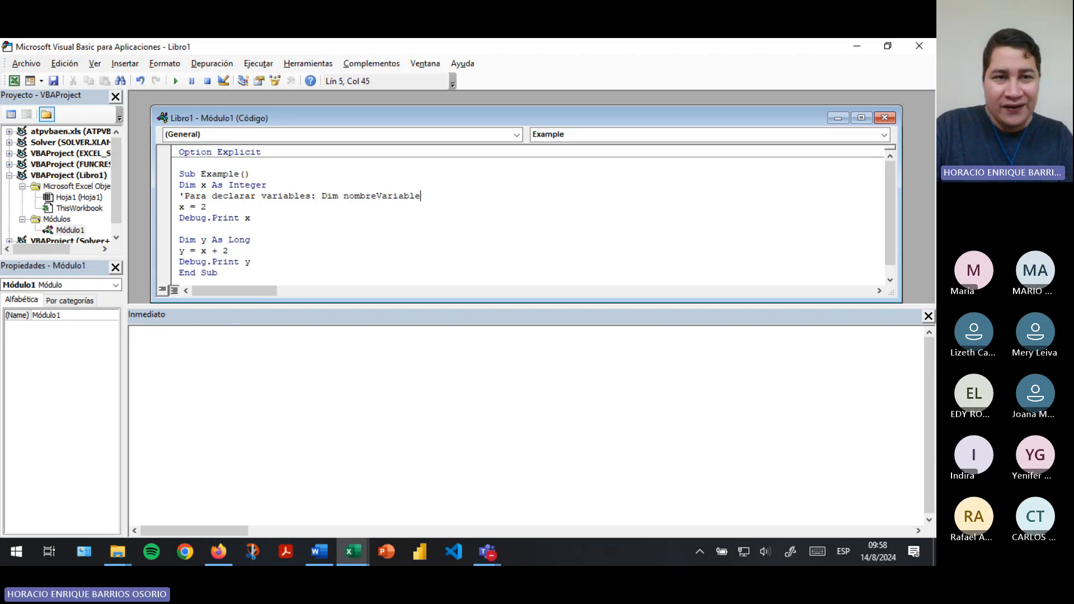
pyautogui.write(' As ')
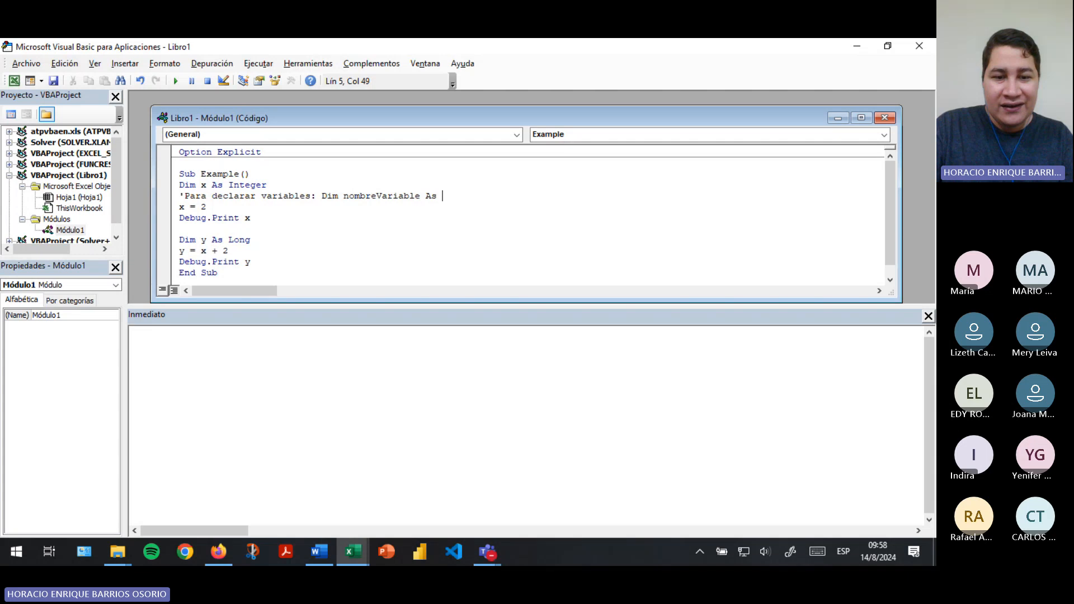
pyautogui.write('TipoVariable')
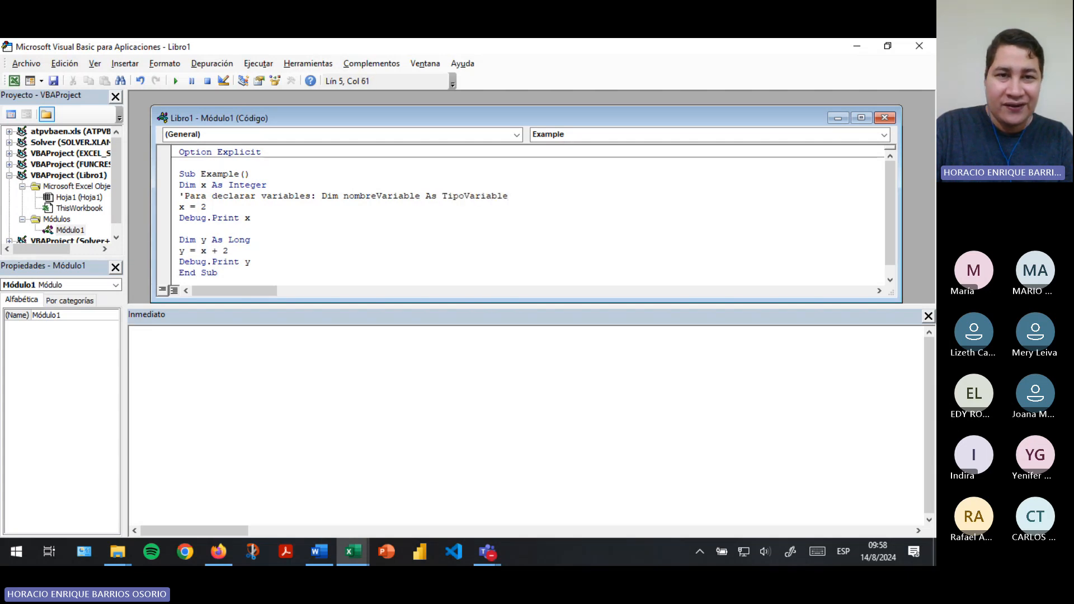
# Append the assignment syntax , nombreVariable = valor to the end of the variable-declaration comment
pyautogui.write(', ')
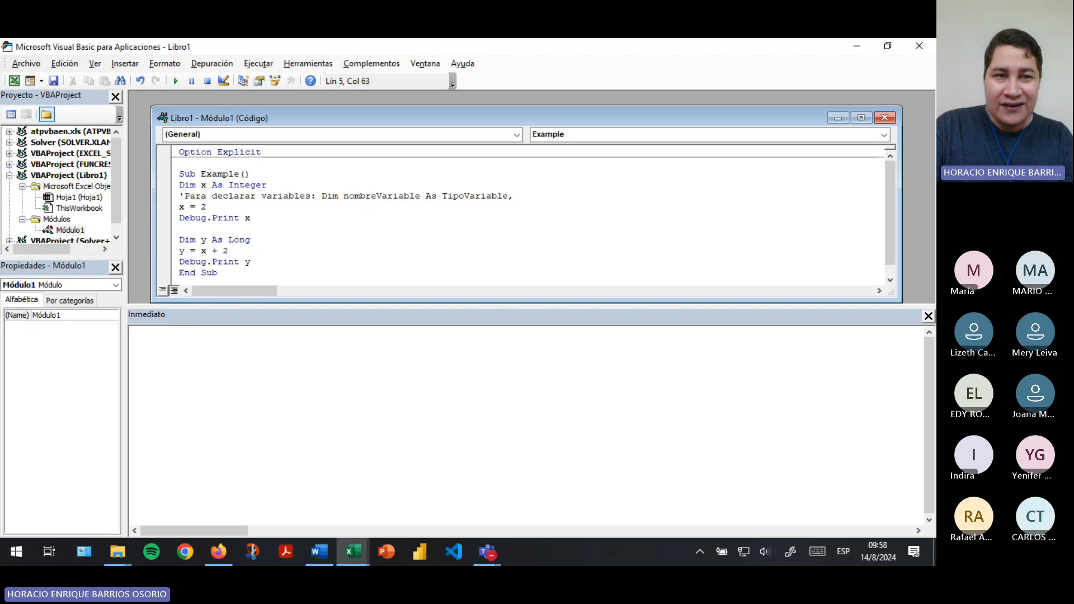
pyautogui.write('nombreVariable')
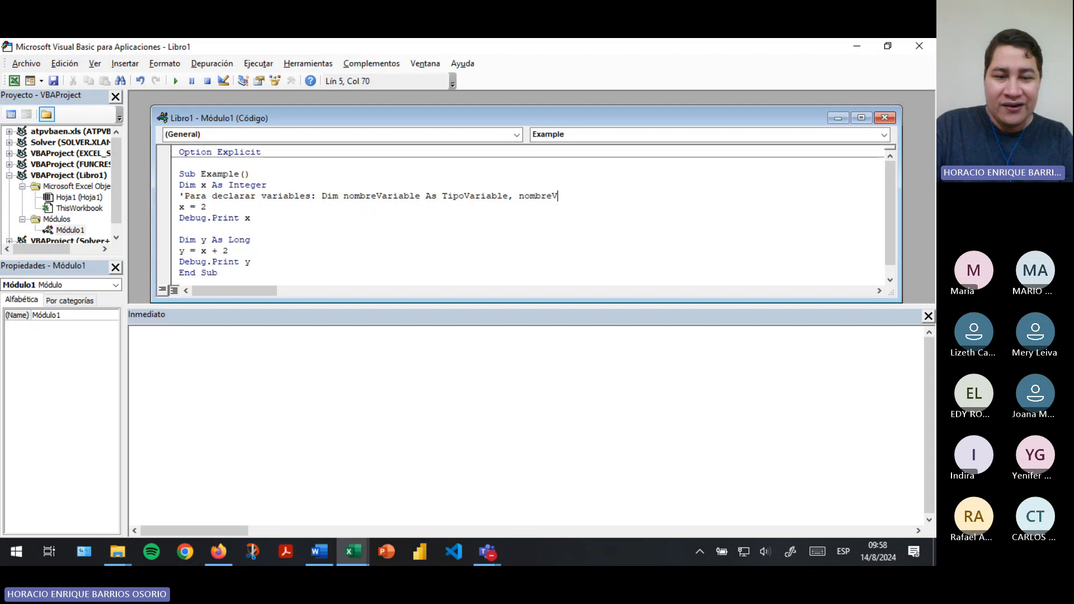
pyautogui.write(' = ')
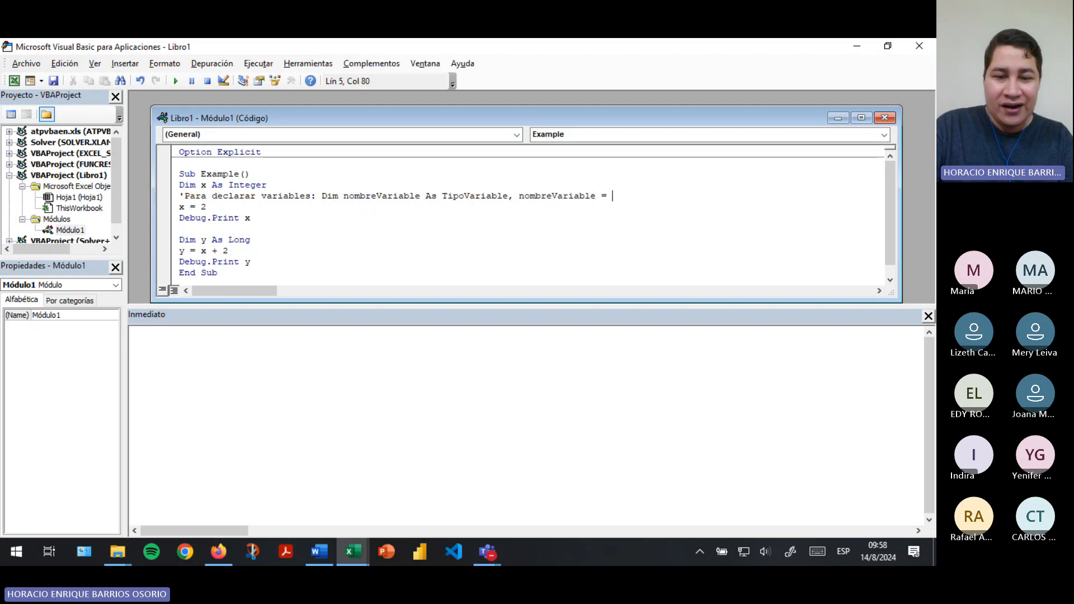
pyautogui.write('valor')
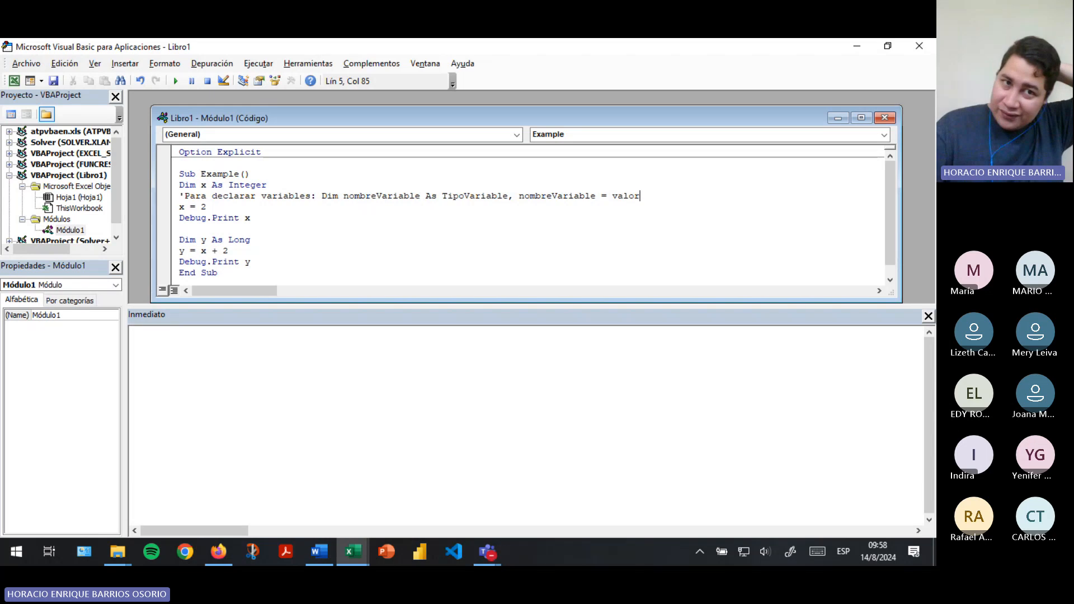
pyautogui.click(295, 237)
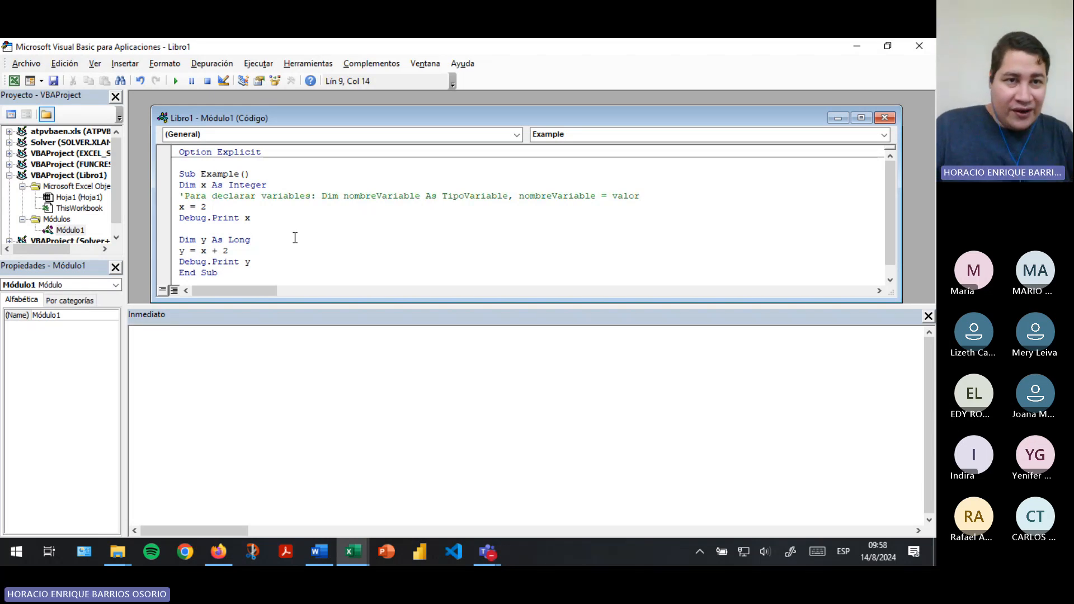
# Run the Example procedure and reduce the height of the Inmediato window
pyautogui.click(224, 277)
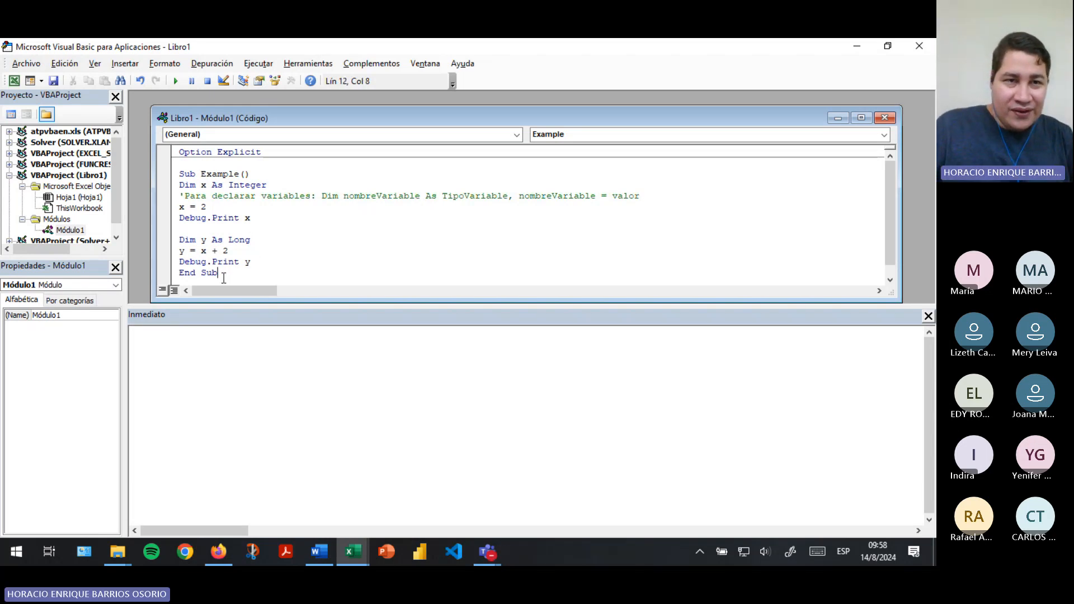
pyautogui.click(176, 81)
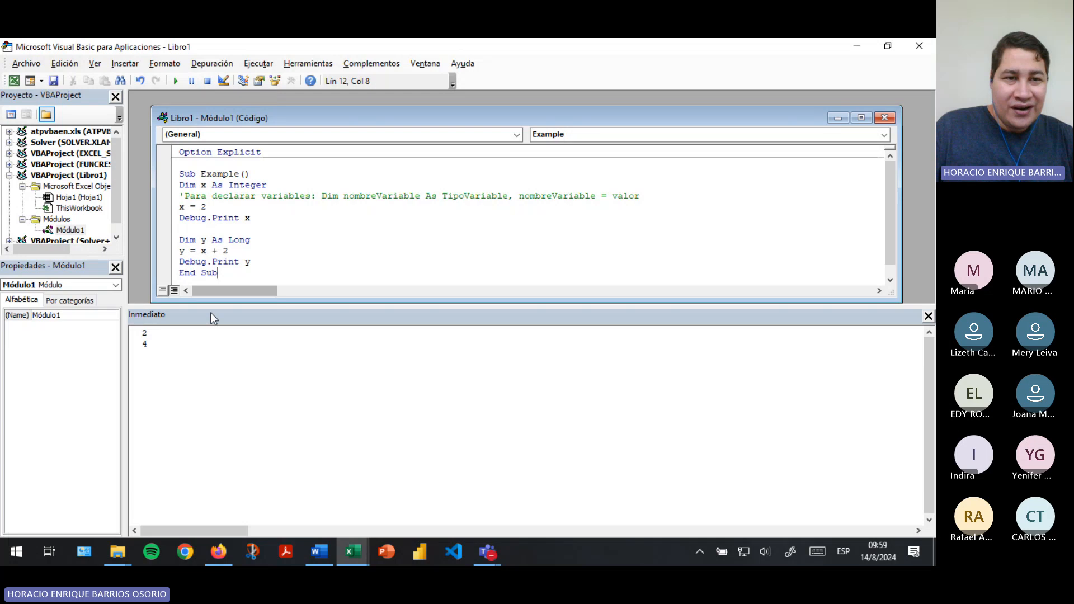
pyautogui.click(173, 332)
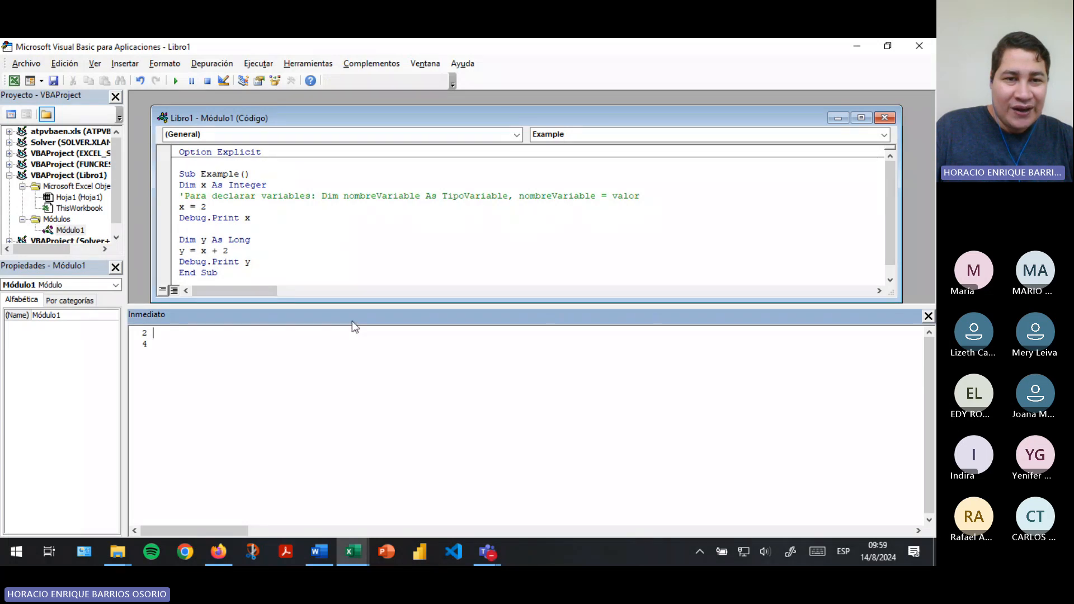
pyautogui.moveTo(362, 306); pyautogui.dragTo(360, 338)
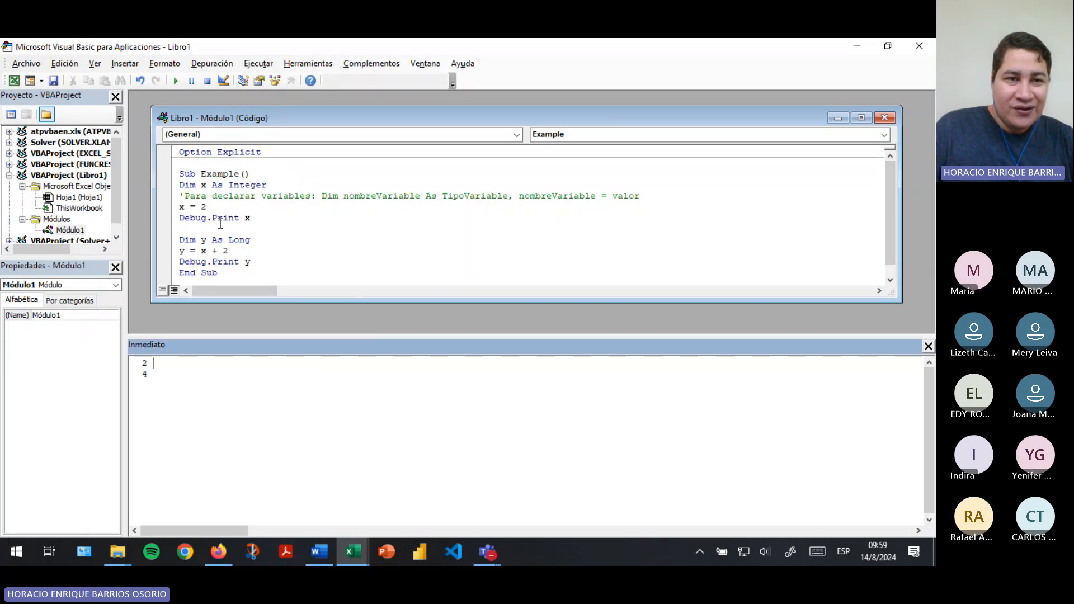
# Compare the Debug.Print x and Debug.Print y statements with their output lines in the Inmediato window
pyautogui.click(193, 215)
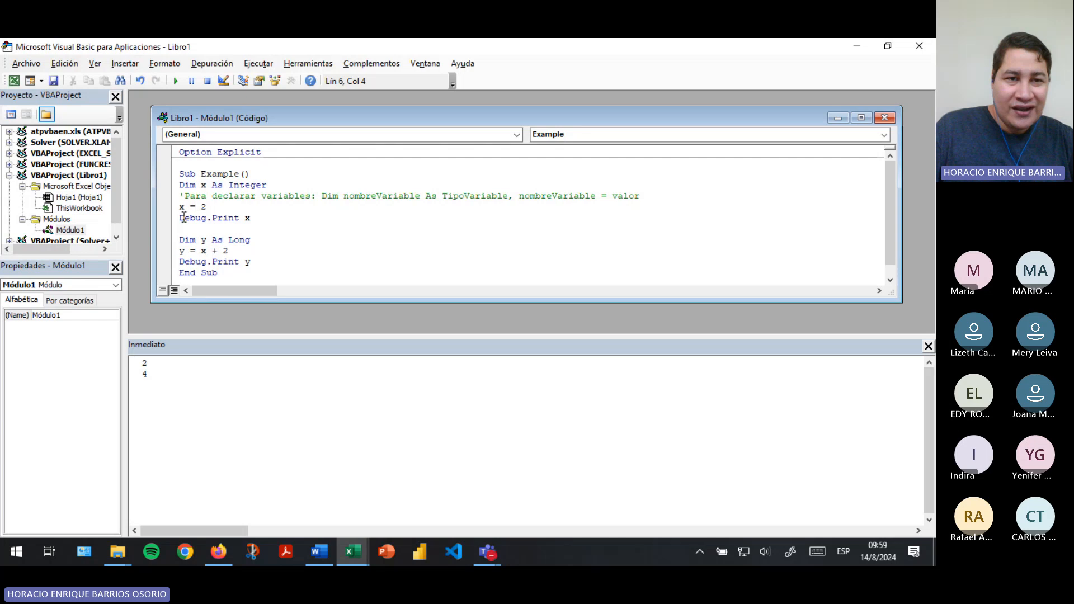
pyautogui.moveTo(183, 219); pyautogui.dragTo(239, 218)
pyautogui.click(255, 221)
pyautogui.moveTo(165, 362); pyautogui.dragTo(132, 360)
pyautogui.click(237, 254)
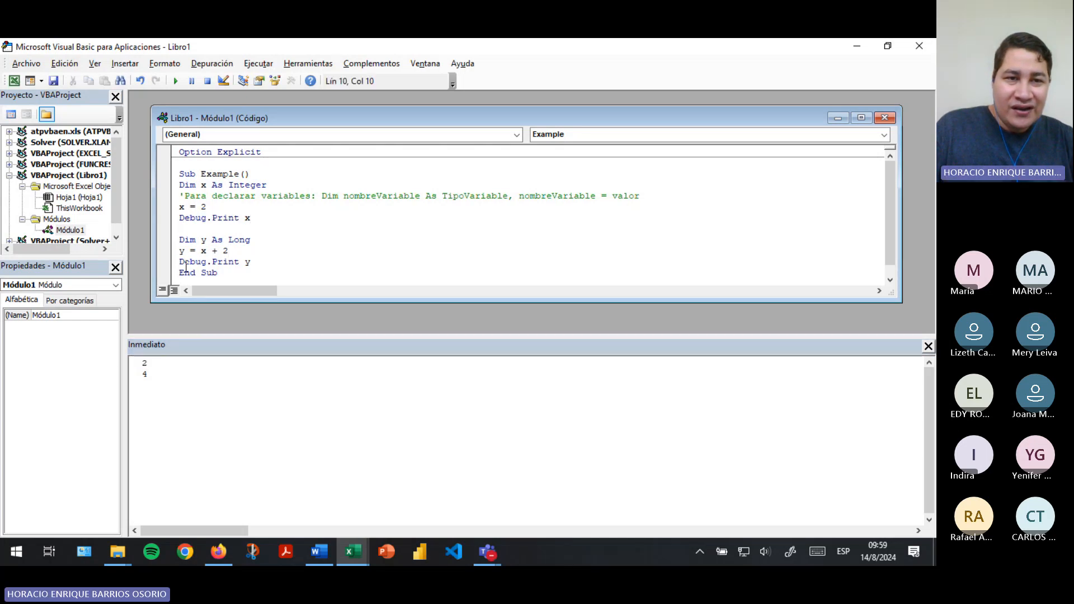
pyautogui.moveTo(185, 263); pyautogui.dragTo(240, 263)
pyautogui.click(255, 264)
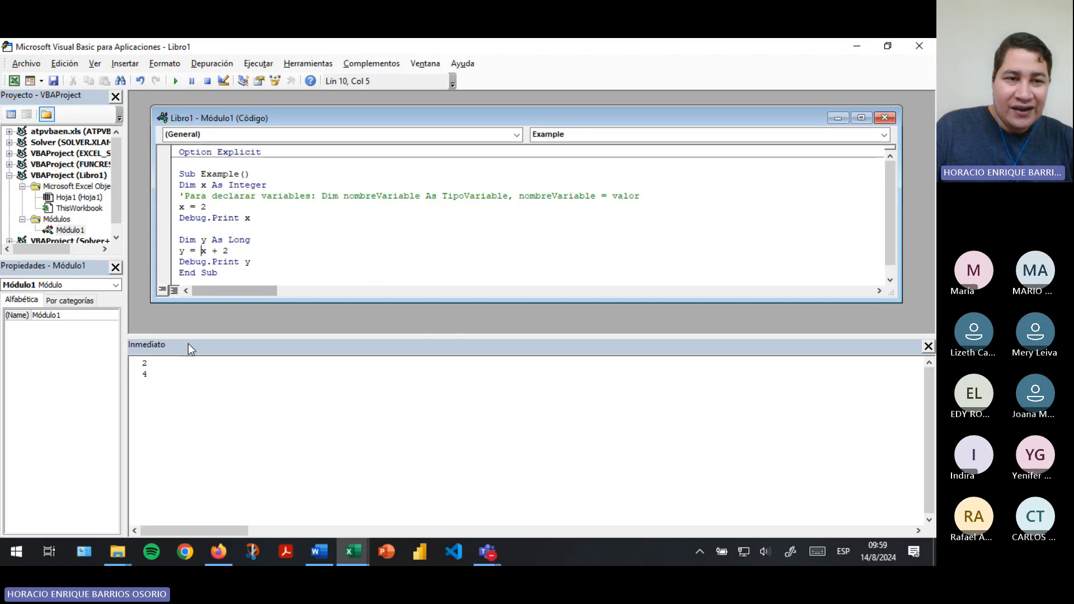
pyautogui.moveTo(161, 375); pyautogui.dragTo(138, 374)
pyautogui.click(310, 272)
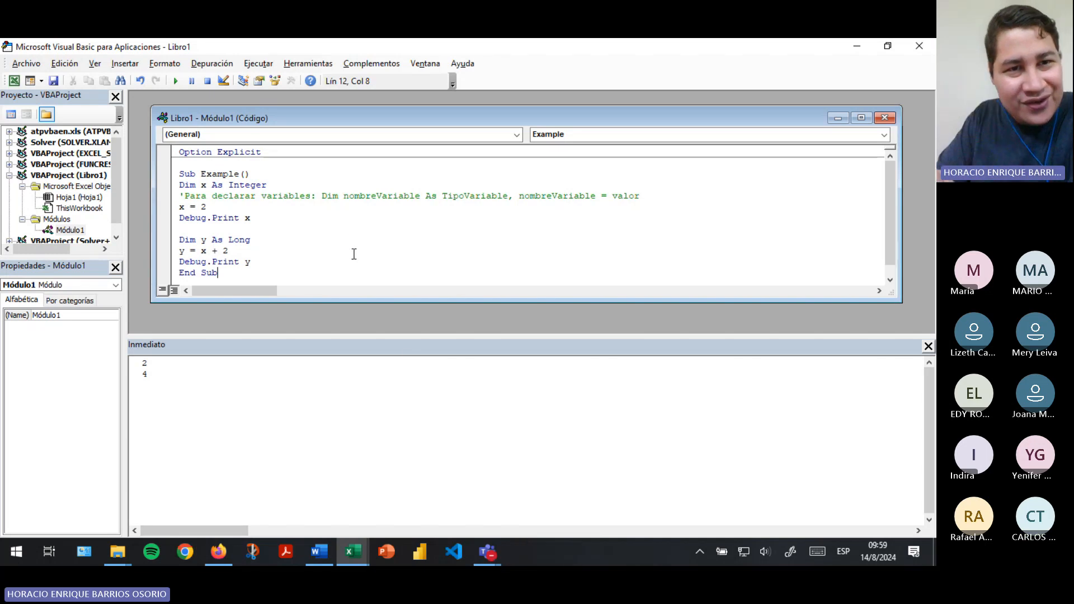
pyautogui.scroll(-1, 330, 259)
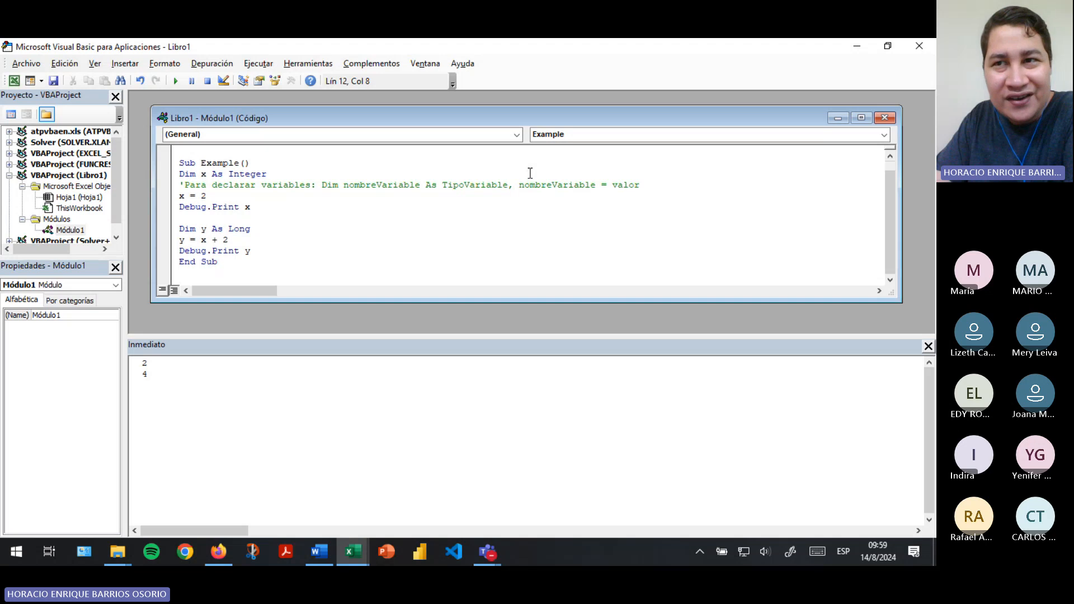
# Switch back to the Libro1 workbook in Excel, select cell I11 and display the Inicio commands
pyautogui.hotkey('alt', 'F11')
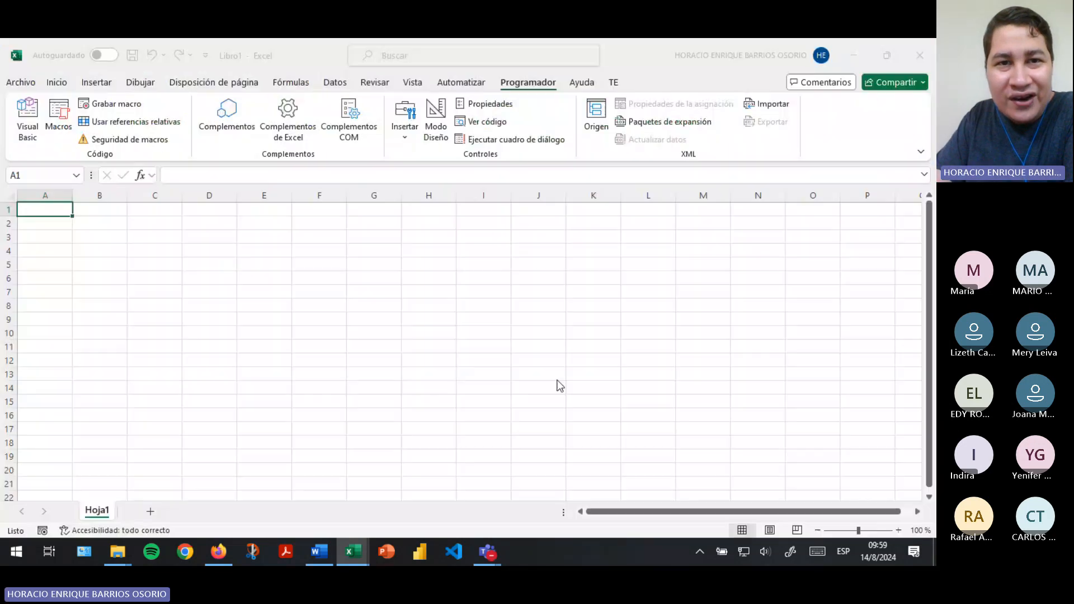
pyautogui.click(495, 344)
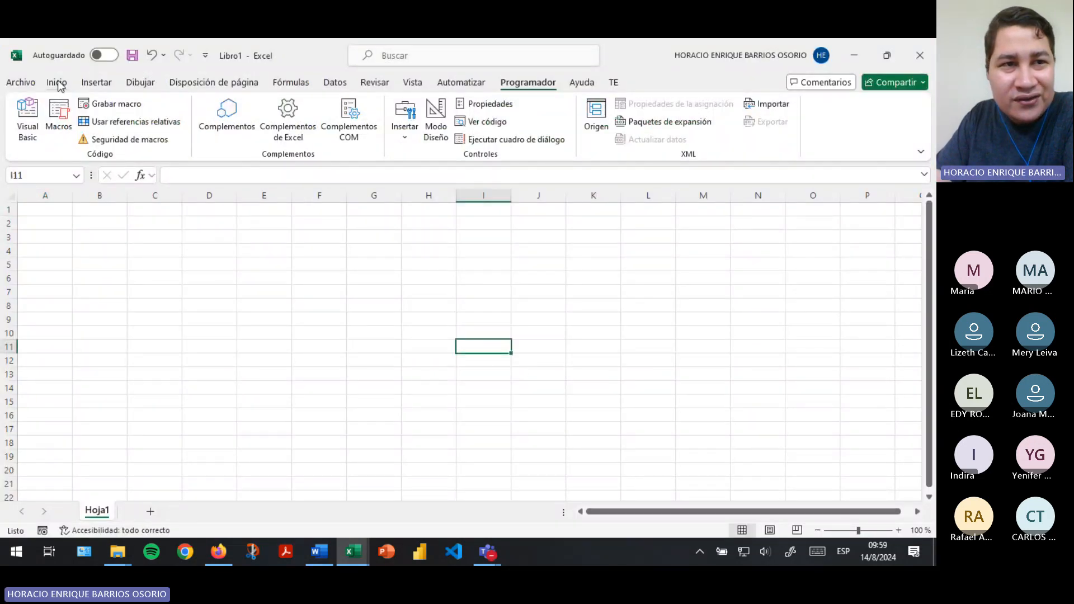
pyautogui.click(58, 84)
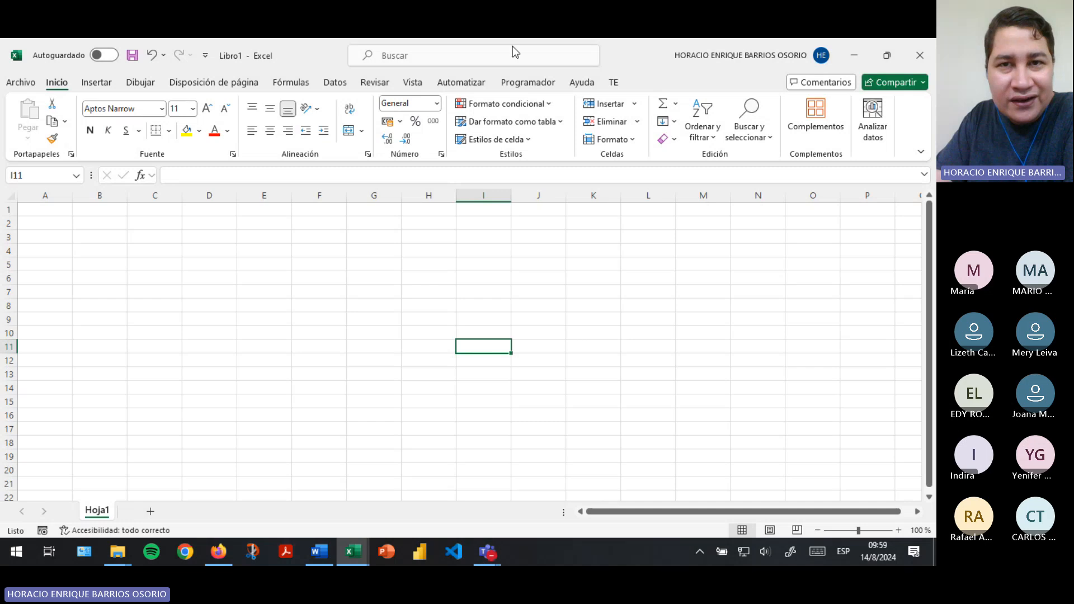